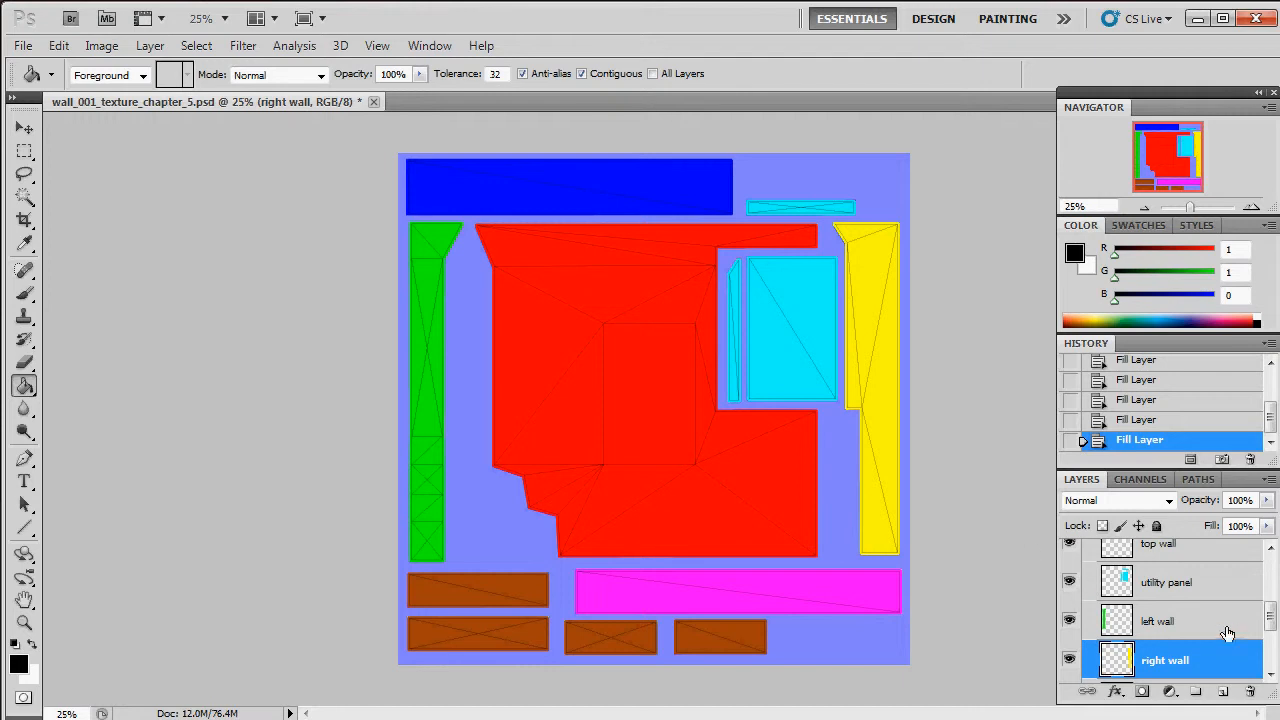
Save a copy of the texture to the Desktop as a 24 bits/pixel Targa file named key.
drag(1271, 622, 1270, 568)
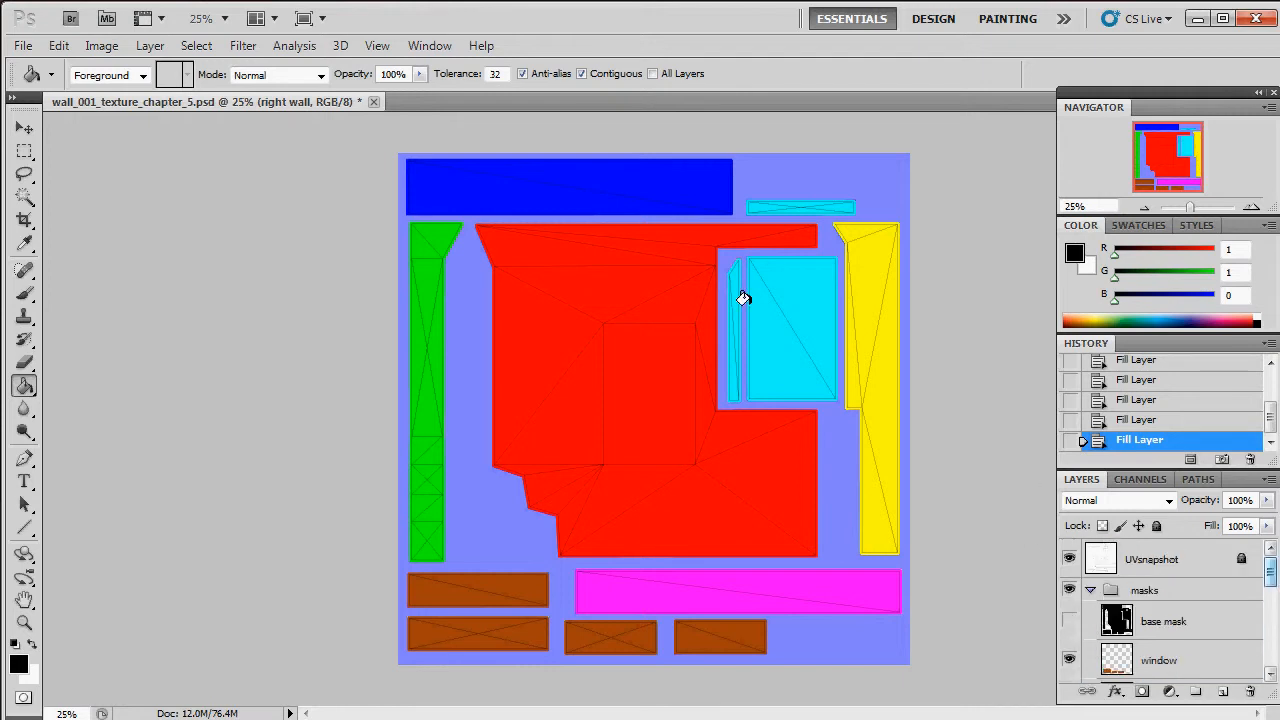
click(22, 45)
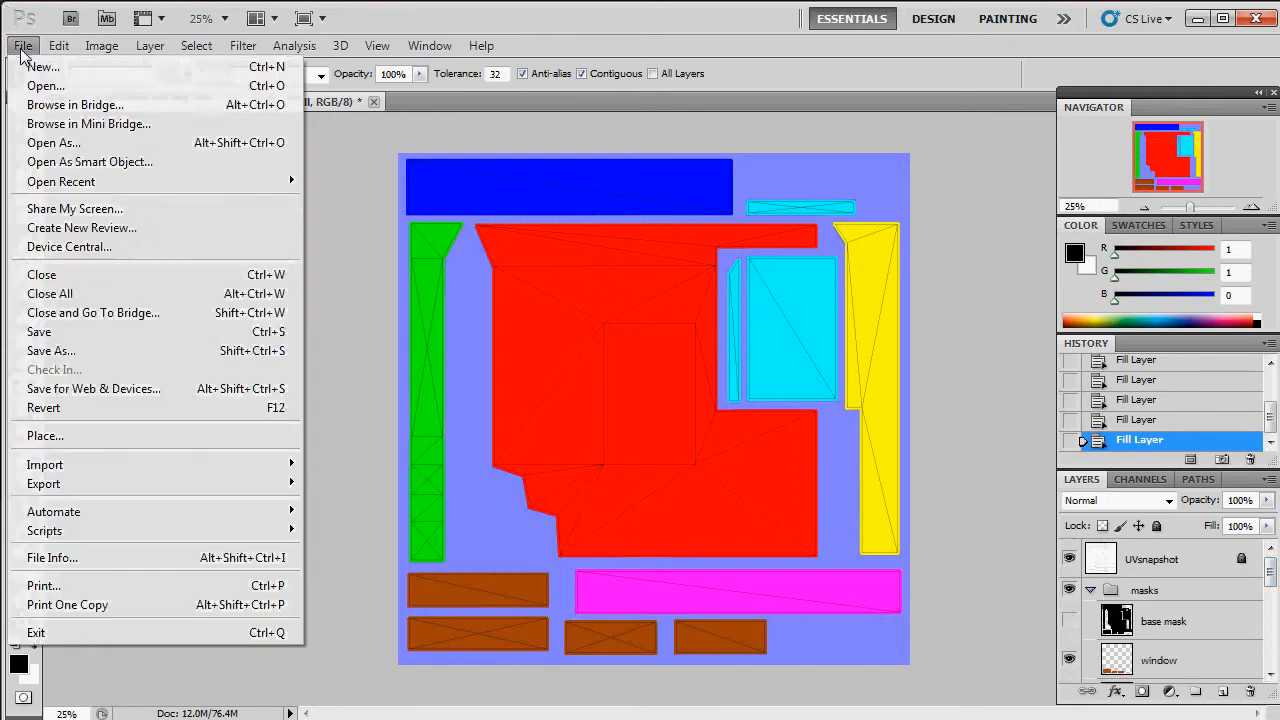
click(208, 351)
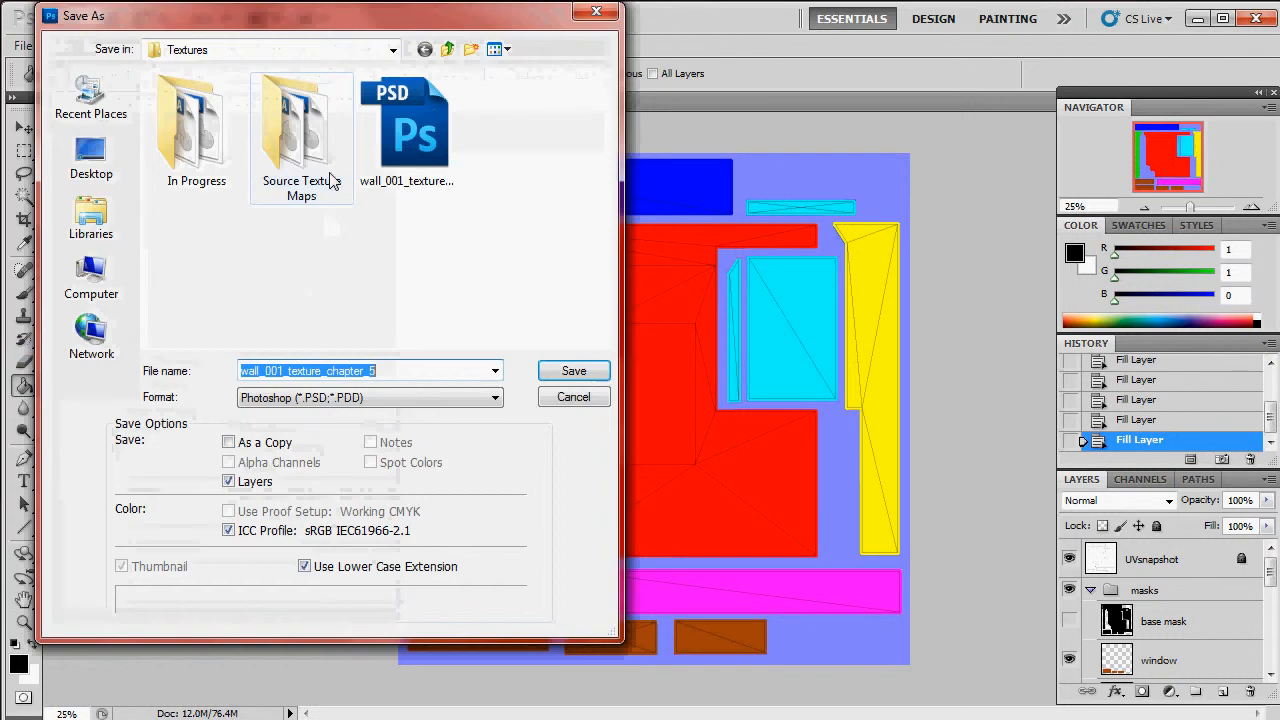
click(91, 155)
click(330, 397)
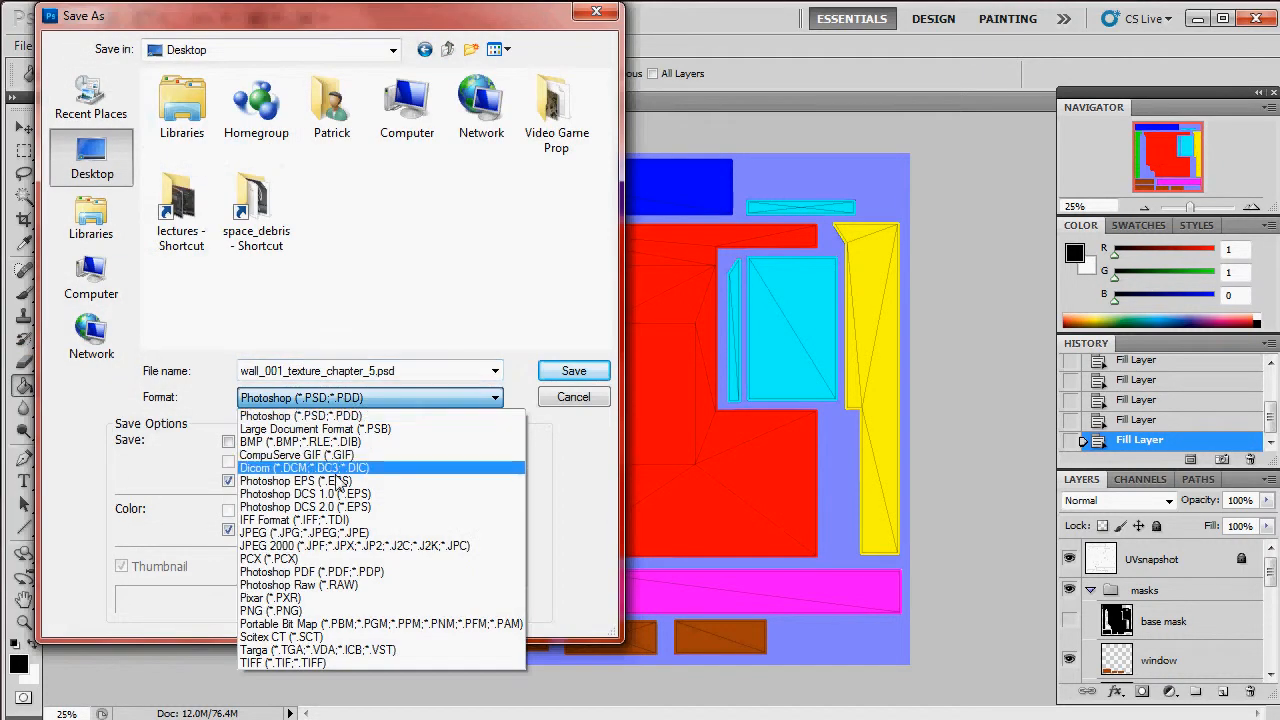
click(338, 650)
click(428, 398)
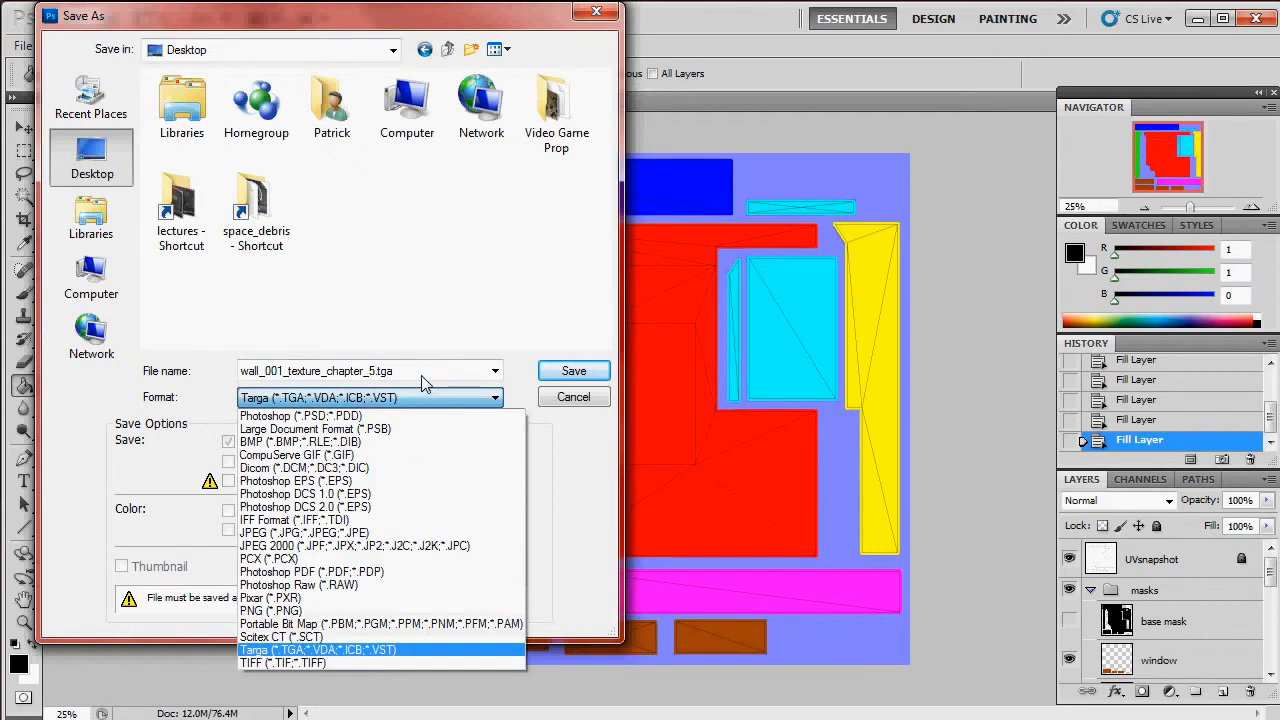
click(422, 372)
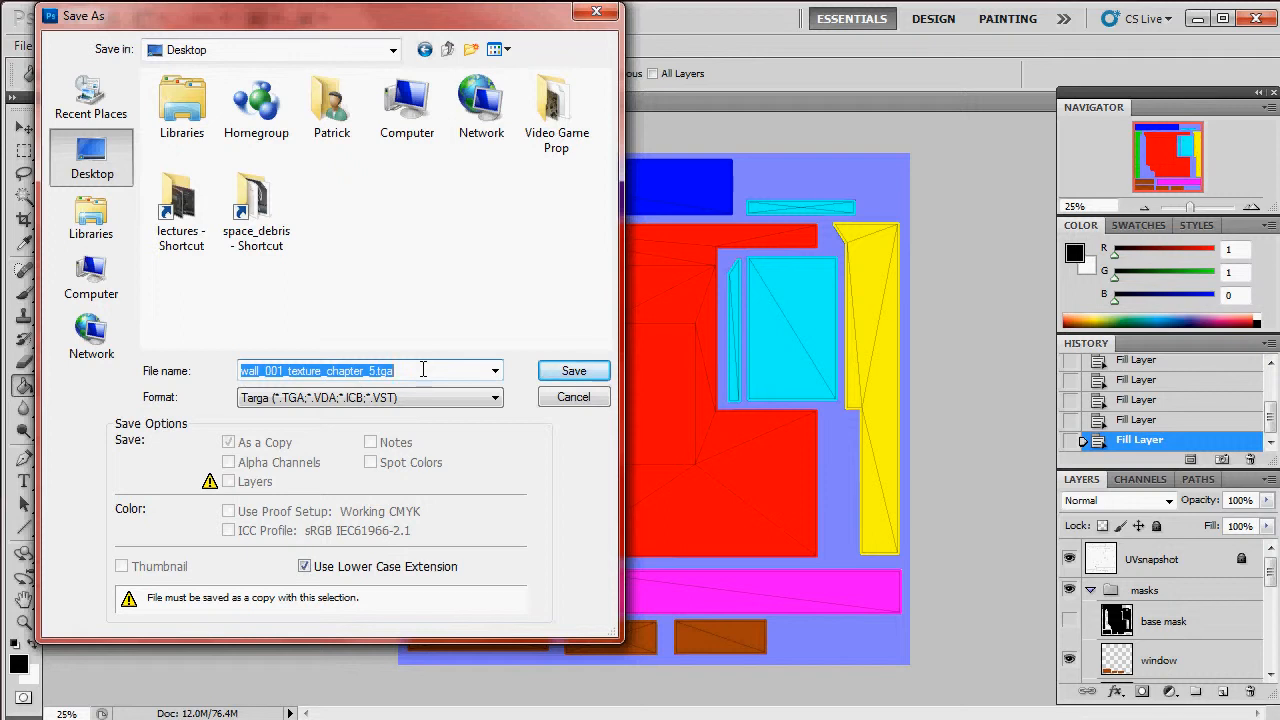
text(key)
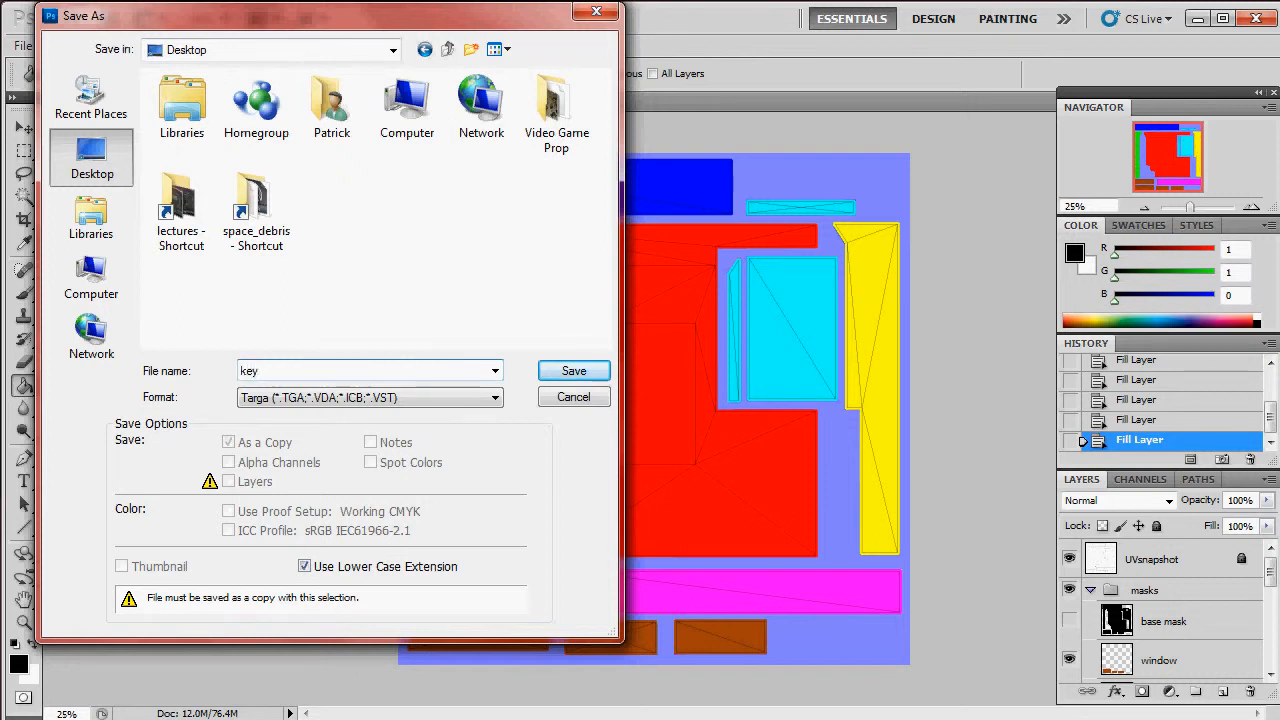
key(Return)
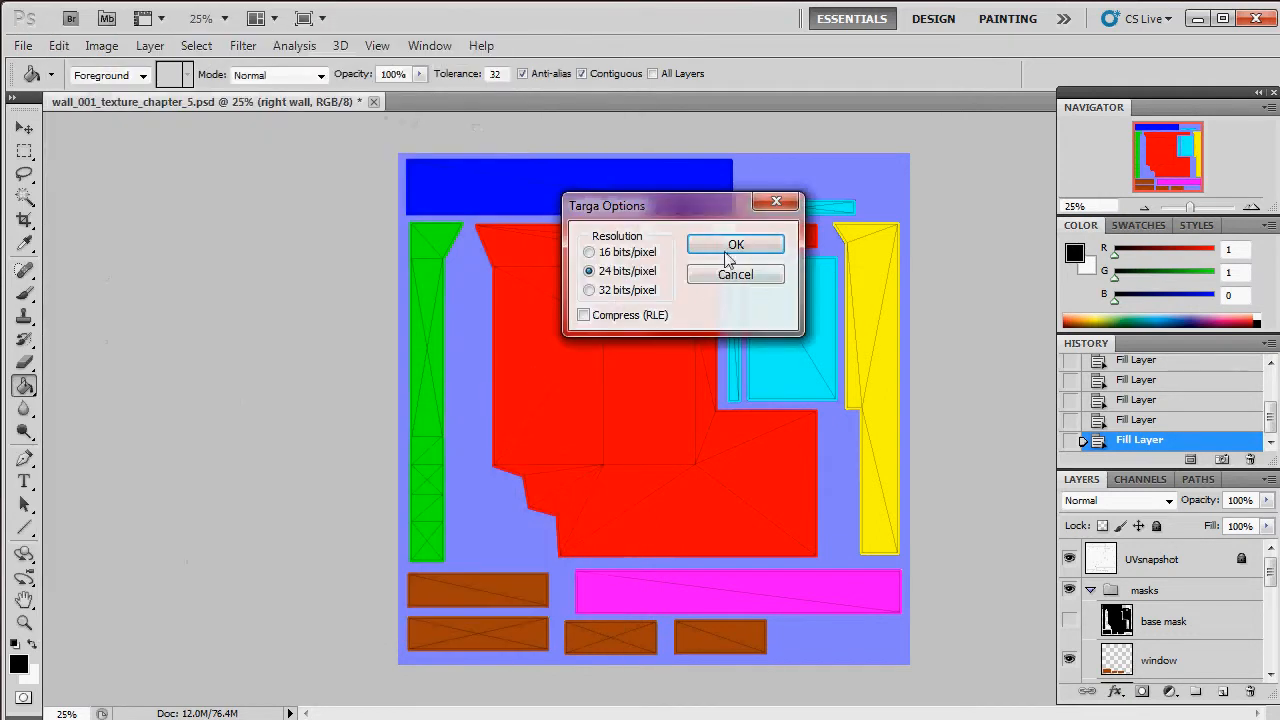
click(731, 250)
Switch to Marmoset Toolbag and load key.tga from the Desktop as the wall material's diffuse map.
click(215, 719)
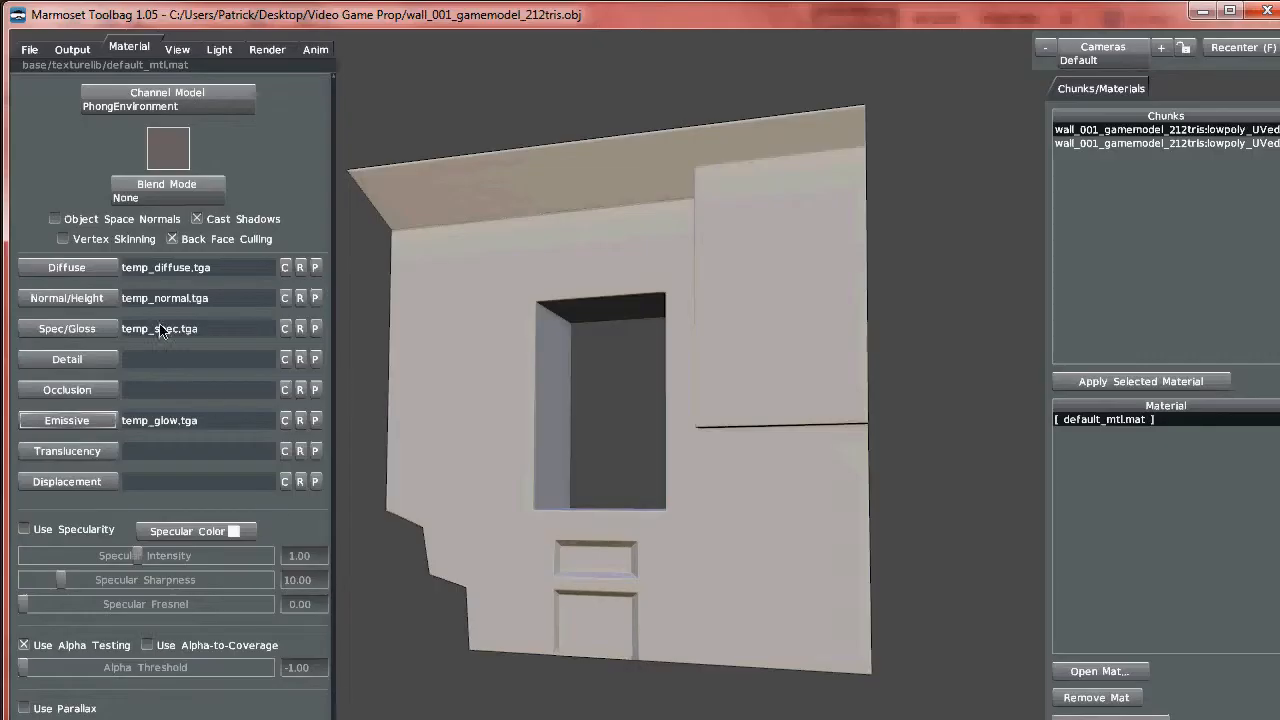
click(81, 272)
click(100, 168)
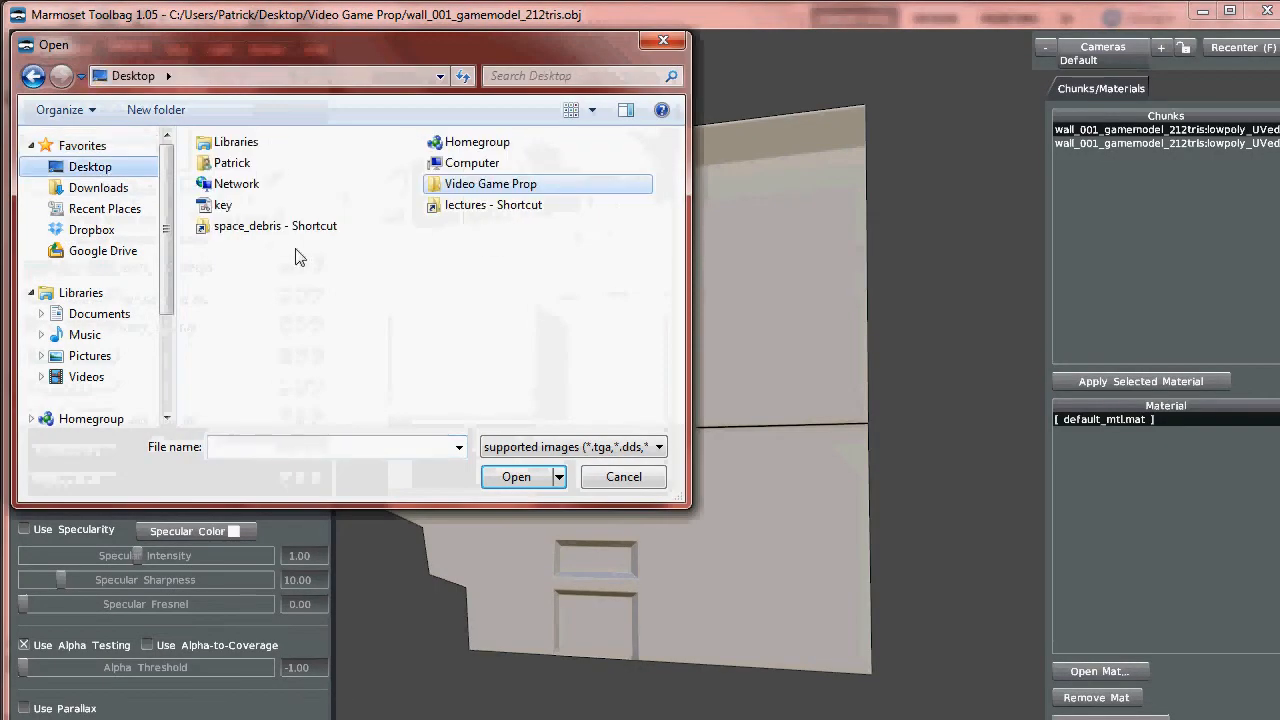
click(255, 214)
click(516, 476)
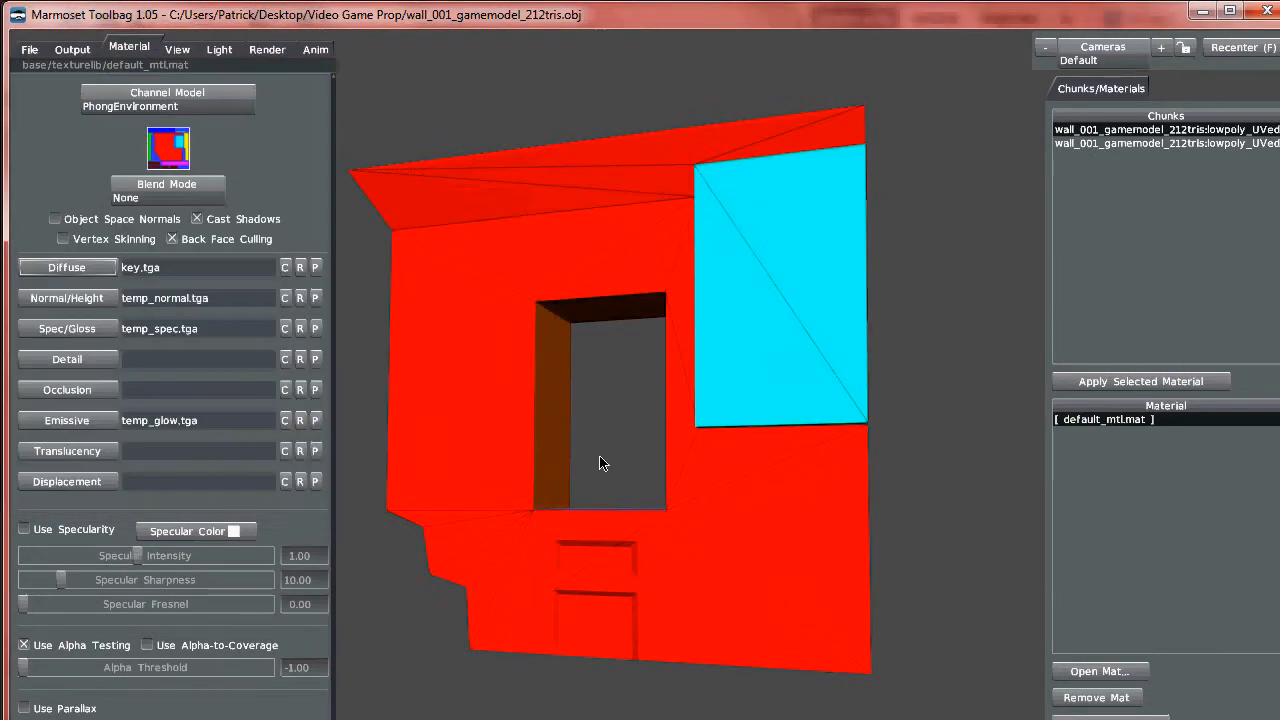
drag(718, 333, 547, 352)
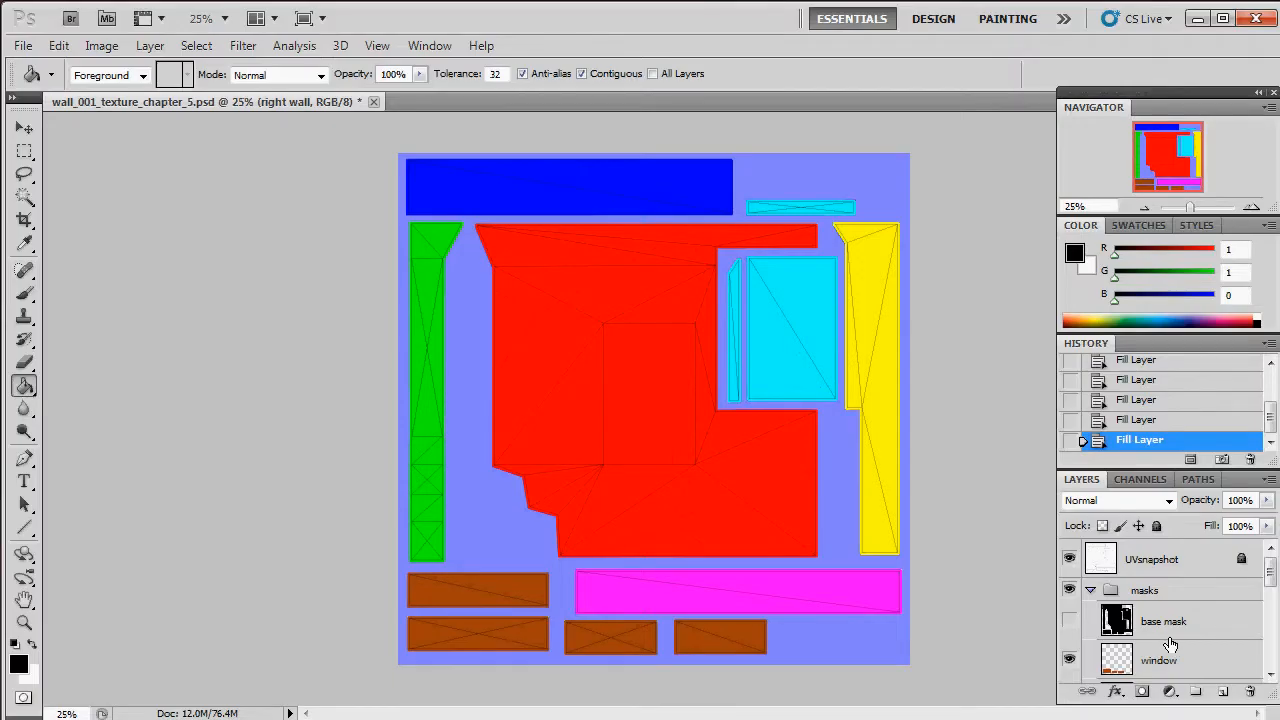
In Photoshop, toggle the front wall and right wall layers off and on to match them to faces of the Marmoset model.
scroll(1169, 643, down, 5)
scroll(1175, 663, down, 1)
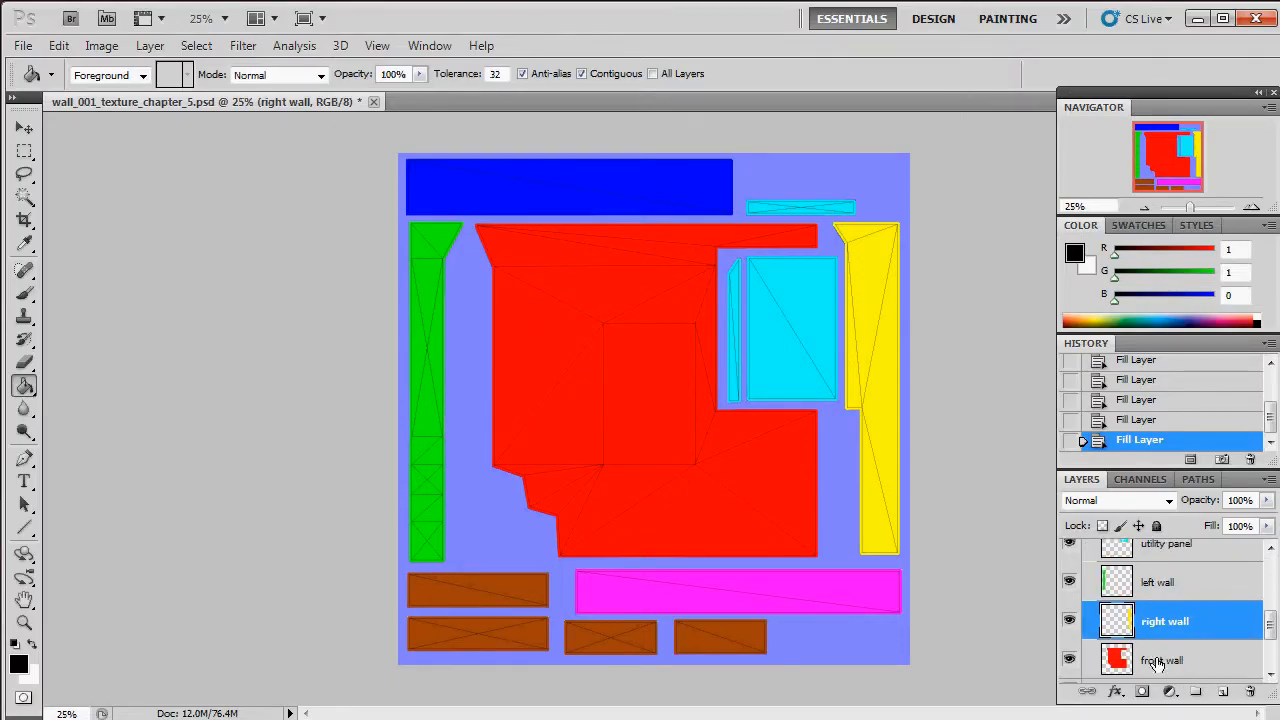
click(1070, 666)
click(1069, 666)
click(1069, 621)
click(1069, 621)
click(1069, 621)
click(1069, 621)
key(alt+Tab)
mouse_move(630, 431)
mouse_down()
mouse_move(526, 434)
mouse_move(727, 270)
mouse_move(700, 423)
mouse_move(757, 423)
mouse_move(358, 662)
mouse_move(668, 422)
mouse_move(634, 409)
mouse_up()
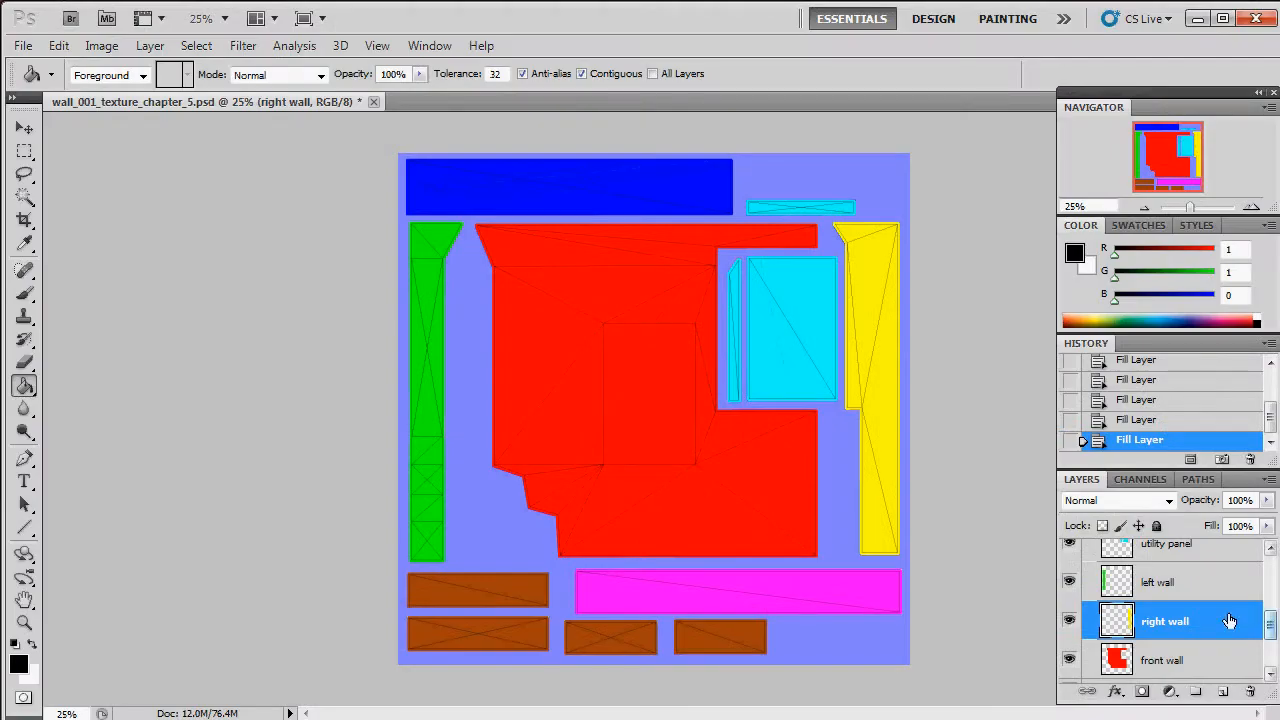
In Photoshop, toggle the left wall and top wall layers off and on, and compare them with the Marmoset model.
click(1069, 582)
click(1069, 582)
drag(1272, 625, 1271, 603)
click(1069, 614)
click(1069, 614)
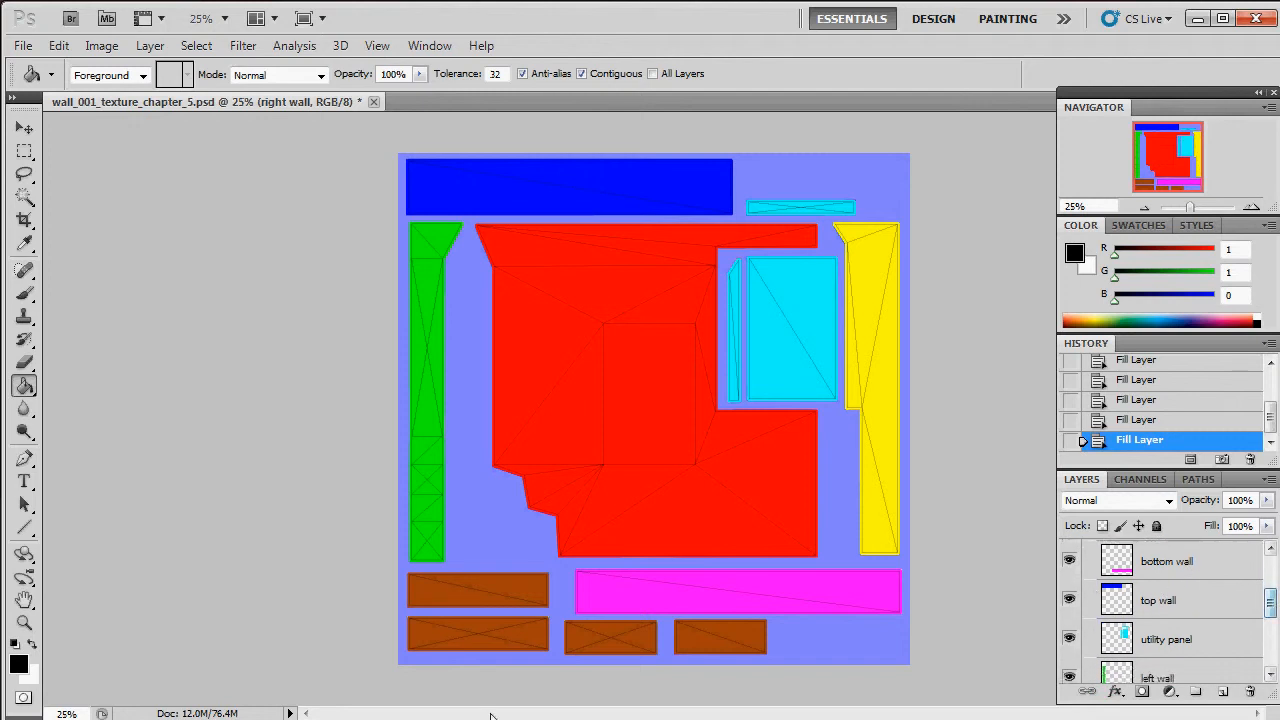
click(1197, 18)
drag(680, 451, 706, 401)
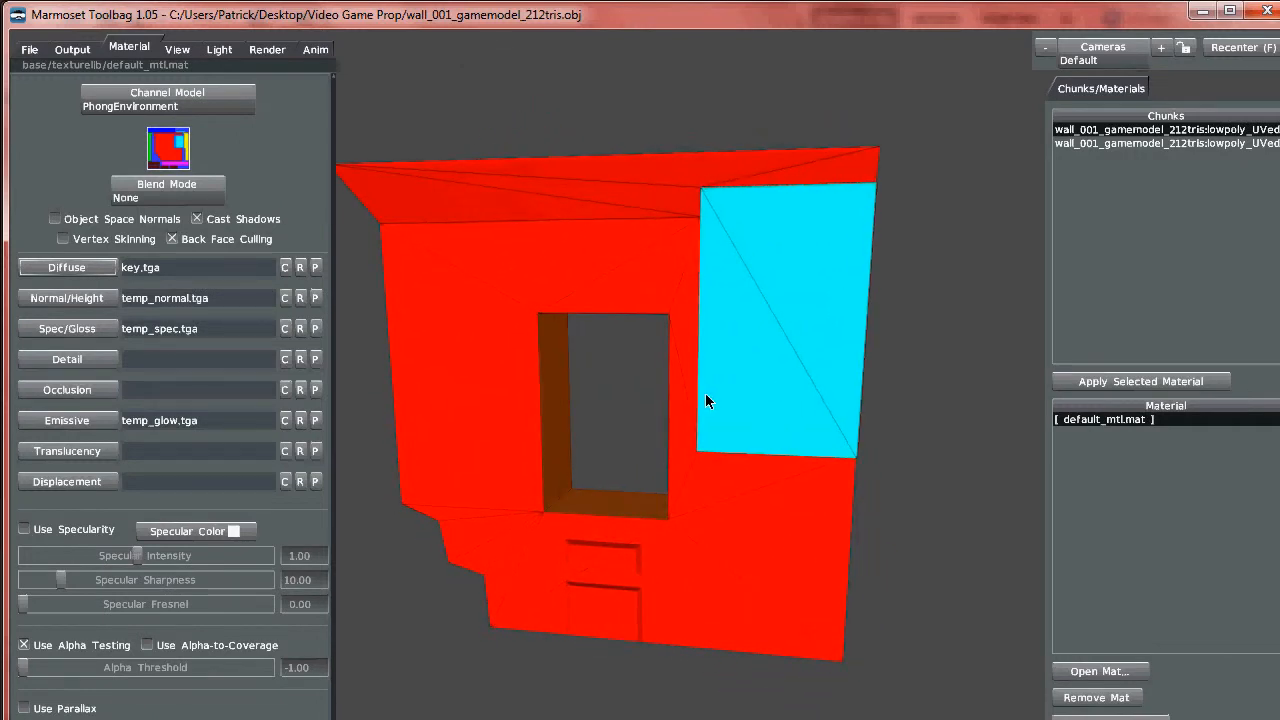
Set the material's diffuse map back to temp_diffuse from the Video Game Prop > Textures > In Progress folder.
click(42, 272)
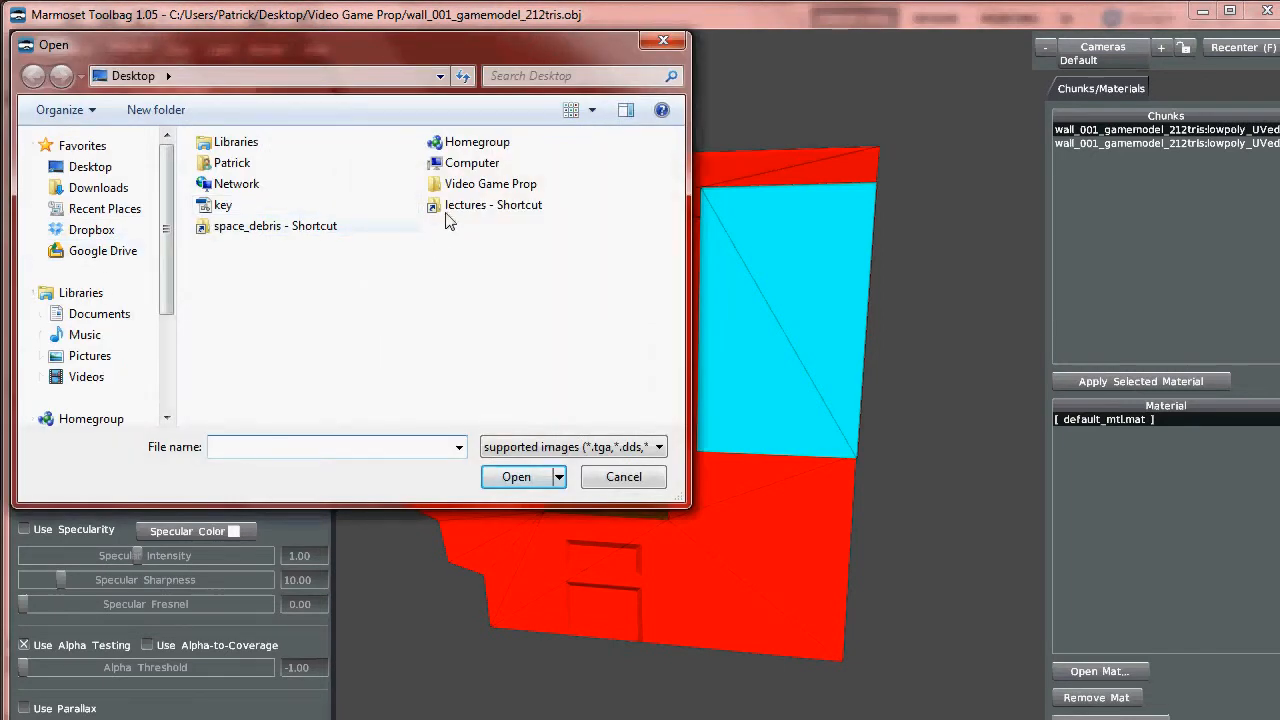
double_click(482, 184)
click(243, 199)
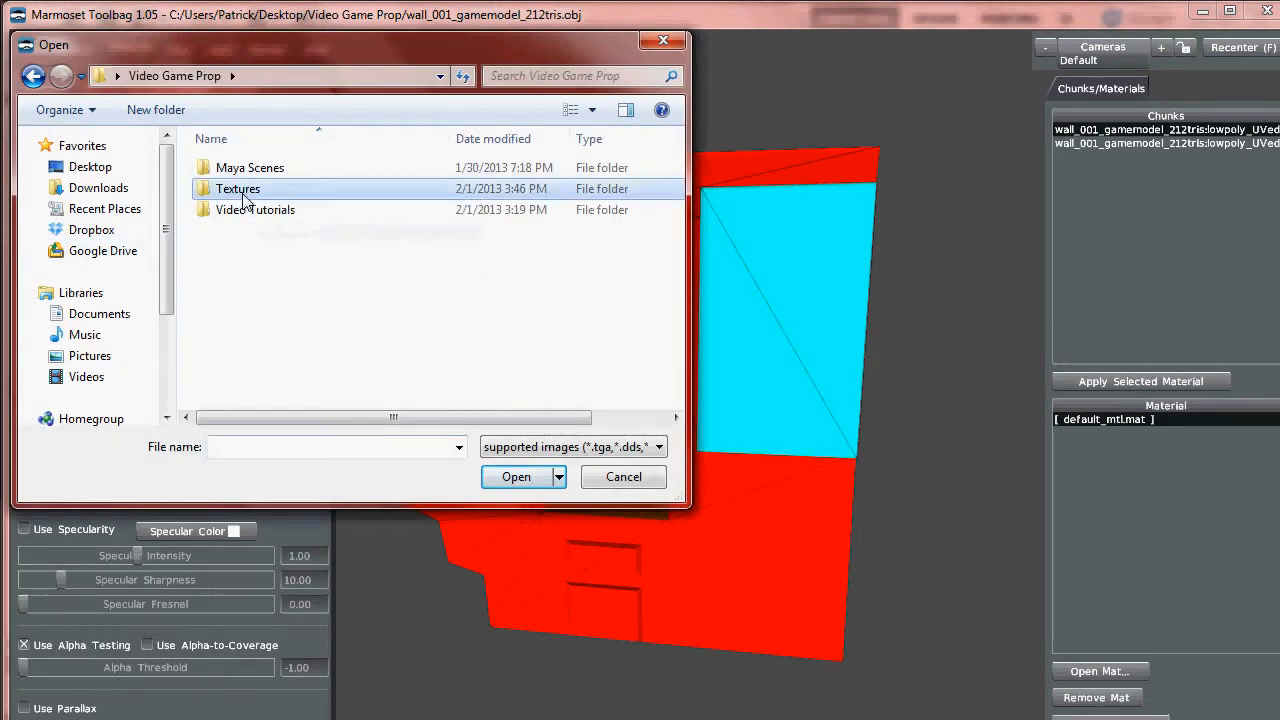
double_click(243, 199)
double_click(234, 173)
click(255, 185)
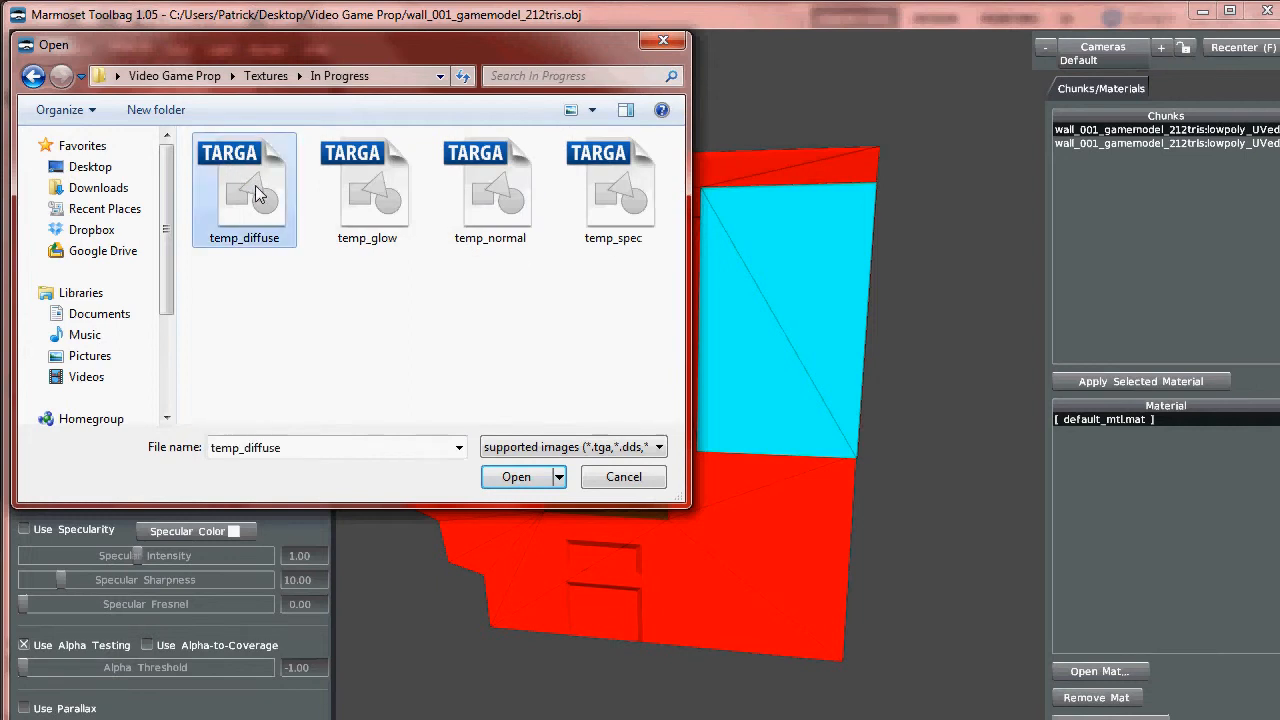
click(527, 476)
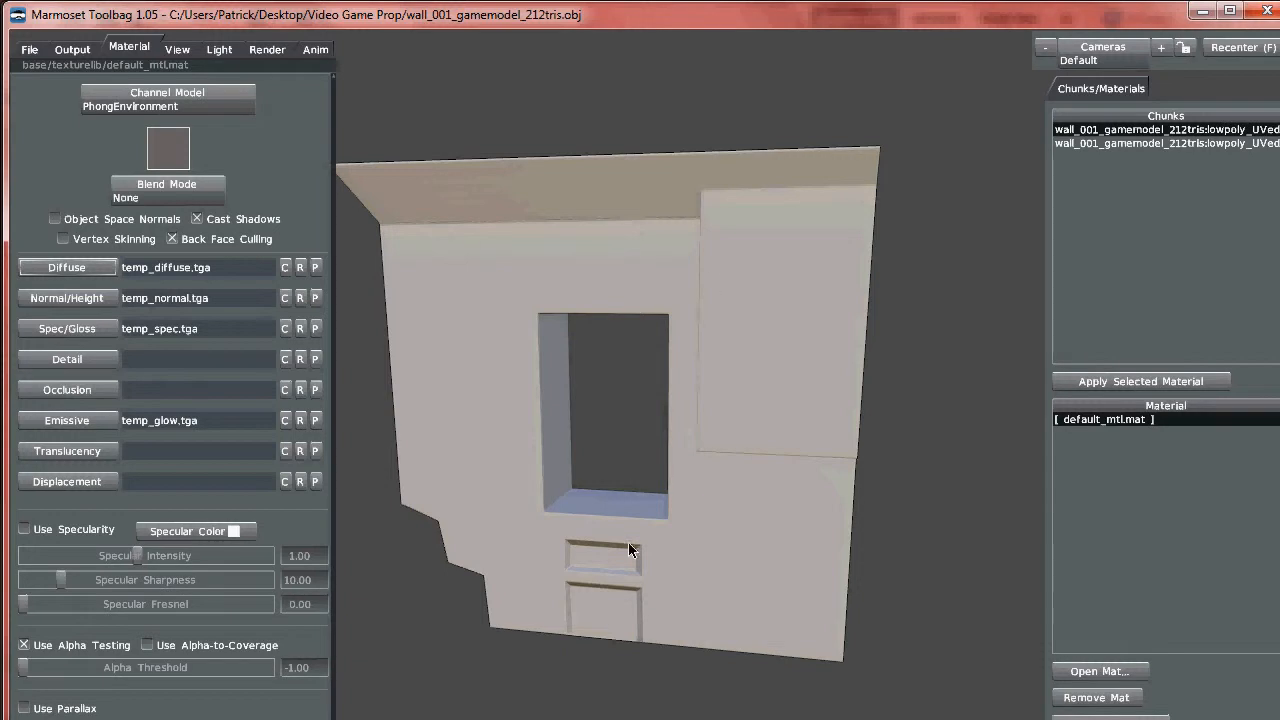
drag(727, 434, 708, 355)
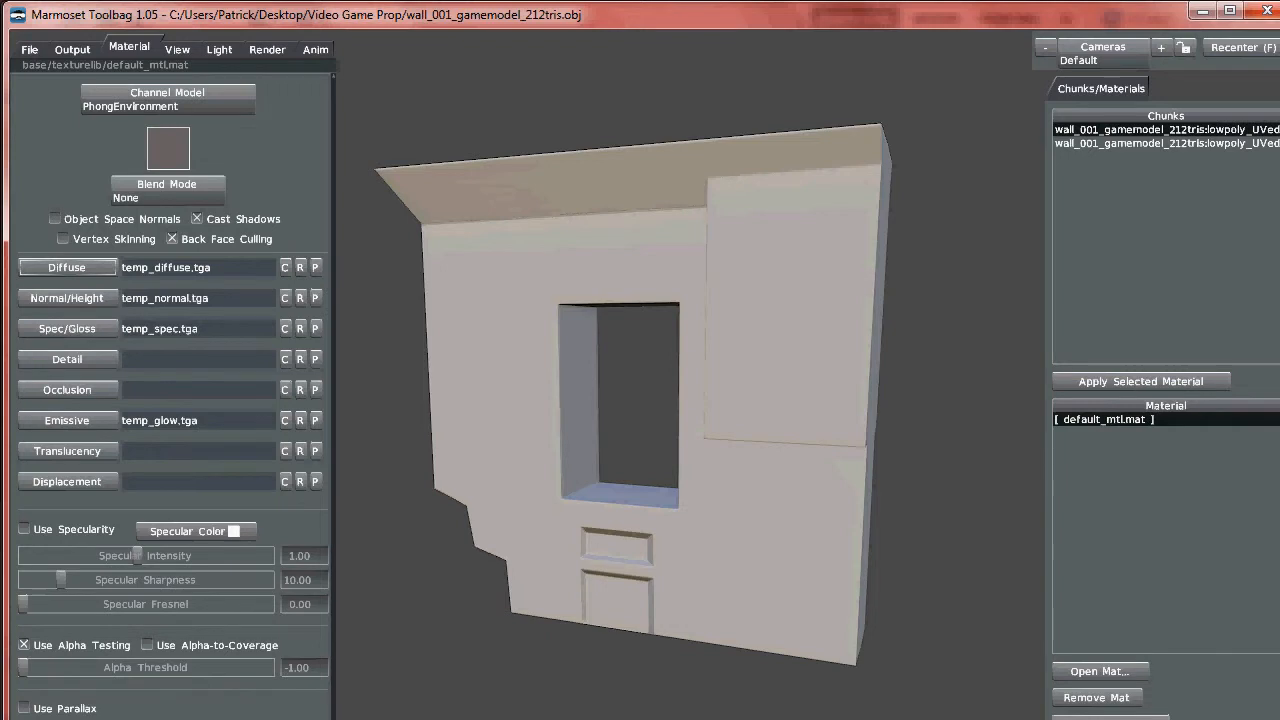
Switch to Photoshop and hide the normal, AO, color, specular and glow groups, keeping the masks group visible.
click(152, 718)
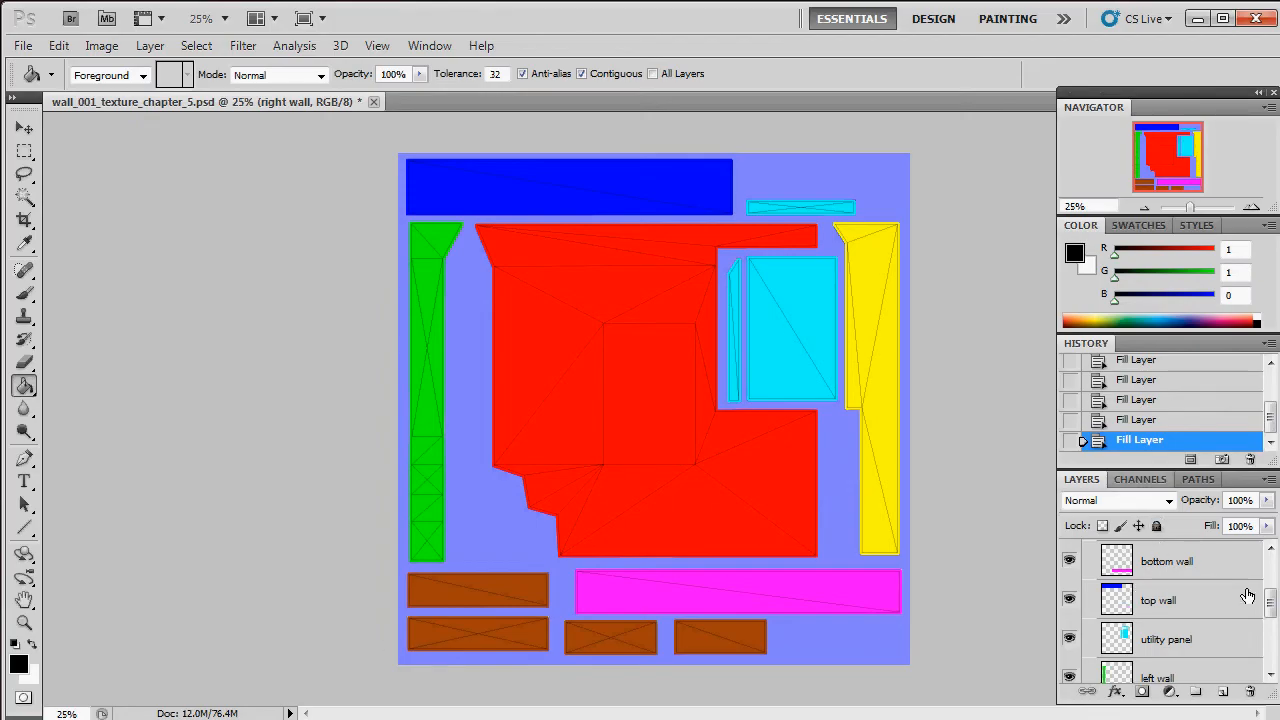
scroll(1245, 593, up, 5)
click(1070, 590)
click(1070, 590)
drag(1270, 571, 1270, 580)
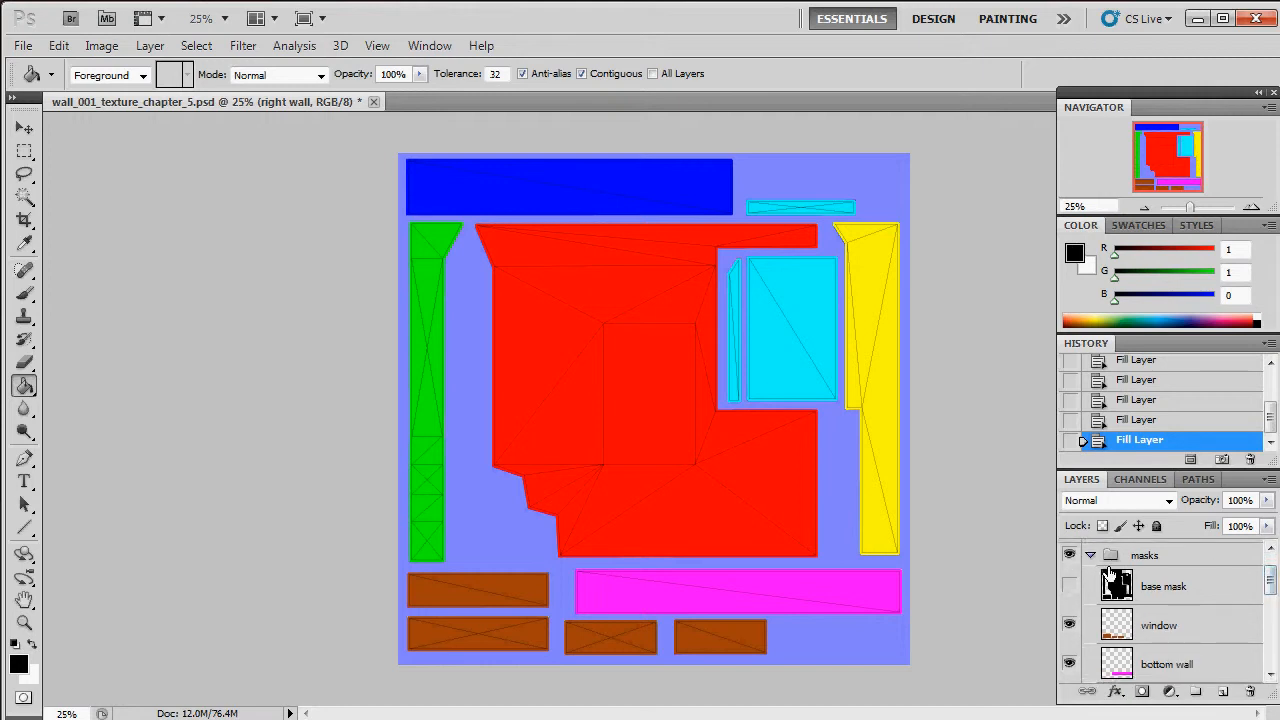
drag(1270, 590, 1270, 640)
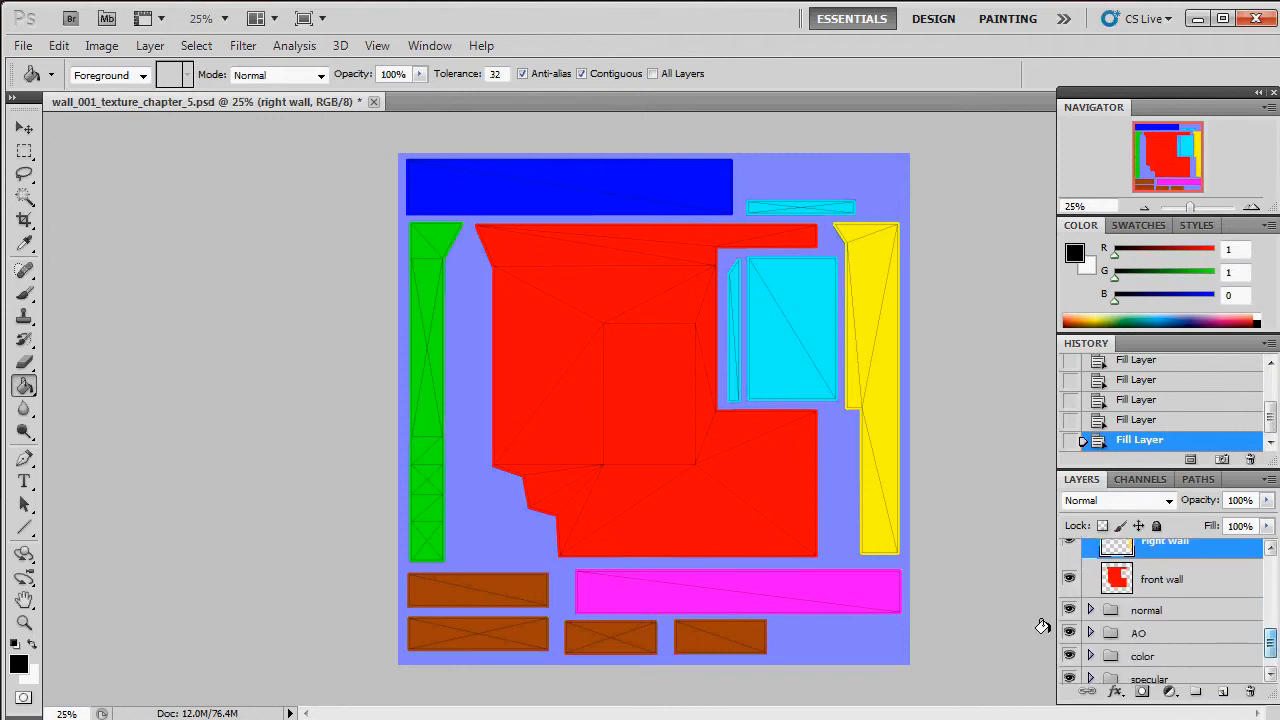
drag(1069, 610, 1087, 681)
drag(1270, 640, 1271, 580)
click(1069, 672)
Create a layer group inside the masks group and name it "uv islands".
click(1196, 691)
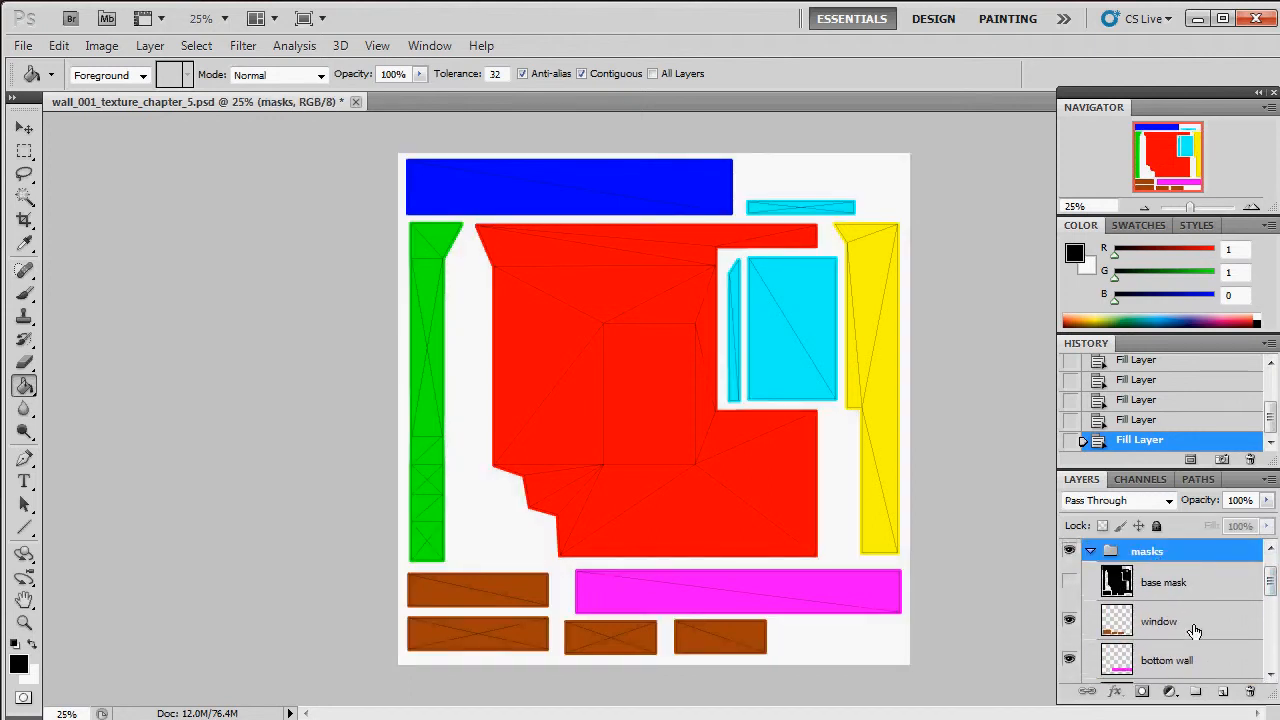
drag(1150, 557, 1155, 583)
double_click(1168, 576)
text(uv)
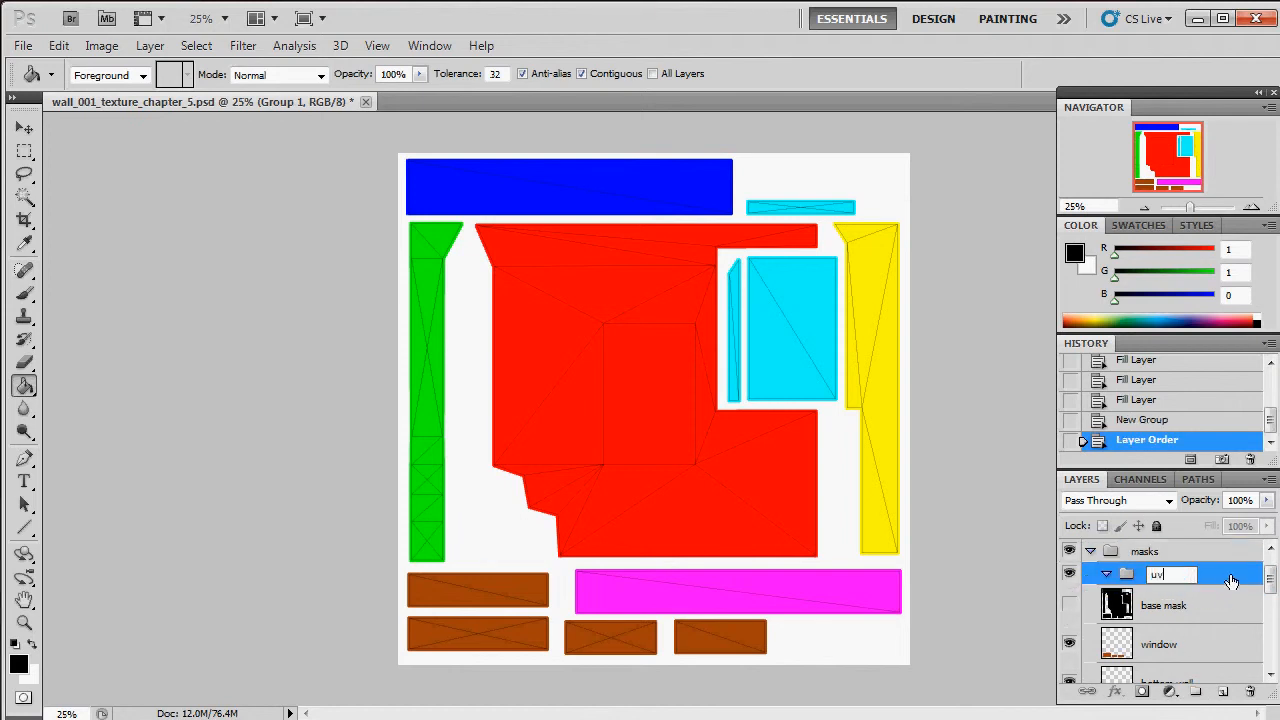
text( islands)
key(Return)
Move the base mask and all the layers from window to front wall into the uv islands group, and collapse it.
drag(1125, 603, 1175, 582)
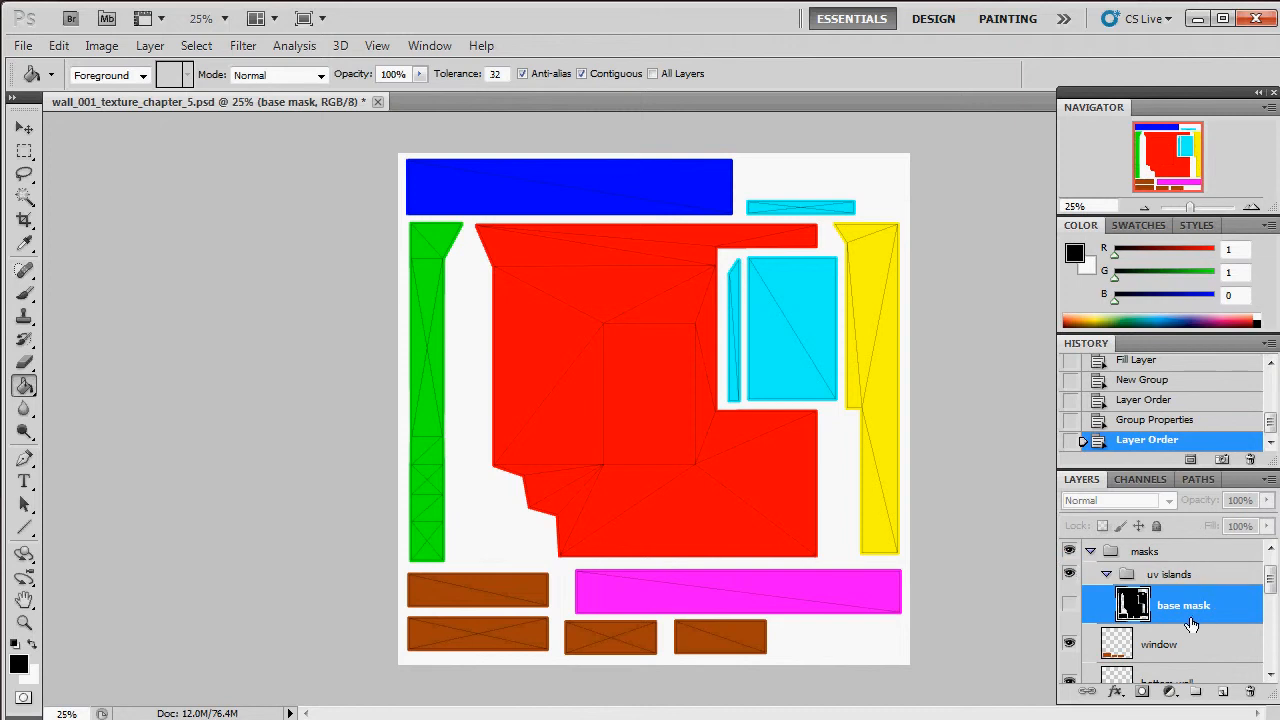
click(1170, 648)
mouse_move(1270, 578)
mouse_down()
mouse_move(1272, 638)
mouse_move(1268, 590)
mouse_up()
shift+click(1238, 632)
drag(1157, 632, 1165, 564)
click(1107, 567)
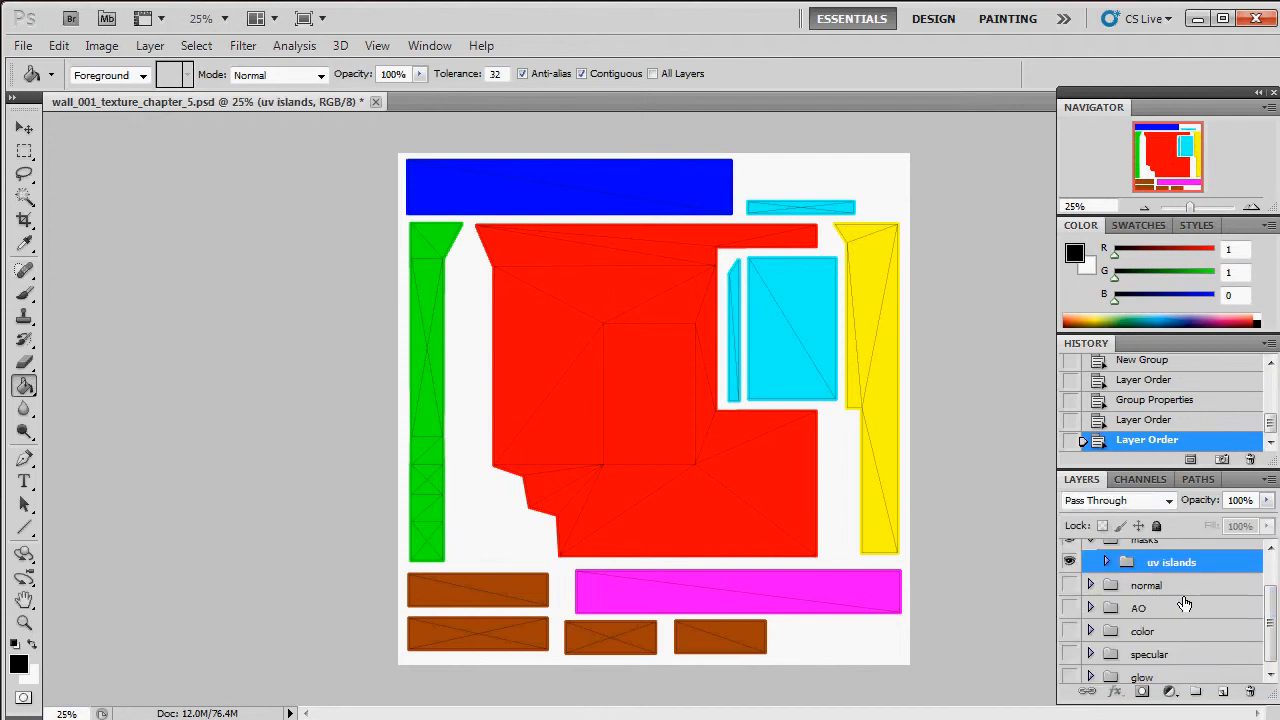
Create a group named "front wall" above uv islands inside the masks group.
scroll(1163, 600, up, 2)
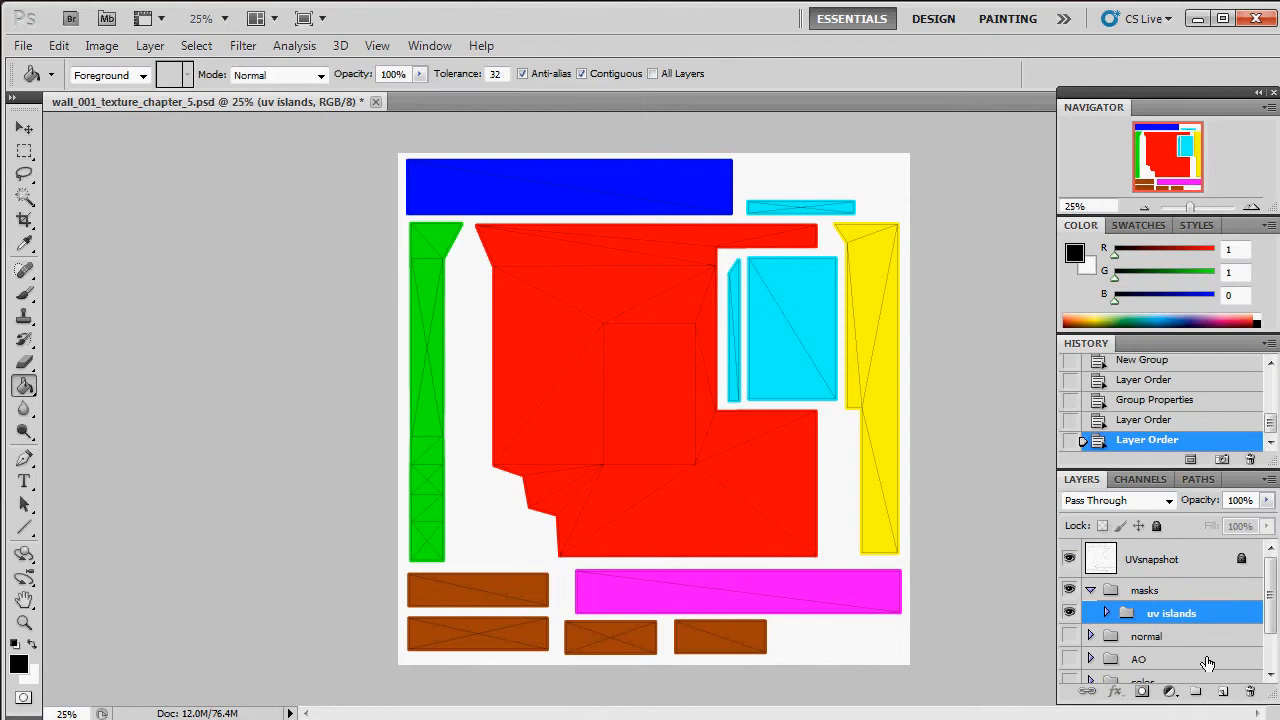
click(1138, 592)
click(1174, 614)
click(1196, 692)
double_click(1163, 614)
text(fr)
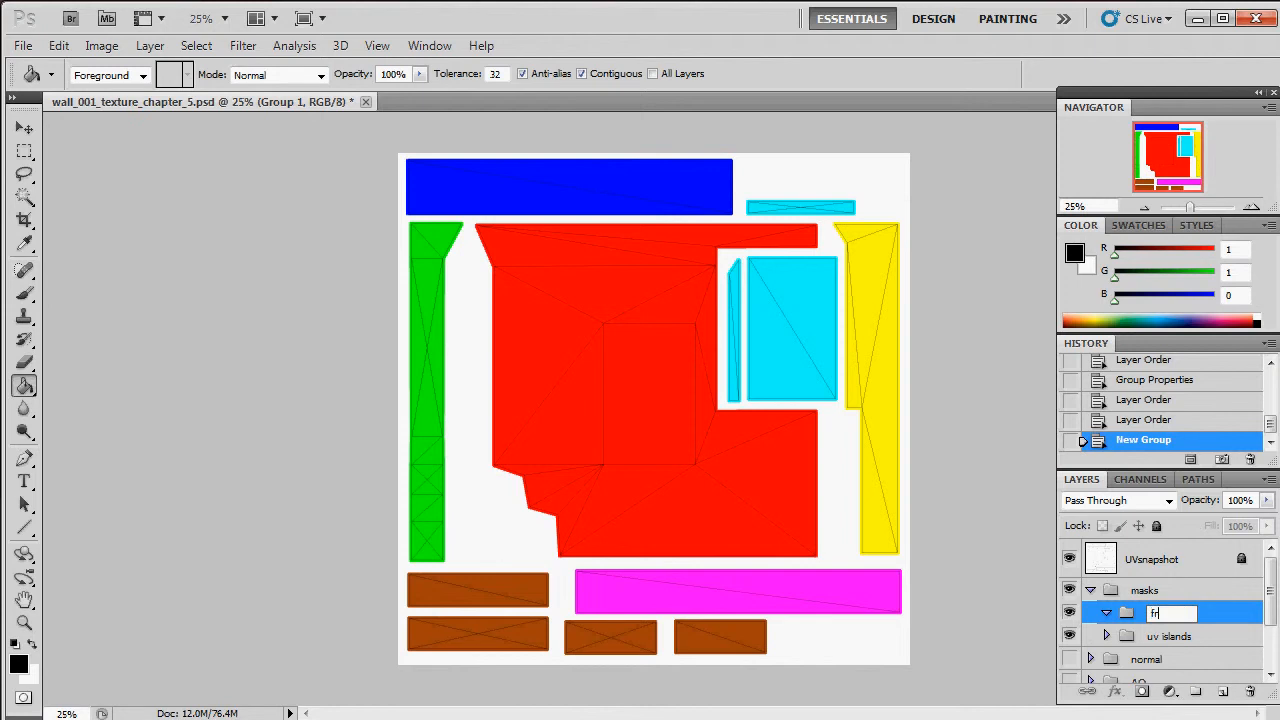
text(ont wall)
key(Return)
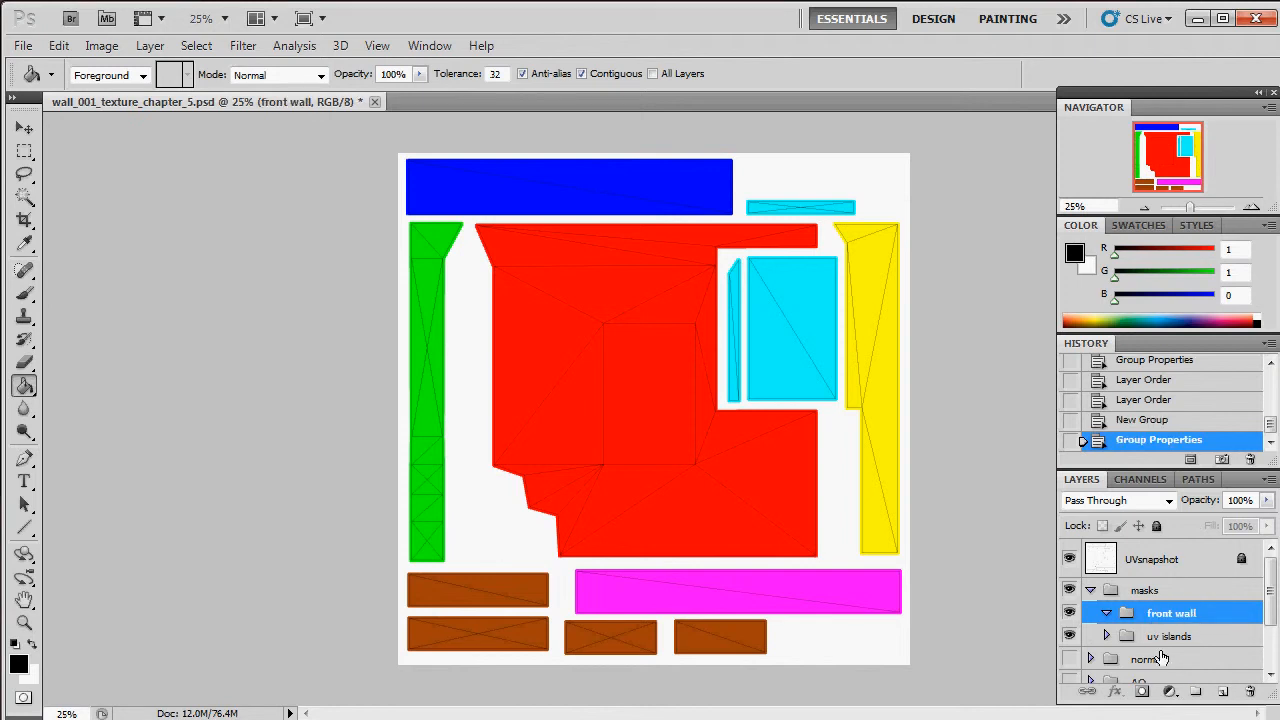
Add a group named "right wall" above the front wall group.
click(1197, 694)
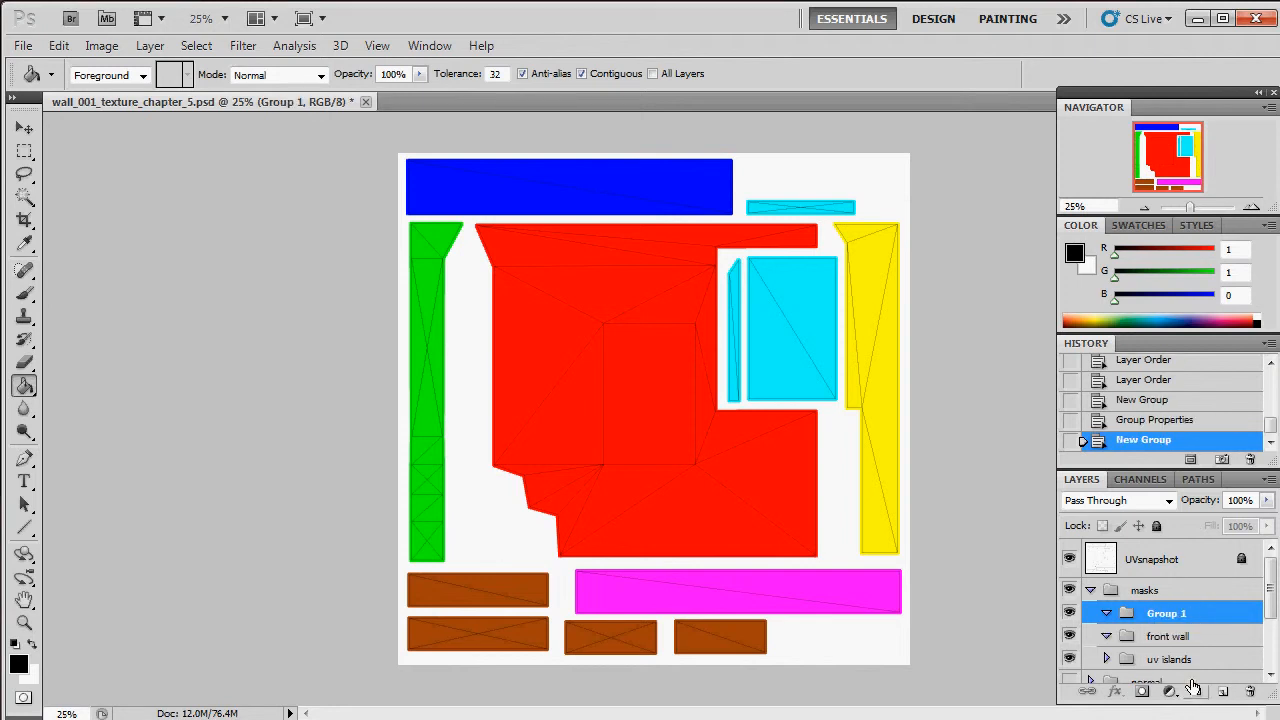
double_click(1175, 614)
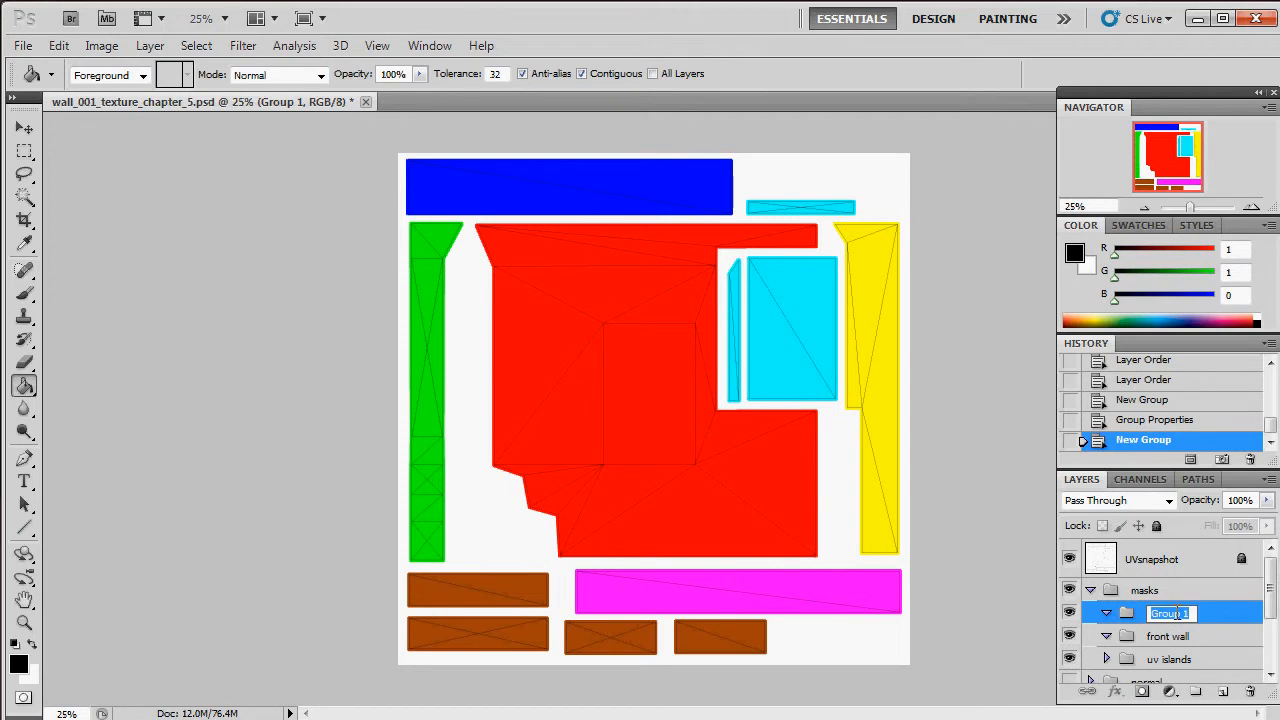
text(right wall)
key(Return)
Add a group named "left wall" above the right wall group.
click(1196, 692)
double_click(1176, 613)
text(left wall)
key(Return)
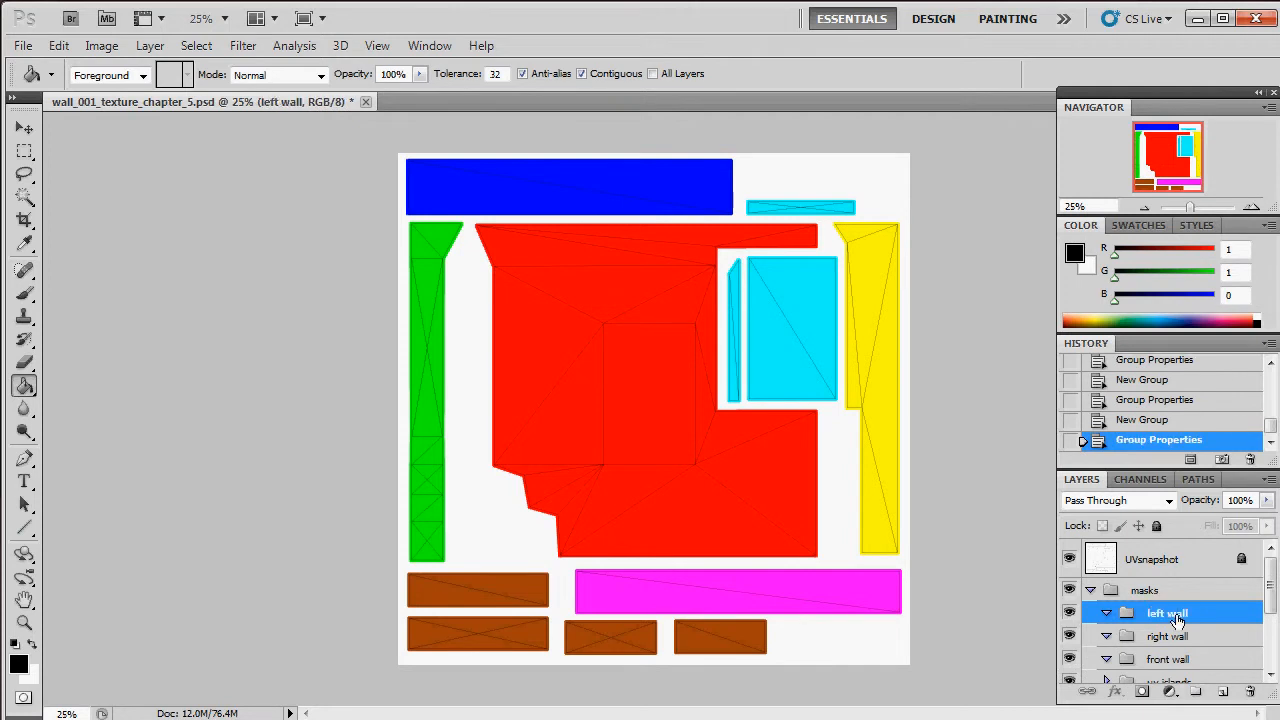
Add a group named "bottom wall" above the left wall group.
click(1196, 692)
double_click(1176, 613)
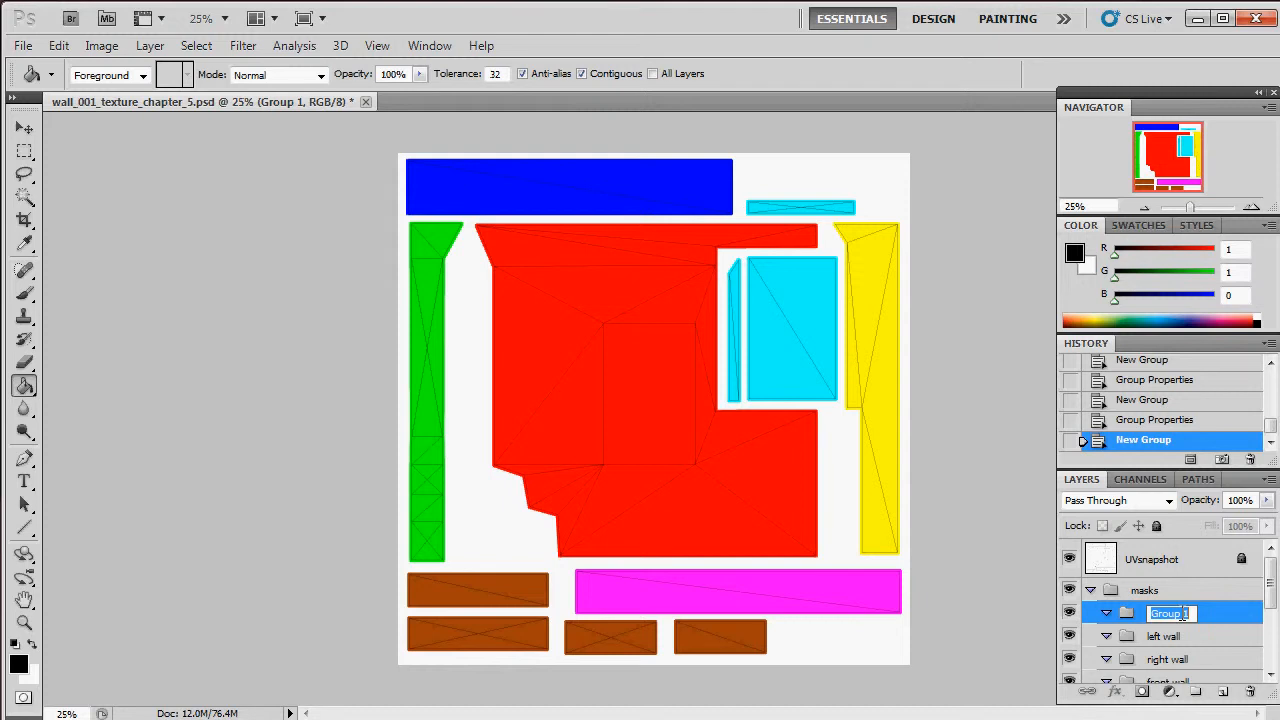
text(bottom wall)
key(Return)
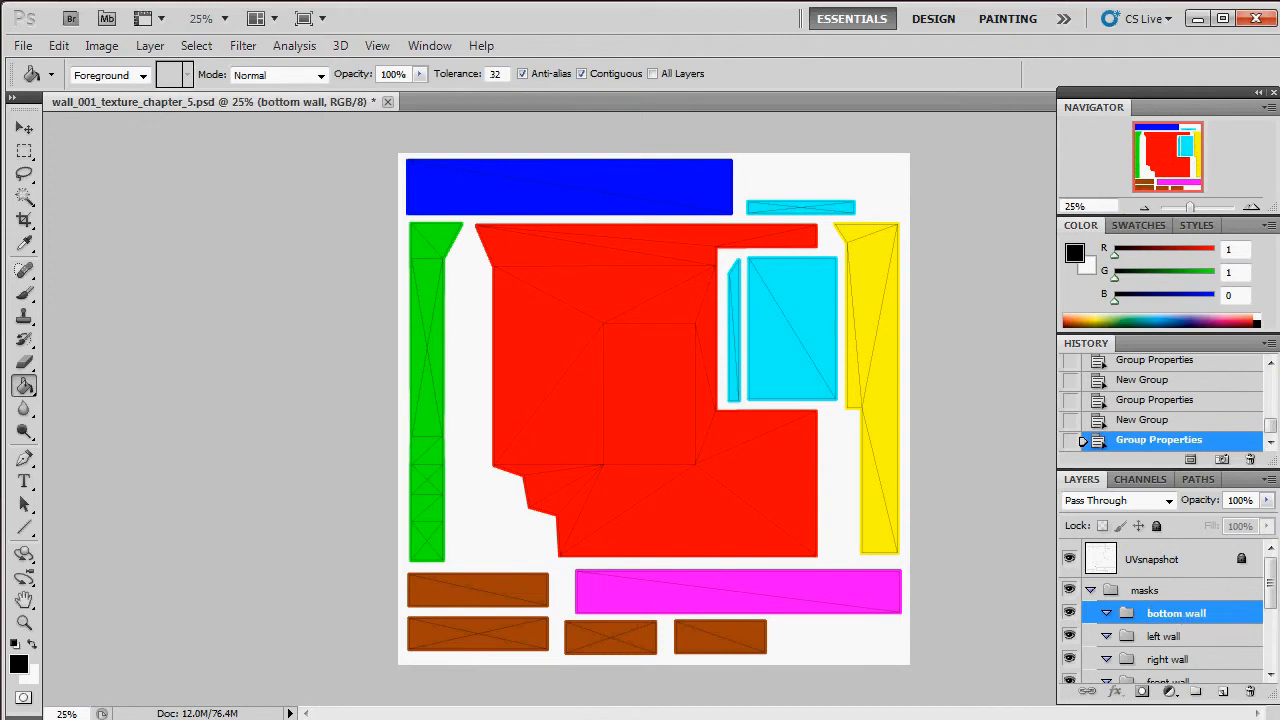
Add a group named "top wall" above the bottom wall group.
click(1196, 692)
double_click(1170, 614)
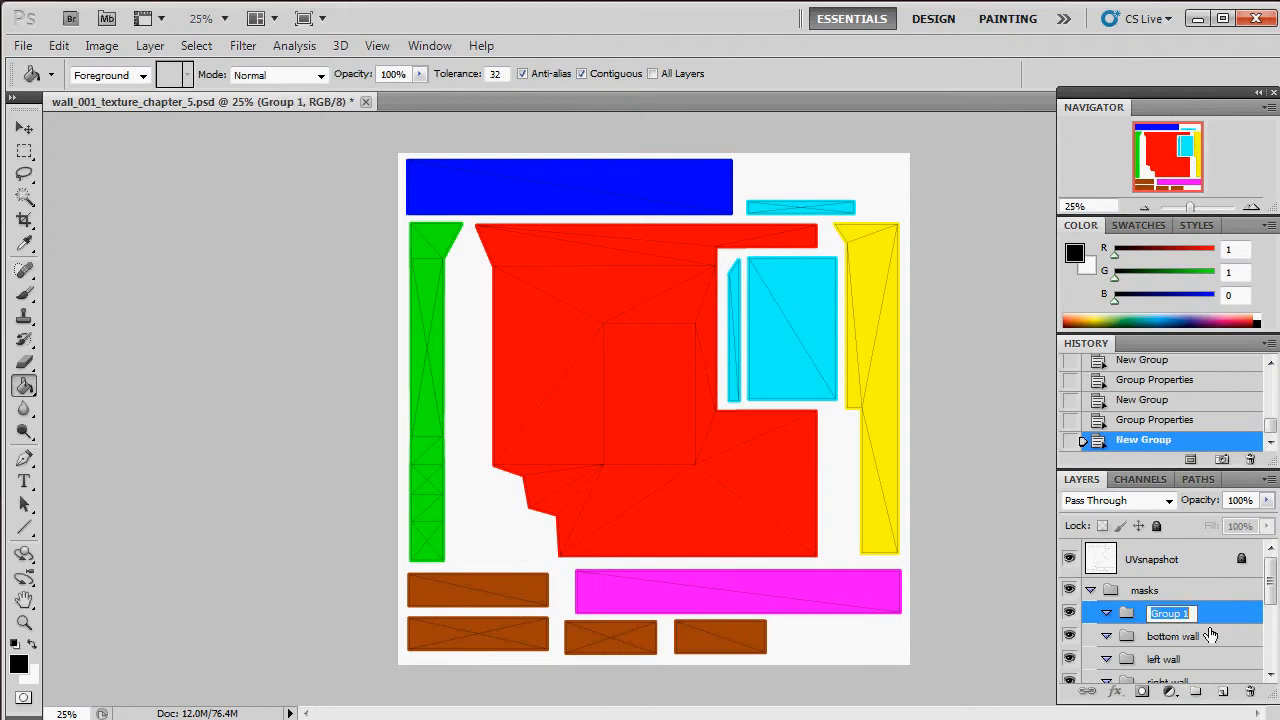
text(t)
key(Return)
Add a group named "utility wall" above the top wall group.
click(1196, 692)
double_click(1167, 614)
text(wall)
key(Return)
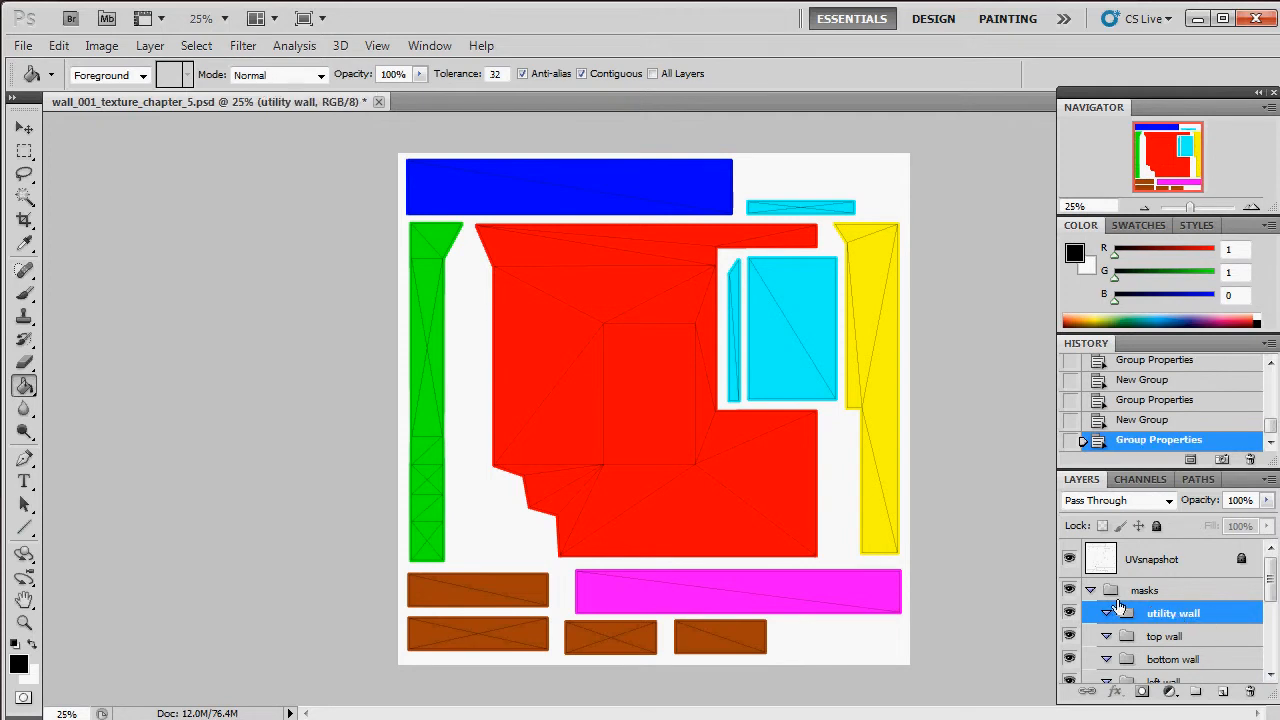
Rename the utility wall group as "utility panel".
double_click(1173, 614)
click(1228, 614)
key(BackSpace)
key(BackSpace)
key(BackSpace)
key(BackSpace)
text(panel)
key(Return)
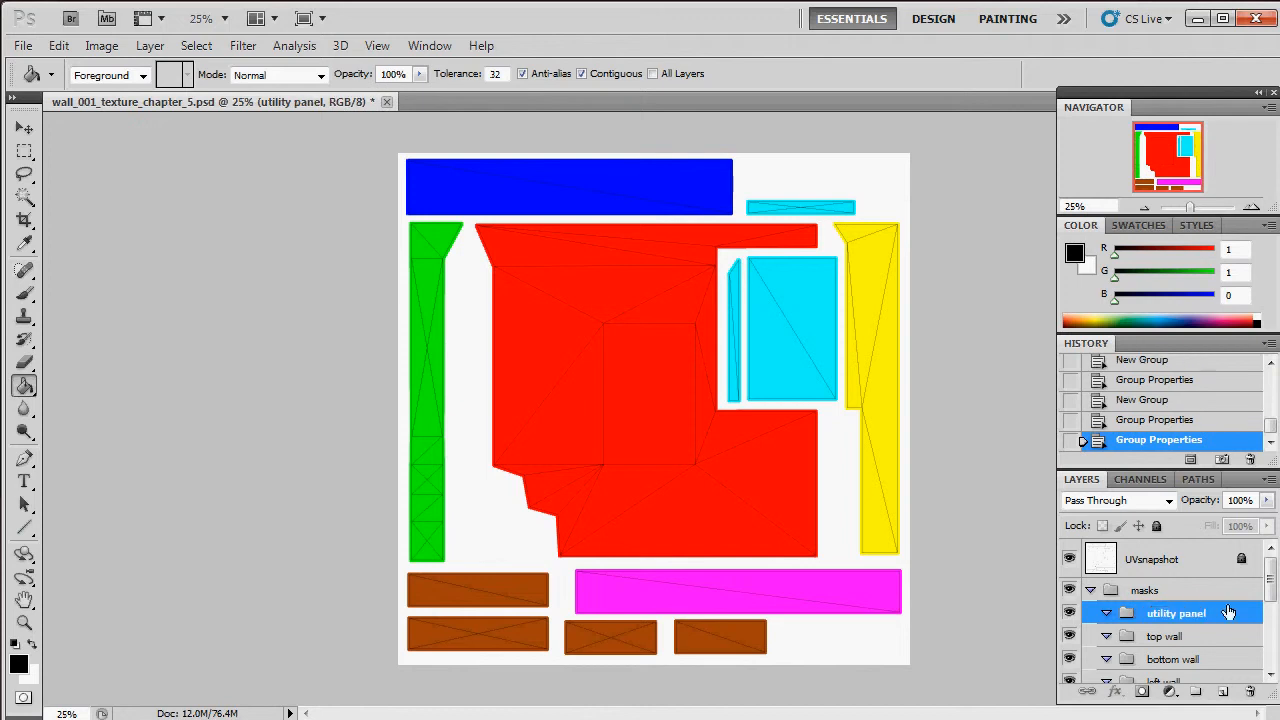
Add a group named "window" above the utility panel group.
click(1199, 696)
double_click(1163, 613)
text(window)
key(Return)
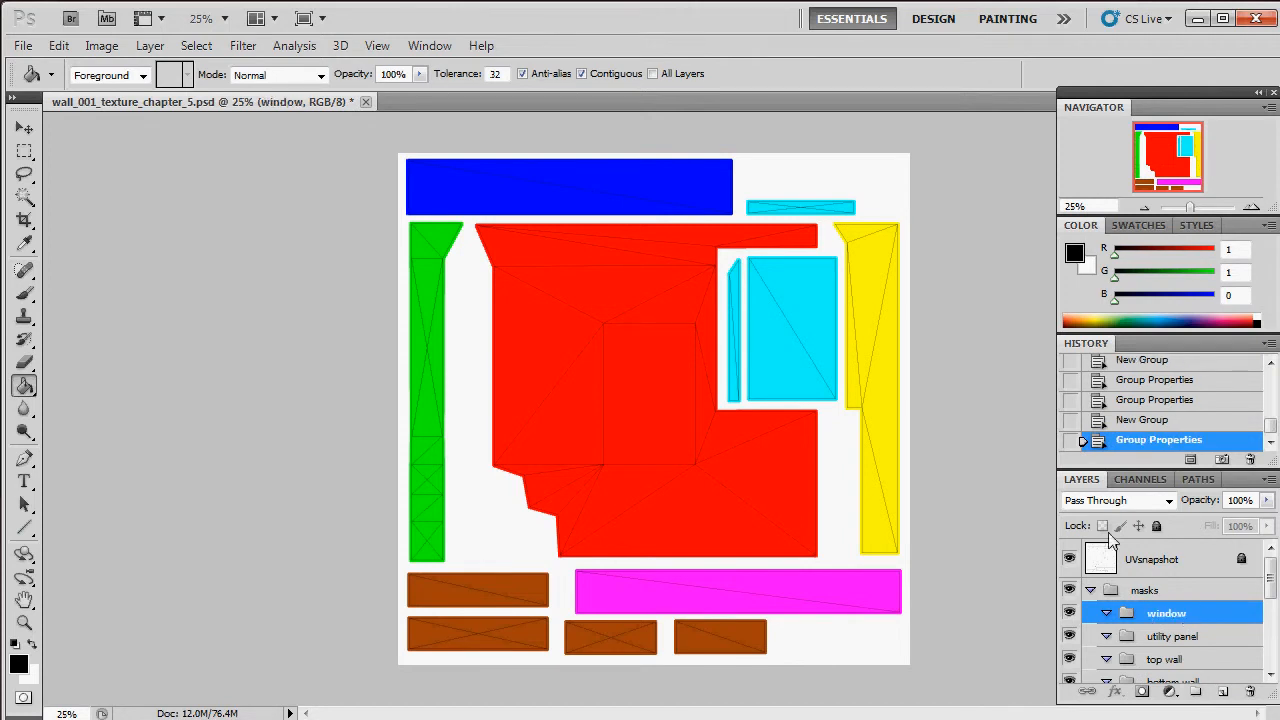
Check the wall concept sketch and add a new layer named "IN" inside the utility panel group.
key(alt+Tab)
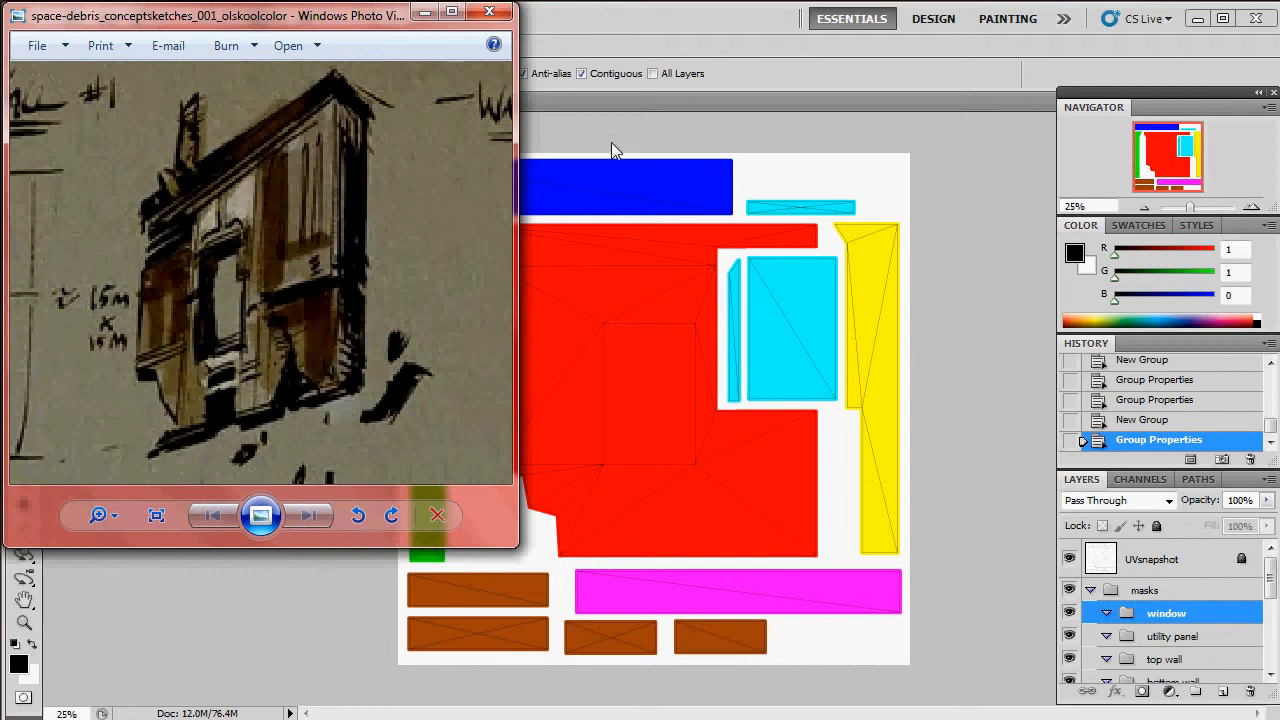
click(424, 13)
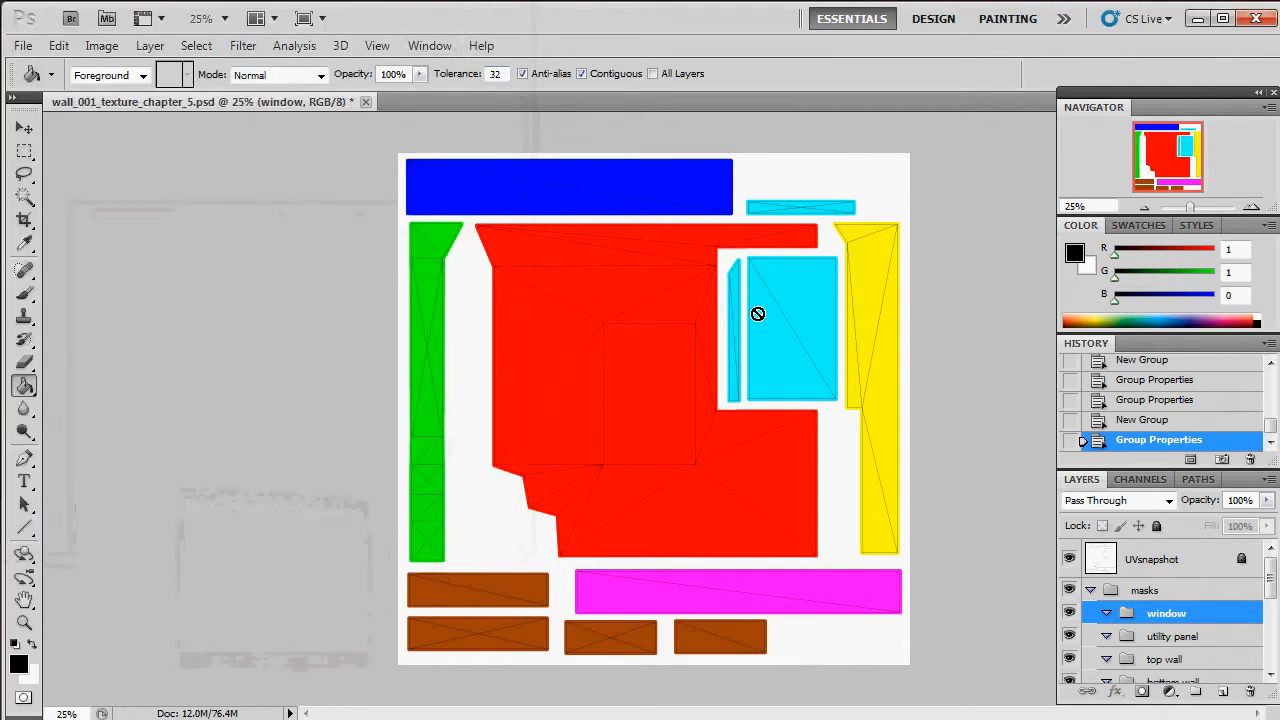
click(1181, 641)
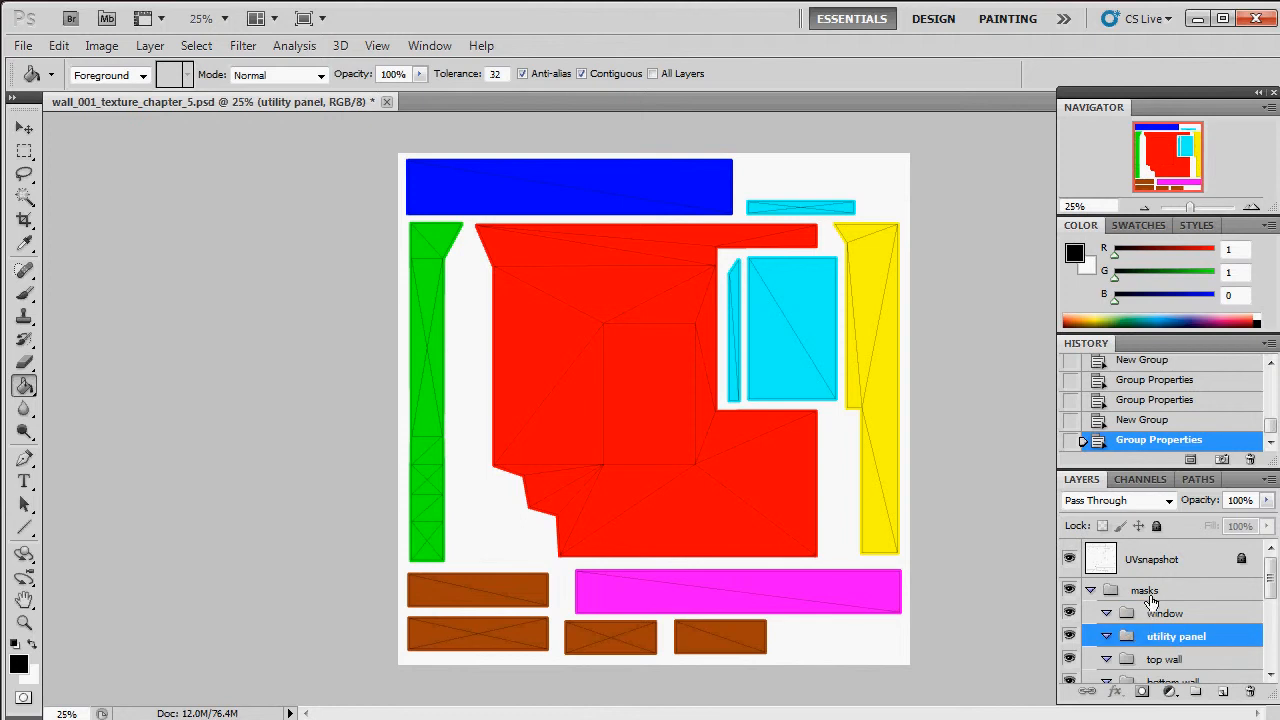
click(1218, 697)
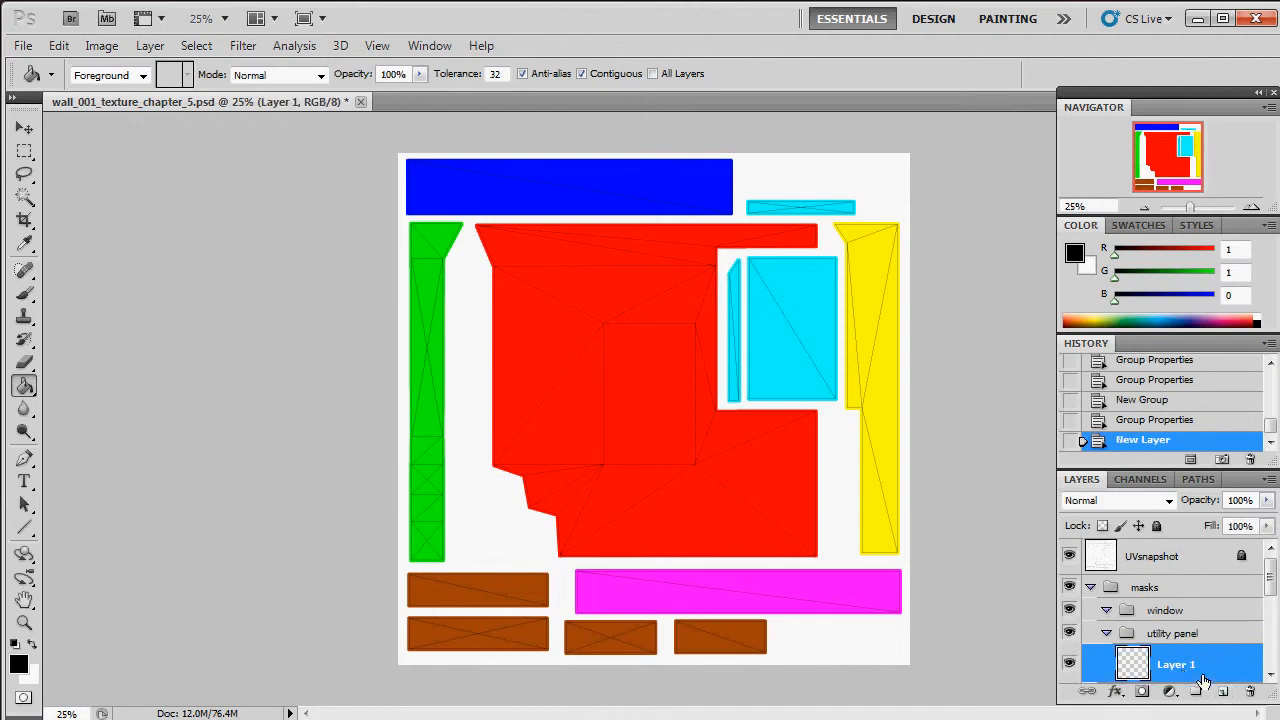
double_click(1180, 664)
text(IN)
key(Return)
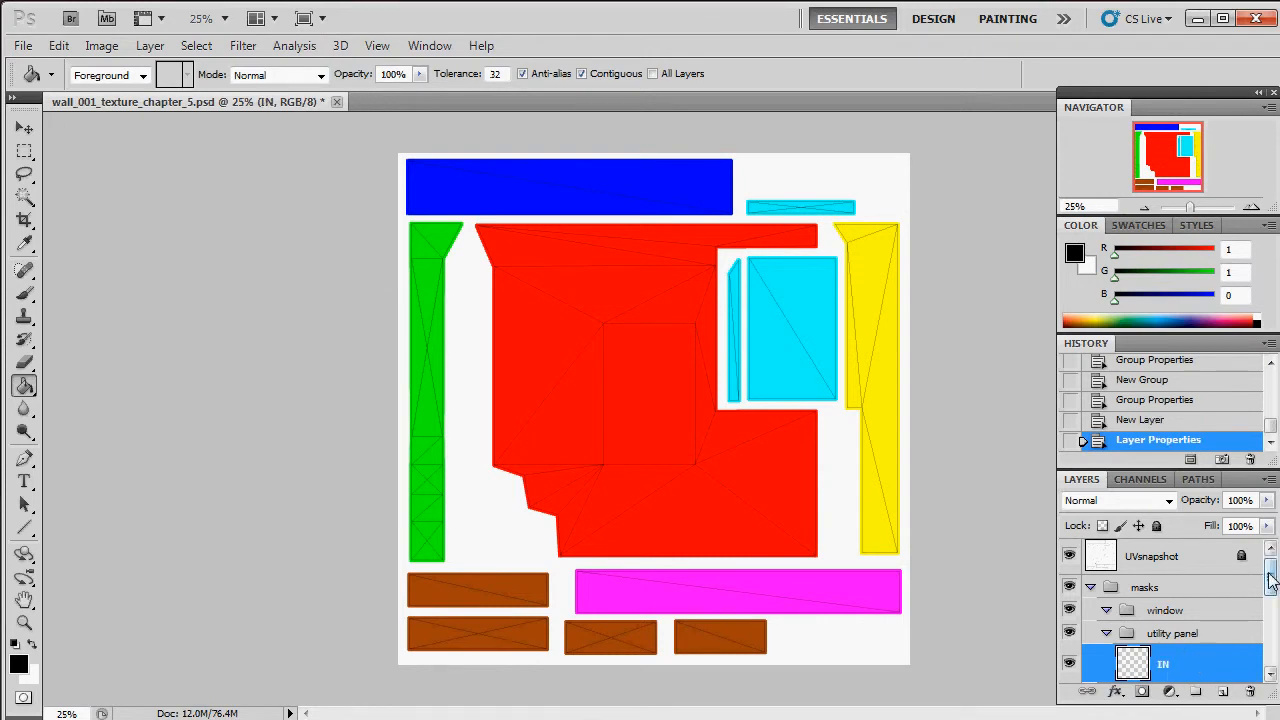
Set up the Brush tool with a hard round tip at 25 px for painting the cyan utility panel.
drag(1271, 582, 1271, 595)
drag(1189, 205, 1198, 214)
drag(1182, 158, 1212, 147)
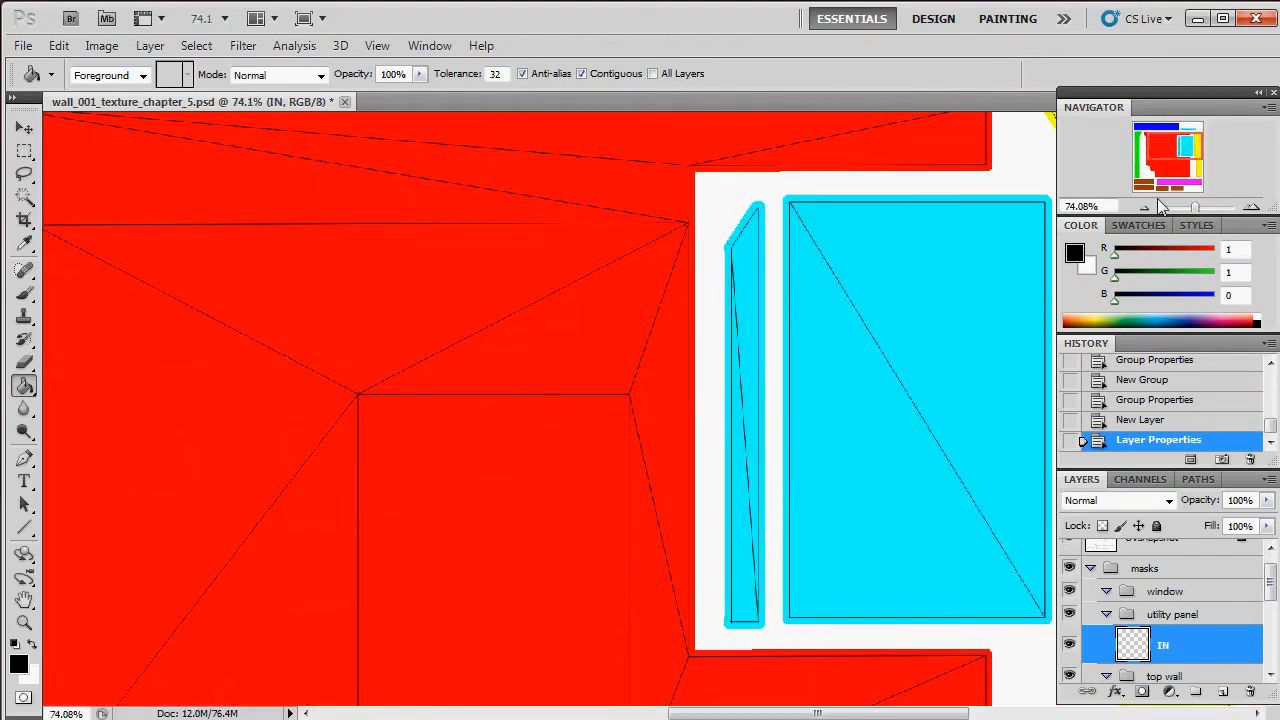
drag(755, 715, 806, 715)
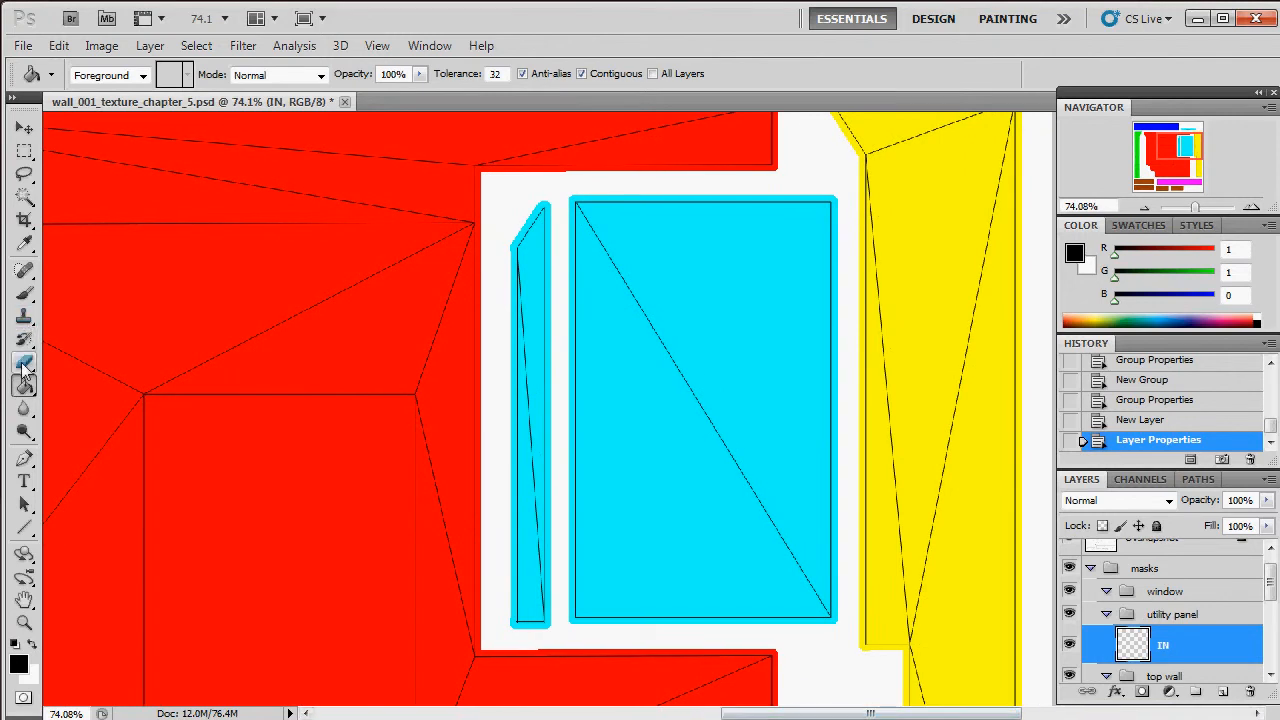
key(b)
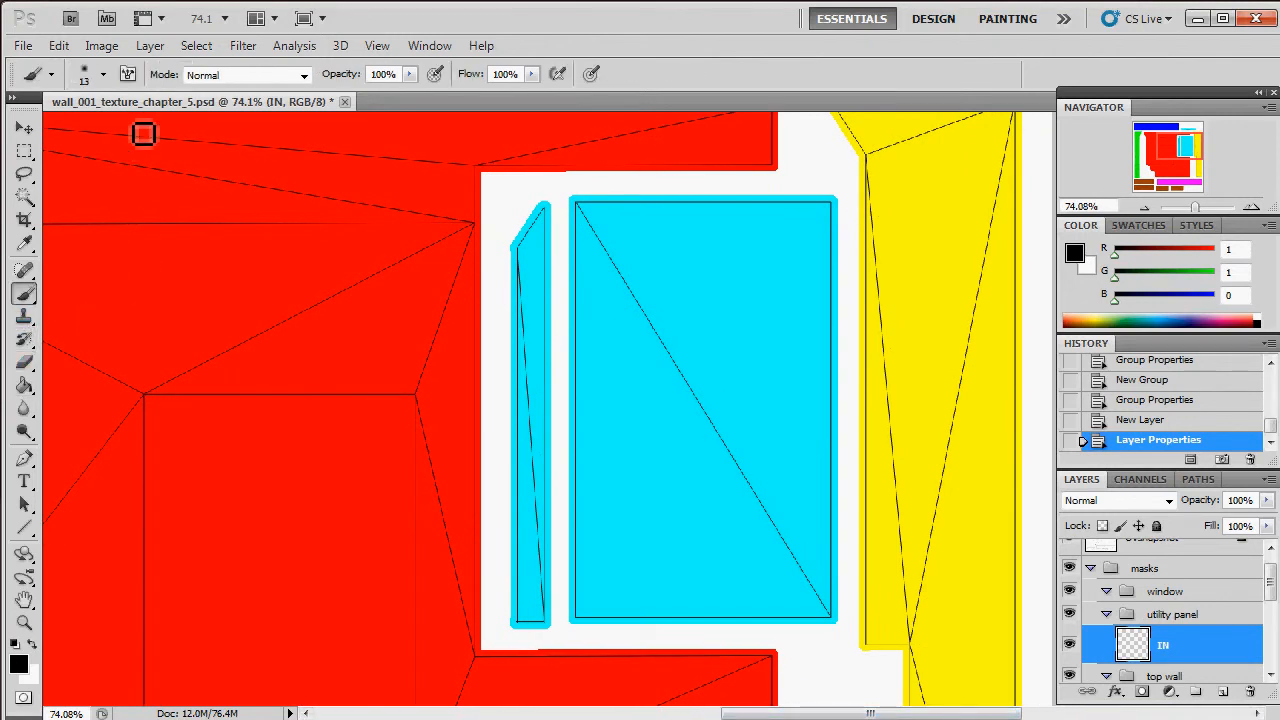
click(97, 78)
click(76, 210)
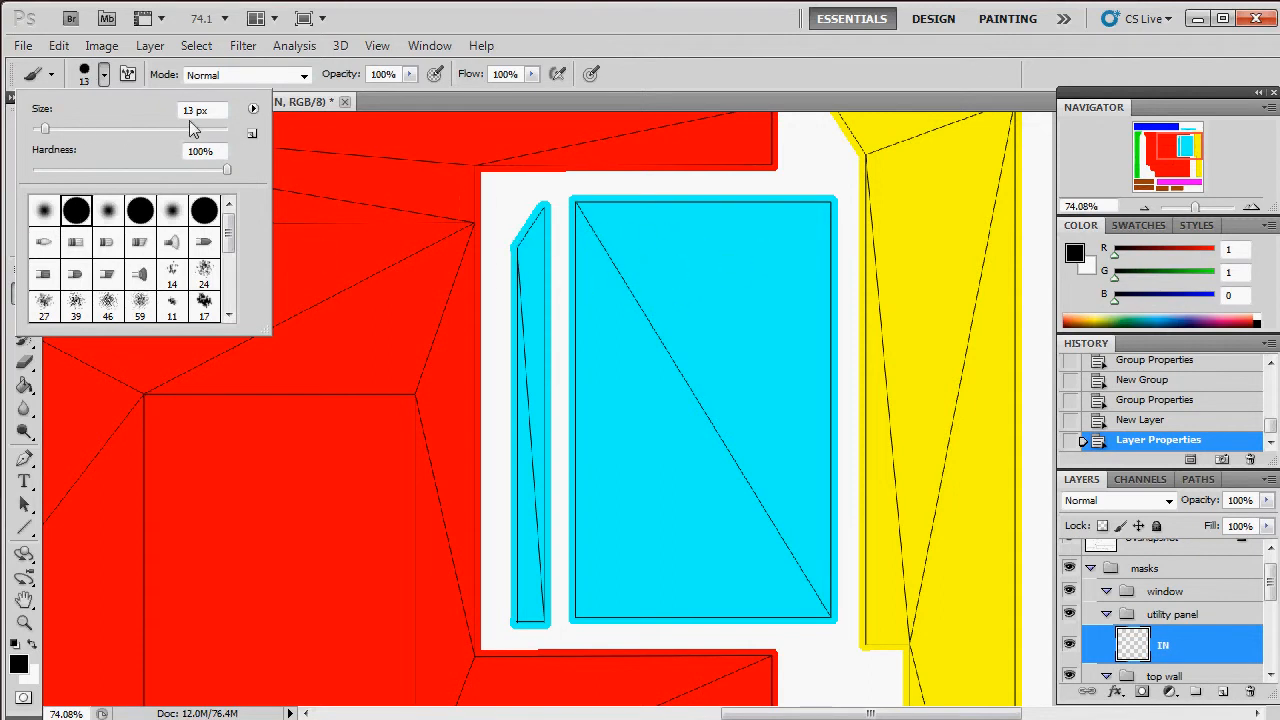
drag(45, 132, 42, 132)
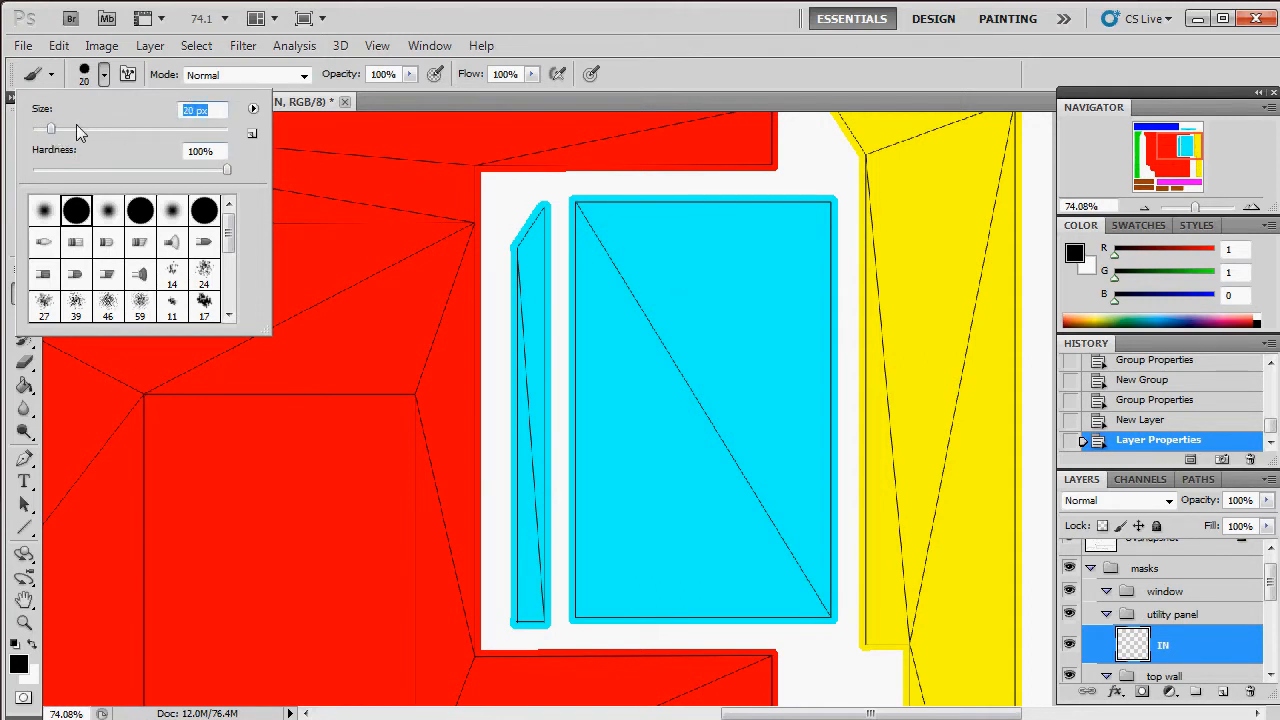
text(25)
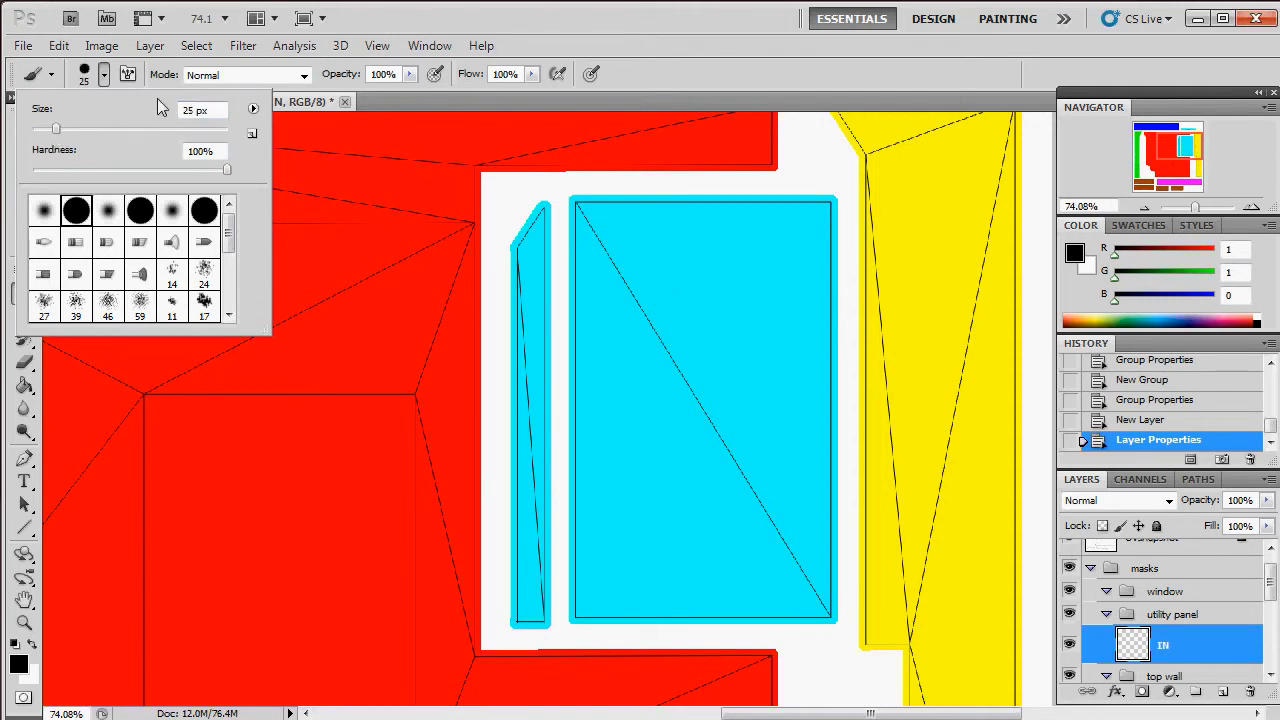
key(Return)
Try painting three vertical black strokes down the large cyan rectangle on the IN layer, using the concept sketch as reference, and undo them.
click(1138, 226)
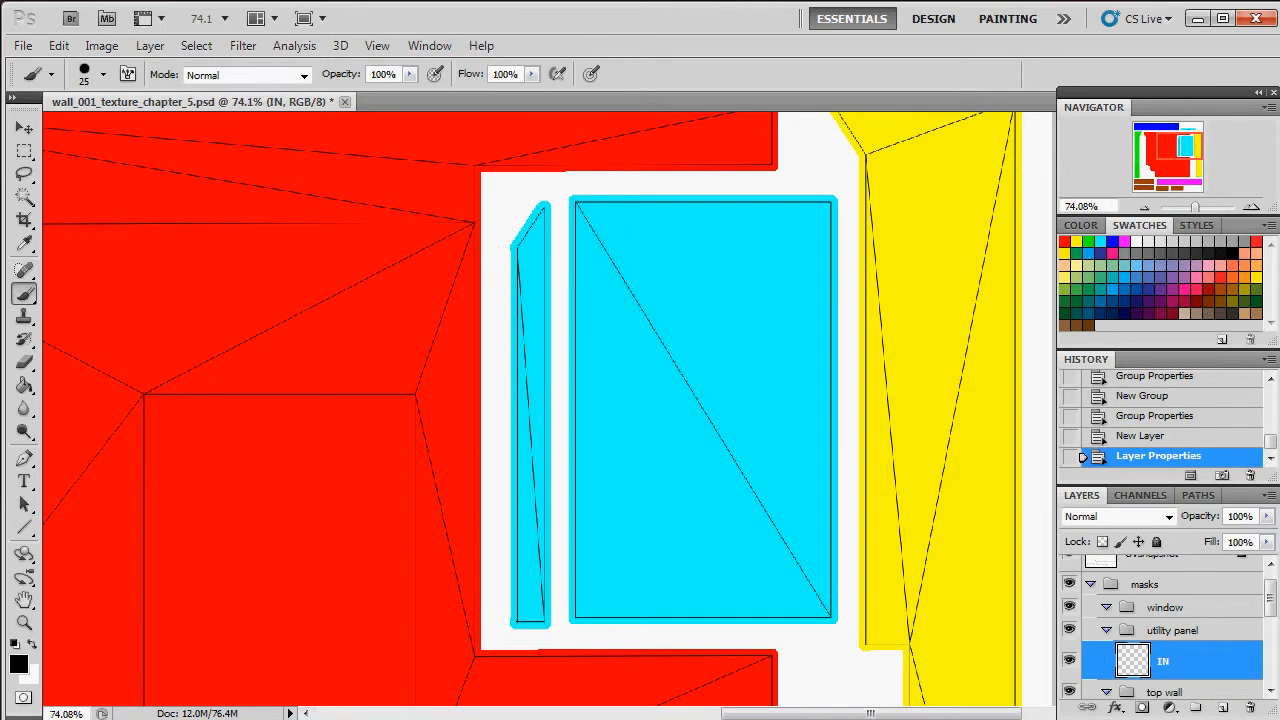
key(alt+Tab)
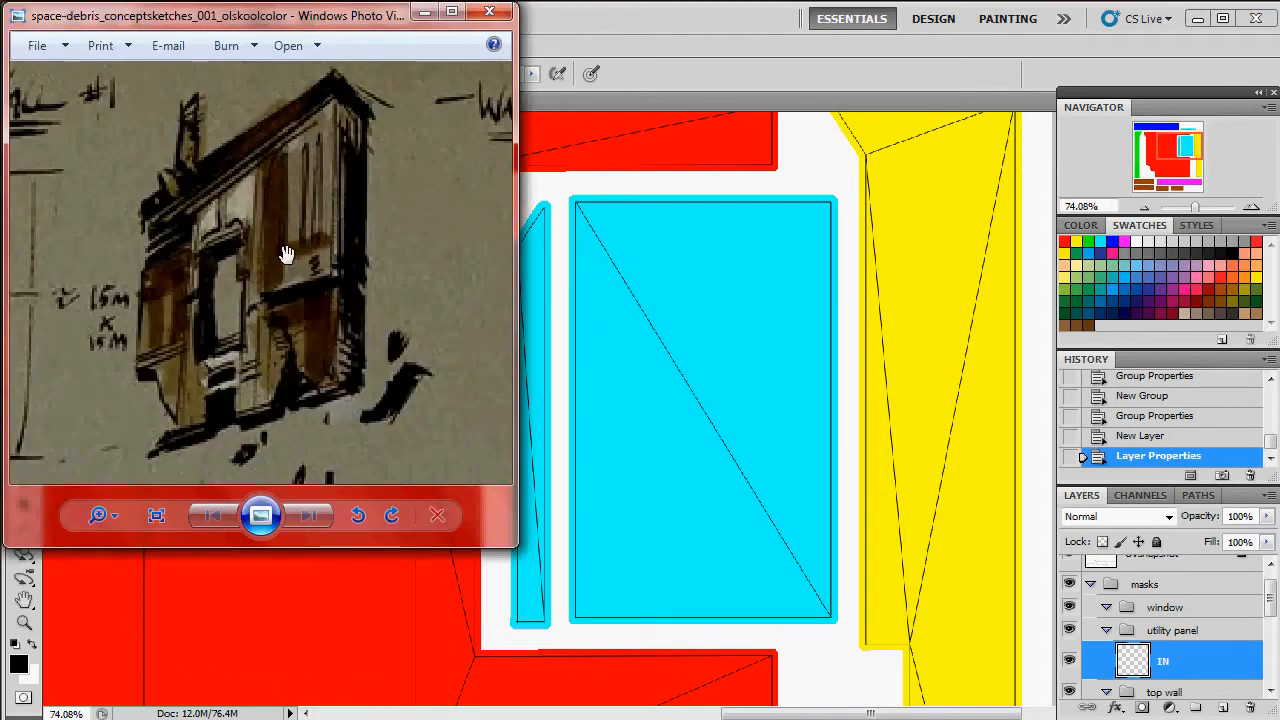
click(424, 12)
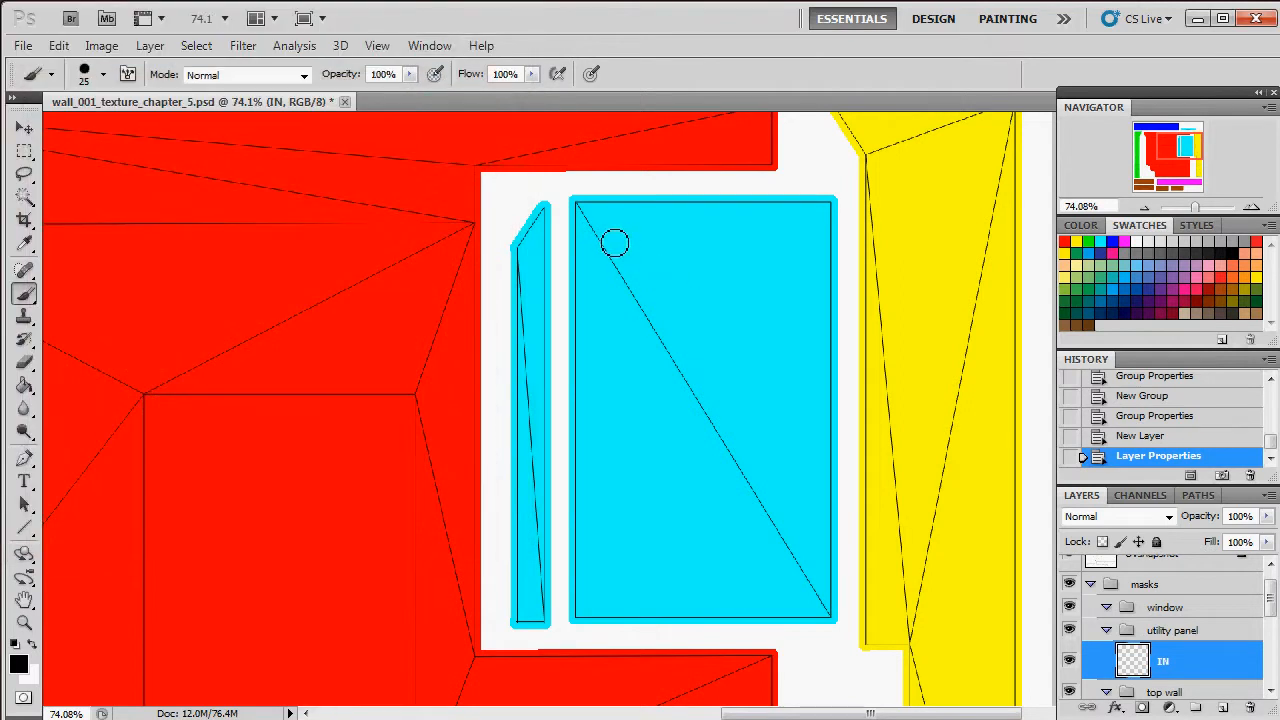
mouse_move(618, 240)
mouse_down()
mouse_move(615, 358)
mouse_move(640, 420)
mouse_move(634, 550)
mouse_up()
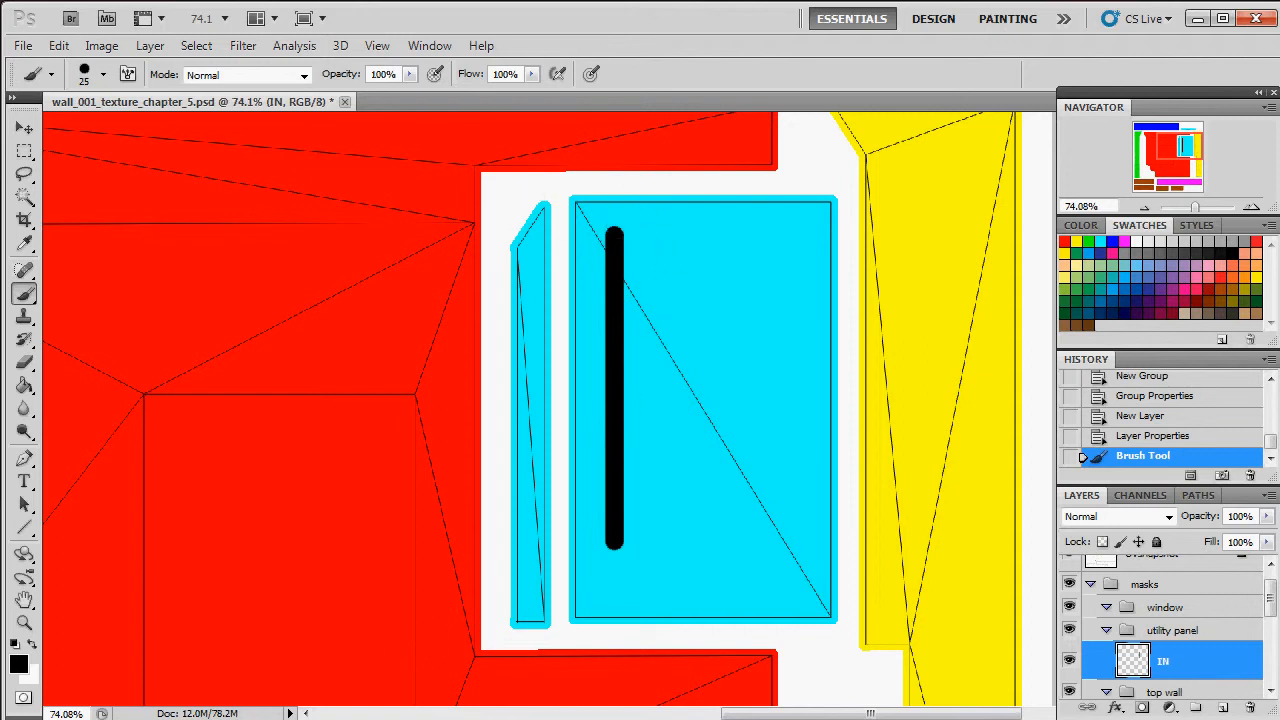
key(alt+Tab)
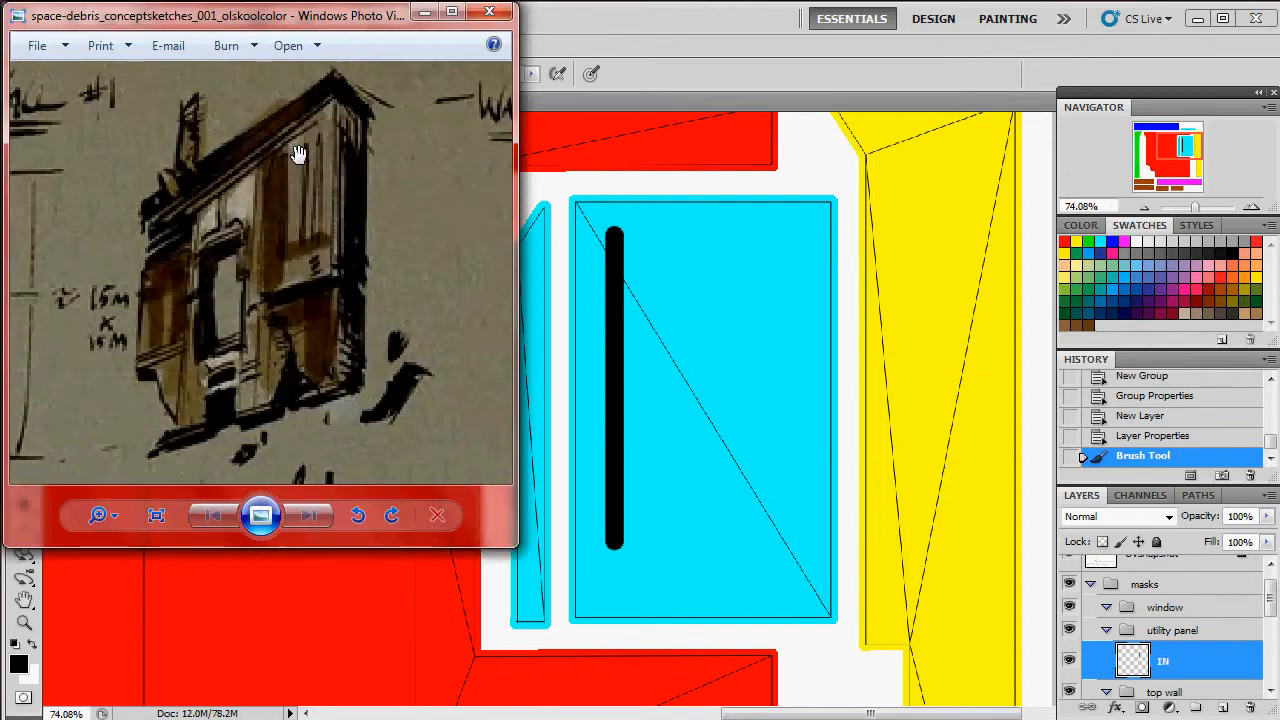
click(424, 11)
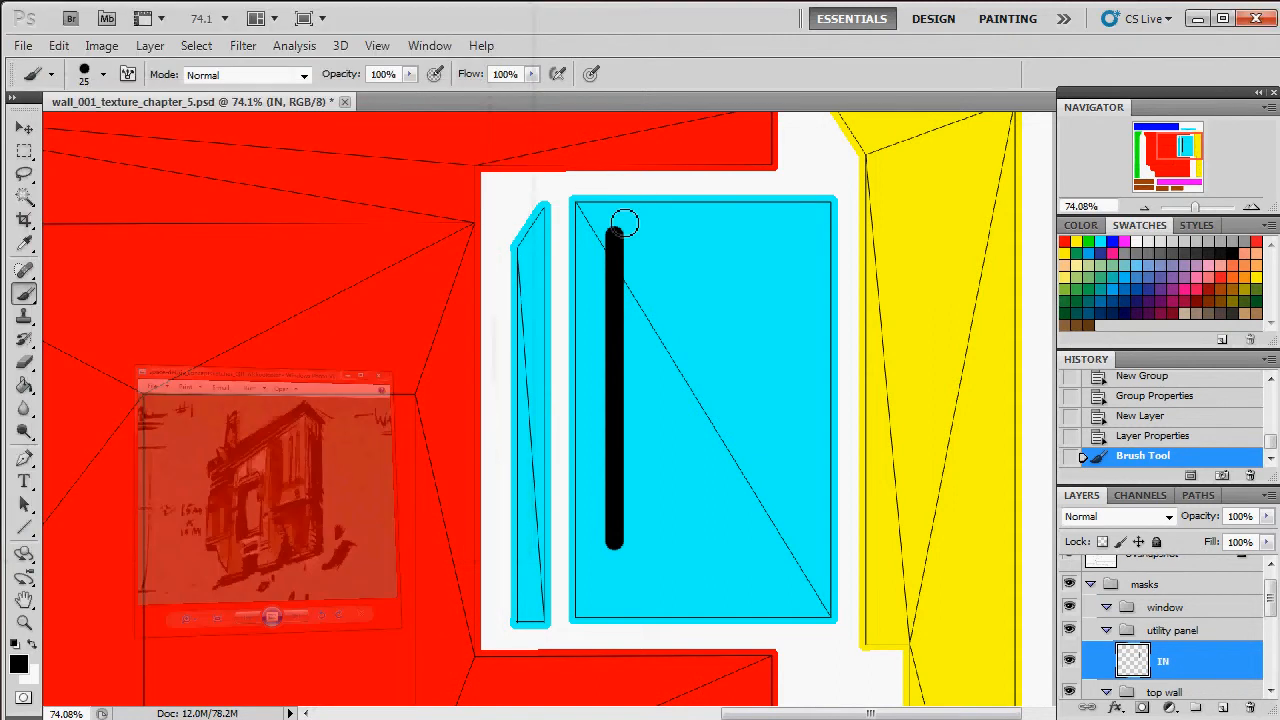
shift+click(700, 243)
key(ctrl+z)
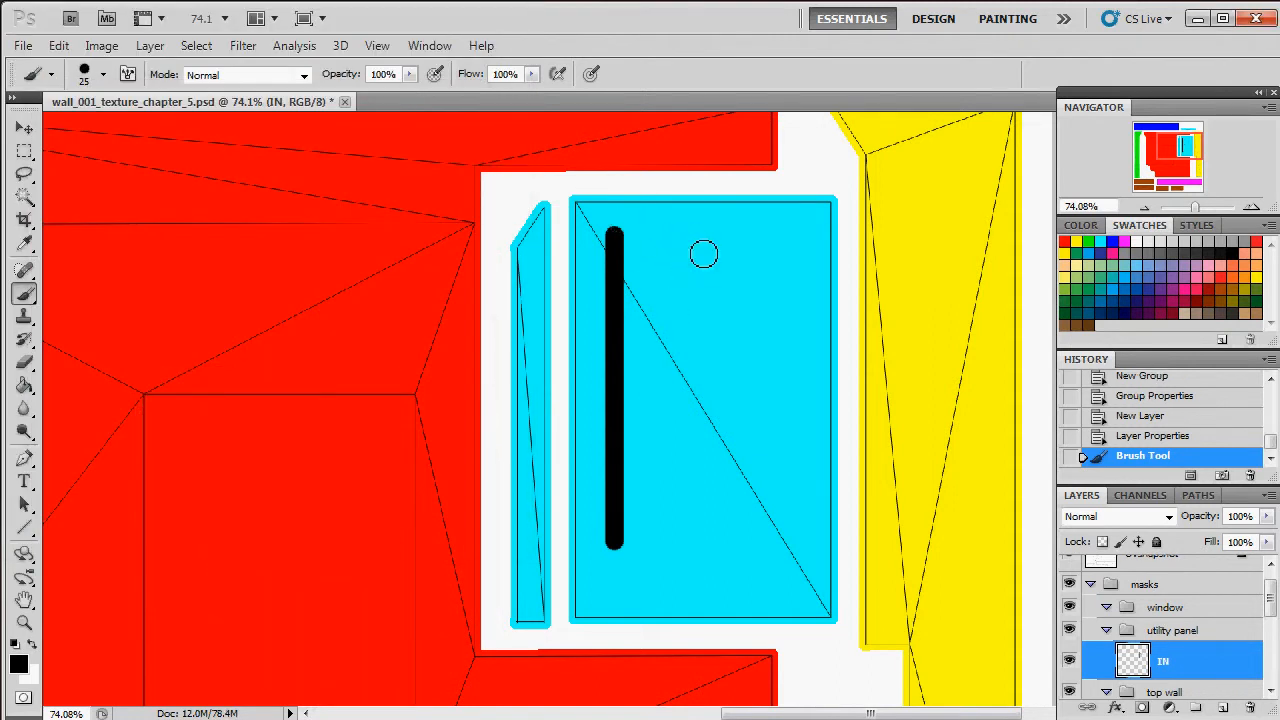
drag(701, 245, 708, 552)
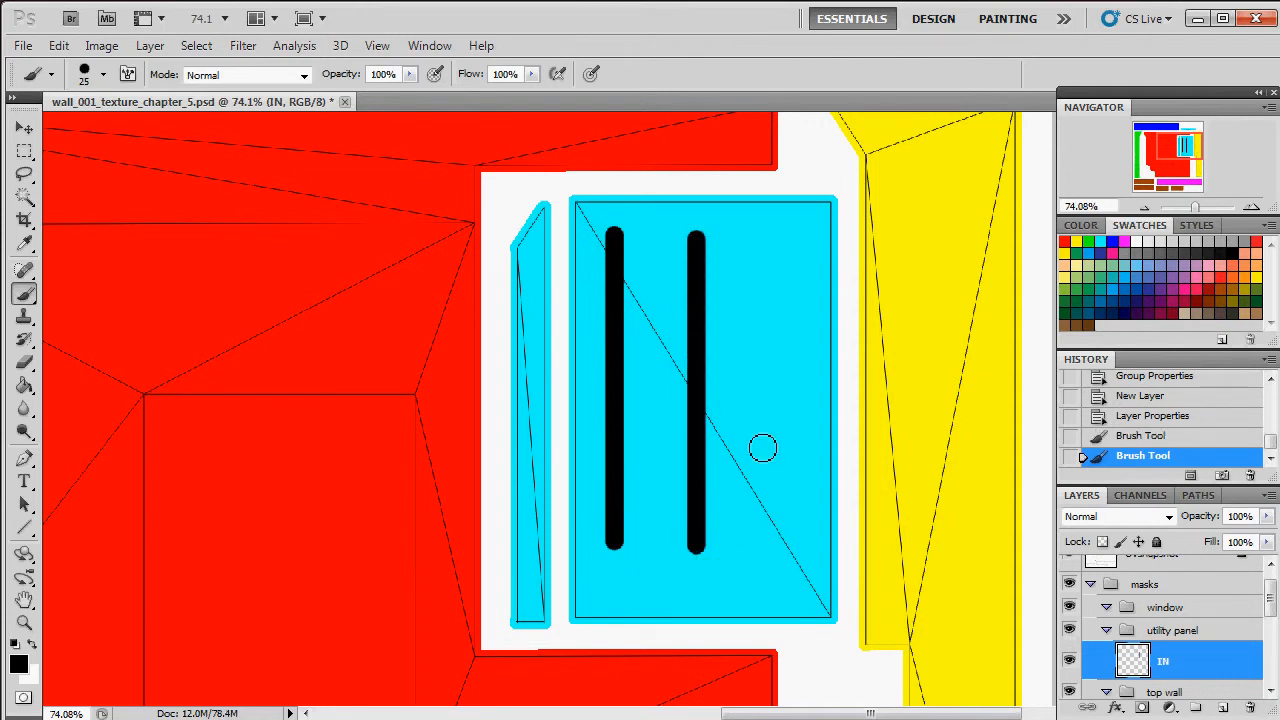
shift+click(780, 245)
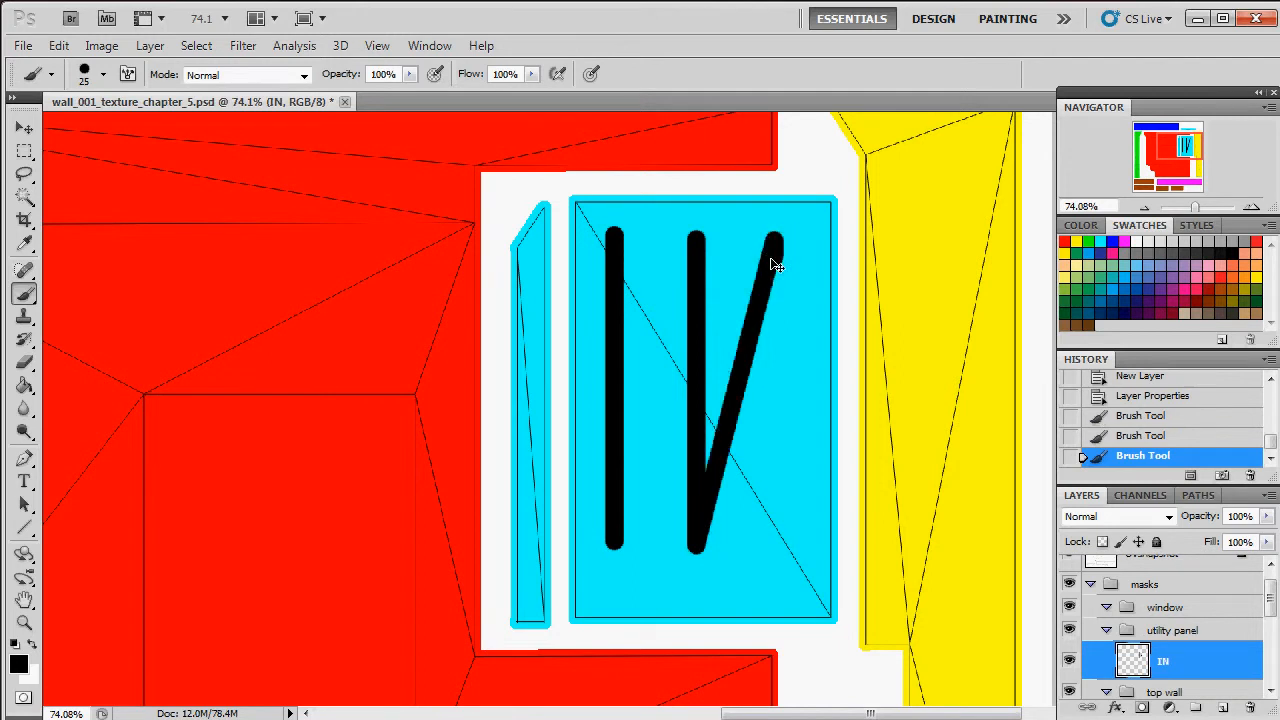
key(ctrl+z)
drag(775, 242, 783, 554)
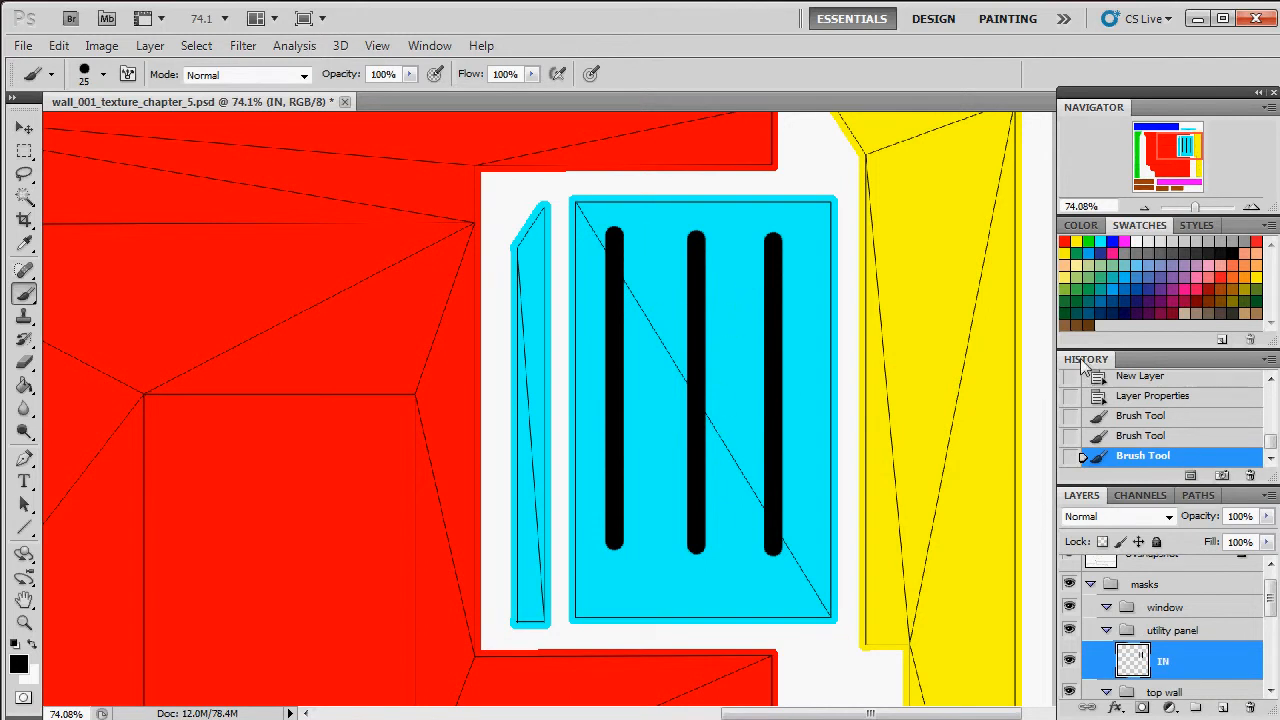
click(1152, 418)
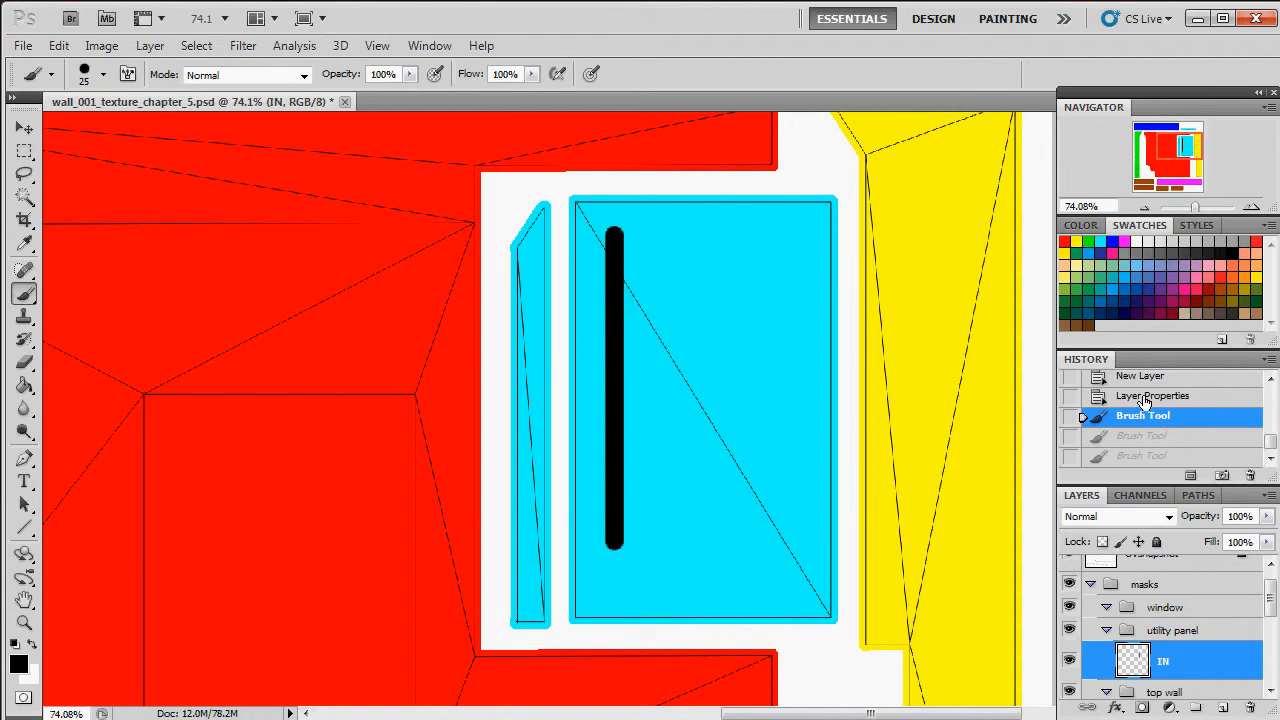
click(1146, 398)
Set the brush size to 35 px.
click(90, 74)
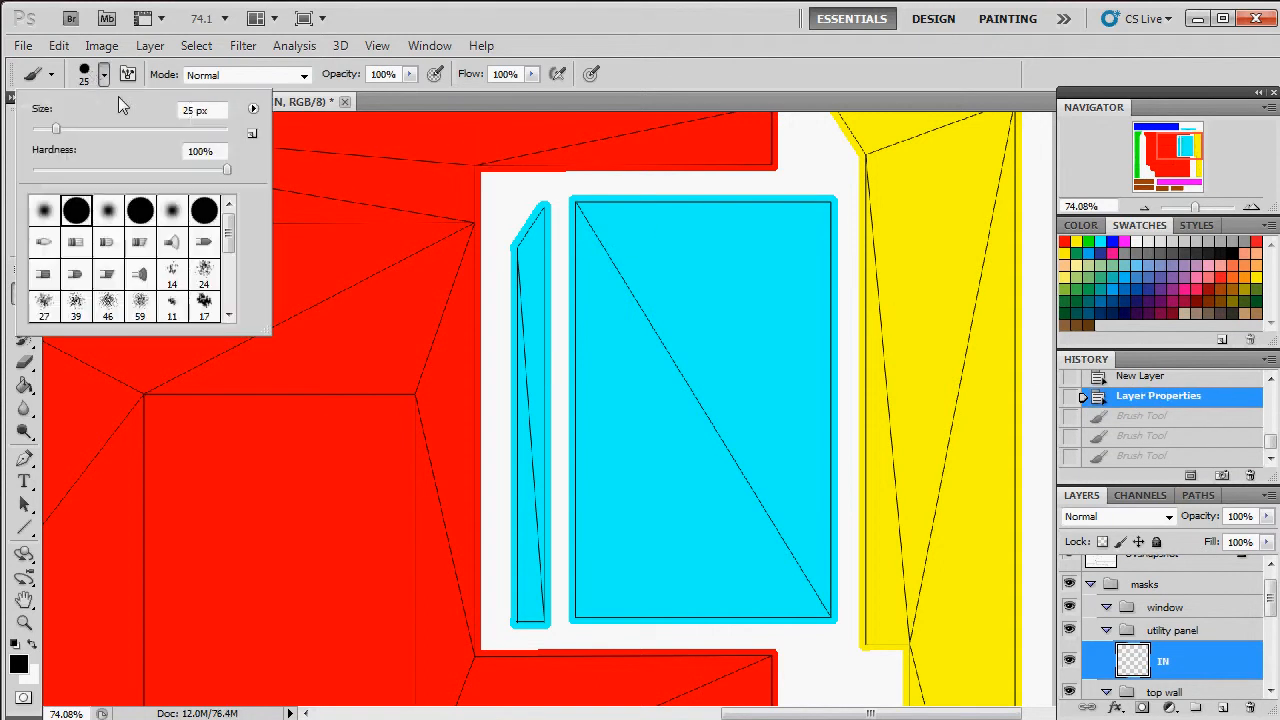
double_click(190, 110)
text(35)
click(425, 97)
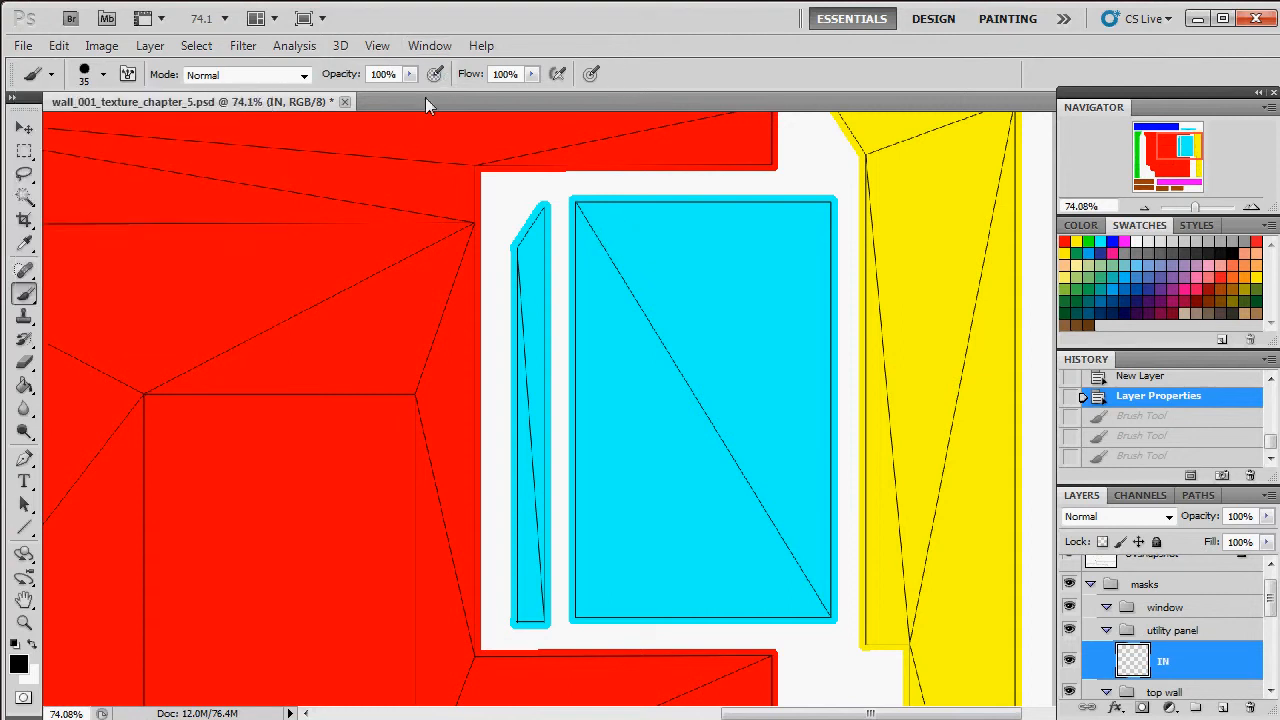
Show the rulers and place two horizontal guides across the large cyan rectangle, near its upper and lower ends.
click(377, 46)
click(452, 380)
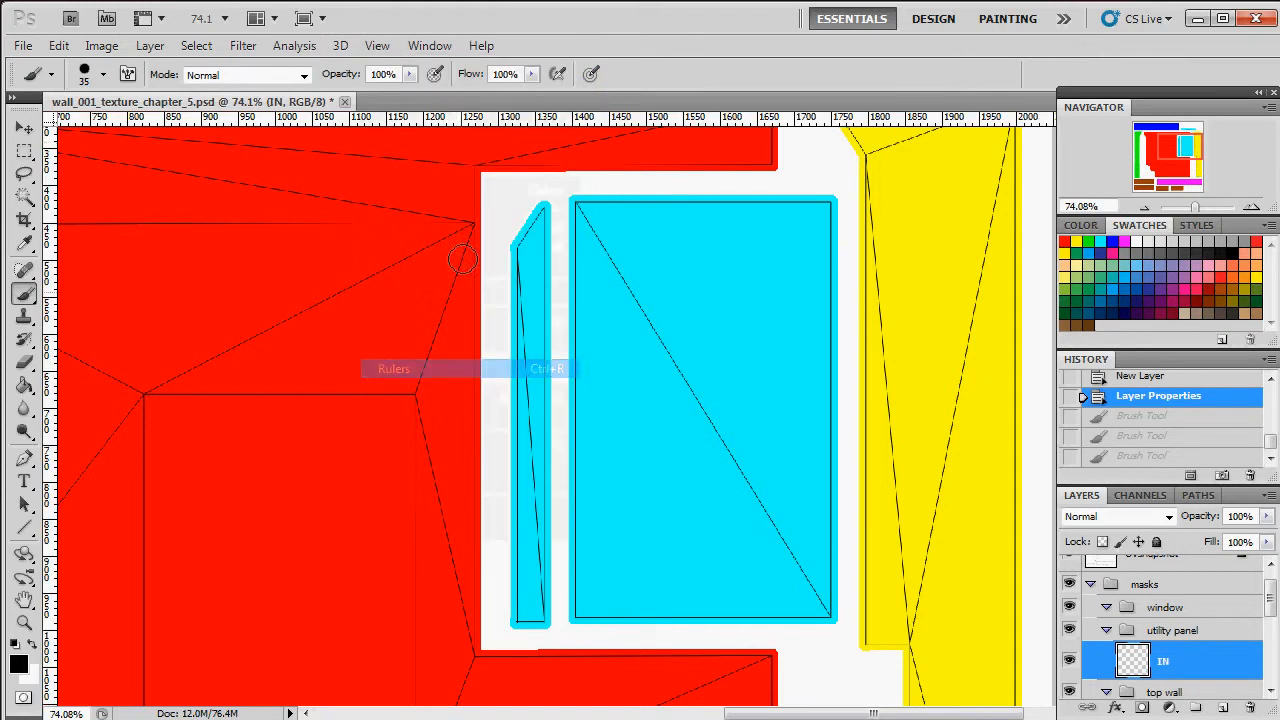
mouse_move(445, 103)
mouse_down()
mouse_move(462, 189)
mouse_move(416, 100)
mouse_move(429, 266)
mouse_move(431, 238)
mouse_up()
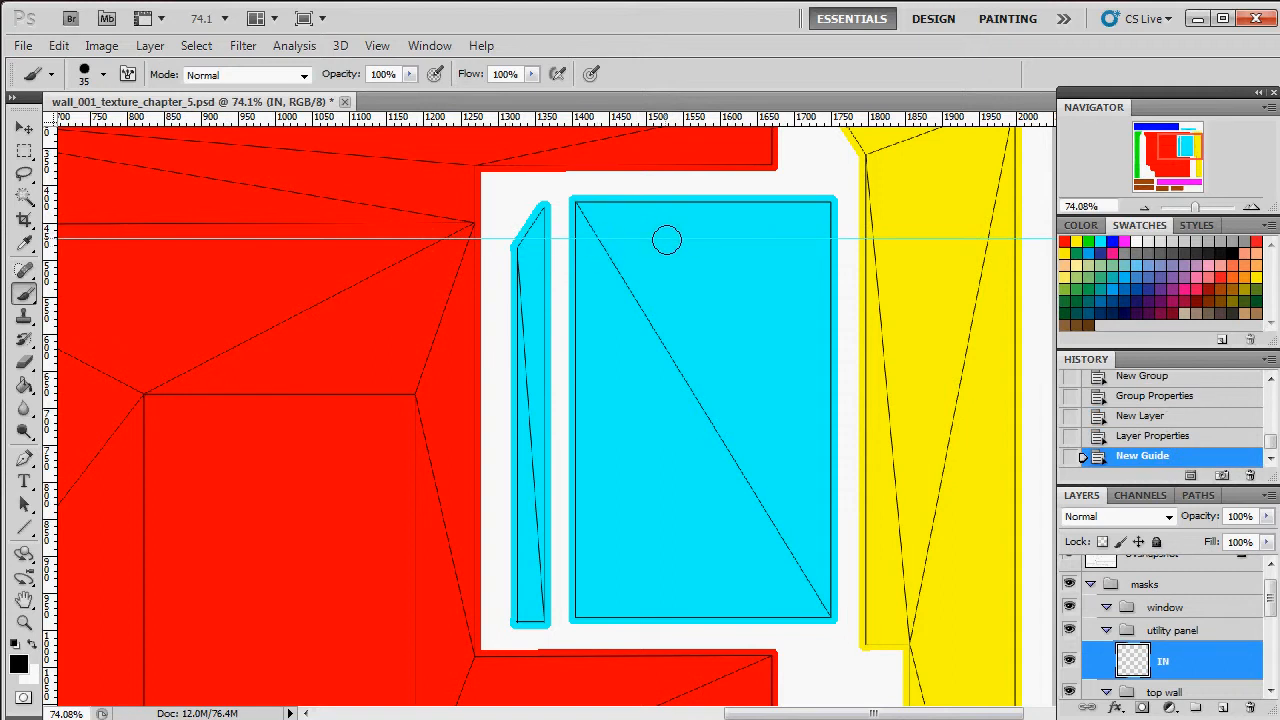
mouse_move(530, 120)
mouse_down()
mouse_move(534, 386)
mouse_move(556, 526)
mouse_up()
Try painting a short black stroke in the utility panel rectangle with the masks group temporarily hidden.
scroll(1221, 603, up, 2)
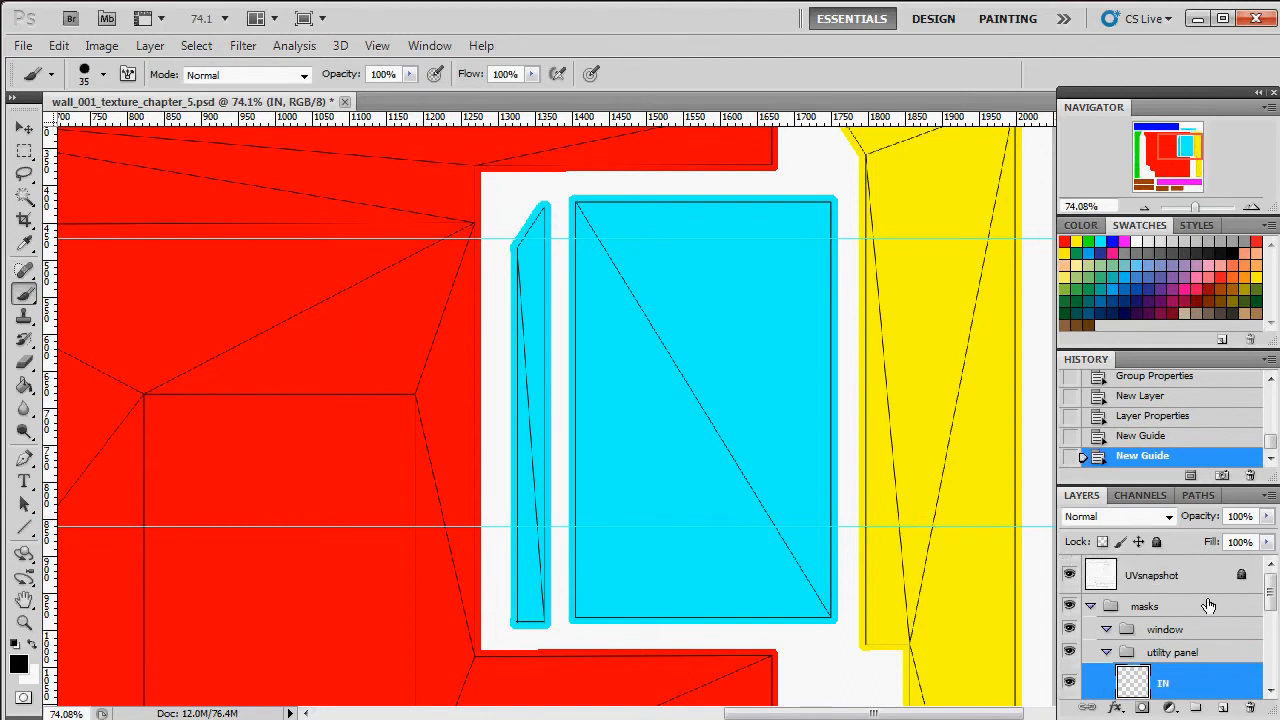
click(1069, 606)
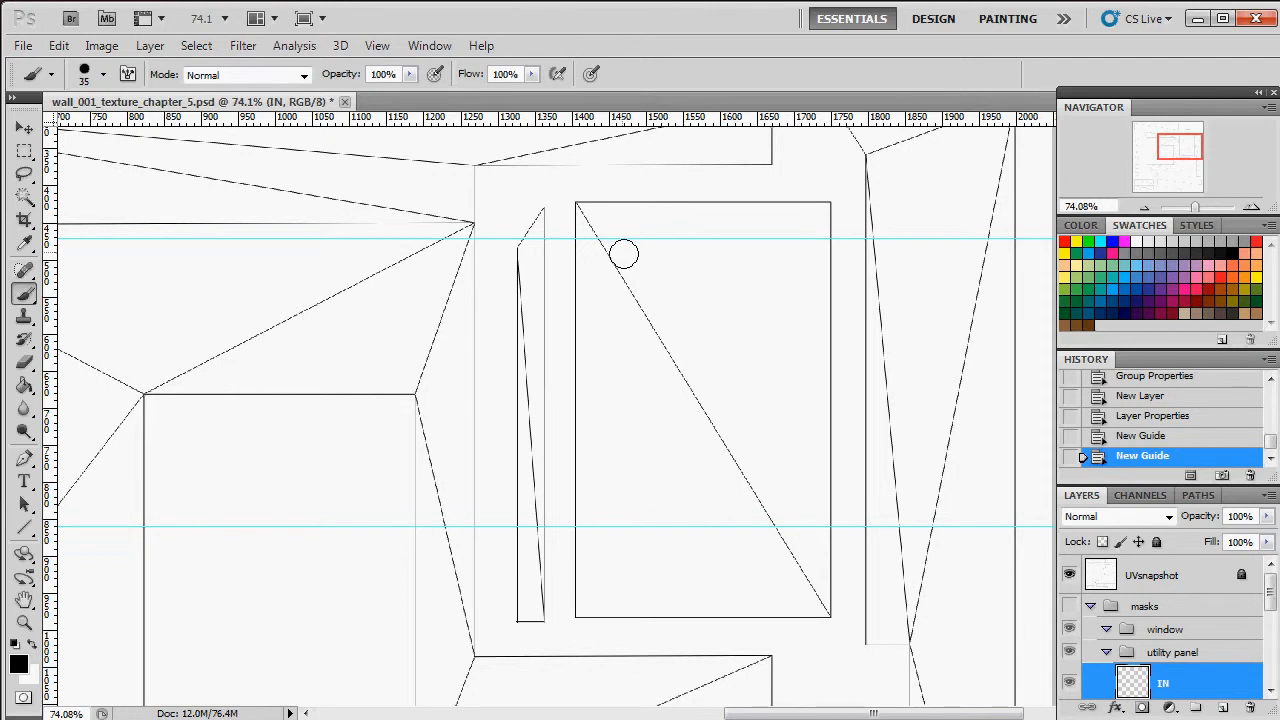
click(623, 273)
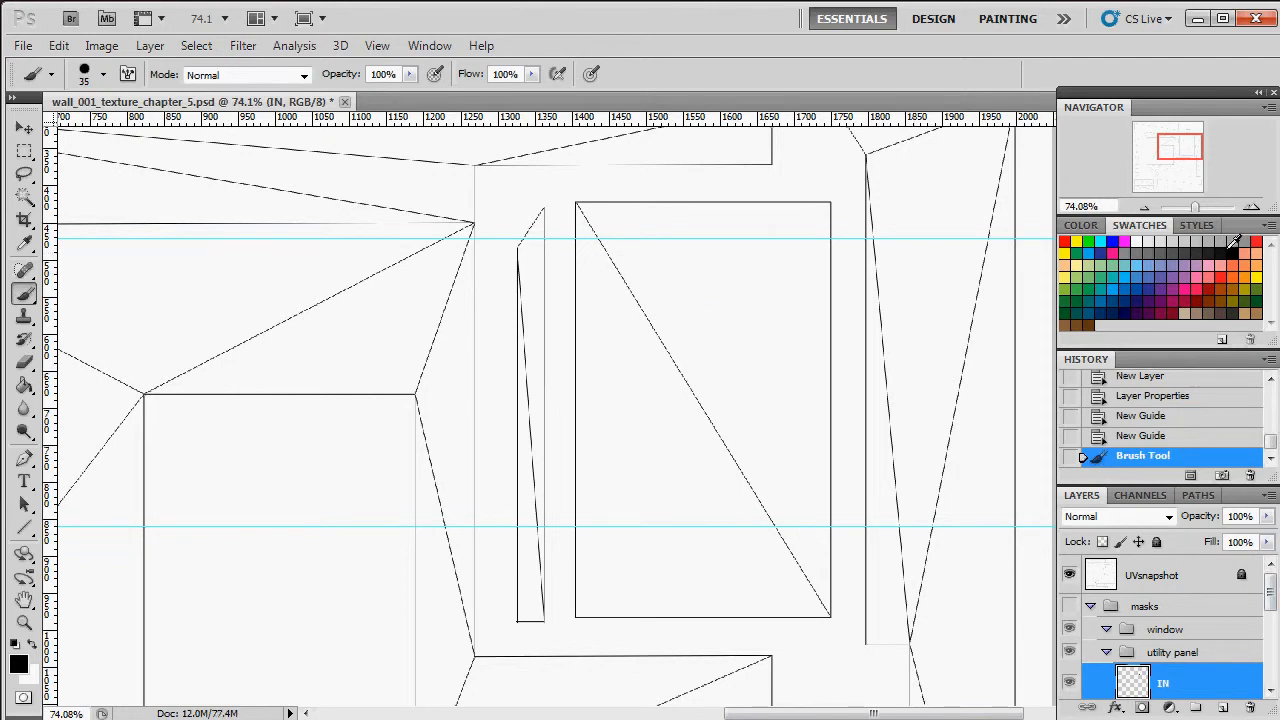
click(1069, 606)
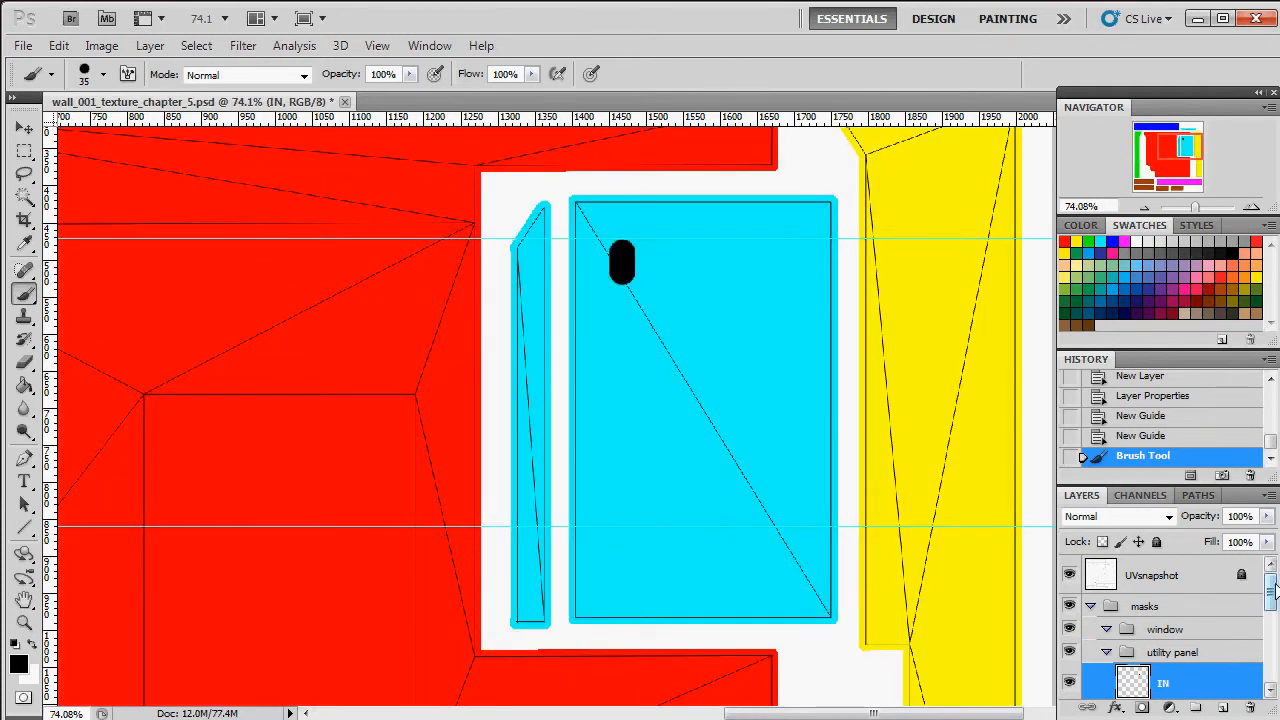
Try hiding the uv islands group instead, and step back in the history to before the short test stroke.
scroll(1237, 632, down, 6)
scroll(1092, 638, up, 2)
click(1069, 627)
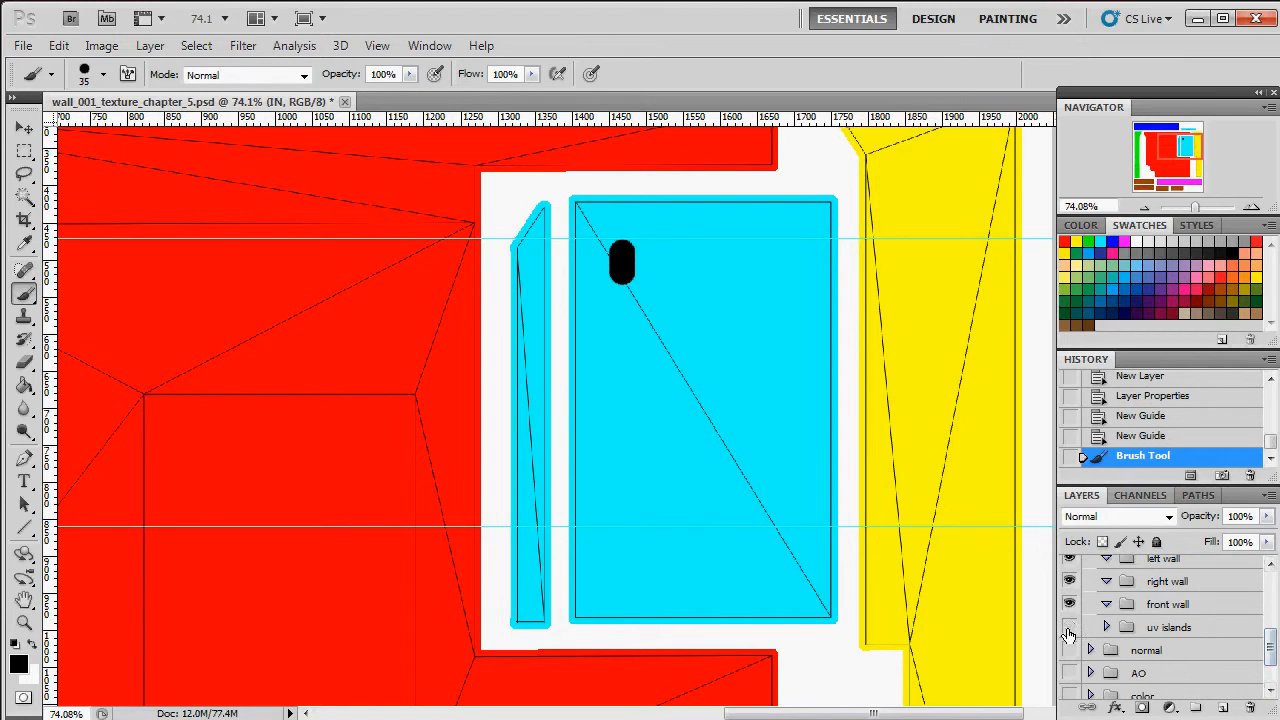
drag(1271, 652, 1271, 606)
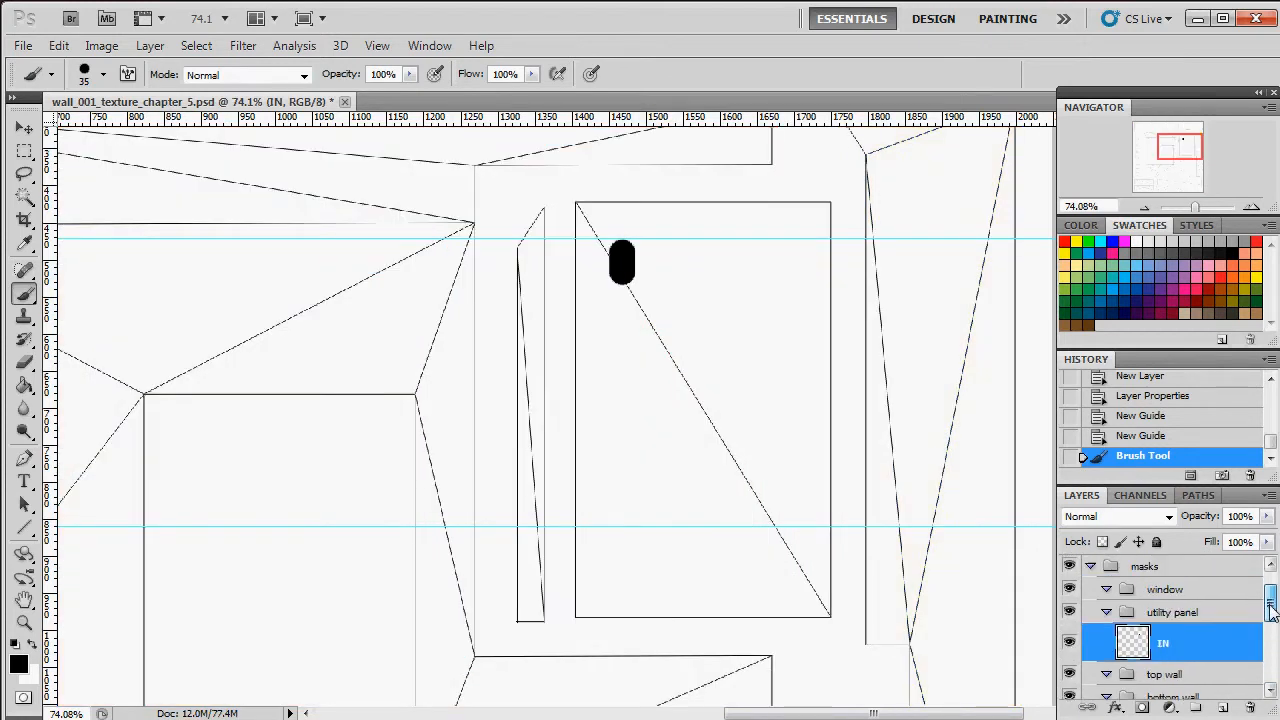
click(1130, 436)
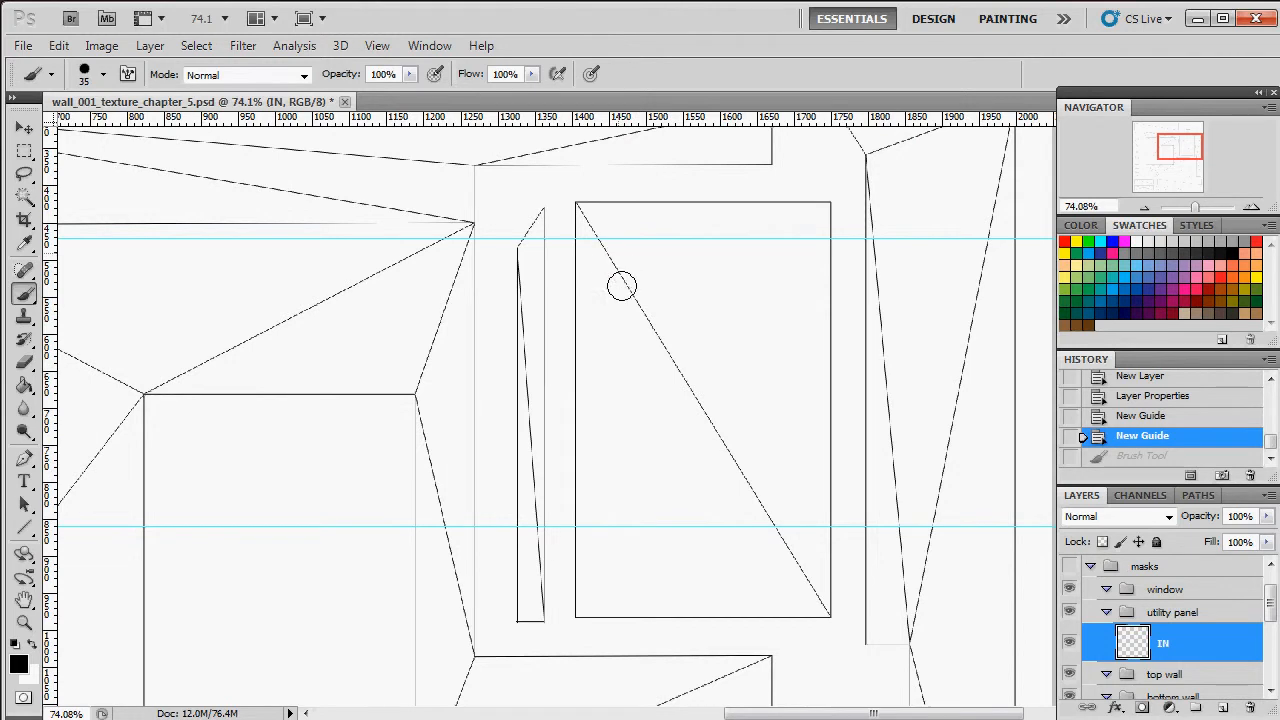
Try a single brush dab on the IN layer, show the masks group, and undo the dab.
click(619, 285)
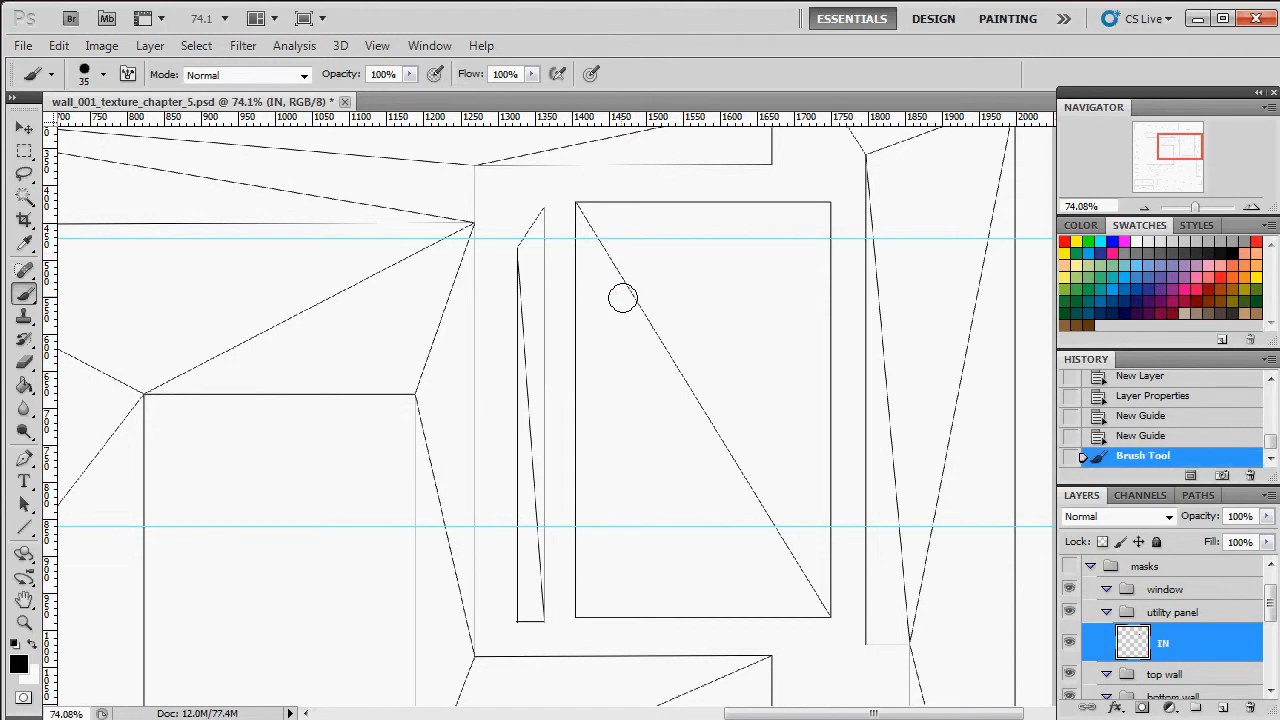
click(1069, 566)
click(1083, 437)
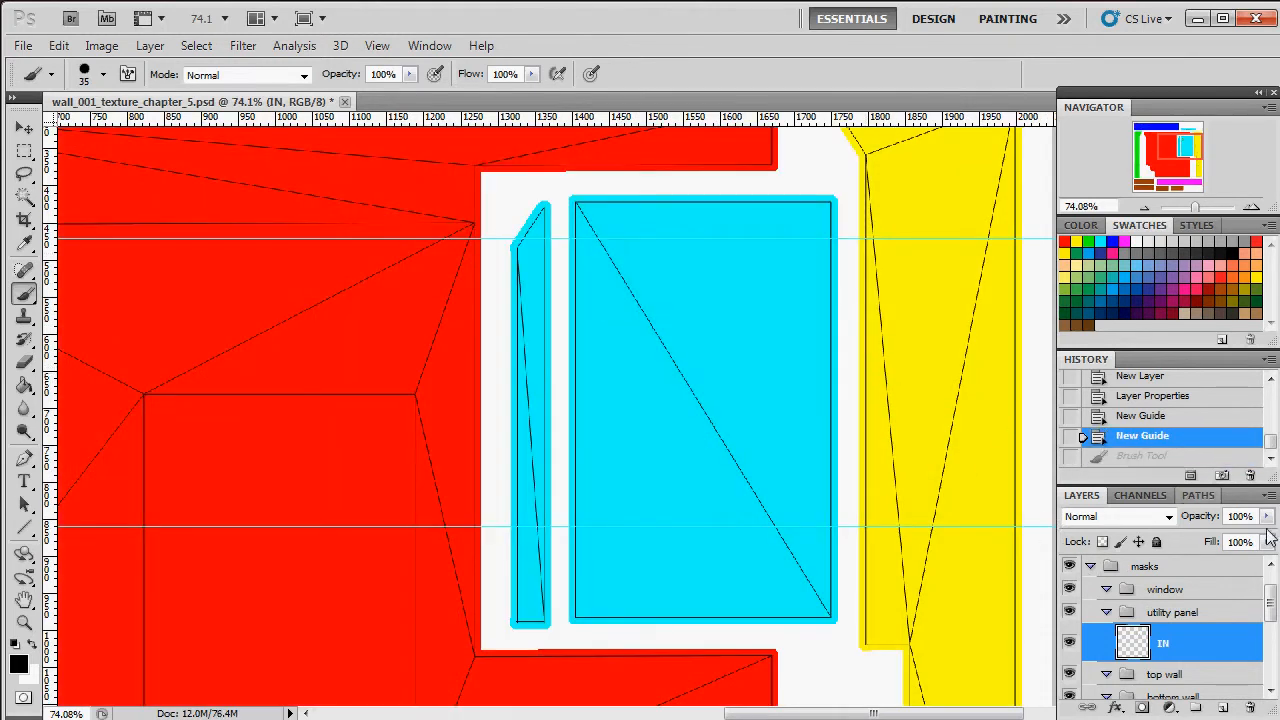
Hide the uv islands group so only the UV snapshot shows behind the painting area.
scroll(1270, 610, down, 3)
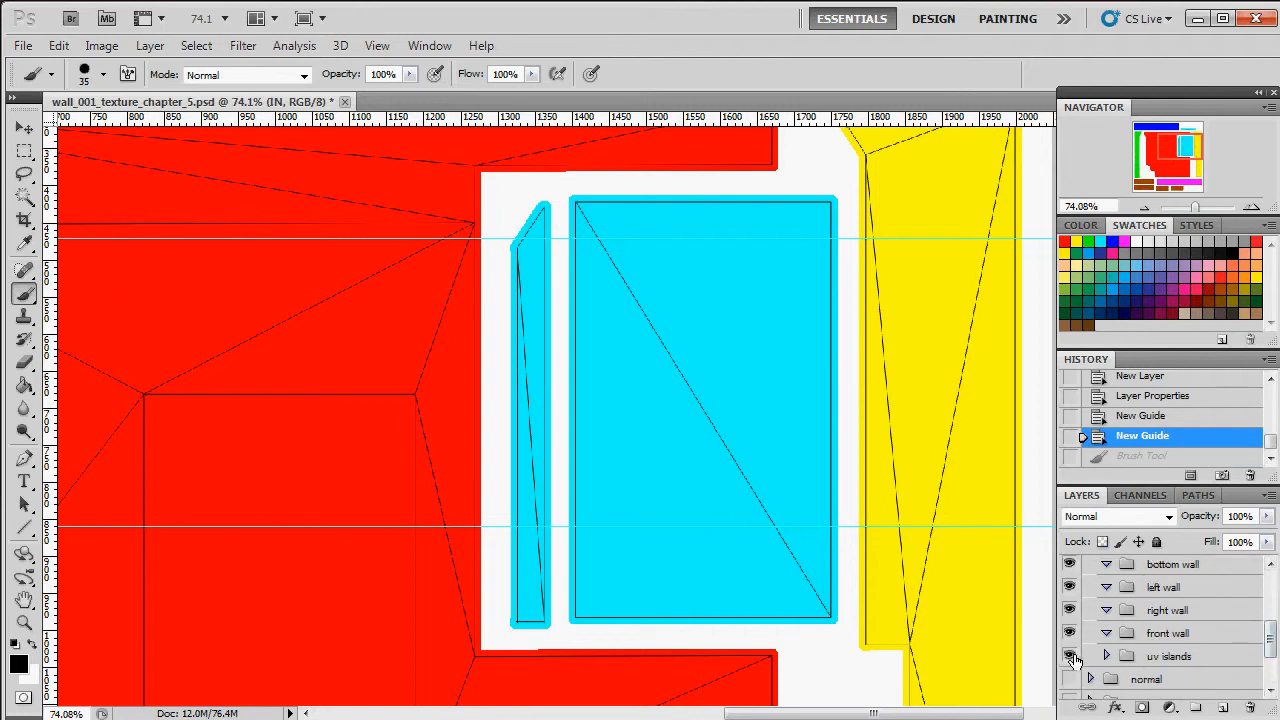
click(1070, 656)
drag(1270, 638, 1271, 595)
Paint three straight vertical black strips between the two guides in the utility panel rectangle, undoing misplaced strokes.
drag(617, 251, 618, 492)
key(ctrl+z)
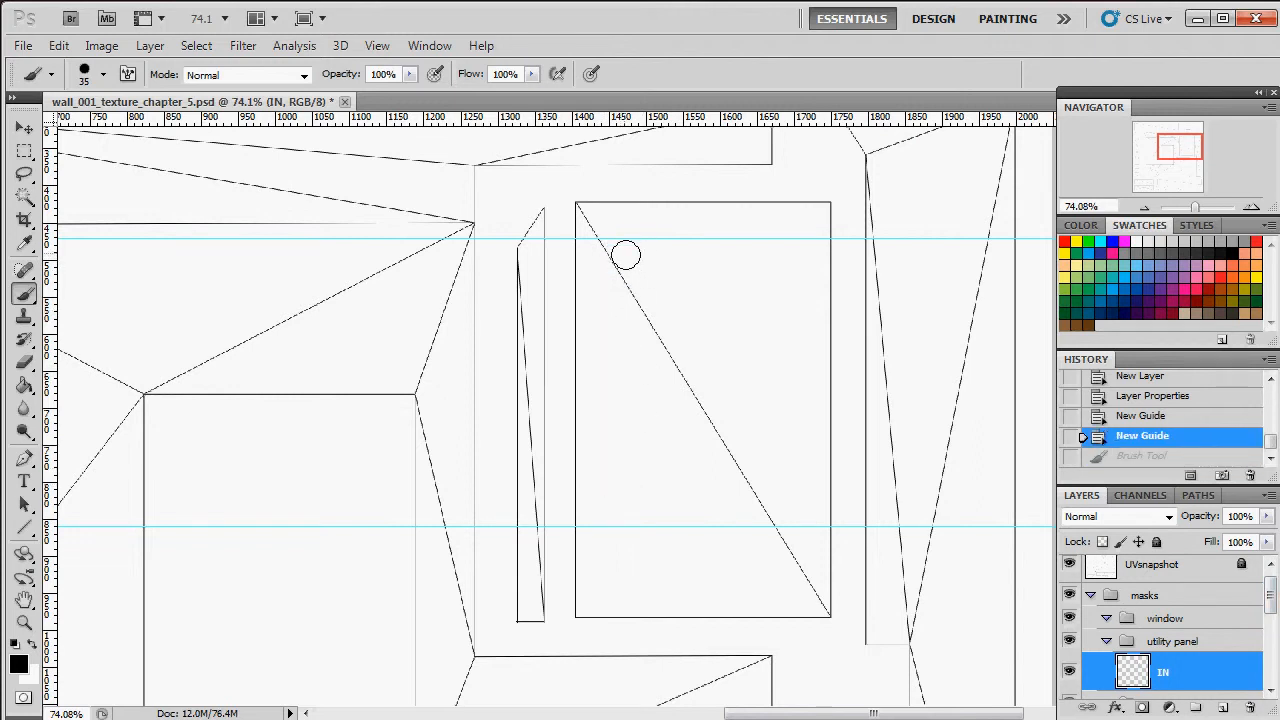
drag(628, 254, 627, 518)
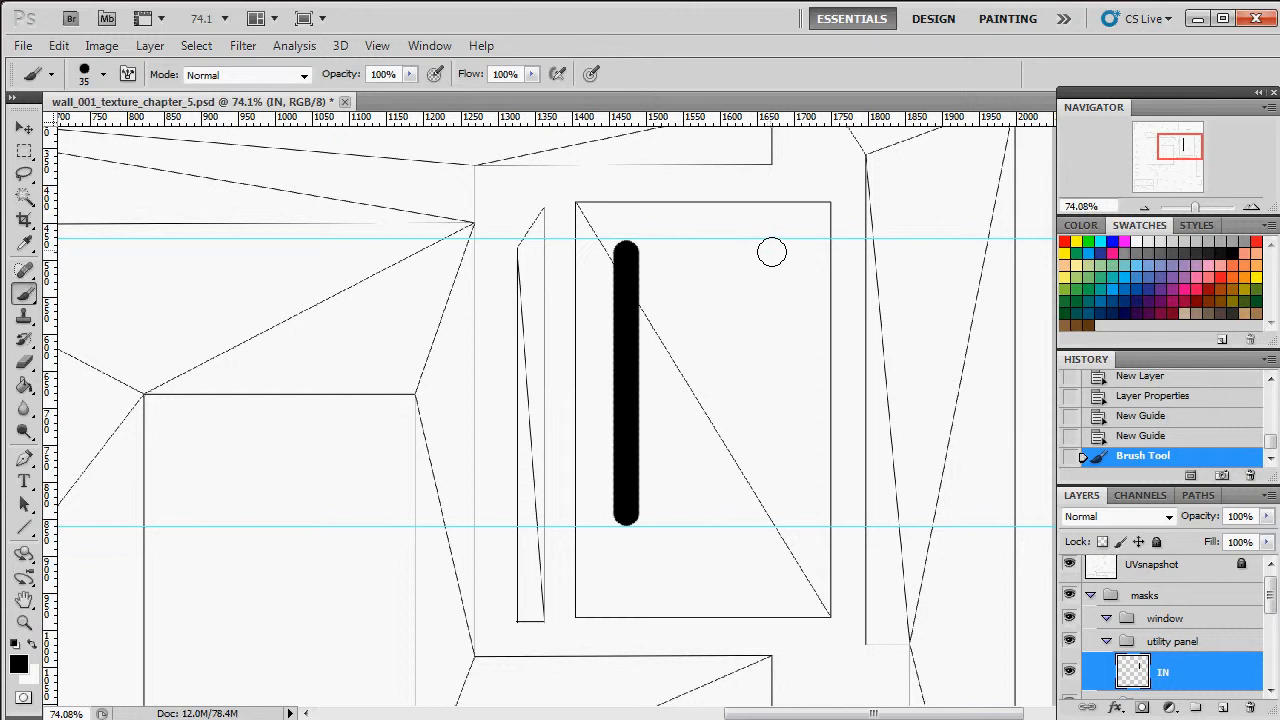
shift+click(773, 252)
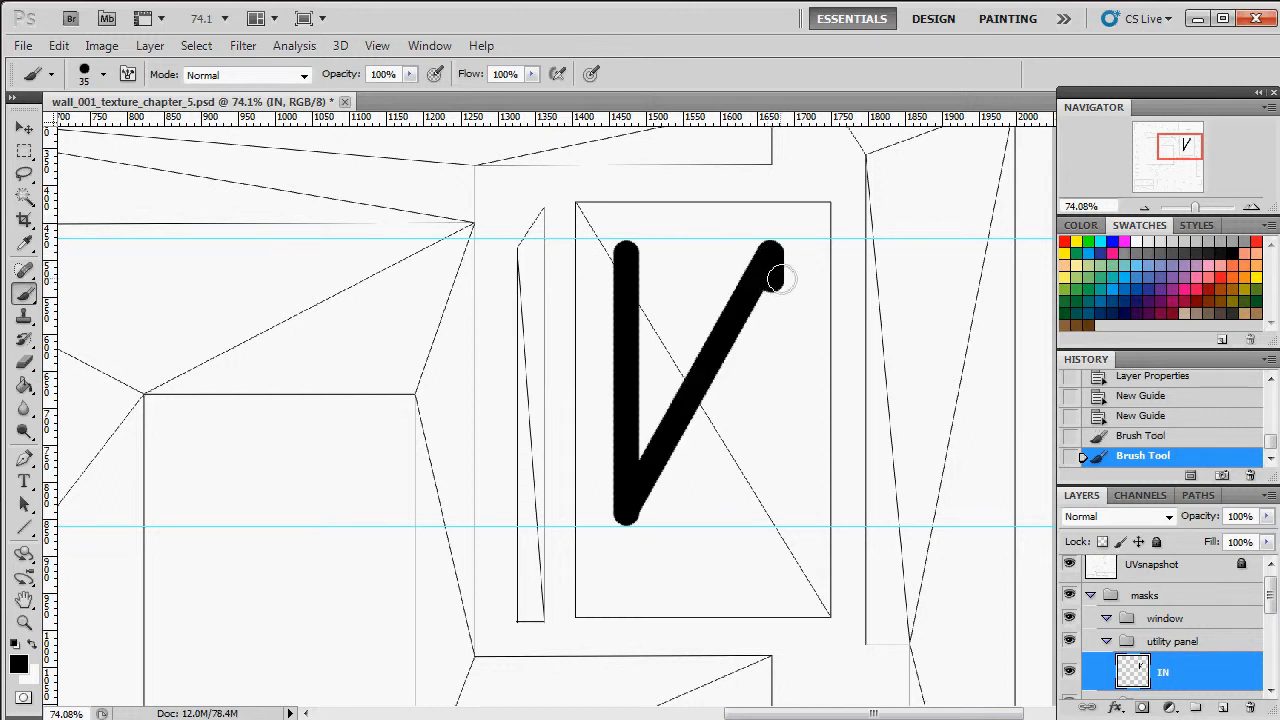
key(ctrl+z)
drag(774, 250, 776, 514)
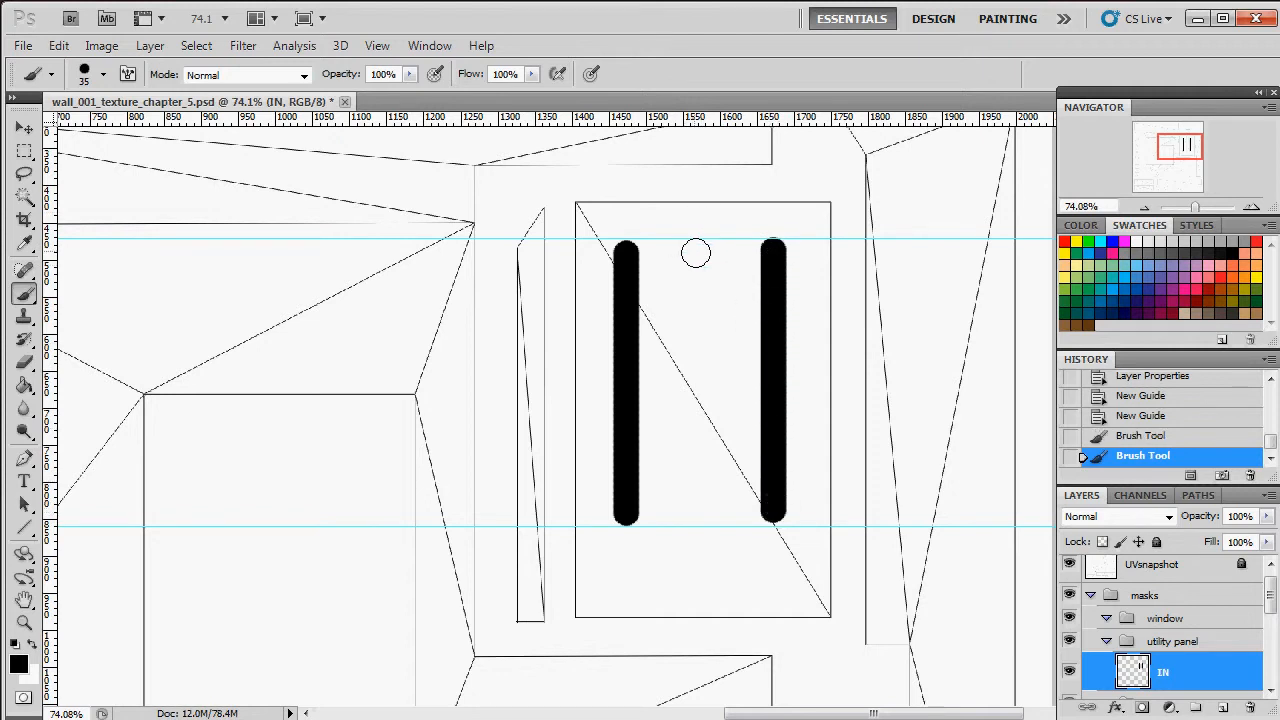
drag(696, 253, 694, 514)
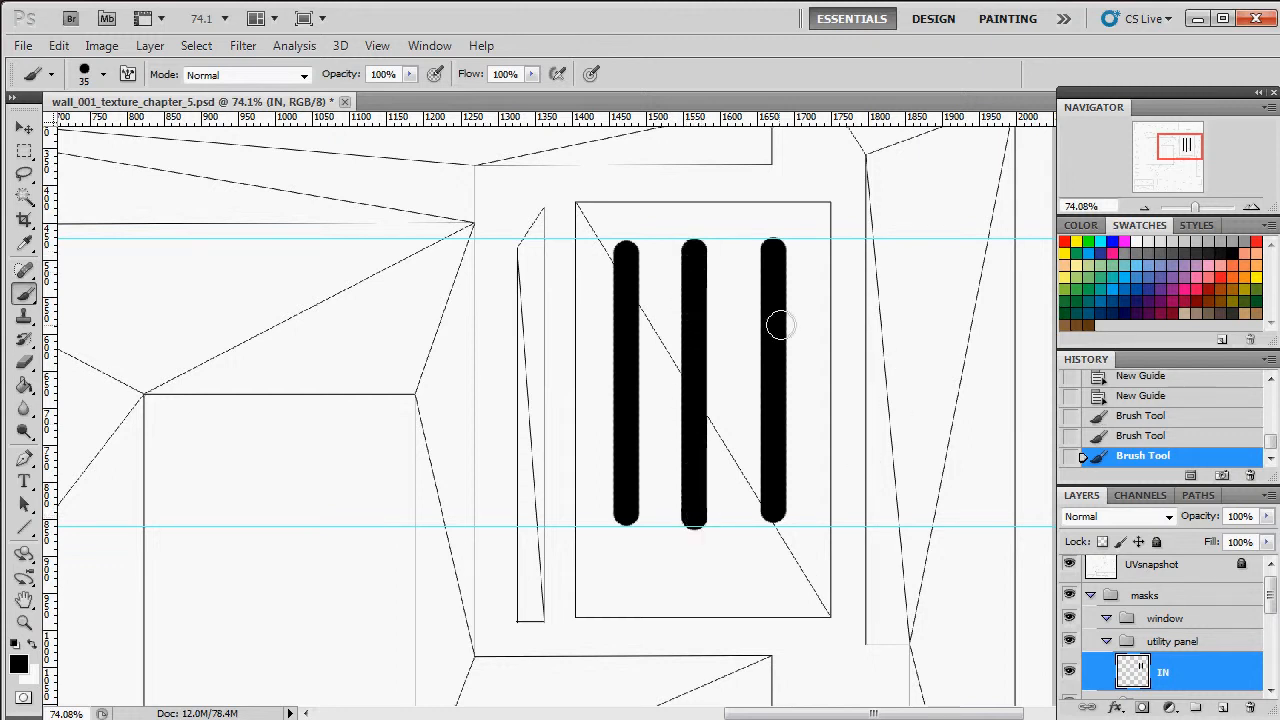
key(ctrl+z)
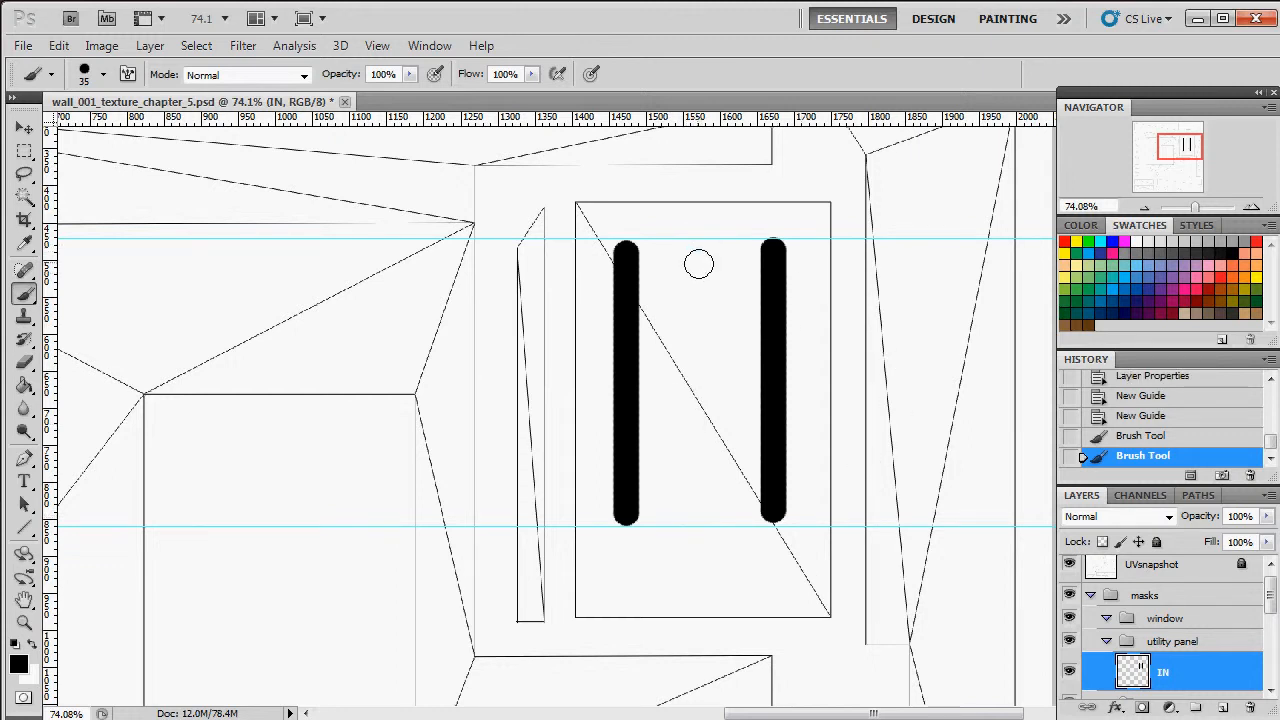
mouse_move(698, 253)
mouse_down()
mouse_move(698, 510)
mouse_move(704, 498)
mouse_up()
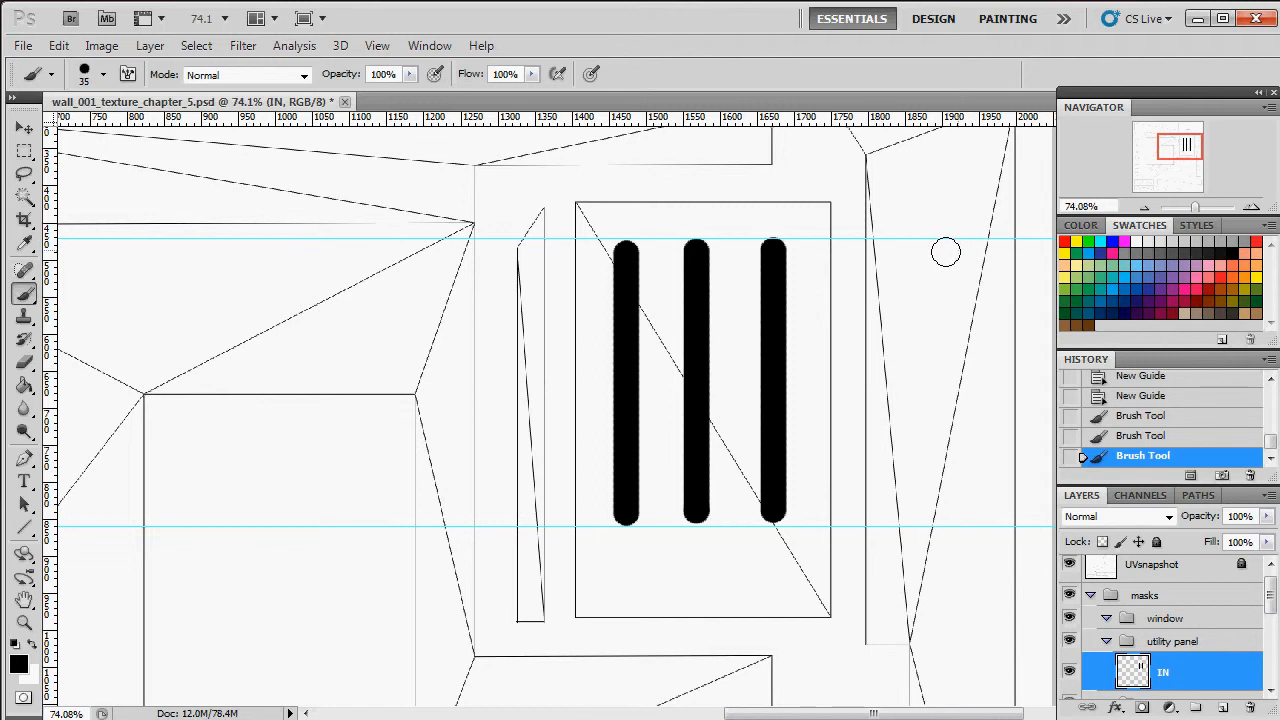
Select the middle strip with a rectangular marquee, shift it slightly toward the right strip, and deselect it.
key(m)
drag(752, 416, 745, 603)
key(v)
drag(703, 383, 706, 382)
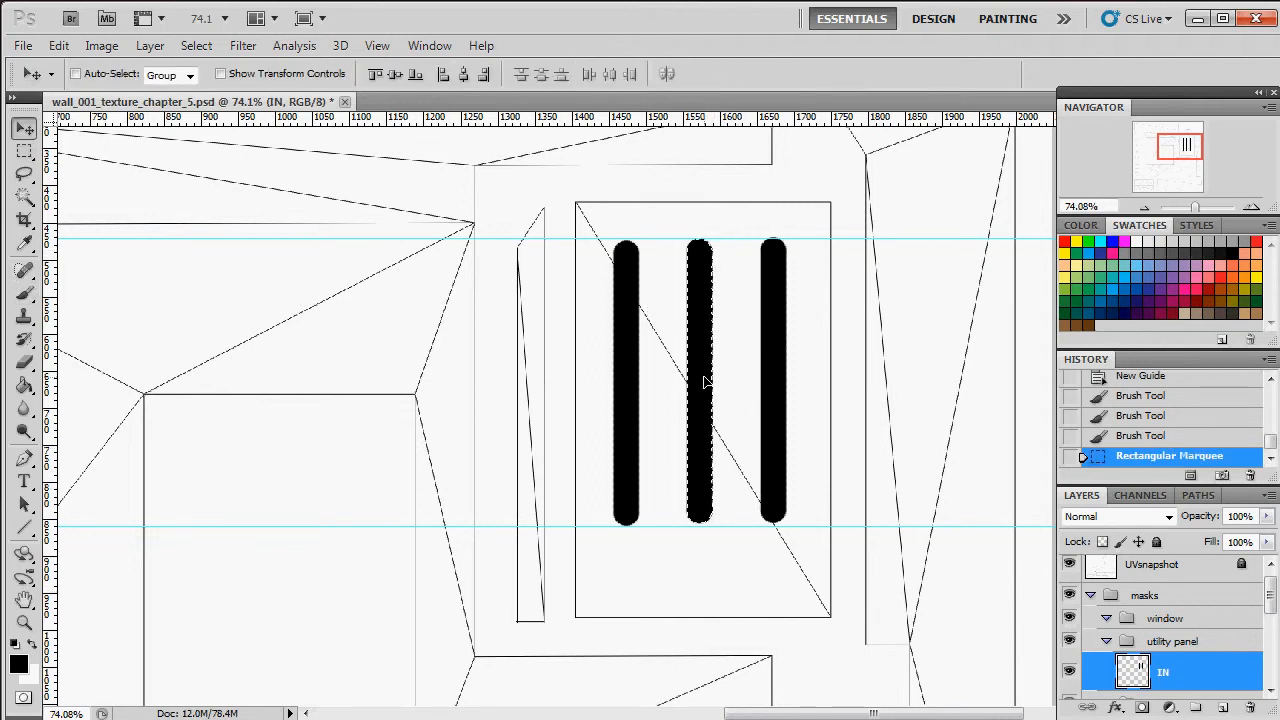
key(ctrl+d)
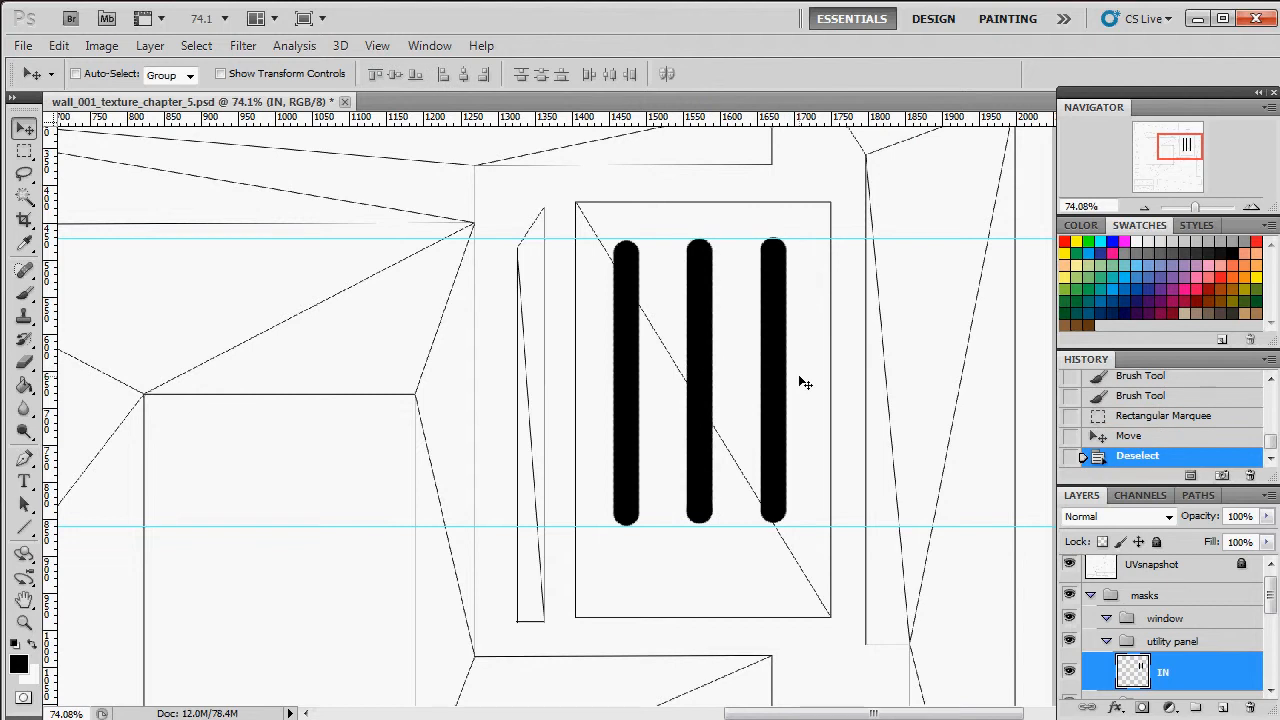
Select the right strip with a rectangular marquee, shift it slightly to line up with the guides, and deselect it.
key(m)
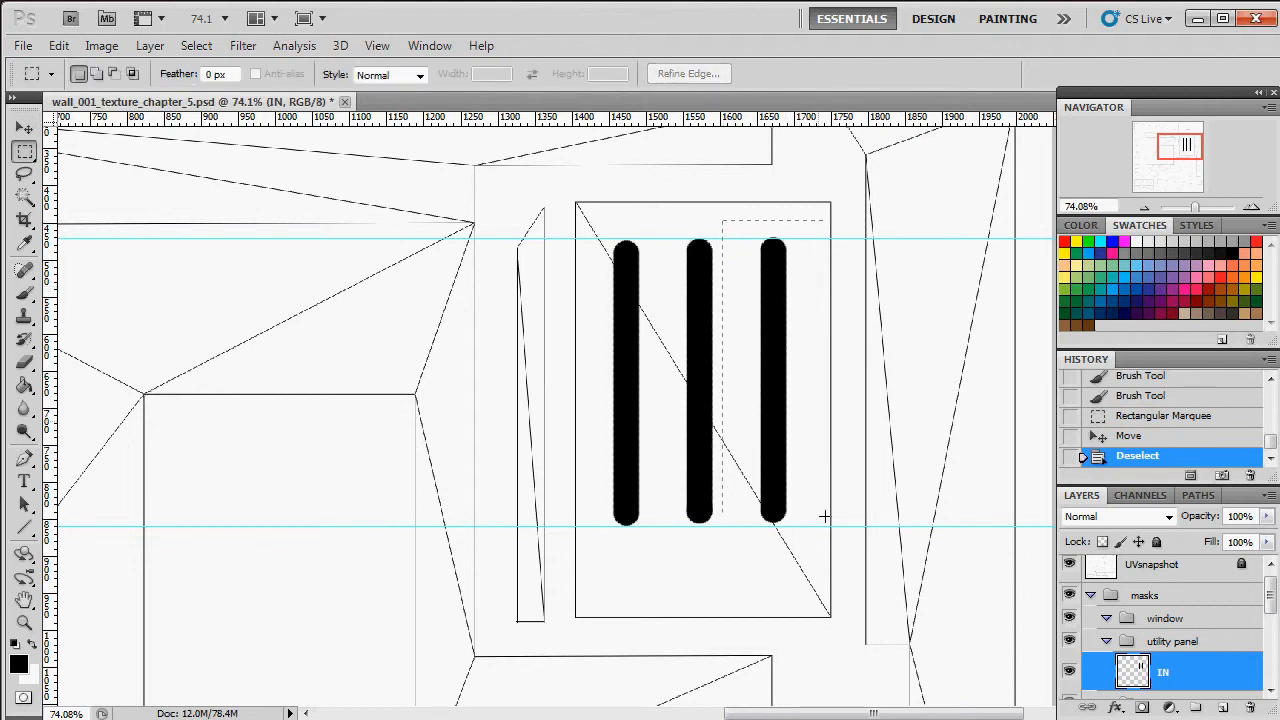
drag(829, 495, 829, 540)
key(v)
drag(786, 324, 788, 322)
key(ctrl+d)
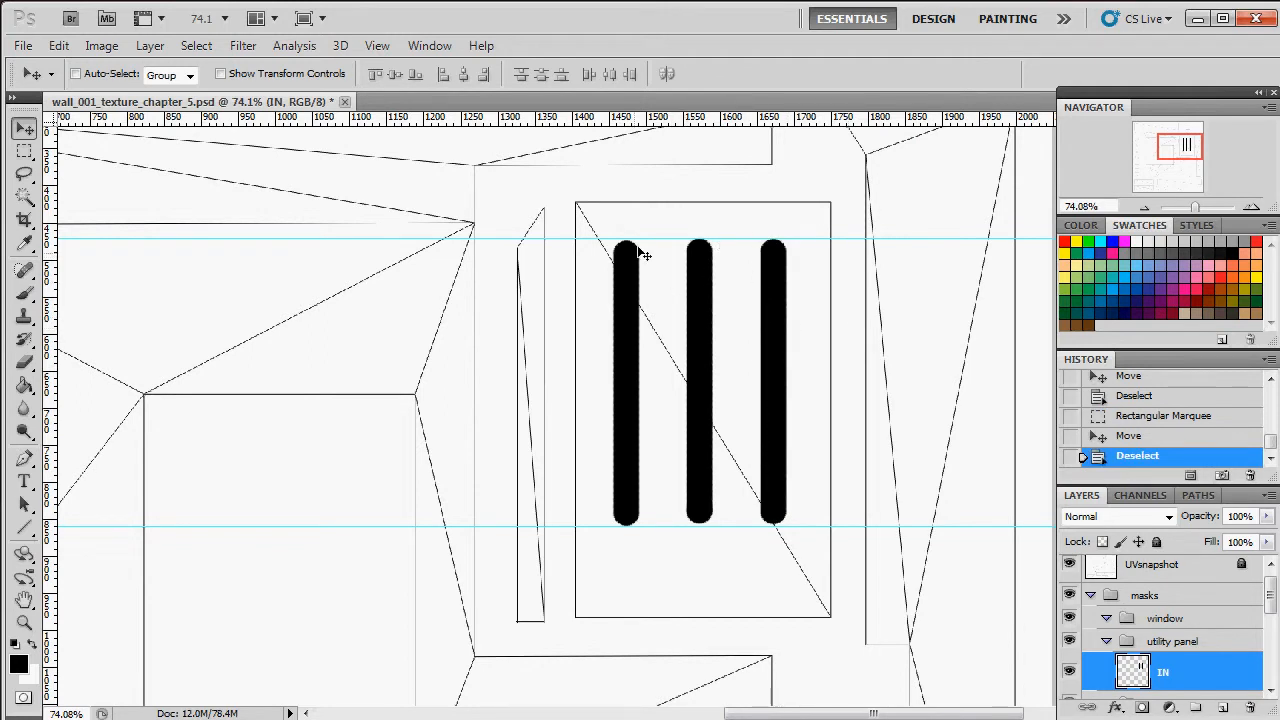
Check the concept sketch, set the brush size to 15 px, and paint a short horizontal stroke below the right strip.
key(alt+Tab)
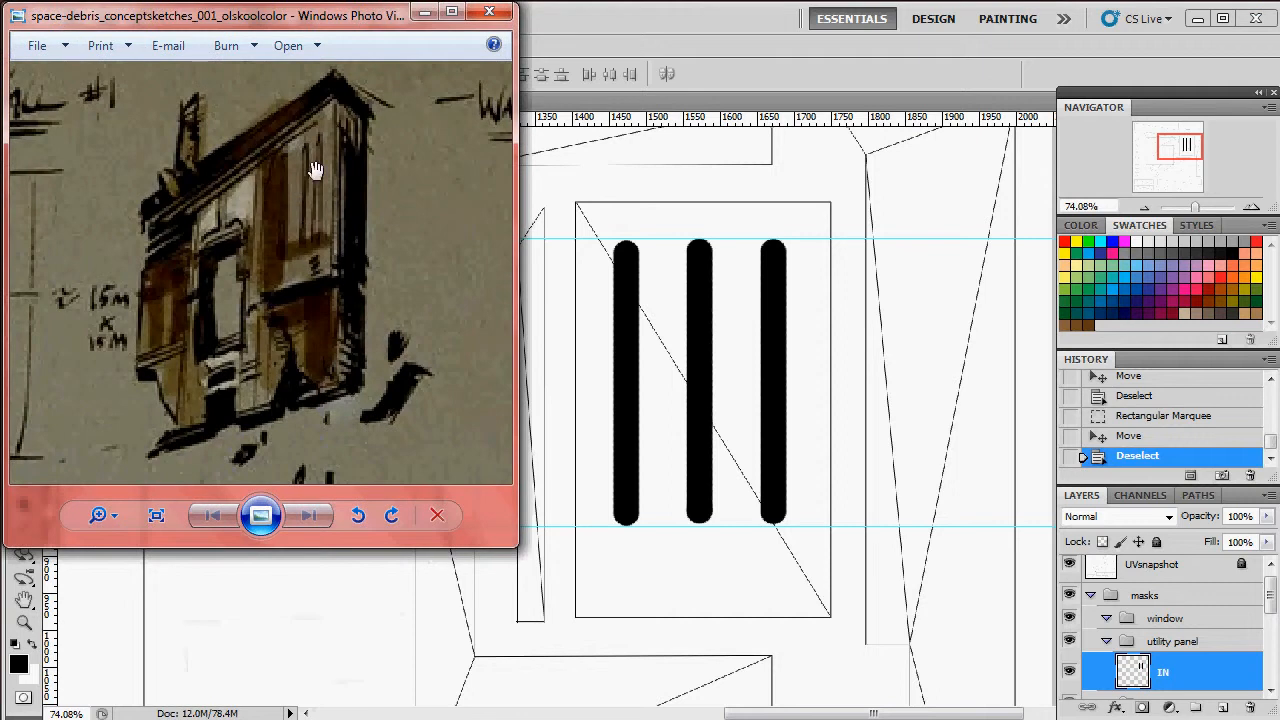
click(734, 571)
key(b)
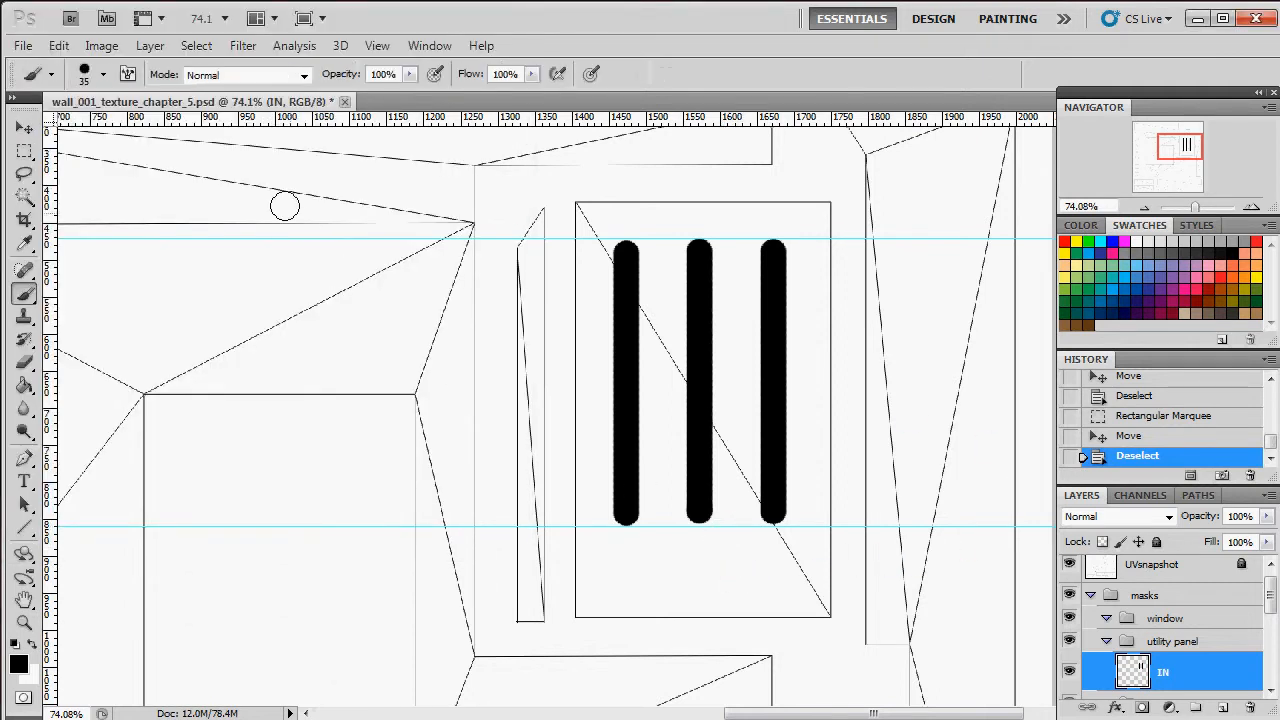
click(86, 73)
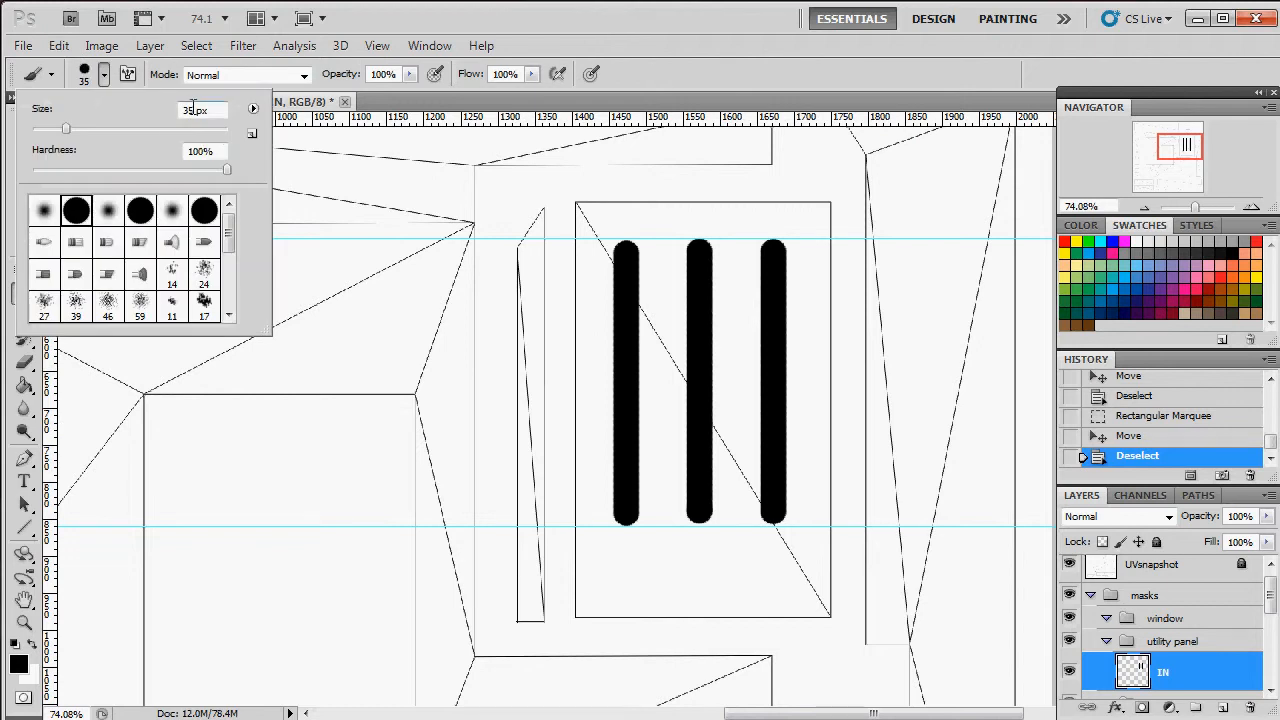
text(15)
click(755, 560)
drag(748, 553, 787, 560)
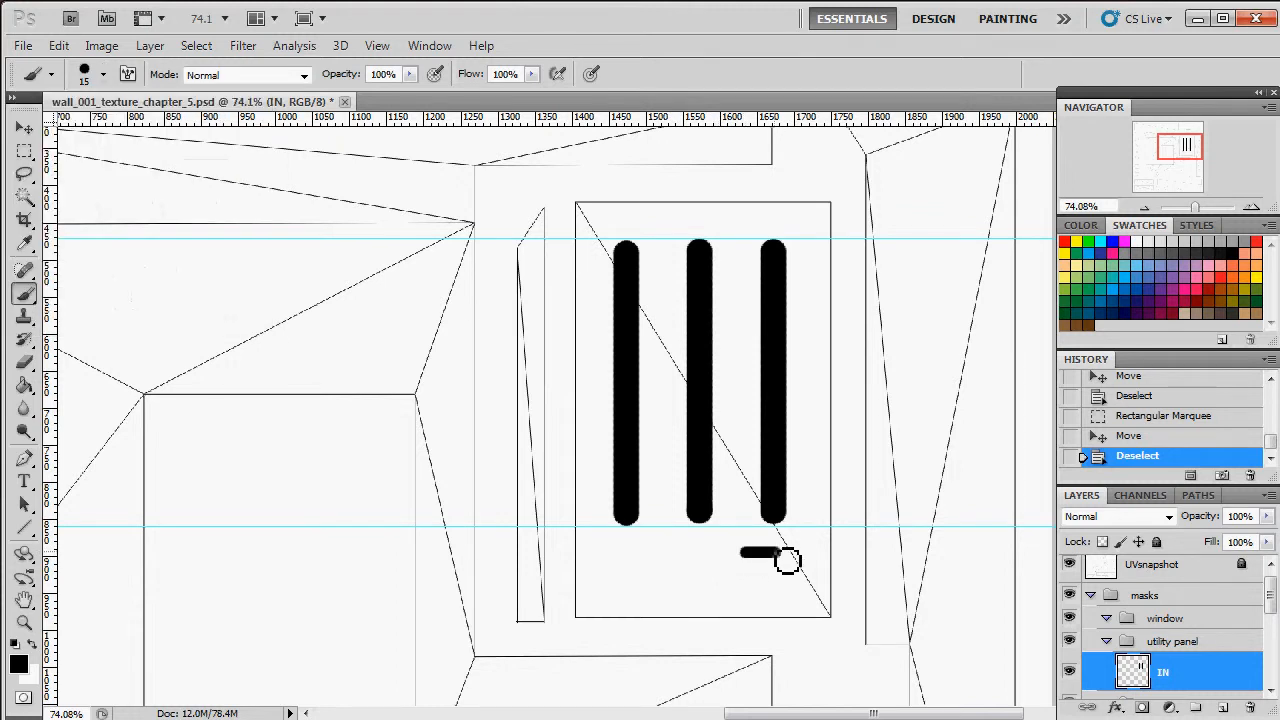
Copy the short horizontal stroke and paste it twice, placing the copies evenly spaced below the original.
key(m)
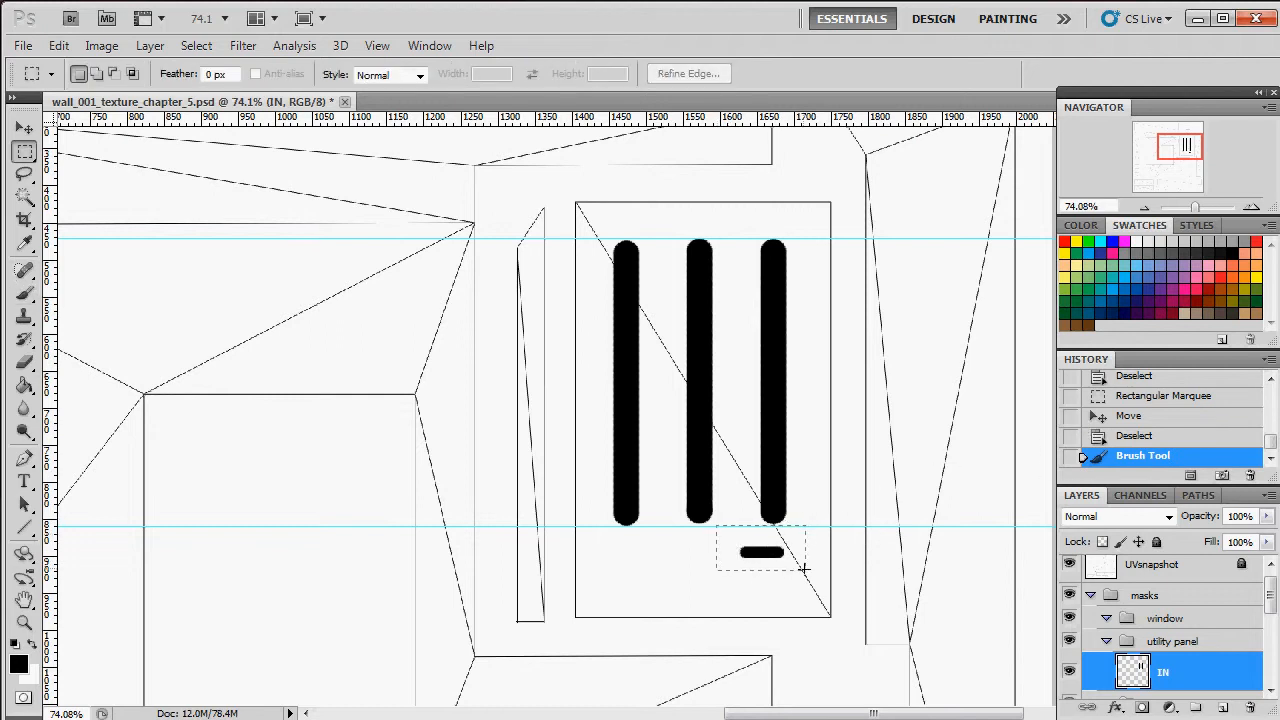
drag(804, 568, 804, 568)
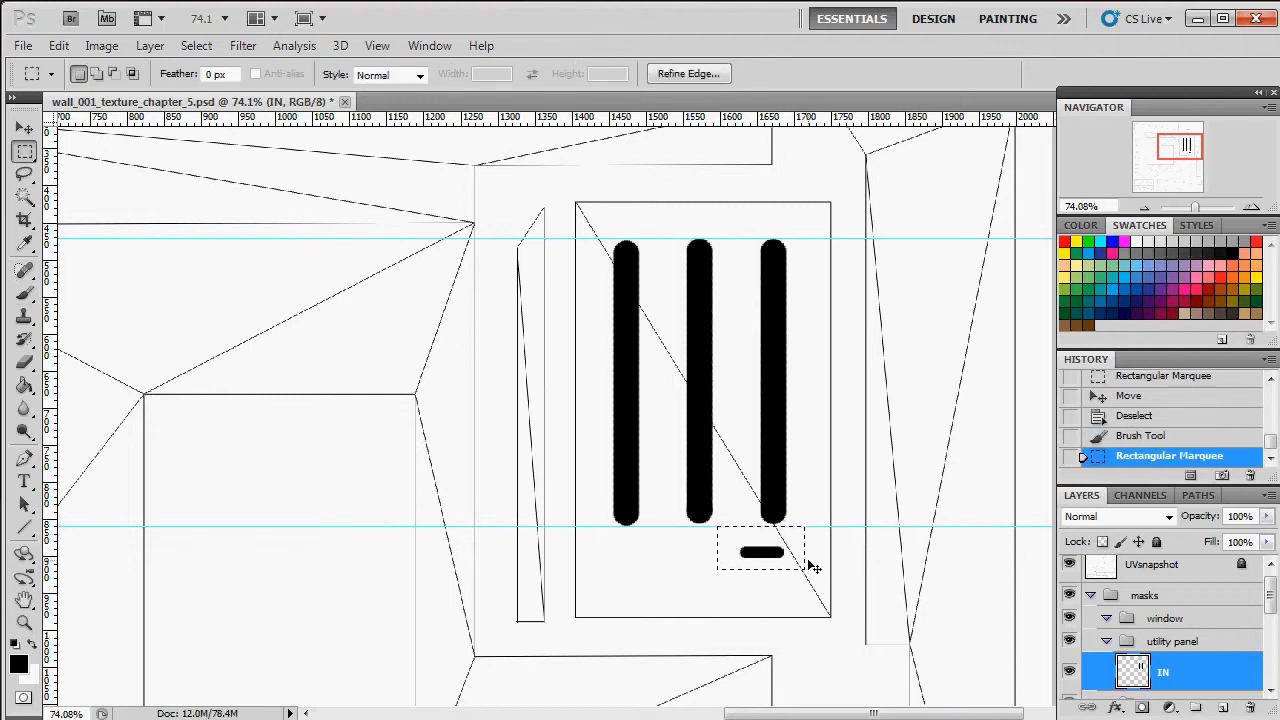
key(ctrl+c)
key(ctrl+v)
mouse_move(777, 558)
mouse_down()
mouse_move(766, 584)
mouse_move(788, 587)
mouse_move(766, 577)
mouse_up()
key(ctrl+z)
key(v)
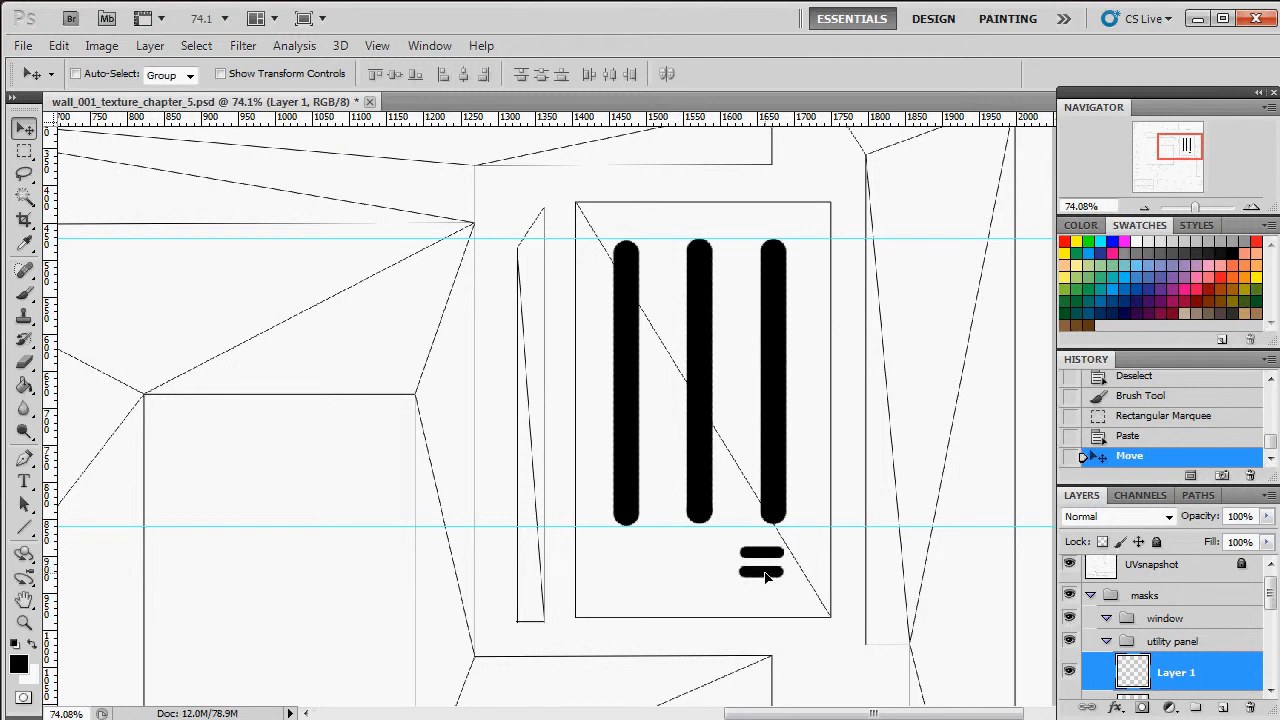
key(ctrl+v)
mouse_move(659, 424)
mouse_down()
mouse_move(762, 610)
mouse_move(752, 593)
mouse_up()
Merge the two pasted layers with the IN layer, name the result IN, and collapse the utility panel group.
scroll(1192, 607, down, 3)
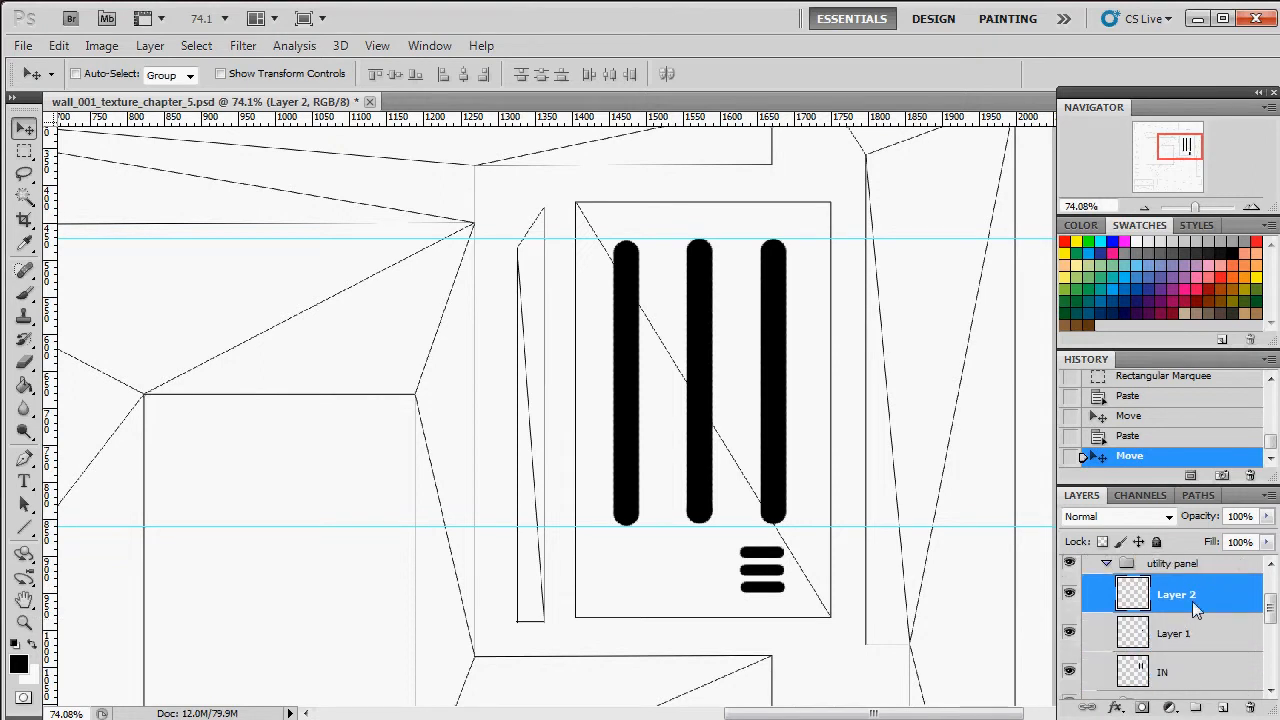
shift+click(1184, 672)
key(ctrl+e)
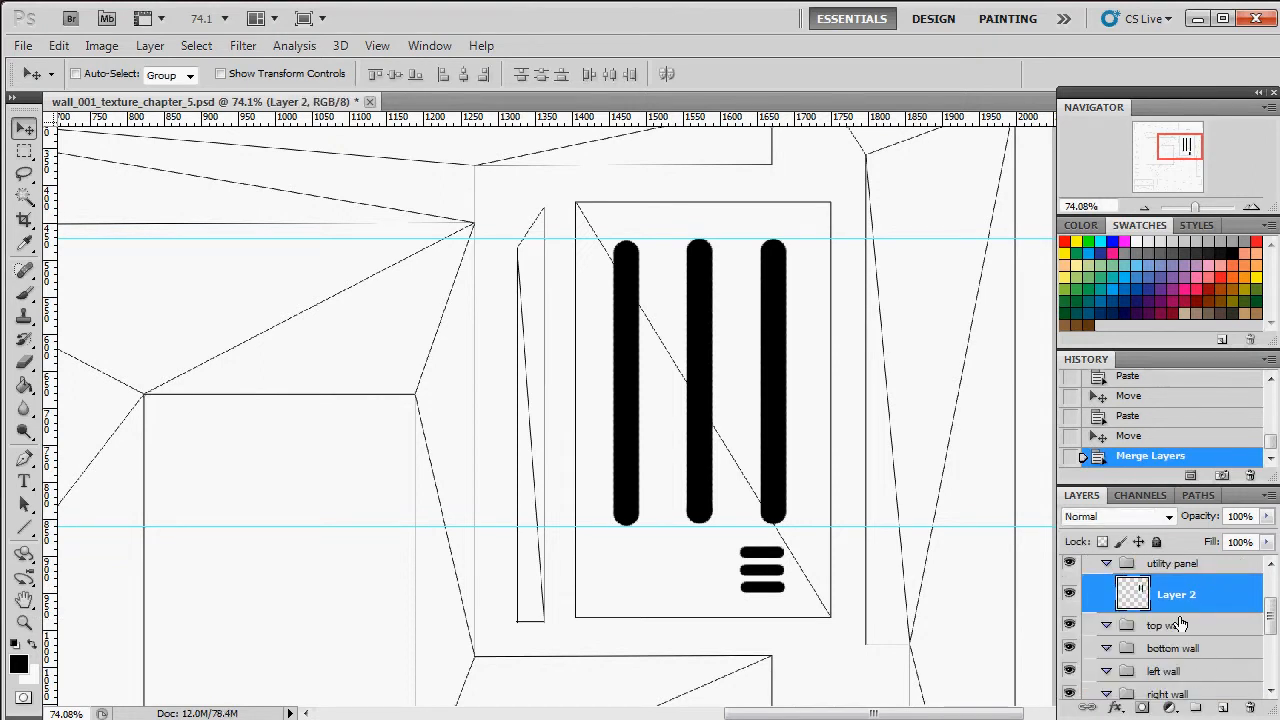
double_click(1172, 596)
text(1)
text(N)
key(Return)
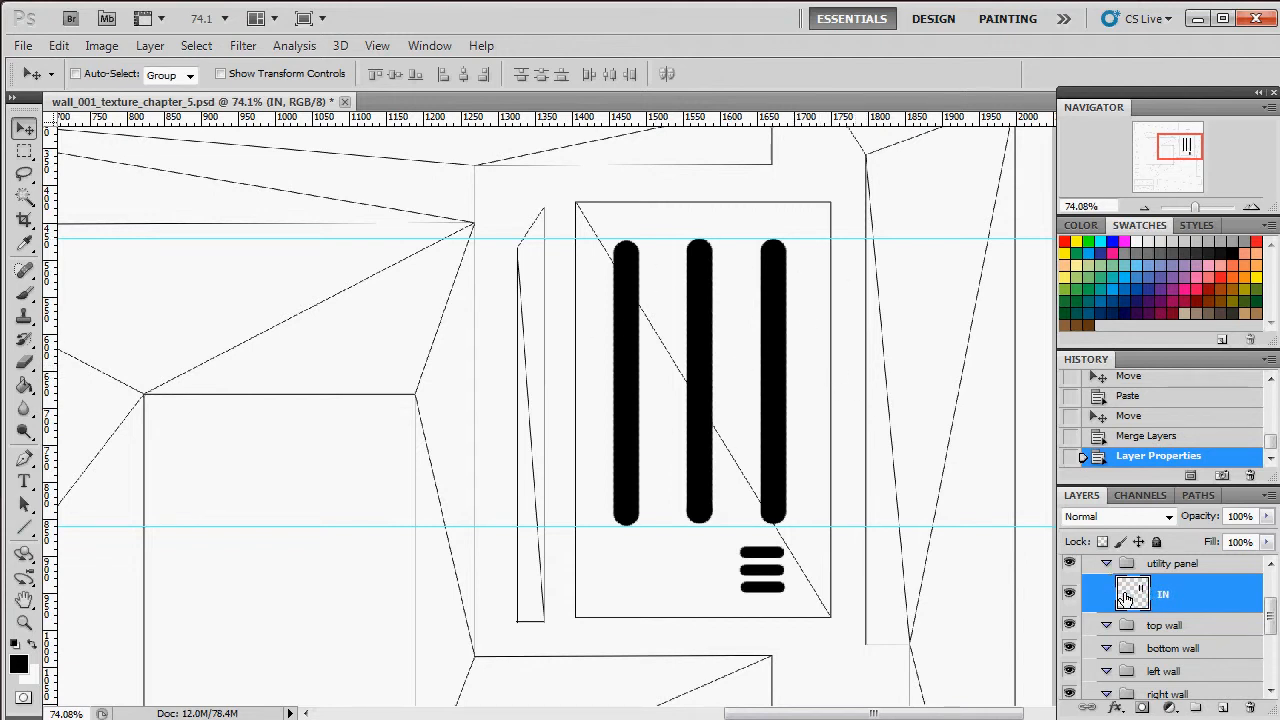
click(1106, 563)
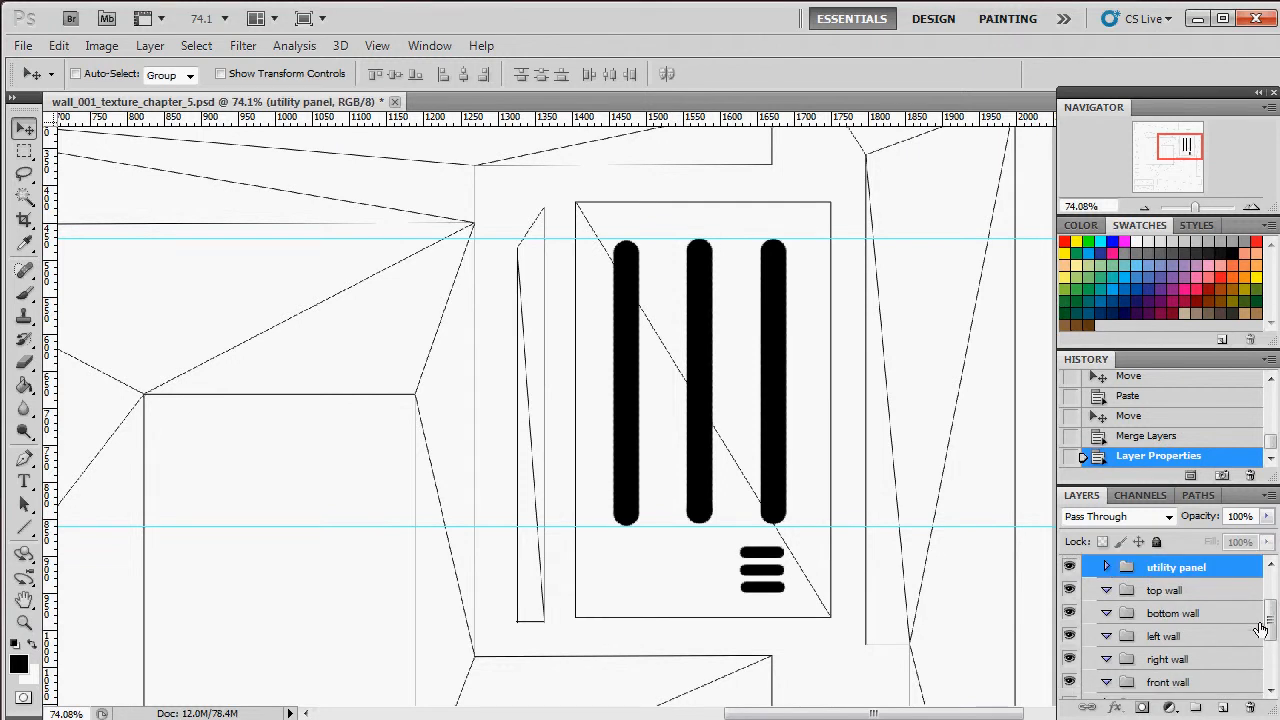
drag(1272, 625, 1272, 614)
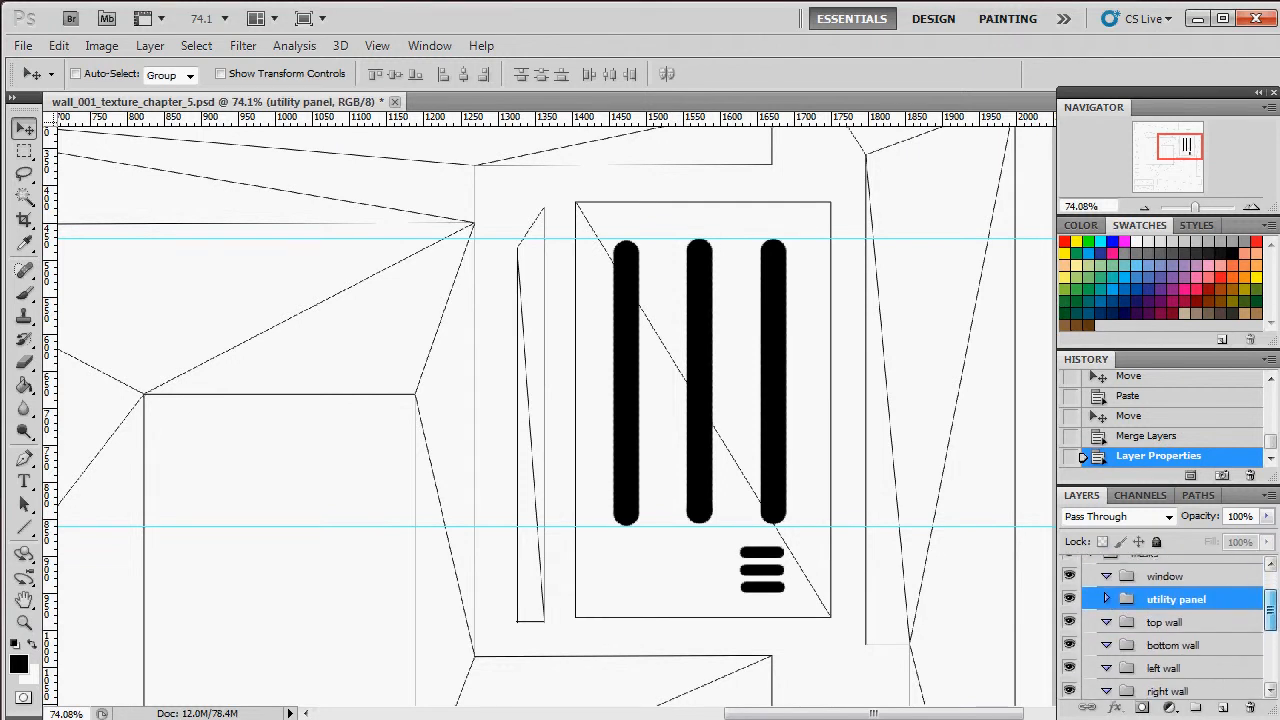
Check the concept sketch and compare it with the right wall section of the texture layout.
key(alt+Tab)
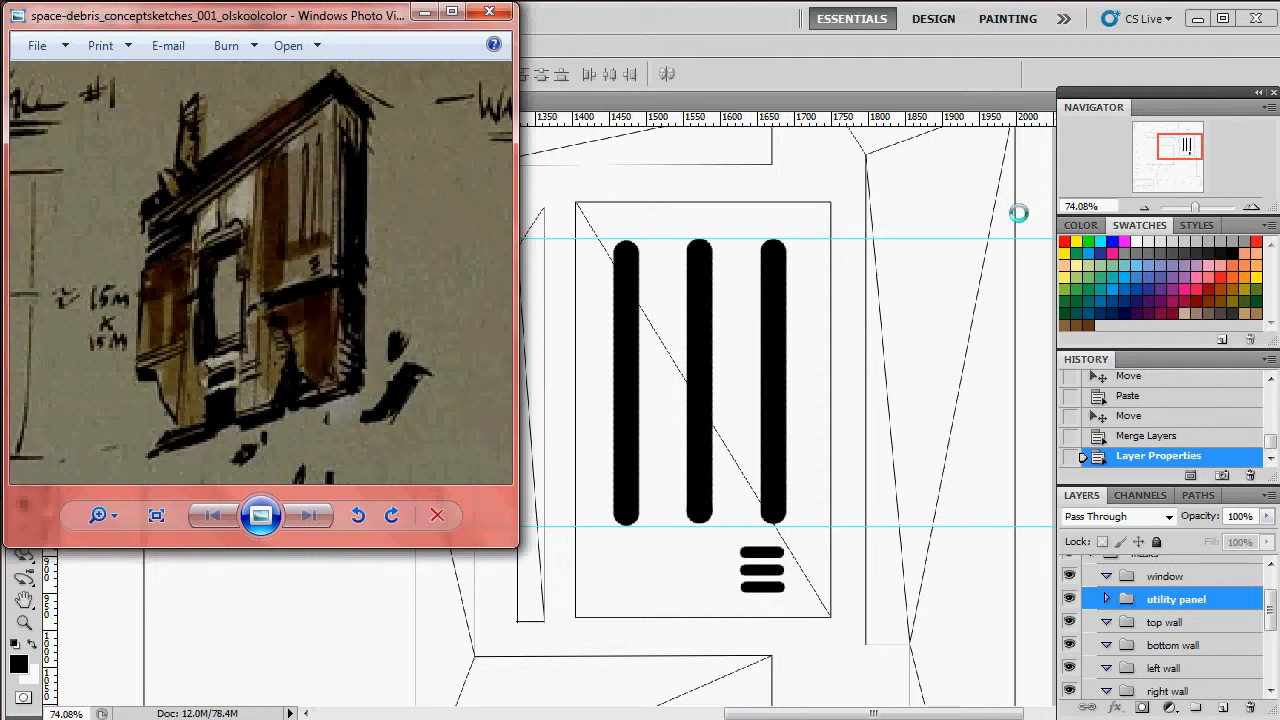
drag(1186, 147, 1201, 140)
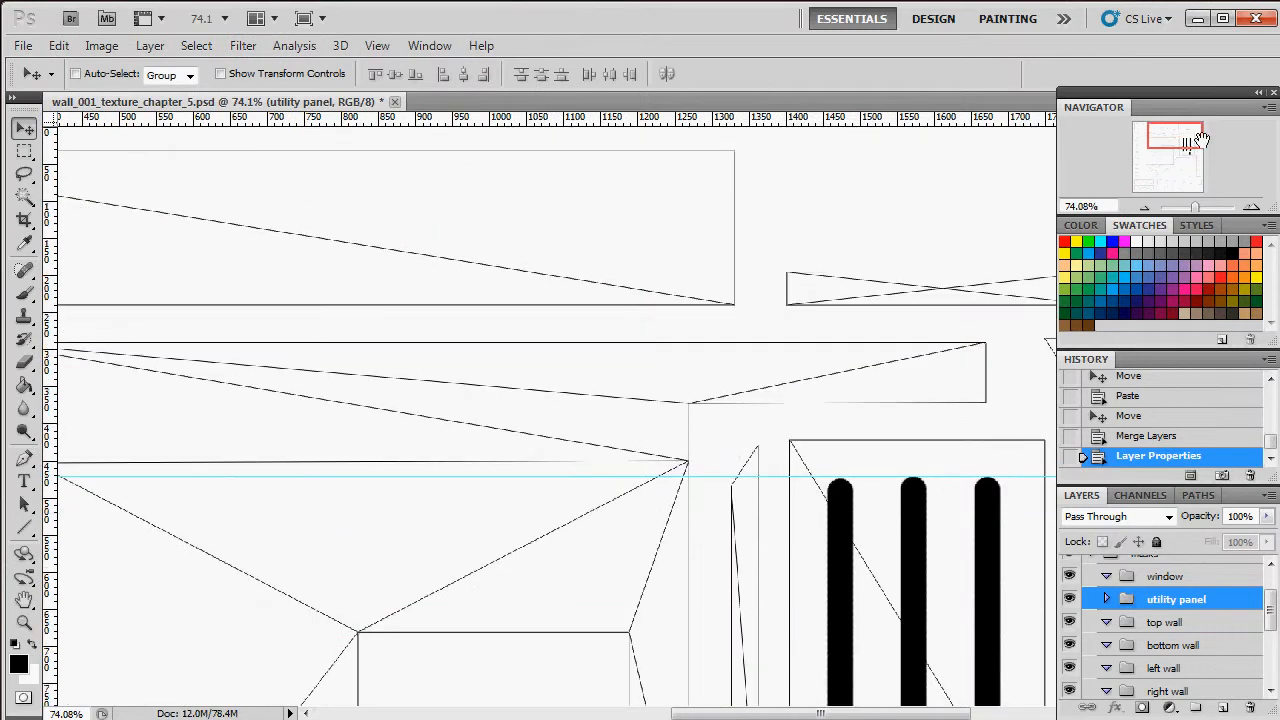
drag(765, 713, 829, 713)
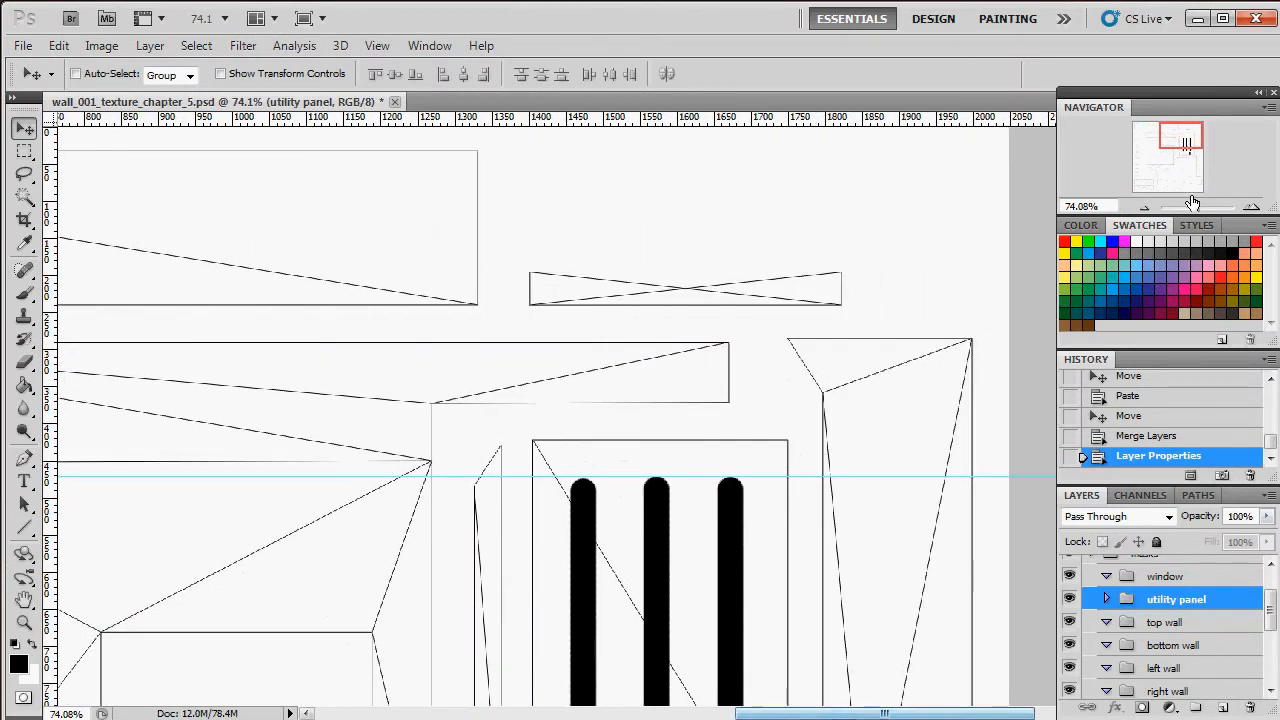
drag(1187, 145, 1186, 158)
drag(860, 713, 893, 713)
scroll(894, 543, up, 4)
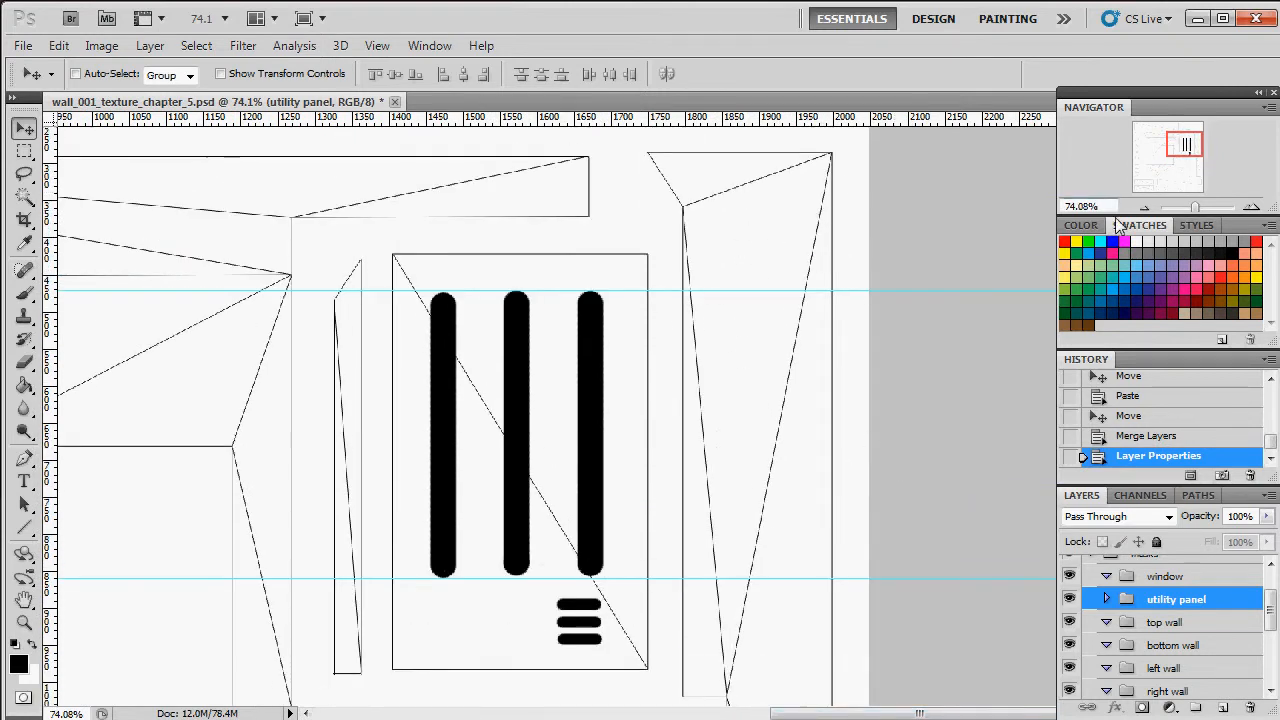
click(1193, 208)
drag(1196, 154, 1196, 163)
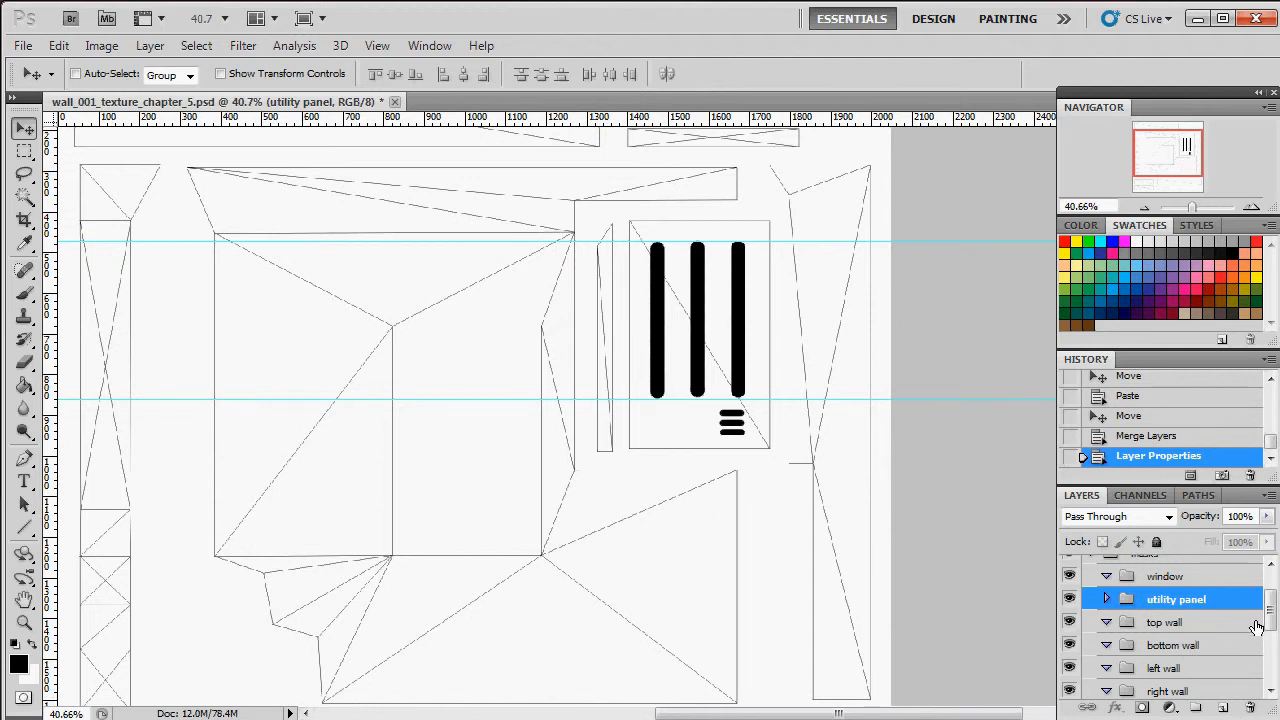
Add a layer named IN to the right wall group and paint a long vertical stroke along the right wall with the 15 px brush.
click(1170, 690)
click(1222, 707)
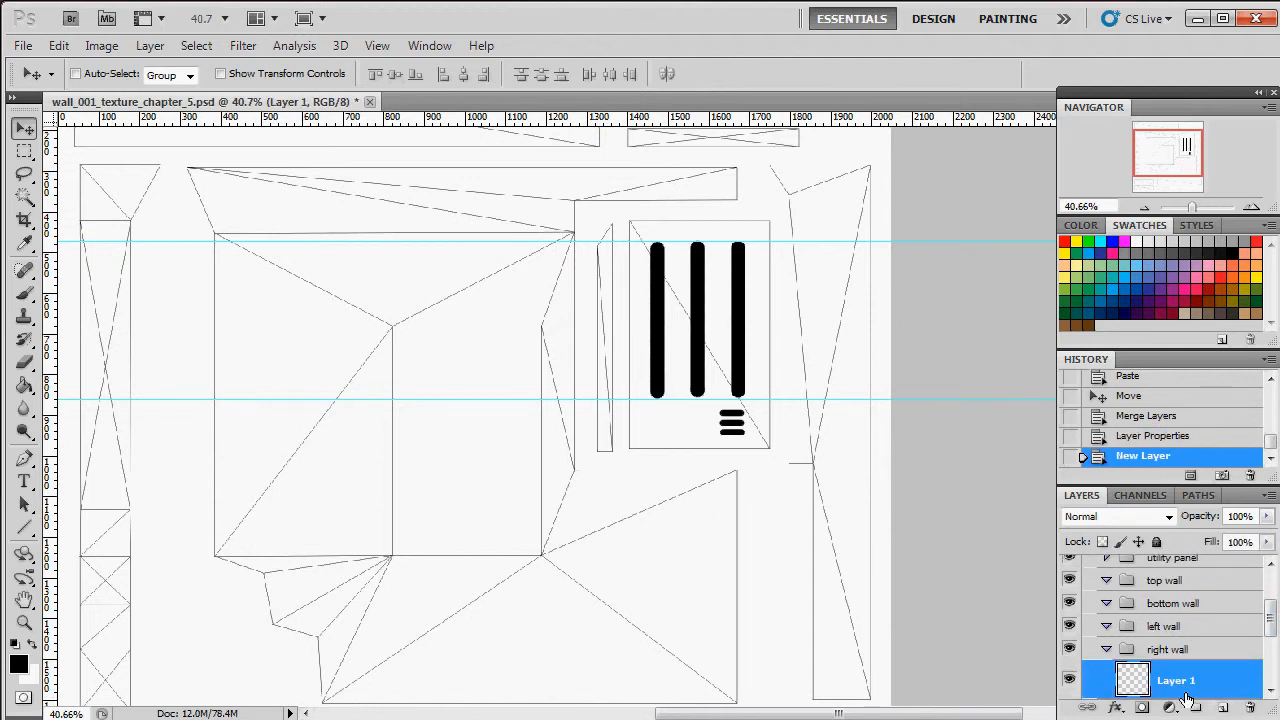
double_click(1182, 684)
text(IN)
key(Return)
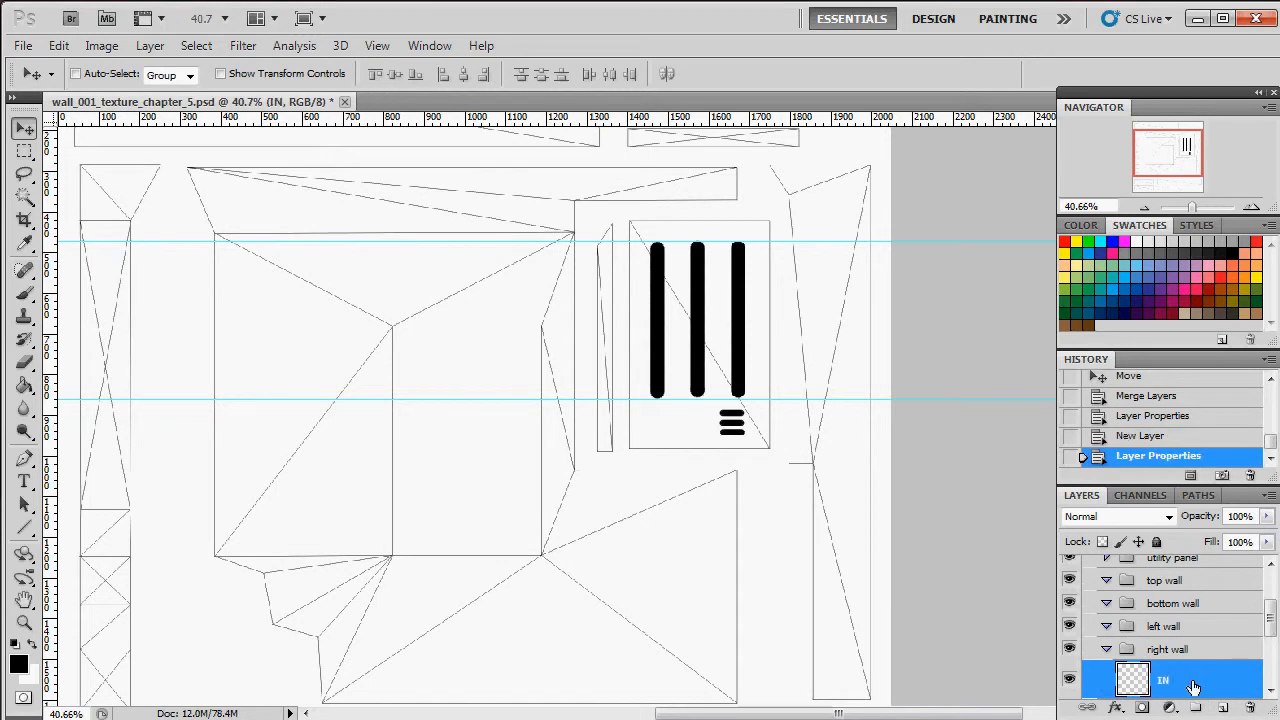
key(b)
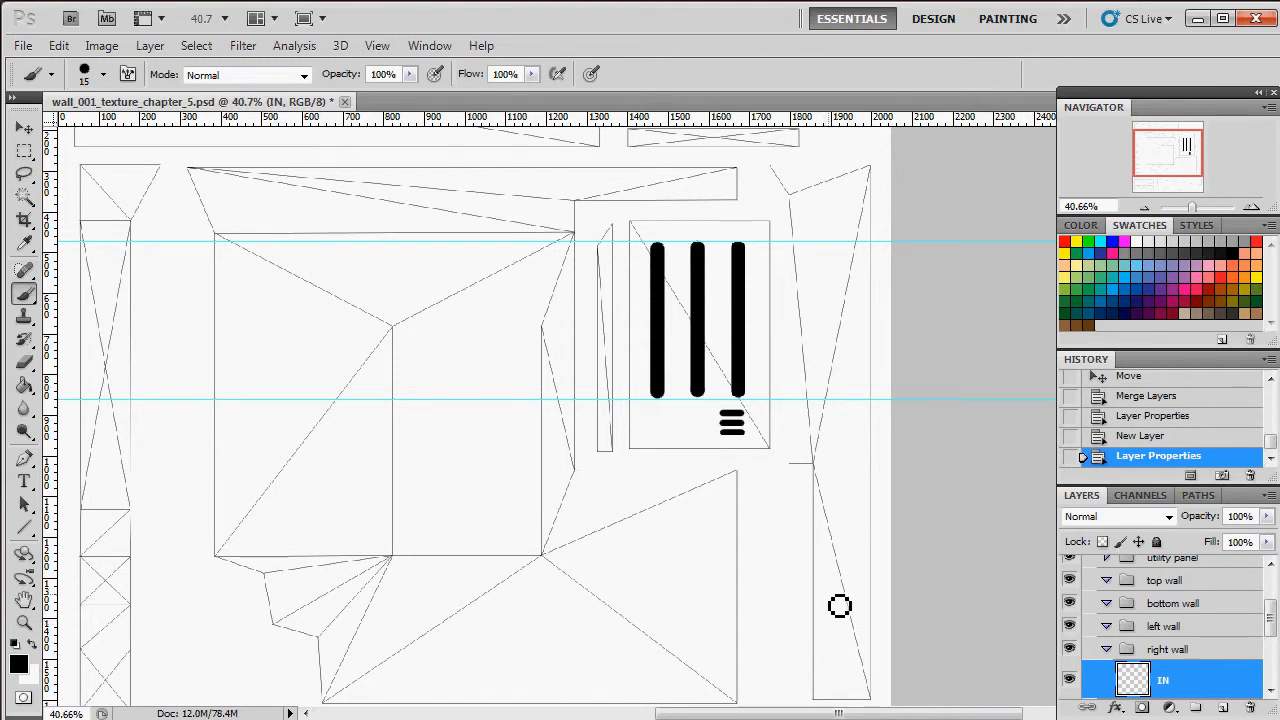
mouse_move(839, 605)
mouse_down()
mouse_move(876, 345)
mouse_move(832, 184)
mouse_up()
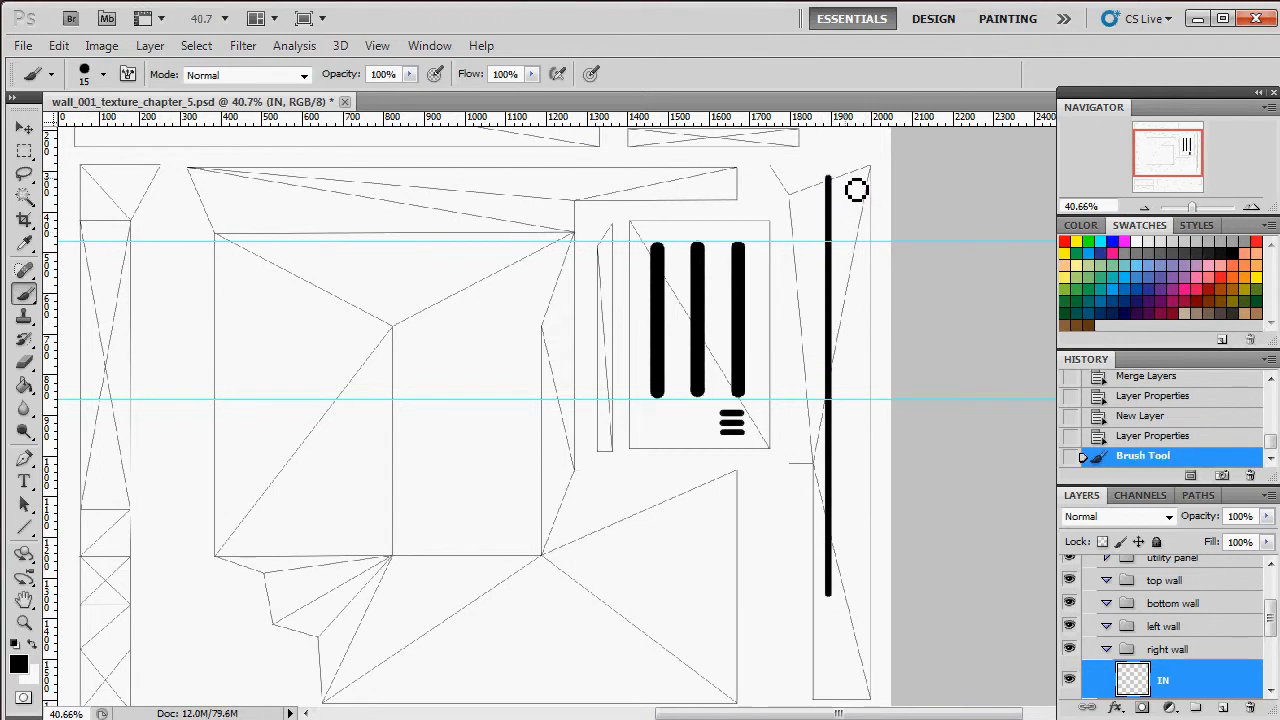
Copy the long vertical stroke and paste it three times, placing the copies side by side at even spacing to the right of the original.
key(m)
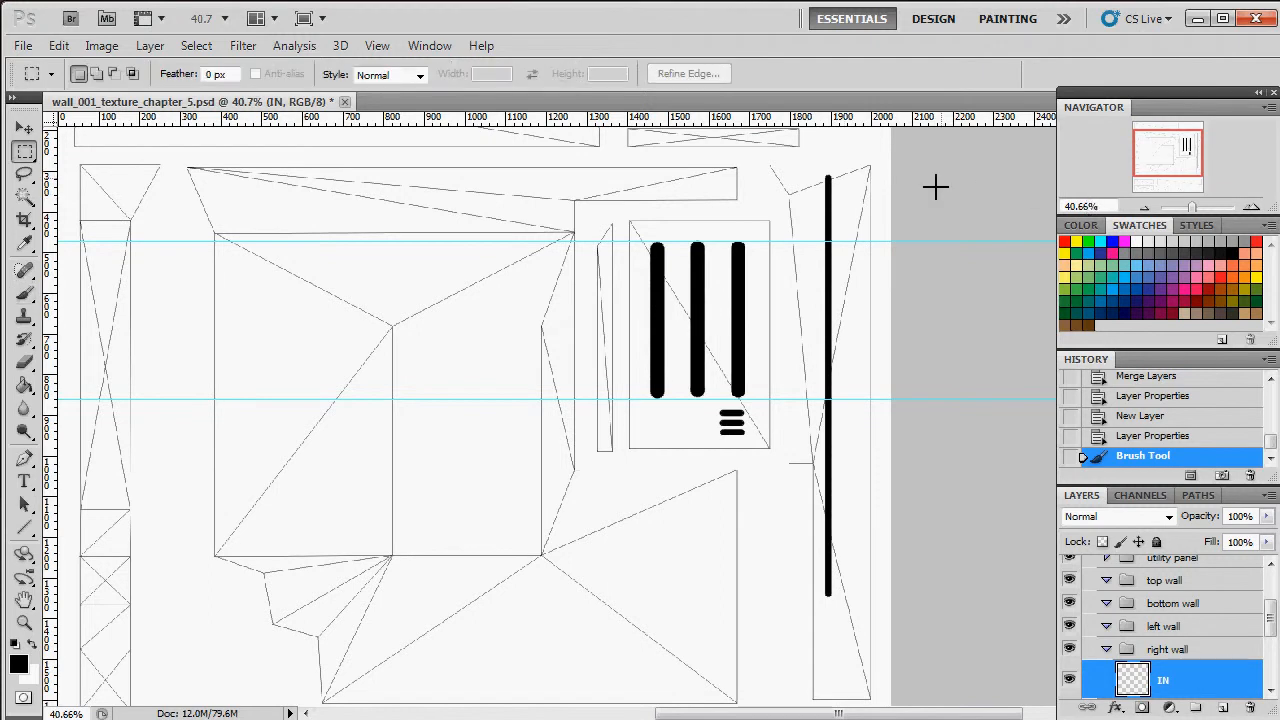
drag(848, 635, 849, 637)
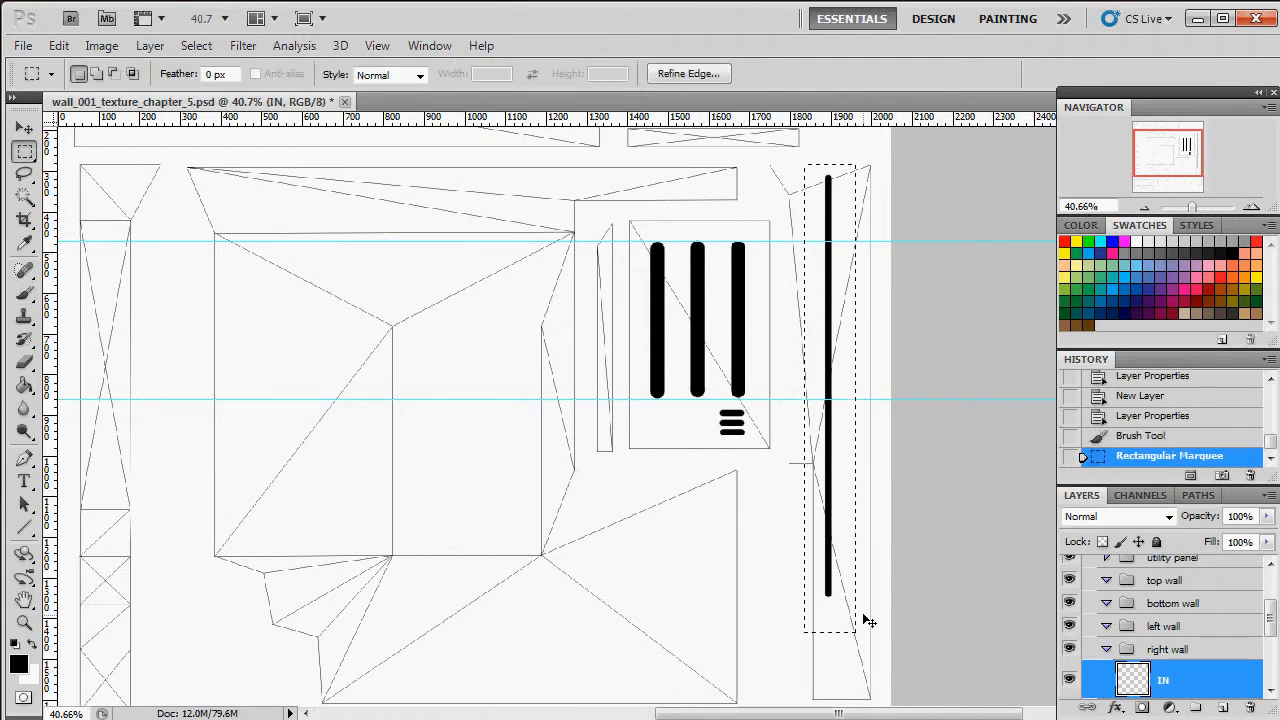
key(ctrl+c)
key(ctrl+v)
key(v)
drag(853, 346, 866, 334)
key(ctrl+v)
drag(667, 382, 857, 343)
key(ctrl+v)
drag(672, 390, 870, 354)
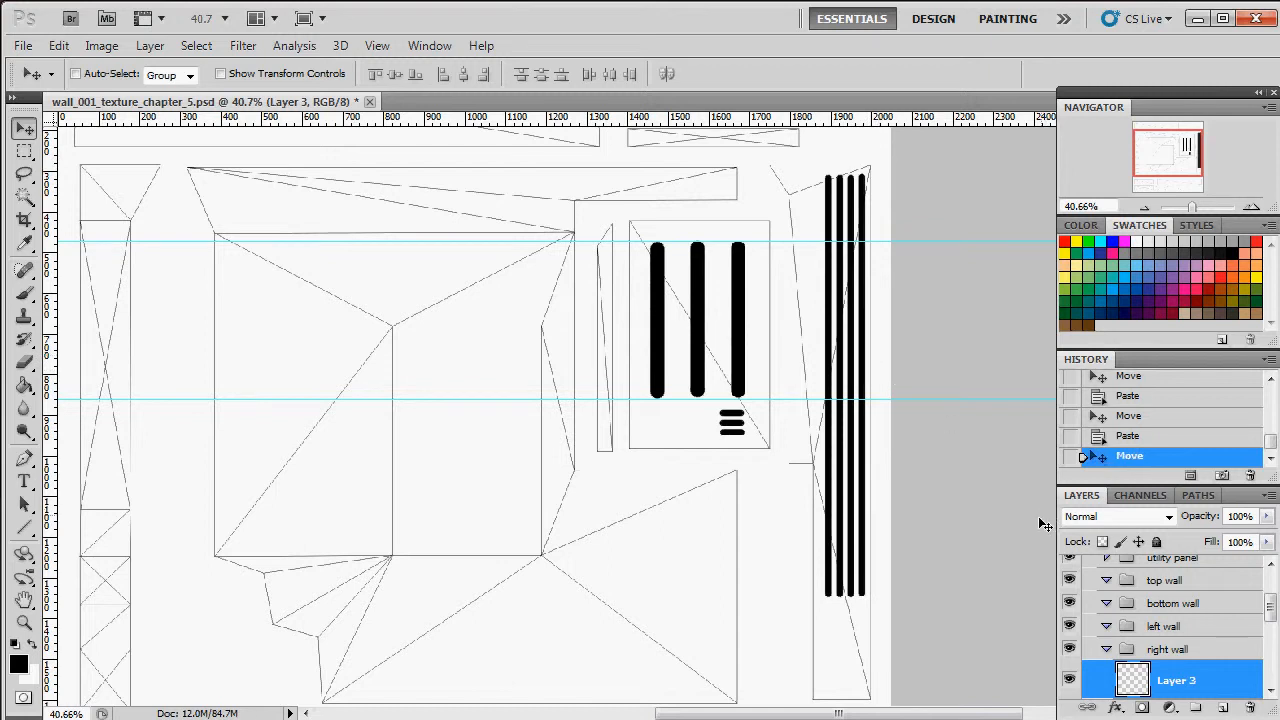
Paint a short horizontal stroke beneath the four vertical strips, and merge the pasted layers with the right wall's IN layer.
scroll(1150, 648, down, 3)
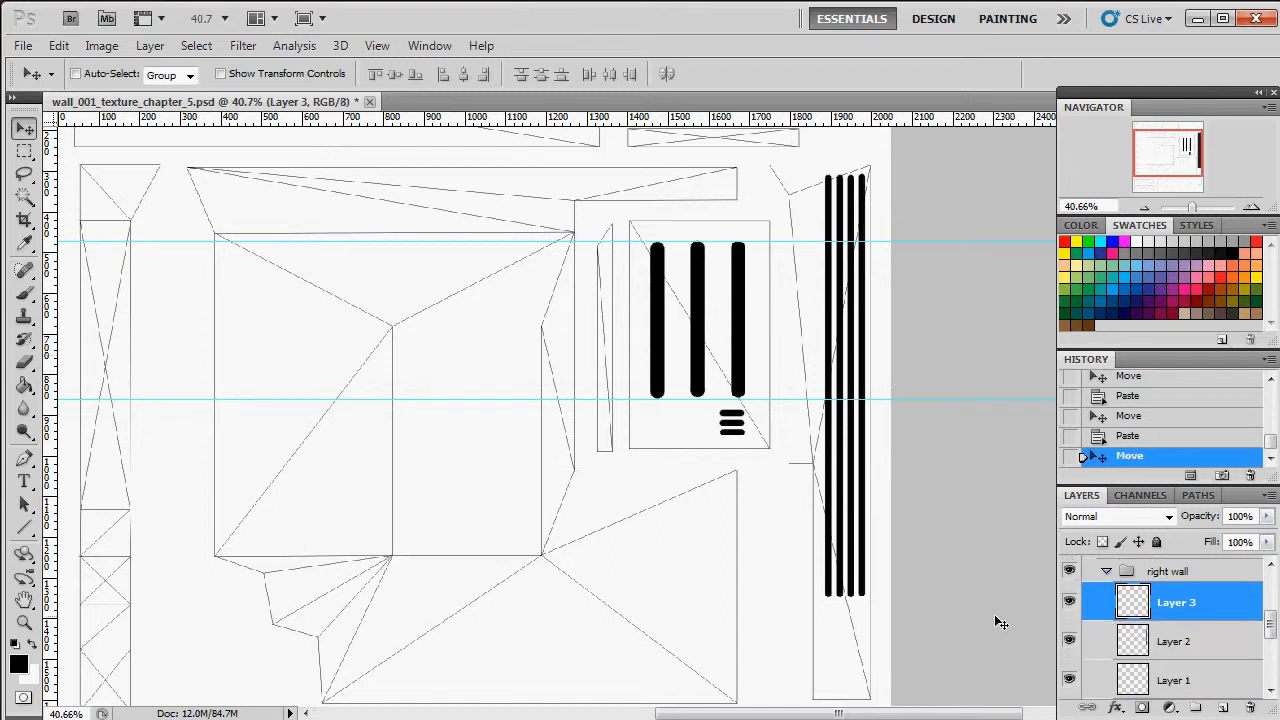
key(b)
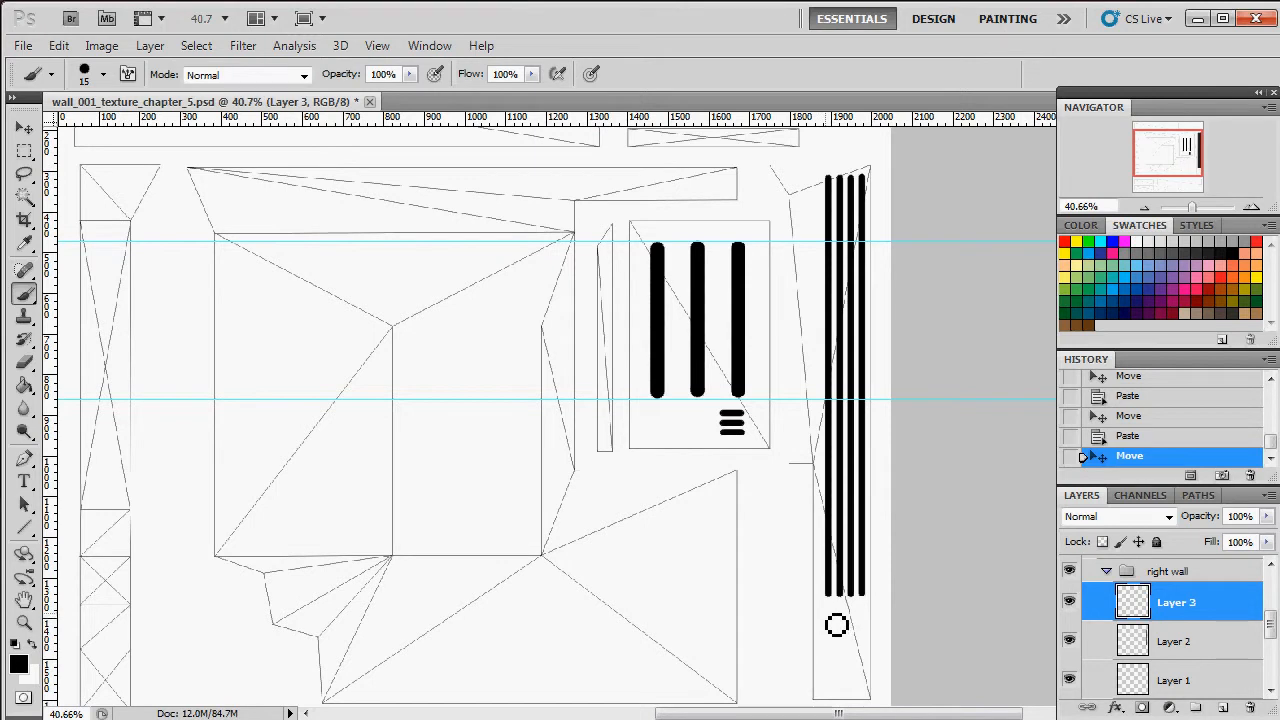
drag(832, 619, 874, 623)
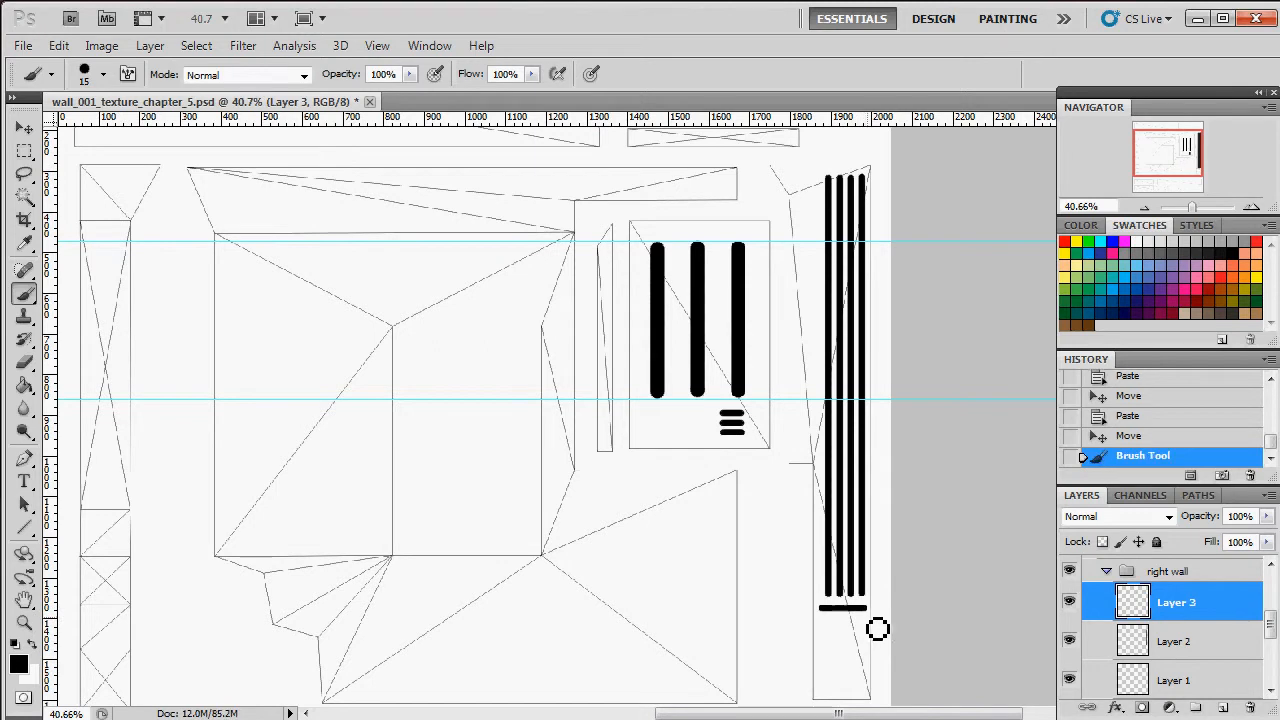
click(1193, 641)
scroll(1197, 645, down, 2)
shift+click(1200, 645)
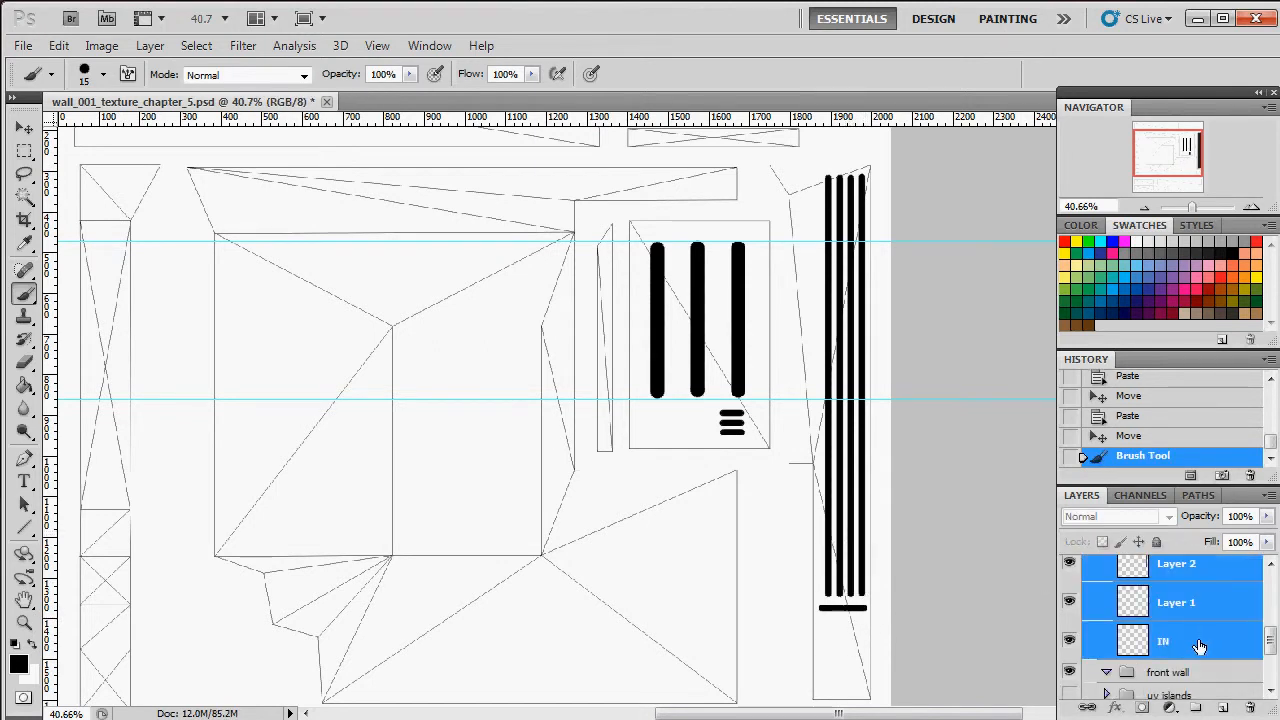
key(ctrl+e)
Select the four vertical strips, shift them slightly left, and paste a copy offset to the right to form a fifth strip.
key(m)
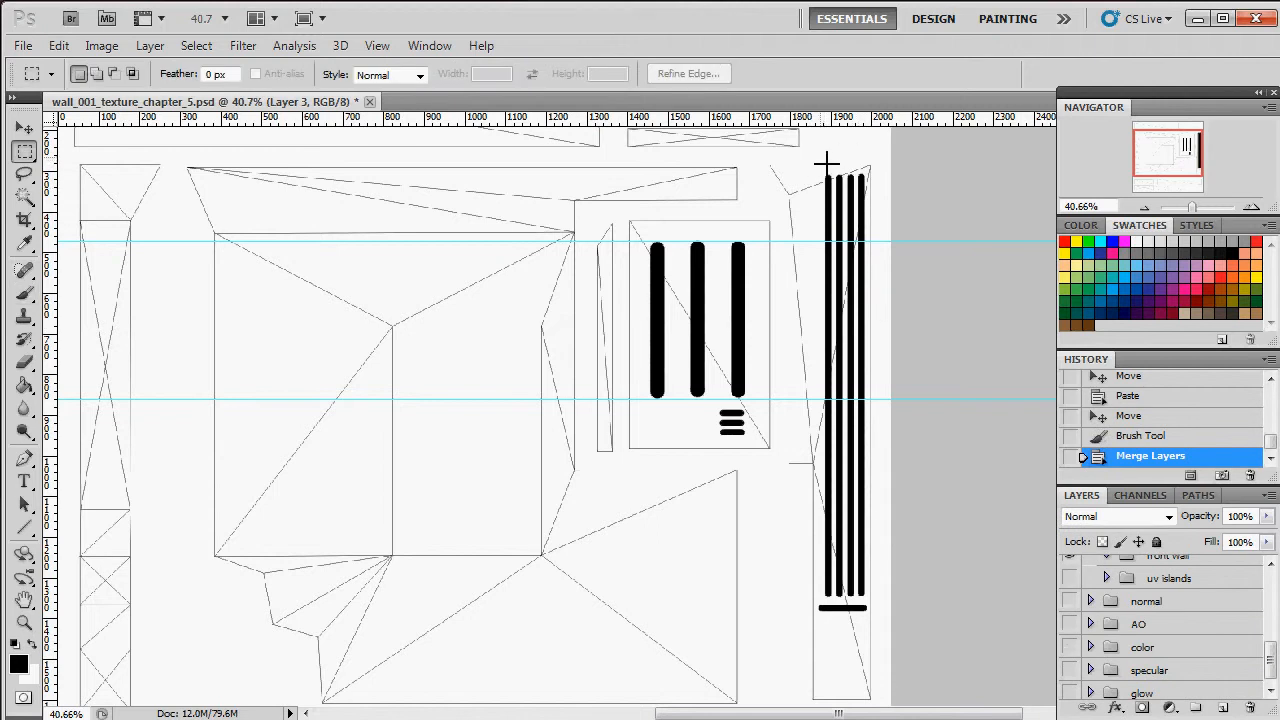
drag(906, 476, 889, 602)
key(v)
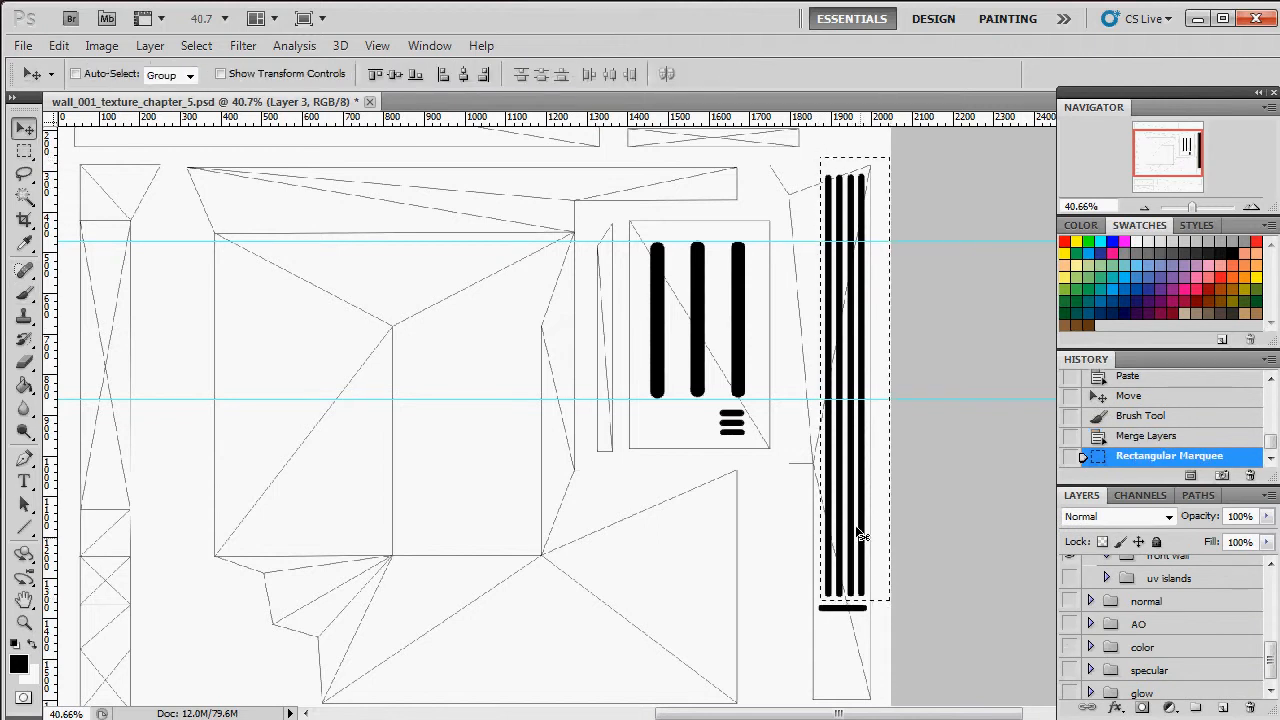
drag(843, 488, 836, 488)
key(ctrl+c)
key(ctrl+v)
drag(868, 377, 876, 367)
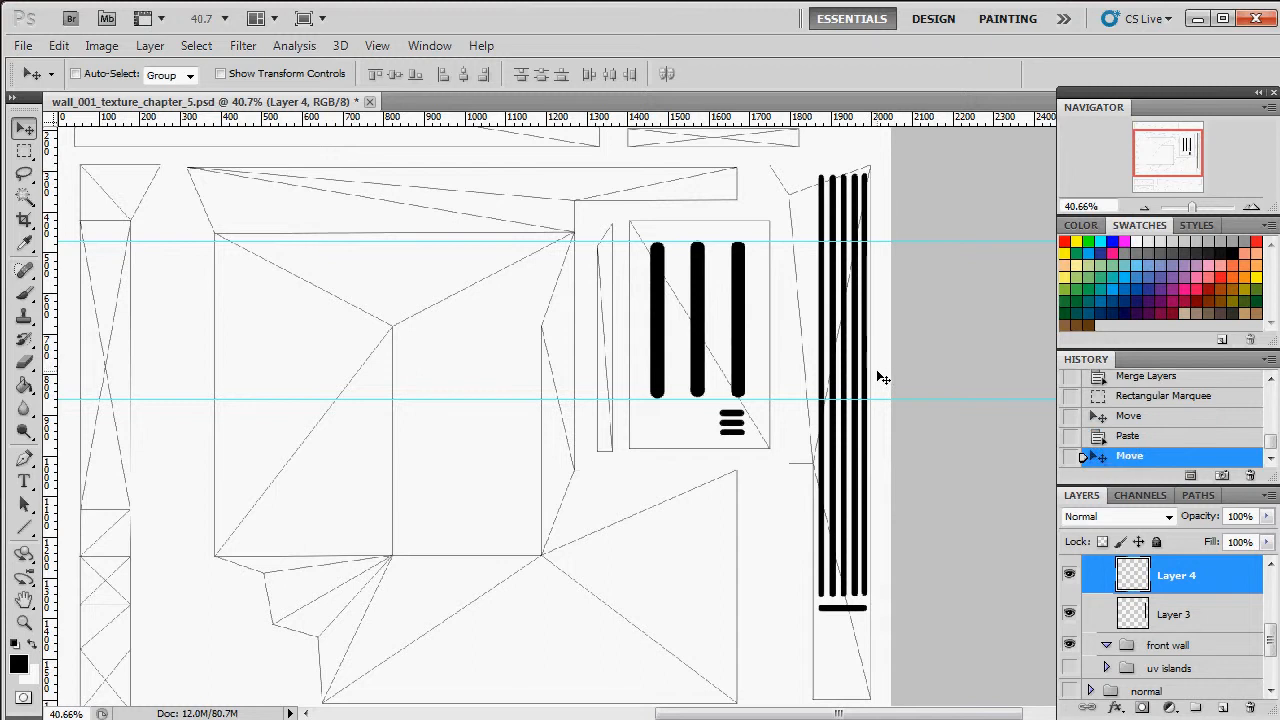
Merge the pasted strip layer with the one below, nudge the vertical strips slightly down using a rectangular marquee, and deselect.
shift+click(1172, 612)
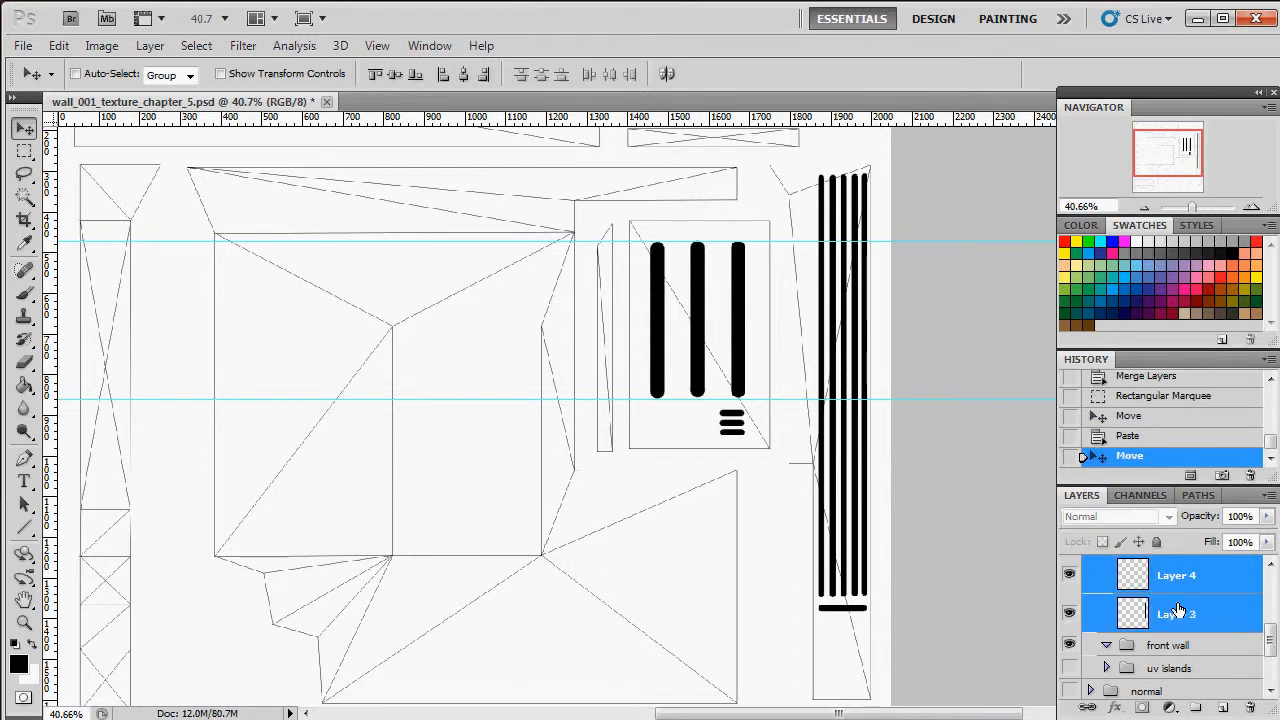
key(ctrl+e)
key(m)
drag(888, 427, 900, 597)
key(v)
drag(871, 503, 863, 521)
key(ctrl+d)
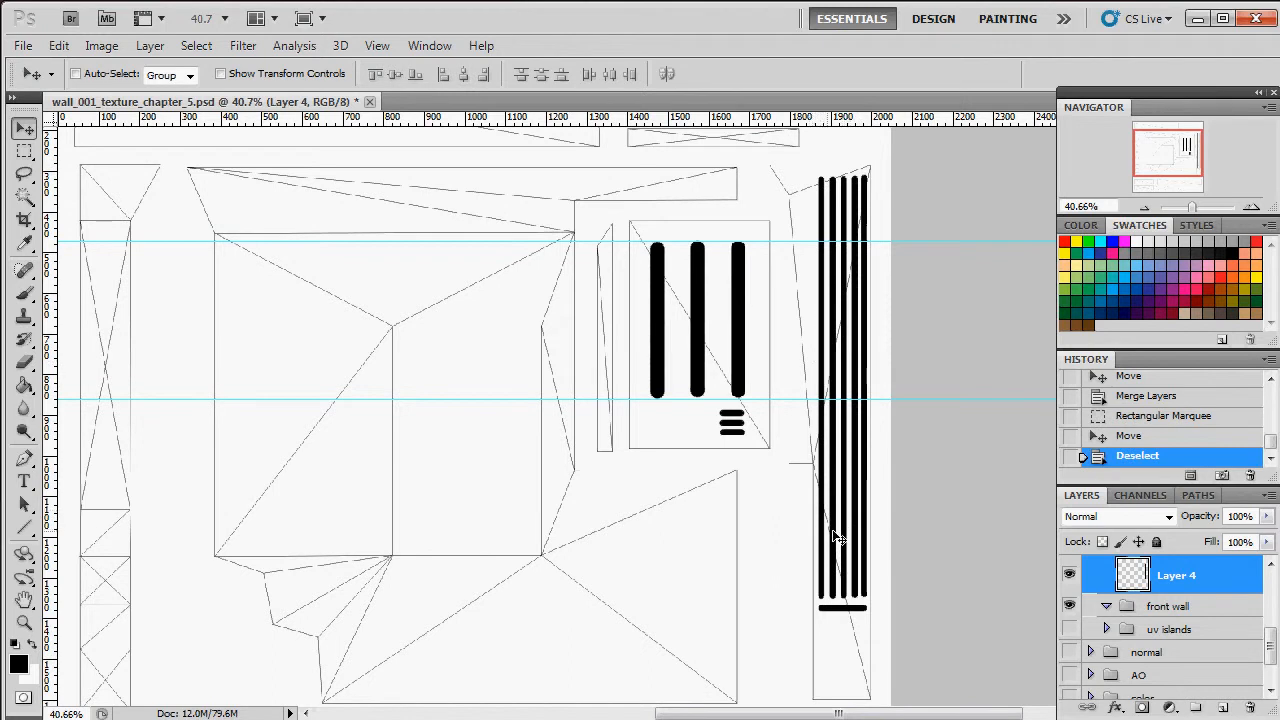
scroll(905, 540, down, 2)
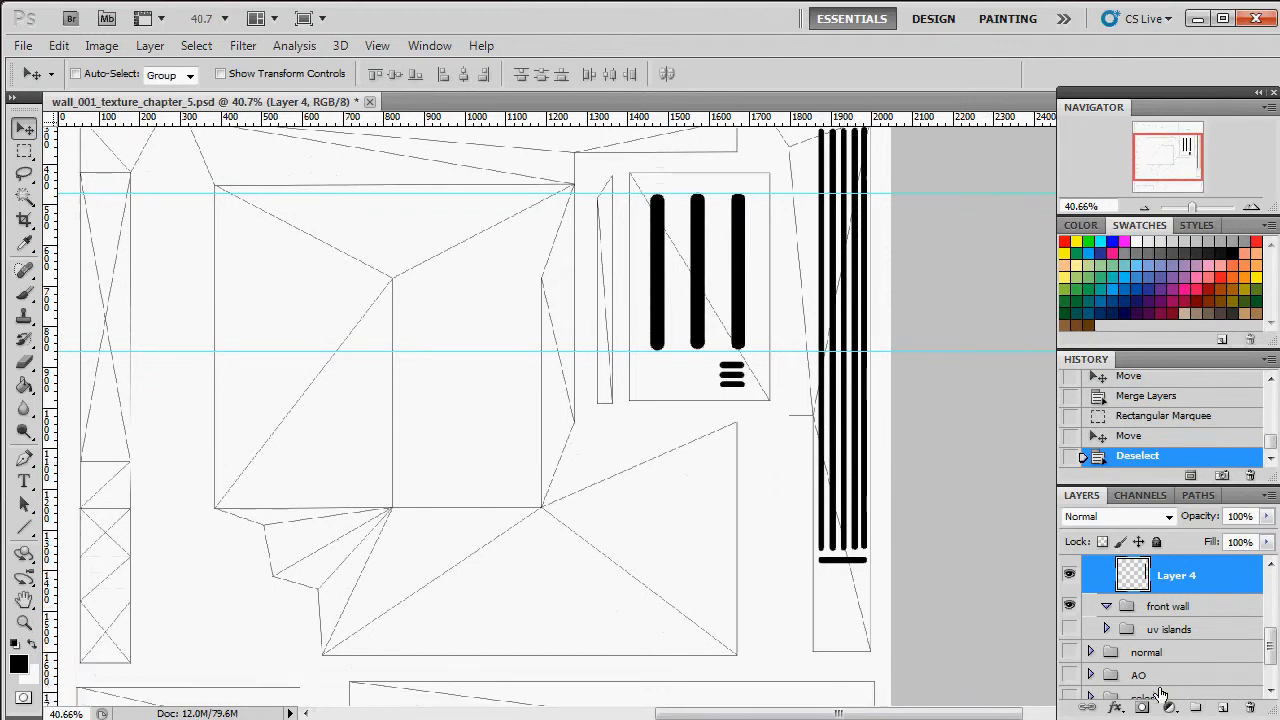
key(b)
key(m)
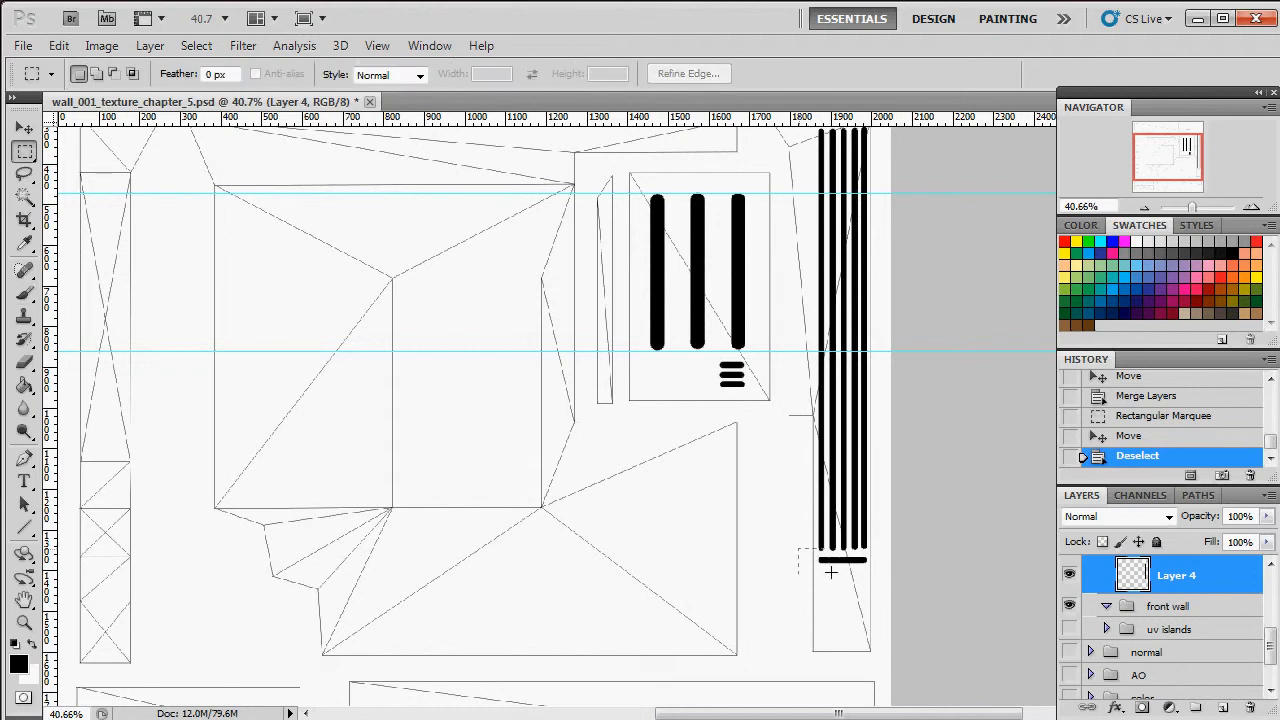
drag(904, 581, 894, 566)
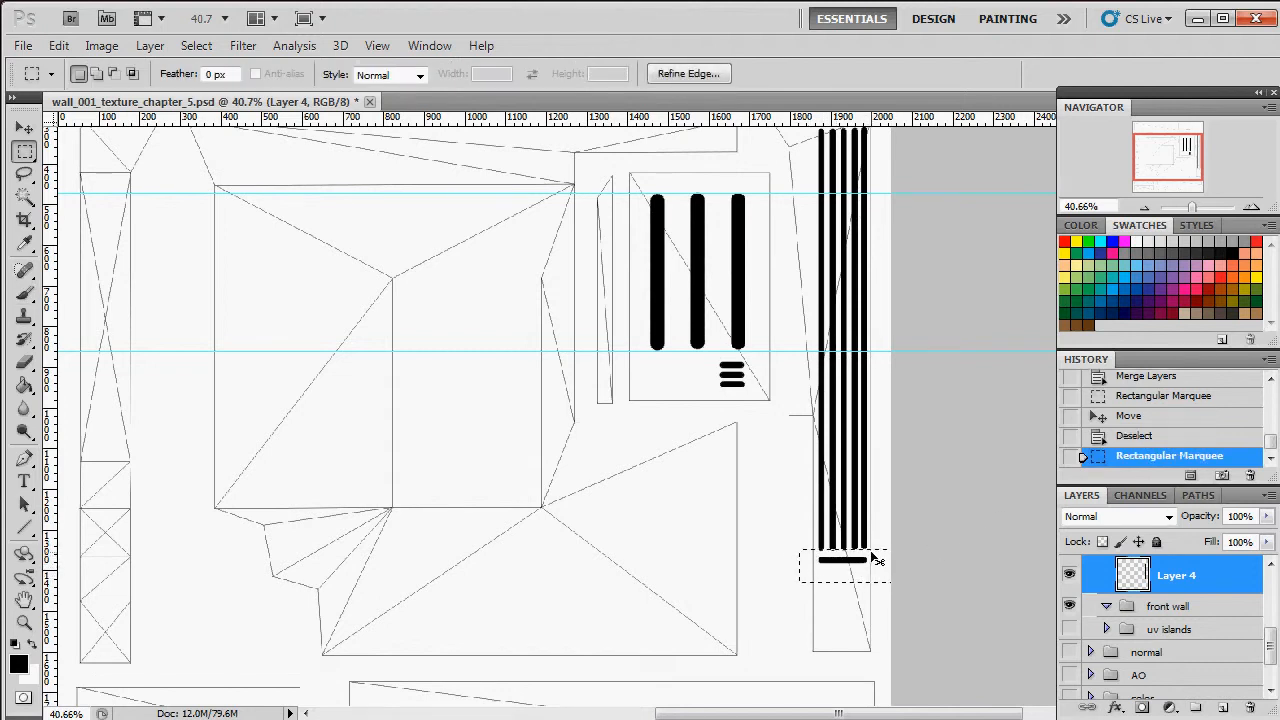
key(ctrl+d)
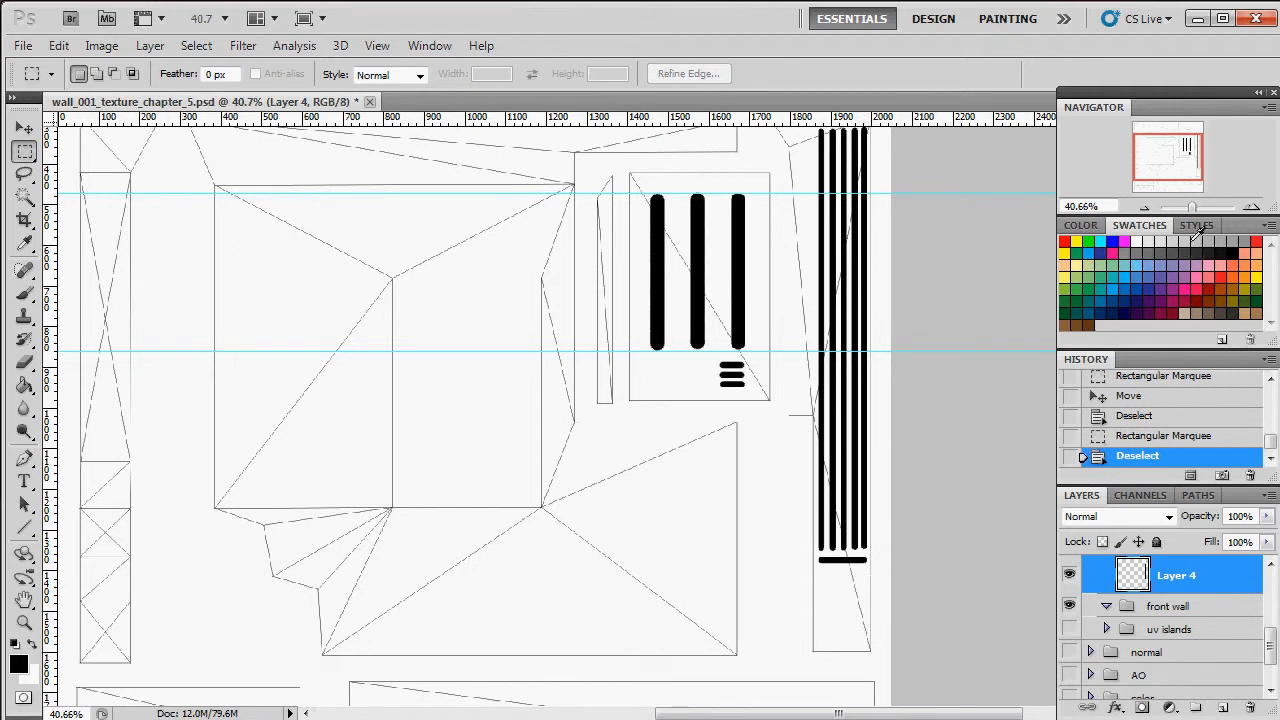
Copy the short horizontal stroke on the right wall, place the copy just below it, and merge the two layers.
drag(1193, 207, 1199, 208)
mouse_move(1200, 156)
mouse_down()
mouse_move(1204, 181)
mouse_move(1192, 160)
mouse_up()
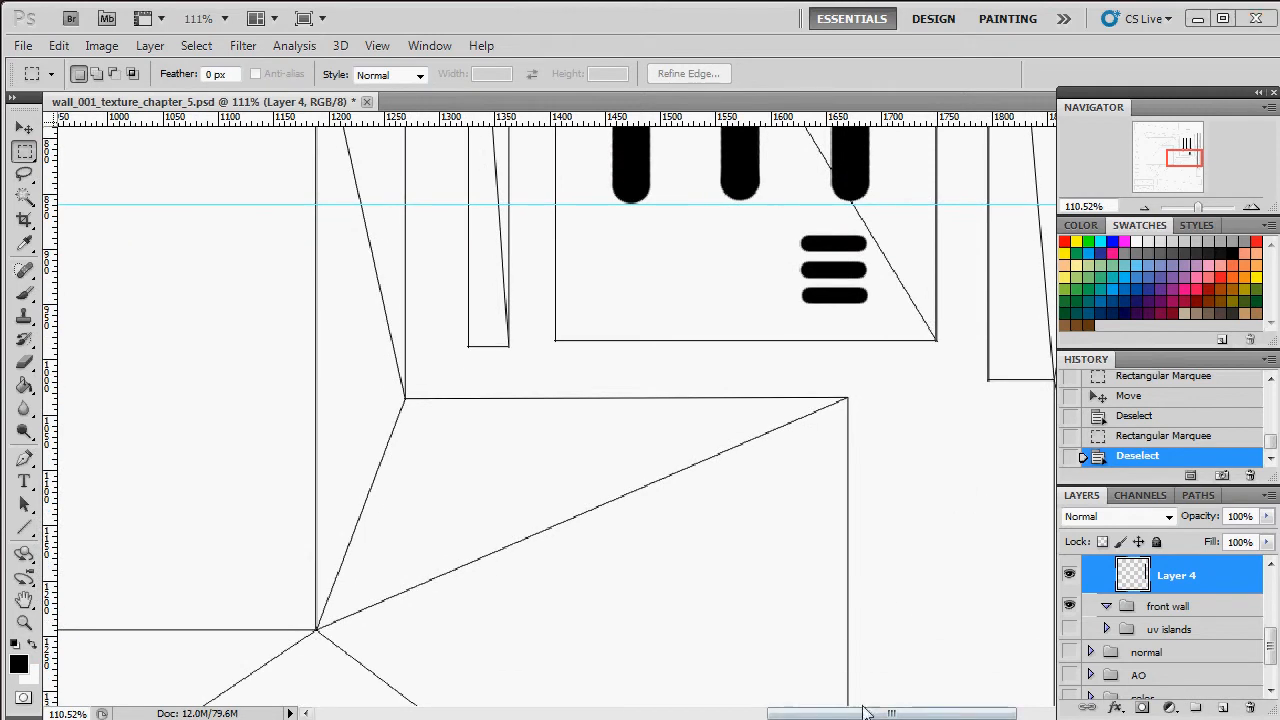
drag(898, 716, 965, 716)
scroll(886, 580, down, 4)
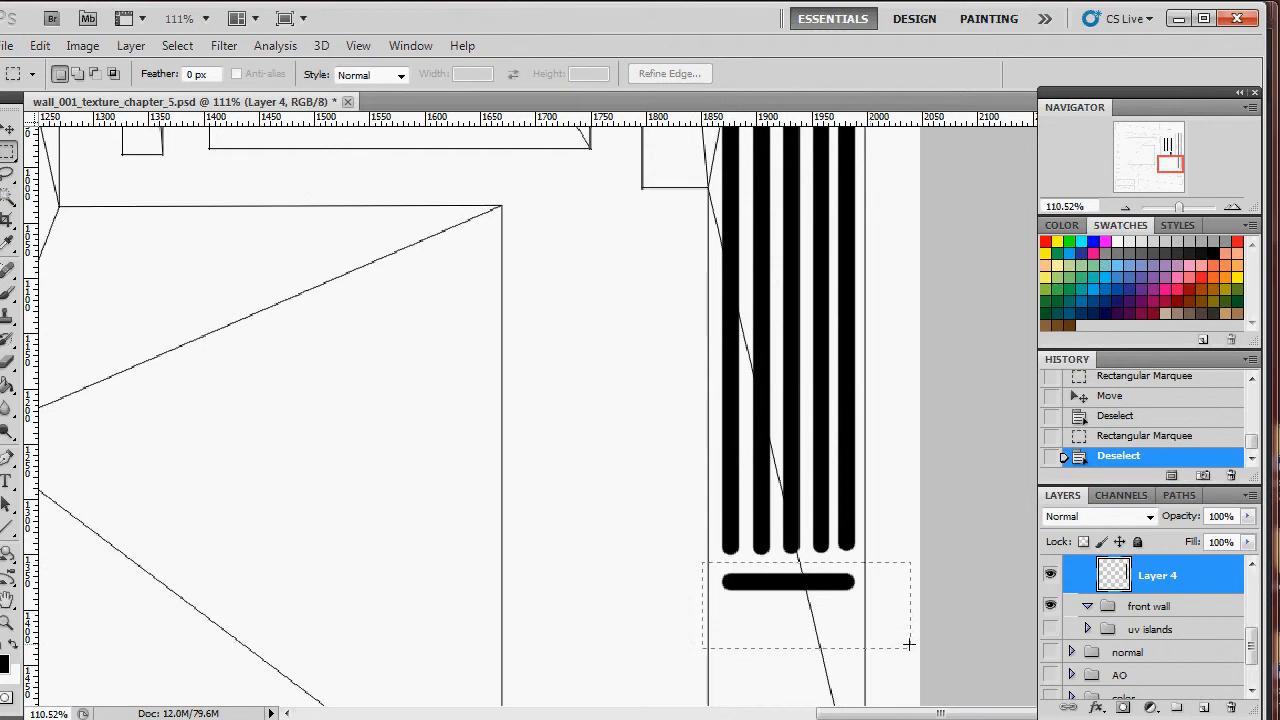
drag(908, 647, 909, 645)
key(ctrl+c)
key(ctrl+v)
key(v)
drag(777, 586, 789, 612)
shift+click(1152, 612)
key(ctrl+e)
Copy the pair of horizontal strokes, place the copy beneath at matching spacing, and merge it with the layer below.
key(m)
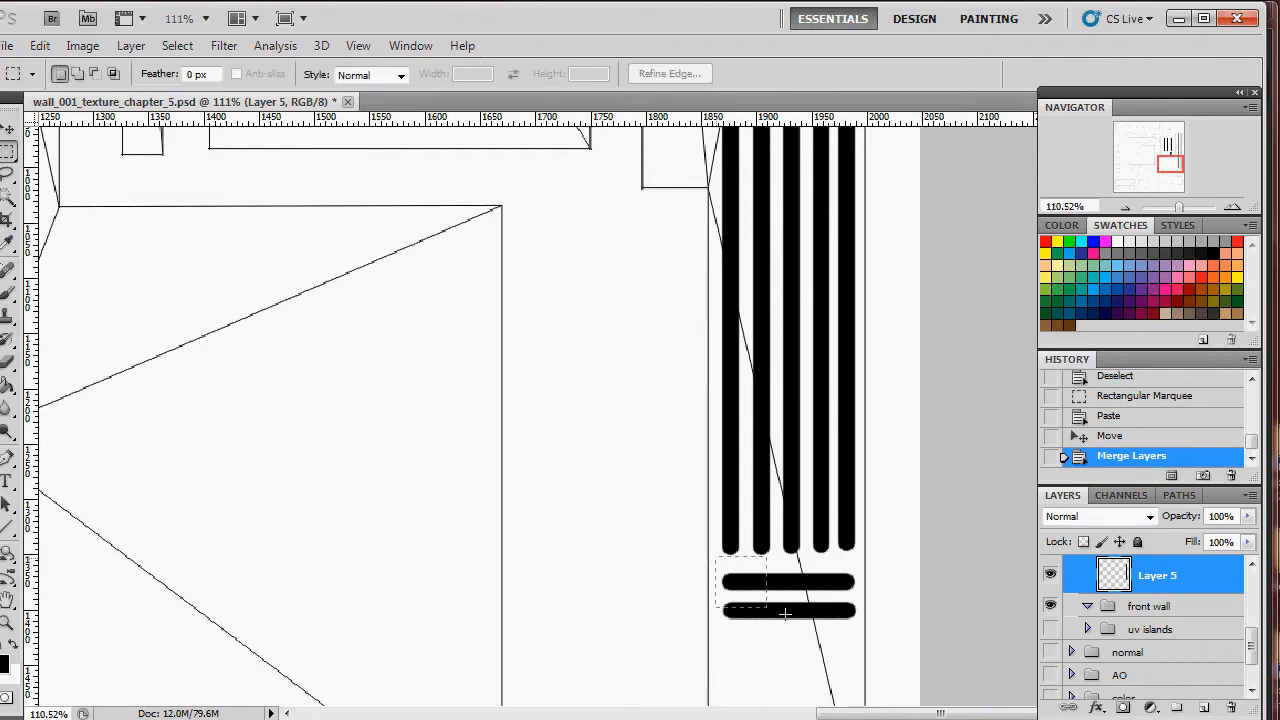
drag(868, 637, 866, 637)
key(ctrl+c)
key(ctrl+v)
key(v)
drag(790, 602, 800, 663)
scroll(894, 628, down, 5)
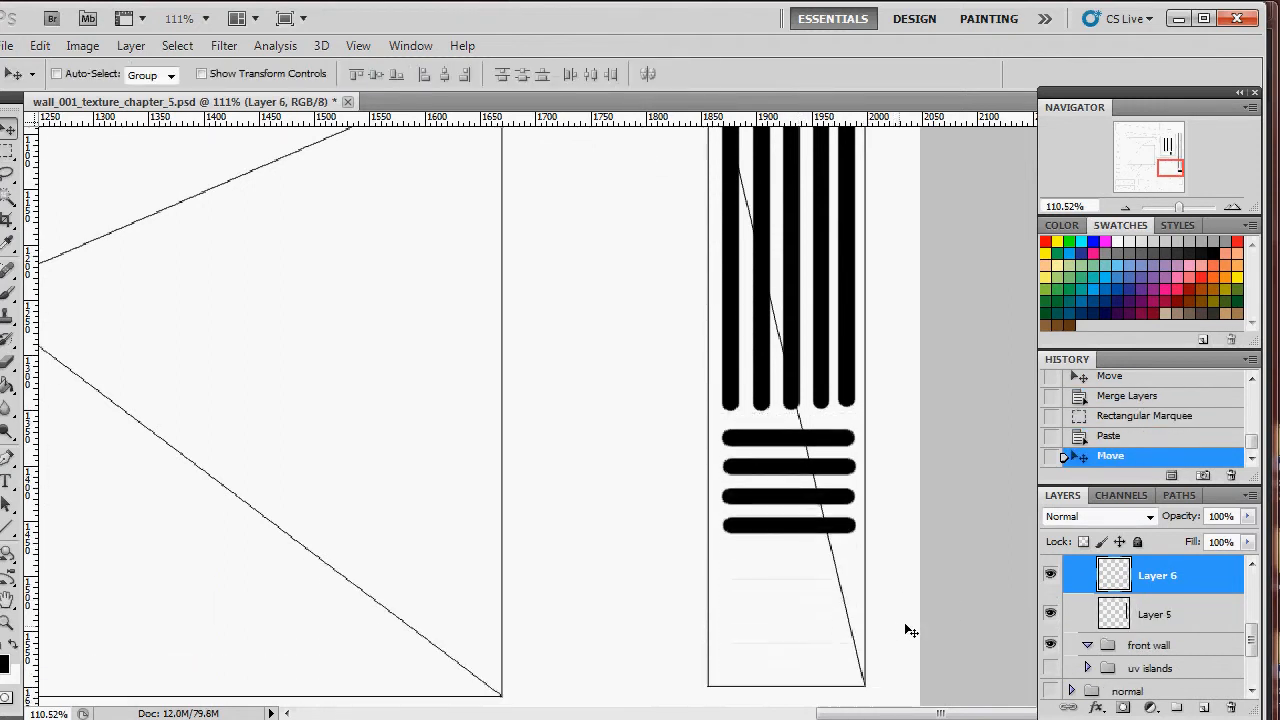
shift+click(1183, 618)
key(ctrl+e)
Copy the four horizontal strokes, place the copy directly beneath them to make eight, and merge the layers.
key(m)
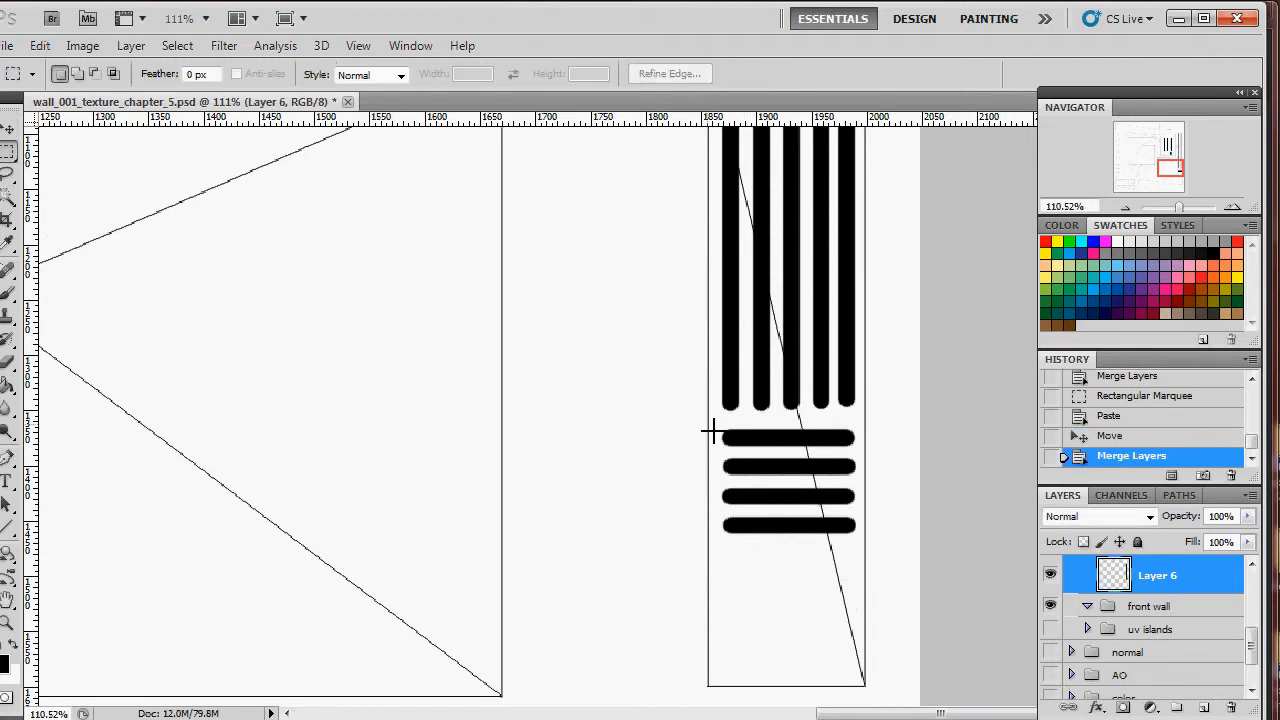
drag(709, 421, 869, 568)
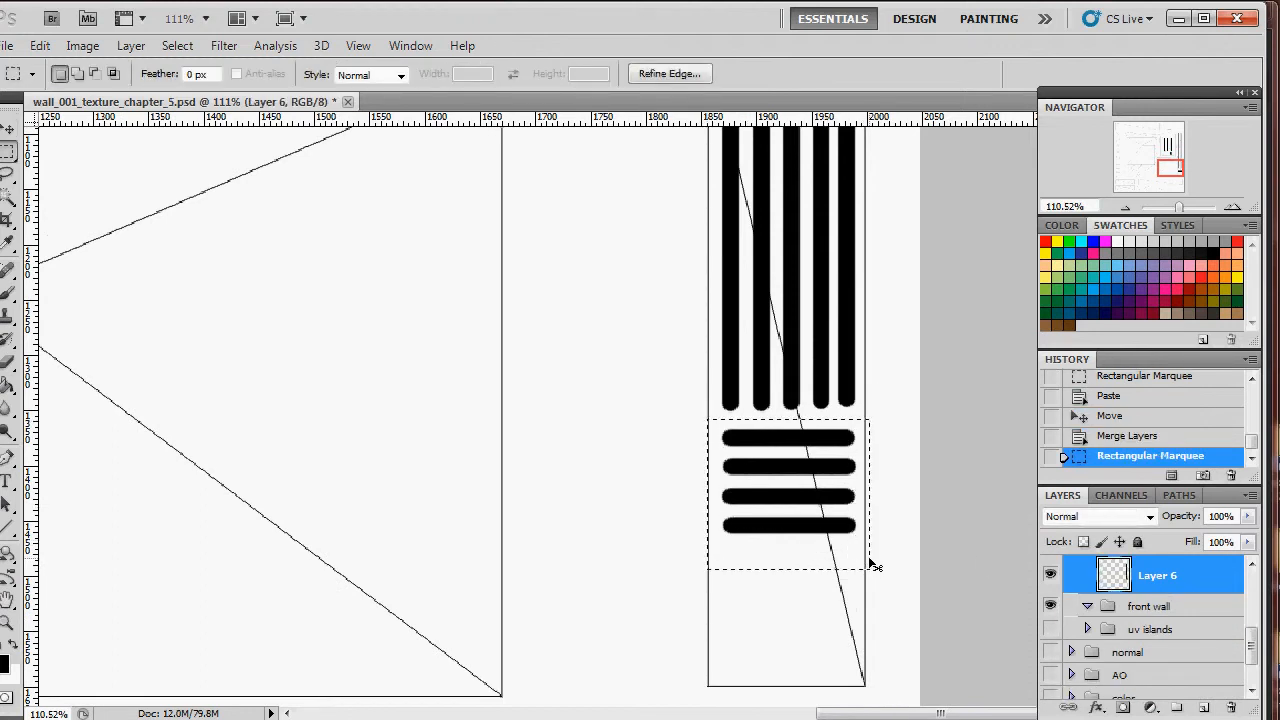
key(ctrl+c)
key(ctrl+v)
key(v)
drag(790, 472, 793, 589)
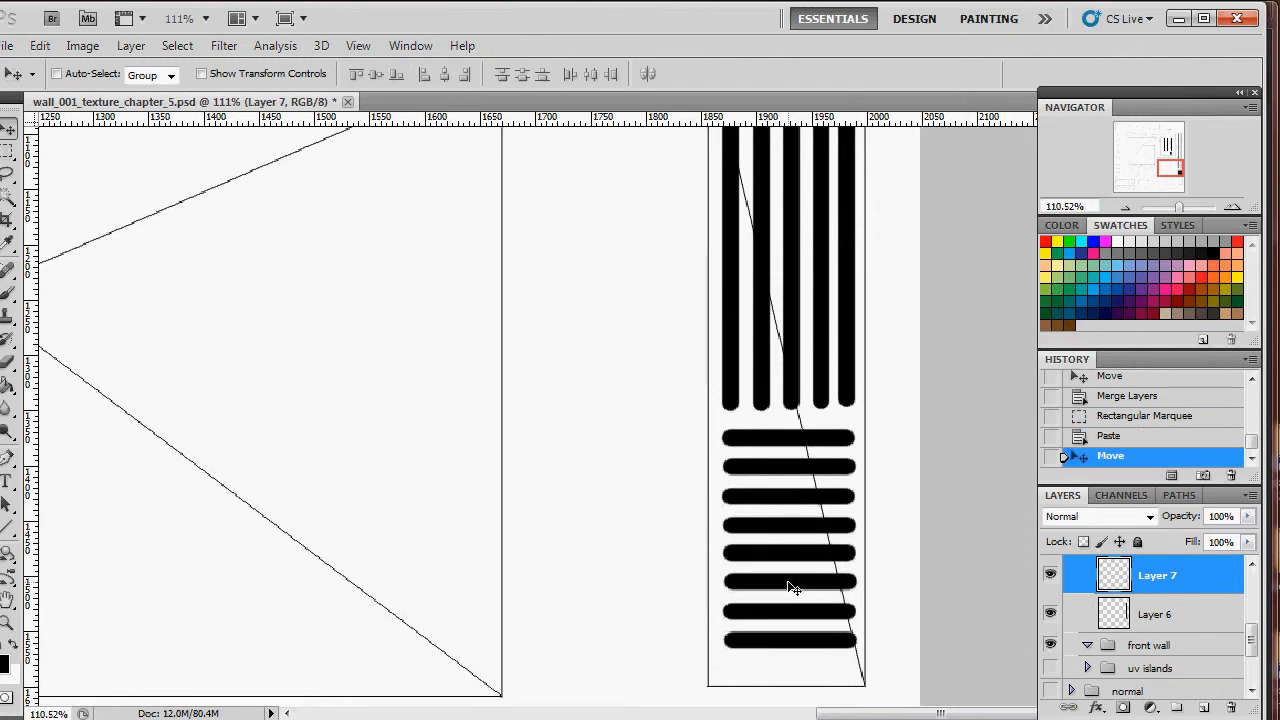
shift+click(1093, 624)
key(ctrl+e)
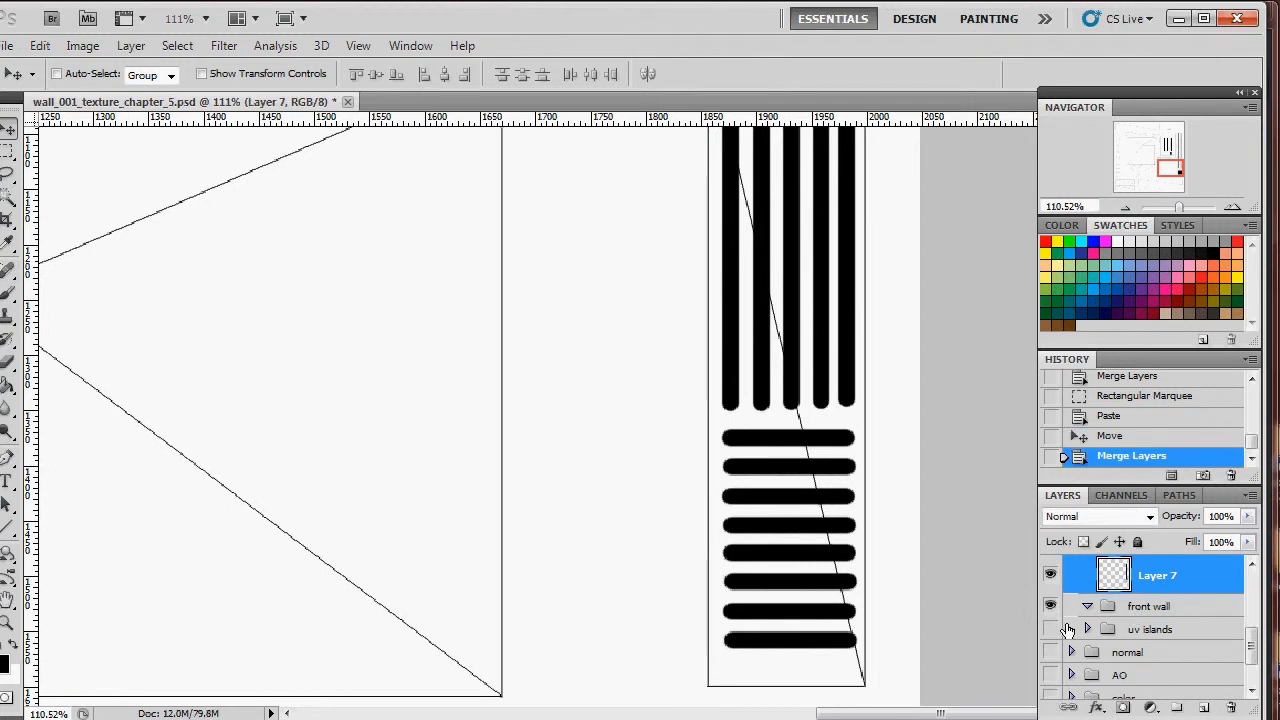
Paint one more horizontal stroke with the 15 px brush beneath the others, at the bottom of the right wall.
key(b)
drag(738, 670, 852, 676)
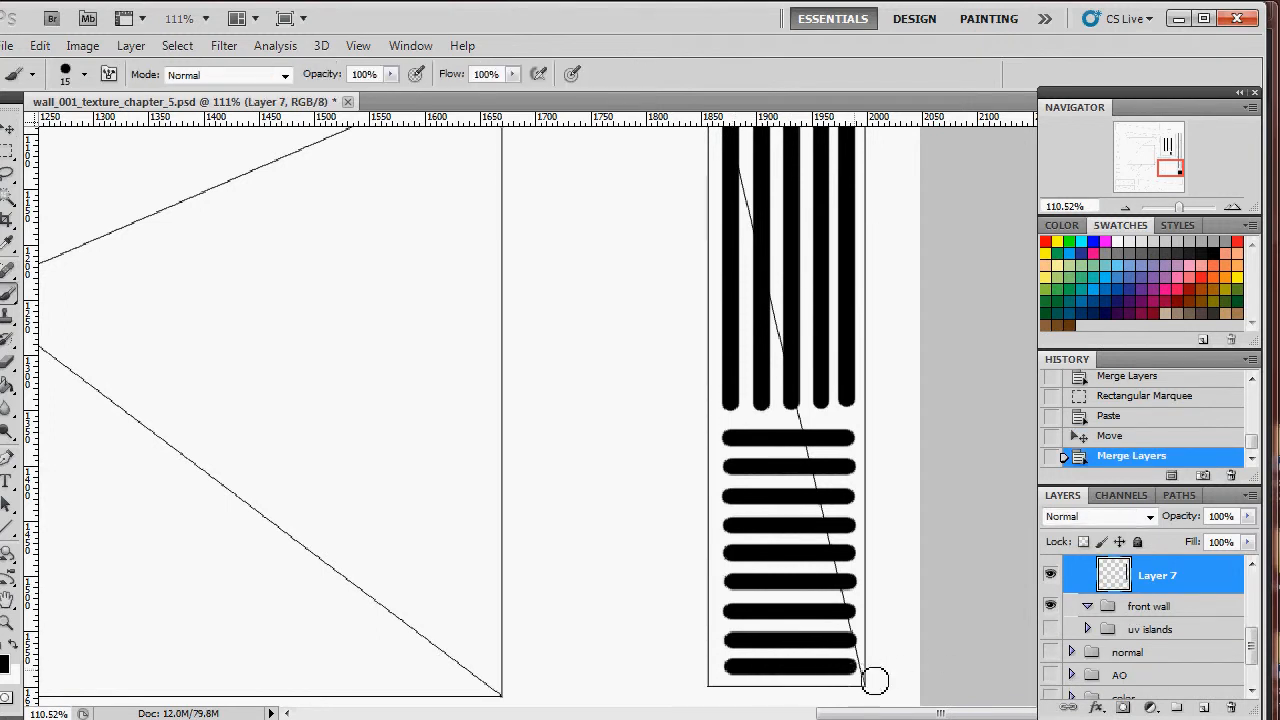
scroll(988, 554, up, 1)
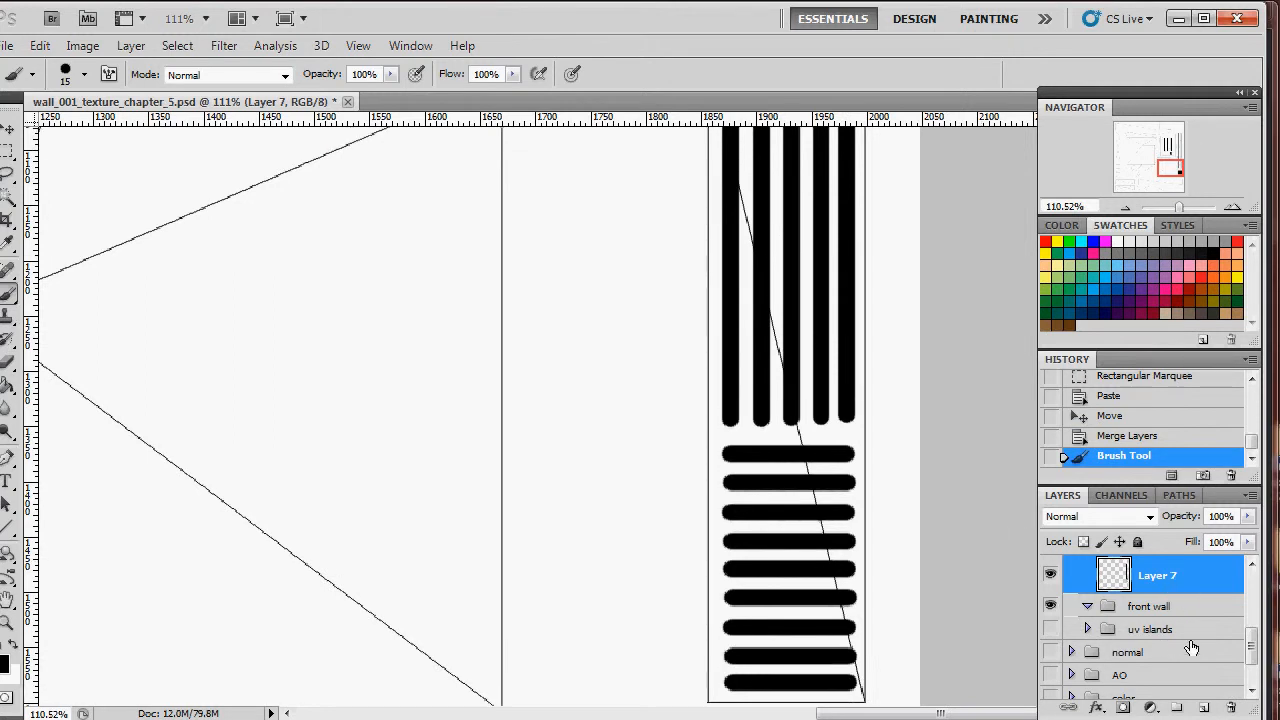
Rename the right wall's stroke layer to IN and collapse the right wall group.
double_click(1160, 577)
key(Return)
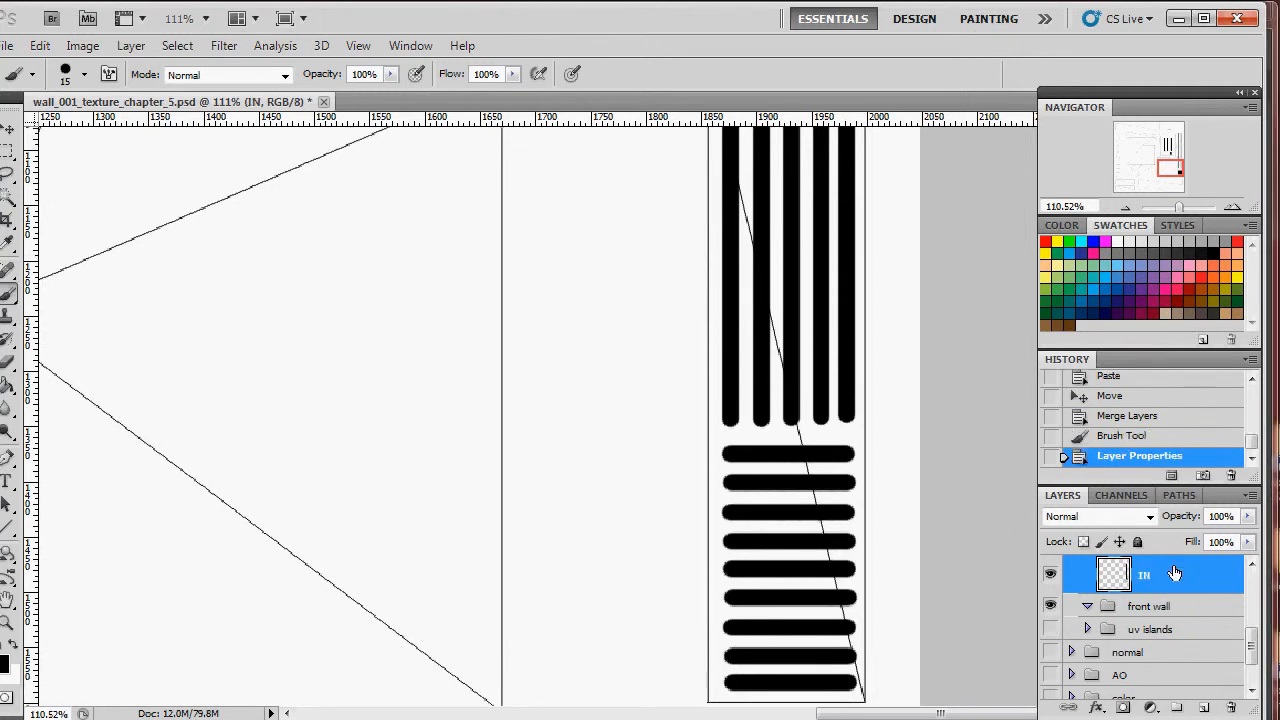
drag(1184, 204, 1173, 211)
scroll(777, 352, up, 4)
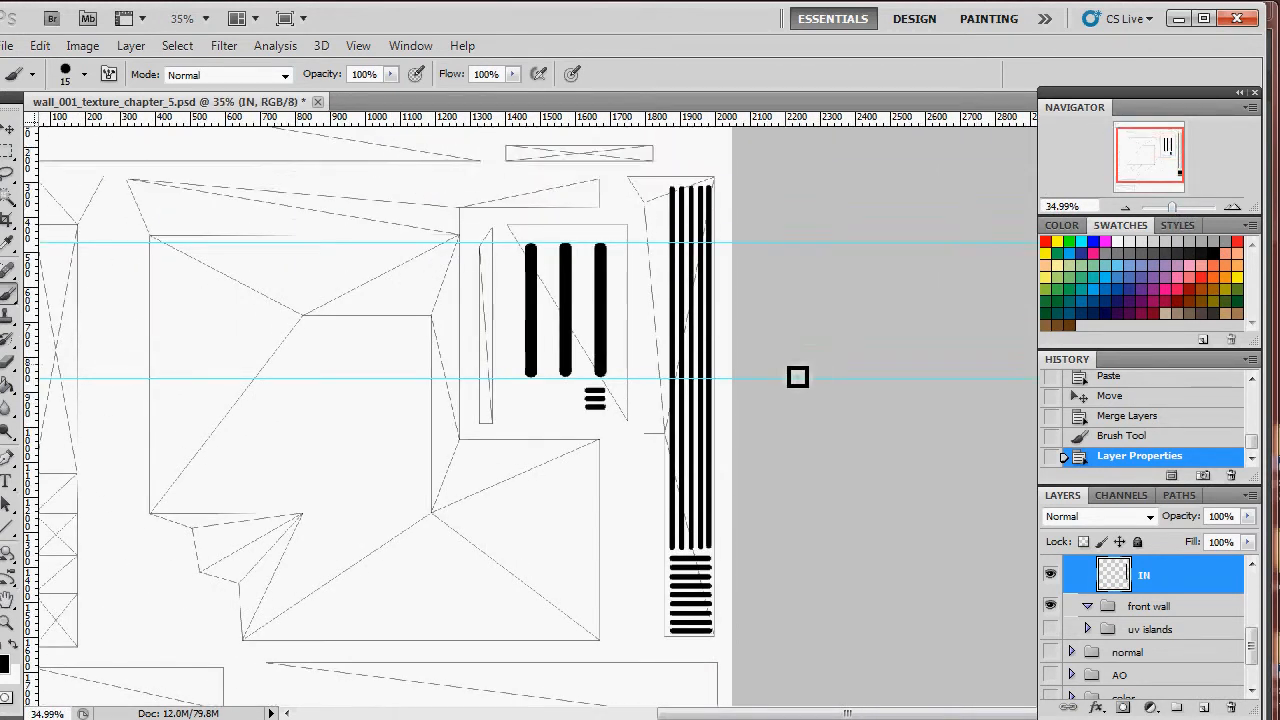
scroll(797, 374, down, 3)
scroll(1138, 617, up, 3)
click(1088, 624)
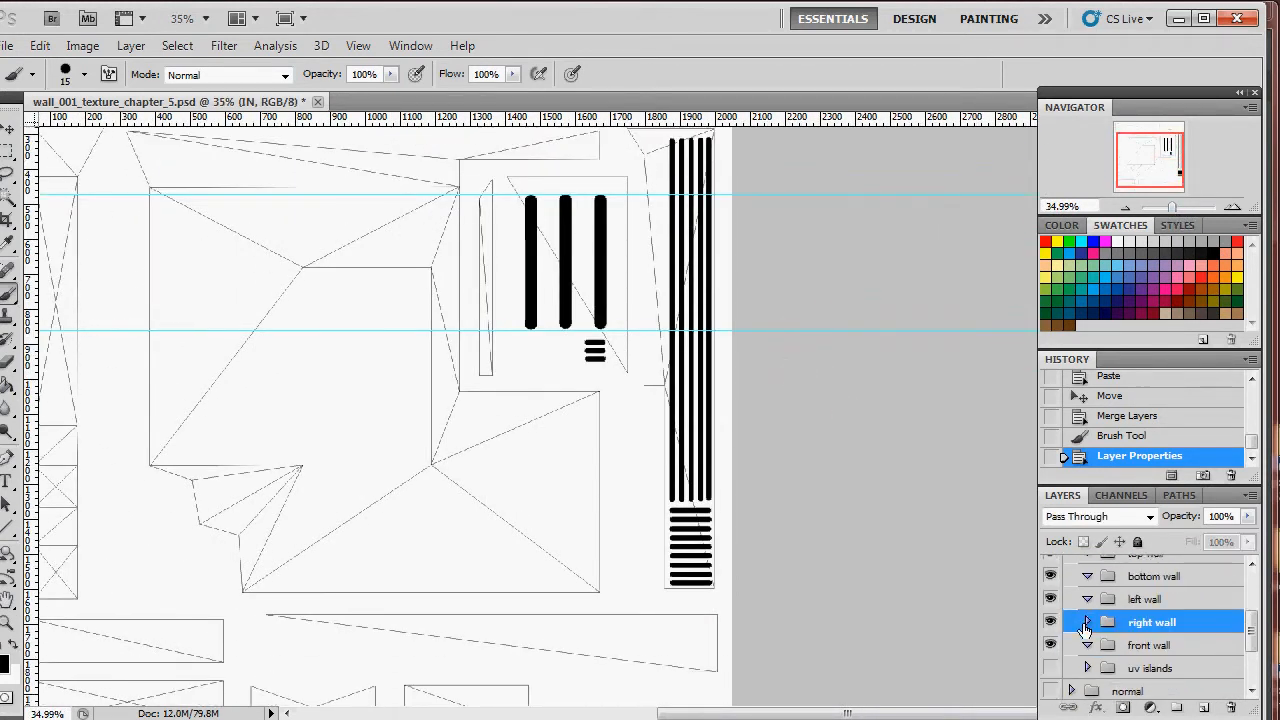
Examine the front wall's central opening in the concept sketch and compare it with the front wall's UV layout at 100% zoom.
key(alt+Tab)
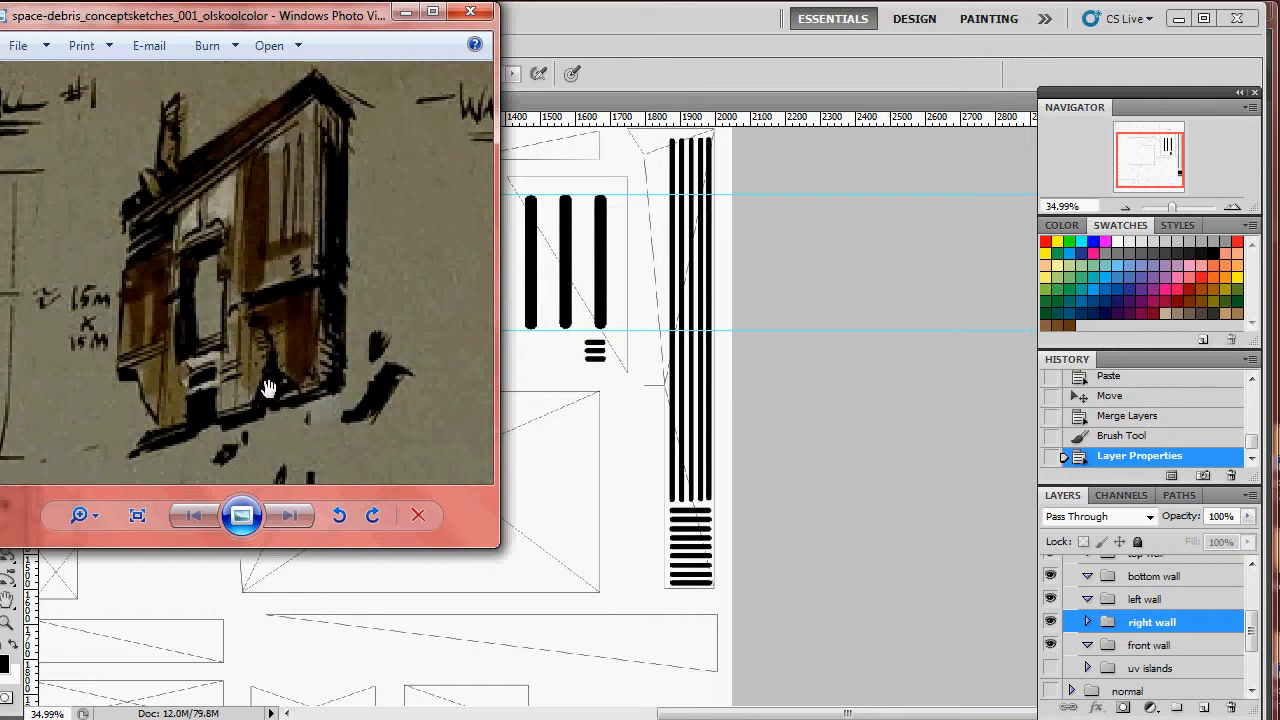
click(404, 12)
click(1156, 163)
drag(1156, 163, 1159, 161)
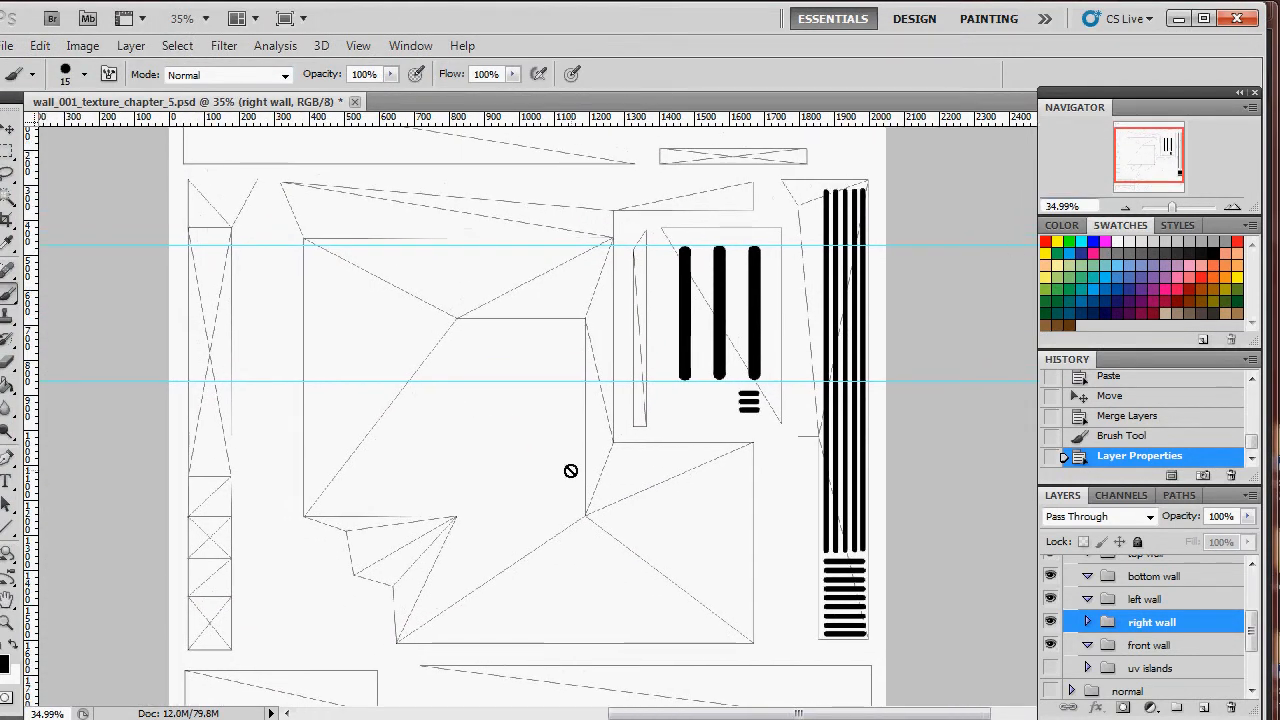
scroll(569, 457, down, 2)
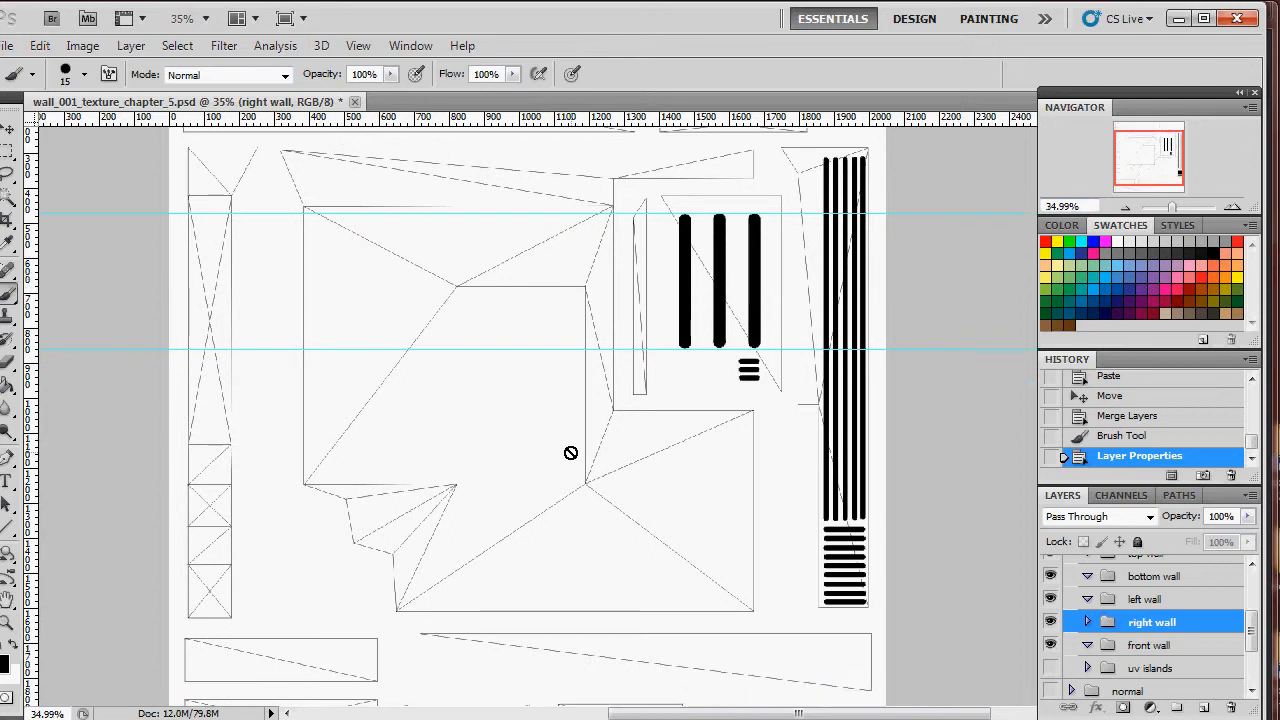
scroll(569, 451, up, 3)
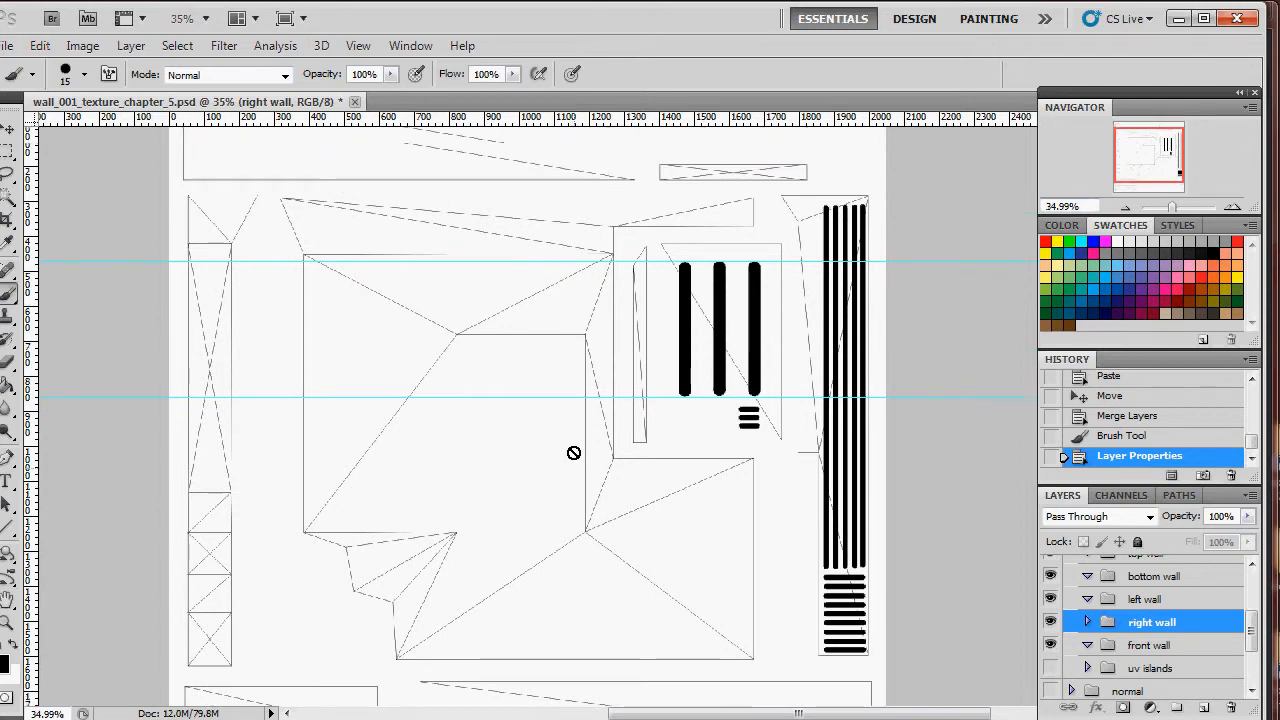
click(1095, 204)
text(100)
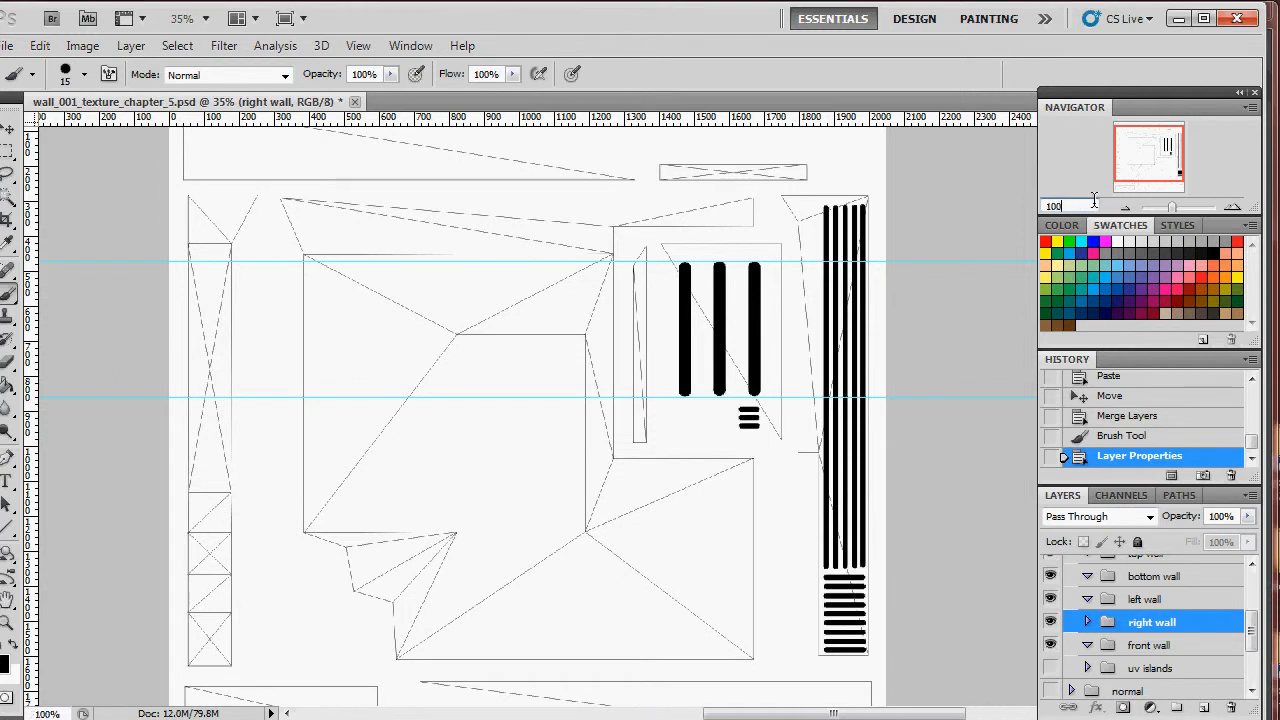
key(Return)
drag(1168, 152, 1149, 155)
scroll(397, 355, up, 3)
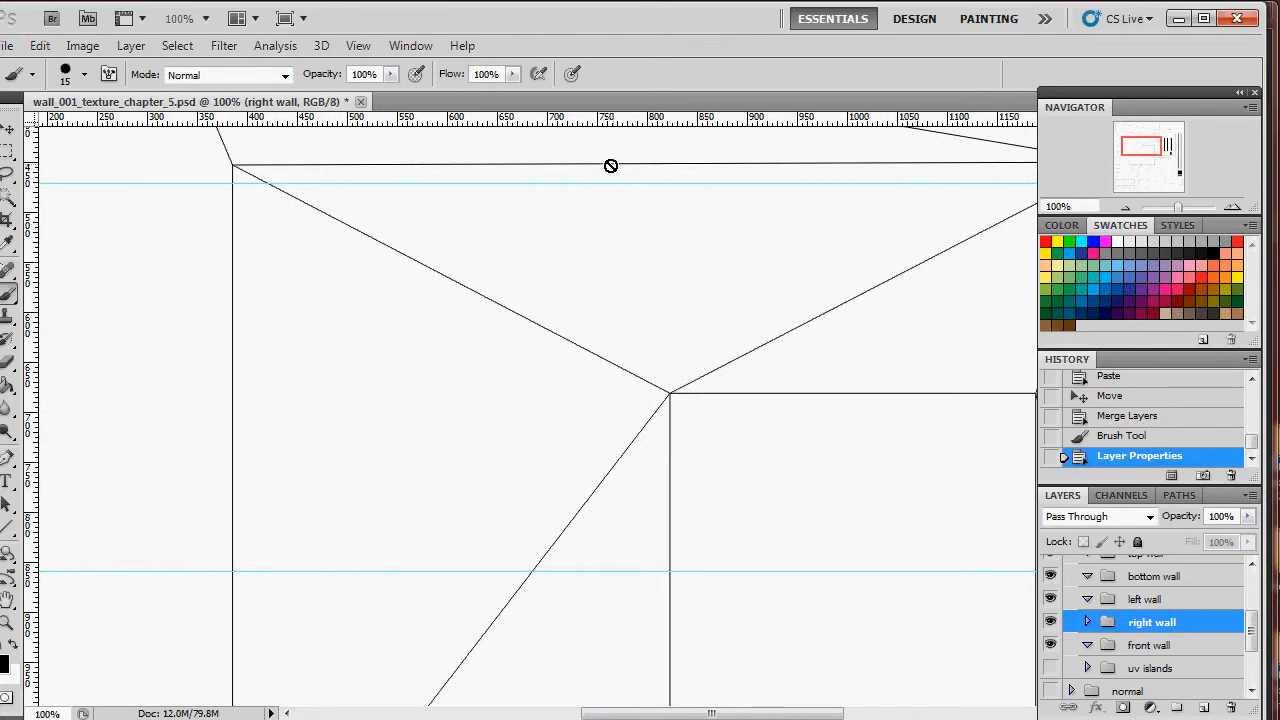
drag(1138, 148, 1143, 161)
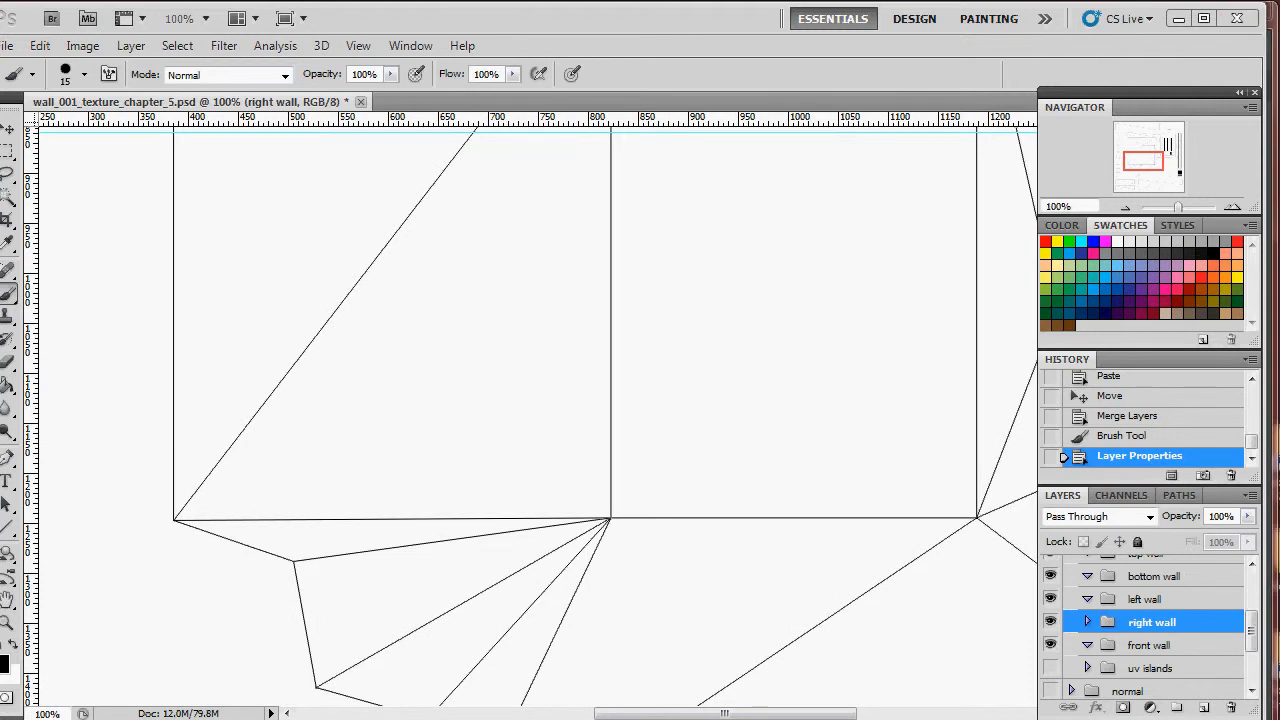
key(alt+Tab)
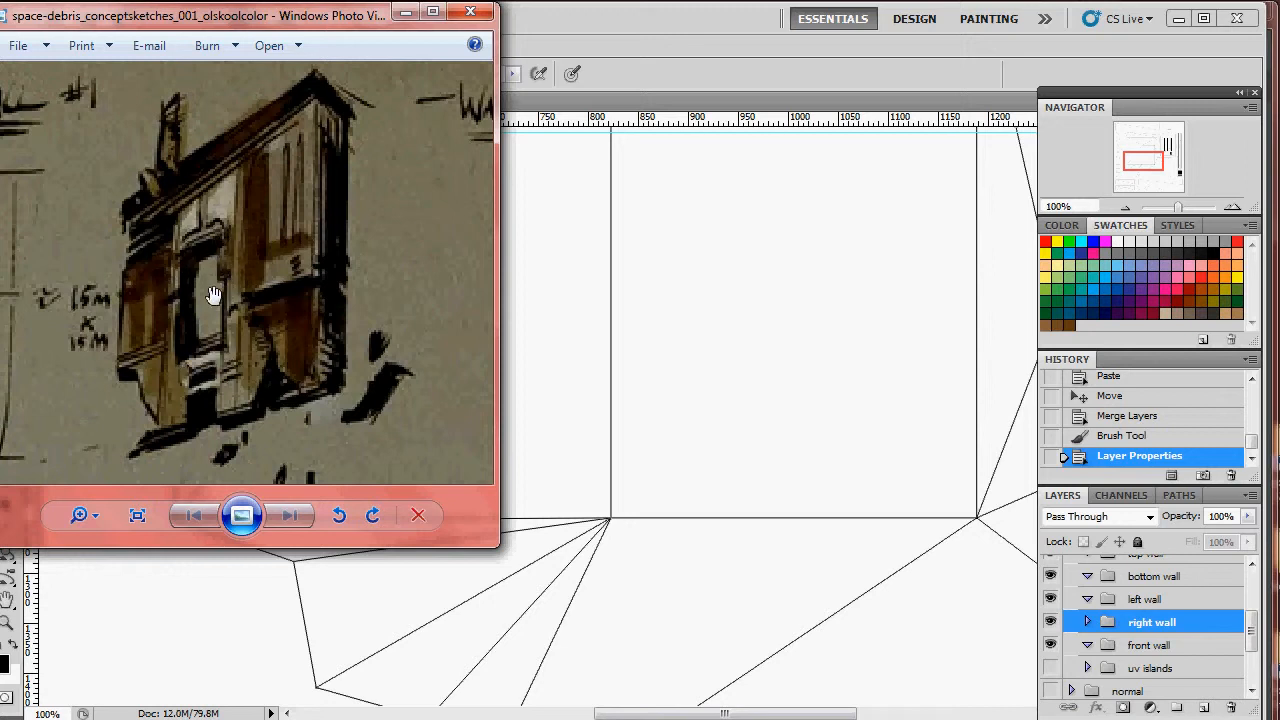
click(406, 11)
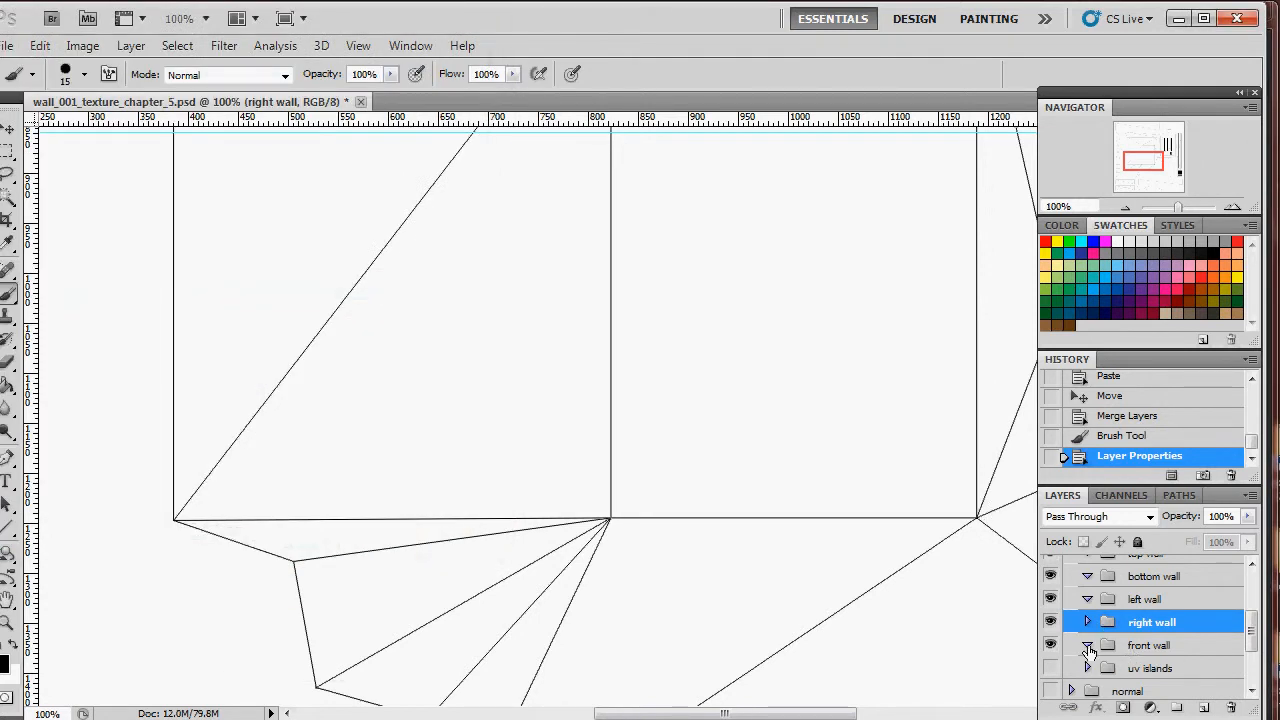
Add a new layer in the front wall group and paint a straight black 20 px stroke along the central opening's lower edge.
click(1113, 648)
click(1205, 708)
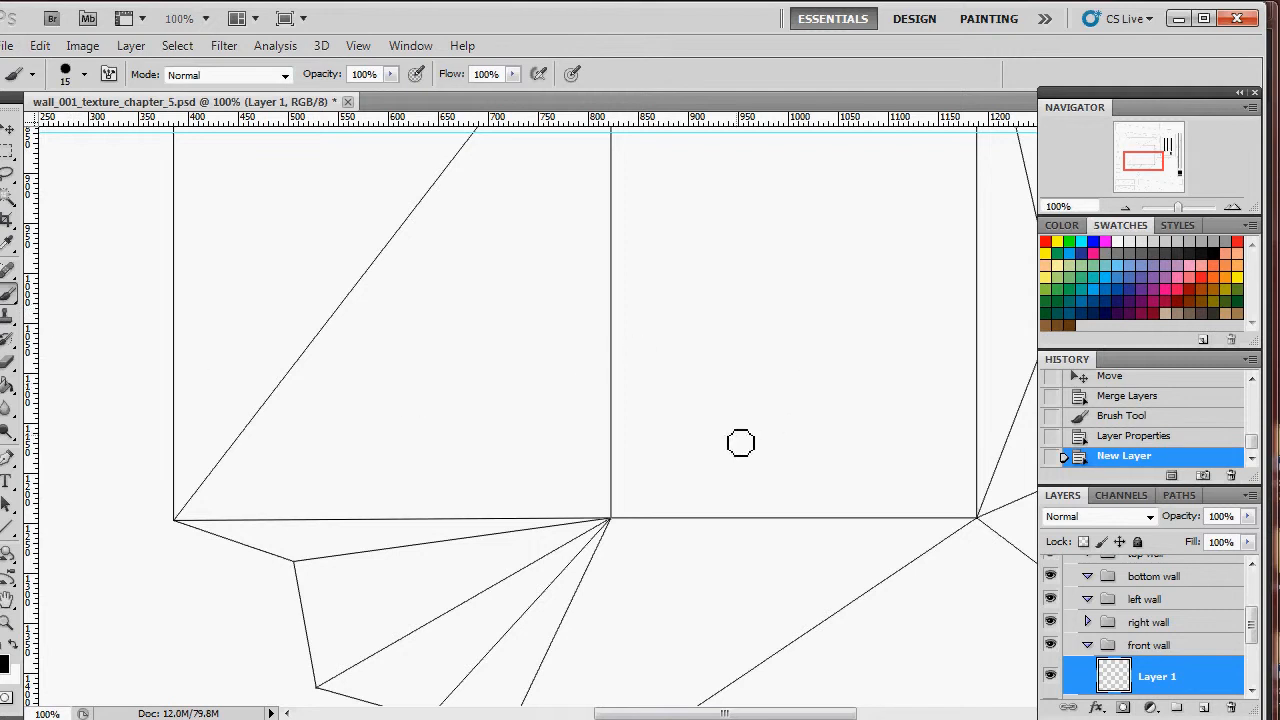
key(bracketleft)
key(bracketright)
drag(611, 517, 979, 519)
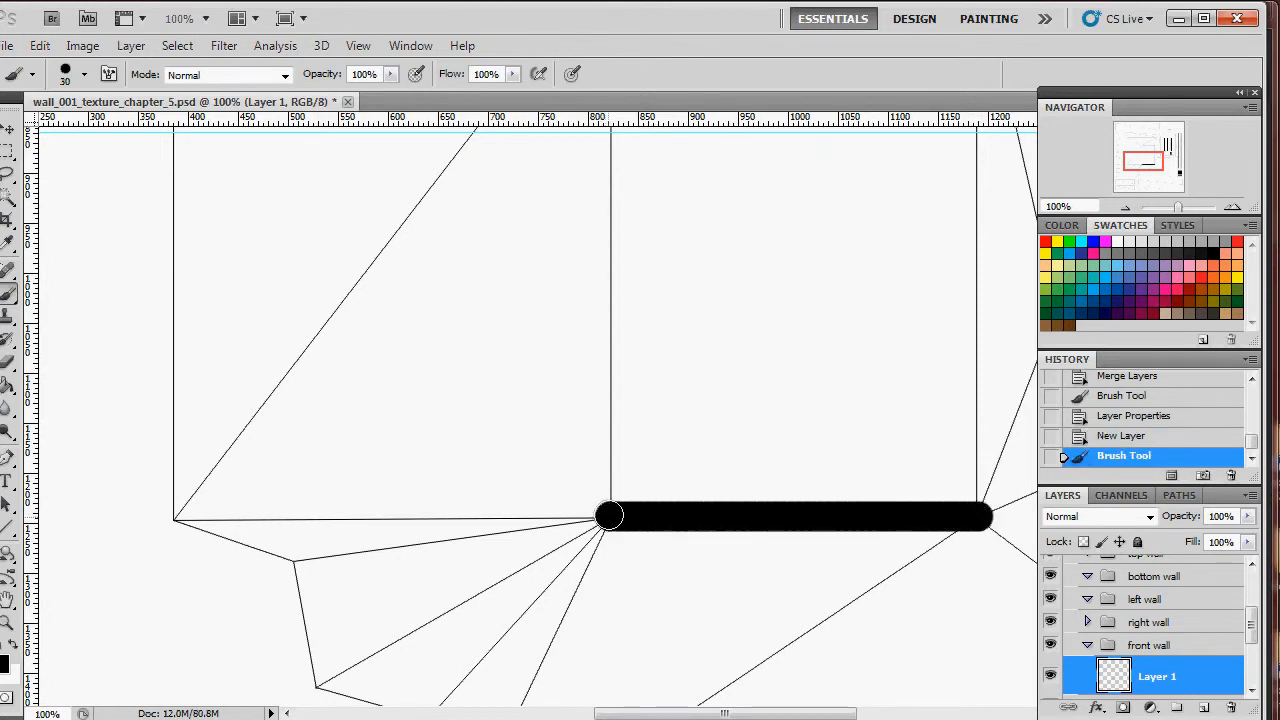
key(ctrl+z)
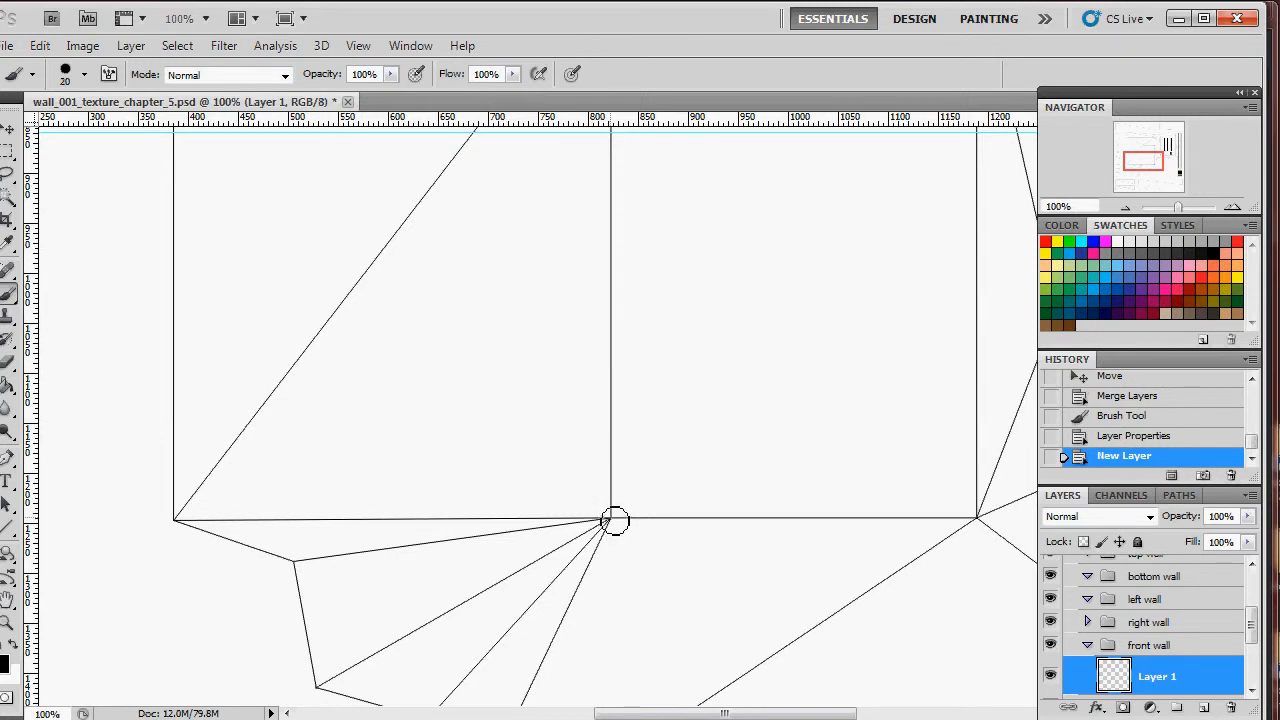
drag(615, 520, 982, 524)
Paint a straight vertical 20 px stroke along the opening's left edge, from the bottom stroke up to the upper-left corner.
scroll(660, 489, up, 3)
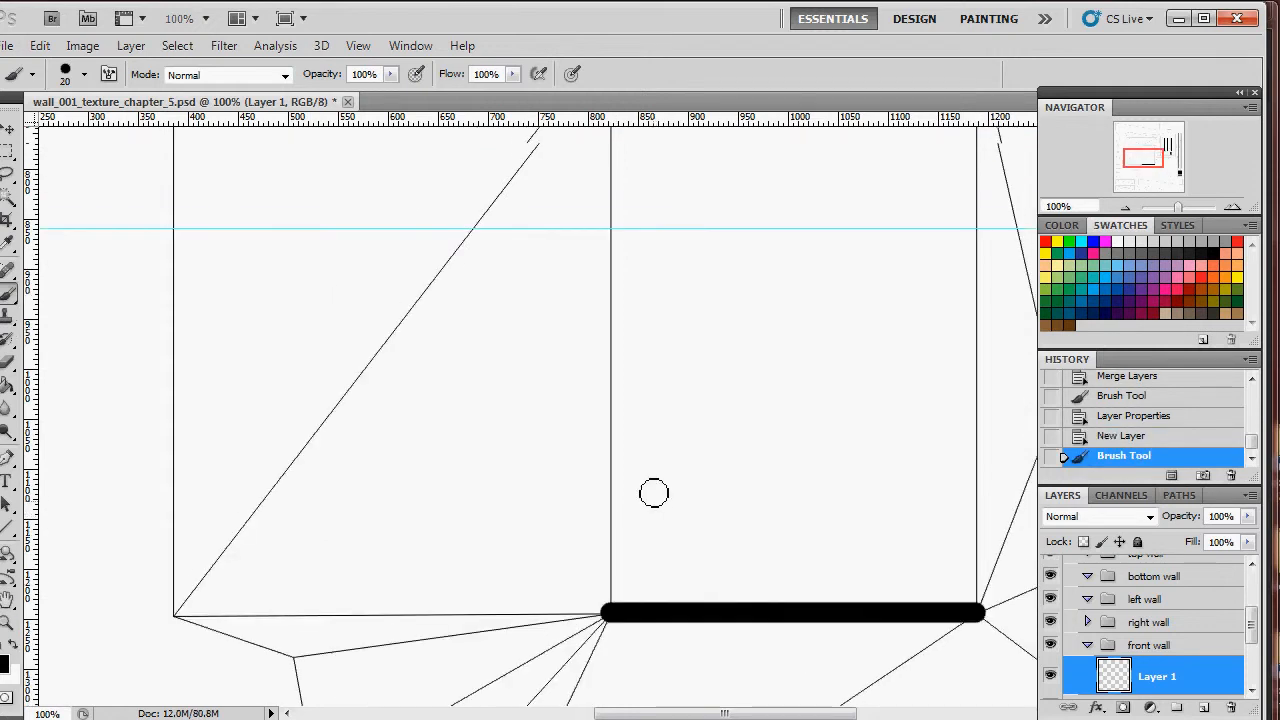
mouse_move(610, 612)
mouse_down()
mouse_move(684, 375)
mouse_move(697, 160)
mouse_up()
scroll(649, 329, up, 6)
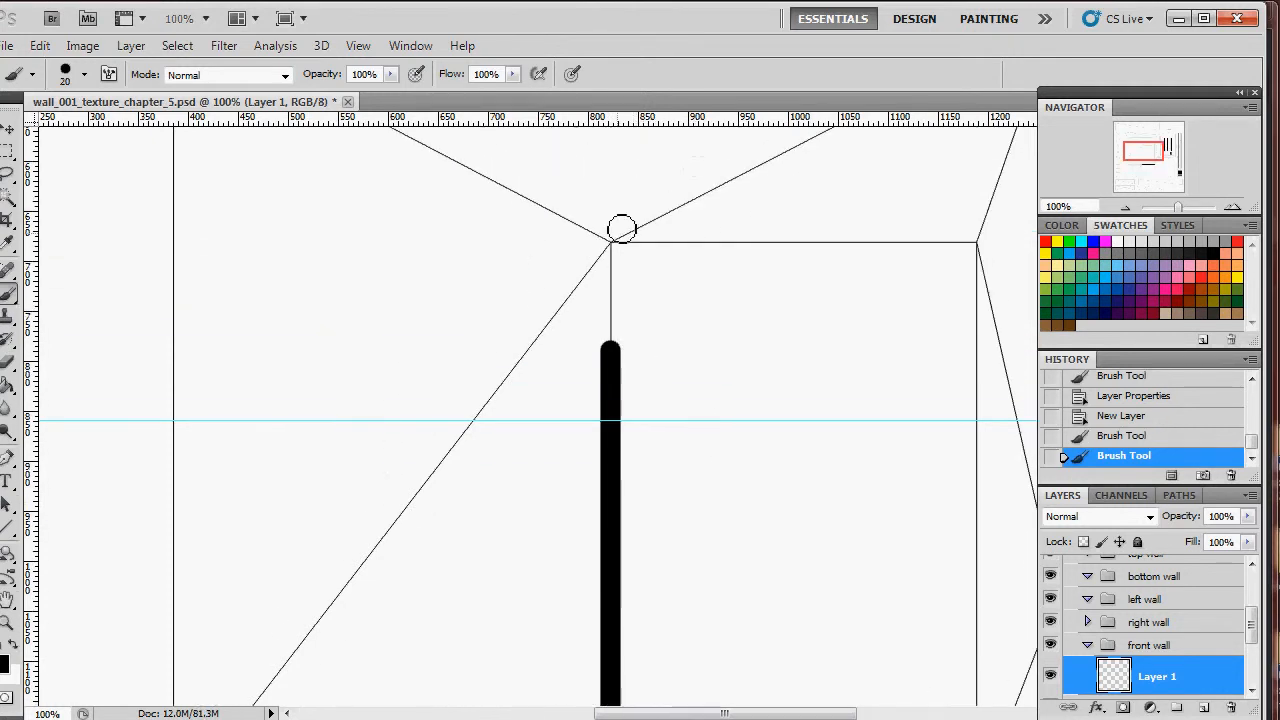
shift+click(616, 249)
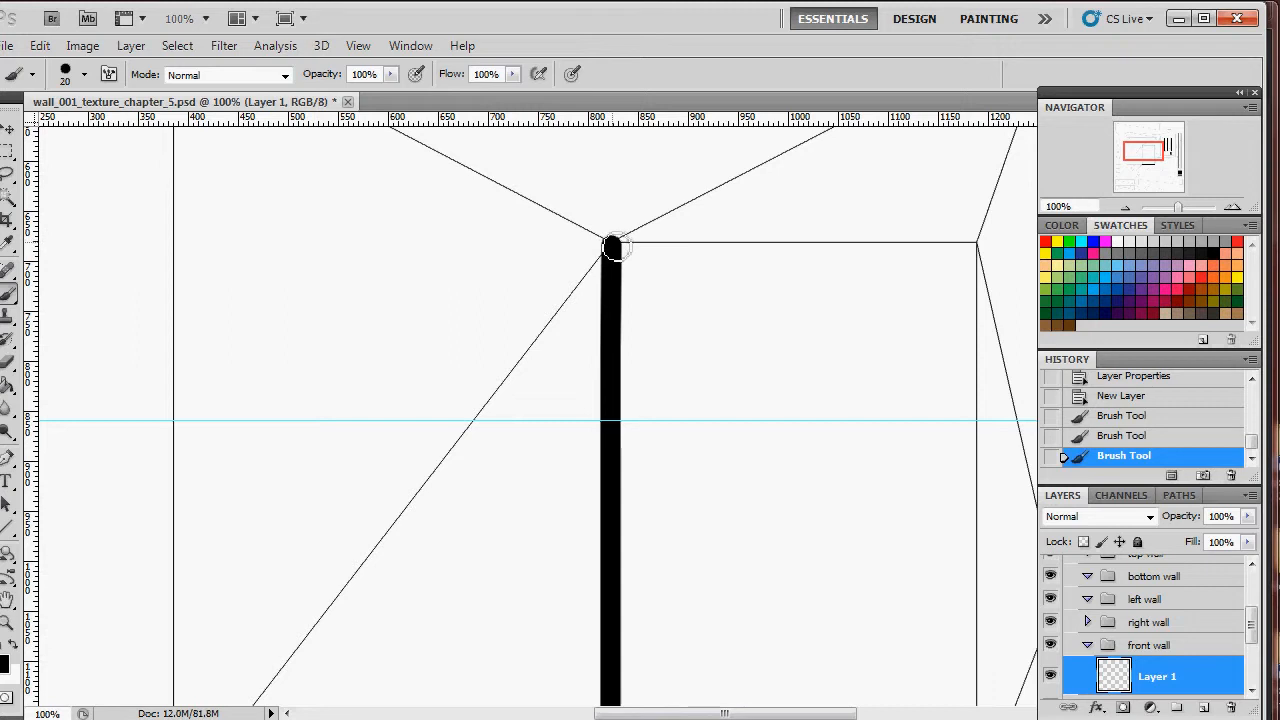
Try painting straight 20 px strokes along the opening's top edge and down its right edge to the lower-right corner.
drag(612, 248, 988, 244)
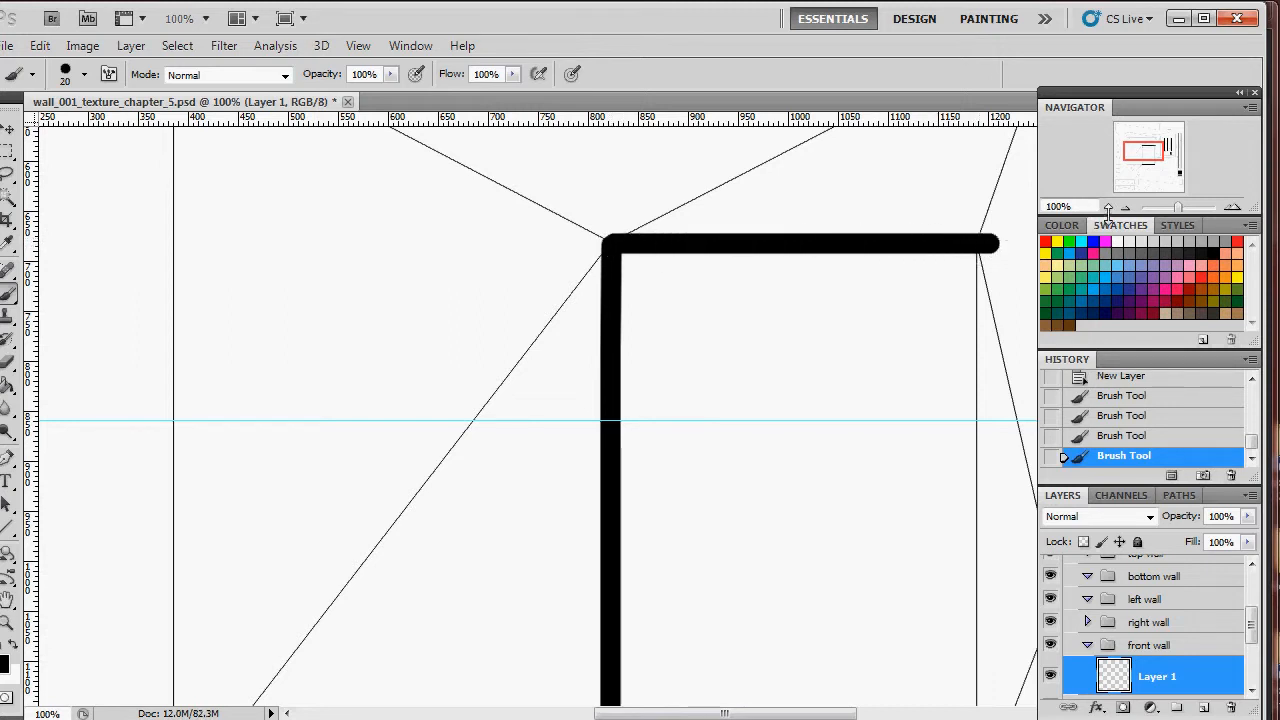
drag(720, 713, 763, 713)
drag(810, 245, 803, 677)
scroll(832, 551, down, 2)
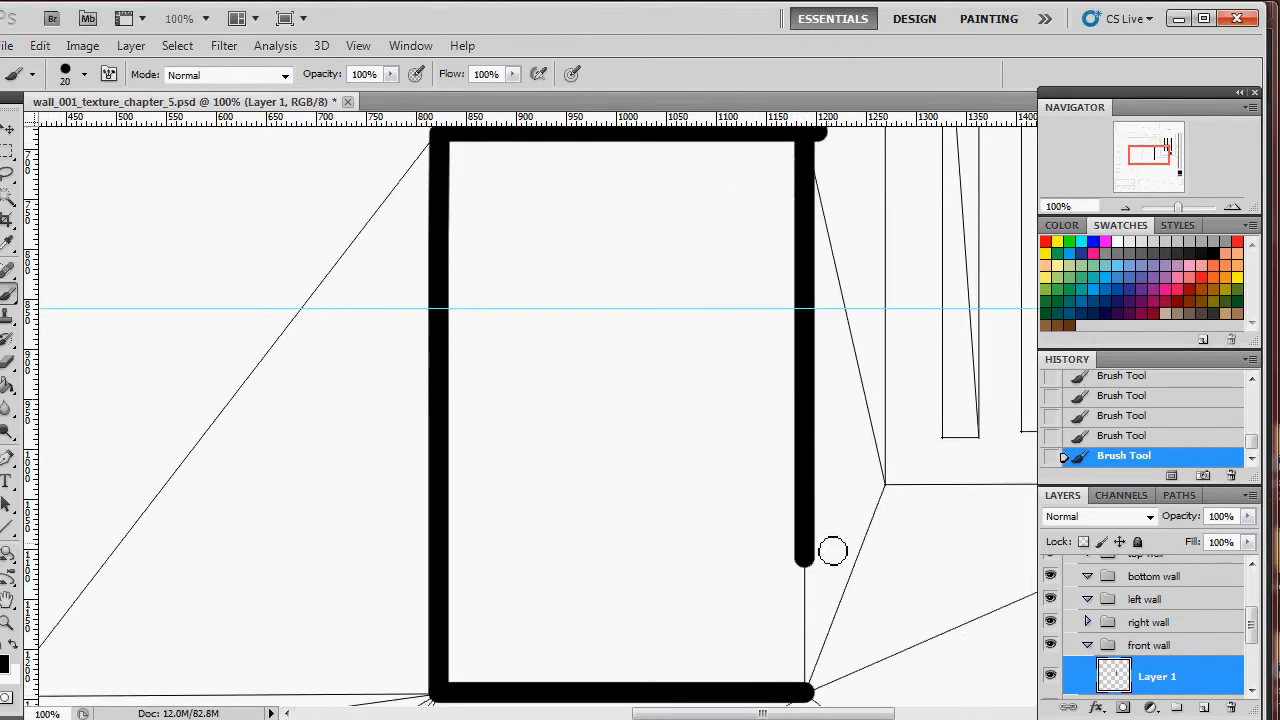
scroll(832, 551, down, 2)
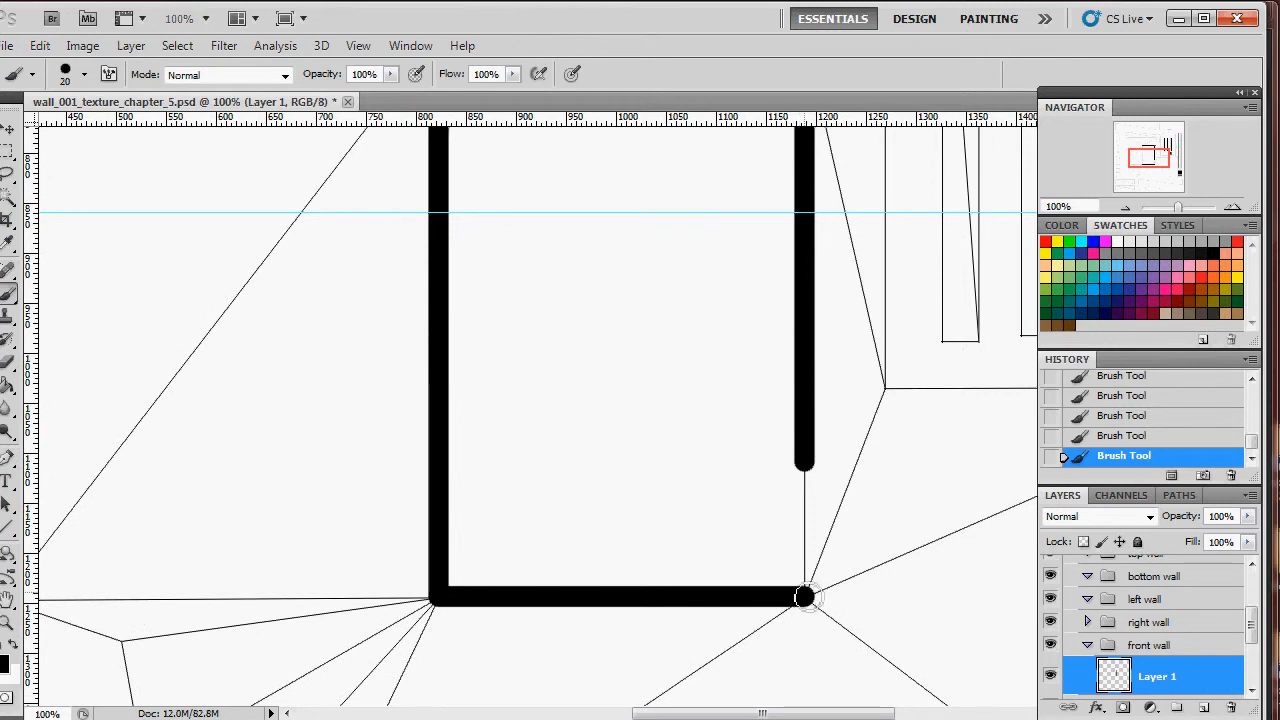
shift+click(805, 597)
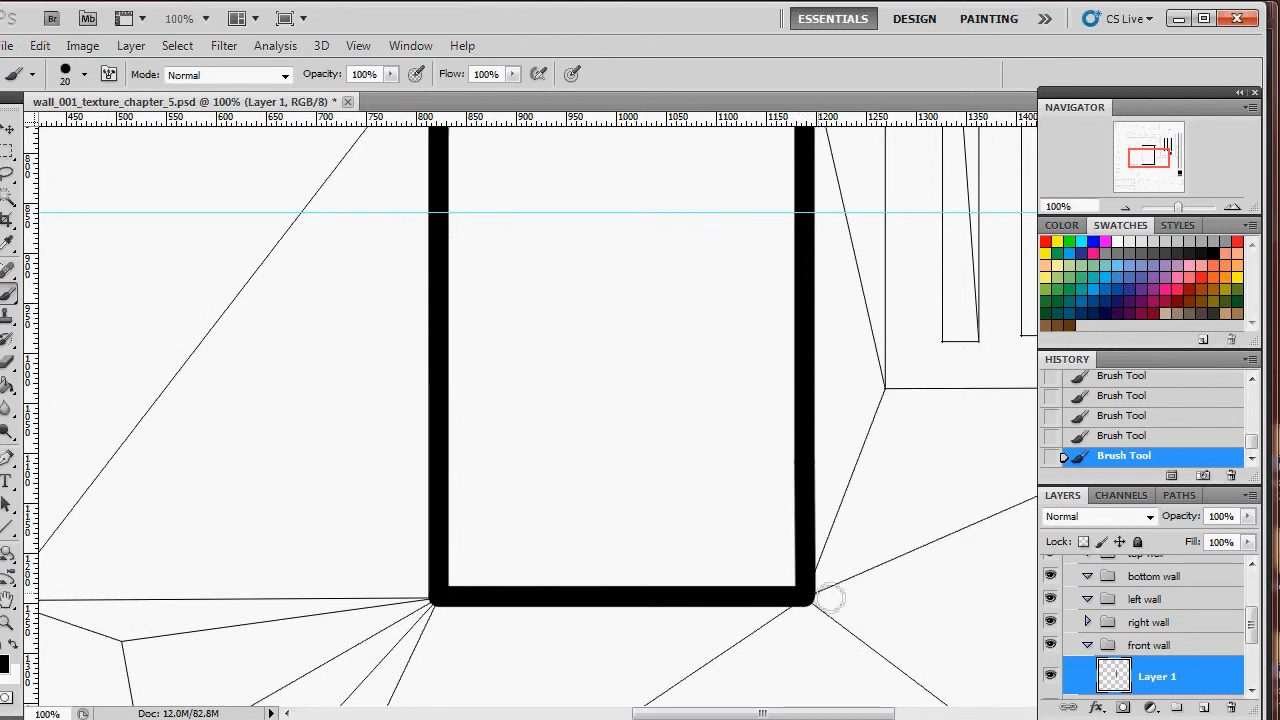
Select the part of the top stroke overhanging the opening's upper-right corner, clear it, and deselect.
scroll(906, 523, up, 4)
key(m)
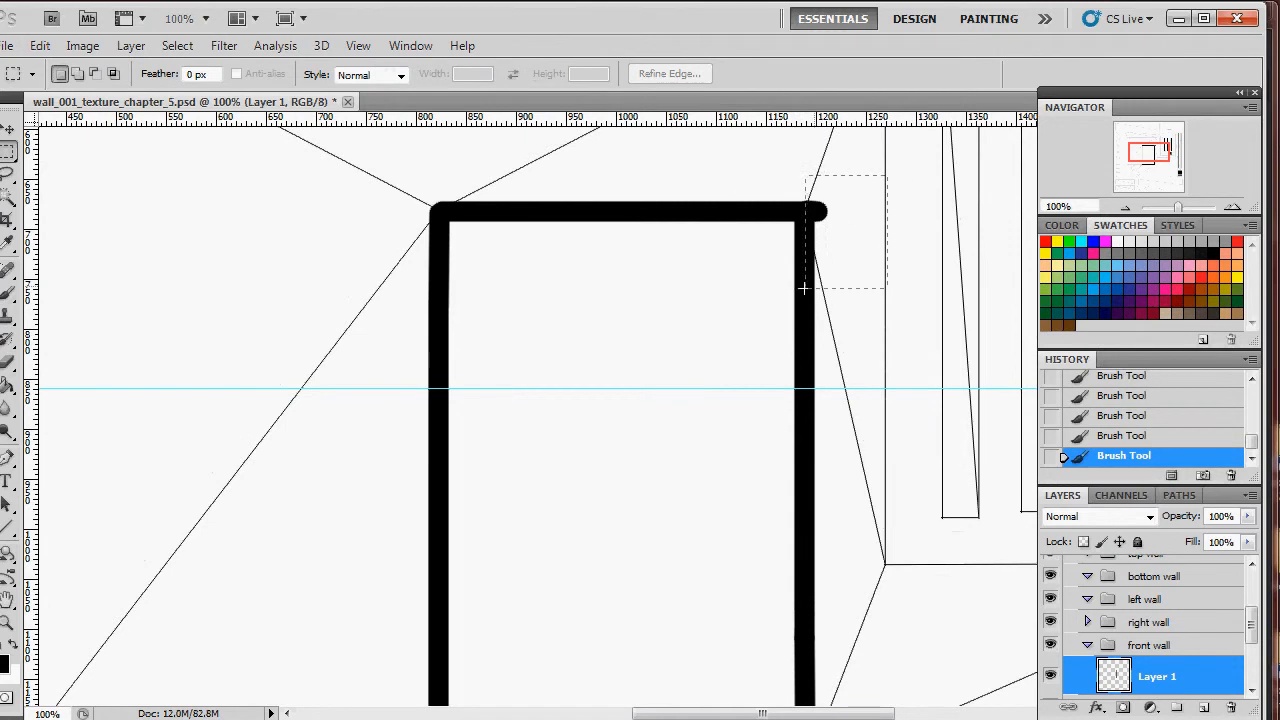
drag(815, 280, 814, 283)
key(Delete)
key(ctrl+z)
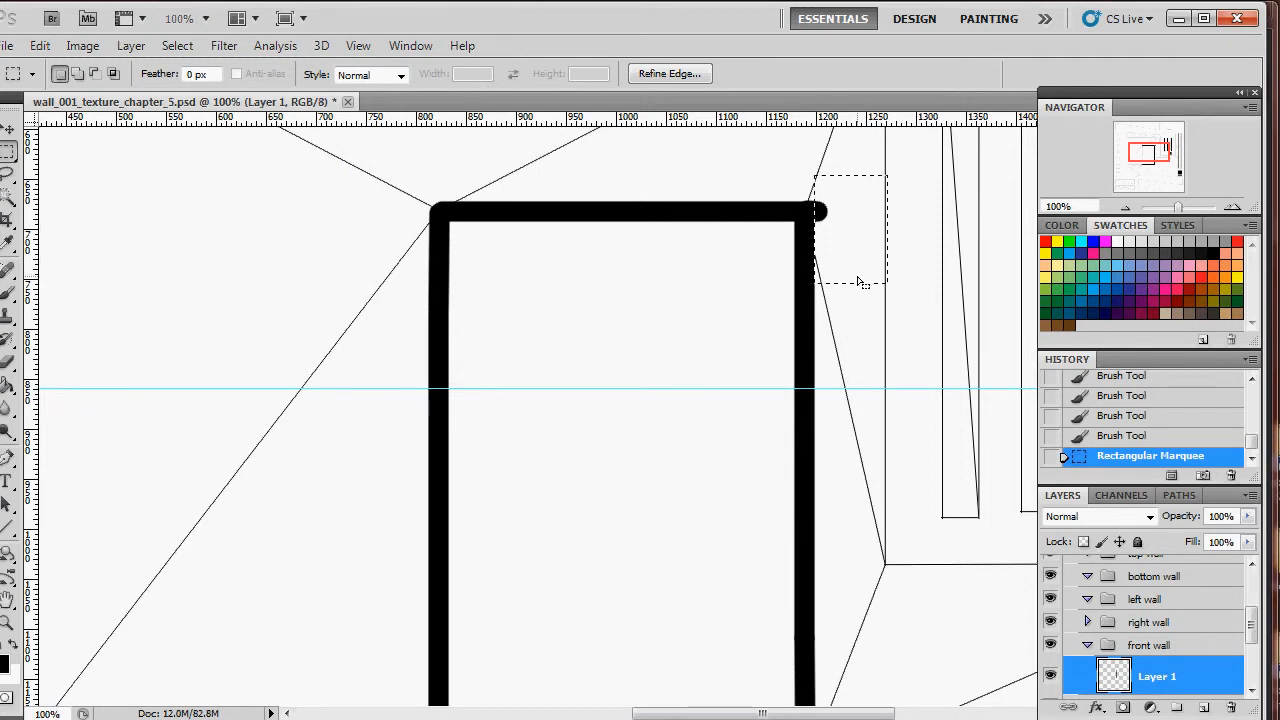
key(Delete)
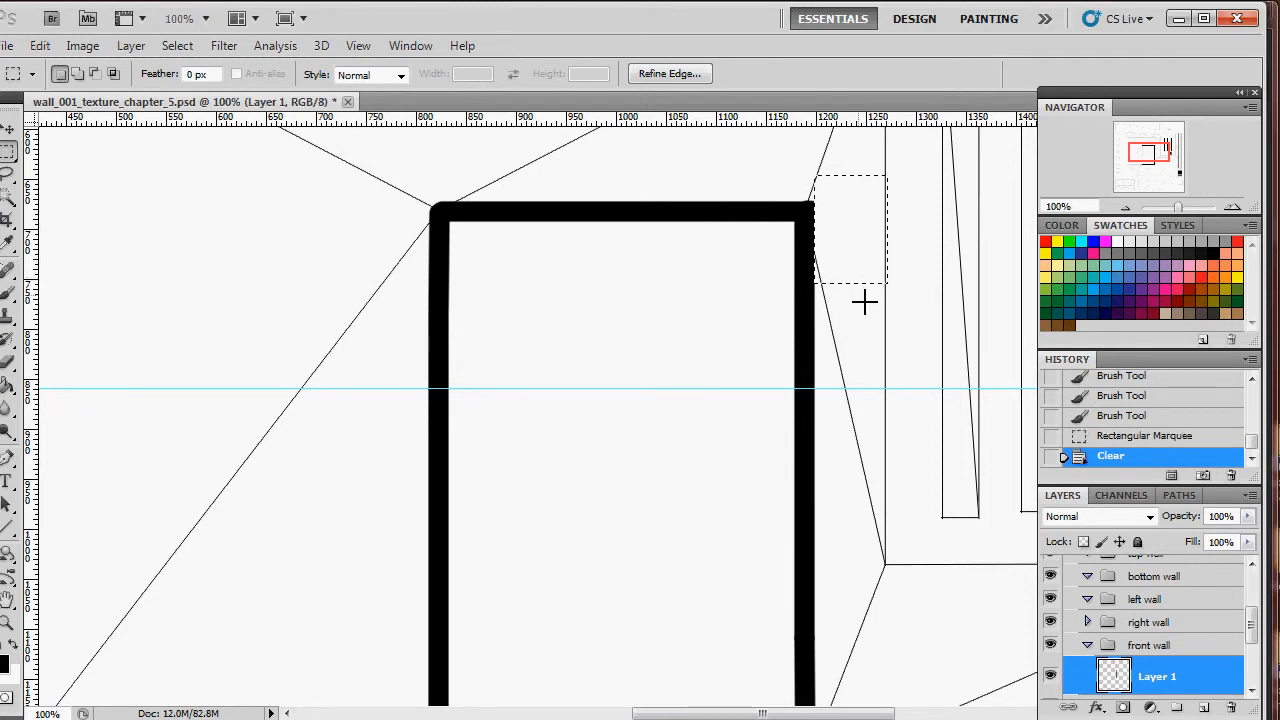
key(ctrl+d)
Step back in the history to before the opening's top and right strokes, keeping the bottom and left ones.
scroll(790, 248, down, 5)
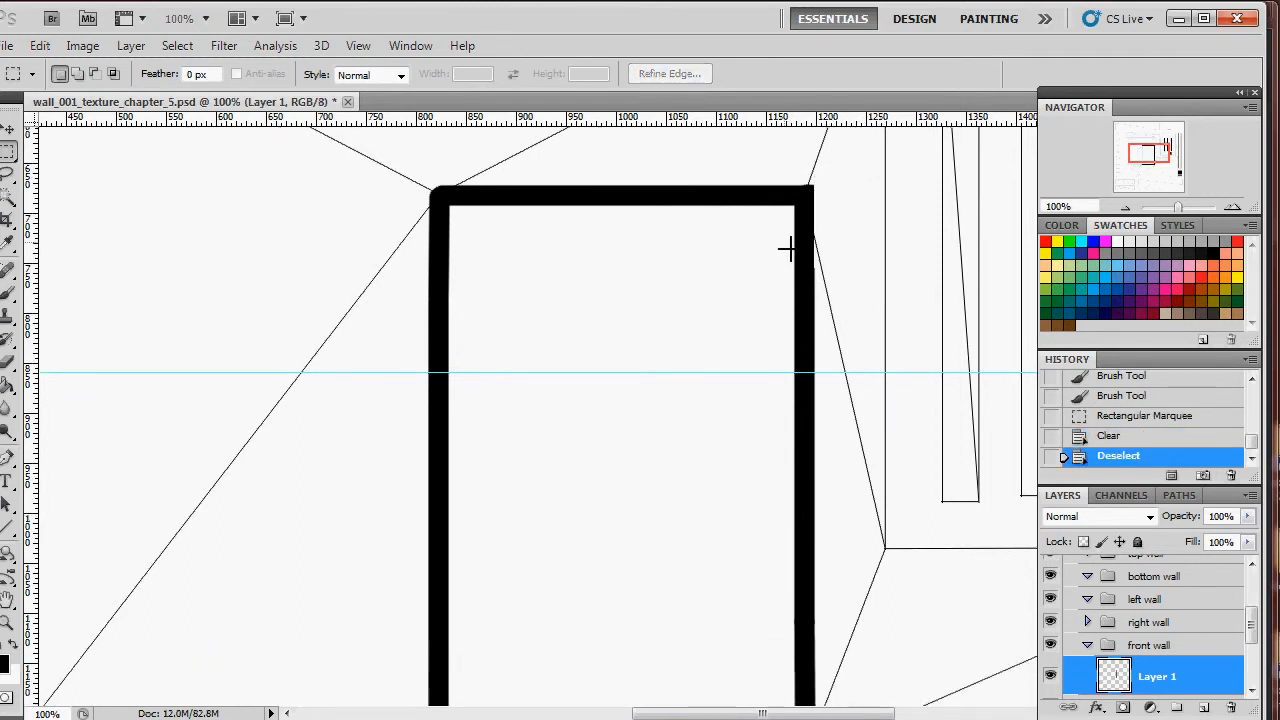
scroll(789, 291, up, 4)
scroll(779, 293, up, 2)
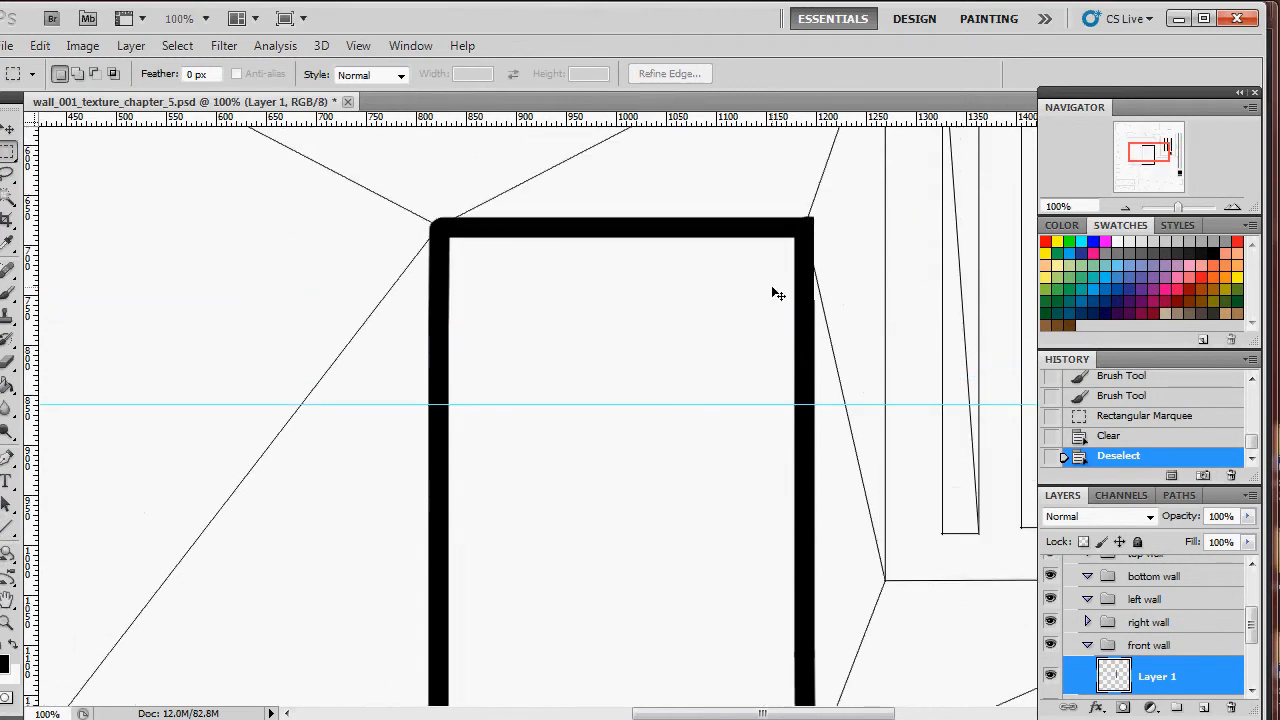
key(ctrl+z)
click(1121, 415)
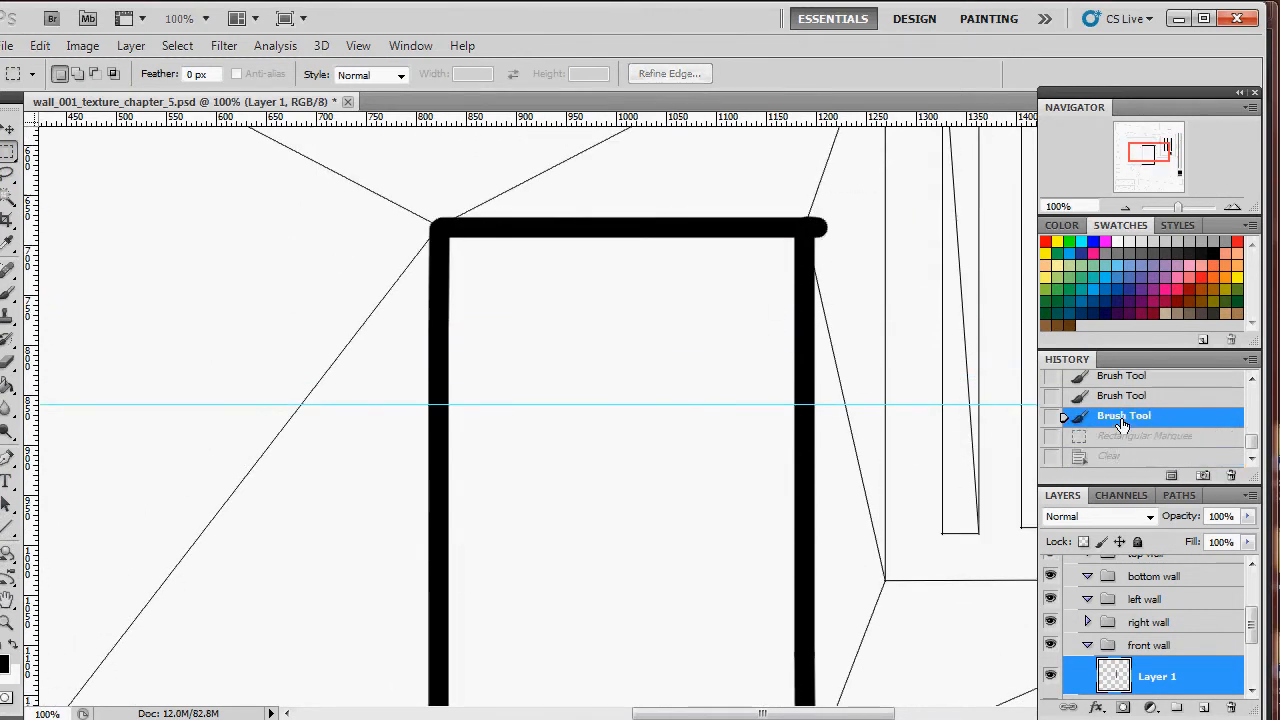
scroll(1123, 425, up, 1)
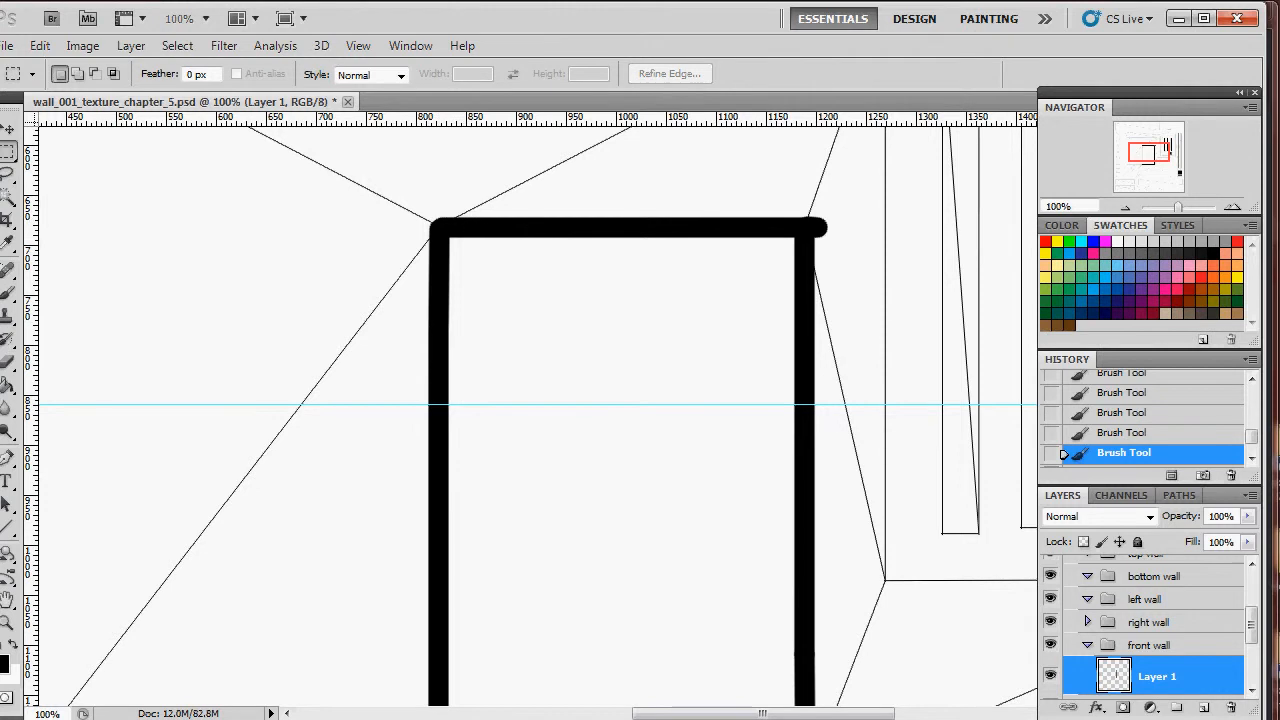
click(1150, 436)
click(1135, 415)
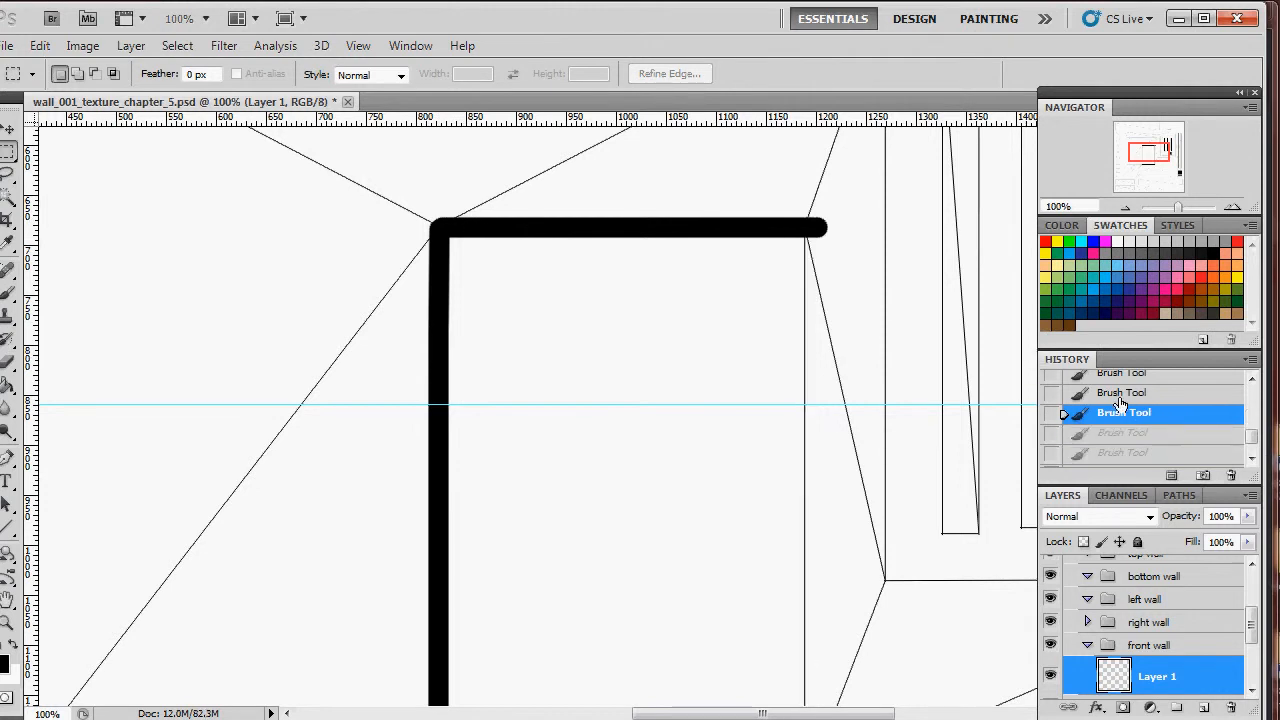
click(1121, 393)
Repaint the opening's top and right edges with straight 20 px strokes ending exactly at the corners, closing the rectangular frame.
key(b)
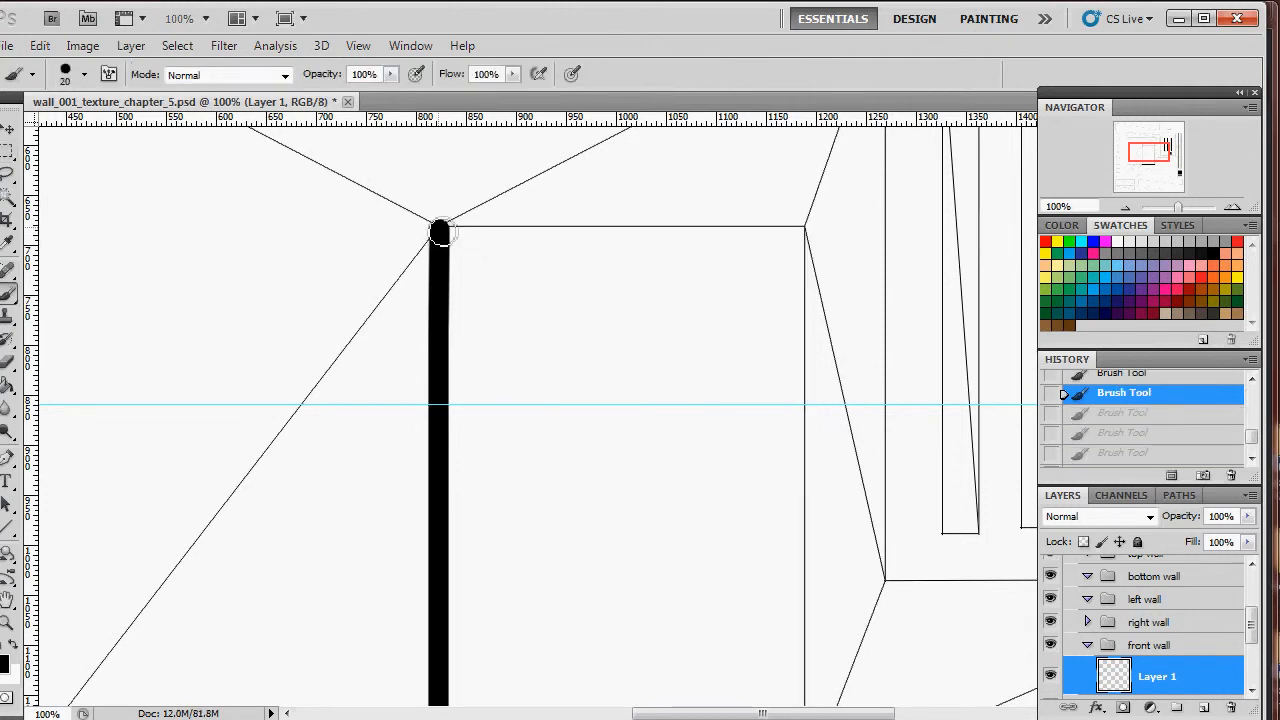
drag(440, 234, 808, 234)
scroll(820, 271, down, 1)
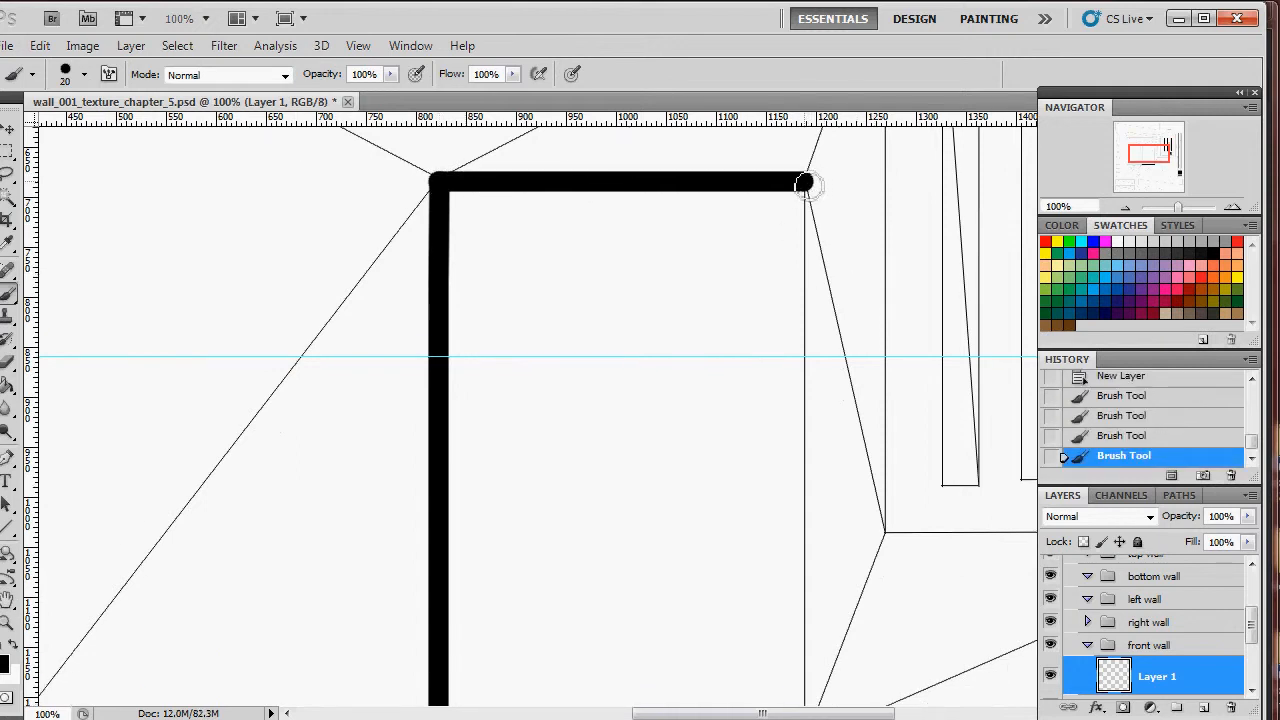
drag(808, 184, 825, 668)
scroll(829, 609, down, 4)
click(803, 566)
drag(803, 566, 805, 495)
scroll(709, 514, up, 5)
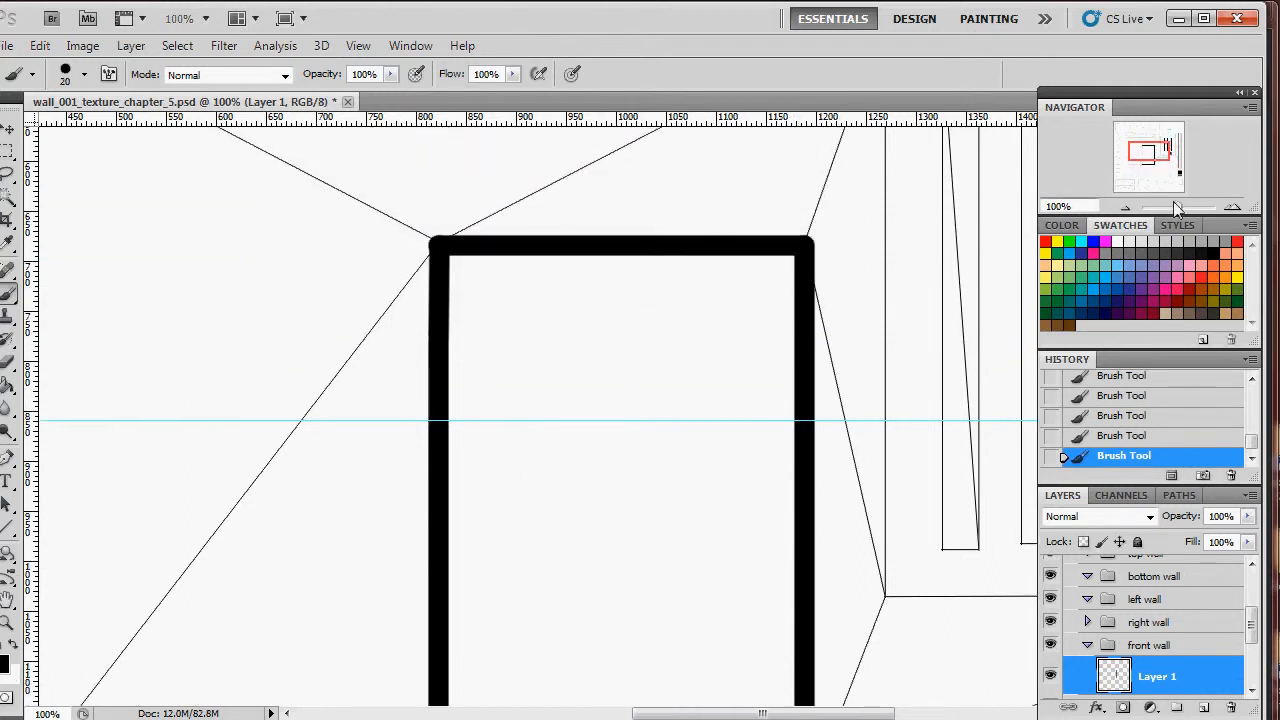
drag(1179, 209, 1174, 209)
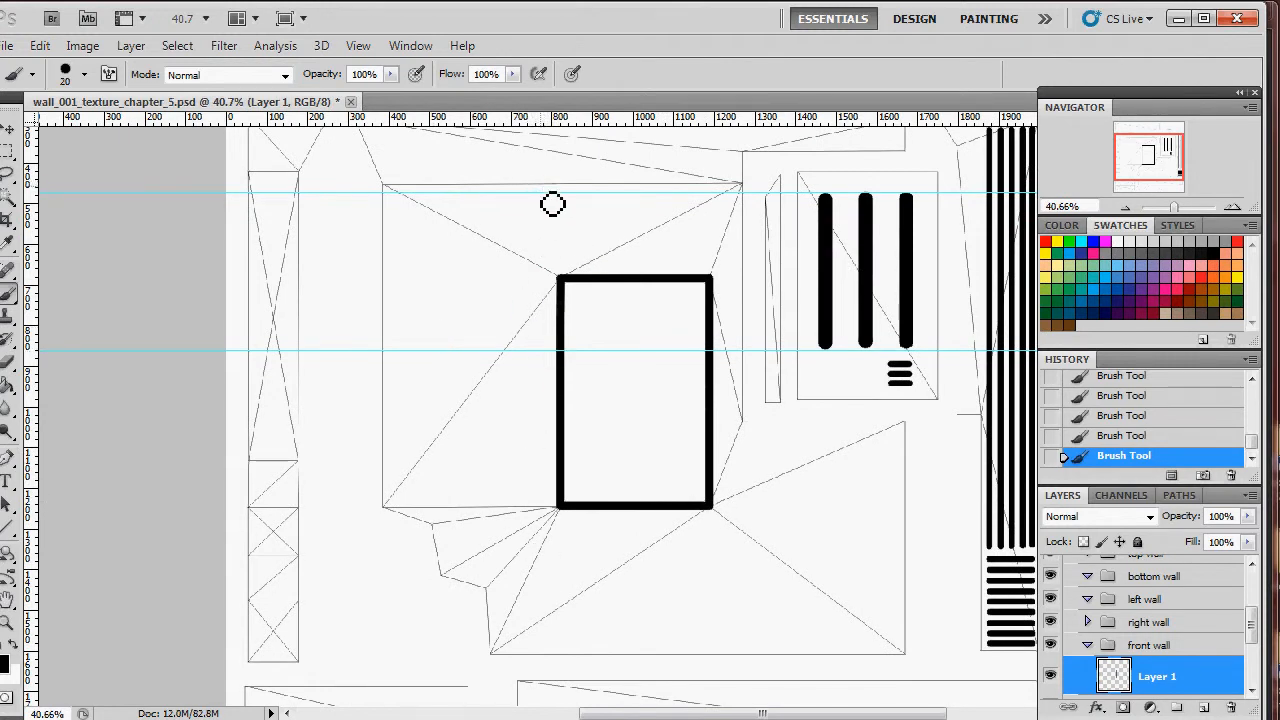
scroll(546, 192, up, 2)
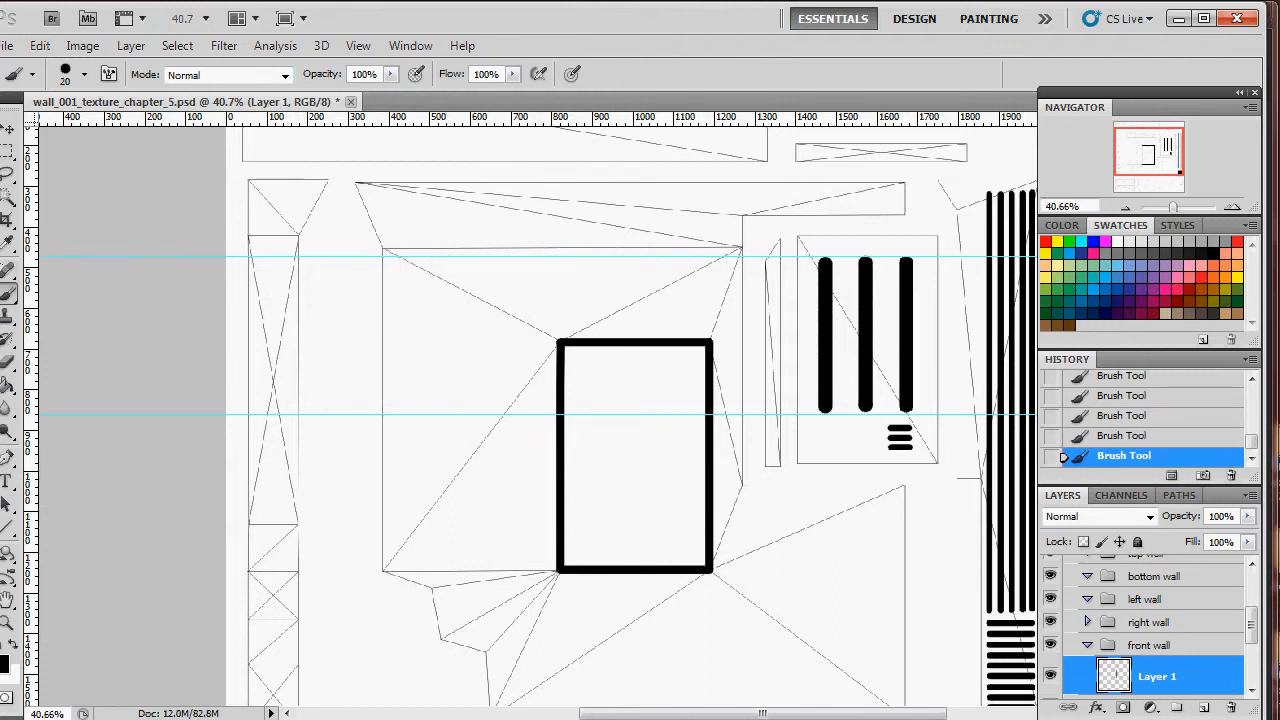
key(alt+Tab)
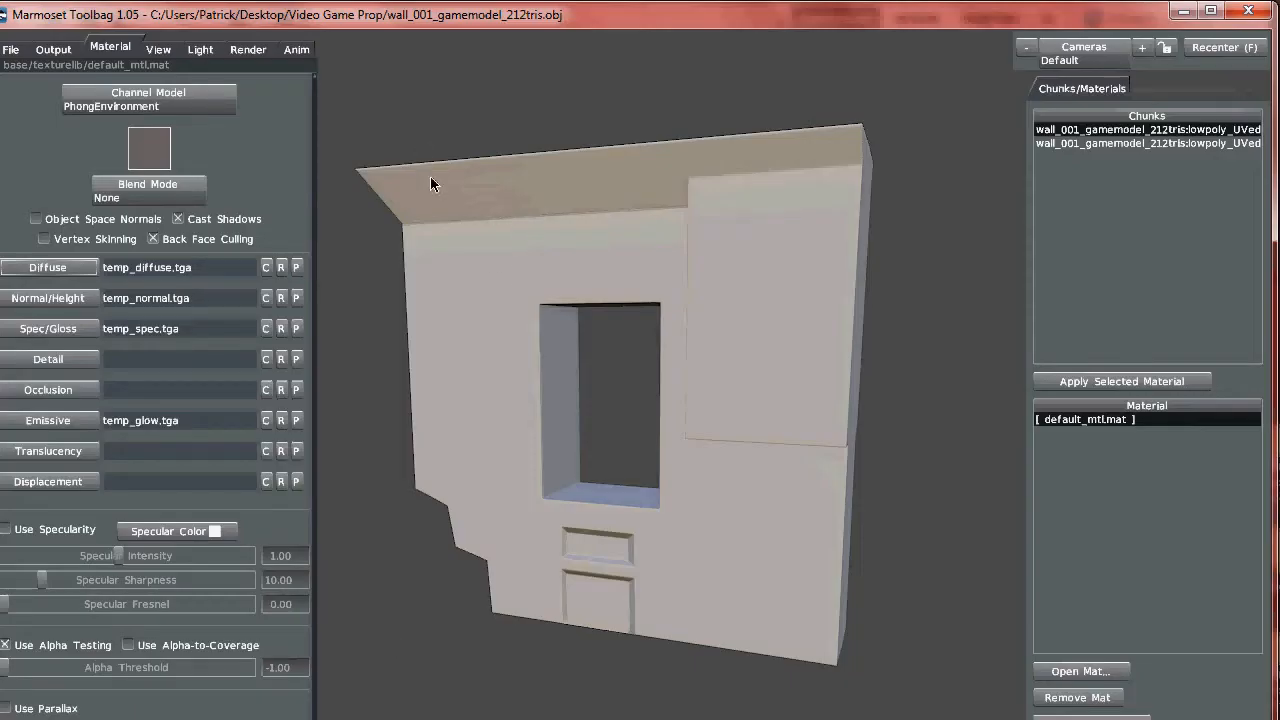
key(alt+Tab)
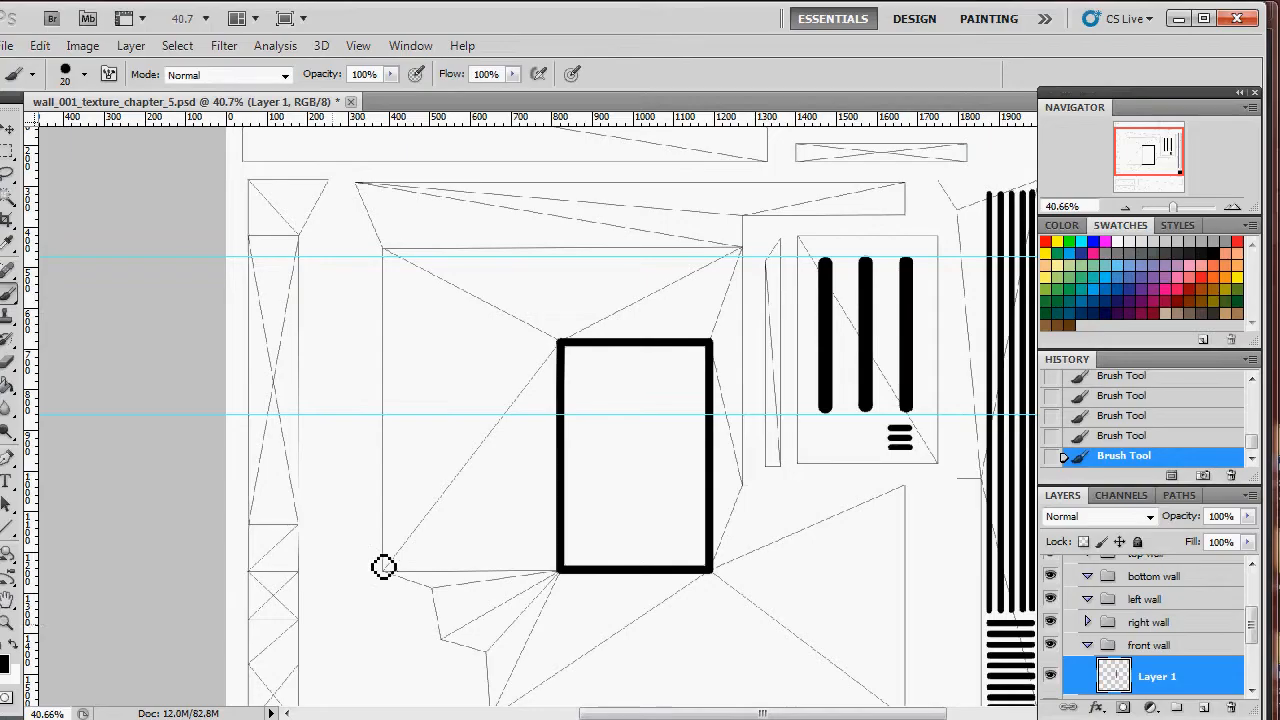
shift+click(551, 257)
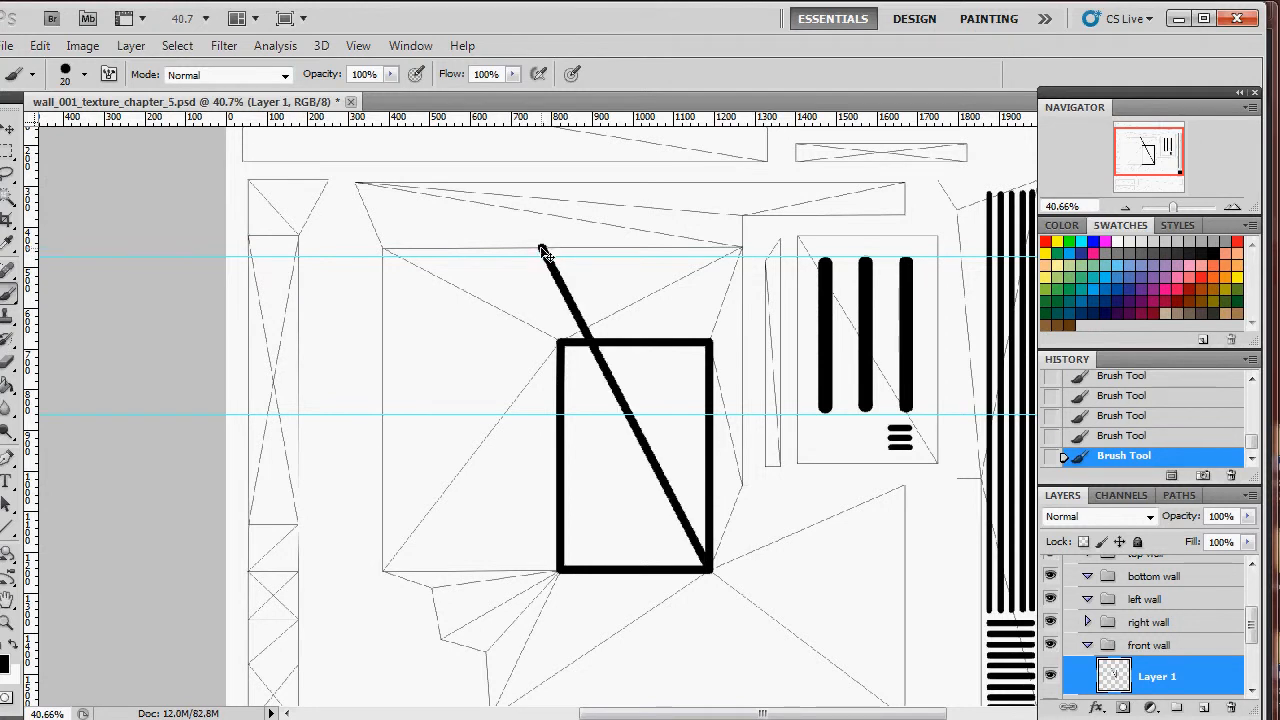
key(ctrl+z)
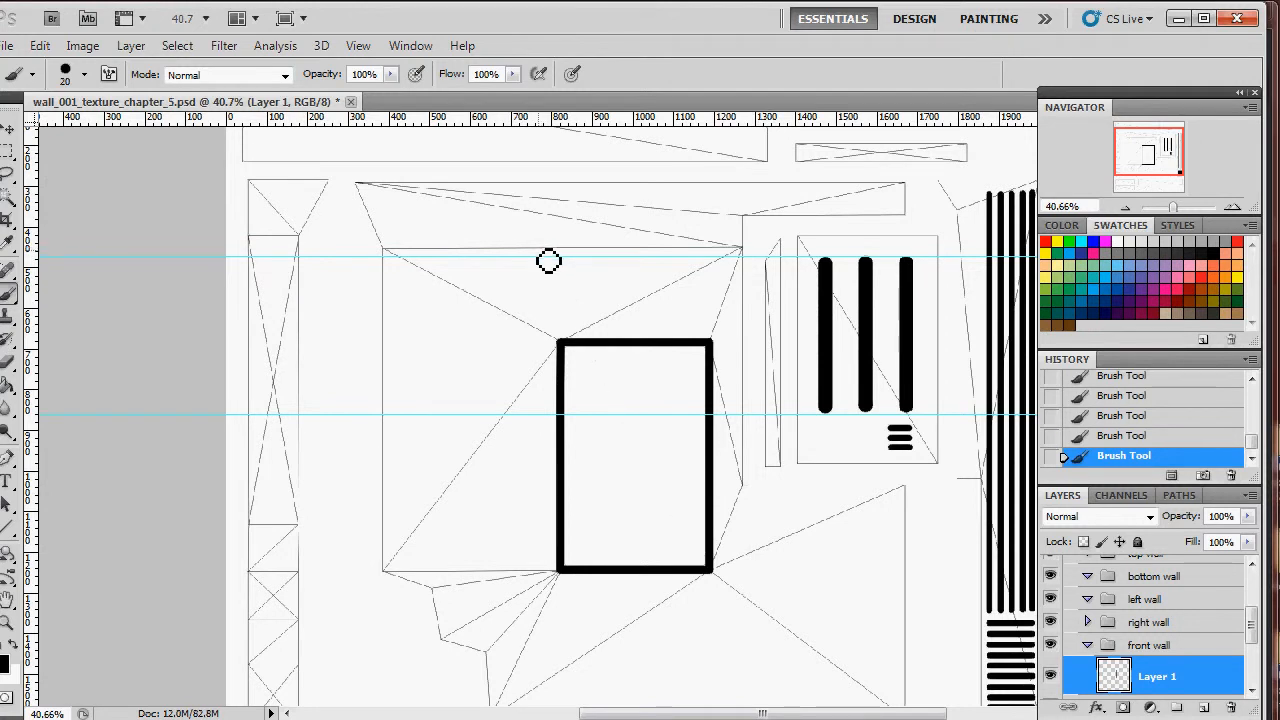
drag(548, 258, 551, 329)
key(ctrl+z)
Paint a straight vertical 15 px stroke down the front wall beside the opening's left edge, and clear the part overhanging the wall's bottom edge.
mouse_move(546, 258)
mouse_down()
mouse_move(542, 555)
mouse_move(557, 714)
mouse_up()
scroll(557, 714, down, 3)
key(m)
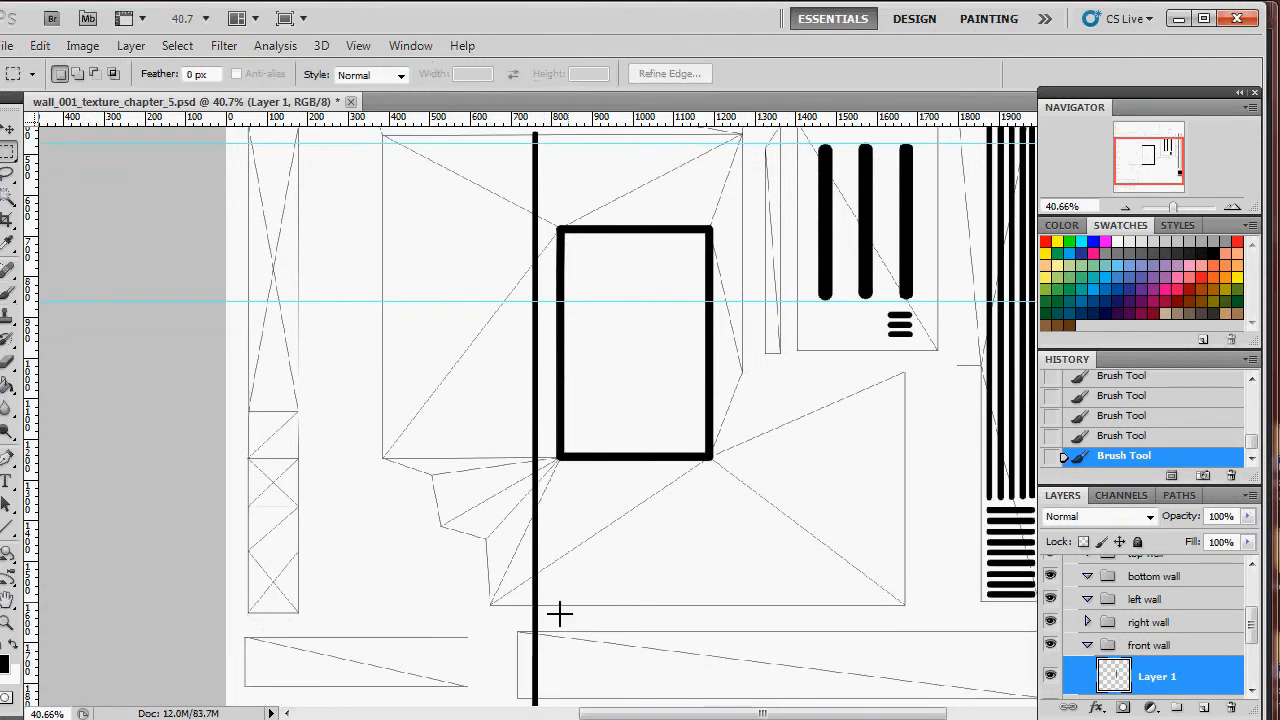
scroll(510, 610, down, 5)
drag(510, 434, 586, 606)
key(Delete)
scroll(606, 625, up, 10)
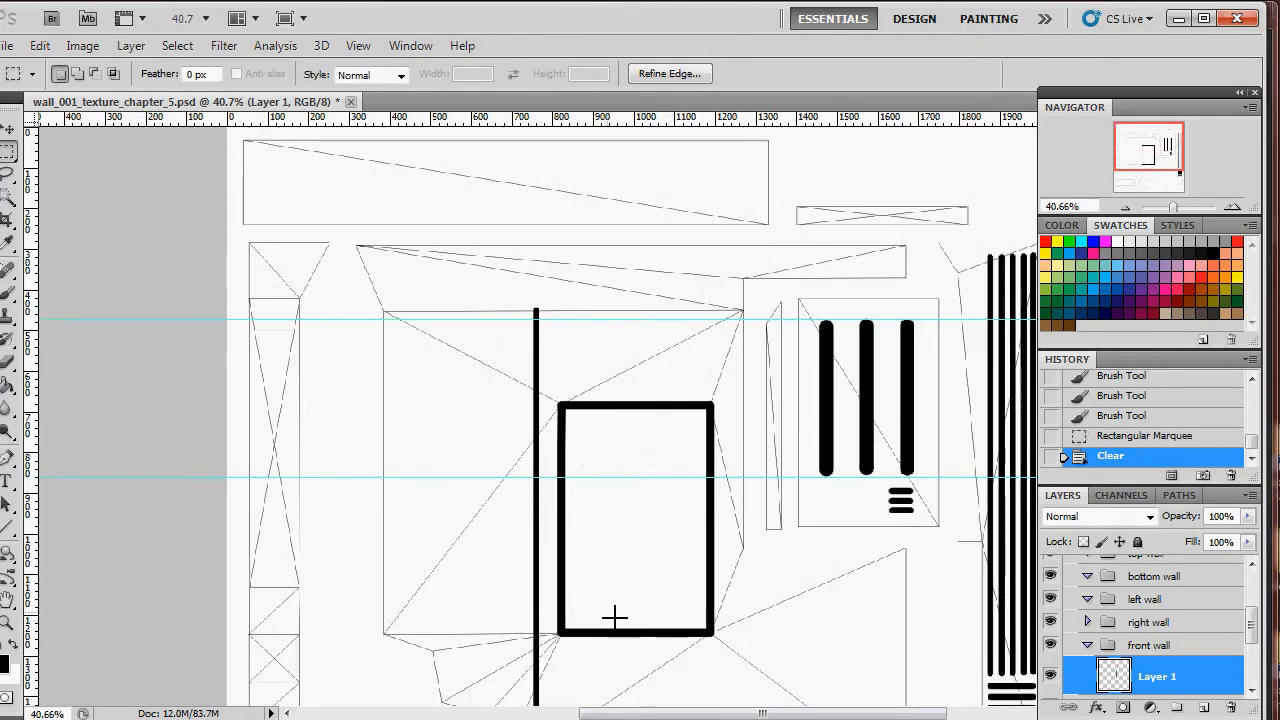
scroll(617, 608, down, 5)
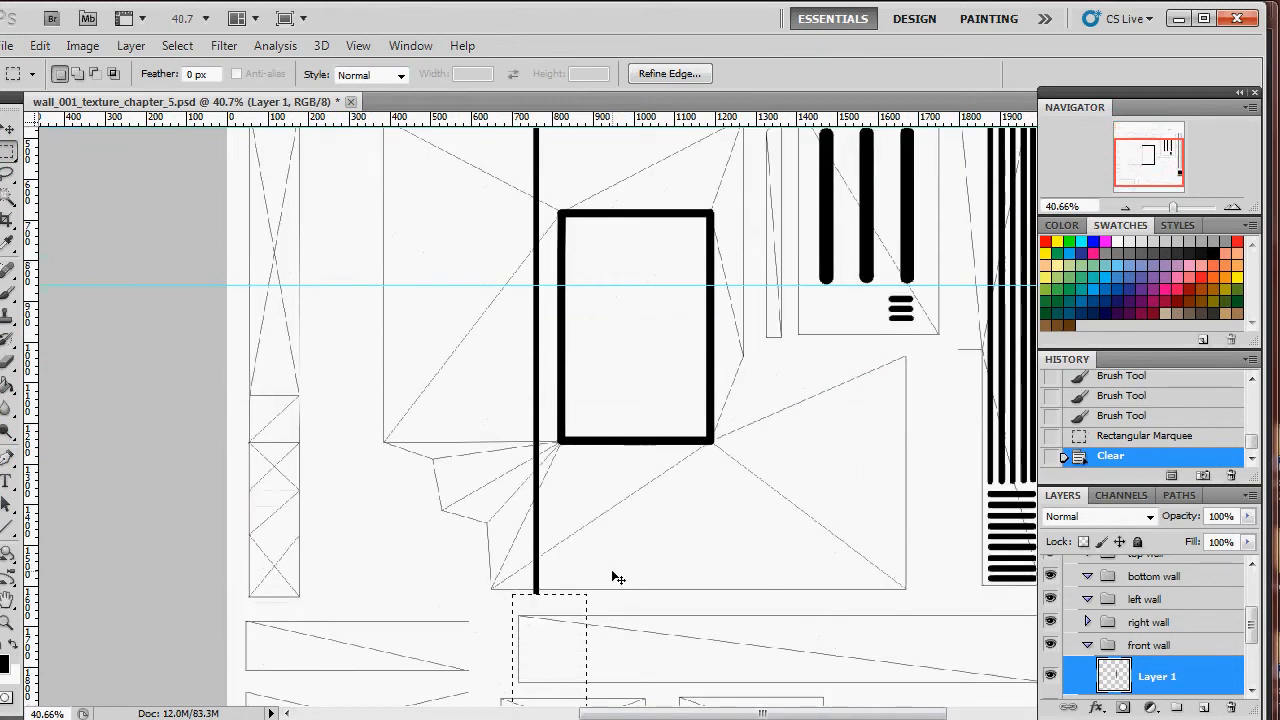
key(ctrl+d)
Select the tip of the vertical stroke overhanging the front wall's top edge, clear it, and deselect.
scroll(612, 570, up, 7)
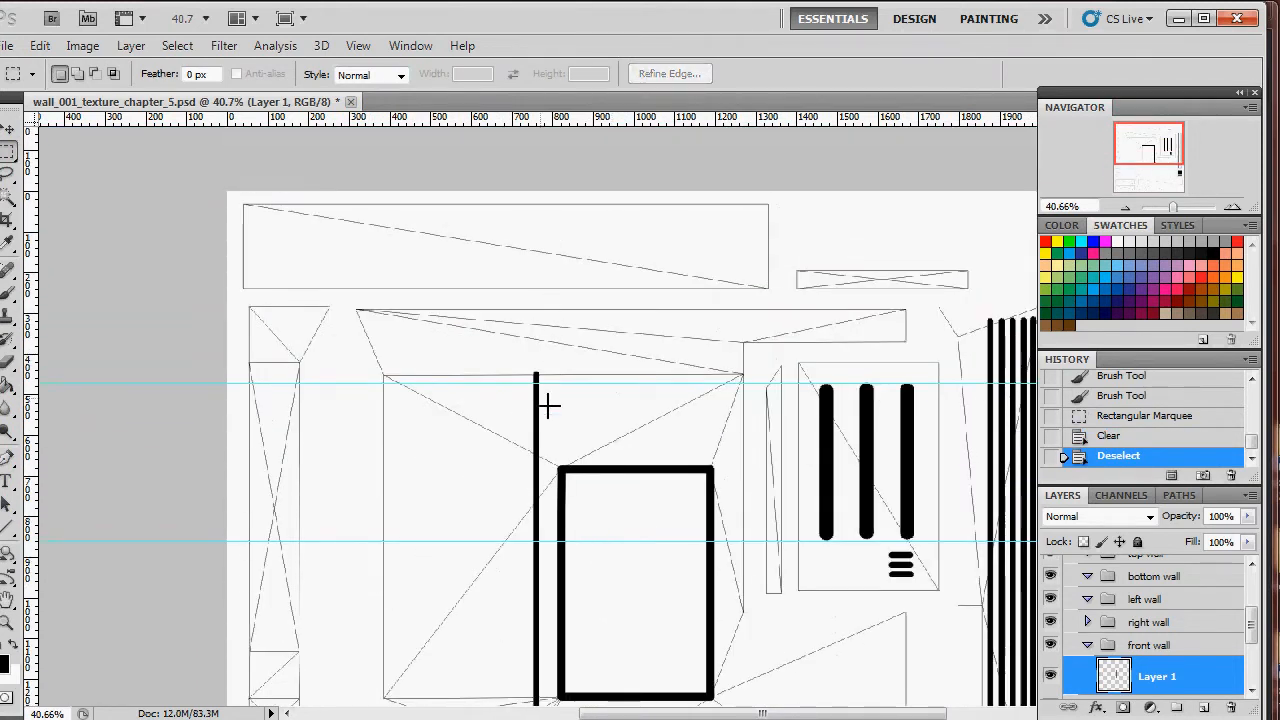
key(z)
click(589, 400)
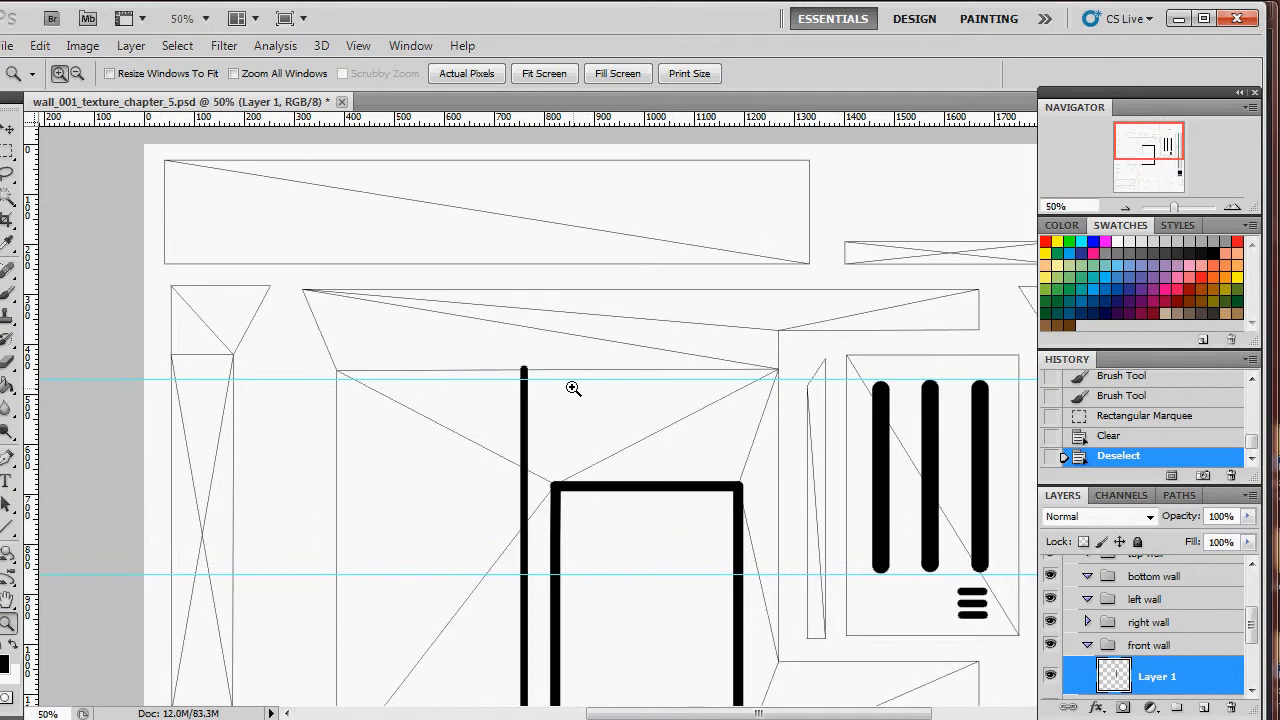
key(m)
drag(567, 366, 570, 370)
key(Delete)
key(ctrl+d)
Select the whole vertical stroke and move it right, closer to the opening's left edge.
scroll(611, 460, down, 5)
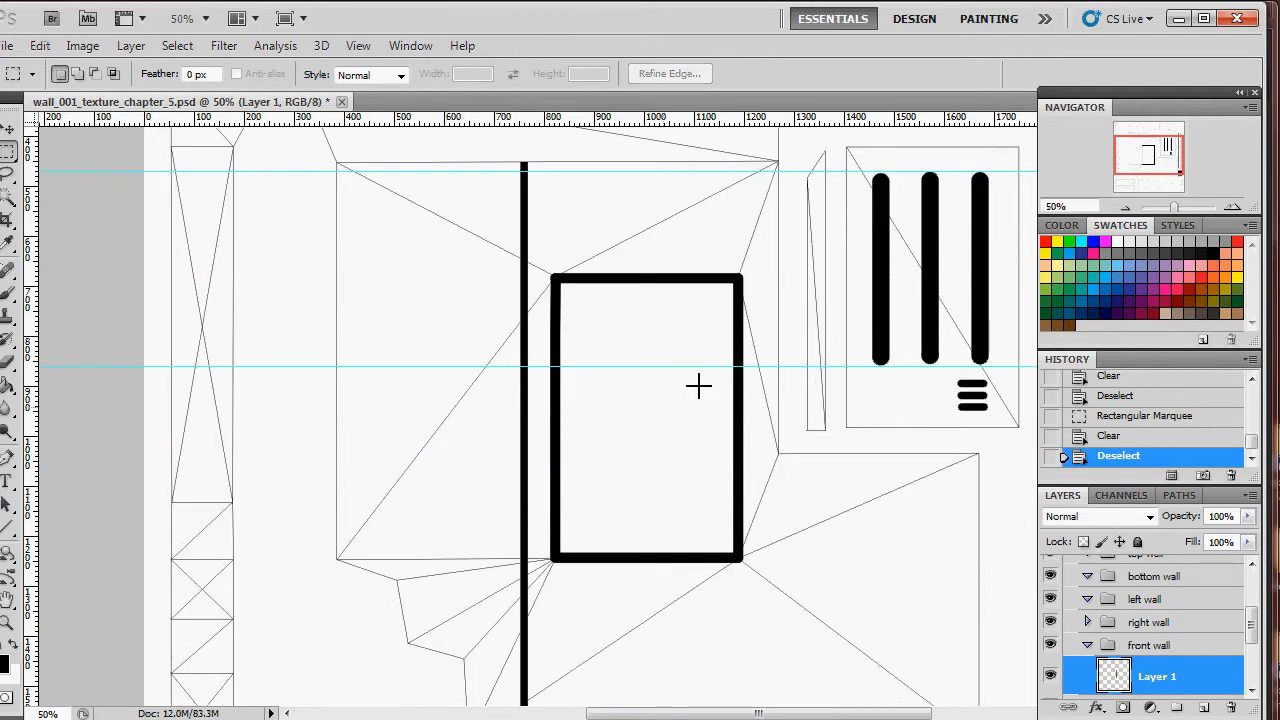
drag(516, 415, 537, 600)
key(v)
scroll(590, 483, up, 2)
scroll(590, 483, up, 2)
drag(517, 294, 531, 297)
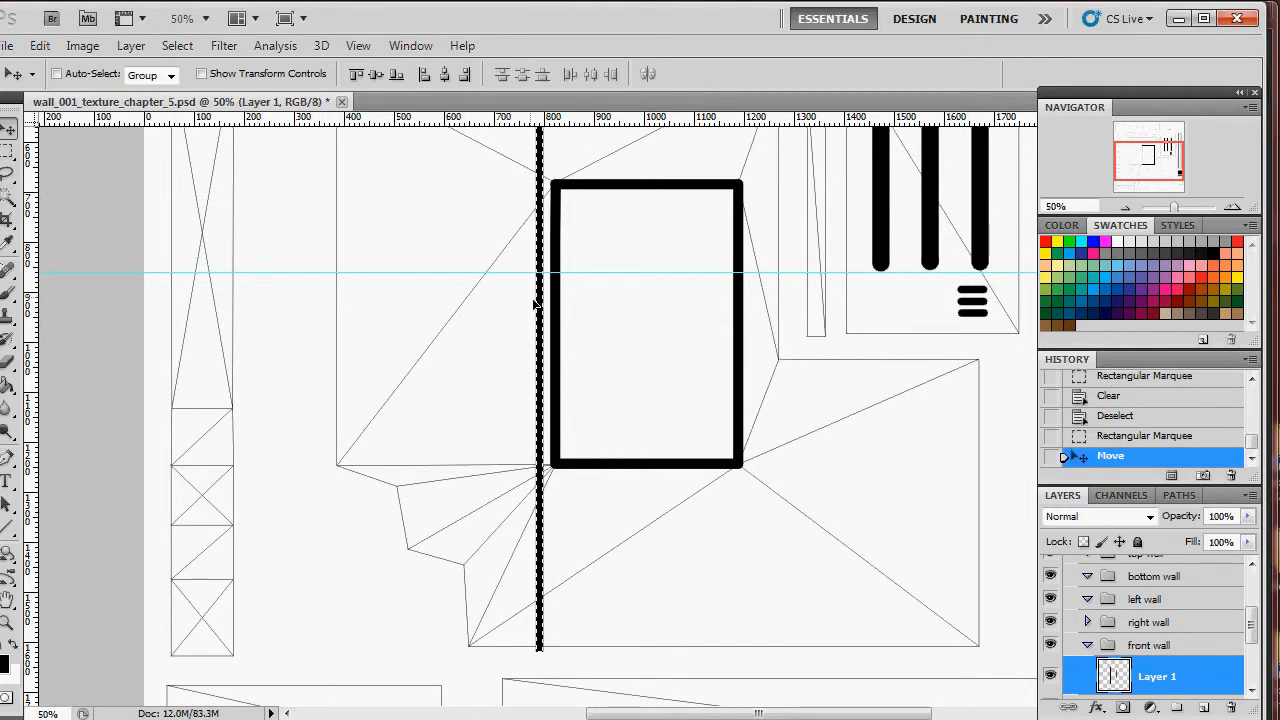
scroll(605, 440, up, 3)
scroll(640, 518, down, 2)
Narrow the selected vertical stroke with Free Transform to 44.44% width and deselect it.
key(ctrl+d)
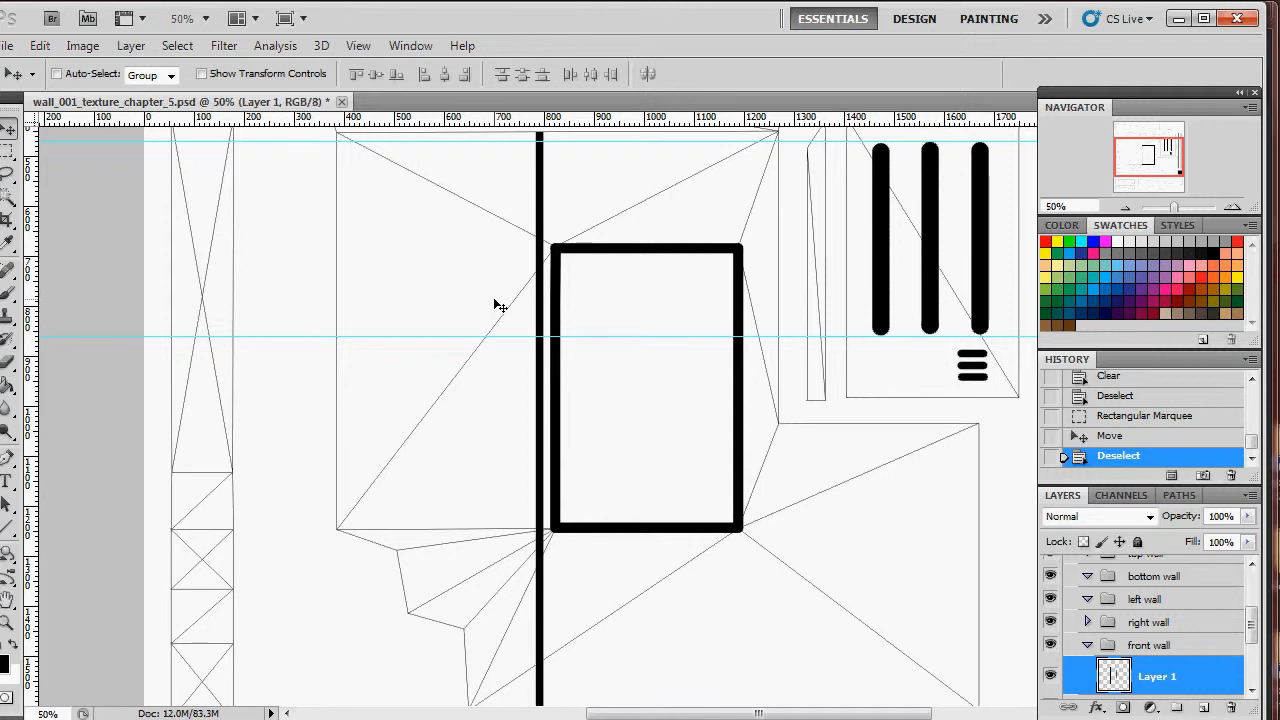
key(ctrl+z)
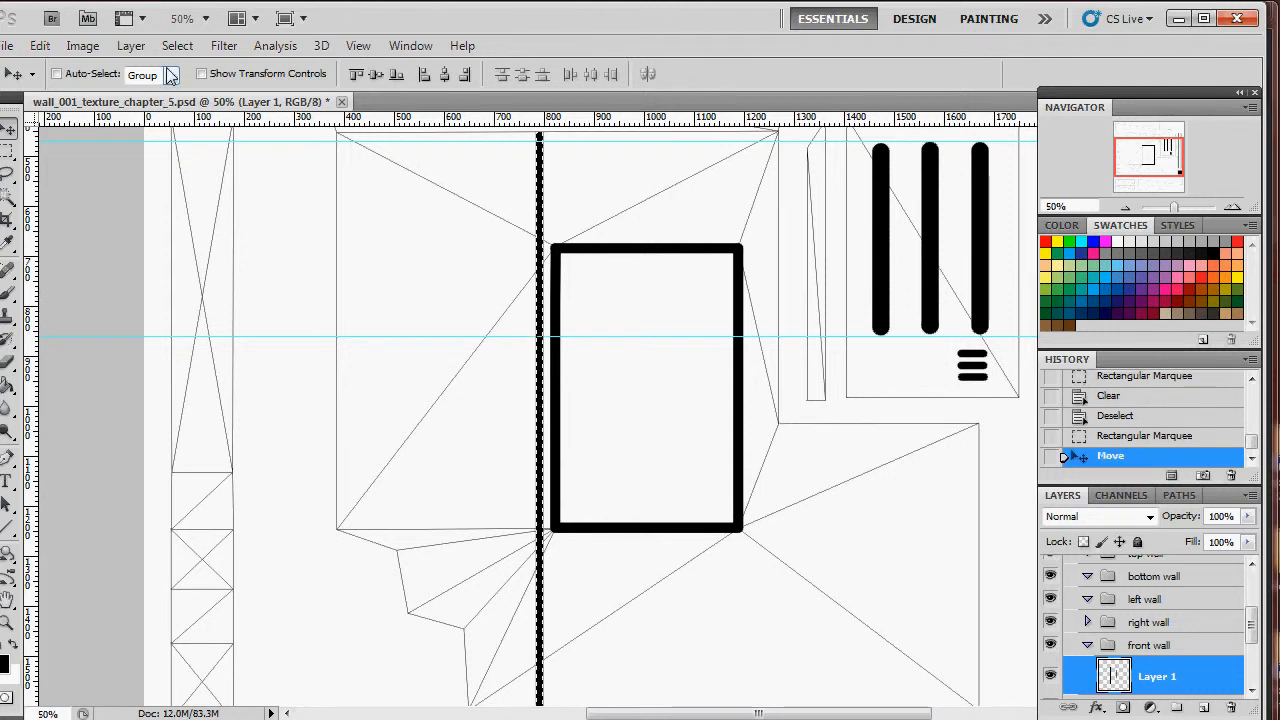
key(ctrl+t)
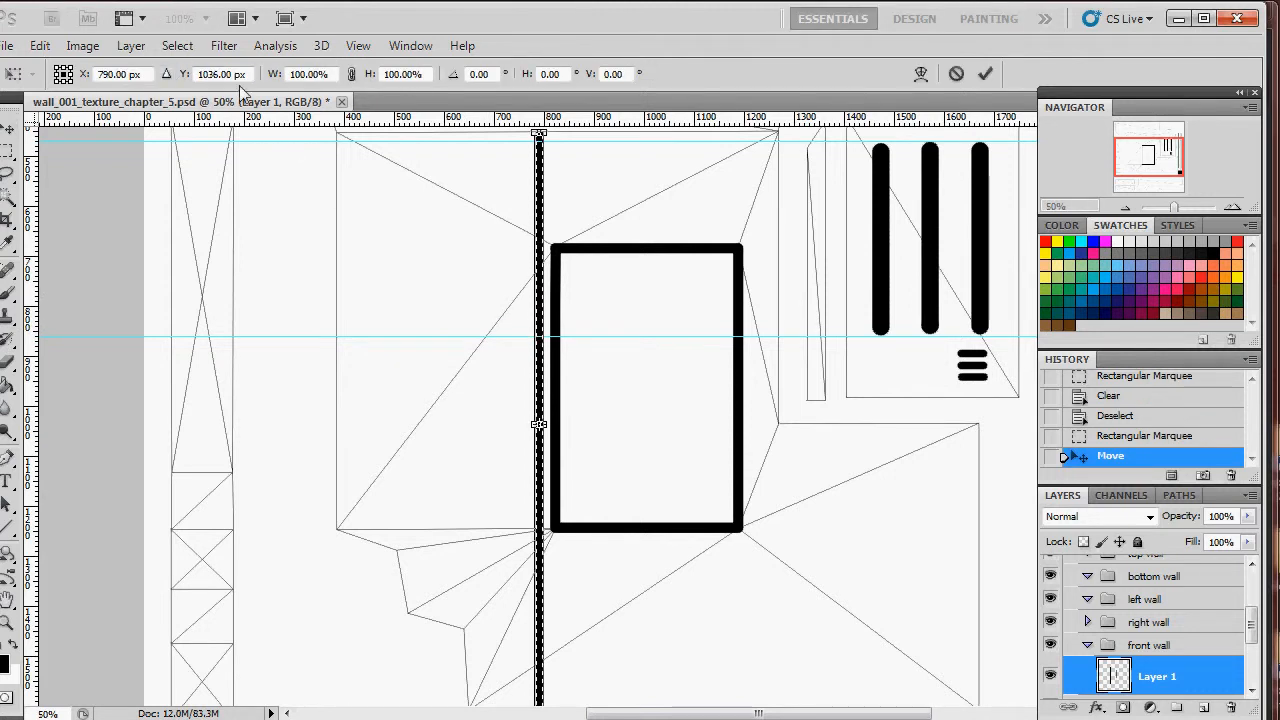
drag(543, 424, 537, 424)
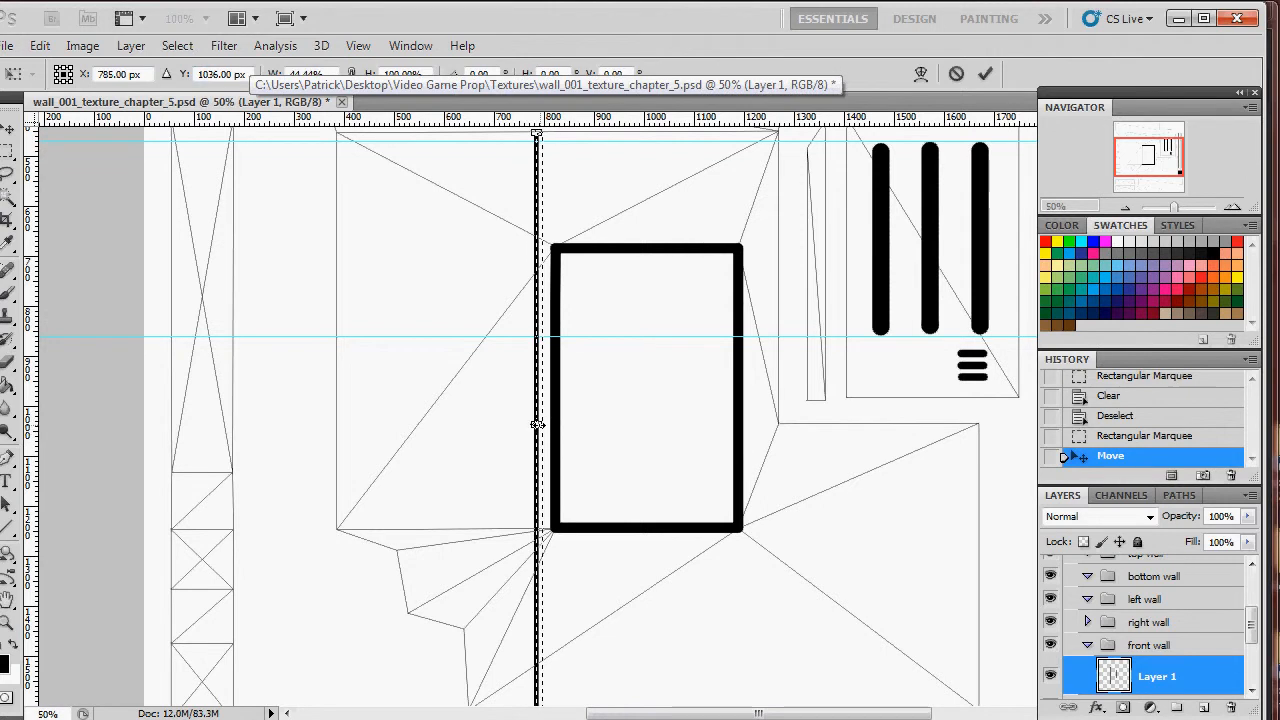
key(Return)
key(ctrl+d)
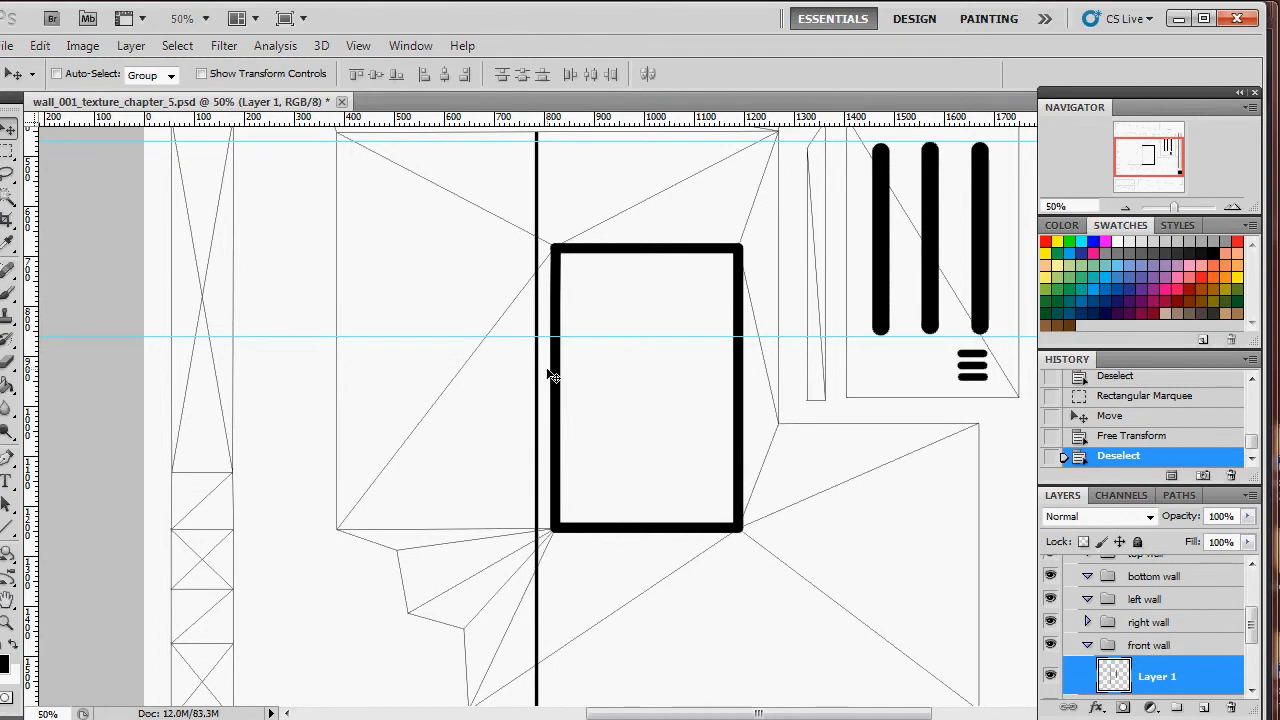
Reselect the thinned vertical line, move it slightly nearer the opening with its upper end on the wall's top edge, and deselect.
key(m)
scroll(540, 160, up, 1)
scroll(512, 569, down, 12)
drag(512, 569, 544, 526)
scroll(552, 533, up, 4)
scroll(594, 479, up, 1)
key(v)
drag(537, 336, 544, 341)
scroll(703, 449, up, 8)
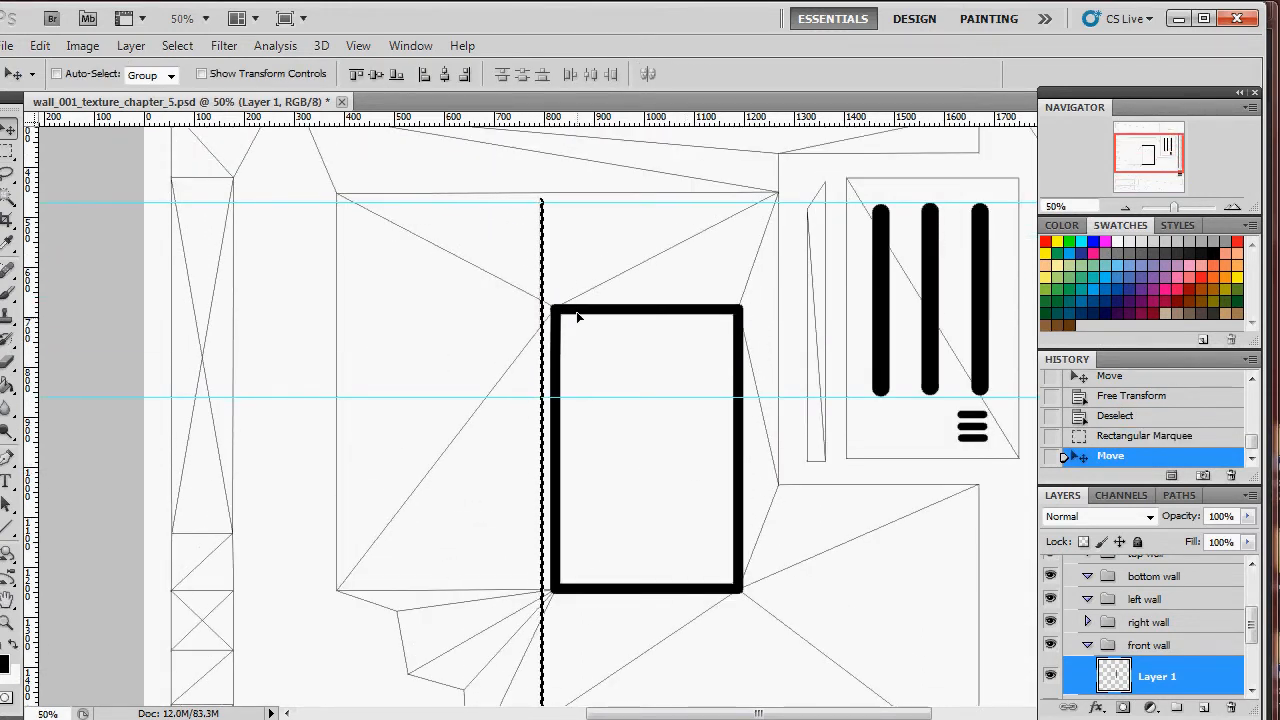
drag(552, 249, 551, 240)
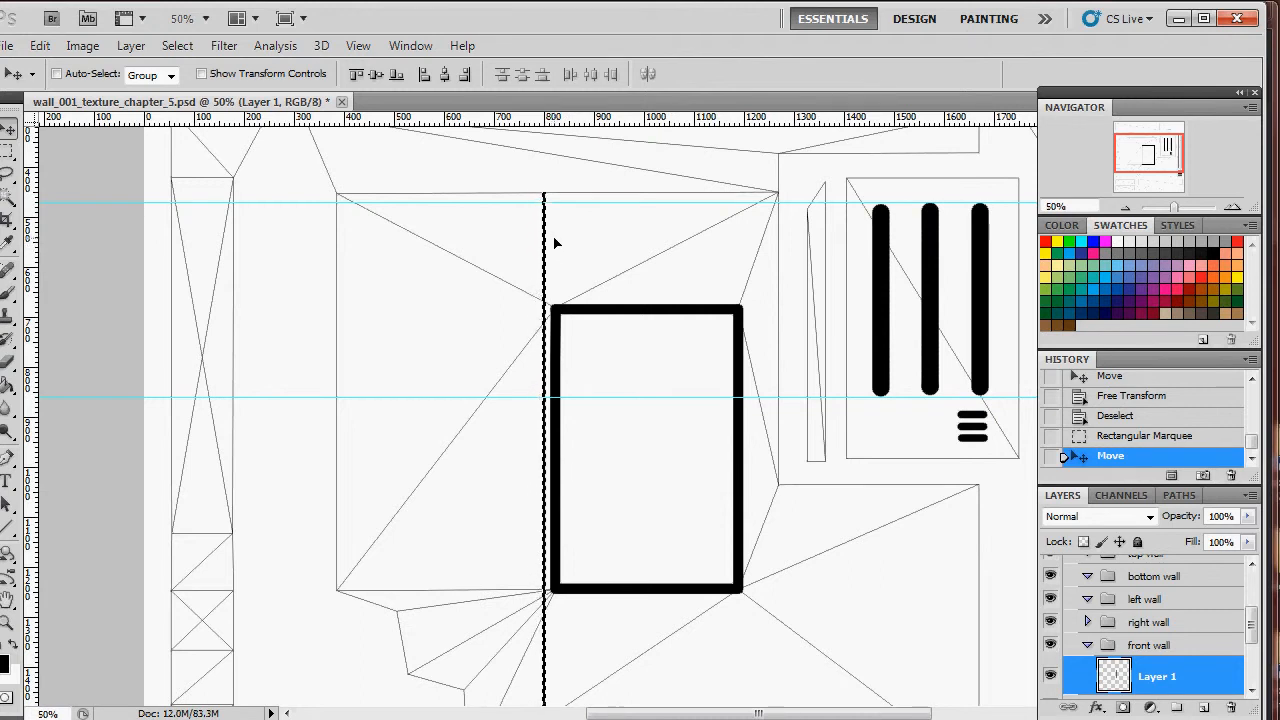
key(ctrl+d)
scroll(629, 300, down, 8)
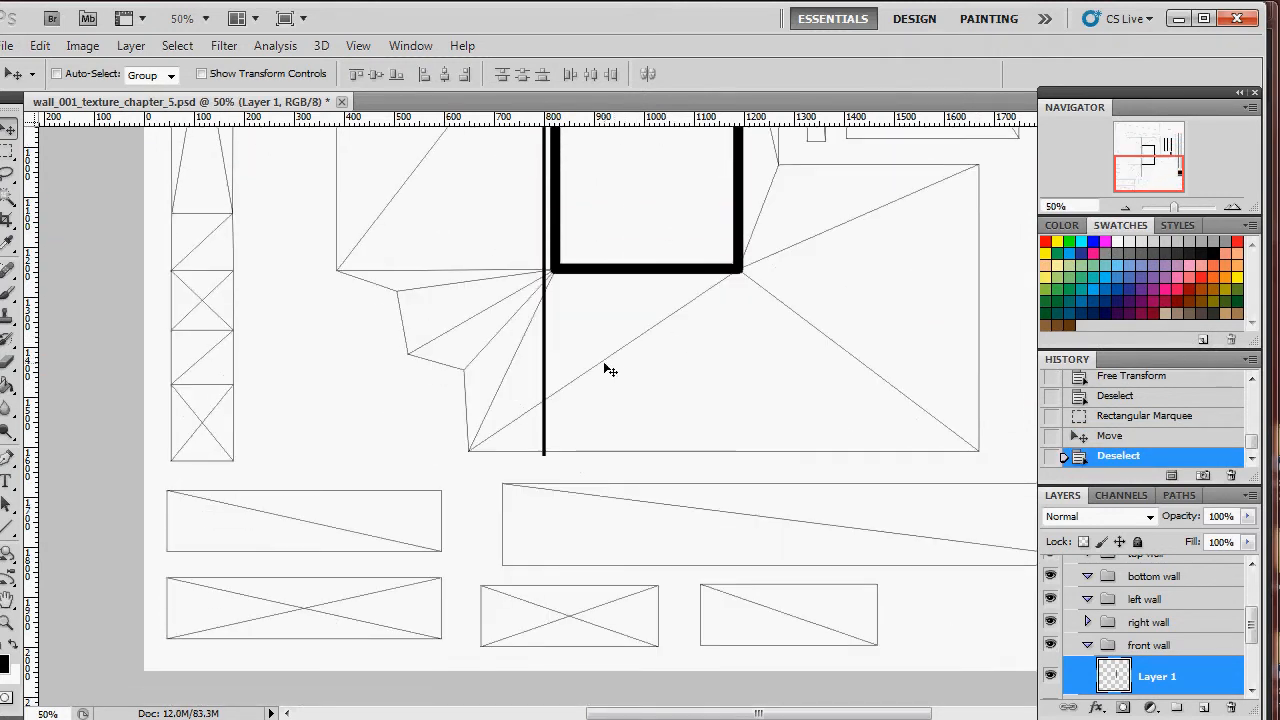
Consult the concept sketch and make the normal group visible to locate the recessed panels below the opening.
scroll(1190, 650, down, 3)
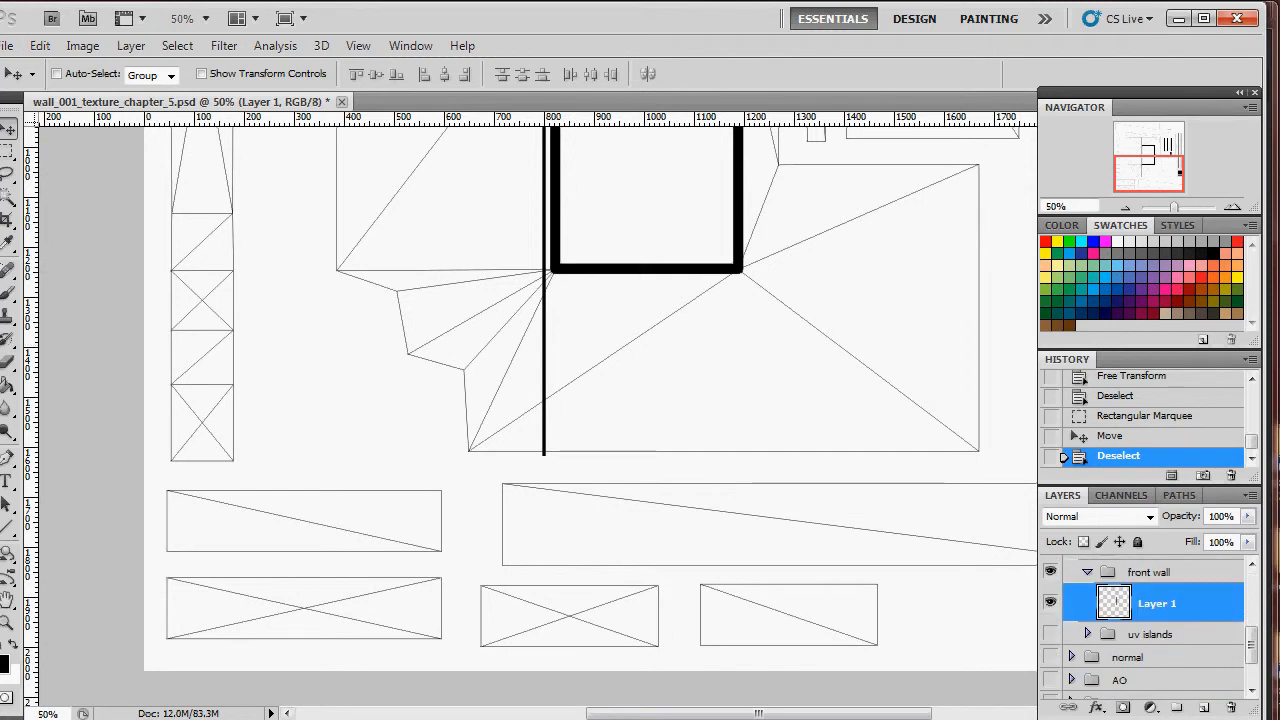
click(268, 719)
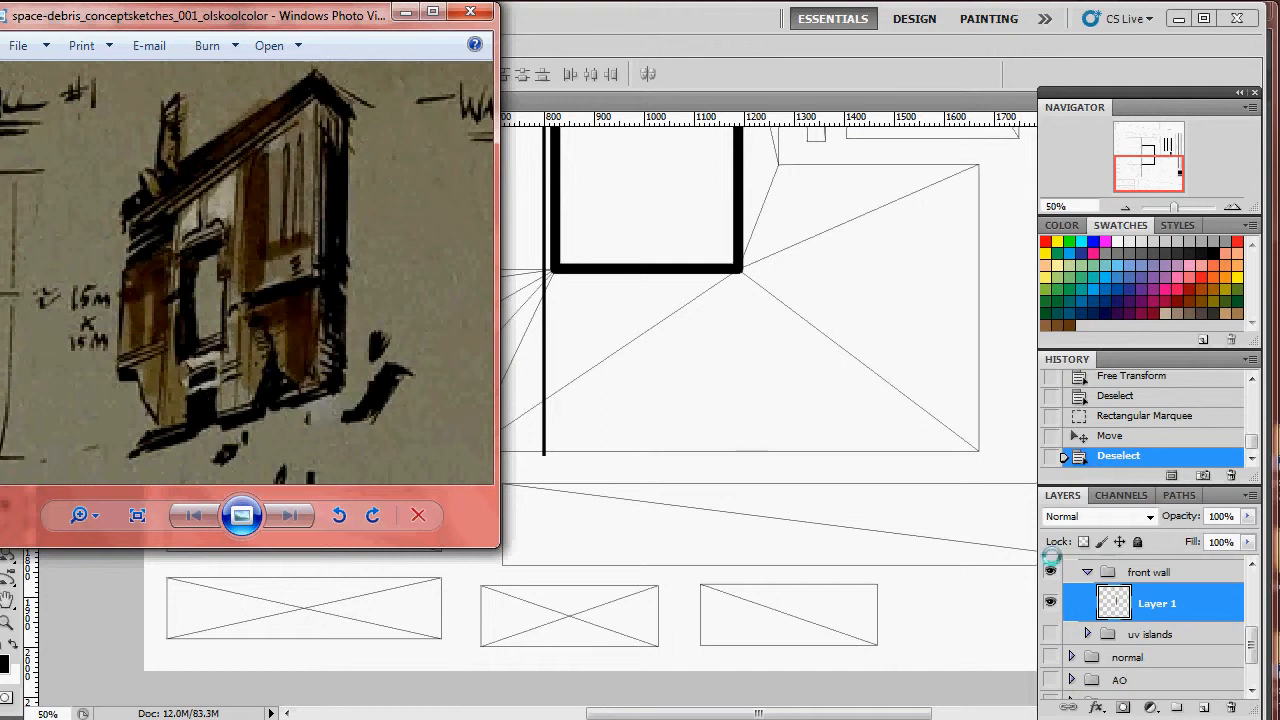
click(1258, 645)
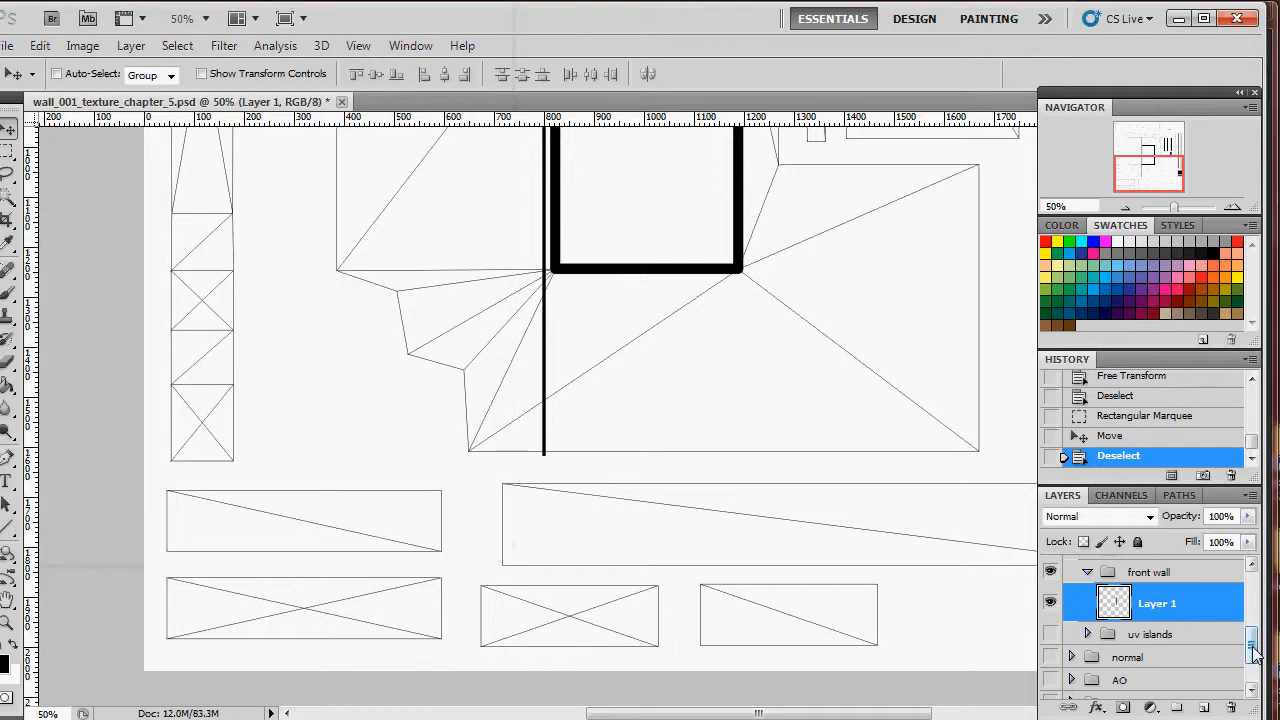
click(1050, 657)
scroll(648, 345, up, 10)
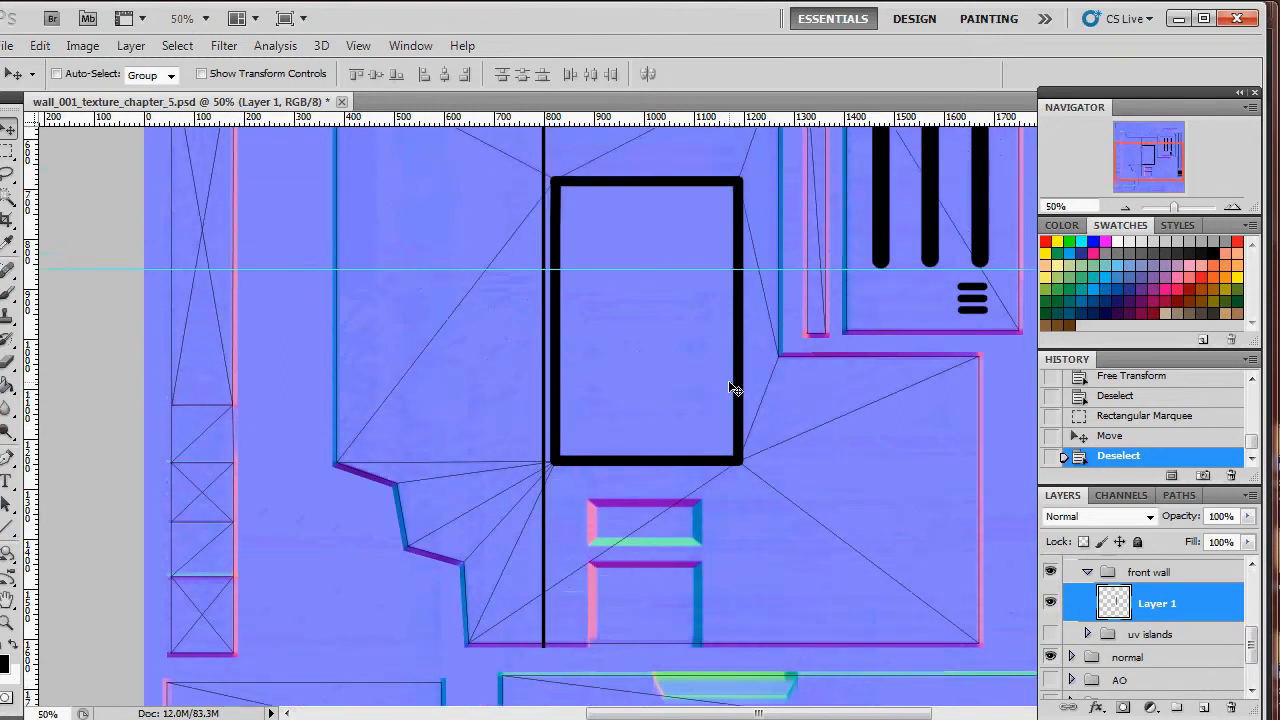
scroll(753, 395, down, 2)
scroll(765, 398, up, 2)
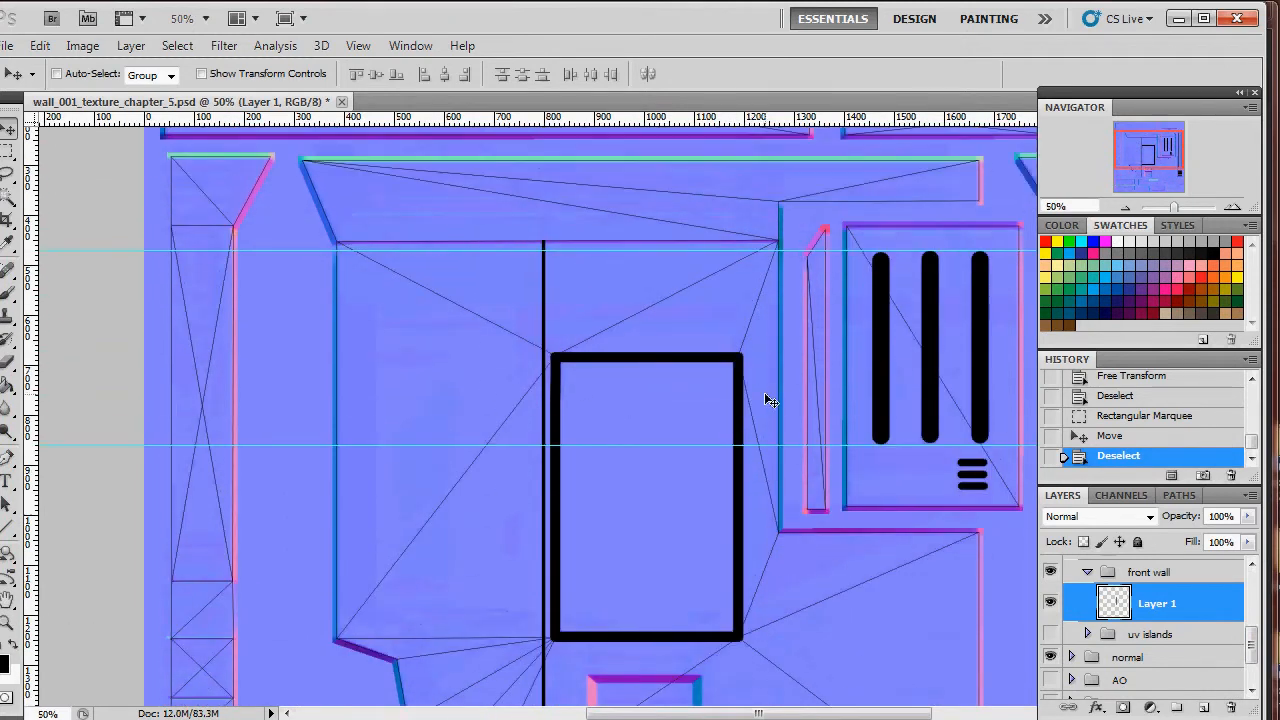
scroll(780, 375, down, 5)
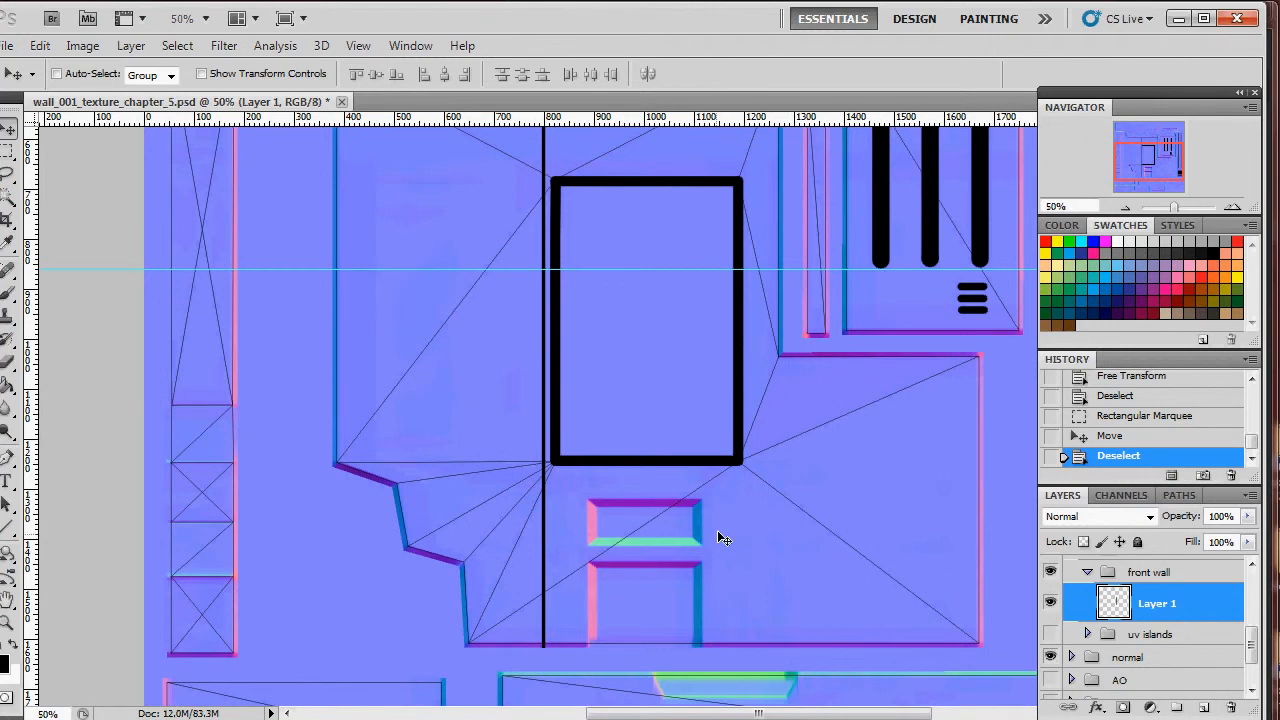
Paint a 15 px horizontal line about 215 px long right of the upper recessed panel, copy it just below, and merge the layers.
key(b)
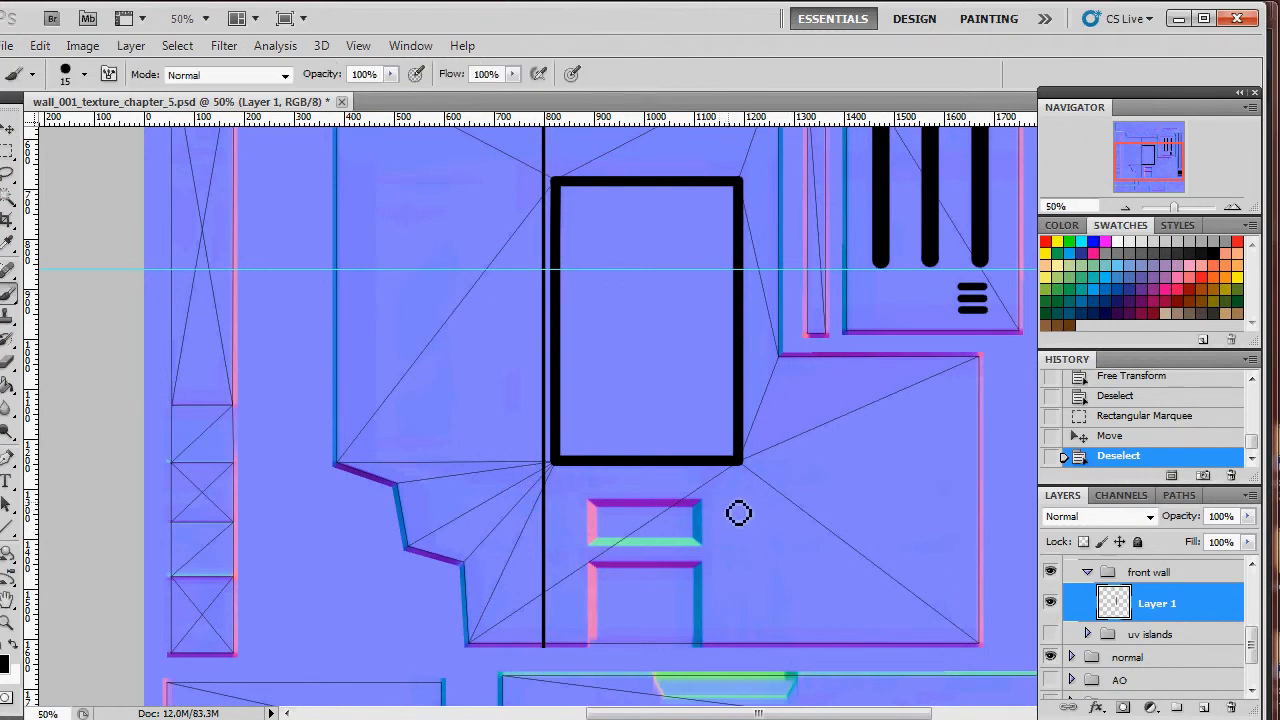
drag(723, 498, 830, 498)
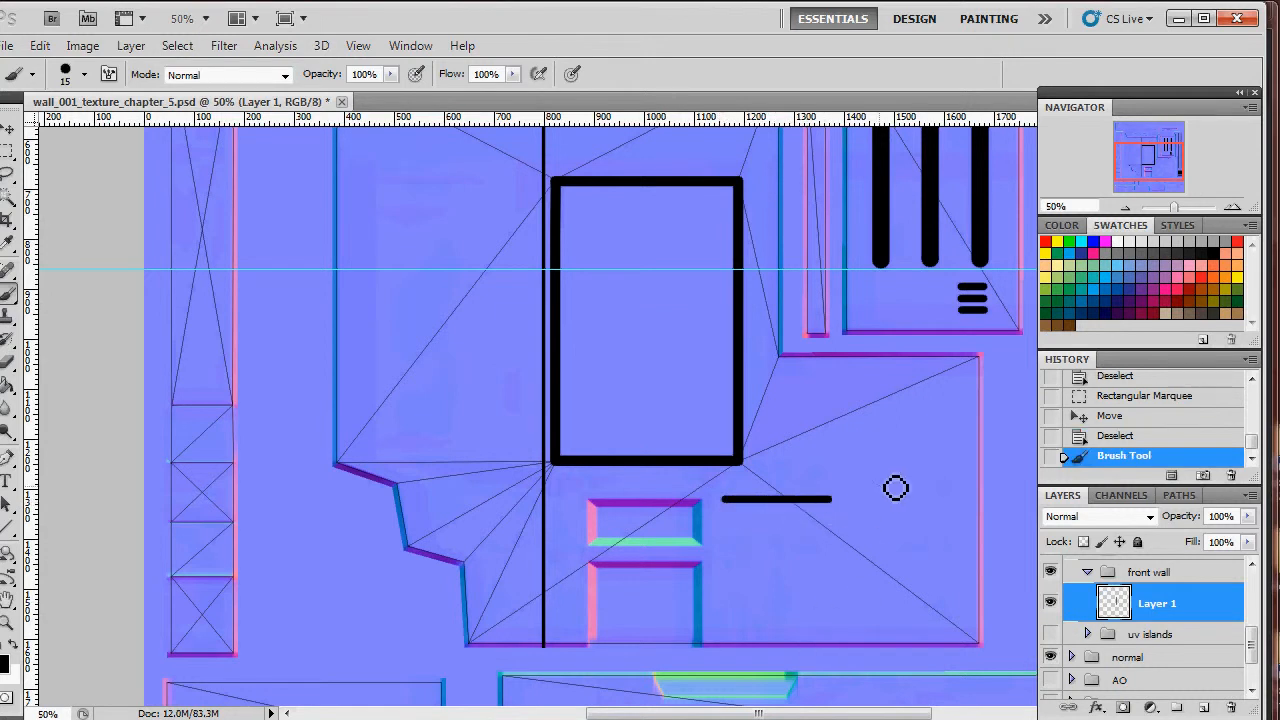
key(m)
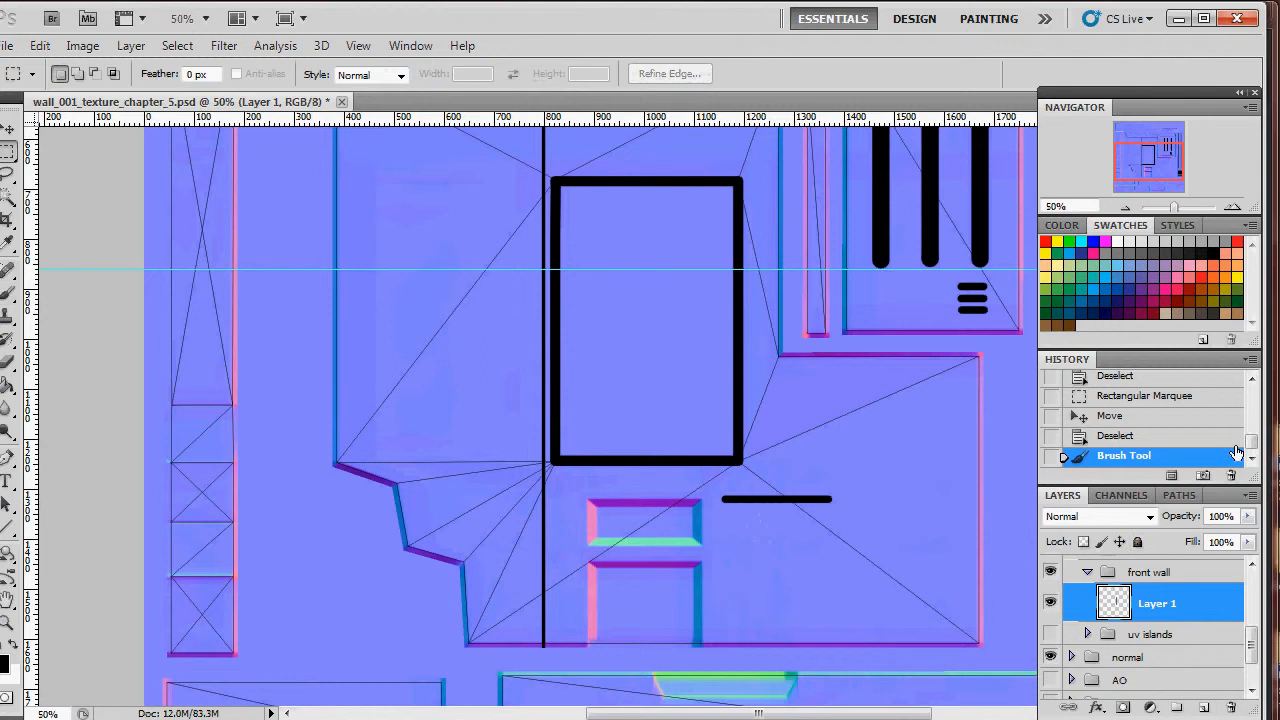
drag(858, 522, 785, 517)
key(ctrl+c)
key(ctrl+v)
key(v)
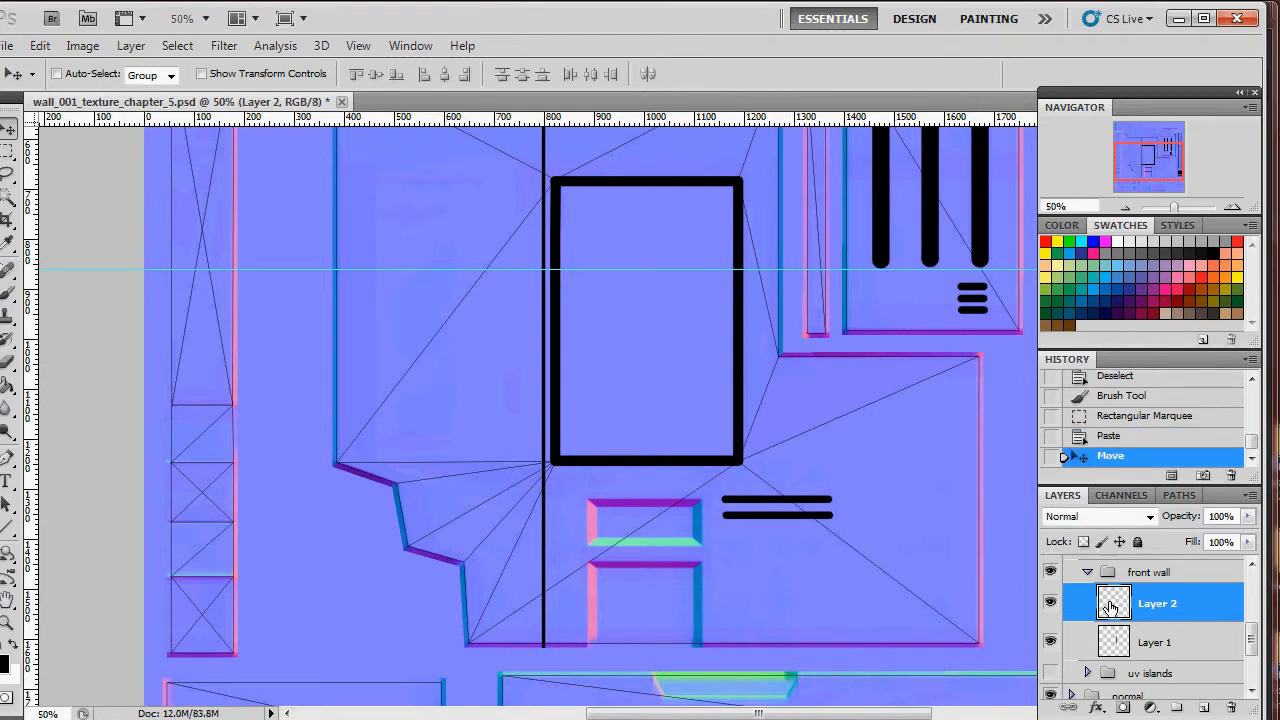
shift+click(1160, 642)
key(ctrl+e)
Copy the pair of horizontal lines, place the copy below to form four evenly spaced lines, and merge the two layers.
key(m)
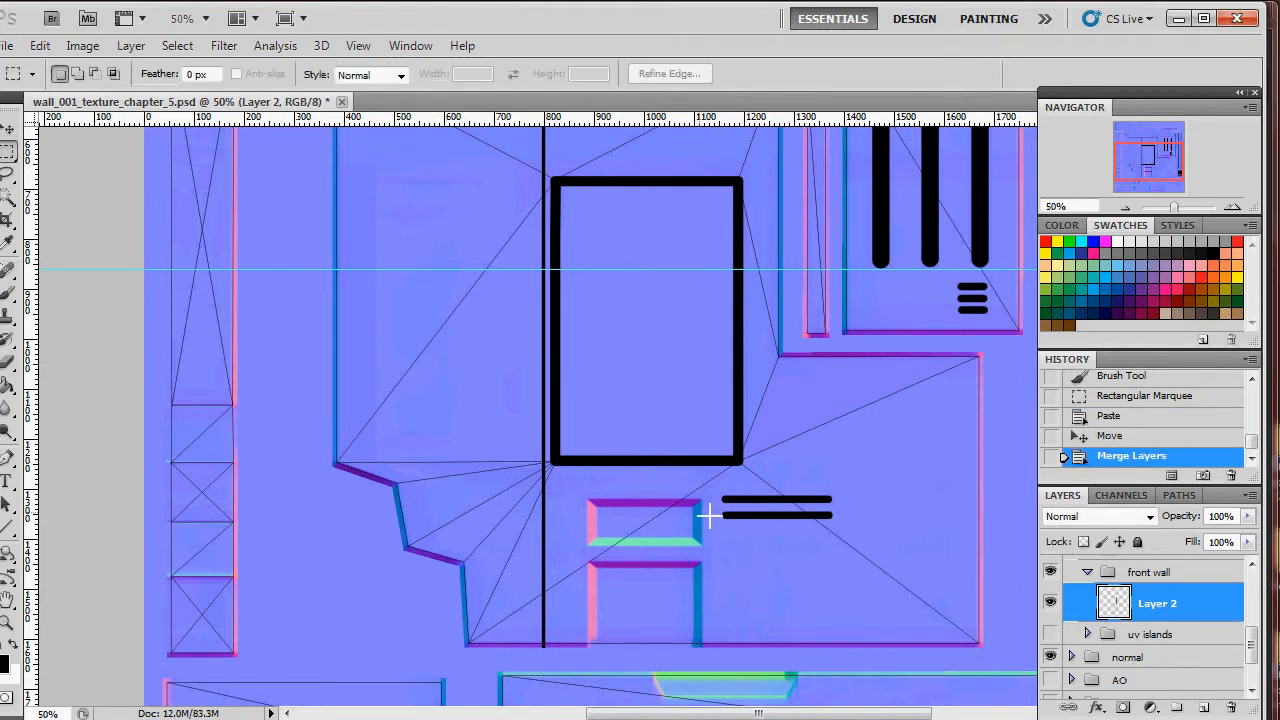
drag(850, 550, 850, 551)
key(ctrl+c)
key(ctrl+v)
key(v)
drag(772, 500, 774, 531)
shift+click(1170, 632)
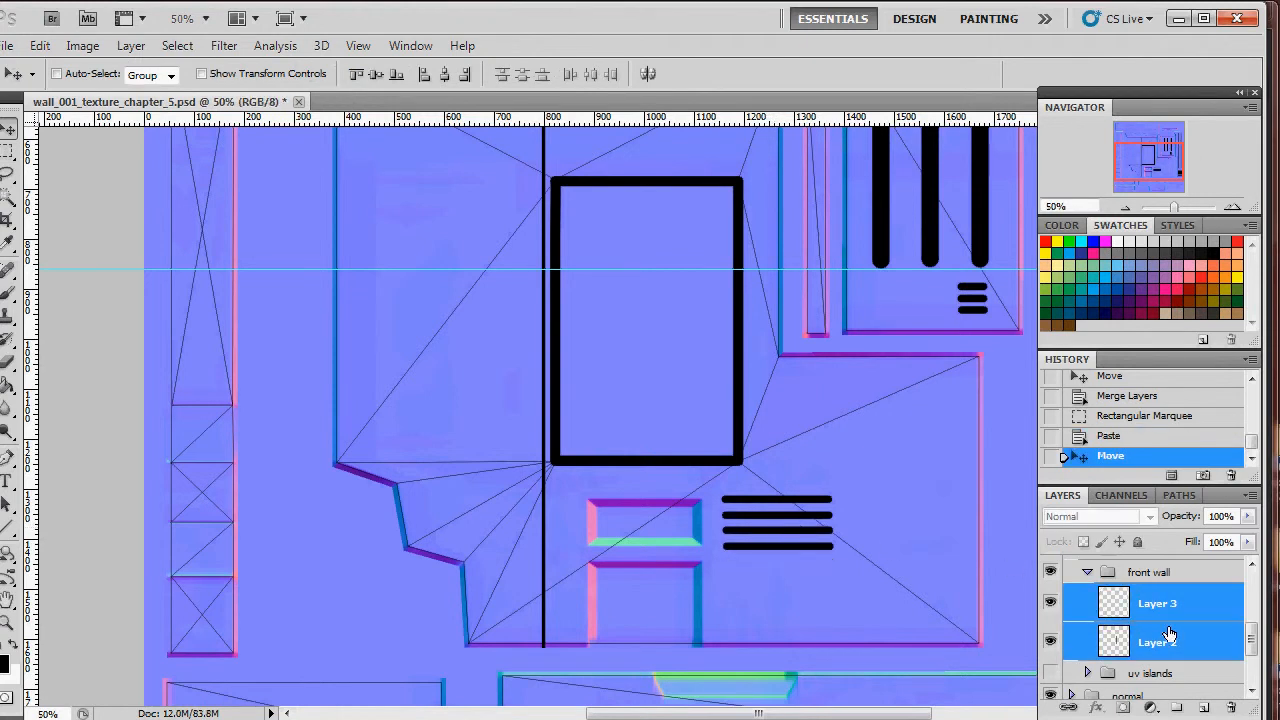
key(ctrl+e)
Compare the painted front wall details with the 3D wall model in Marmoset Toolbag and return to the texture.
scroll(823, 563, up, 4)
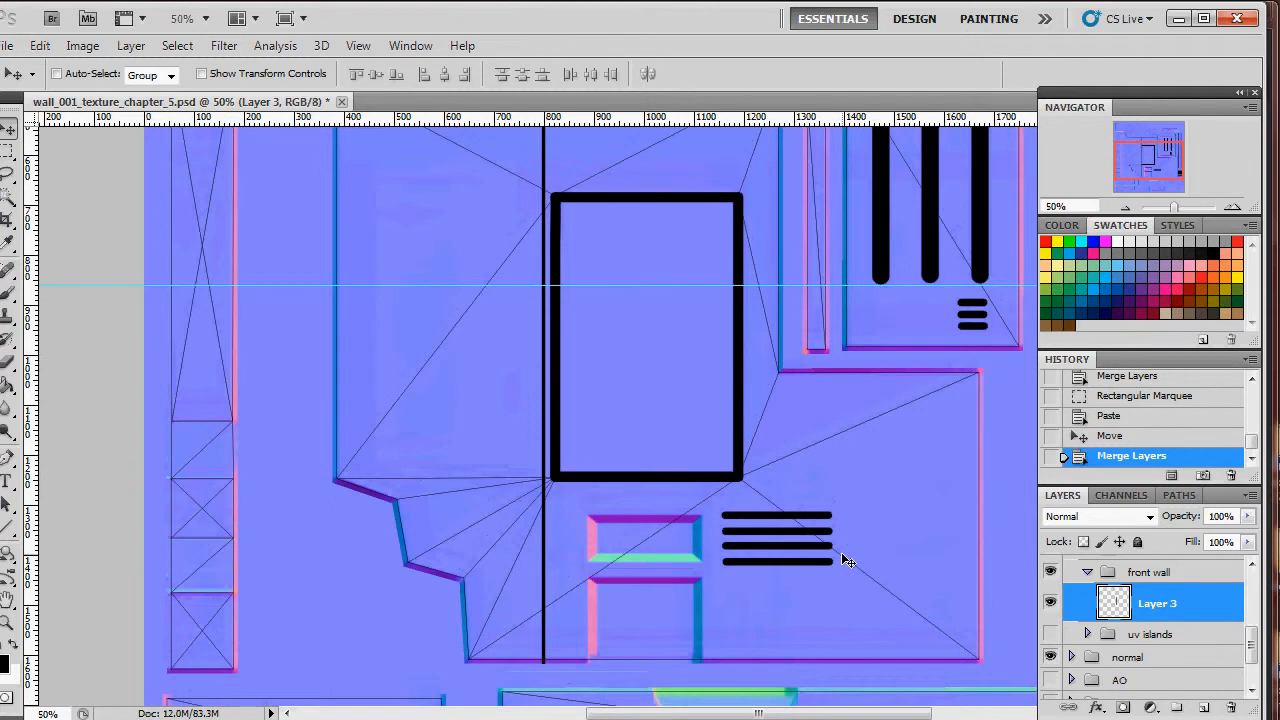
scroll(820, 557, up, 1)
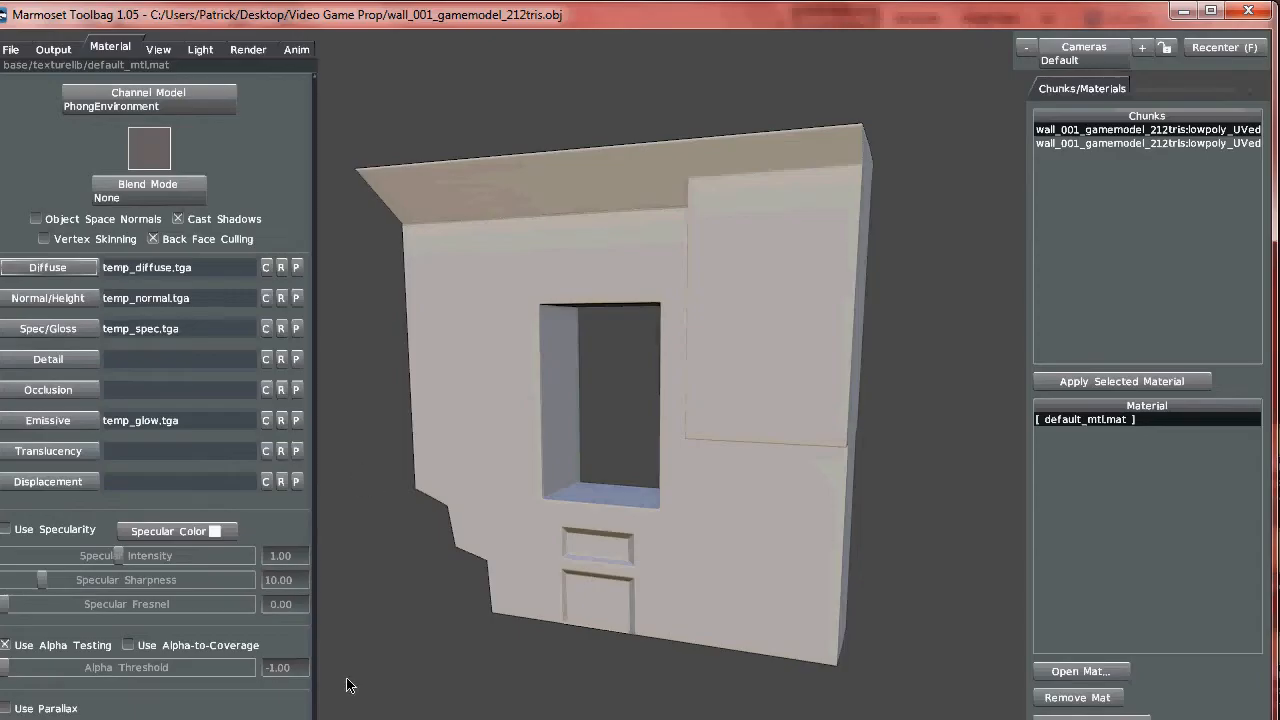
key(alt+Tab)
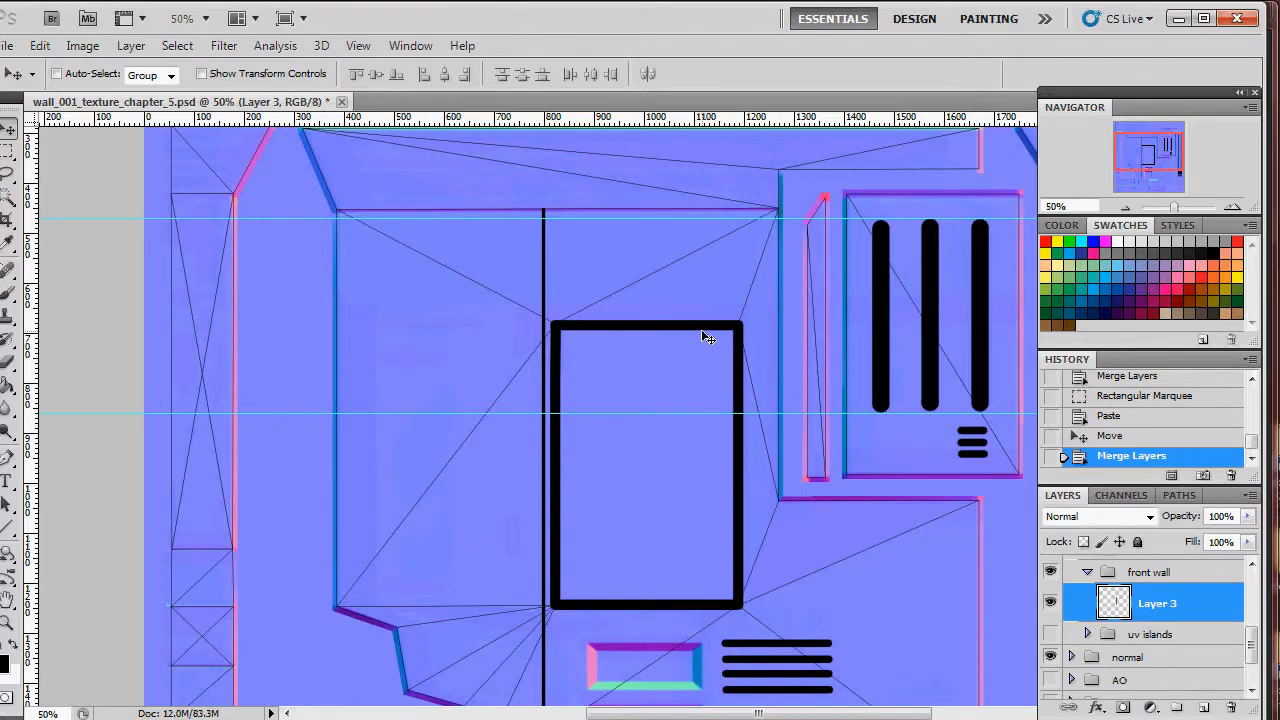
scroll(710, 336, down, 3)
scroll(730, 340, up, 6)
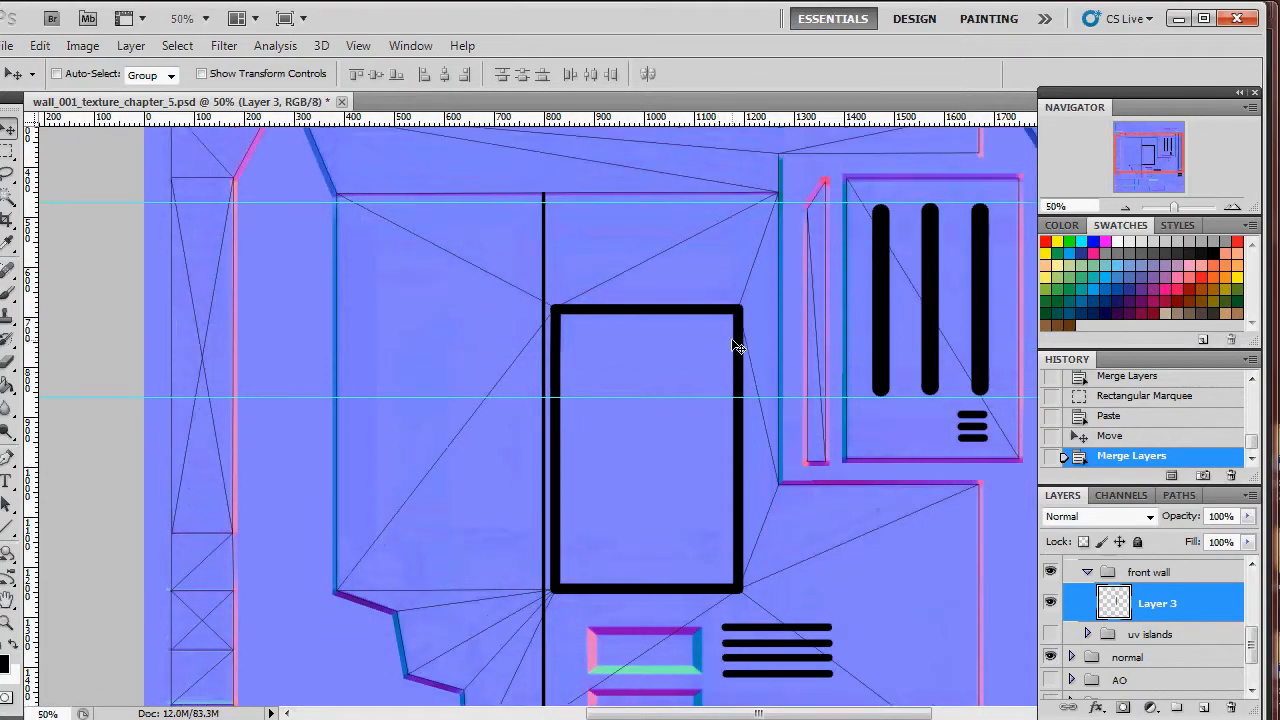
Rename Layer 3 in the front wall group as IN.
scroll(735, 345, down, 2)
scroll(737, 349, up, 2)
scroll(737, 349, down, 2)
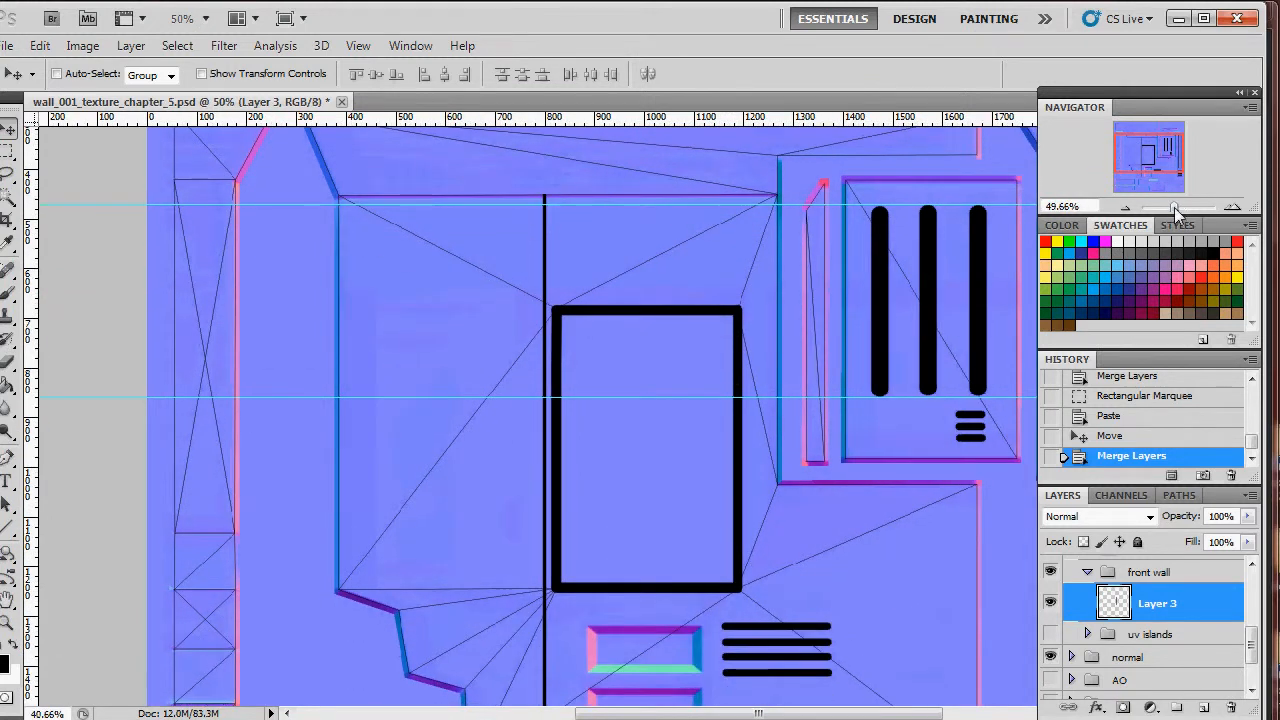
drag(1175, 208, 1169, 208)
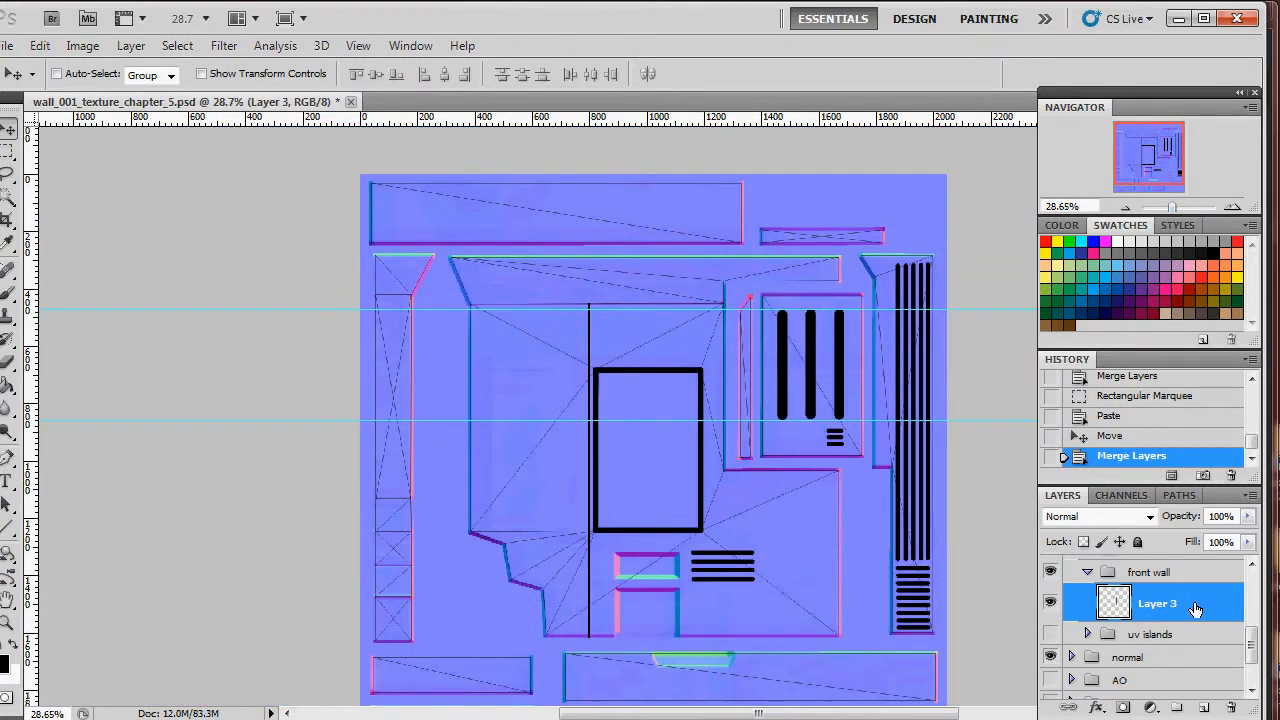
double_click(1158, 606)
text(f)
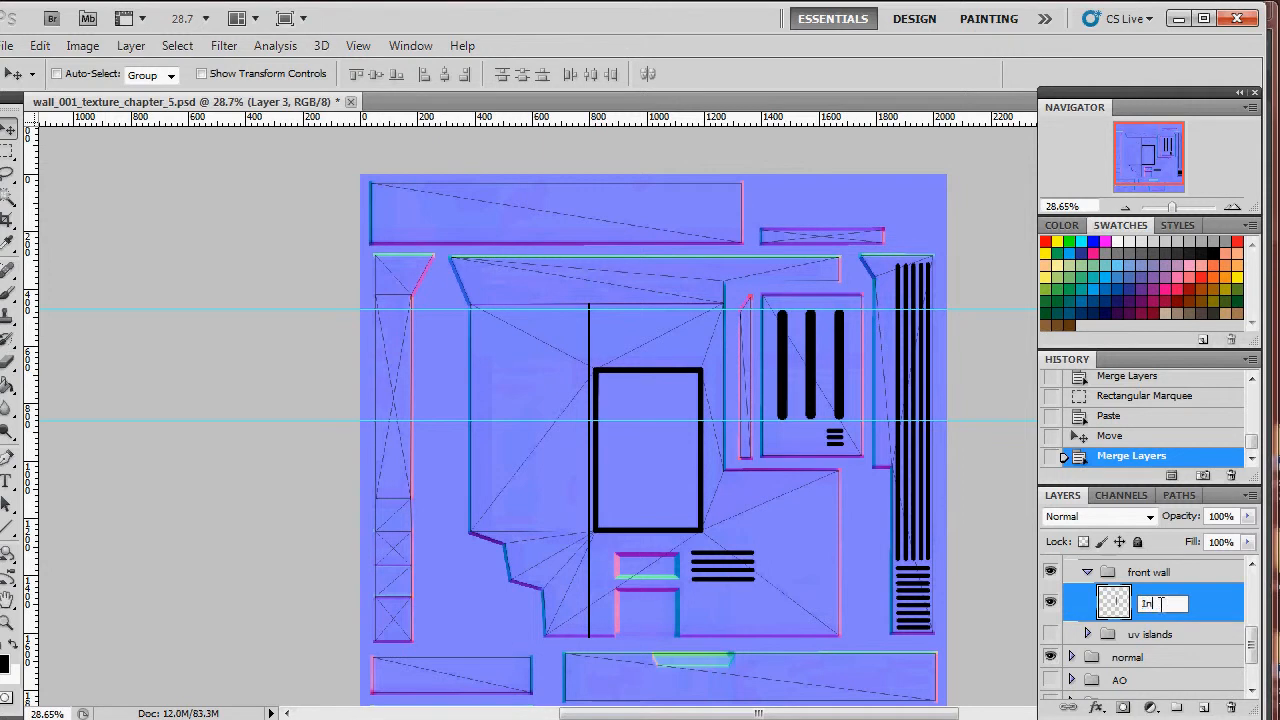
text(N)
key(Return)
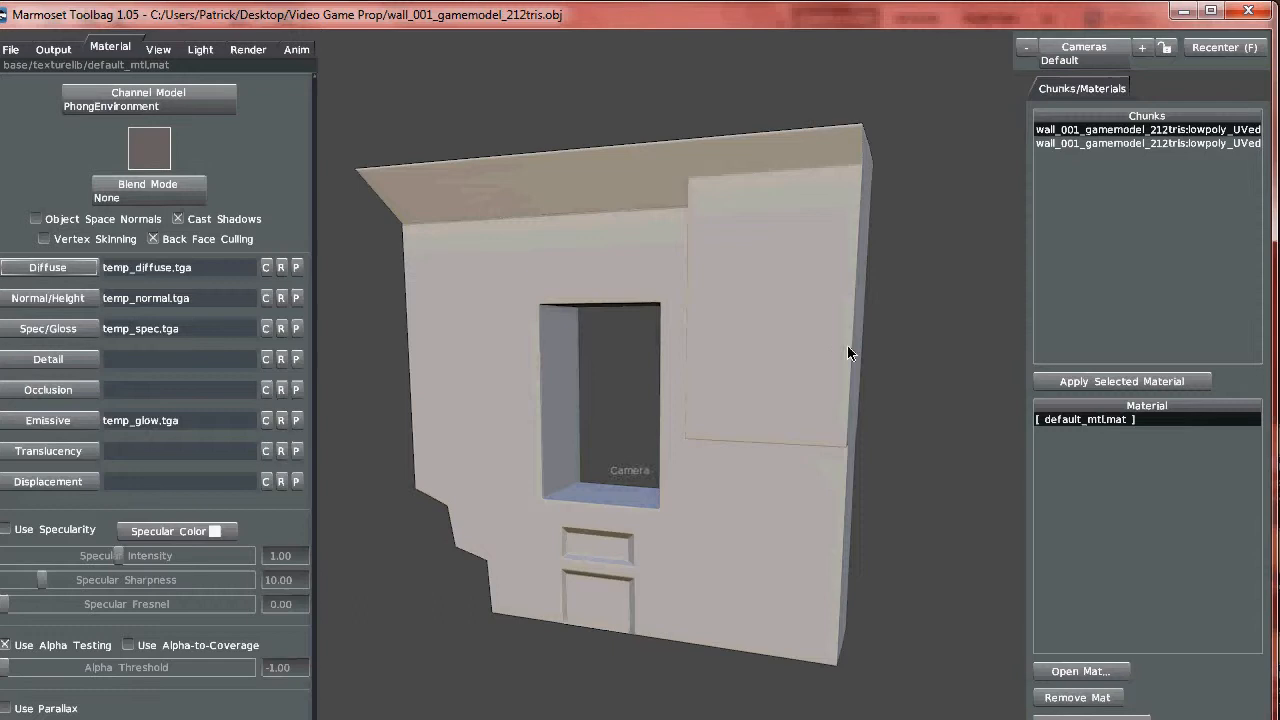
Examine the 3D wall model from the front and above in Marmoset Toolbag and return to the texture in Photoshop.
drag(847, 345, 751, 246)
click(195, 719)
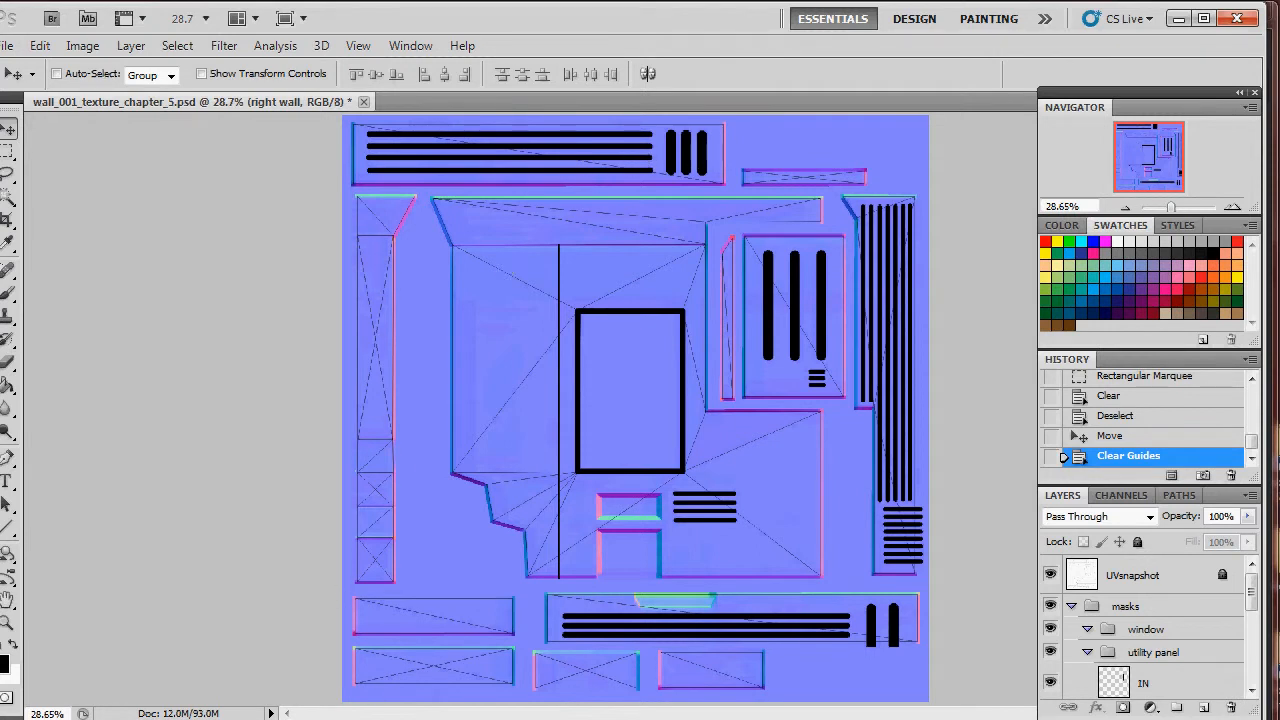
key(alt+Tab)
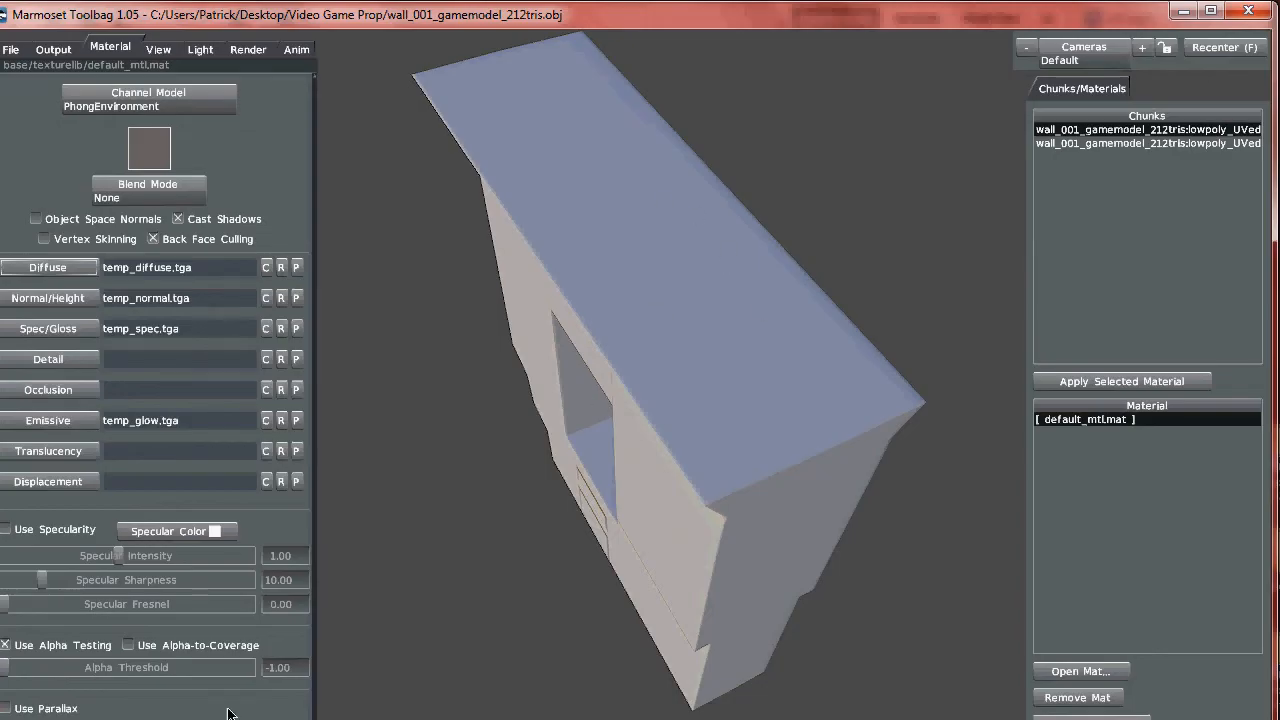
key(alt+Tab)
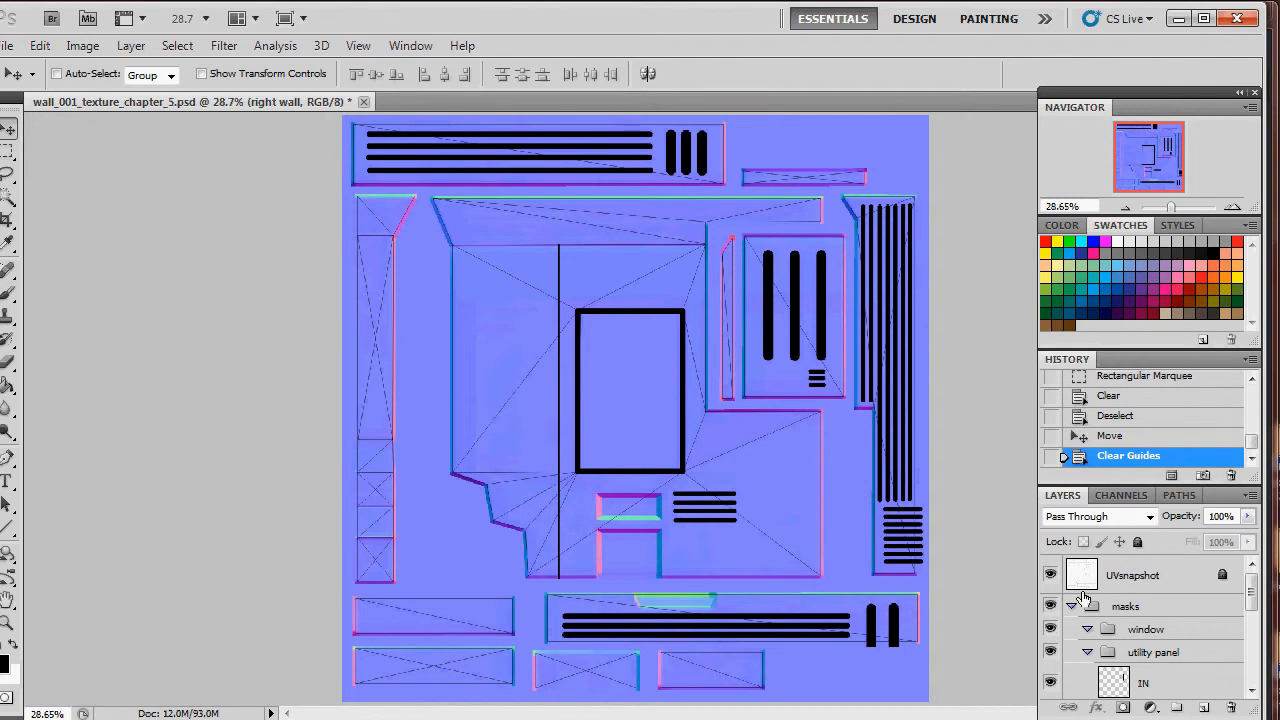
Hide the UVsnapshot layer and save a Targa copy of the texture to the Desktop as temp mask in.
click(1050, 577)
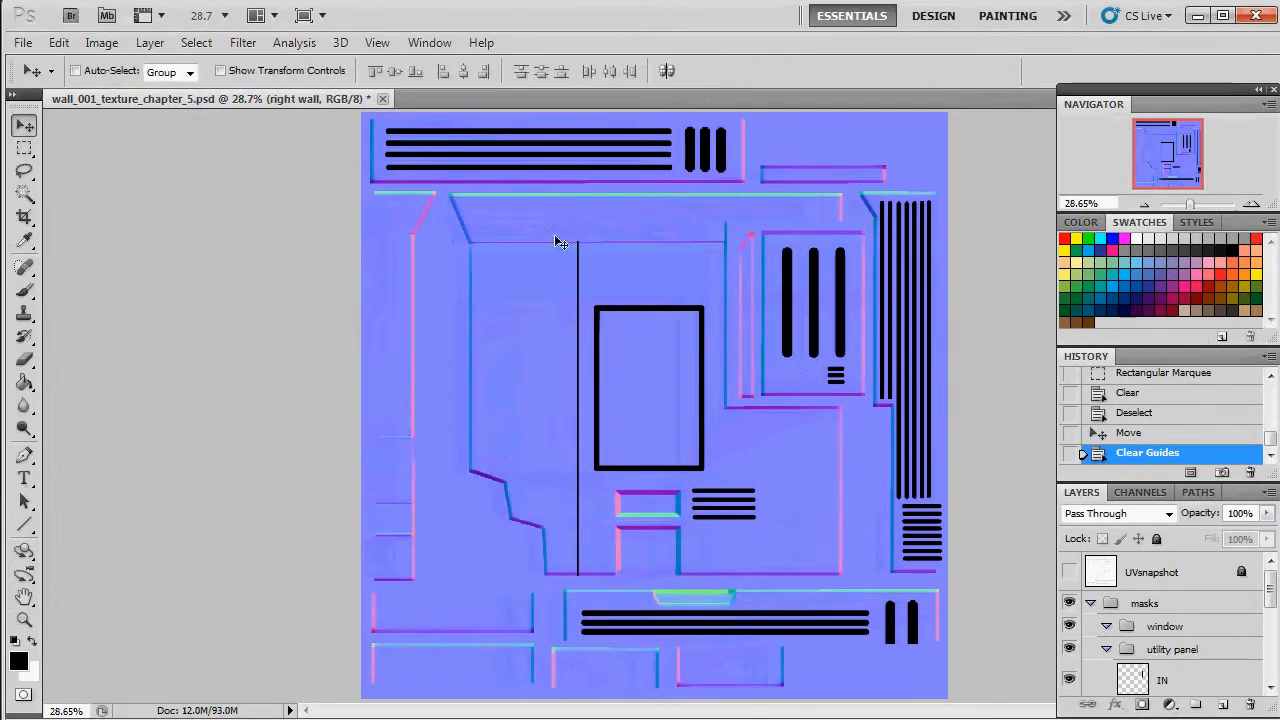
click(5, 45)
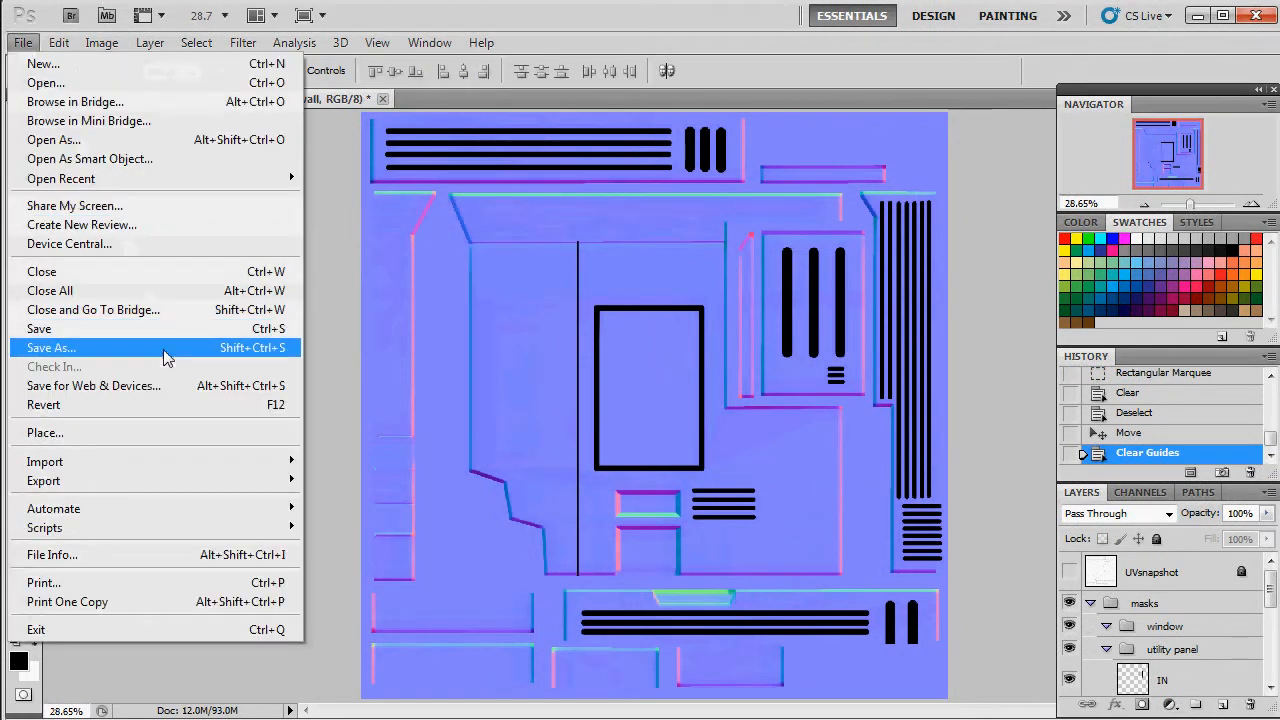
click(228, 352)
click(92, 152)
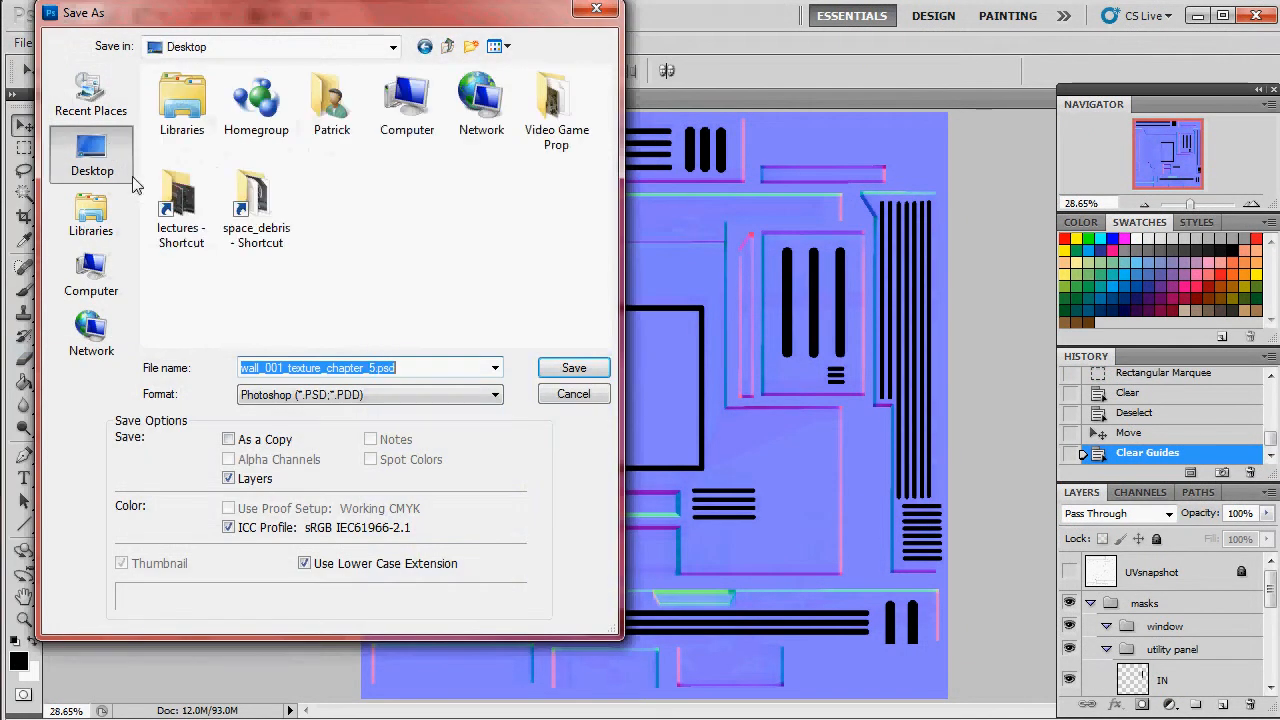
click(305, 395)
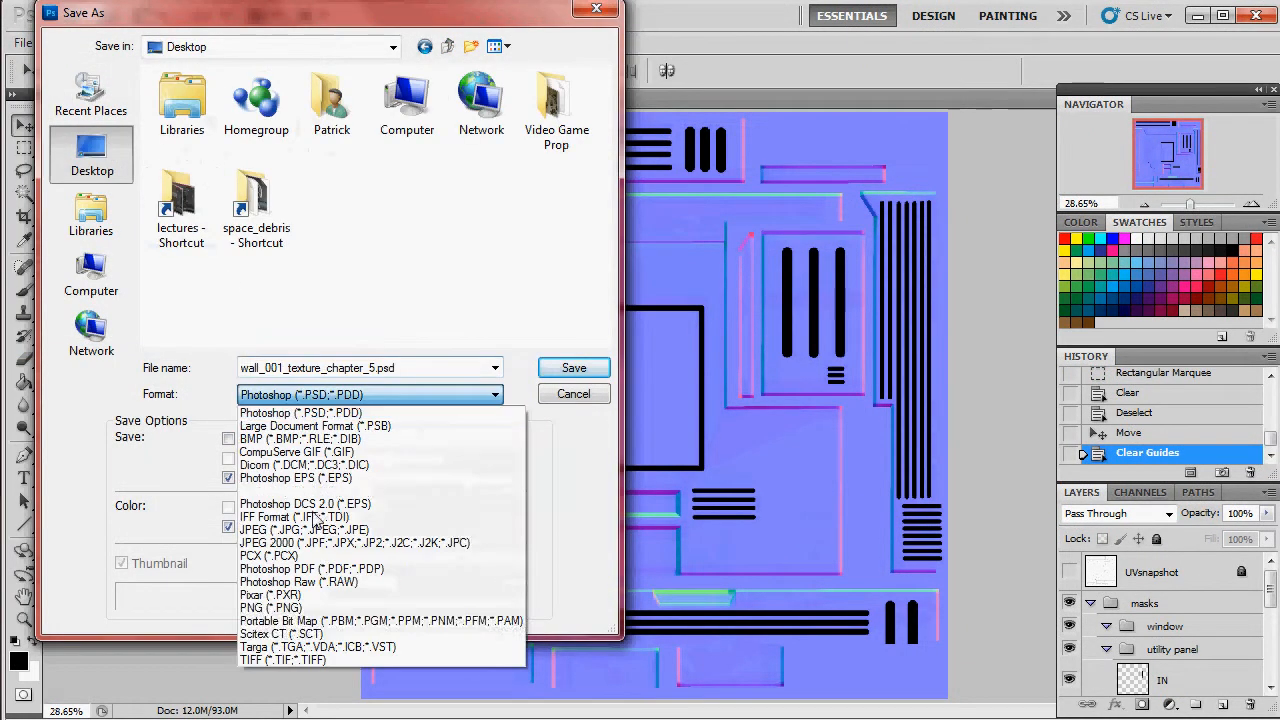
click(318, 646)
double_click(333, 368)
text(tem)
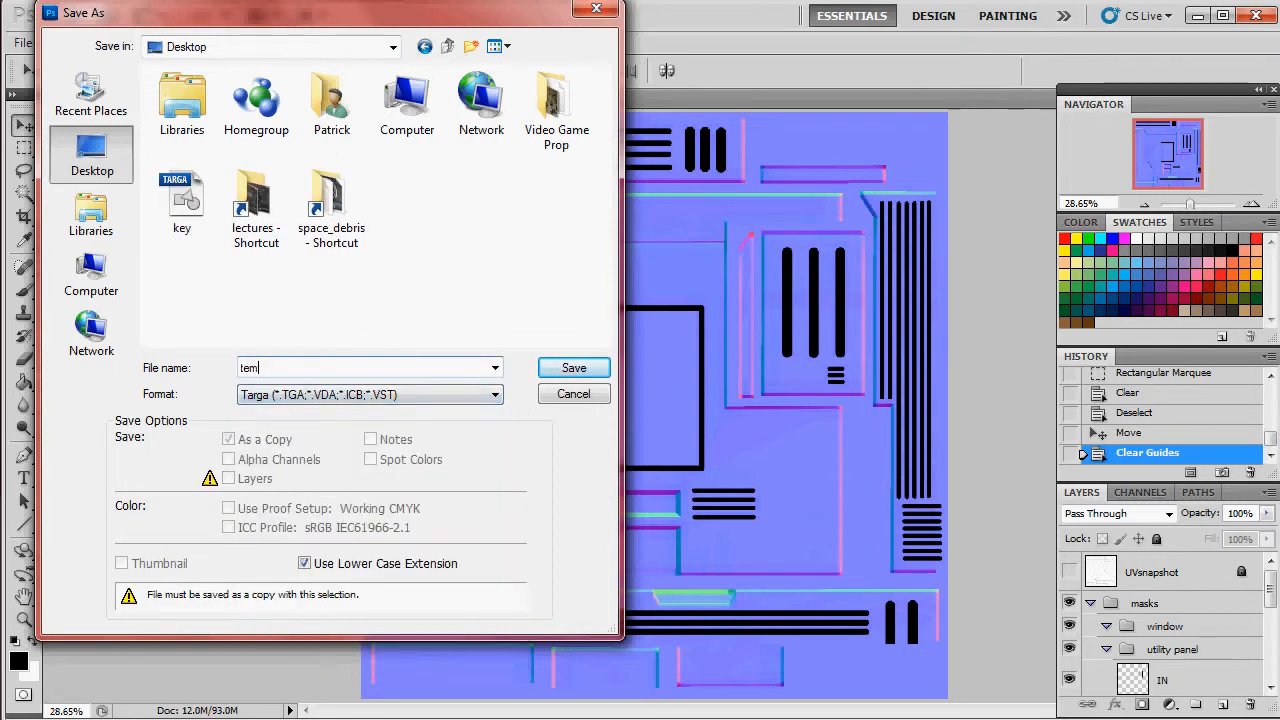
text(p mask in)
key(Return)
click(710, 242)
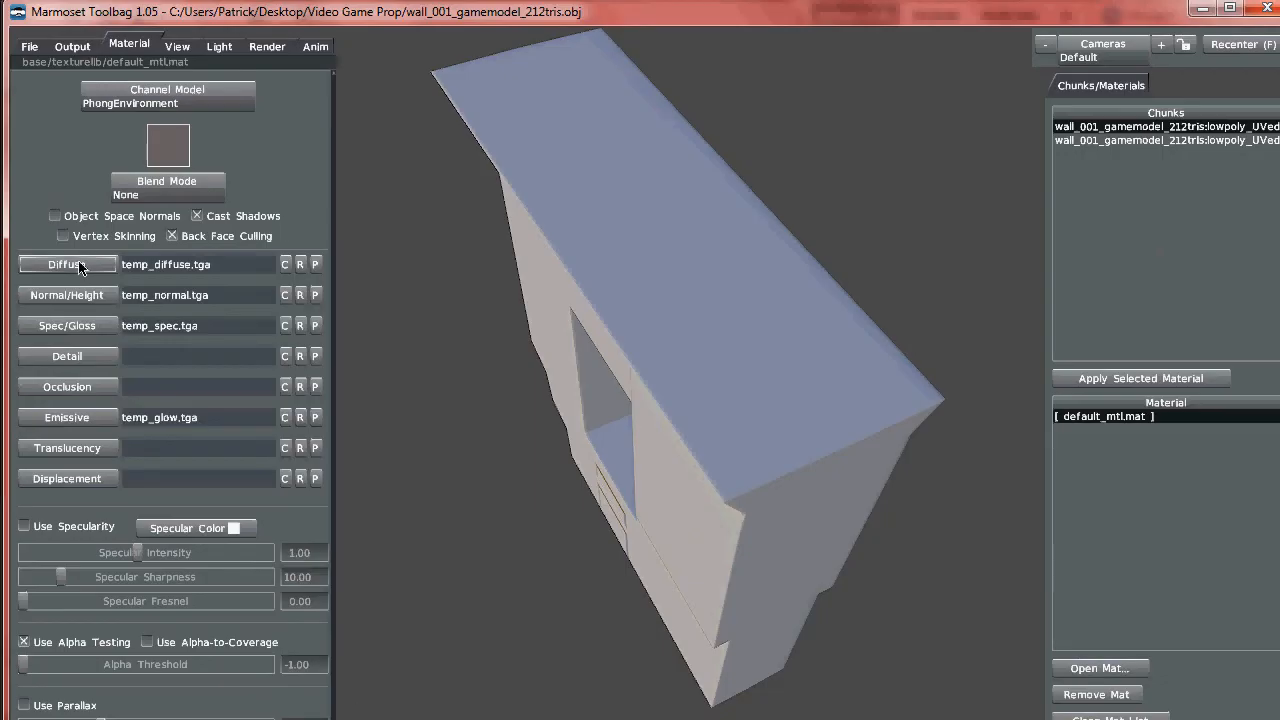
In Marmoset Toolbag, load temp mask in.tga from the Desktop as the material's diffuse texture.
click(80, 266)
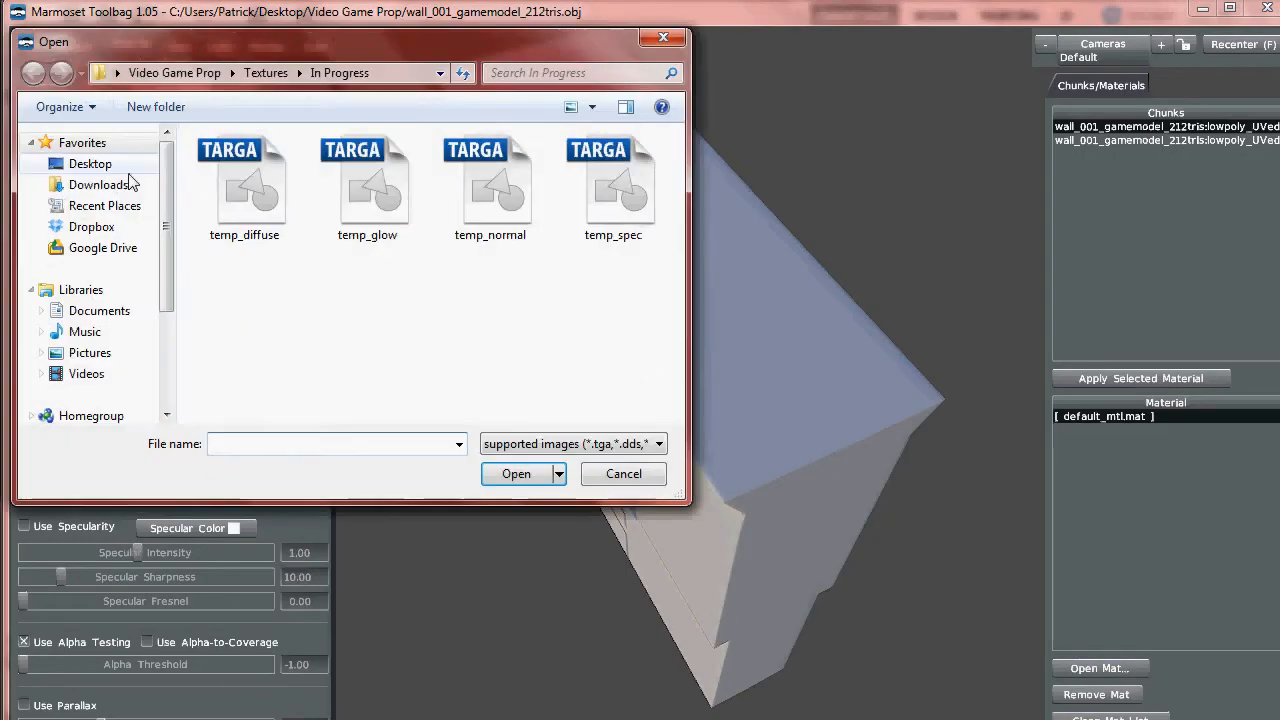
click(98, 168)
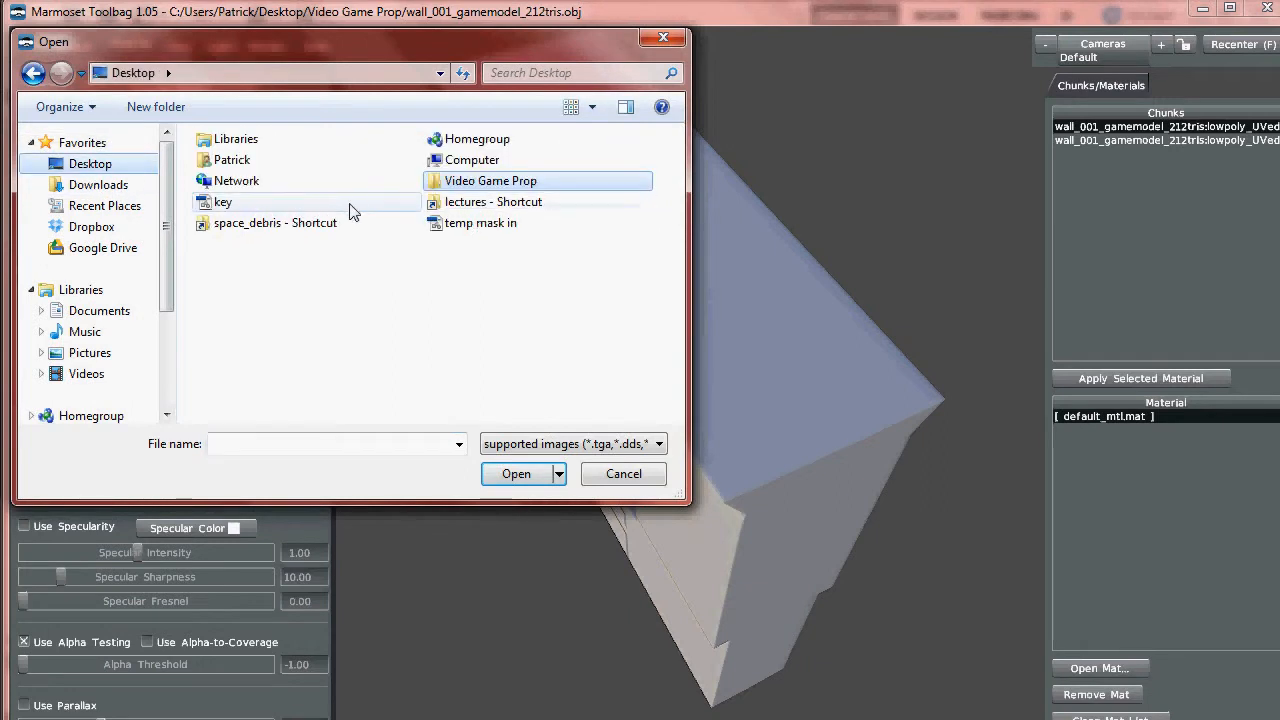
click(540, 223)
click(535, 471)
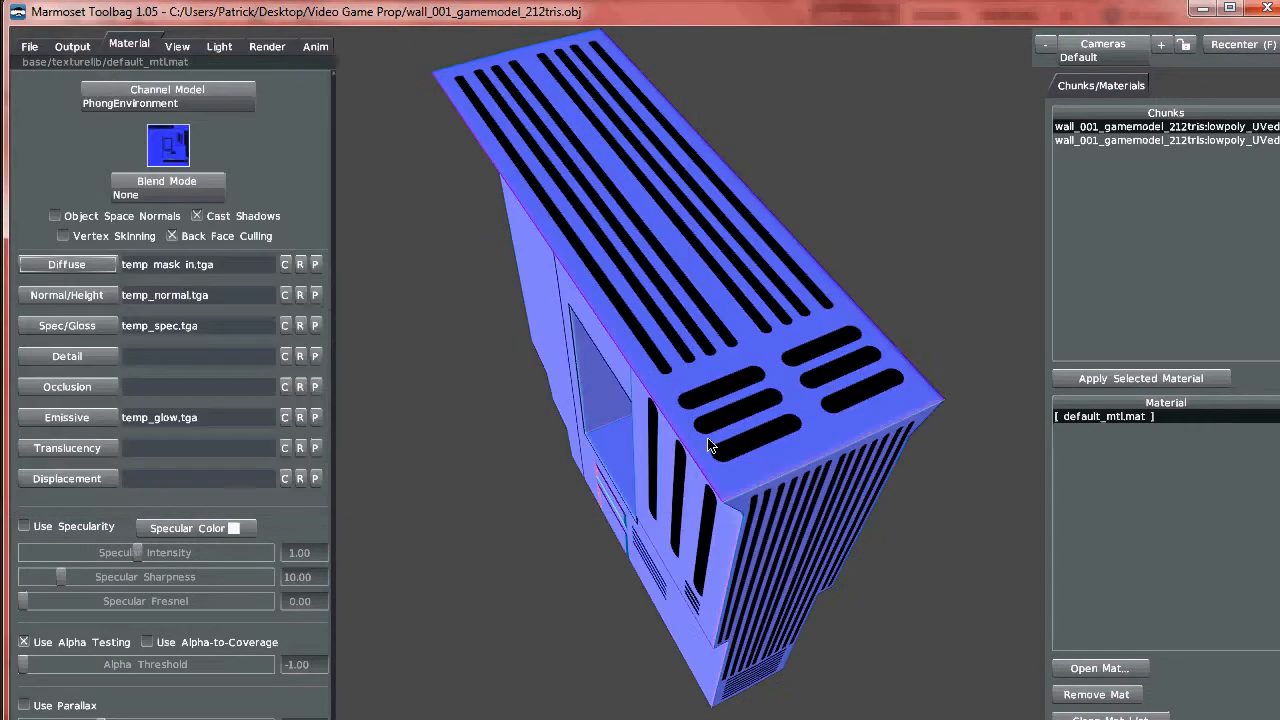
Examine how the painted indents sit on the wall model's top, front, underside and slatted side.
drag(640, 450, 709, 397)
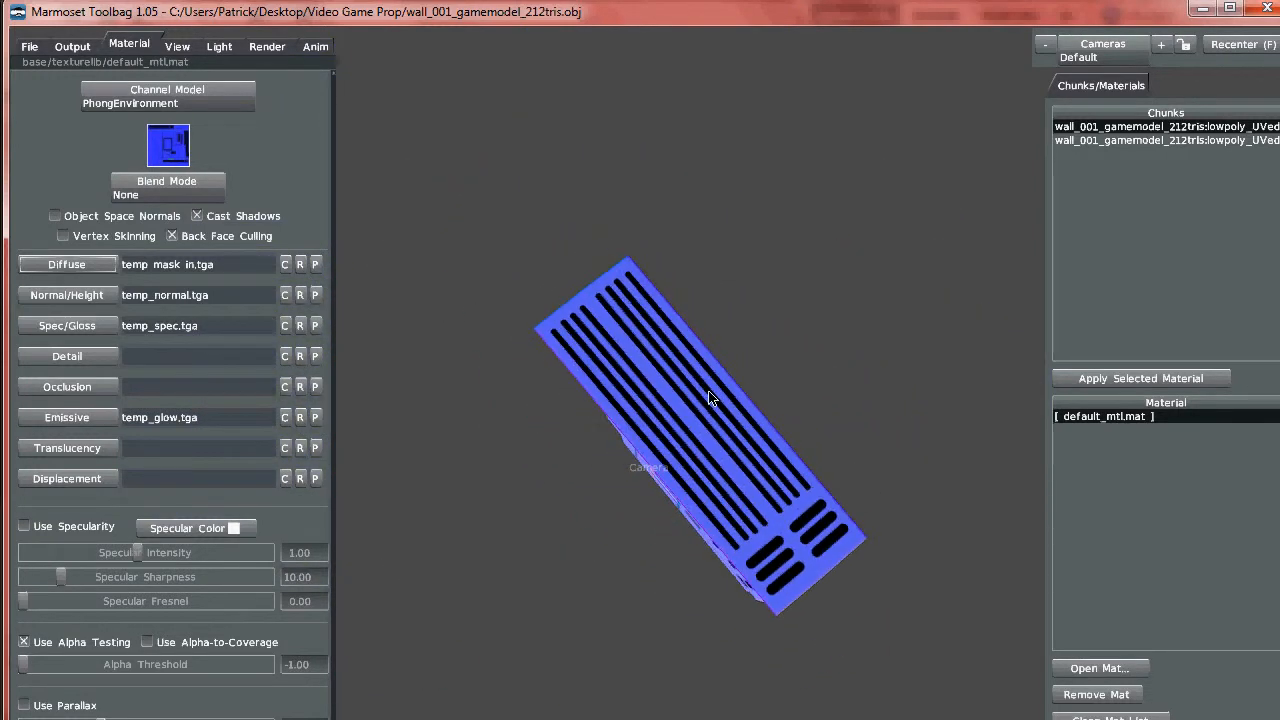
drag(741, 473, 702, 508)
drag(623, 534, 862, 452)
drag(541, 247, 1013, 124)
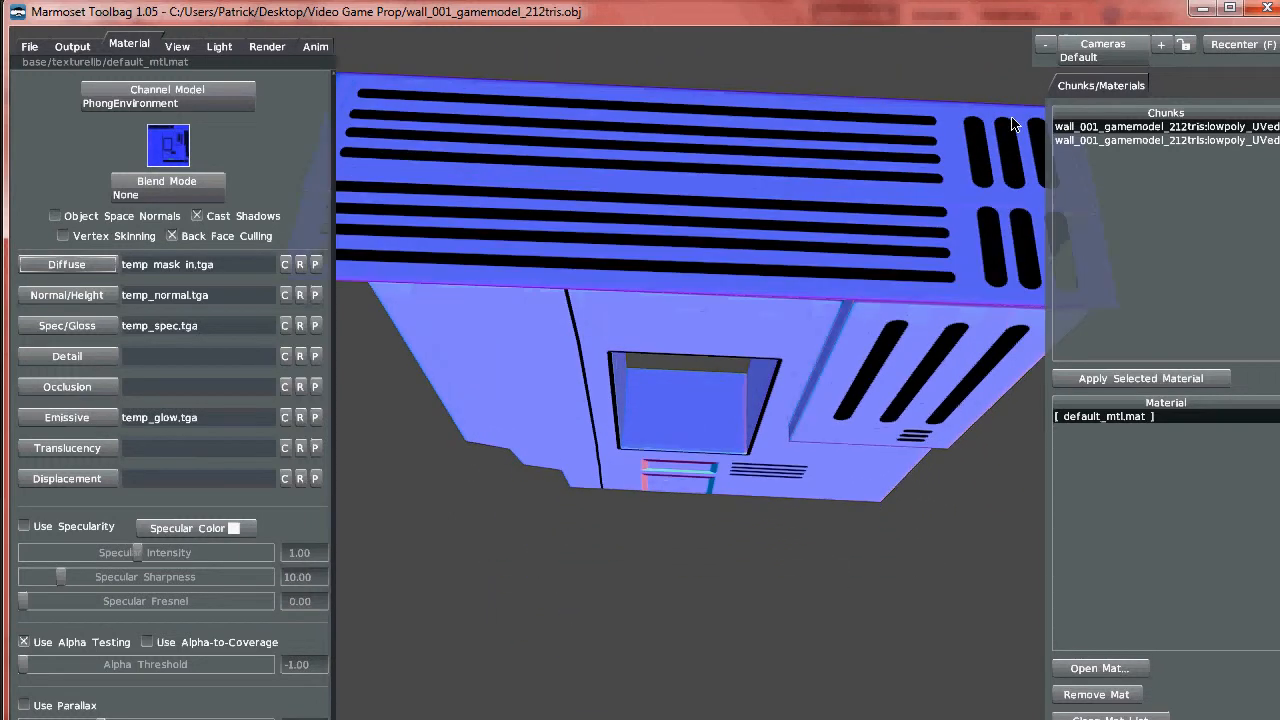
drag(771, 514, 766, 214)
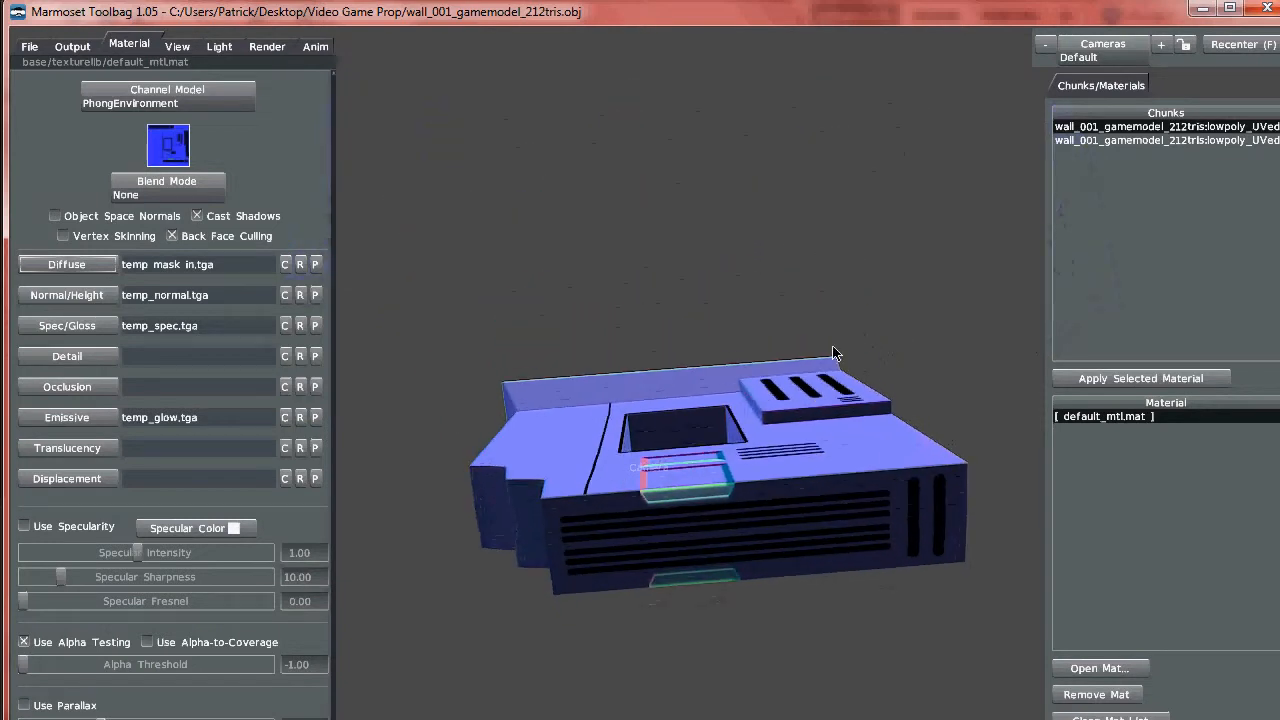
drag(912, 510, 611, 563)
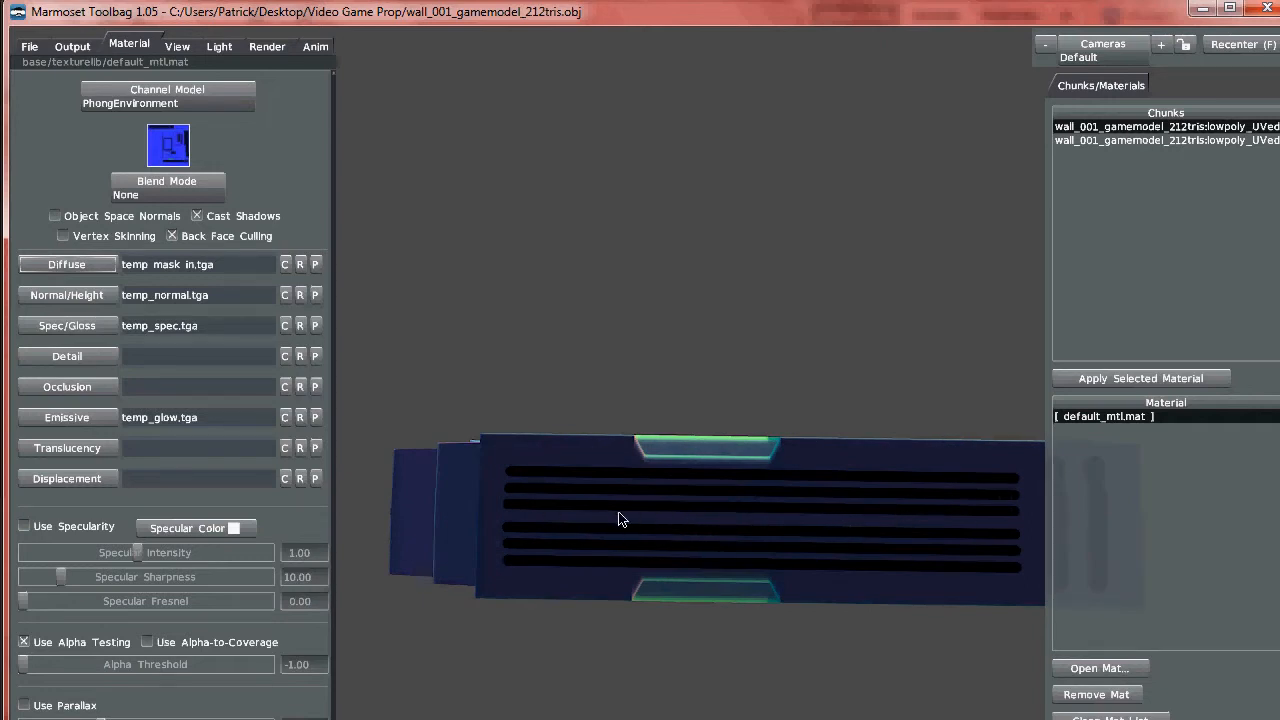
drag(735, 341, 762, 371)
drag(738, 456, 768, 368)
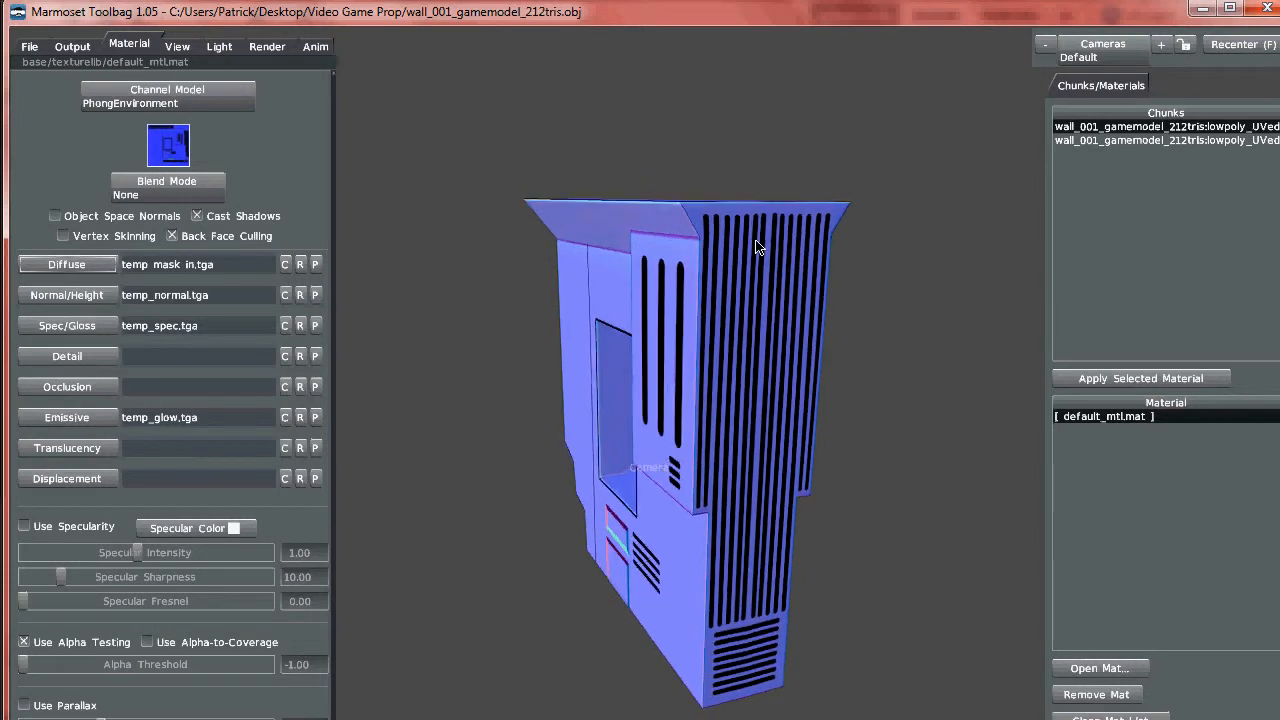
drag(768, 441, 771, 496)
drag(768, 390, 803, 284)
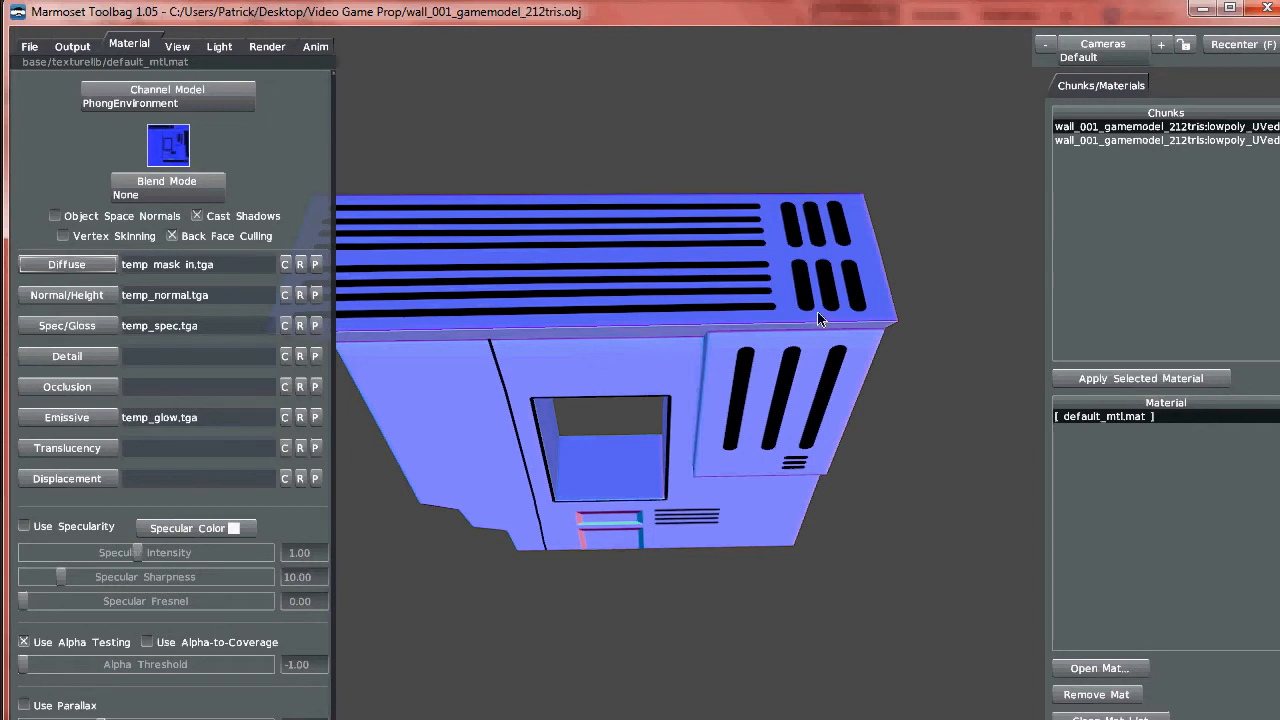
Inspect the seam below the roof overhang along the wall model's front and its plain side.
drag(770, 443, 671, 360)
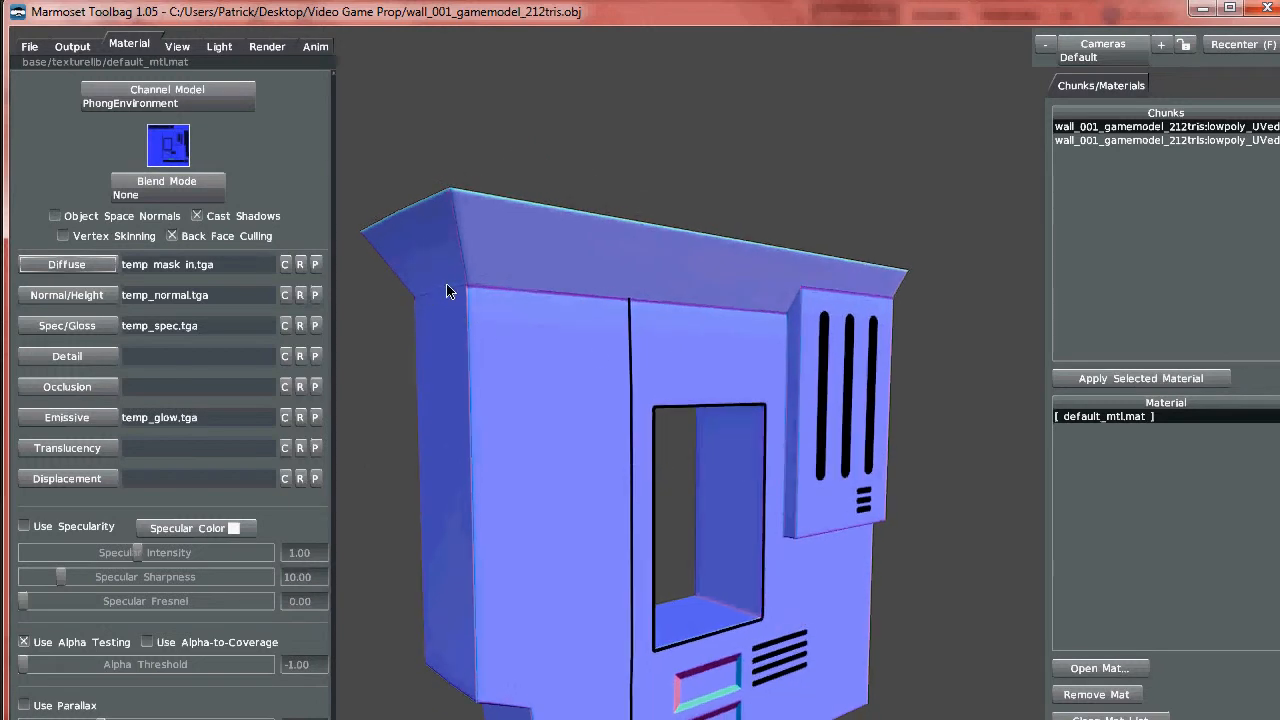
drag(760, 325, 660, 313)
drag(990, 257, 795, 316)
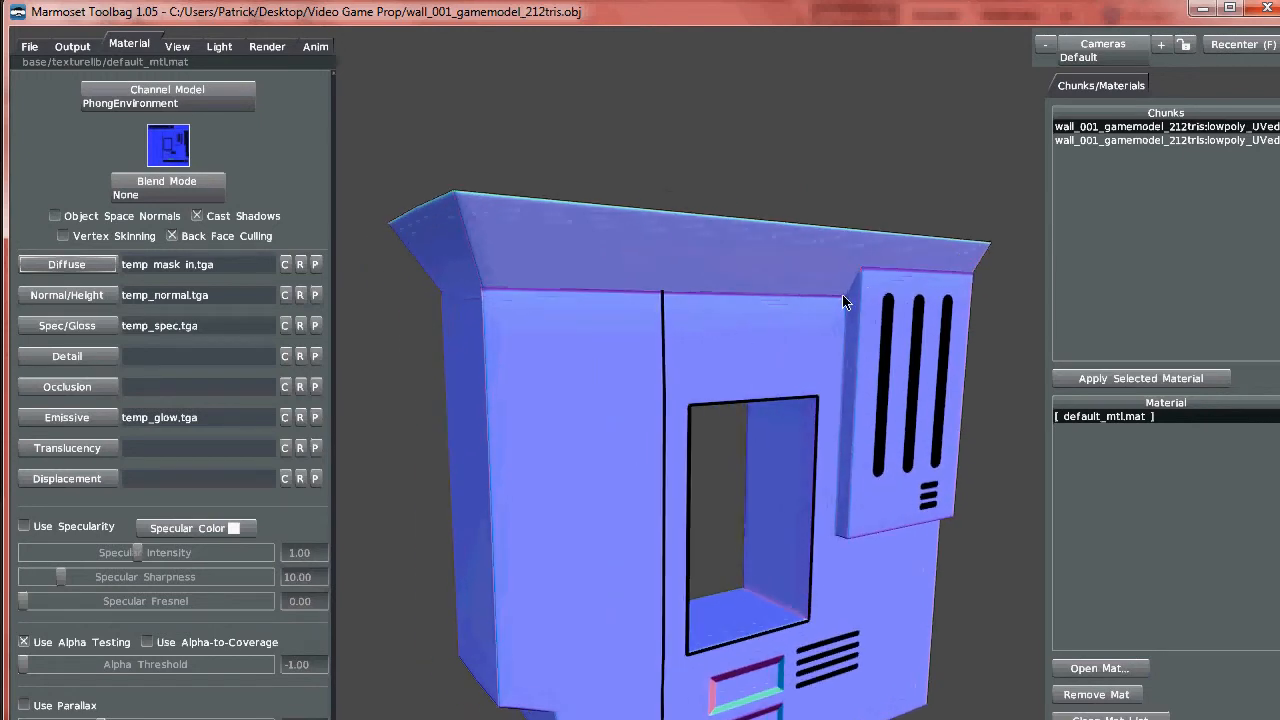
drag(485, 296, 637, 289)
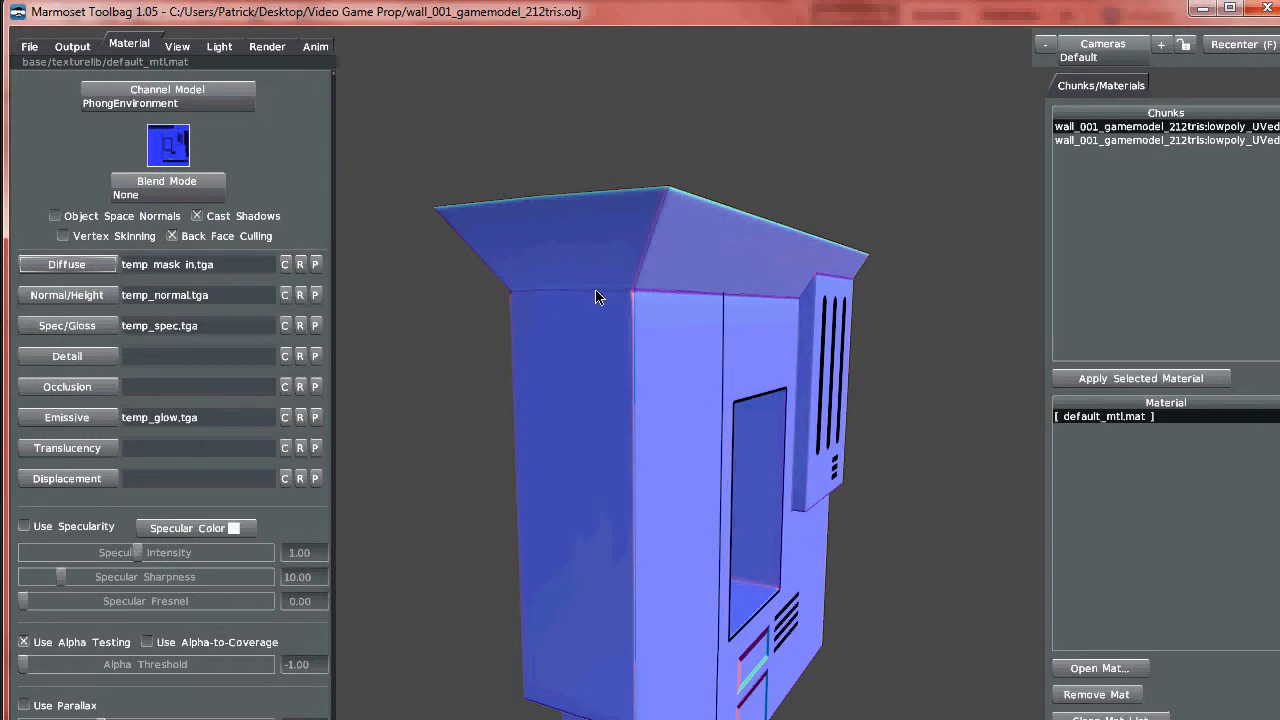
drag(566, 295, 663, 443)
drag(629, 520, 673, 425)
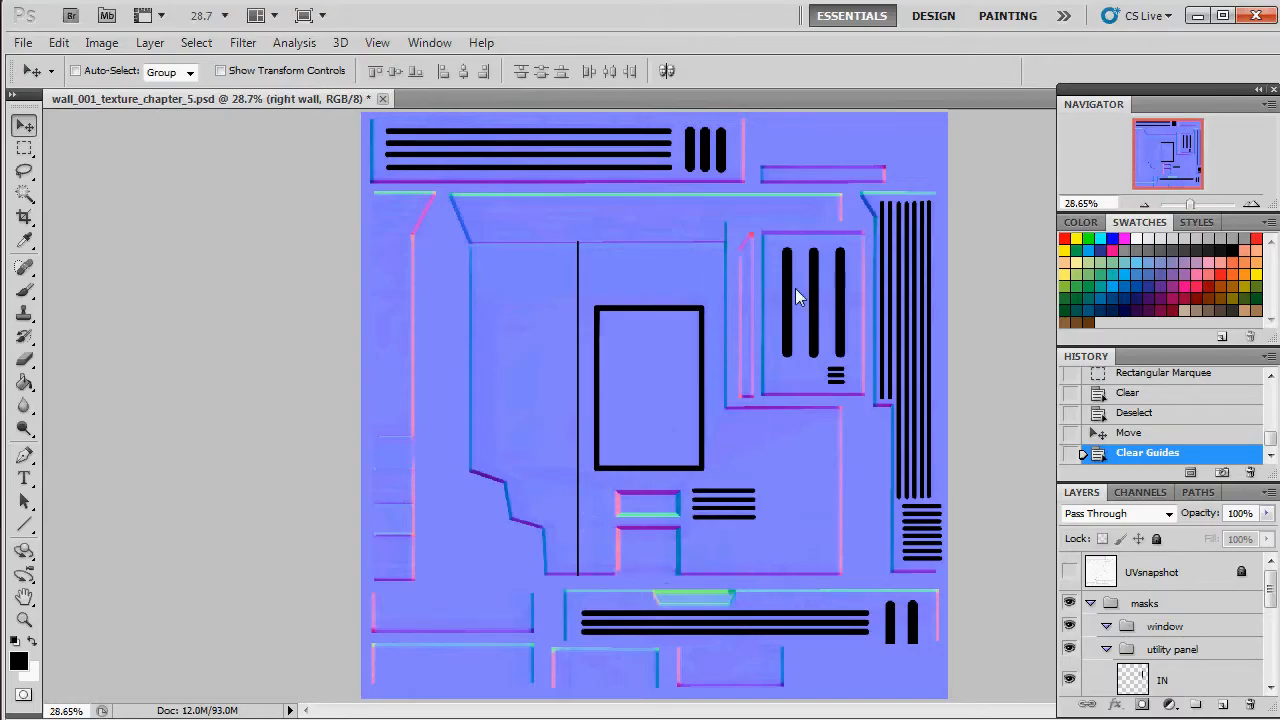
Return to the texture in Photoshop, show the UVsnapshot layer, and view the uppermost island's four horizontal lines up close.
click(1069, 572)
drag(1190, 210, 1047, 146)
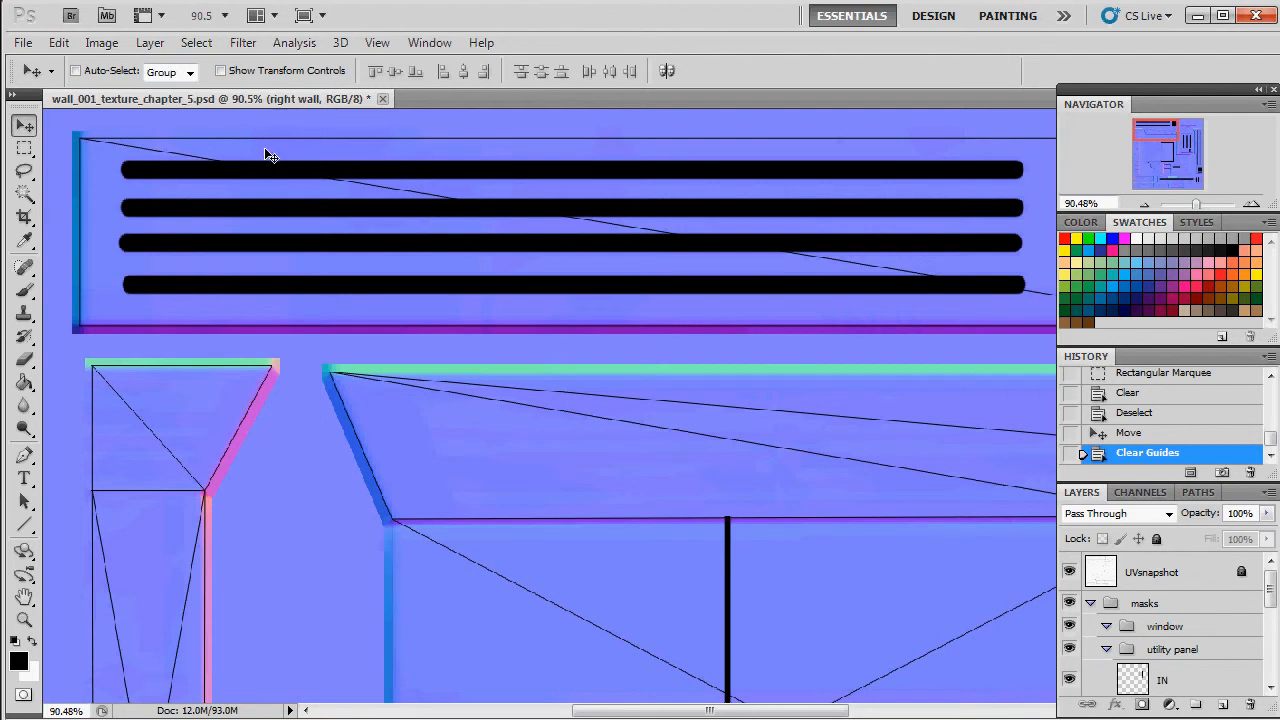
scroll(270, 176, up, 2)
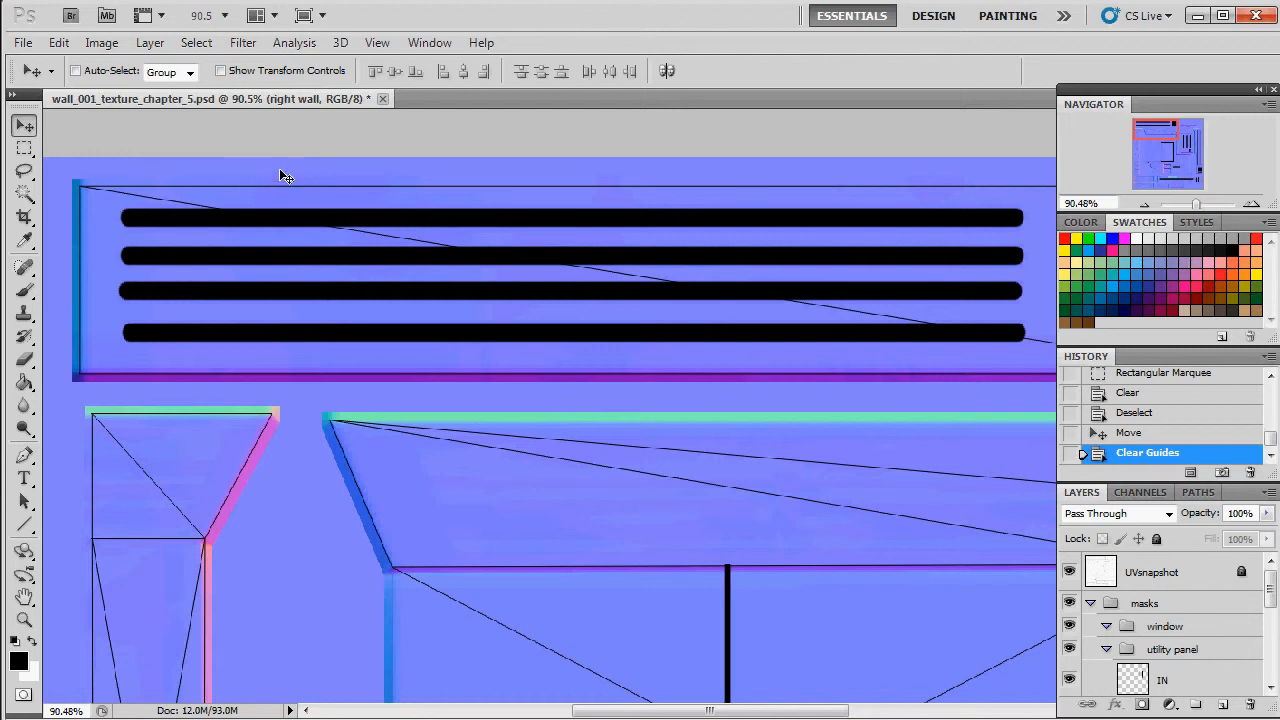
Delete the second of the four horizontal bars from the IN layer of the top wall group.
key(alt+Tab)
drag(667, 297, 552, 440)
key(alt+Tab)
scroll(1160, 655, down, 2)
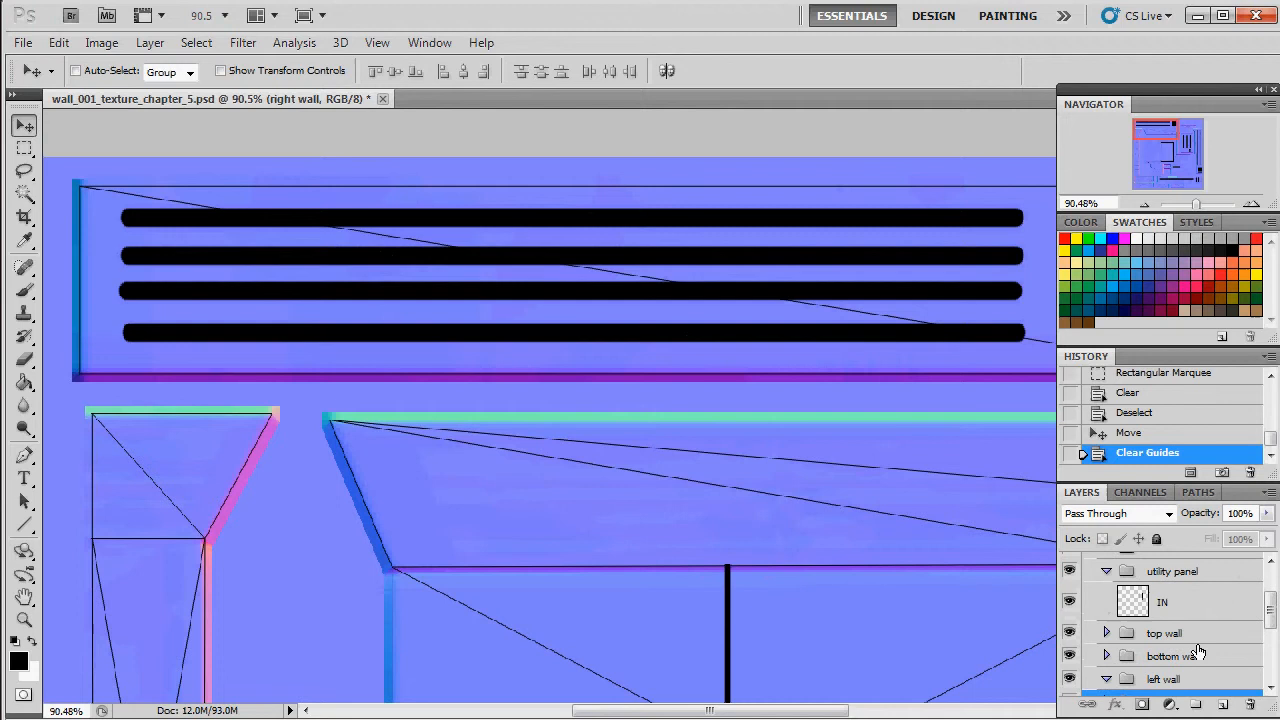
click(1107, 634)
ctrl+click(613, 242)
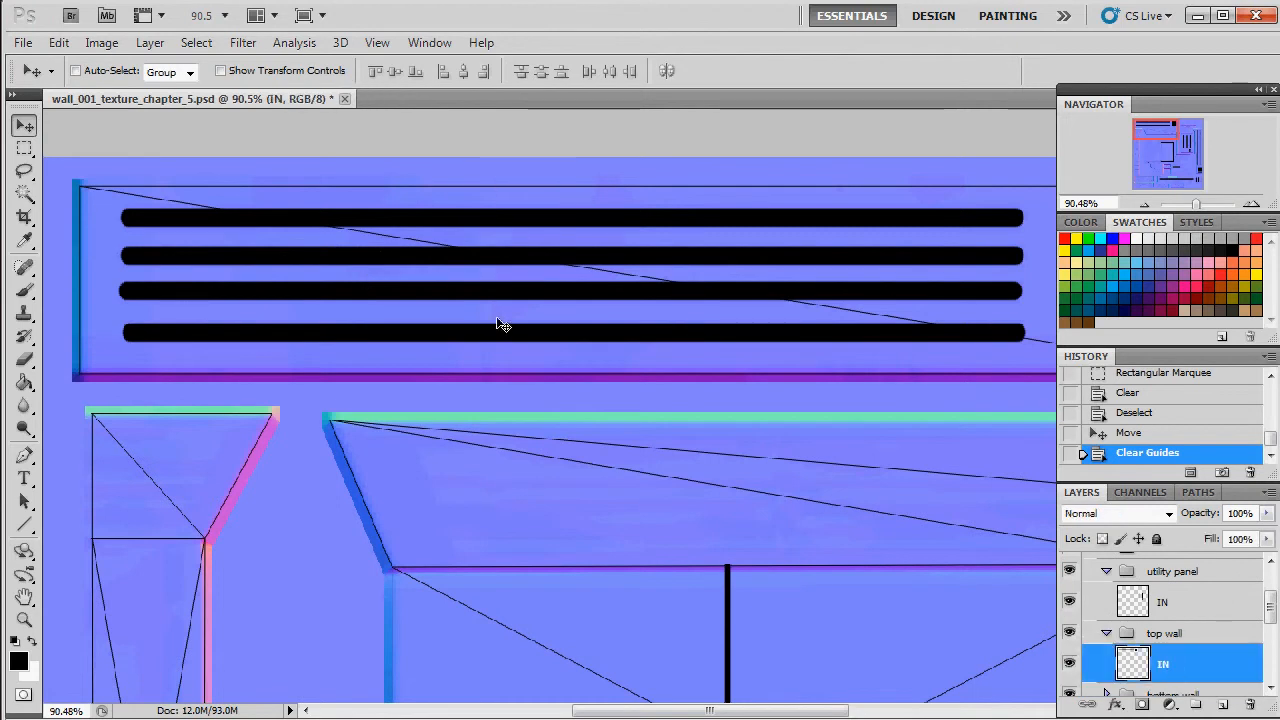
key(m)
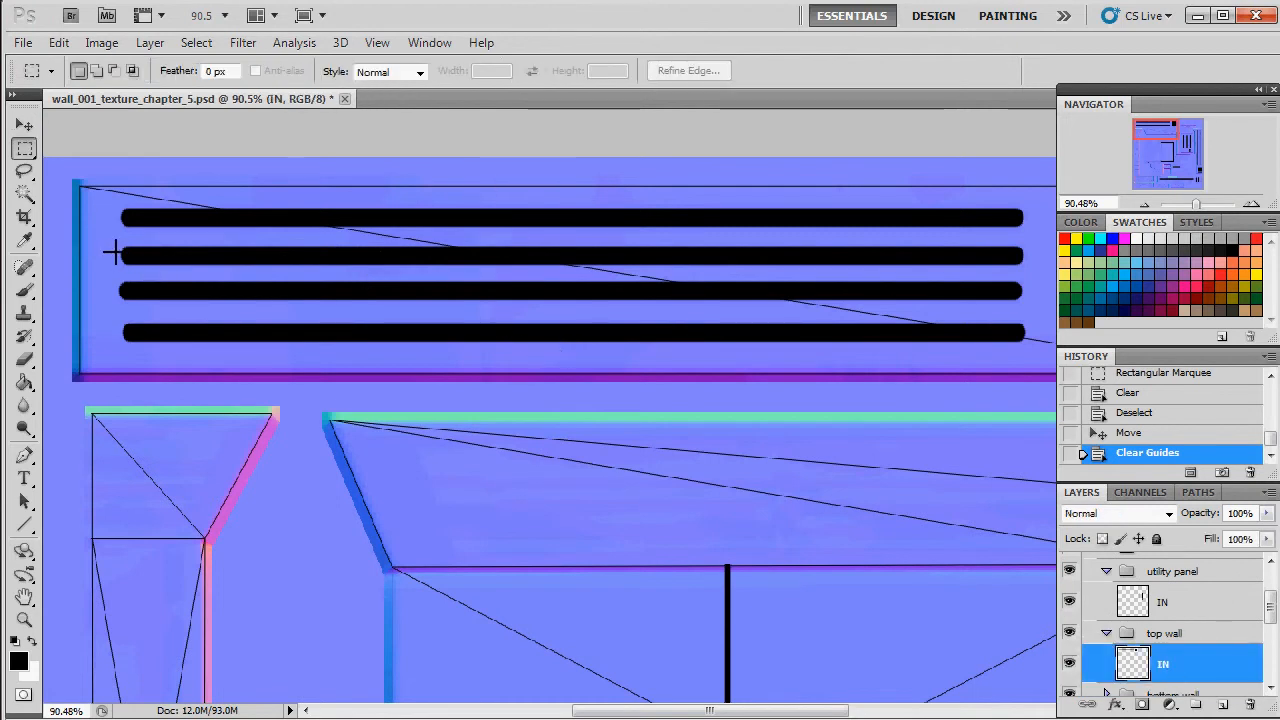
drag(107, 241, 1033, 274)
key(Delete)
key(ctrl+d)
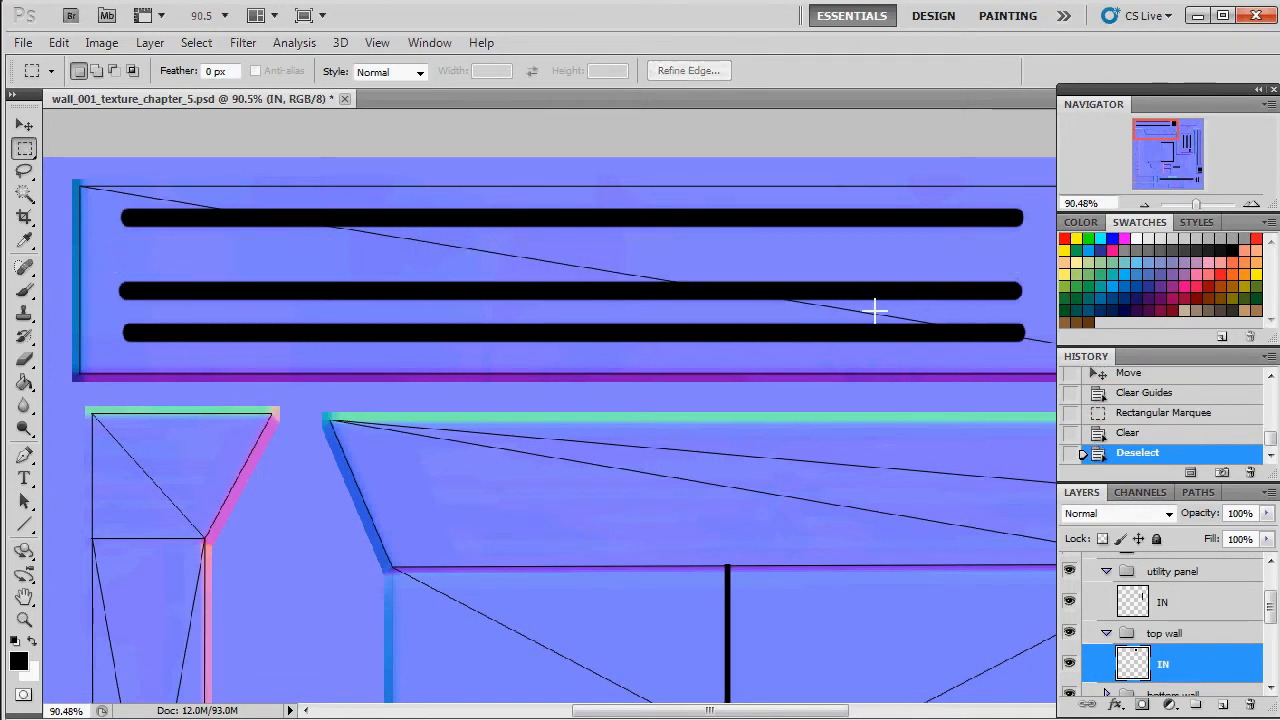
Move the middle horizontal bar up so it sits midway between the other two bars, and clear the selection.
drag(104, 268, 1031, 310)
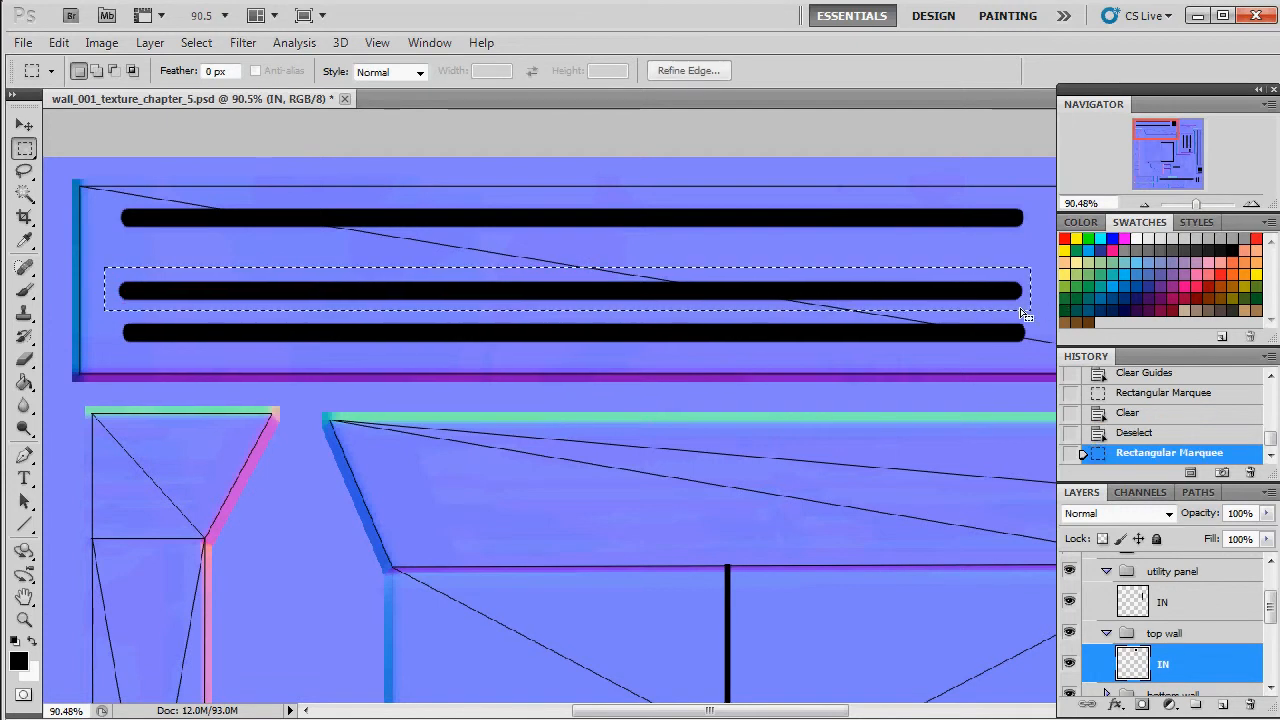
key(v)
drag(658, 293, 628, 280)
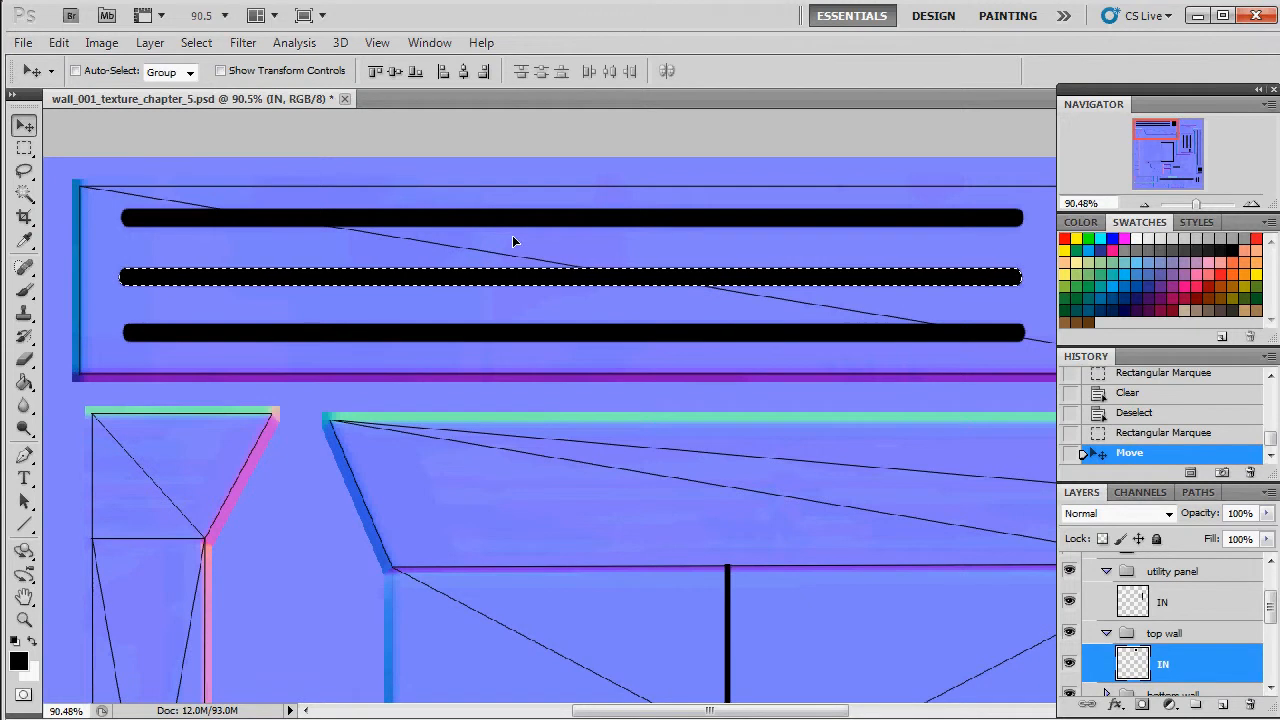
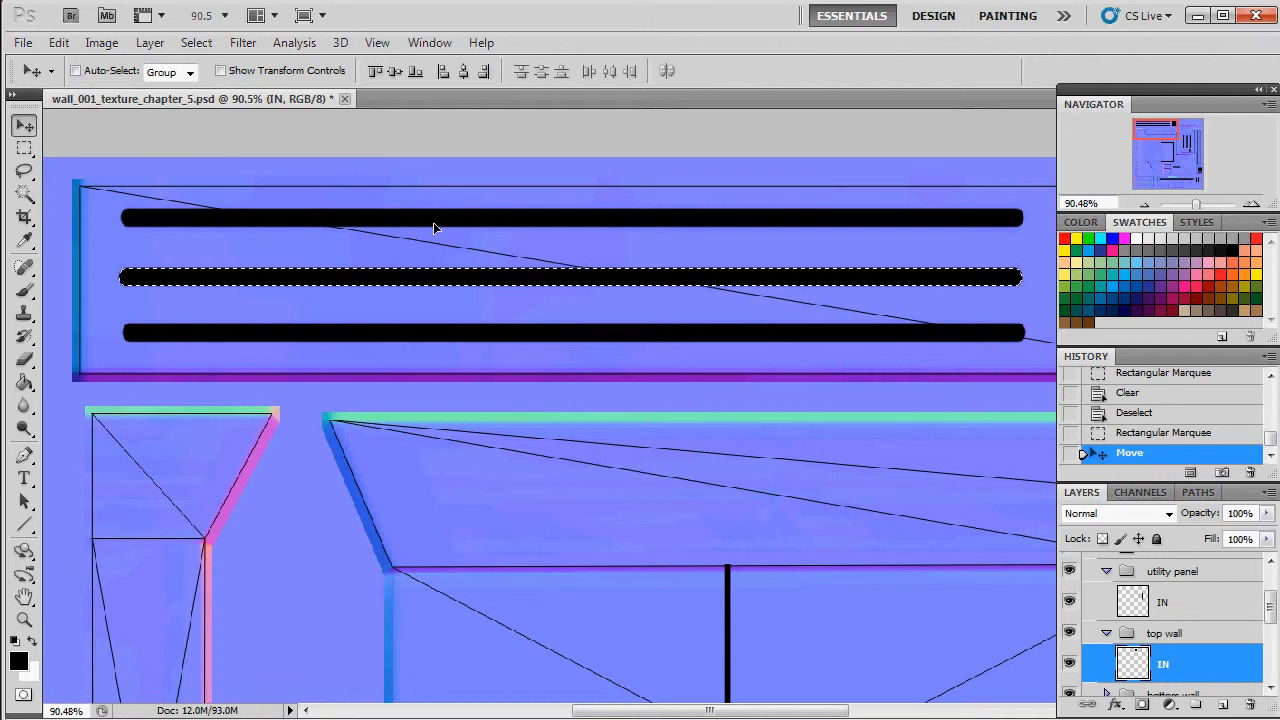
key(ctrl+d)
Select the three short vertical bars beside the horizontal bars on the top wall and move them up together.
drag(623, 709, 692, 714)
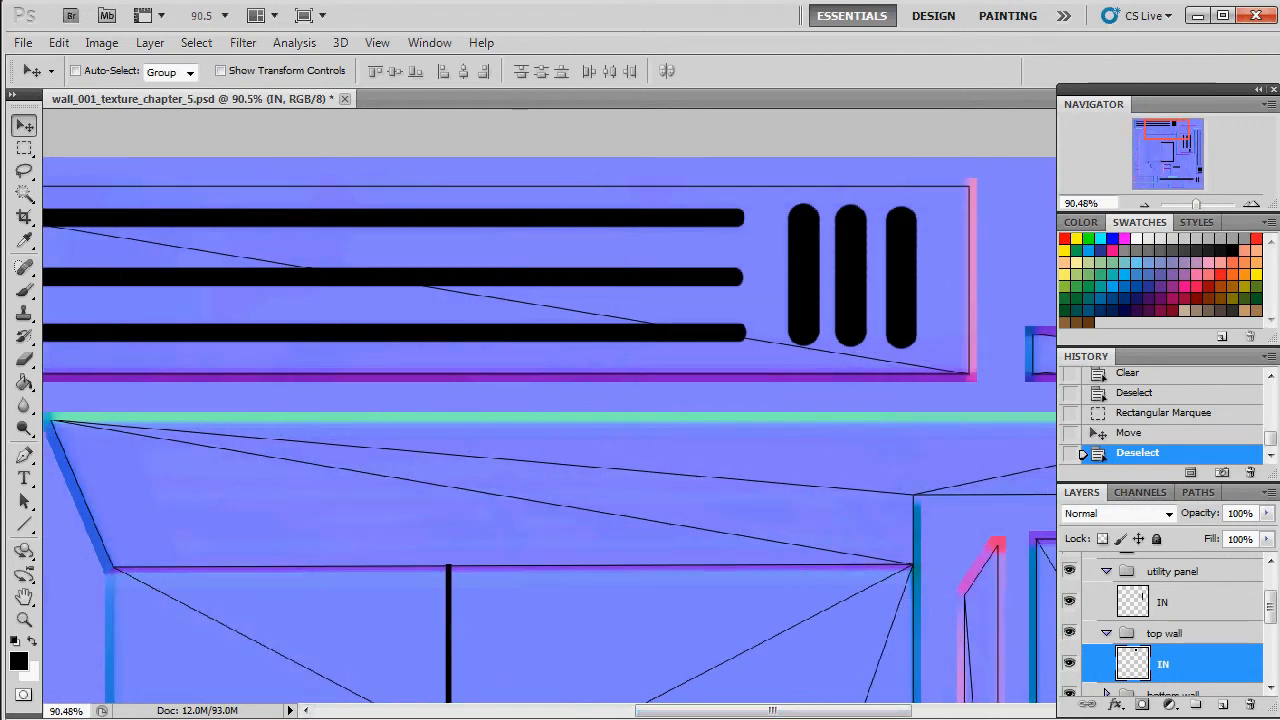
key(alt+Tab)
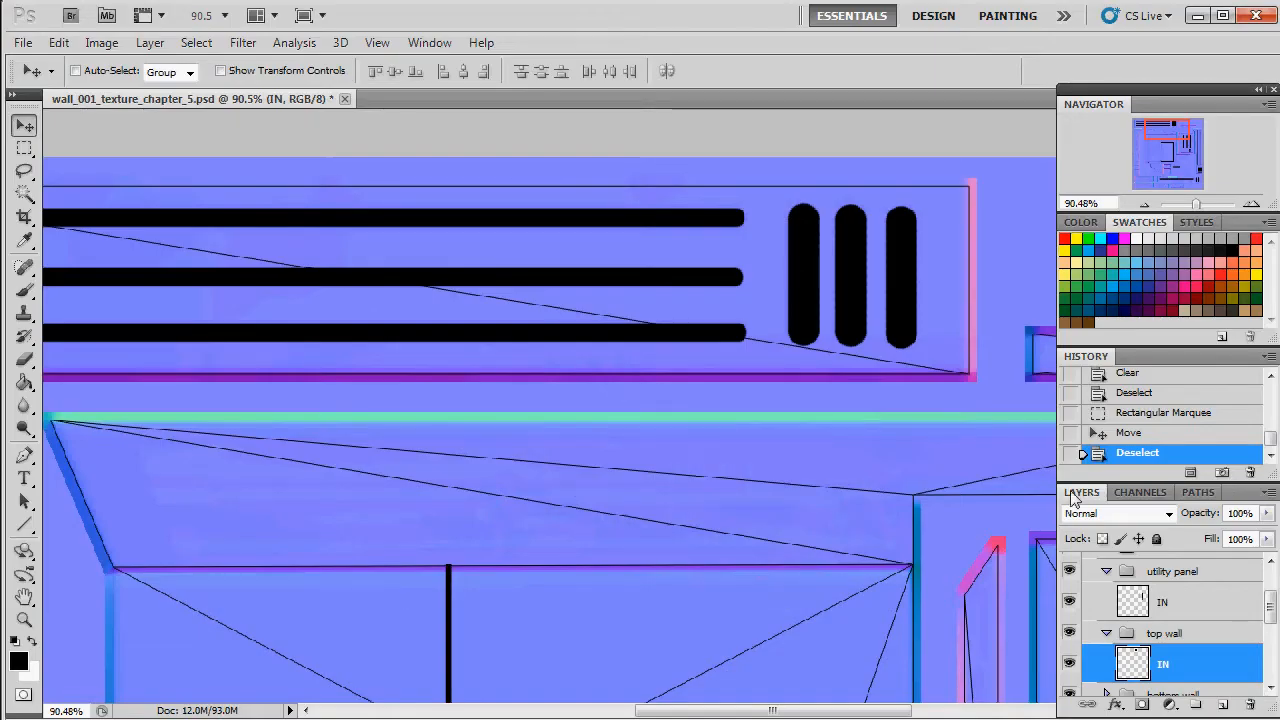
key(m)
drag(778, 187, 952, 374)
key(v)
drag(886, 289, 857, 231)
Select only the first of the three short vertical bars, nudge it slightly left and deselect it.
key(m)
drag(818, 153, 816, 179)
drag(794, 306, 793, 307)
key(ctrl+d)
drag(829, 151, 780, 350)
key(v)
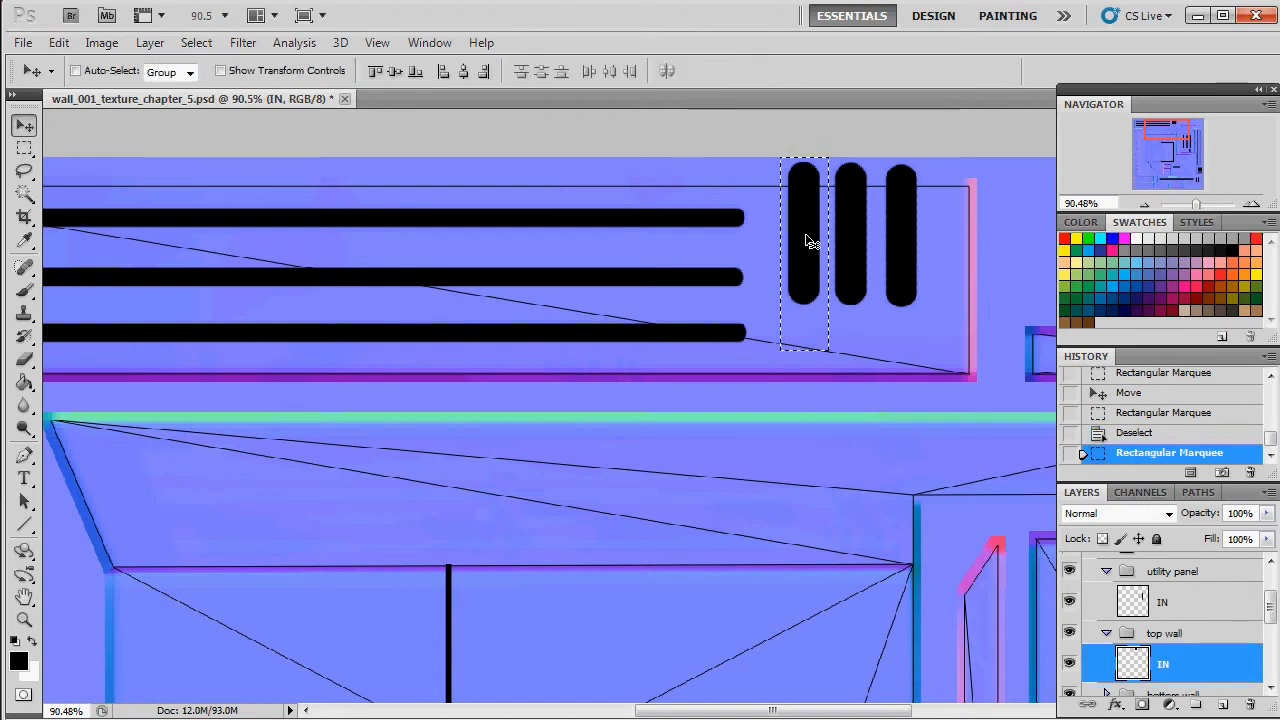
drag(808, 241, 806, 240)
key(ctrl+d)
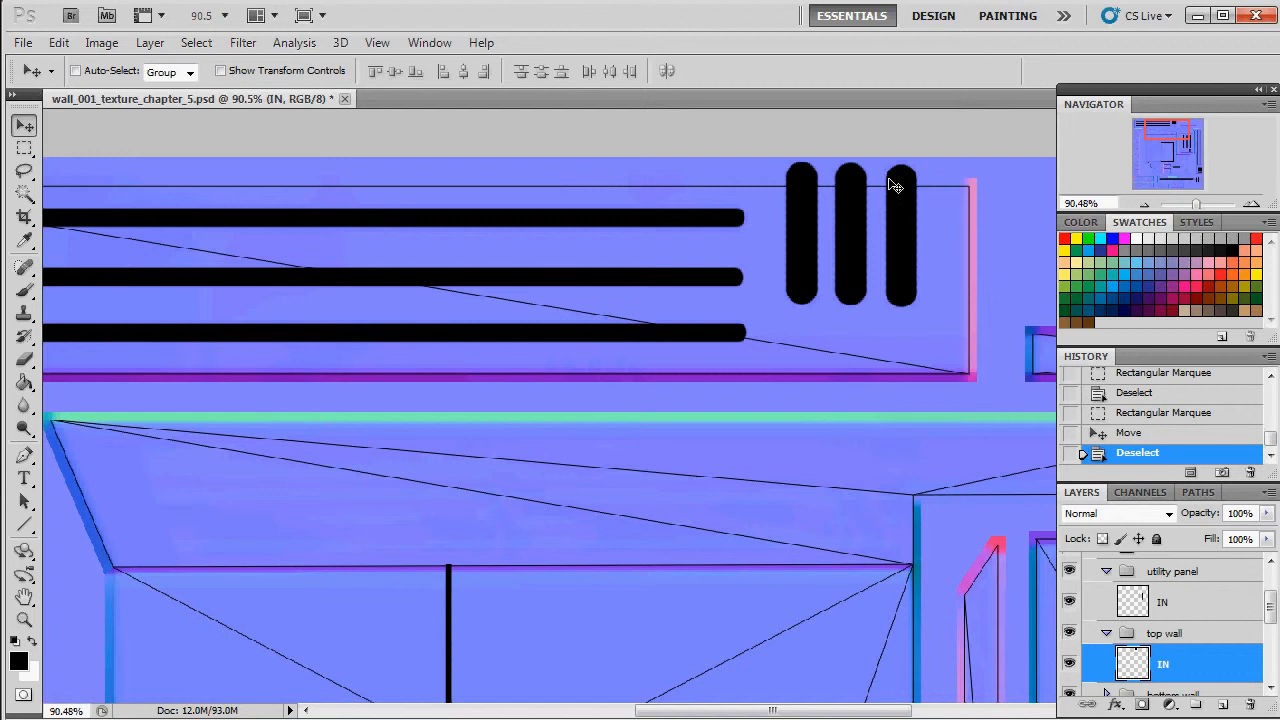
Reposition the three short vertical bars as a group, leaving them slightly lower across the wall's upper edge.
key(m)
drag(776, 158, 928, 314)
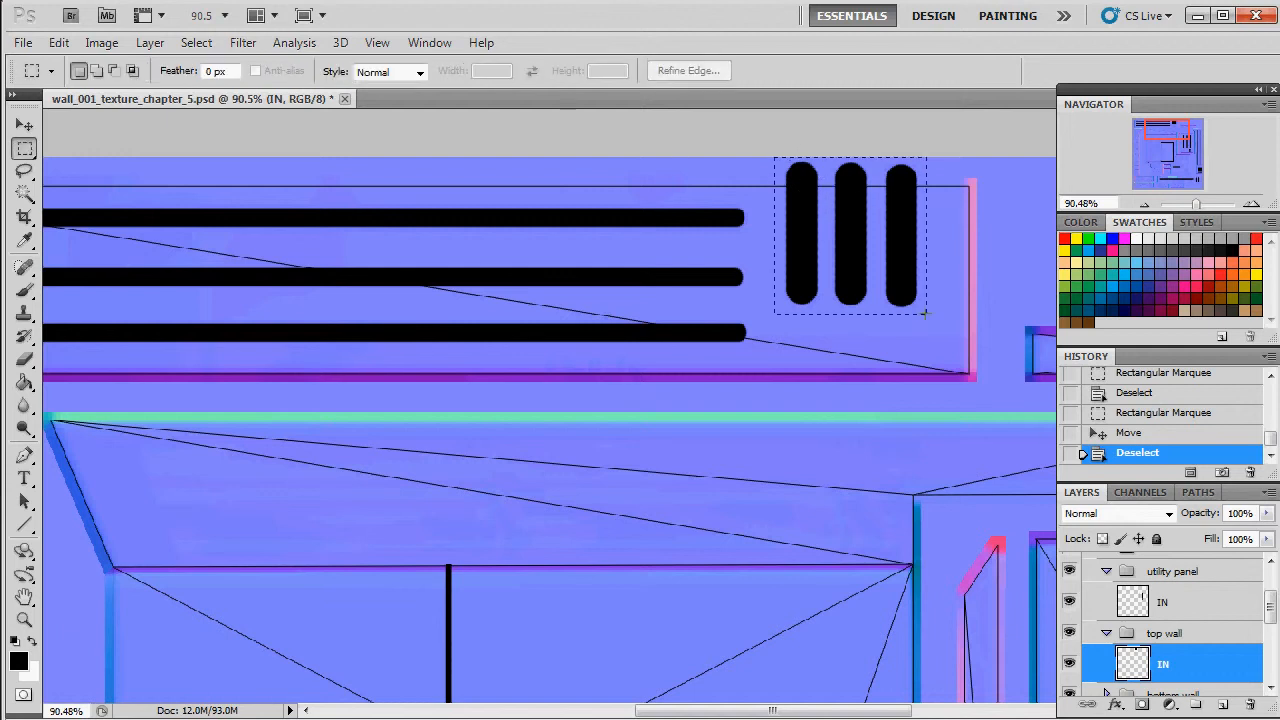
key(v)
key(shift+Down)
key(shift+Down)
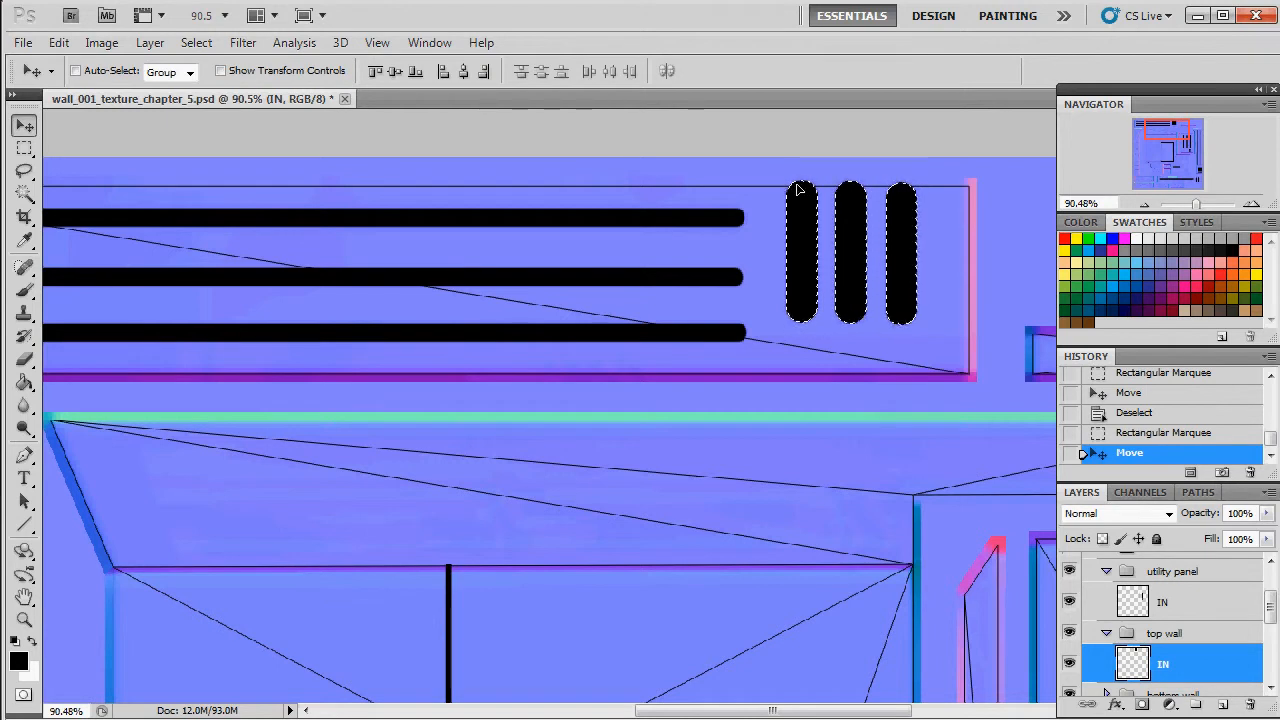
drag(857, 246, 857, 232)
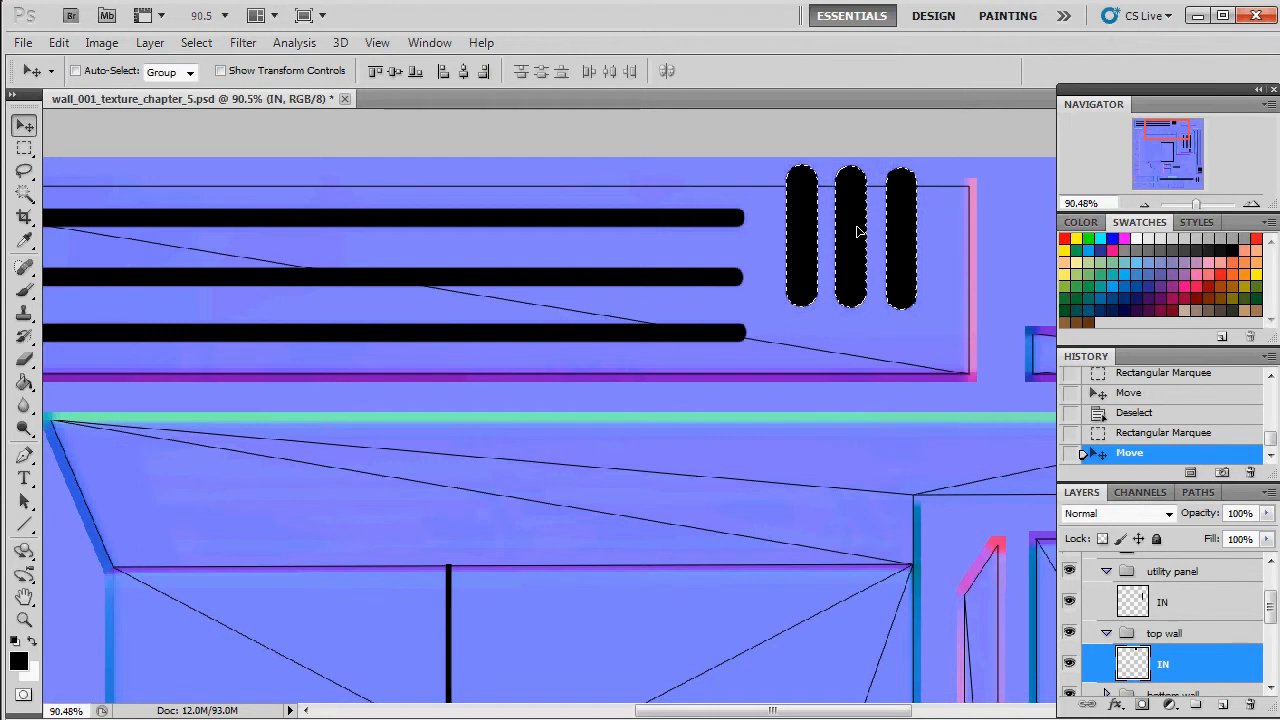
key(ctrl+d)
Align the last short vertical bar with the other two by nudging it slightly up and to the left.
key(m)
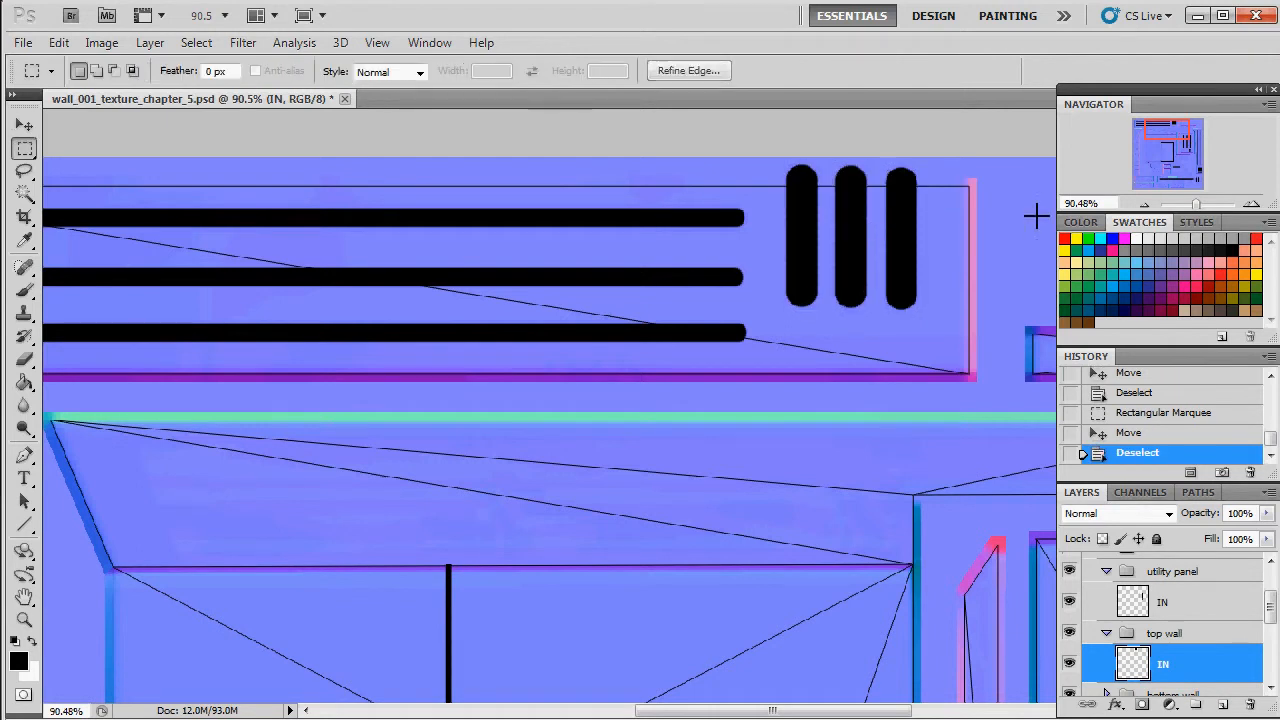
drag(875, 155, 950, 342)
key(v)
drag(909, 263, 909, 260)
key(Left)
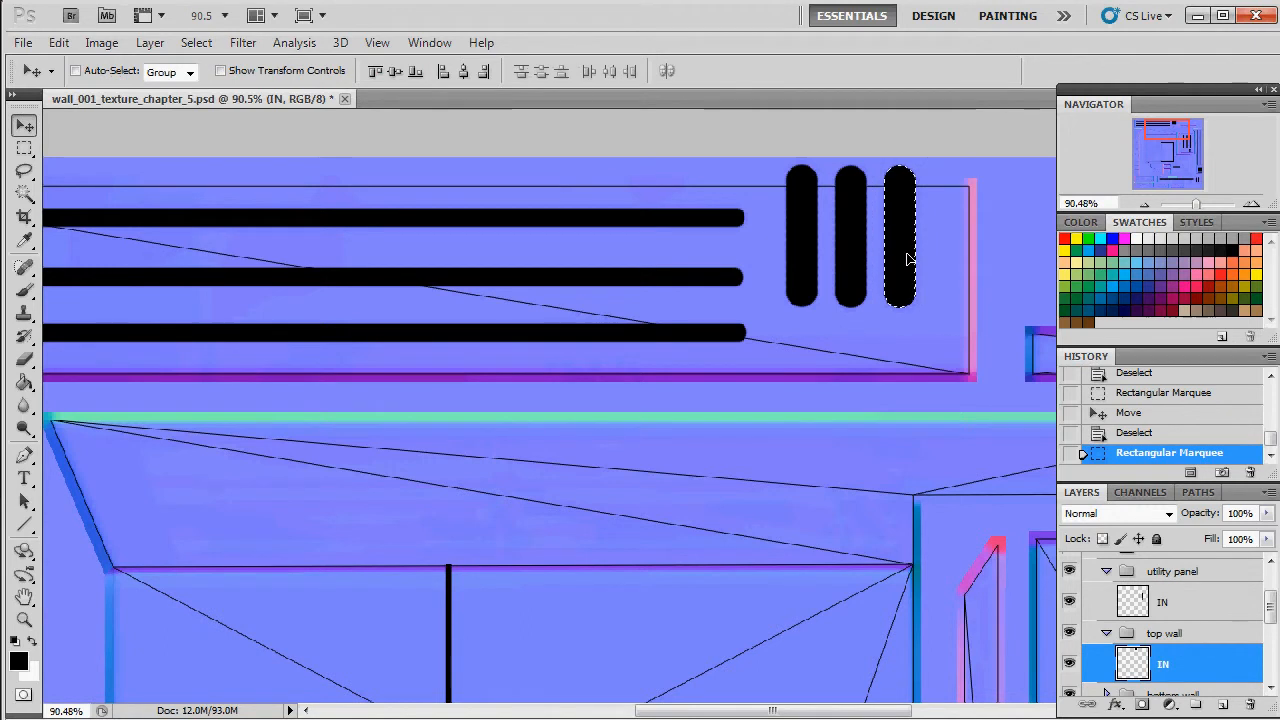
key(ctrl+d)
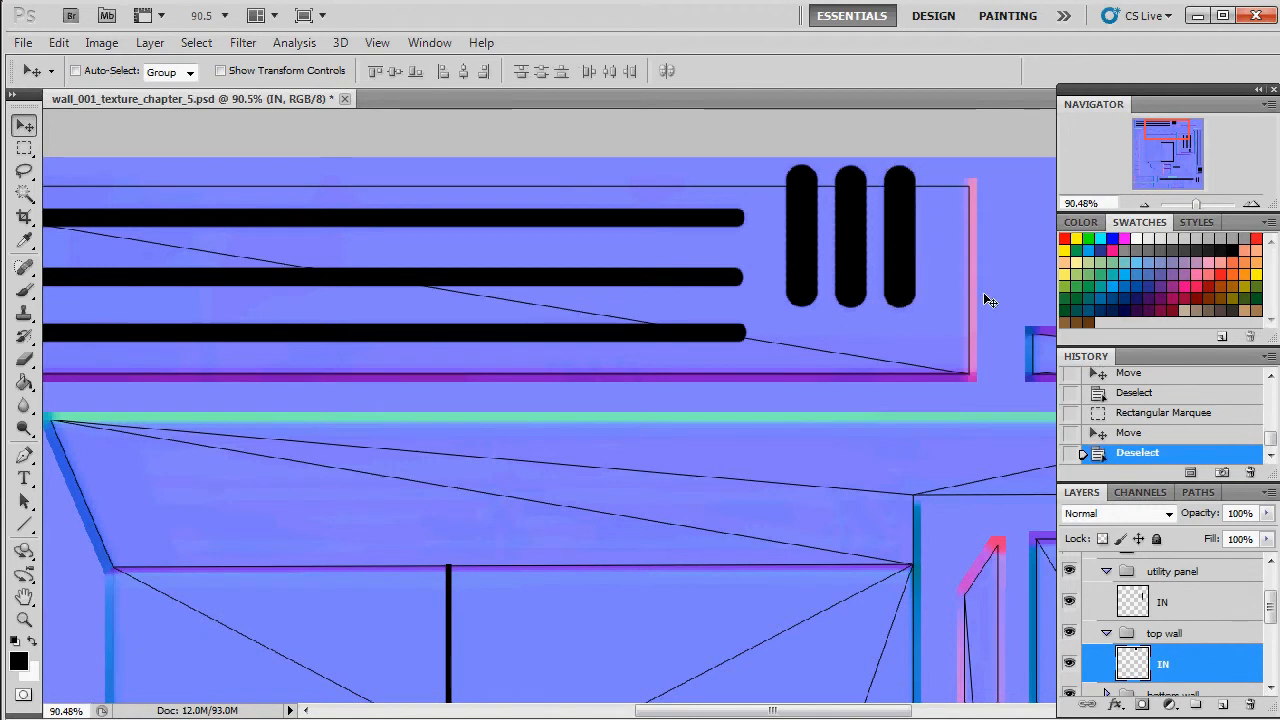
Collapse the top wall group and delete the second long vertical bar from Layer 3 in the right wall group.
drag(1180, 127, 1195, 162)
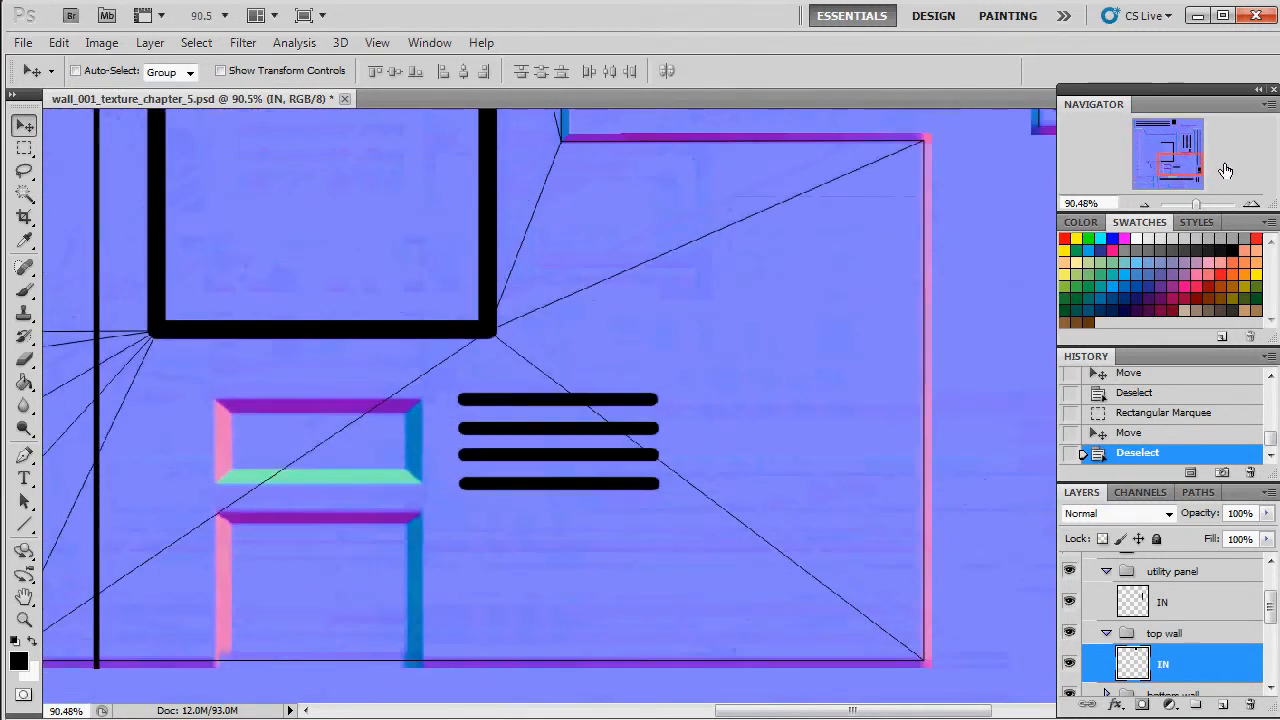
drag(940, 713, 1003, 711)
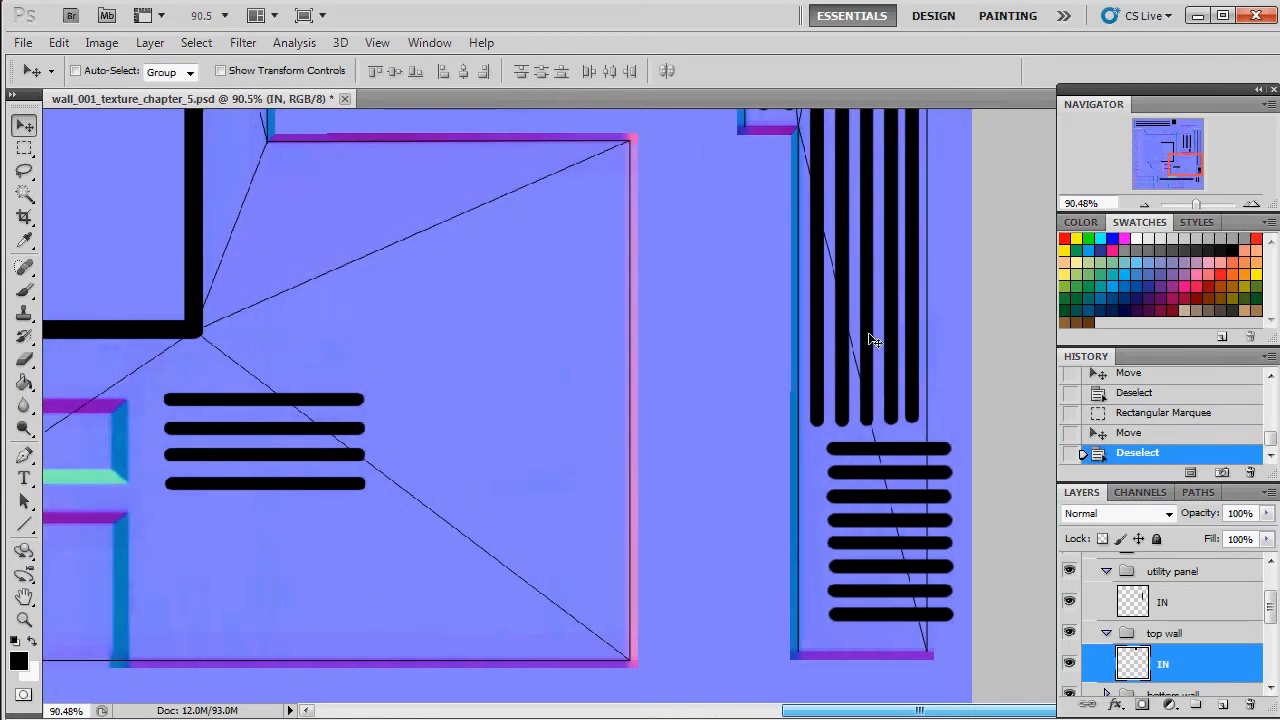
scroll(891, 354, up, 5)
scroll(897, 372, up, 10)
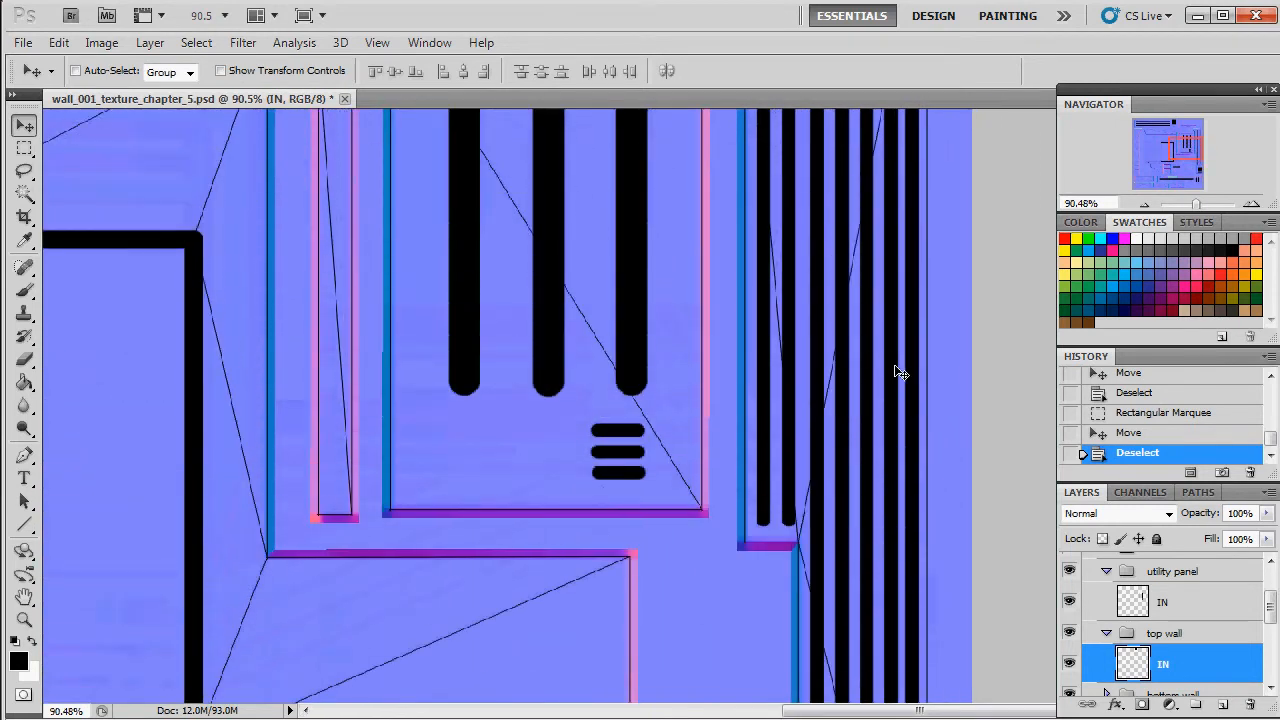
click(1106, 633)
scroll(1150, 650, down, 1)
click(1106, 663)
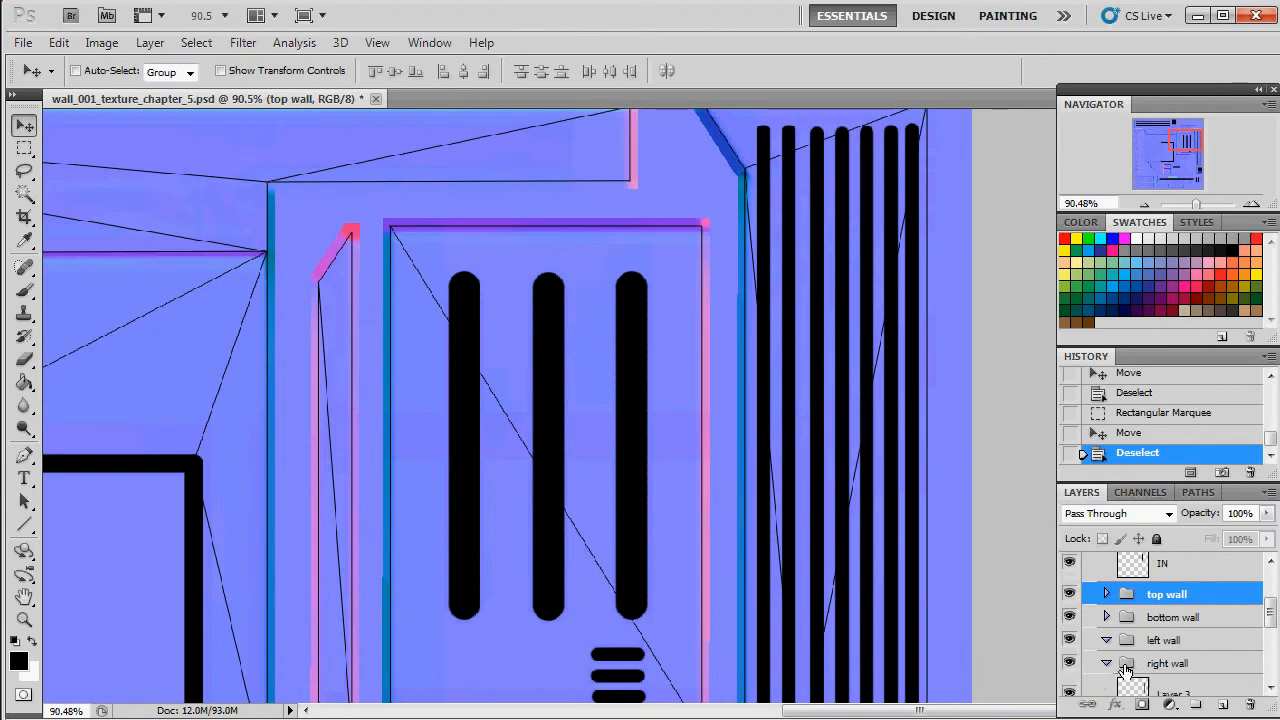
click(1165, 690)
scroll(979, 337, up, 2)
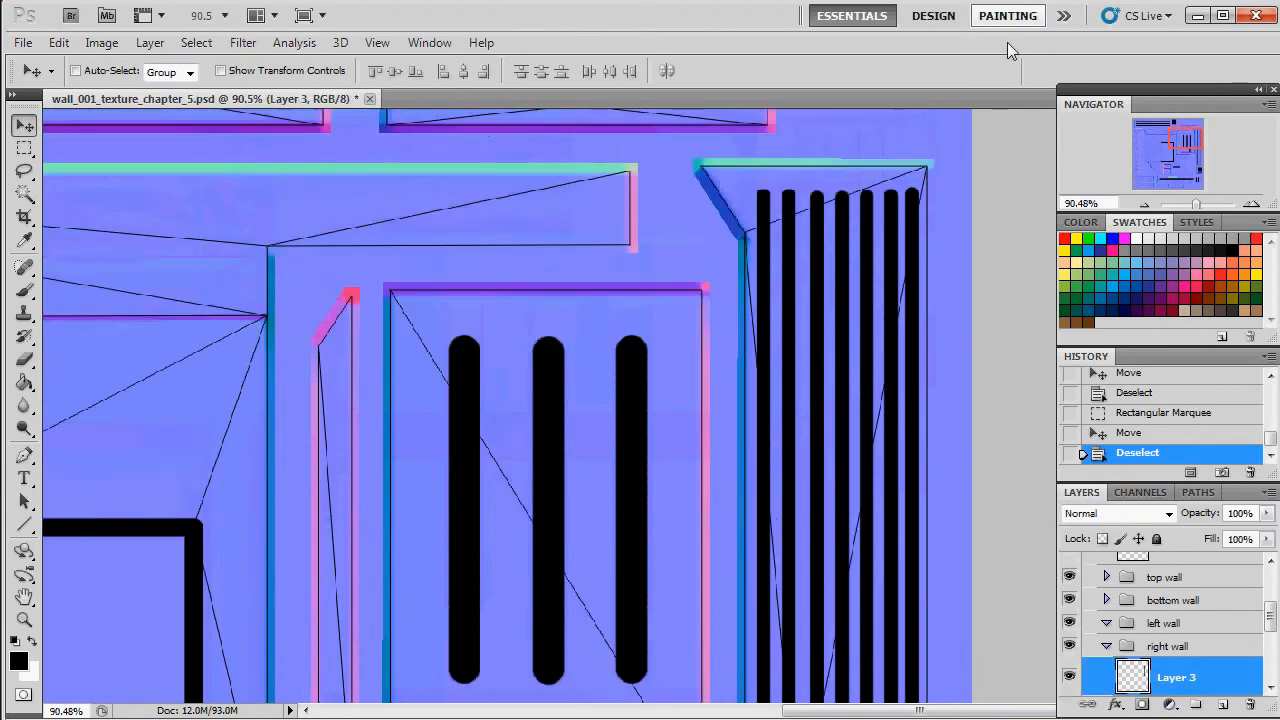
key(m)
drag(795, 268, 816, 483)
key(Delete)
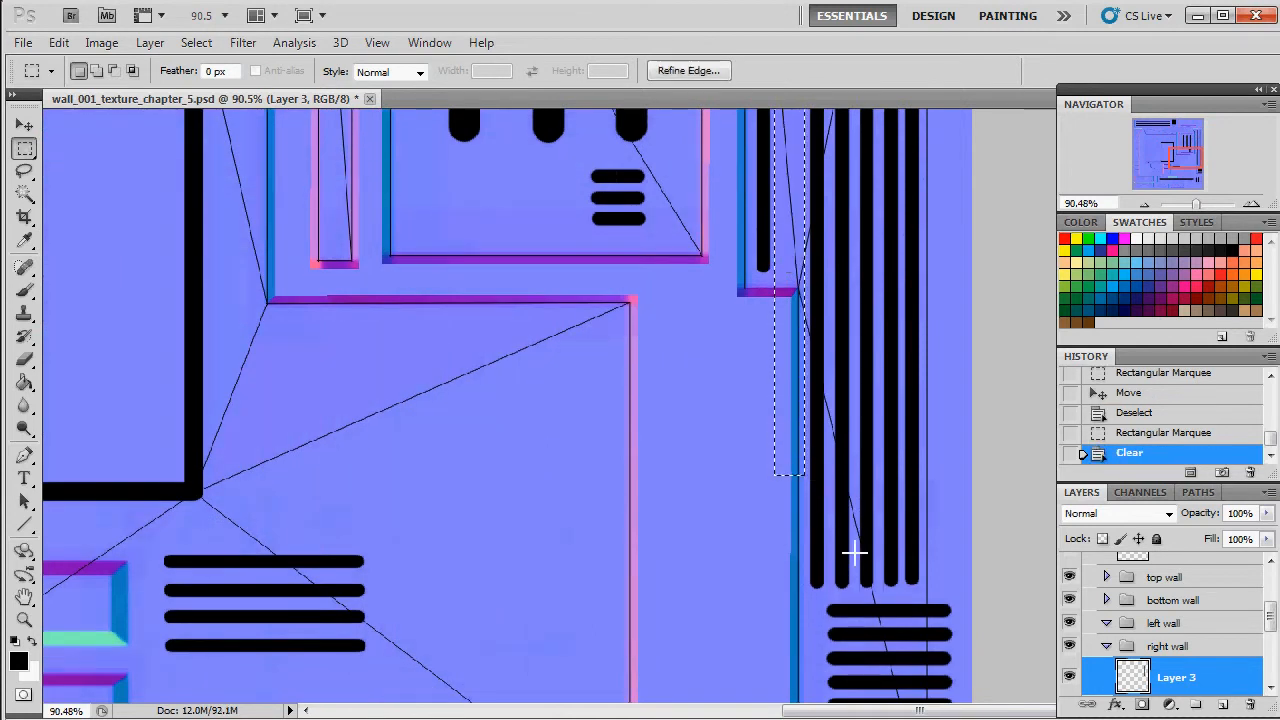
Delete the third of the six remaining long vertical bars from the right wall's IN layer and deselect.
scroll(828, 313, up, 10)
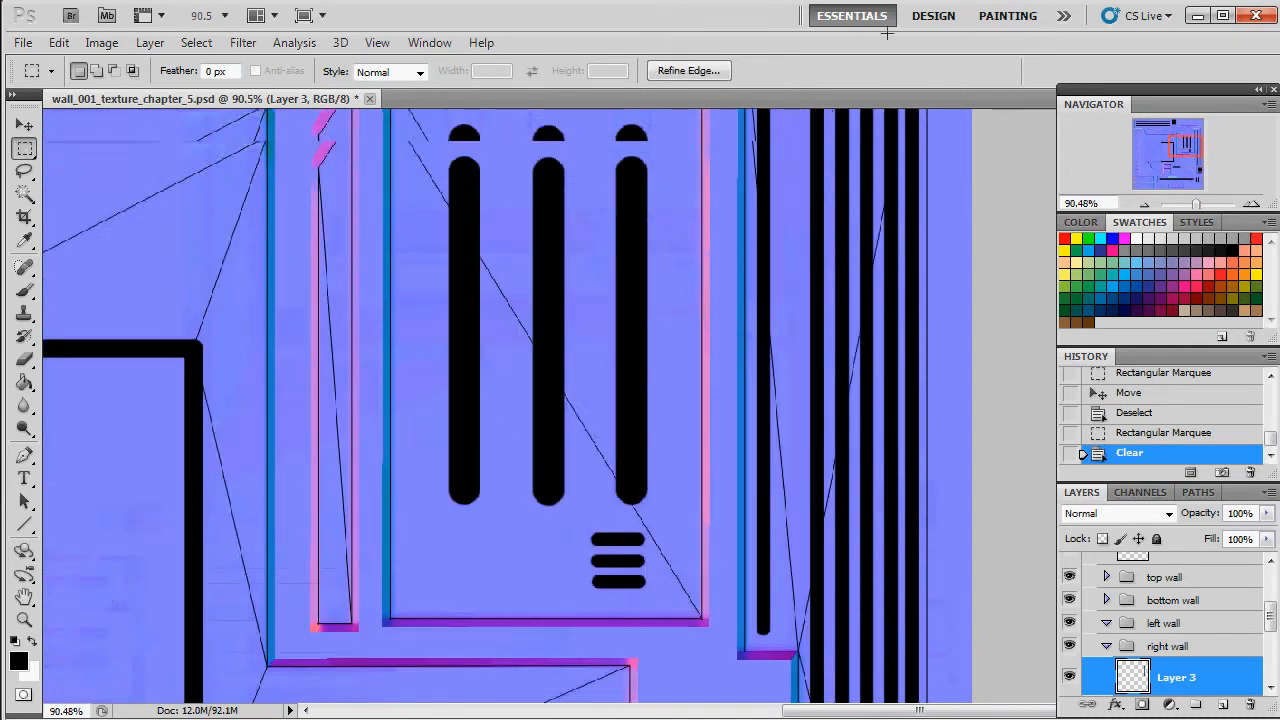
drag(845, 296, 860, 300)
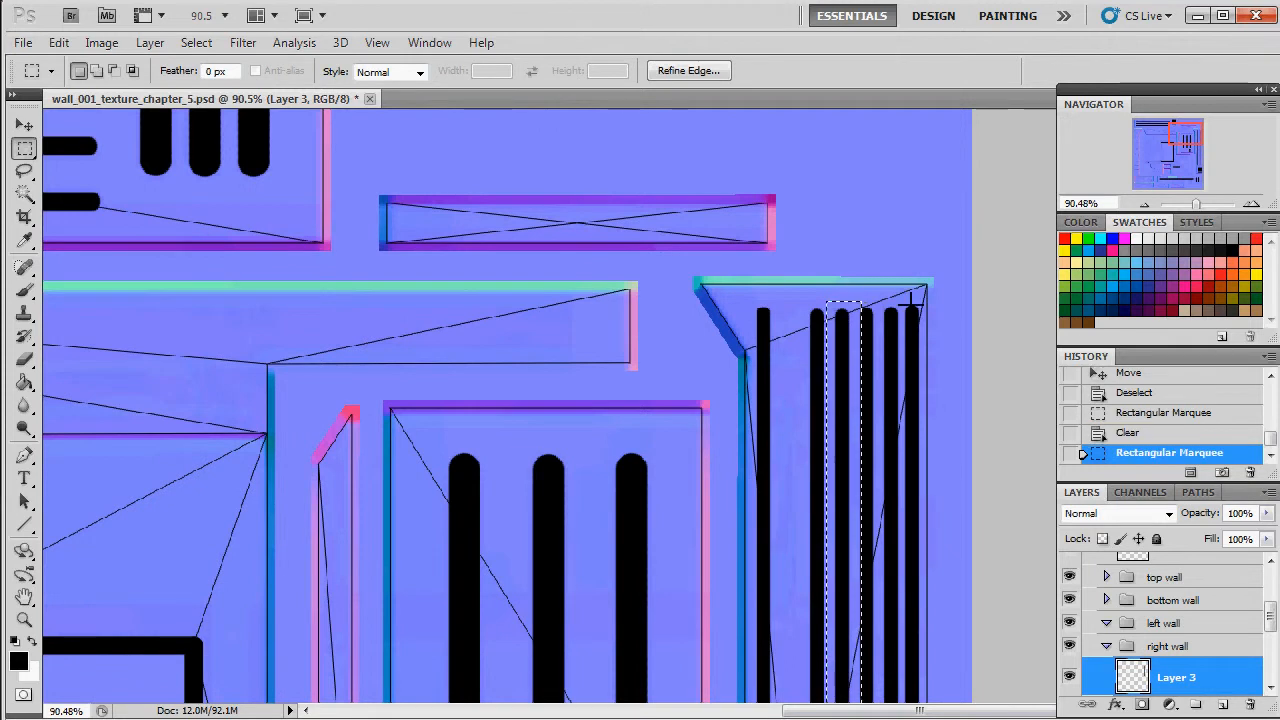
click(836, 300)
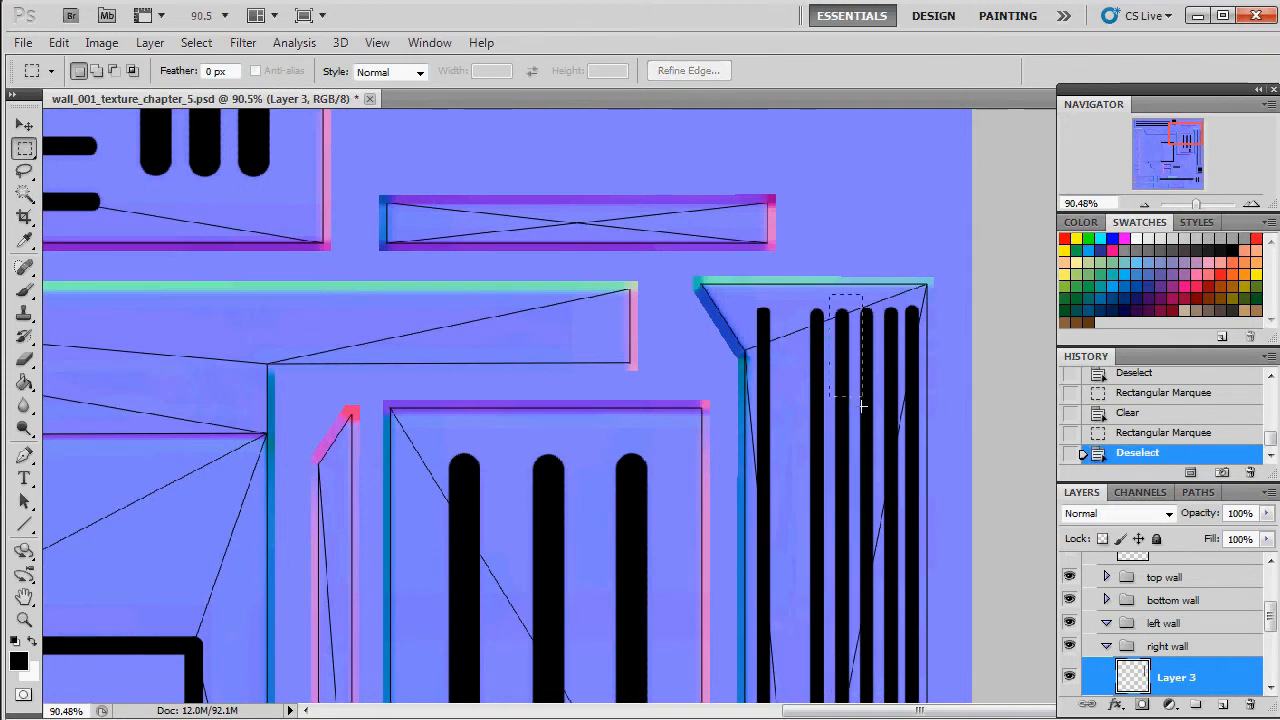
scroll(862, 688, down, 6)
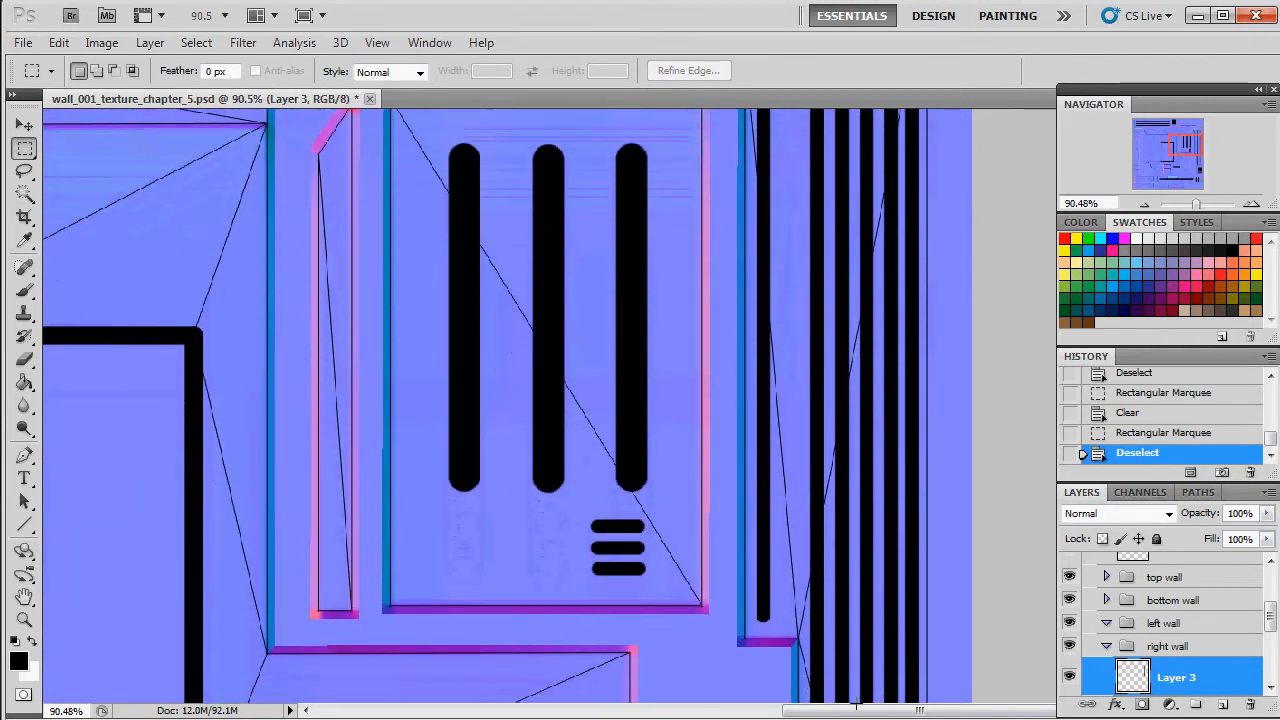
mouse_move(857, 704)
mouse_down()
mouse_move(862, 638)
mouse_move(852, 650)
mouse_up()
key(Delete)
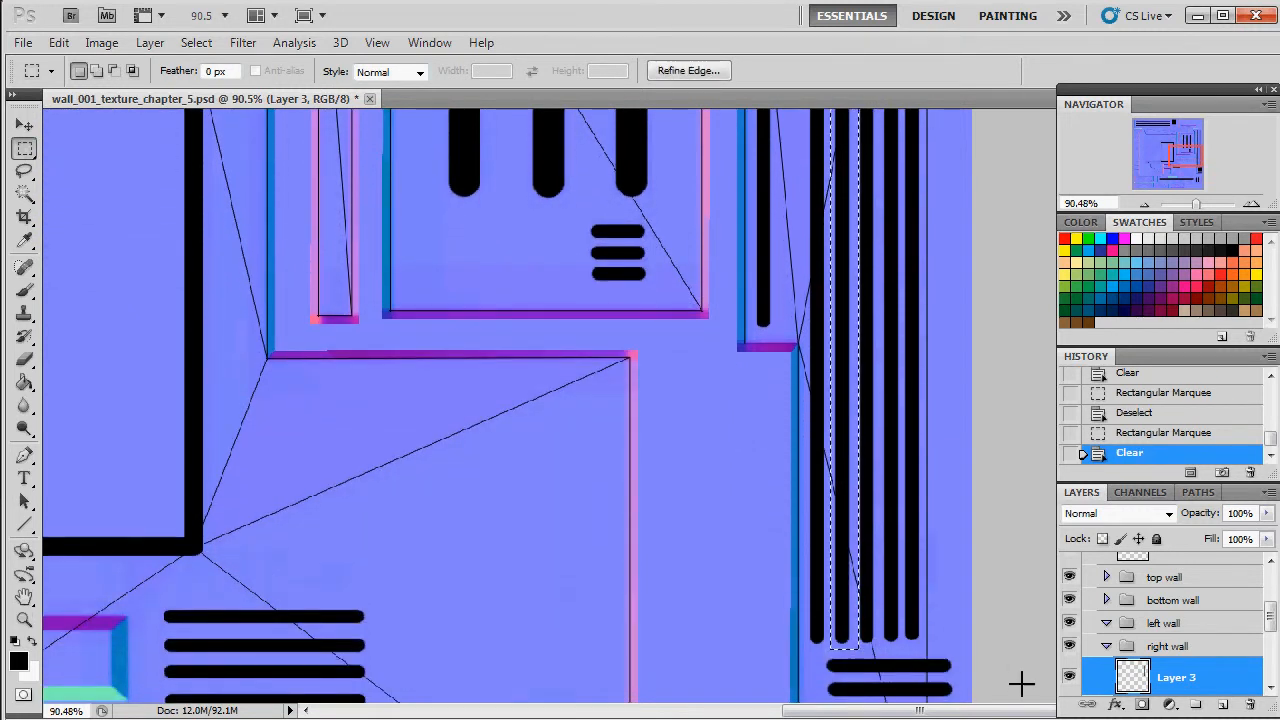
click(1129, 647)
click(1143, 677)
scroll(1148, 650, down, 3)
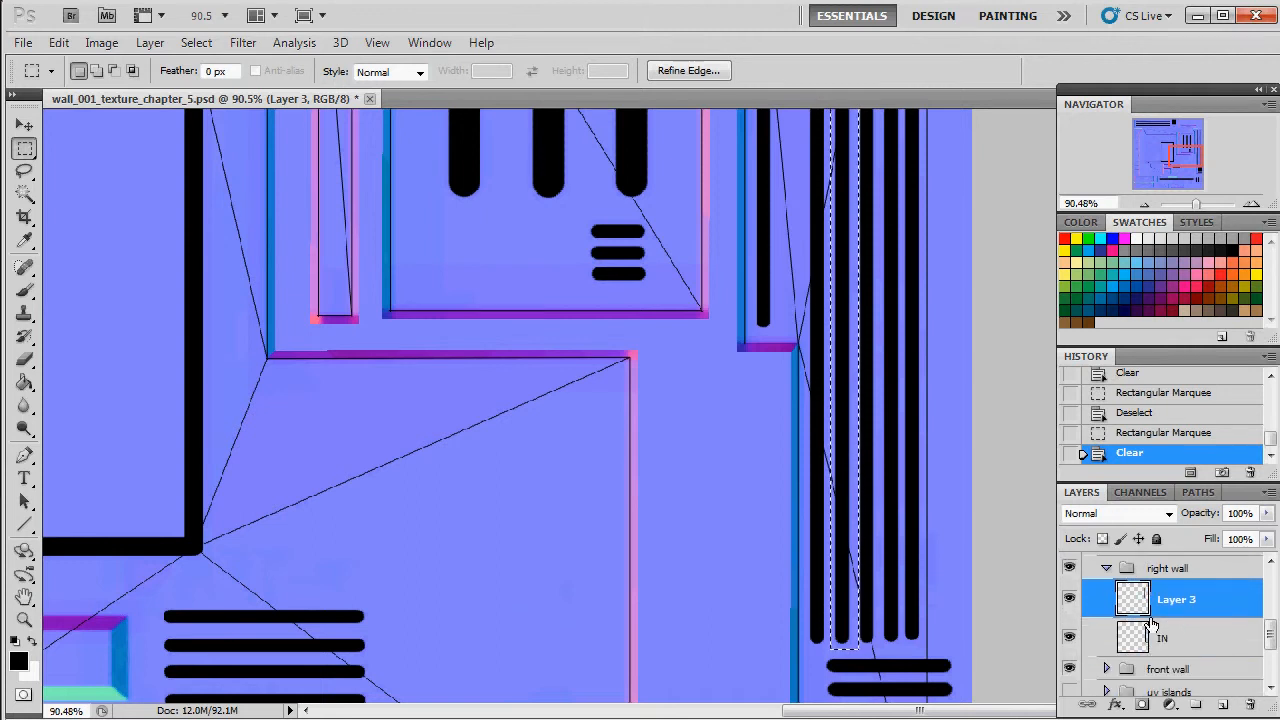
click(1176, 640)
key(Delete)
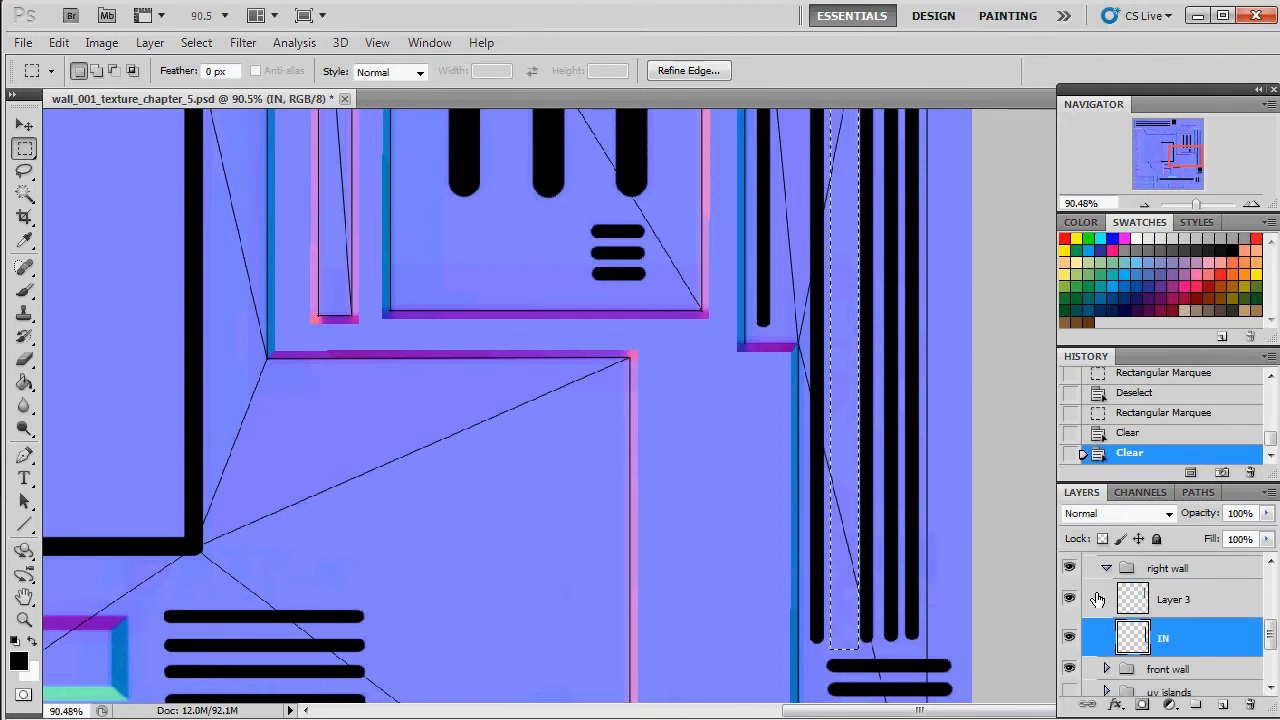
key(ctrl+d)
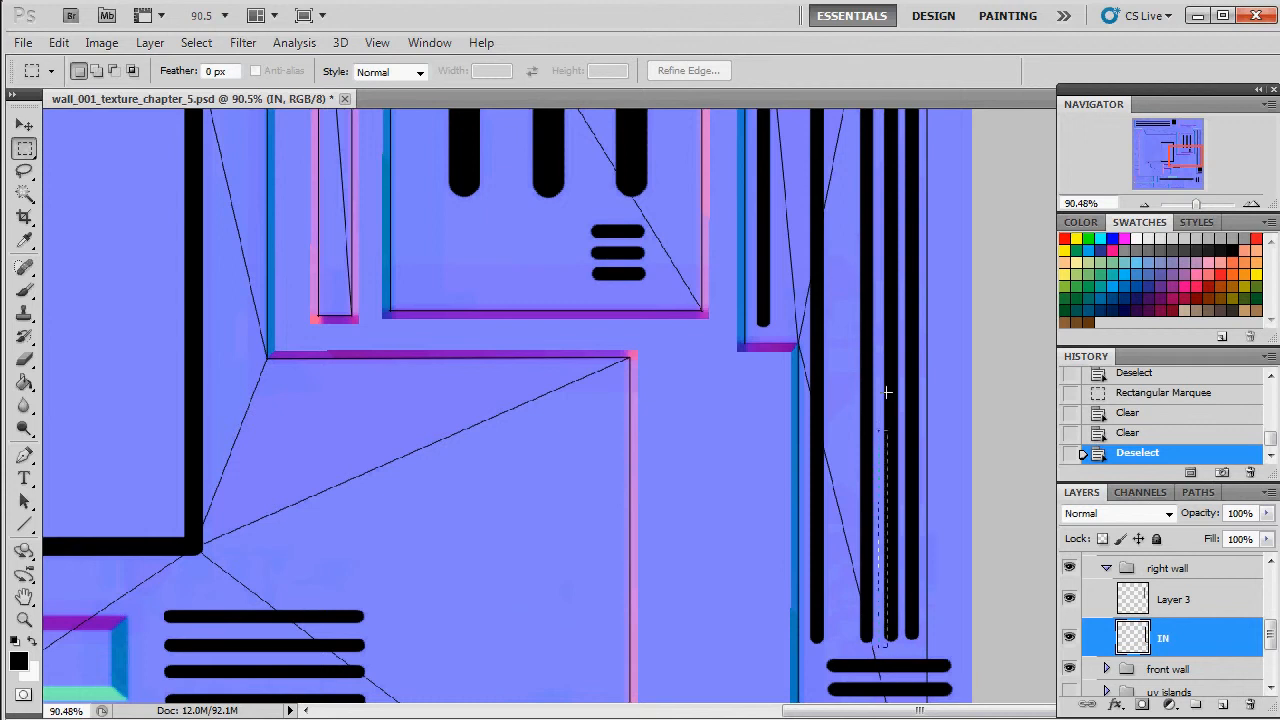
Delete the long vertical bar second from the right wall's outer edge on the IN layer, and deselect.
scroll(915, 135, up, 5)
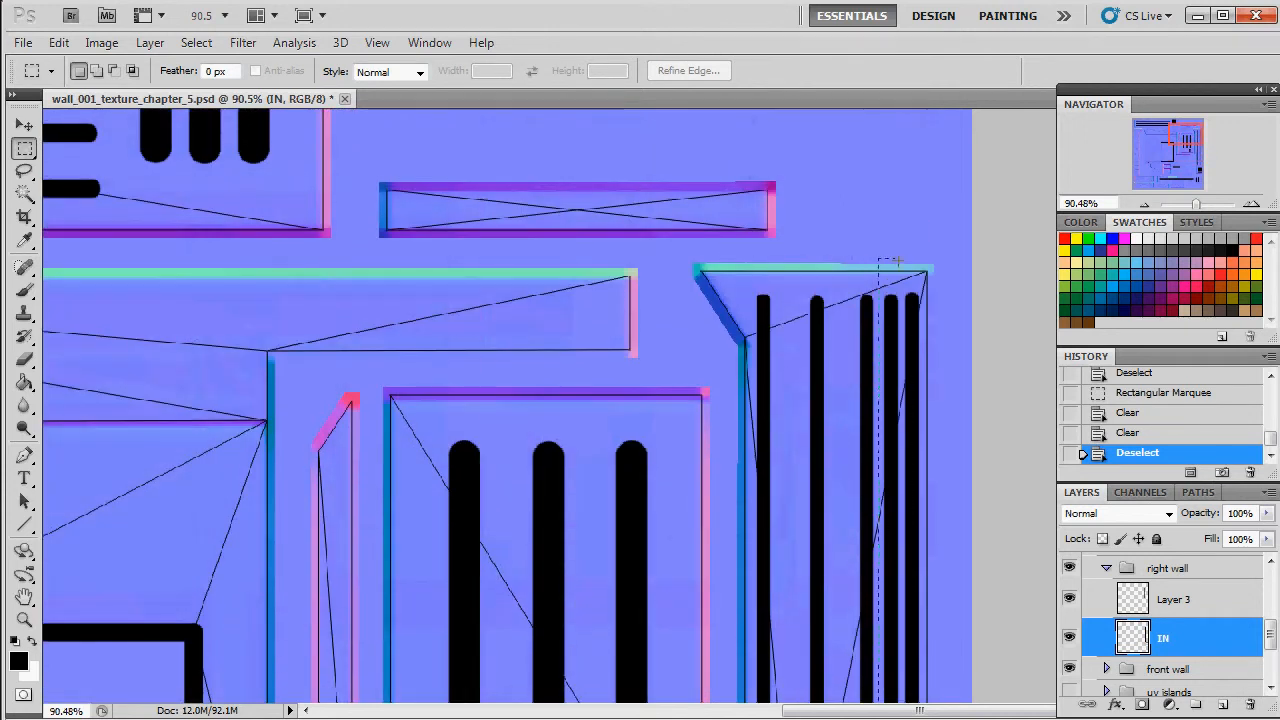
drag(900, 263, 903, 264)
key(Delete)
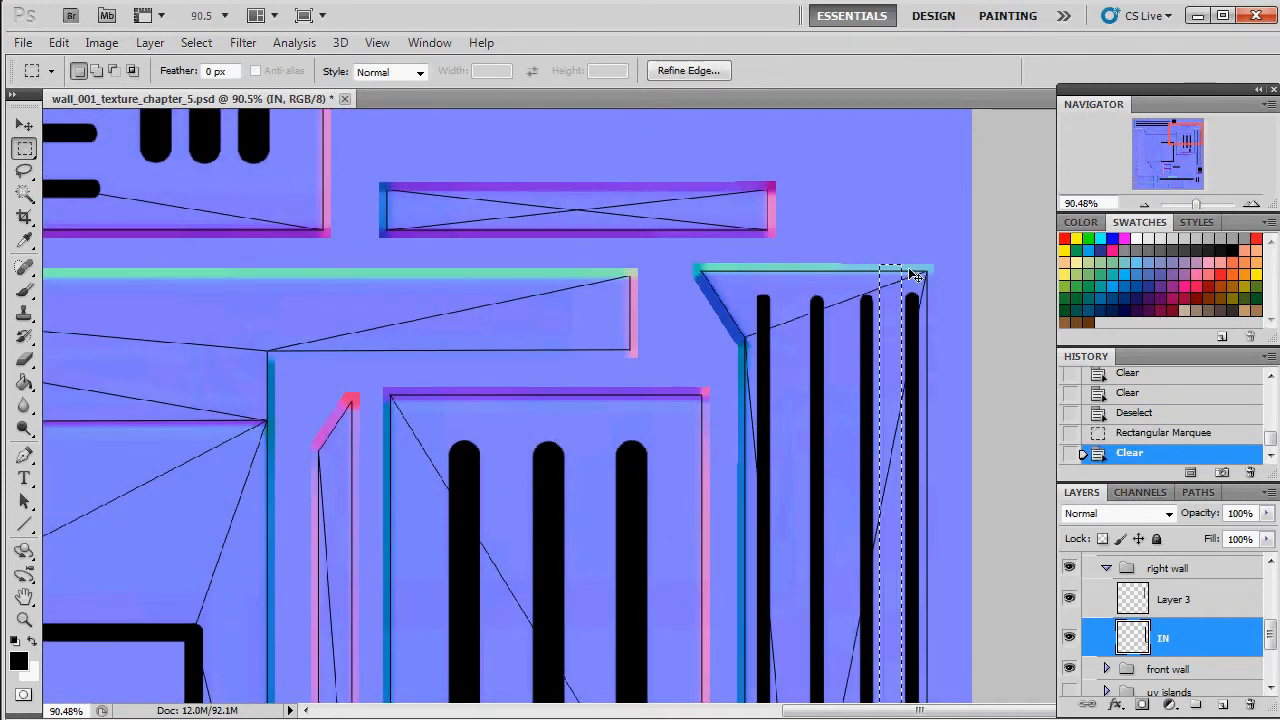
key(ctrl+d)
scroll(938, 336, down, 1)
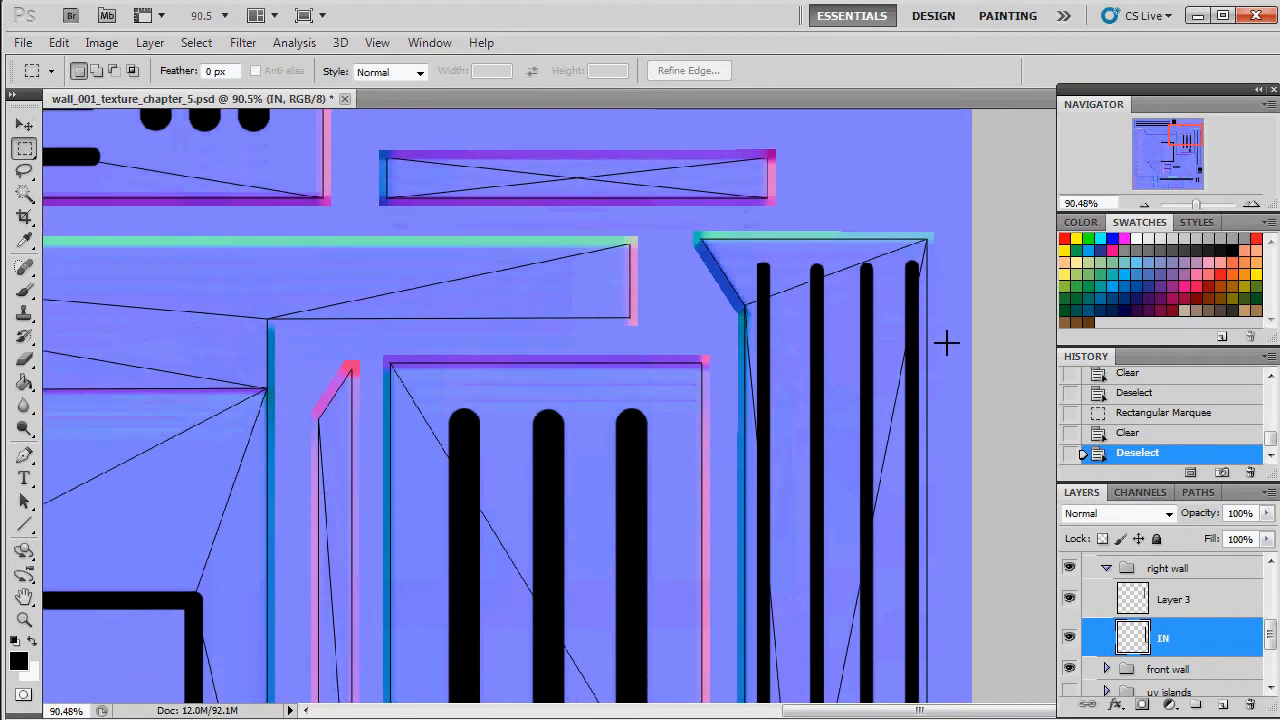
scroll(1000, 275, down, 1)
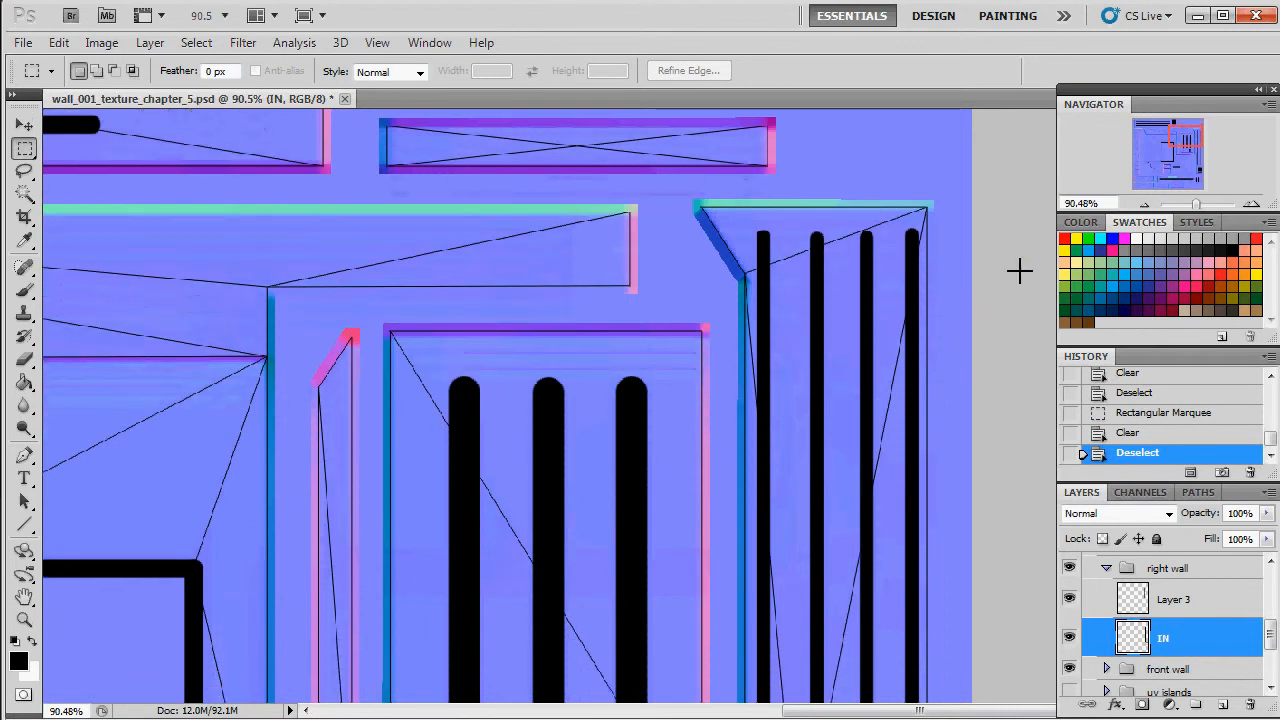
Merge Layer 3 and IN in the right wall group and nudge the outermost long vertical bar slightly left, then deselect.
click(1193, 203)
scroll(801, 360, down, 2)
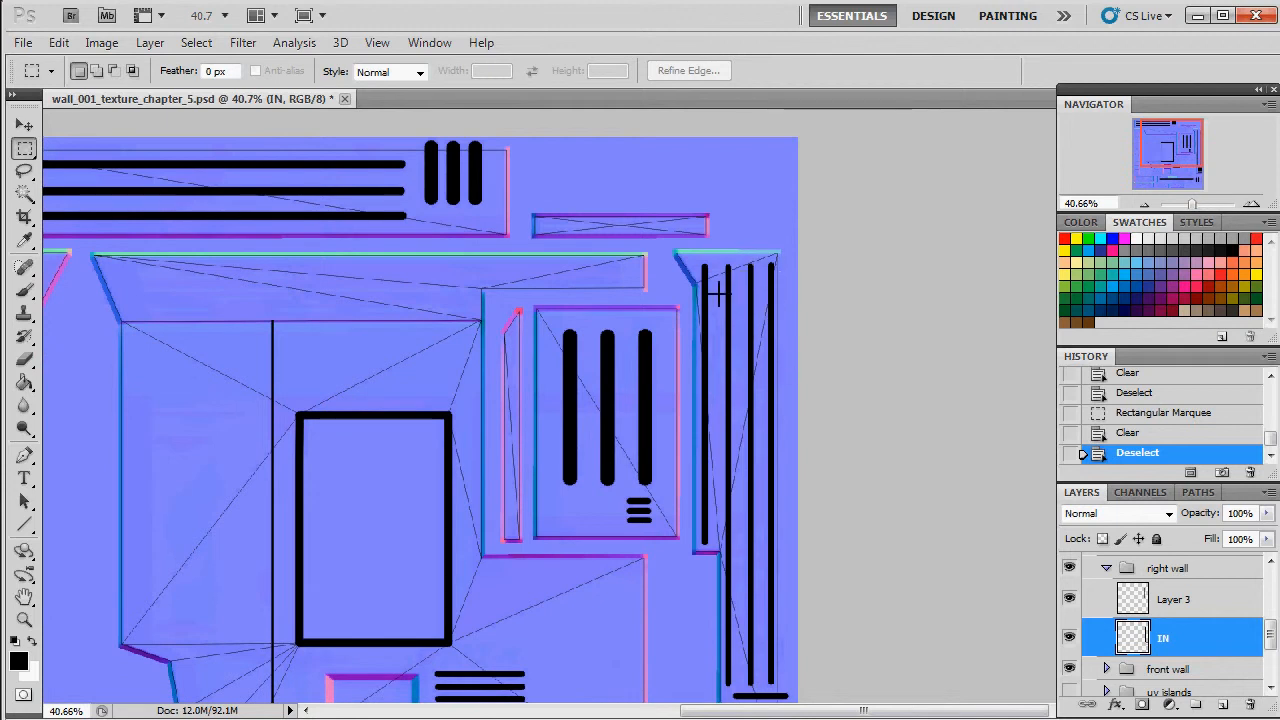
drag(762, 249, 826, 686)
ctrl+click(1193, 603)
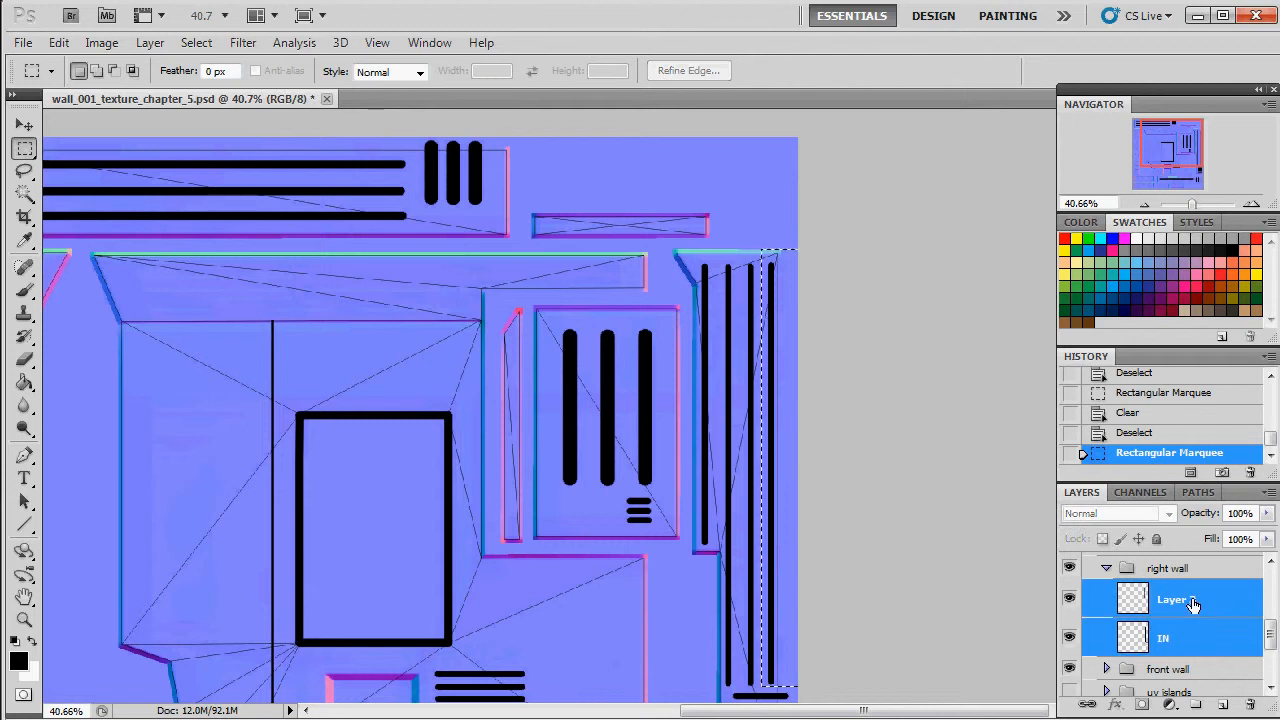
key(ctrl+e)
key(v)
key(Left)
key(Left)
key(Left)
key(Left)
key(Left)
drag(768, 388, 770, 388)
key(ctrl+d)
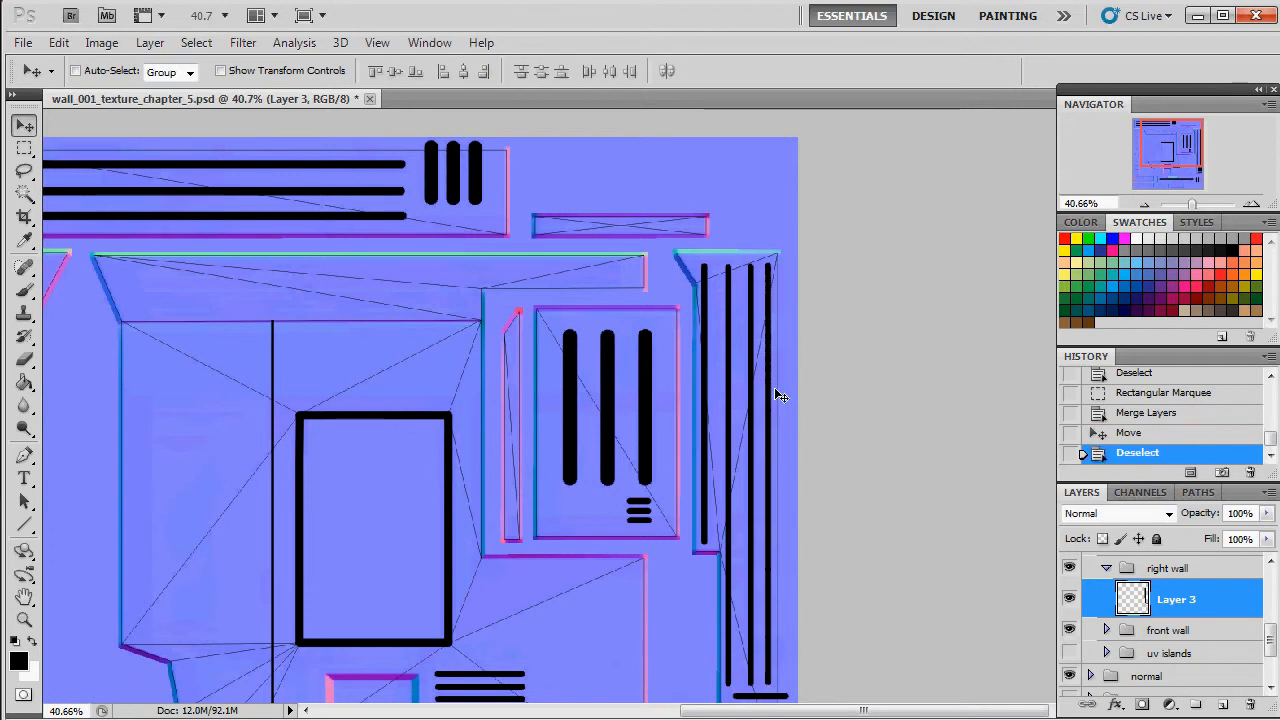
Delete the third and sixth of the eight short horizontal bars at the right wall's lower end, leaving three pairs.
scroll(866, 434, down, 5)
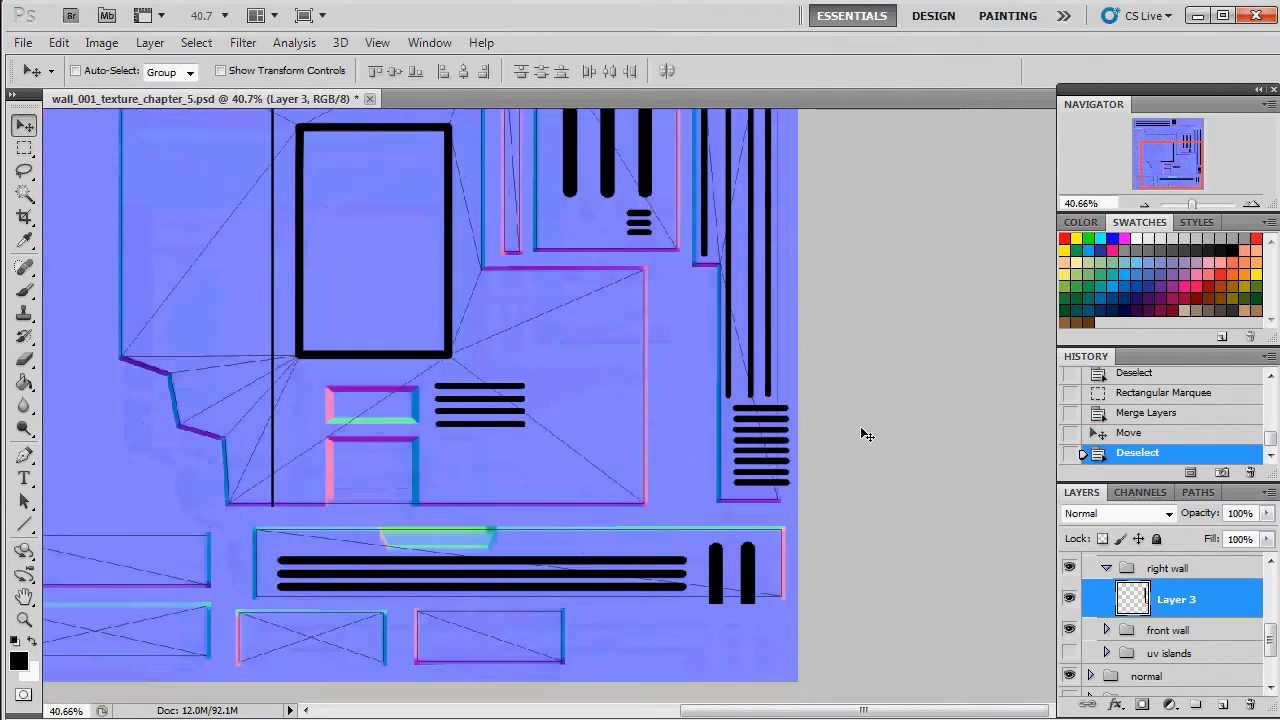
key(m)
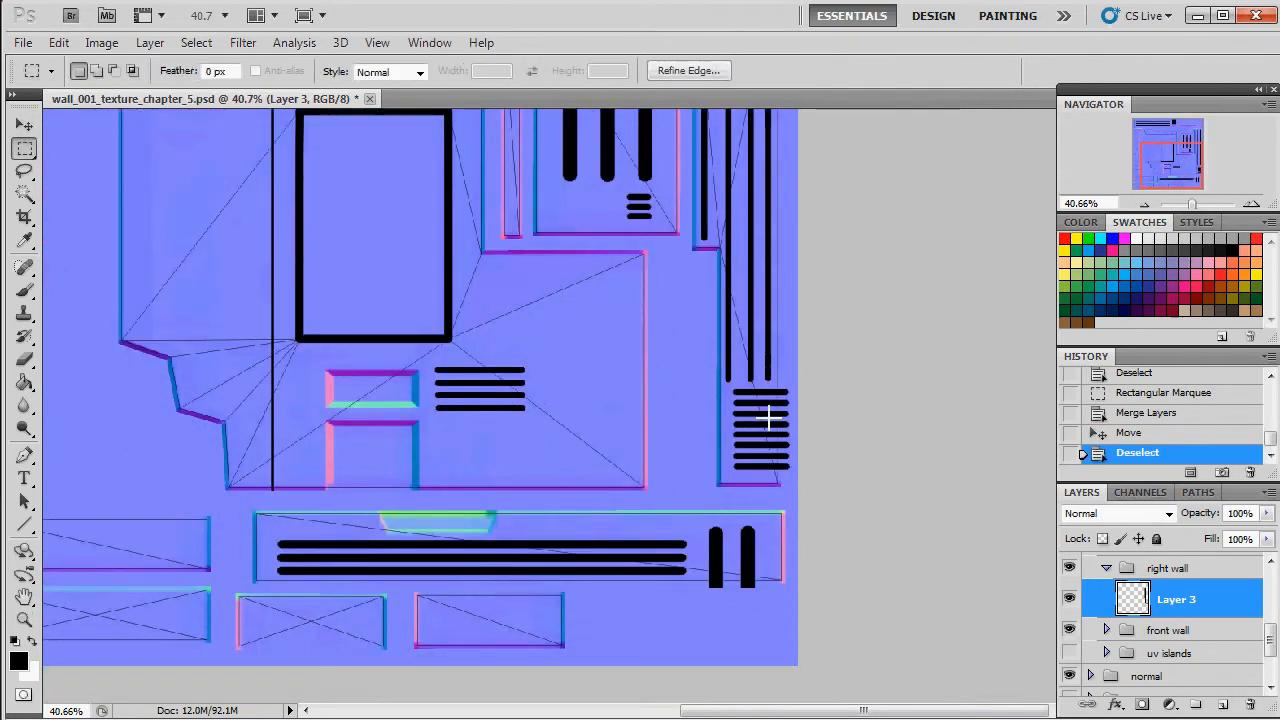
drag(805, 418, 807, 419)
key(Delete)
click(762, 455)
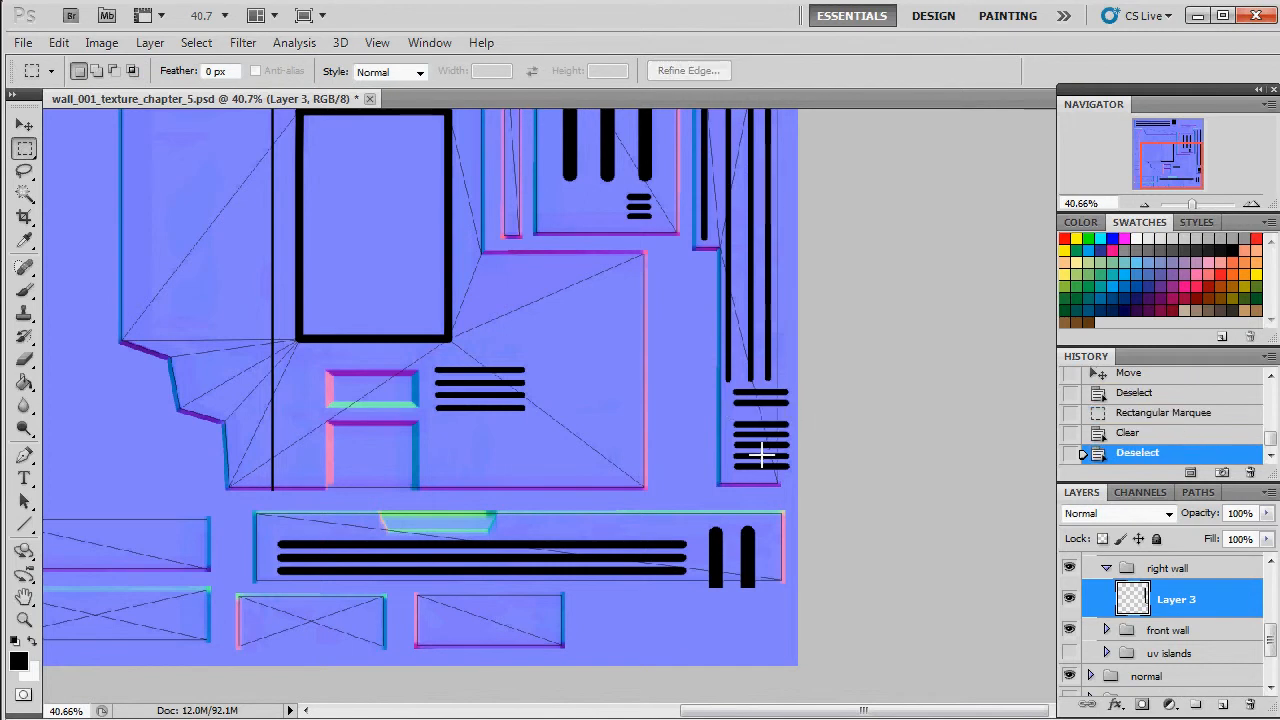
drag(808, 451, 817, 457)
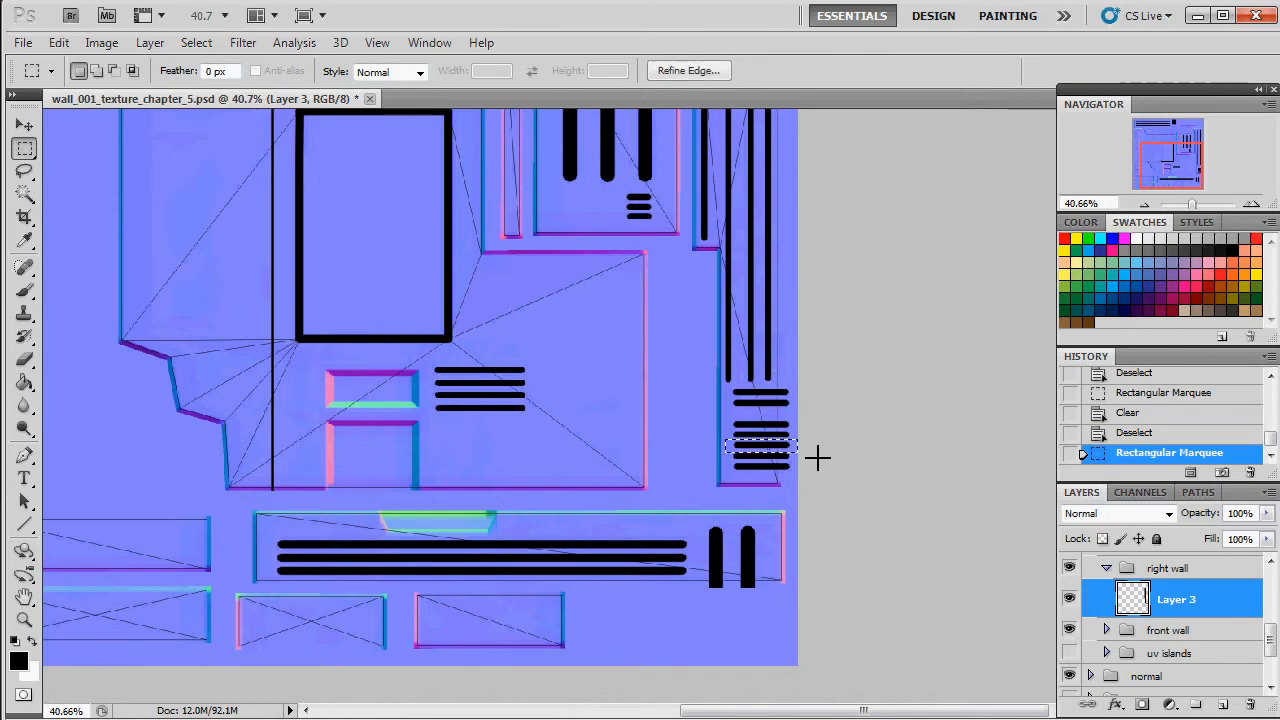
key(Delete)
click(838, 458)
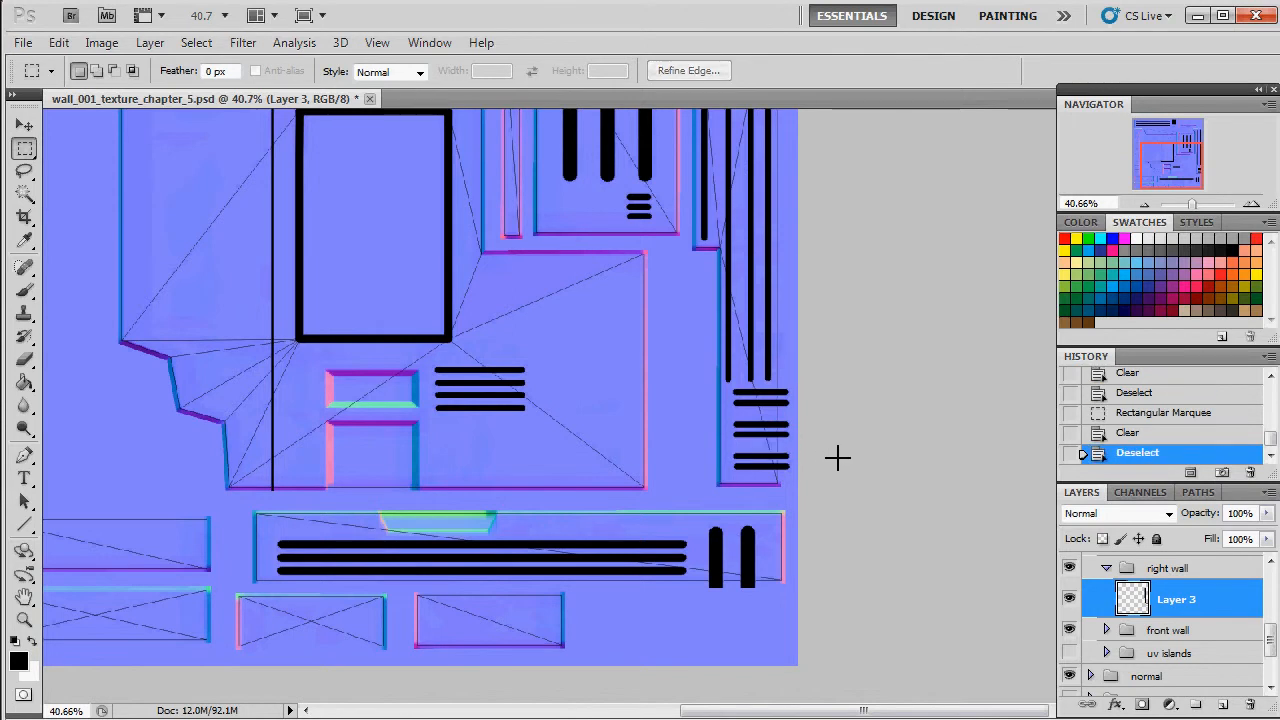
Switch to Marmoset Toolbag and orbit the wall model to examine its front and side below the top overhang.
scroll(878, 458, up, 2)
scroll(871, 460, down, 5)
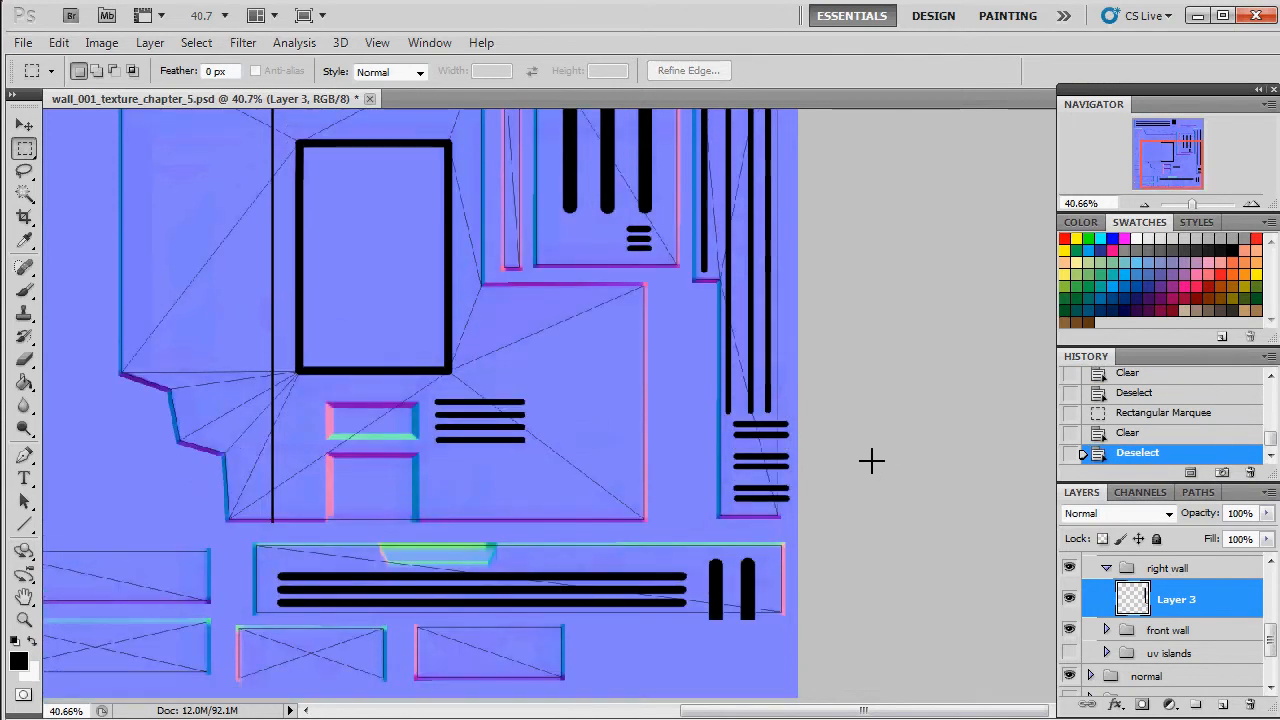
drag(860, 712, 777, 702)
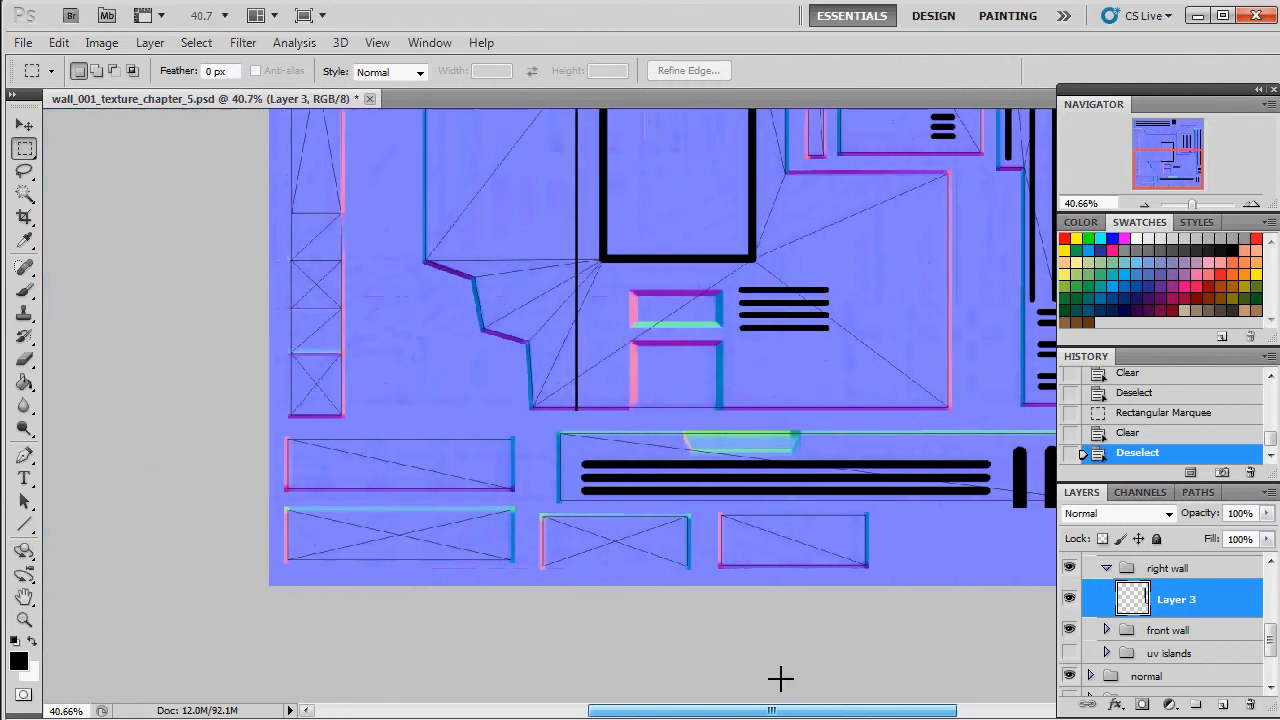
scroll(789, 509, up, 12)
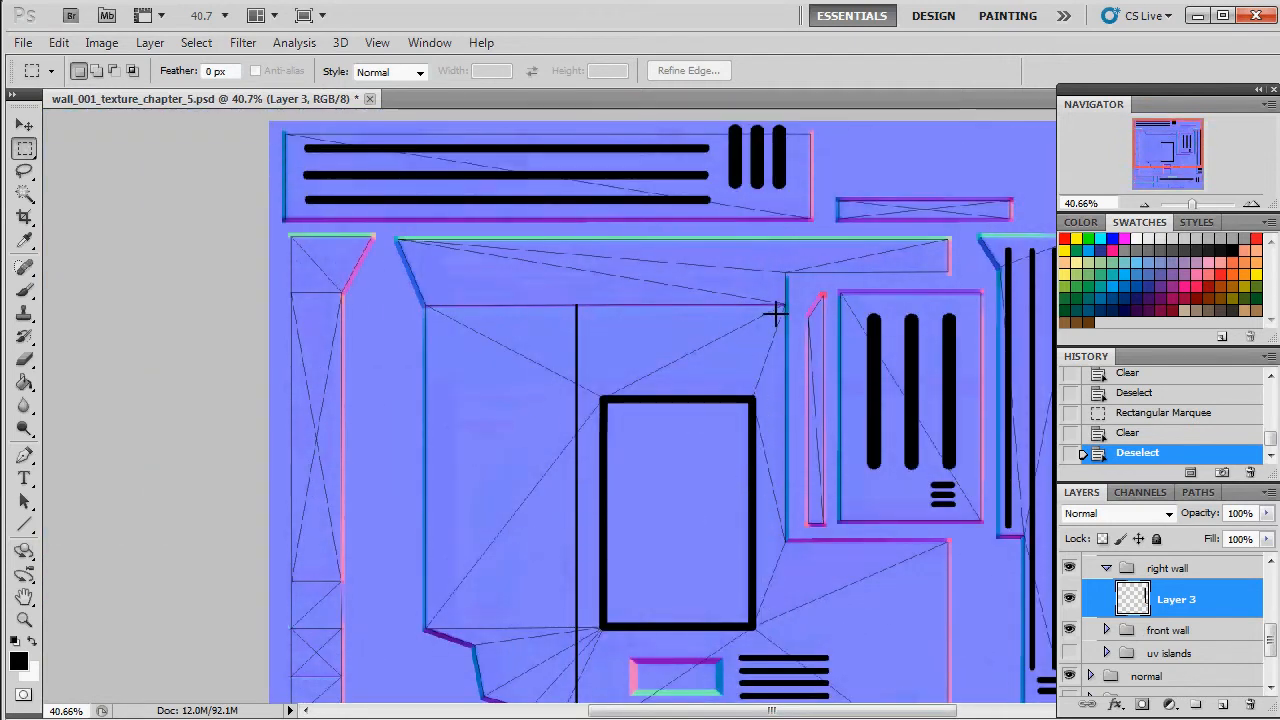
key(alt+Tab)
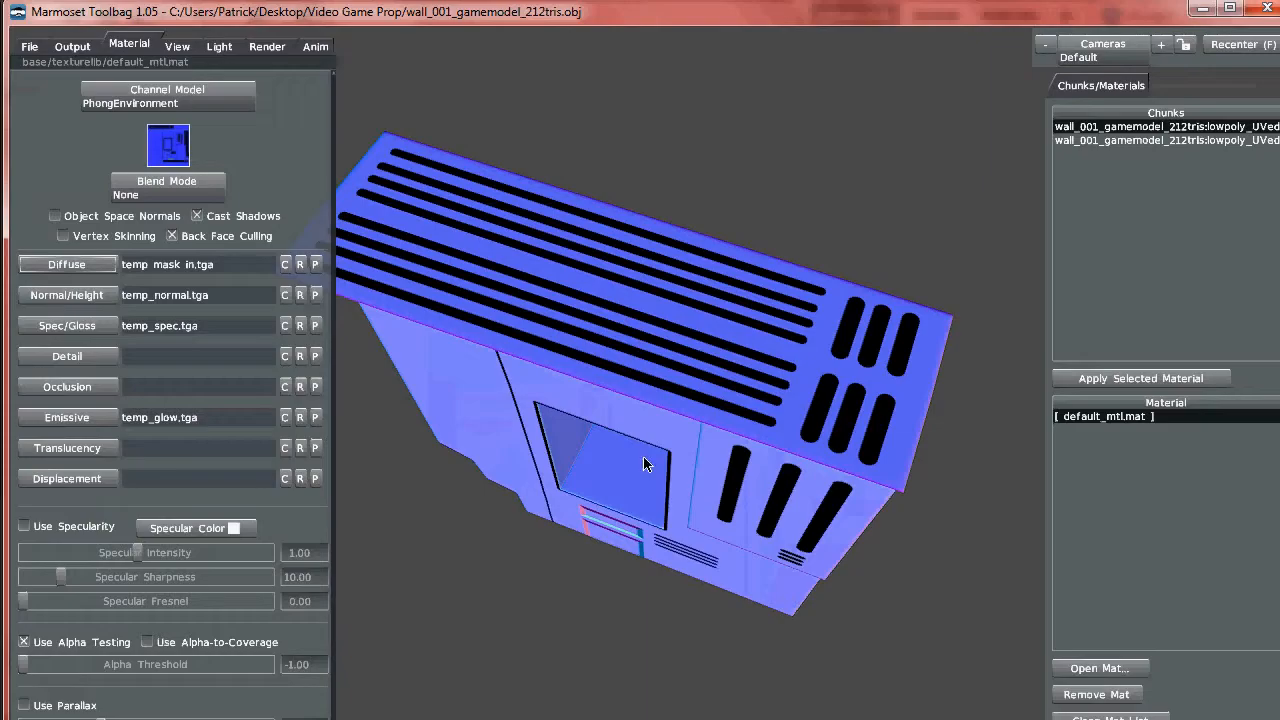
drag(753, 430, 753, 215)
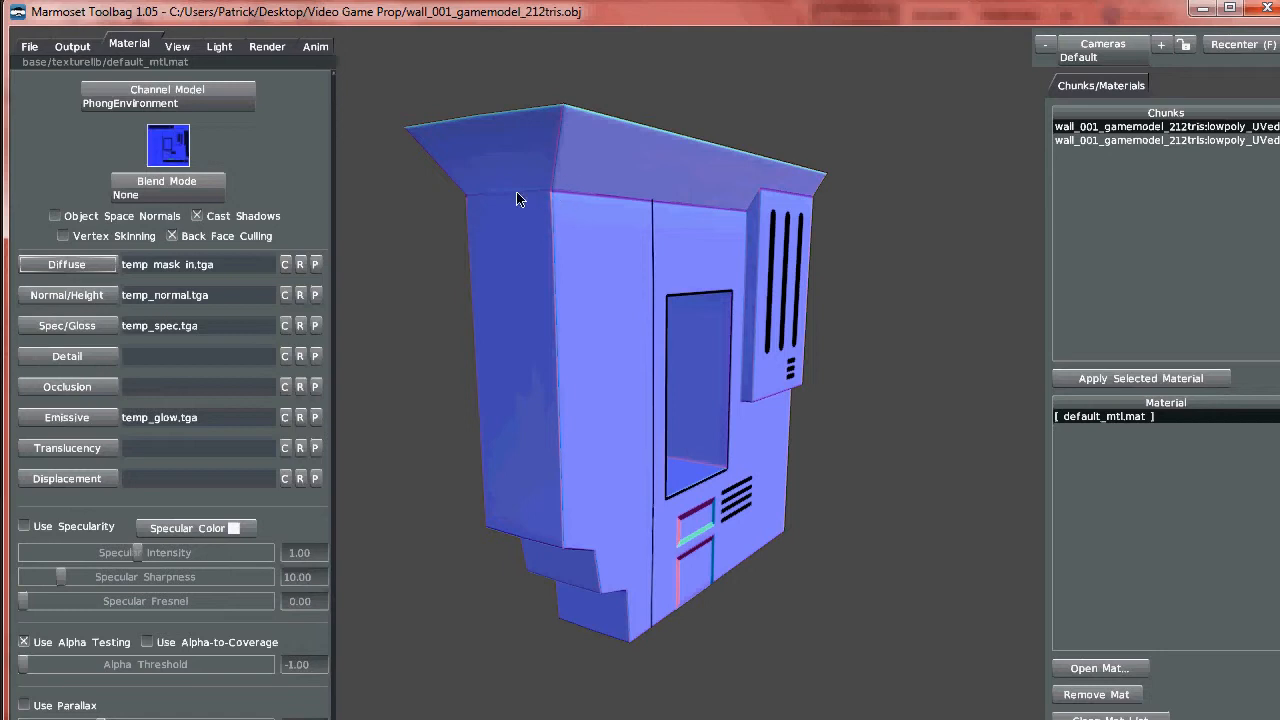
Return to Photoshop, activate the front wall's IN layer and try a 20 px black brush line along the wall's upper crease.
key(alt+Tab)
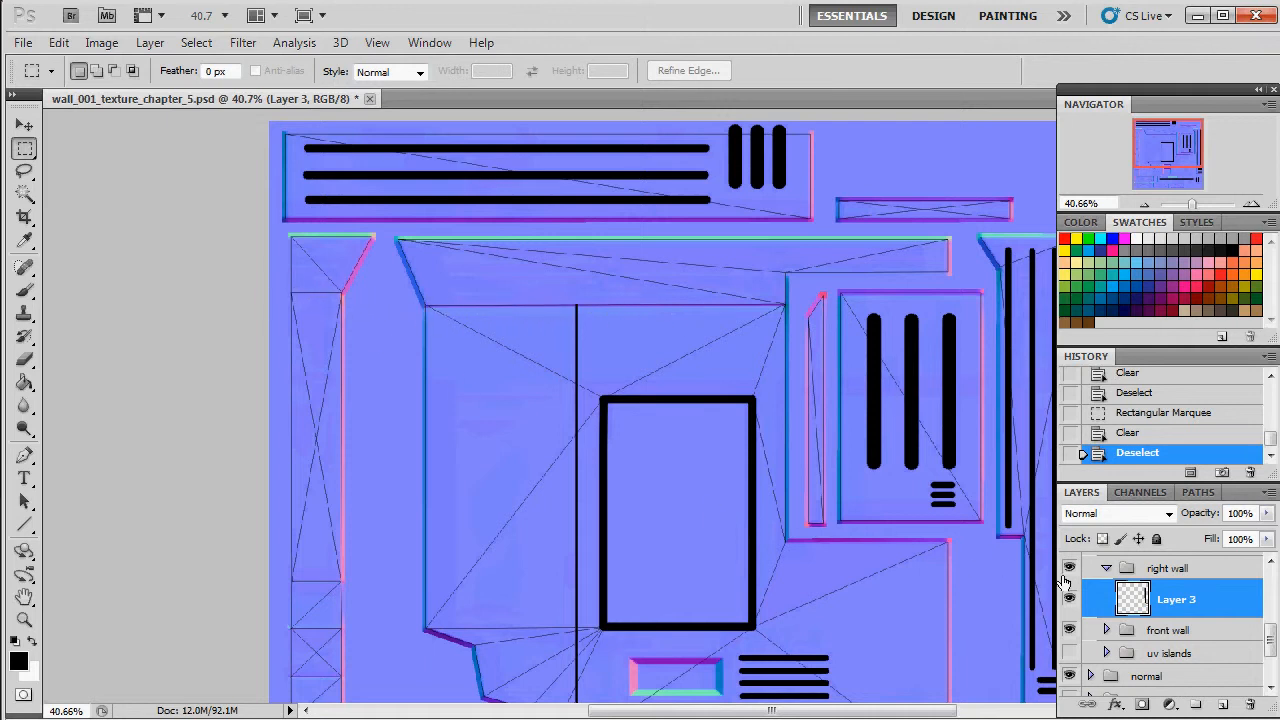
click(1107, 630)
click(1171, 662)
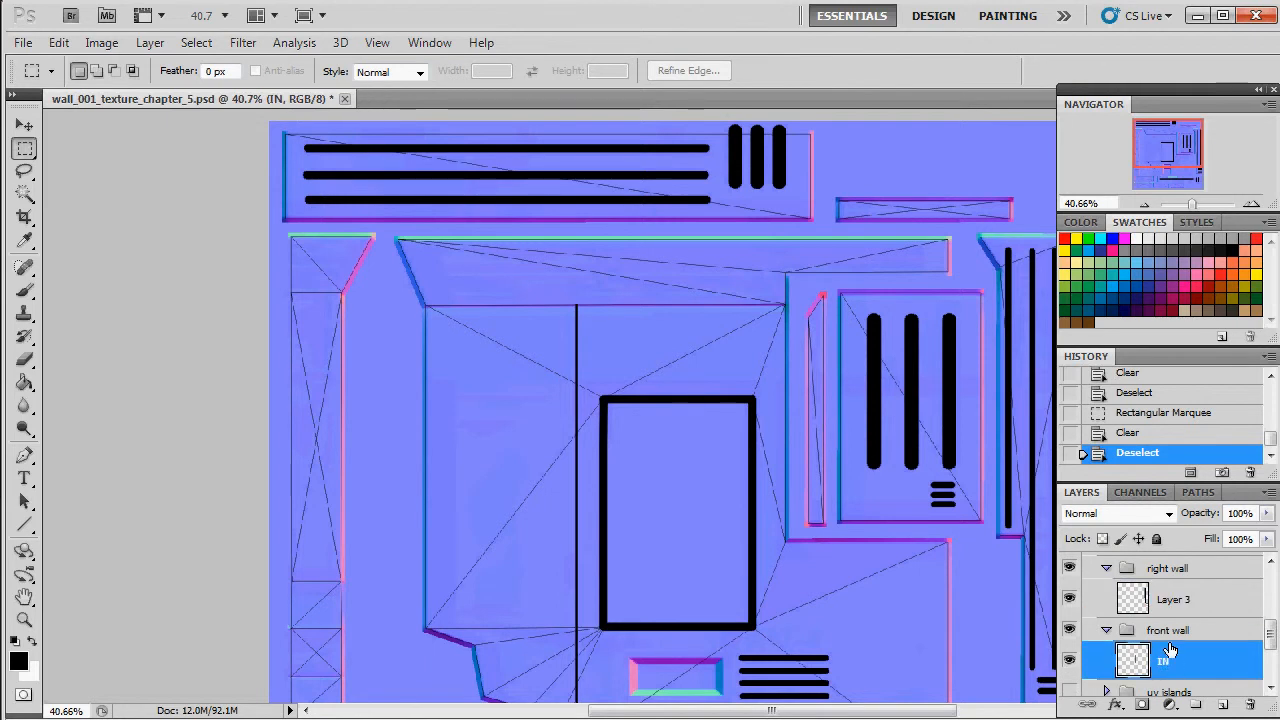
key(b)
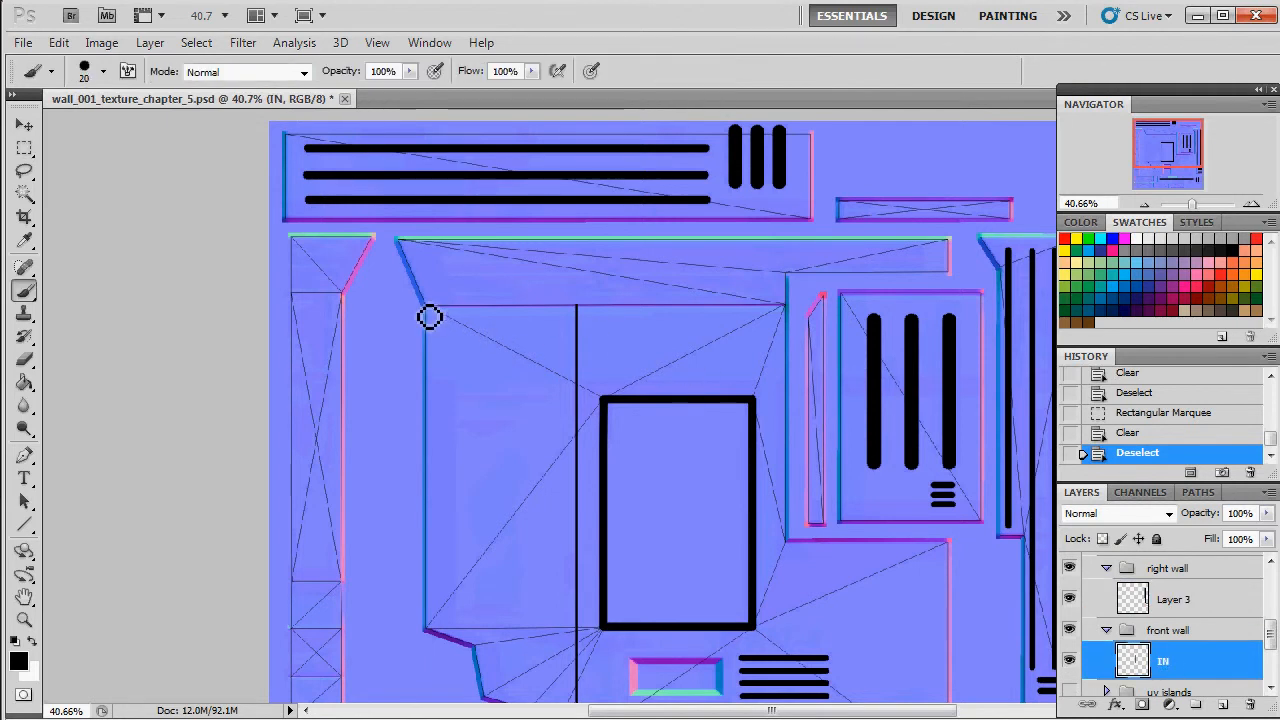
drag(431, 317, 794, 320)
key(ctrl+z)
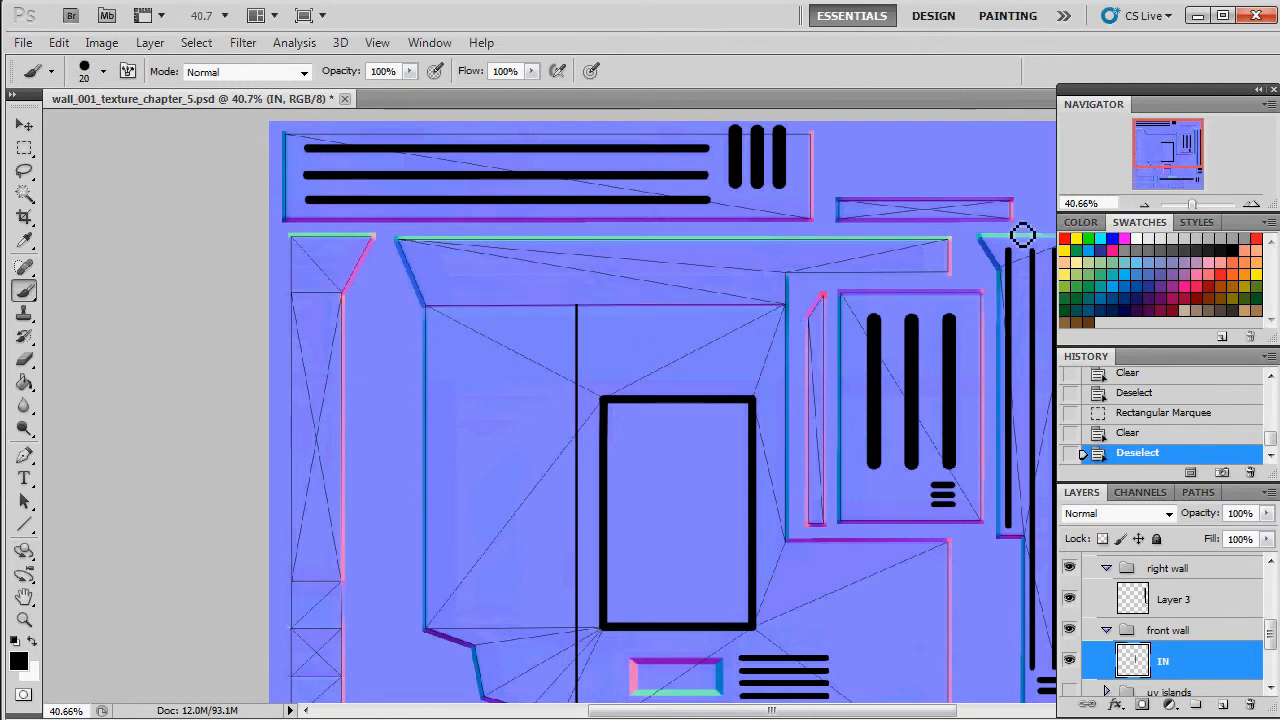
Paint a straight black line with a 15 px brush along the front wall's upper crease, from corner to corner.
drag(1193, 204, 1188, 202)
drag(1163, 146, 1155, 137)
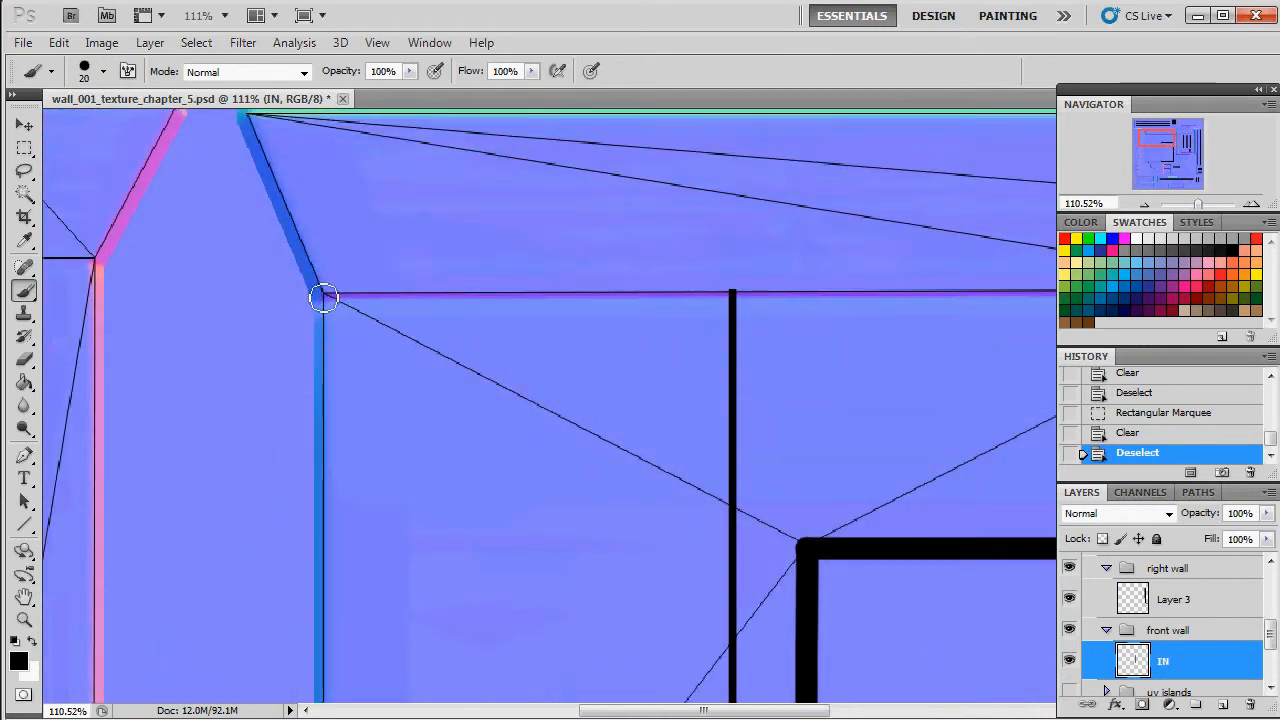
key(bracketleft)
mouse_move(324, 298)
mouse_down()
mouse_move(837, 292)
mouse_move(1021, 307)
mouse_move(1057, 292)
mouse_move(1200, 286)
mouse_move(1074, 299)
mouse_up()
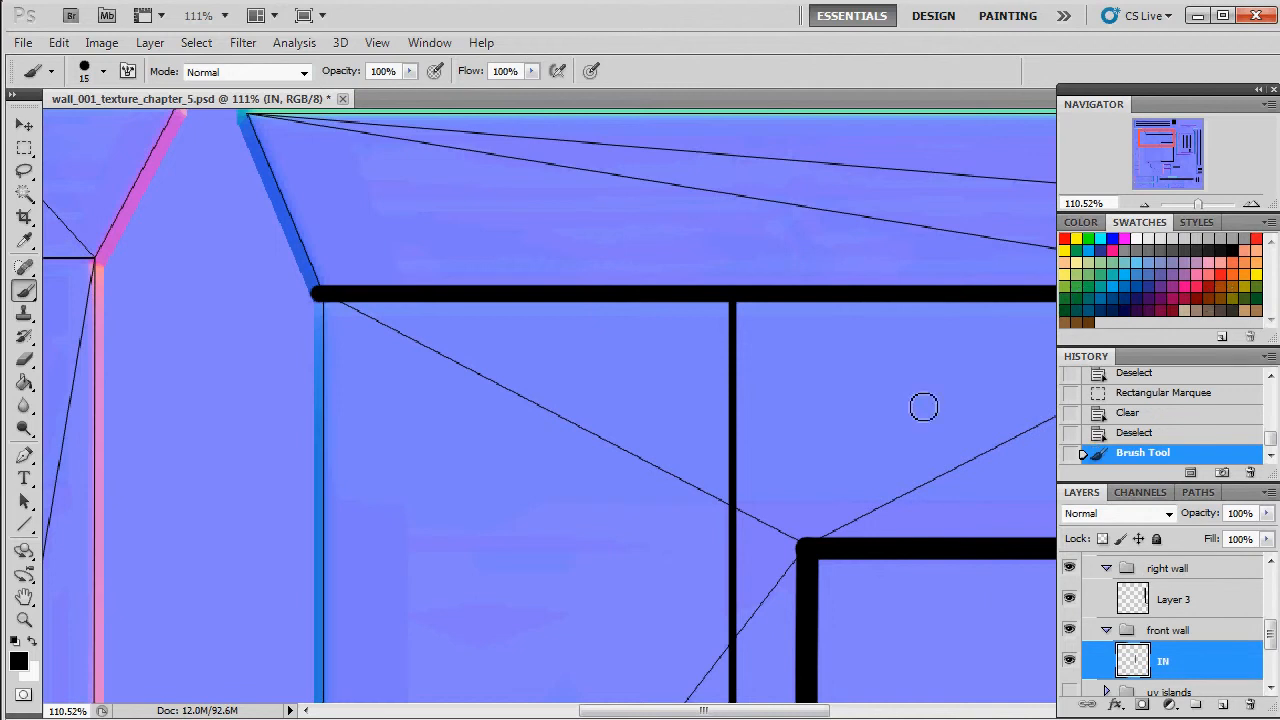
drag(662, 711, 754, 716)
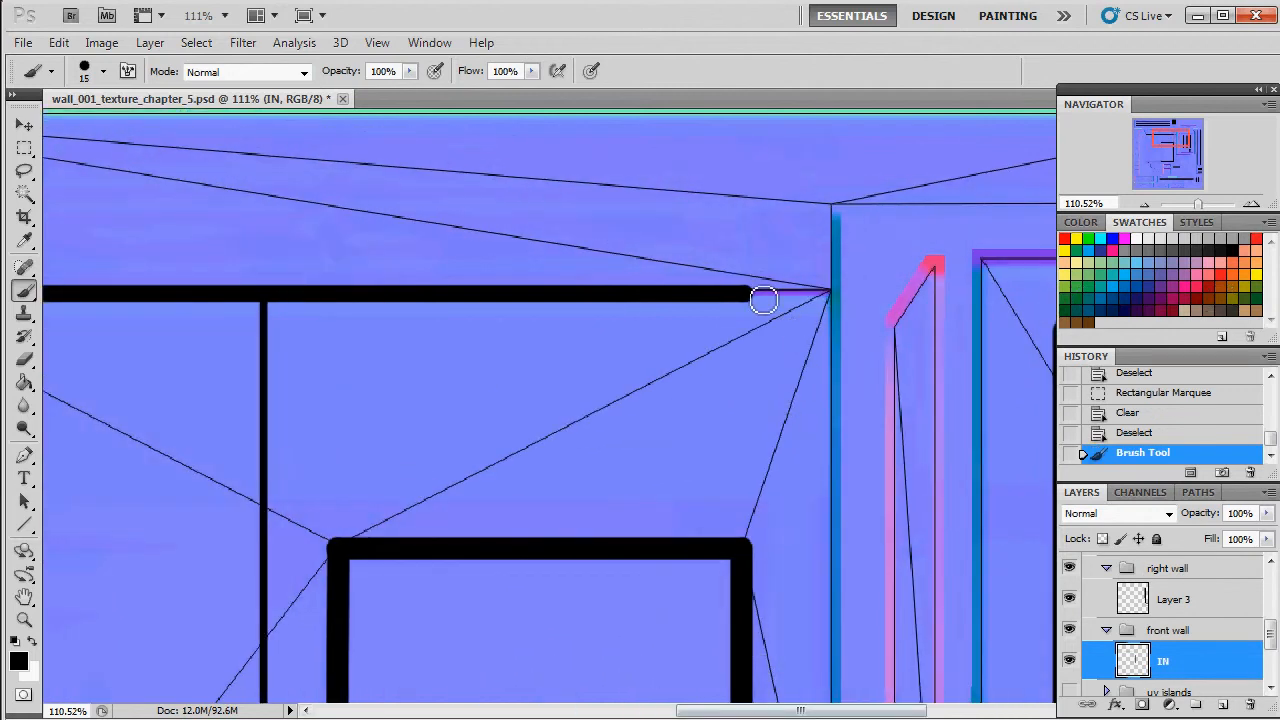
shift+click(838, 296)
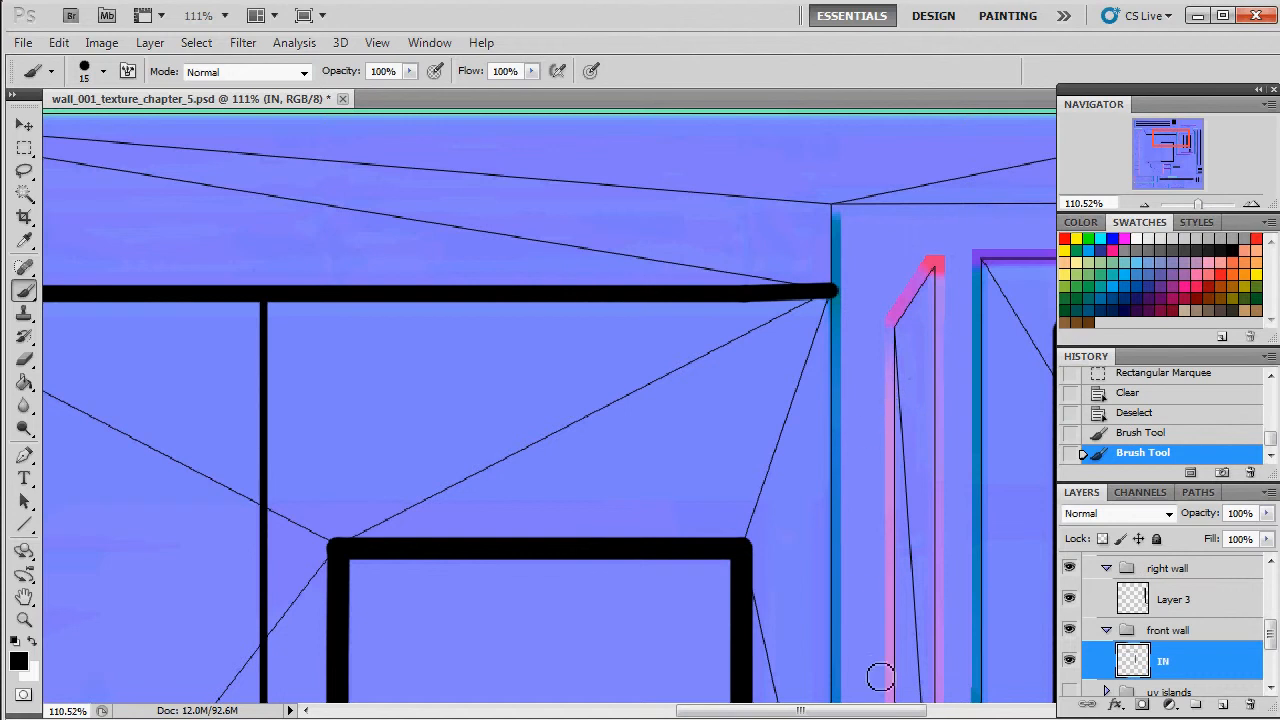
Paint a matching 15 px black line across the upper crease of the narrow side wall strip.
drag(892, 712, 703, 712)
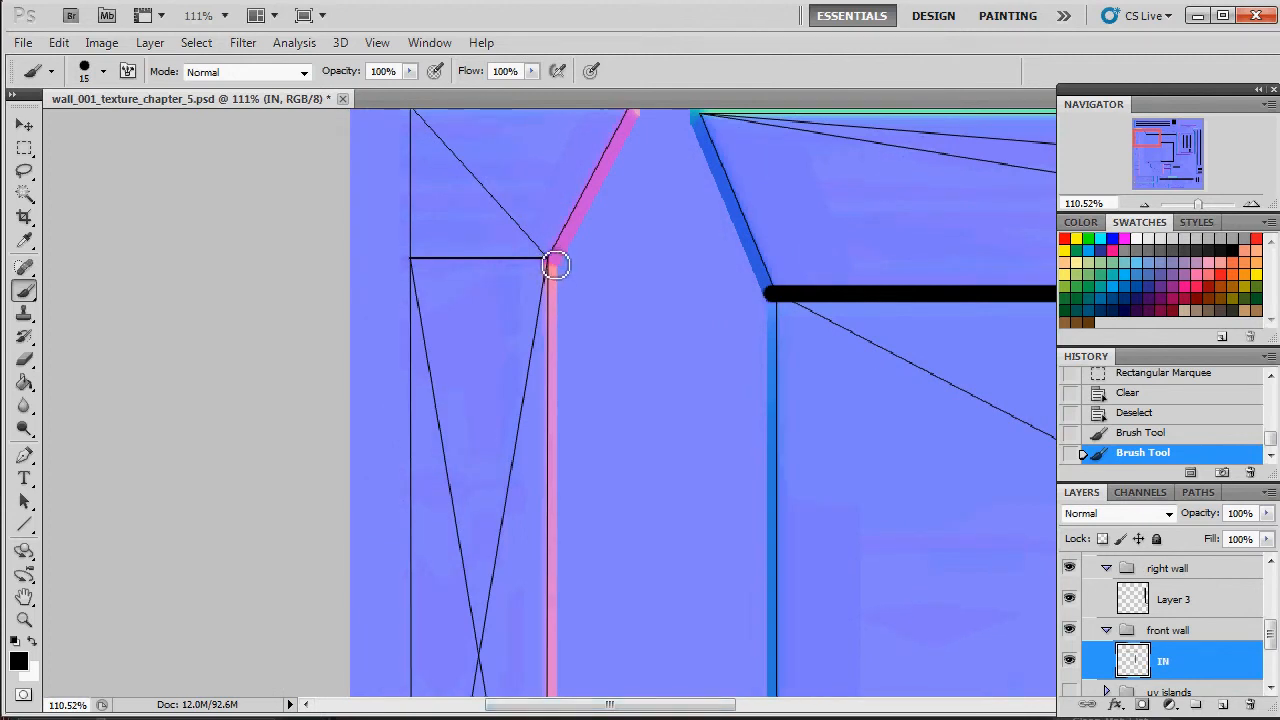
shift+click(555, 263)
key(ctrl+z)
drag(555, 263, 412, 268)
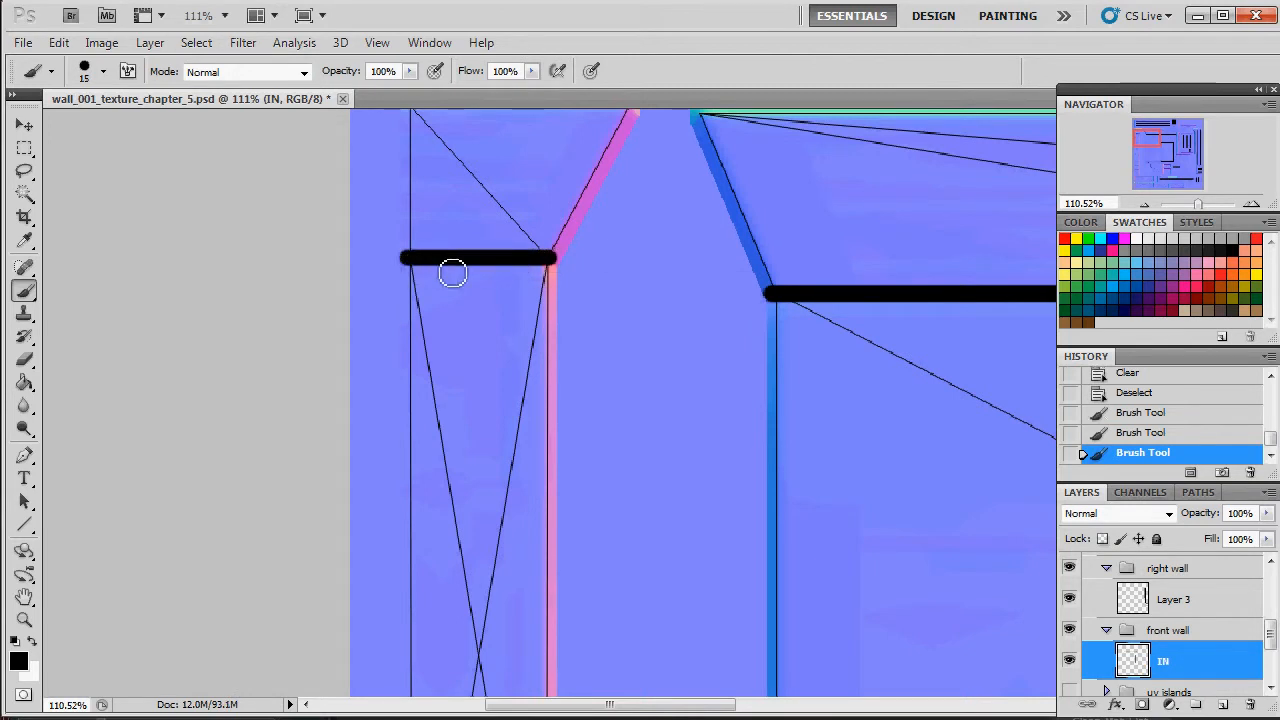
click(548, 260)
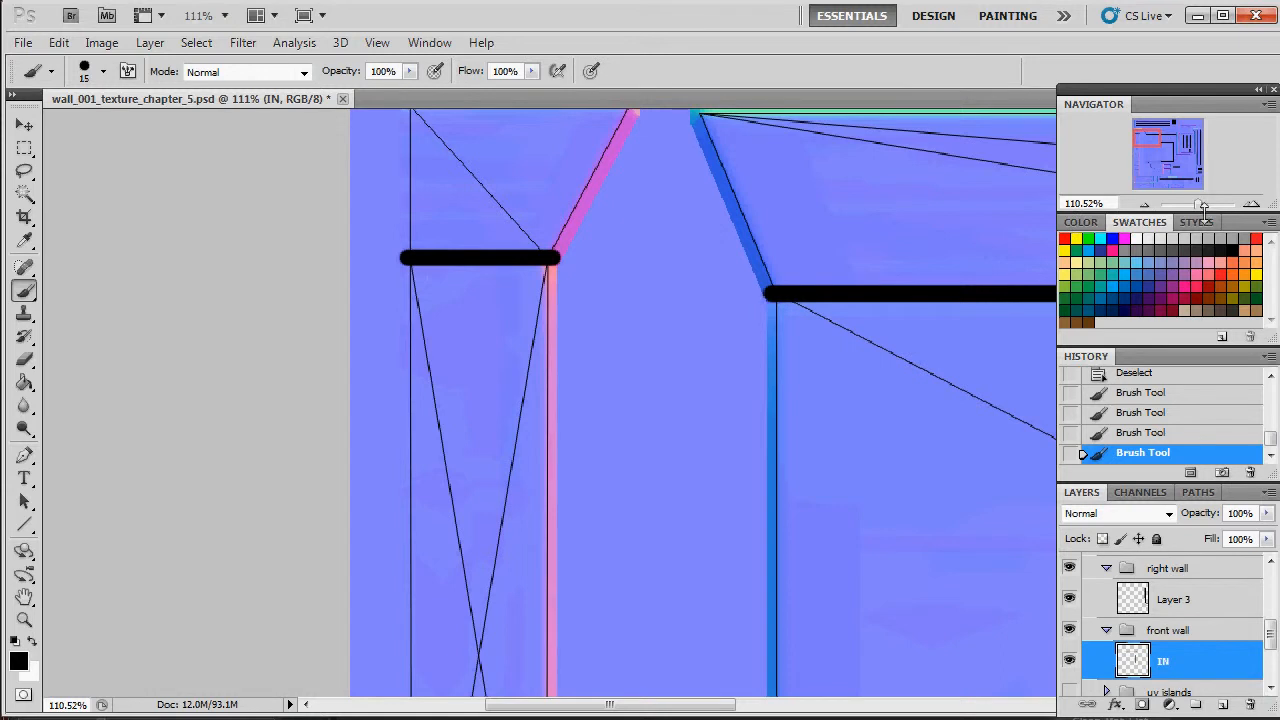
Hide the UVsnapshot layer so the wireframe is left out of the texture.
drag(1200, 200, 1193, 204)
drag(1160, 135, 1204, 178)
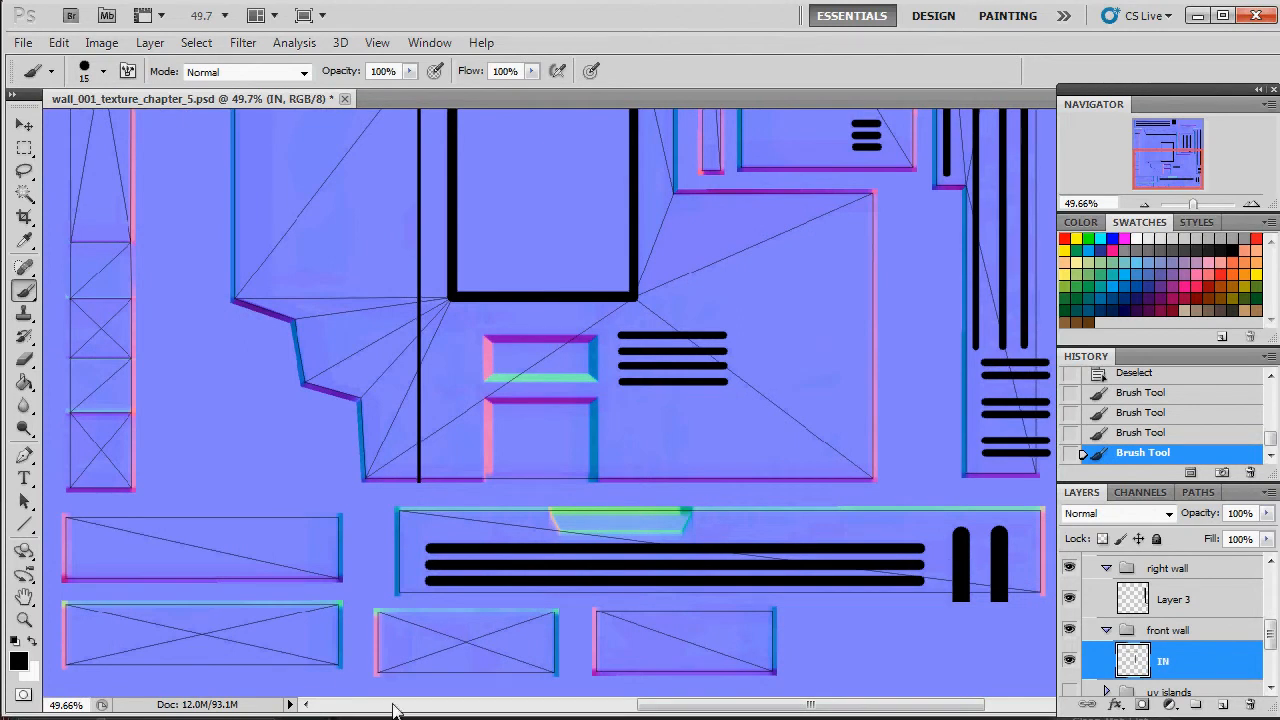
scroll(1125, 595, up, 5)
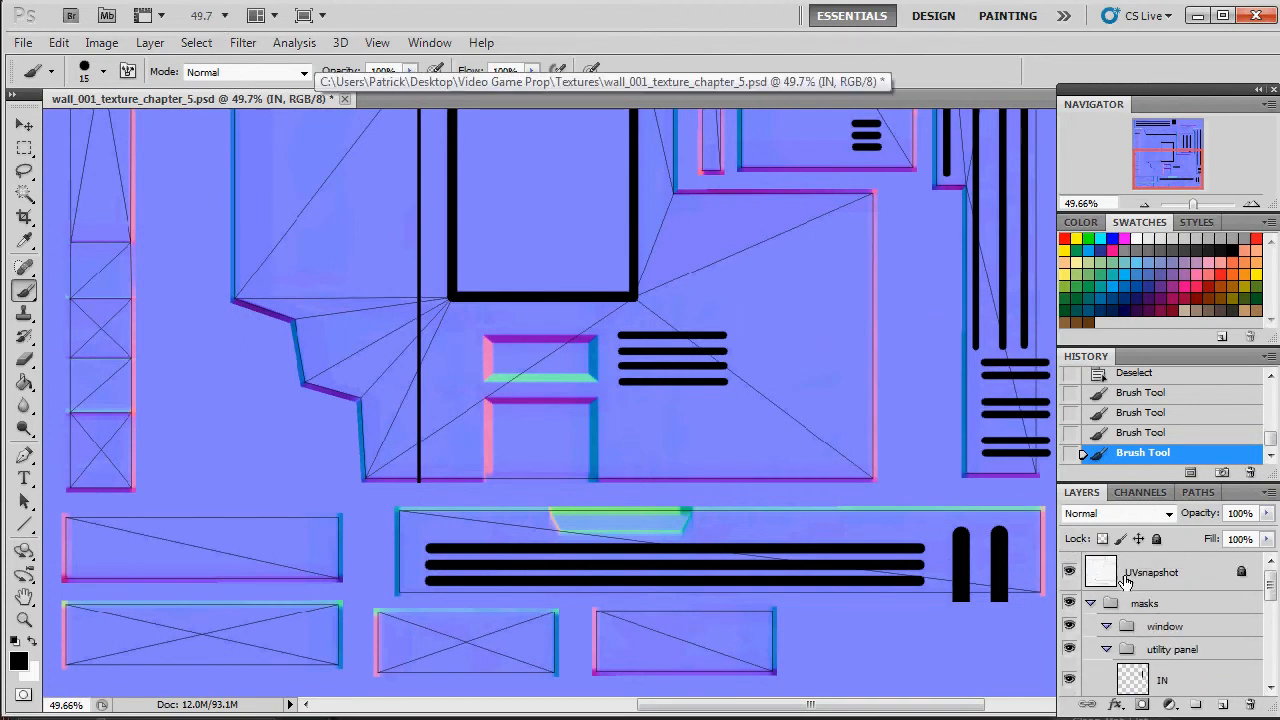
click(1069, 573)
Save a Targa copy over the existing "temp mask in" file on the Desktop at 24 bits/pixel.
click(20, 43)
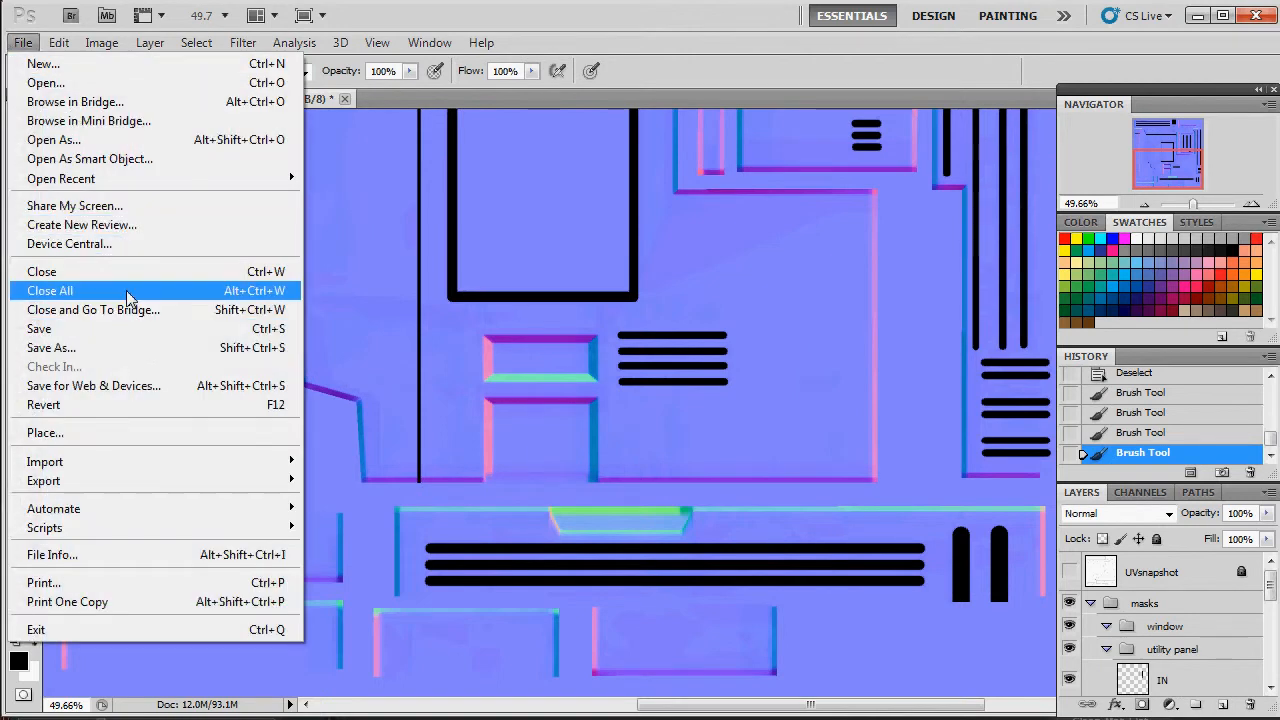
click(195, 347)
click(91, 160)
click(320, 394)
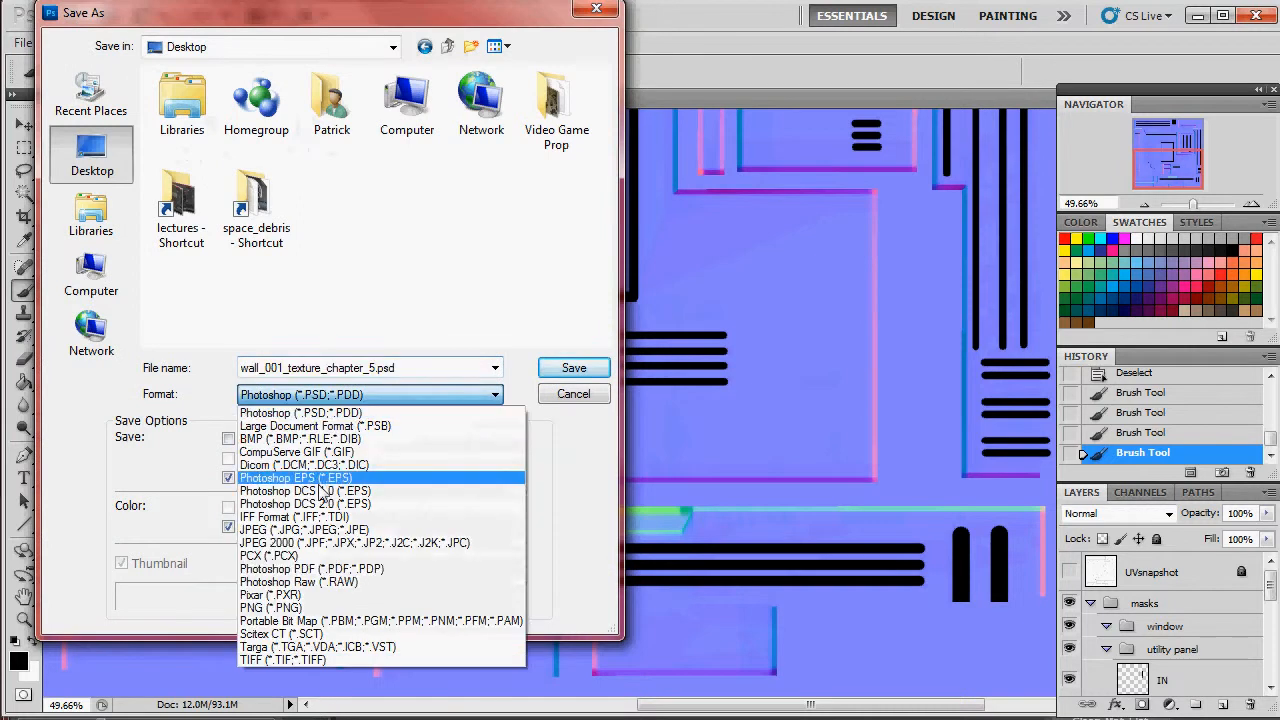
click(357, 648)
click(182, 200)
click(420, 215)
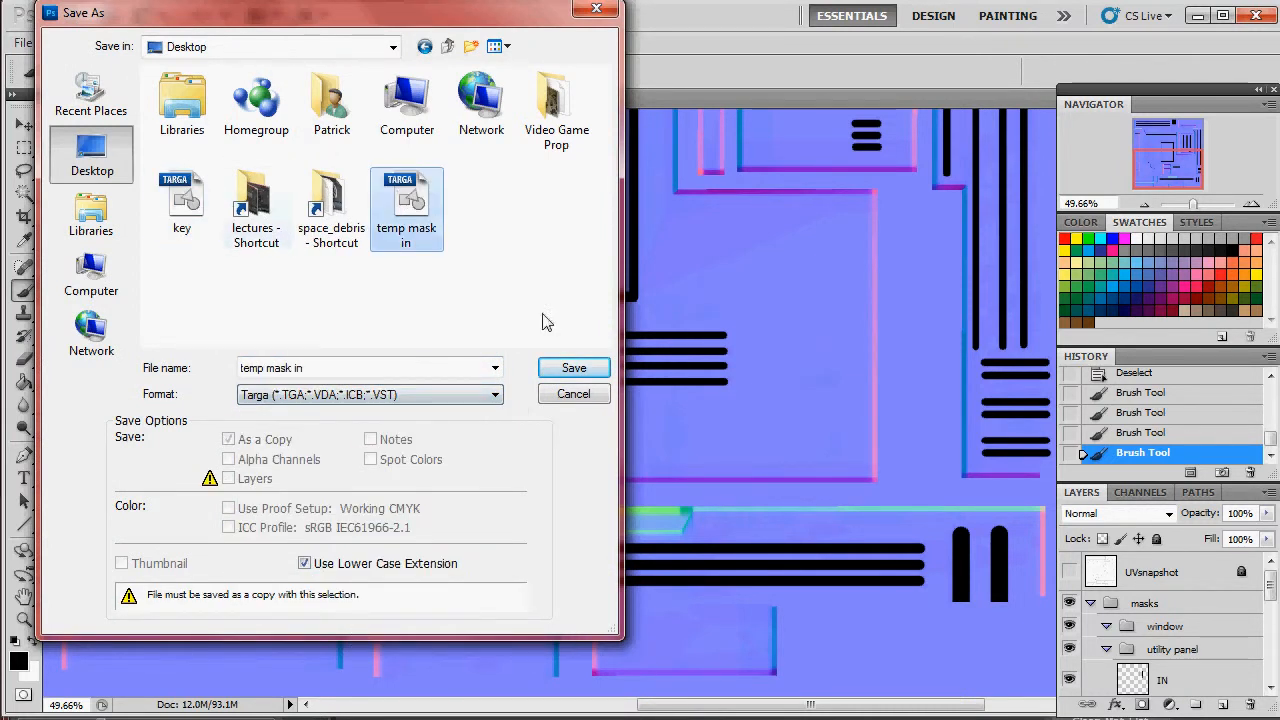
click(573, 368)
click(592, 292)
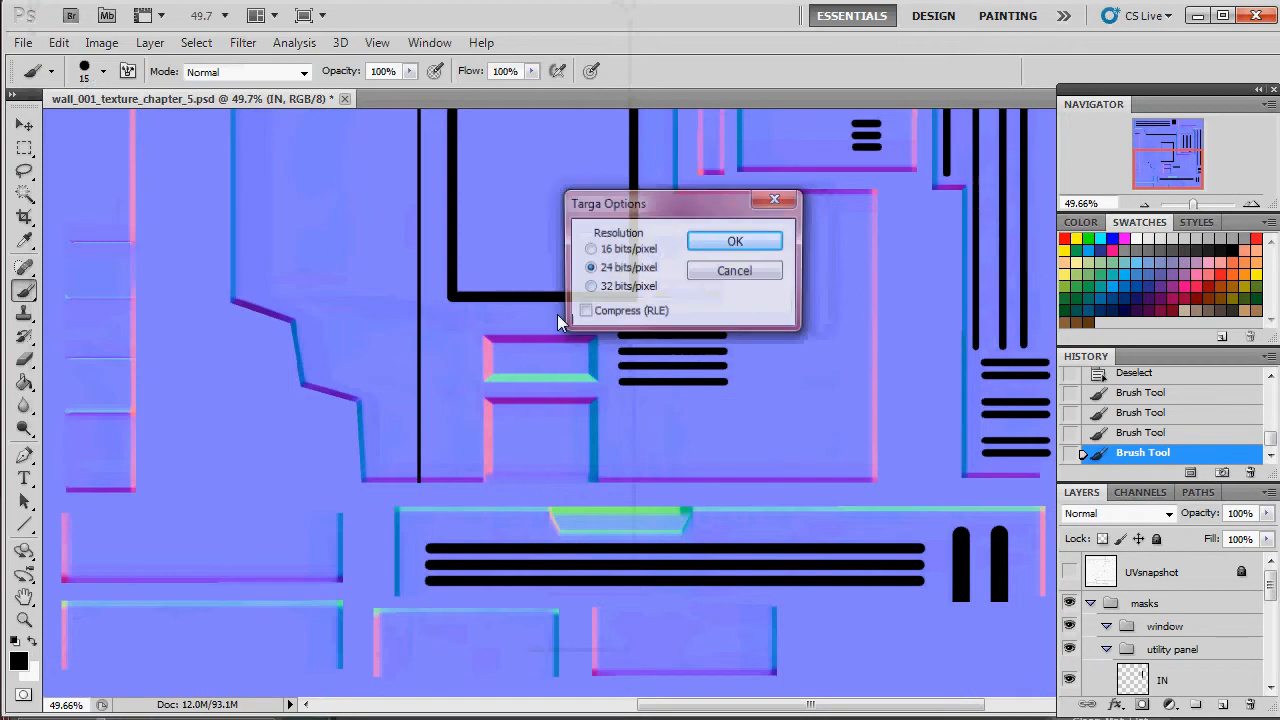
click(700, 249)
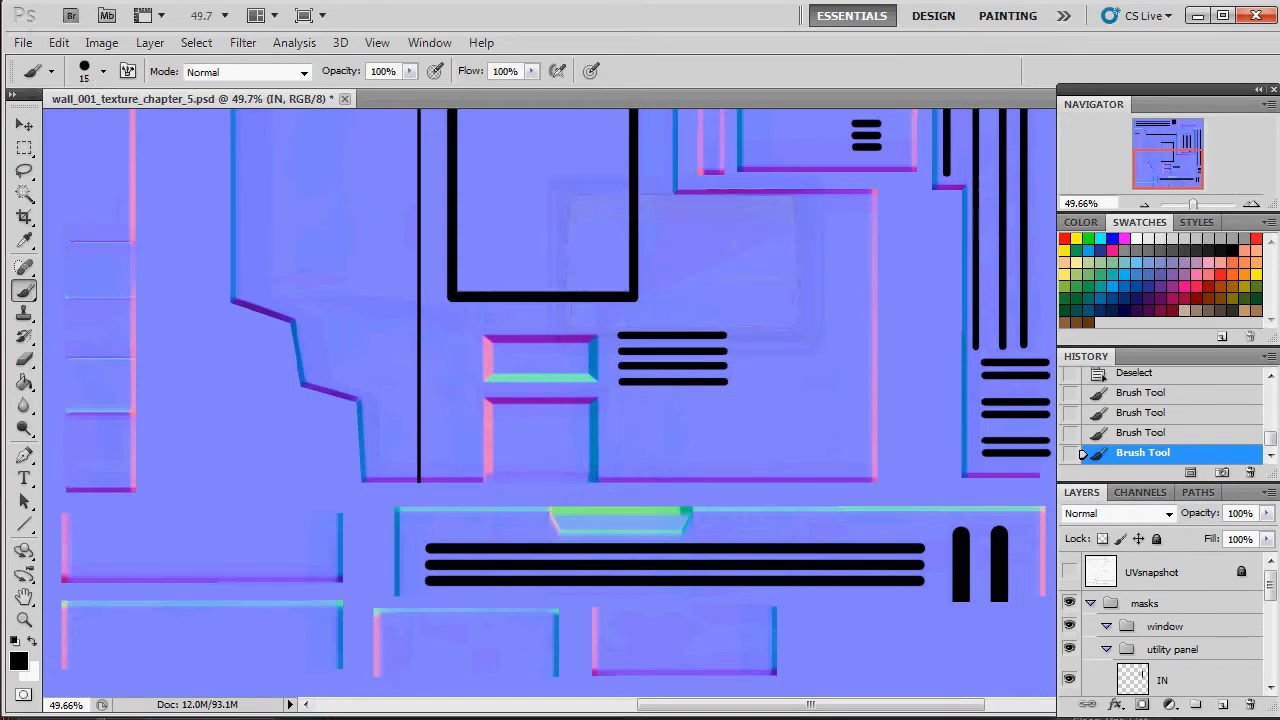
Switch to Marmoset Toolbag and orbit the updated model to examine the underside bars, the upper crease line and the window opening.
key(alt+Tab)
drag(812, 340, 630, 265)
drag(576, 364, 752, 444)
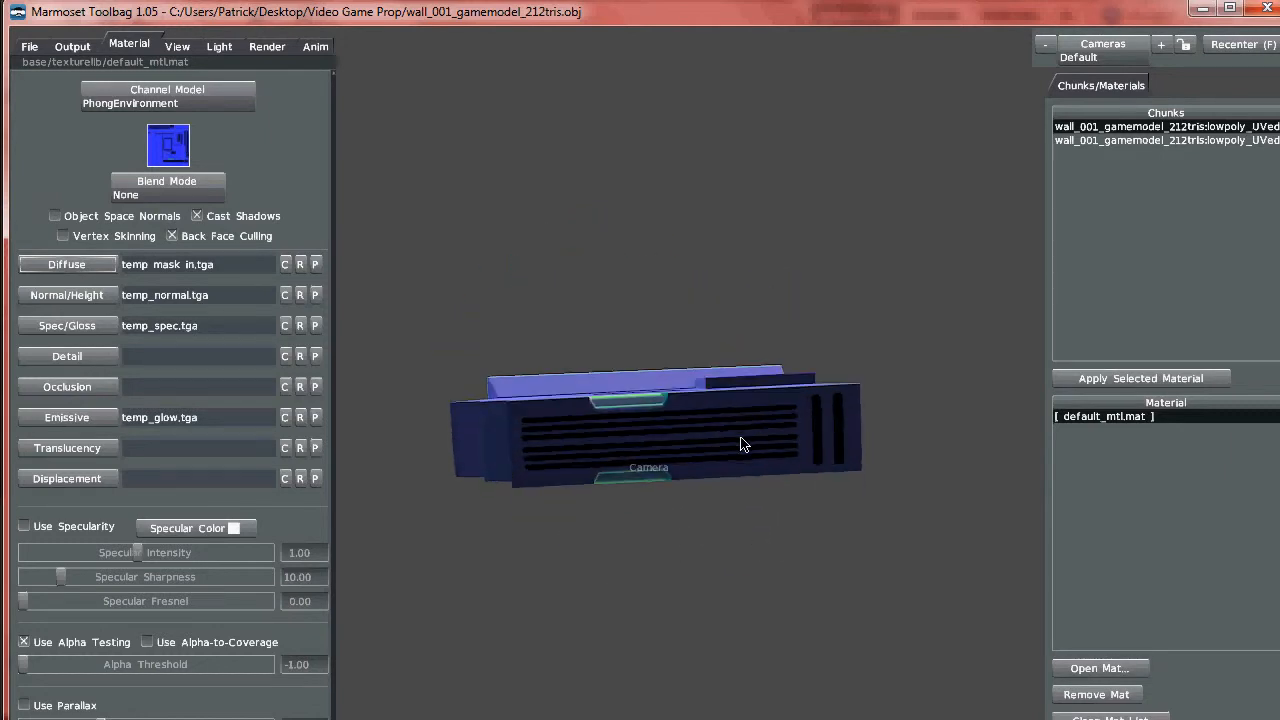
drag(575, 474, 687, 444)
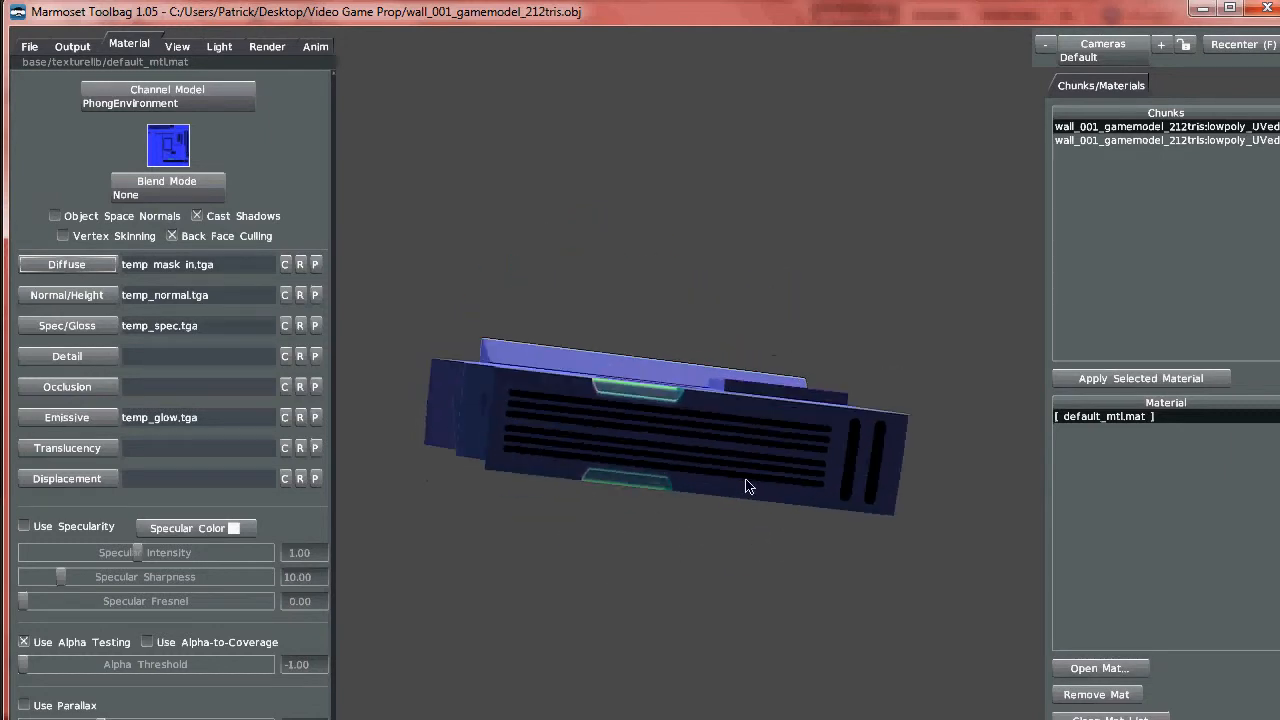
drag(789, 472, 715, 333)
drag(720, 416, 713, 522)
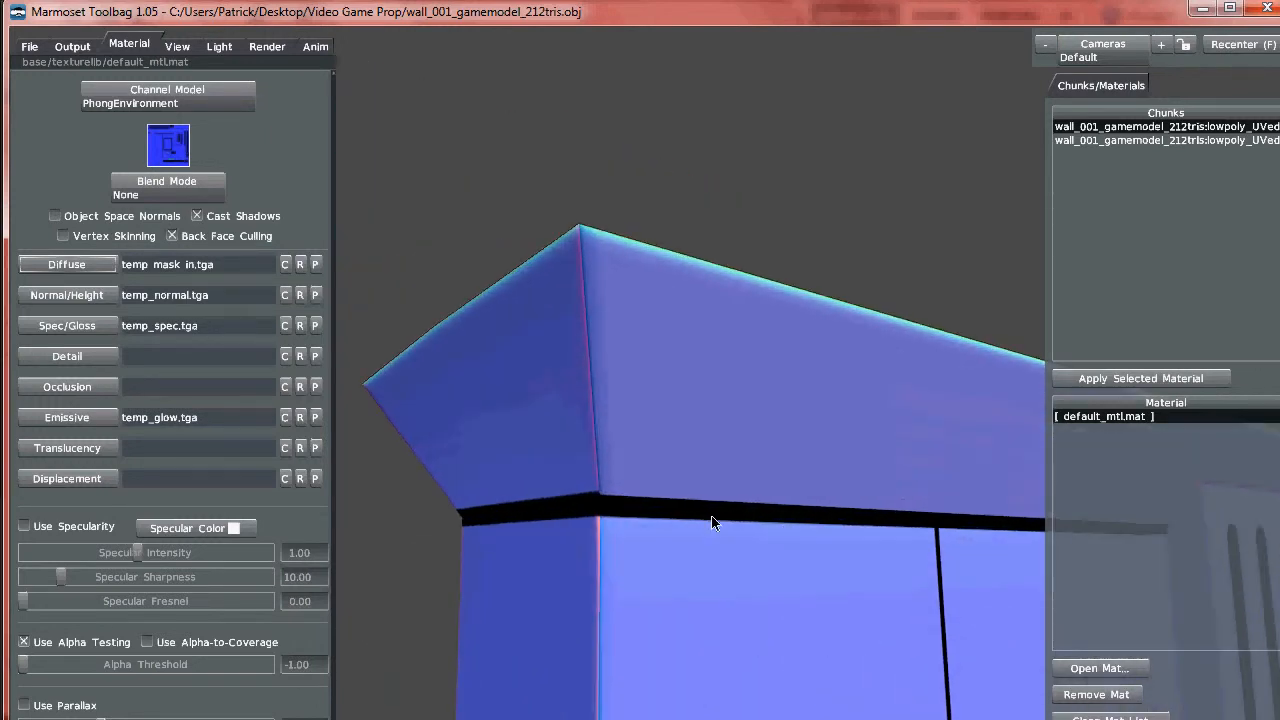
drag(789, 511, 720, 466)
drag(560, 252, 830, 262)
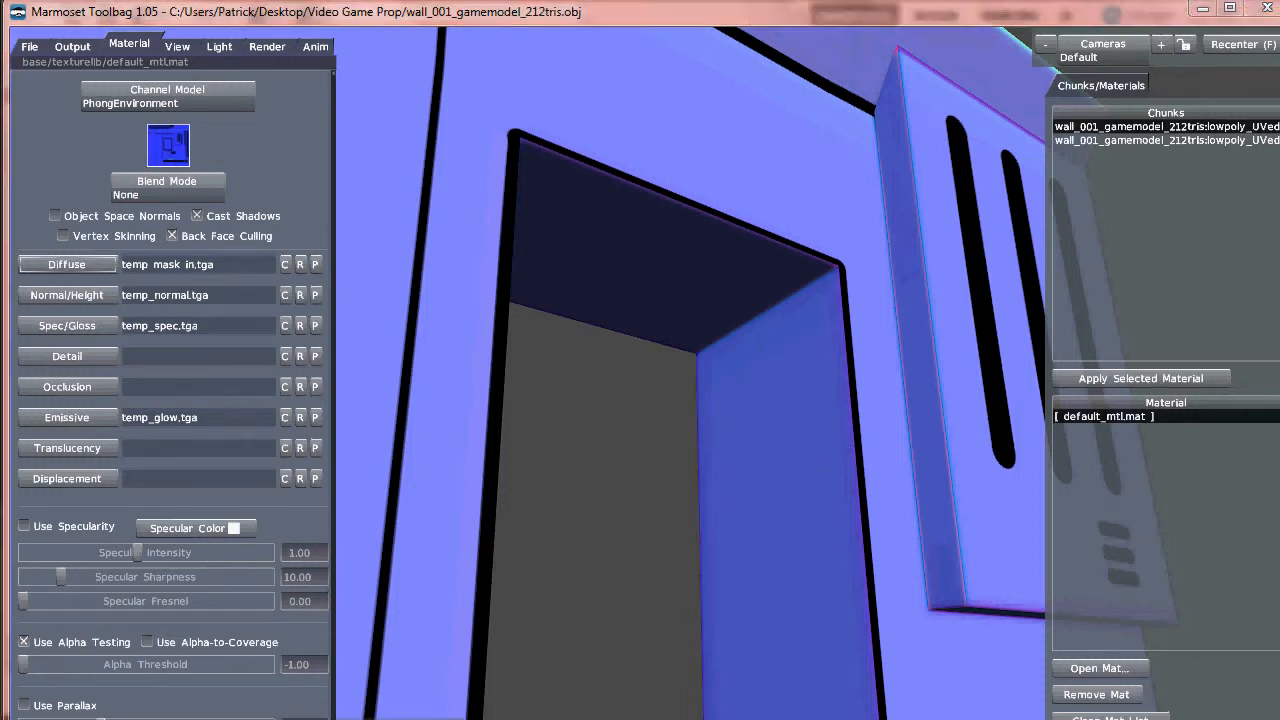
Switch back to Photoshop and show the UVsnapshot wireframe over the lower part of the texture.
key(alt+Tab)
drag(1180, 172, 1170, 182)
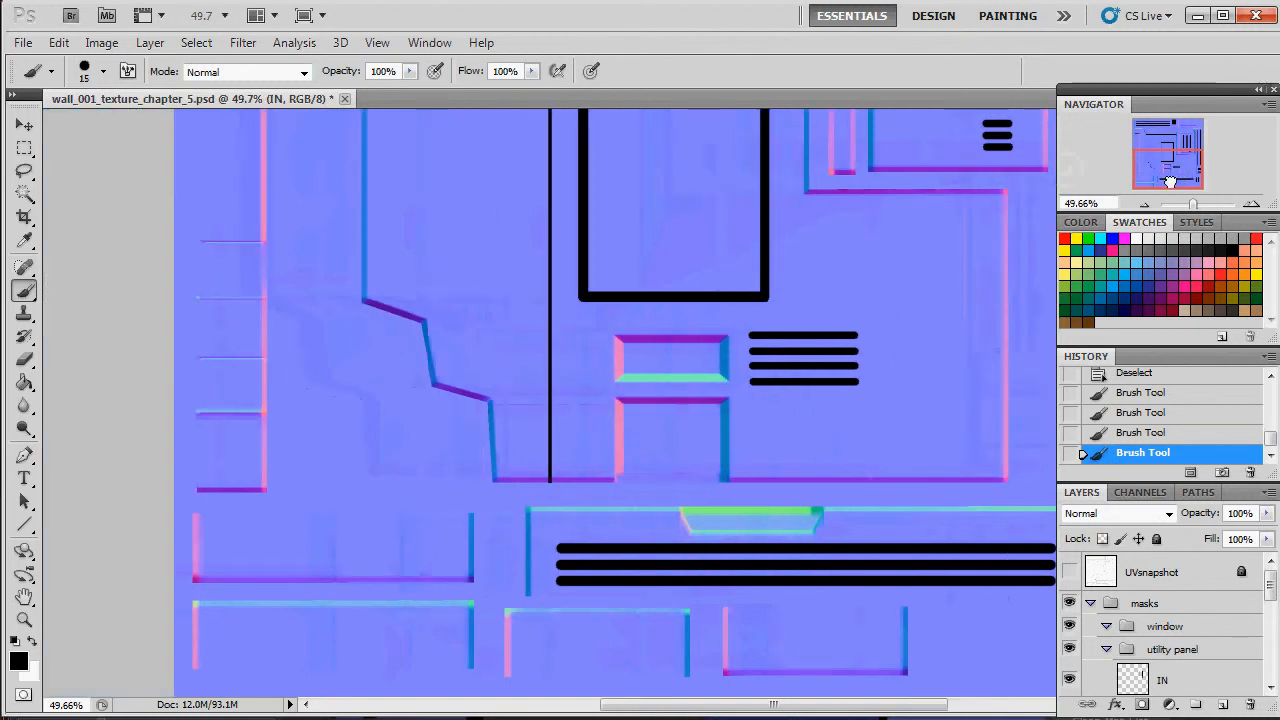
scroll(320, 588, down, 5)
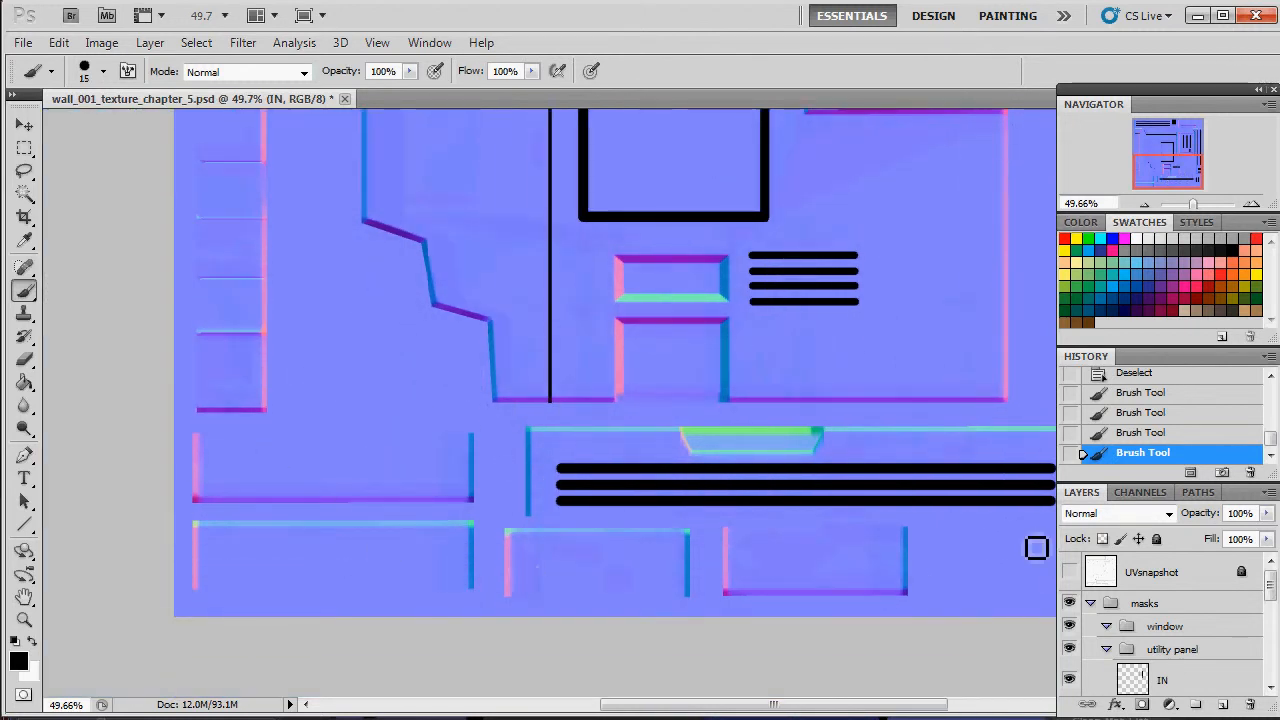
click(1070, 573)
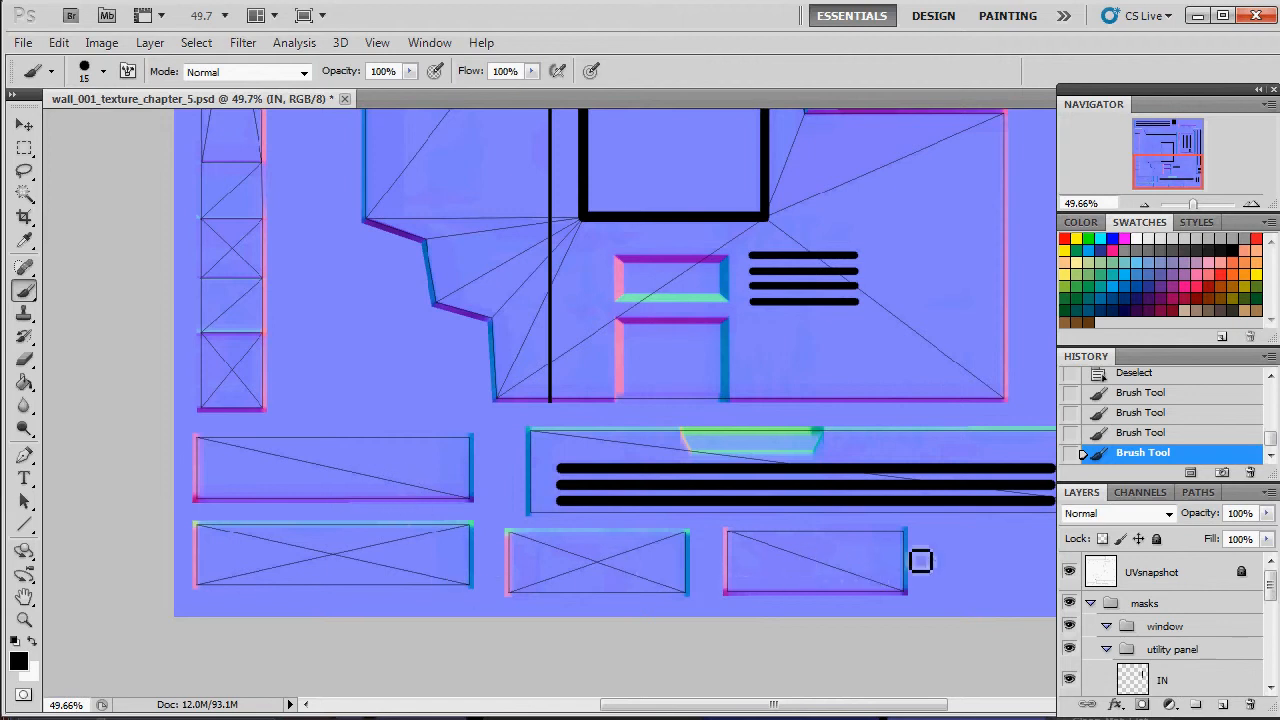
Collapse the window and utility panel groups and add a new layer above the window group inside masks.
click(1106, 646)
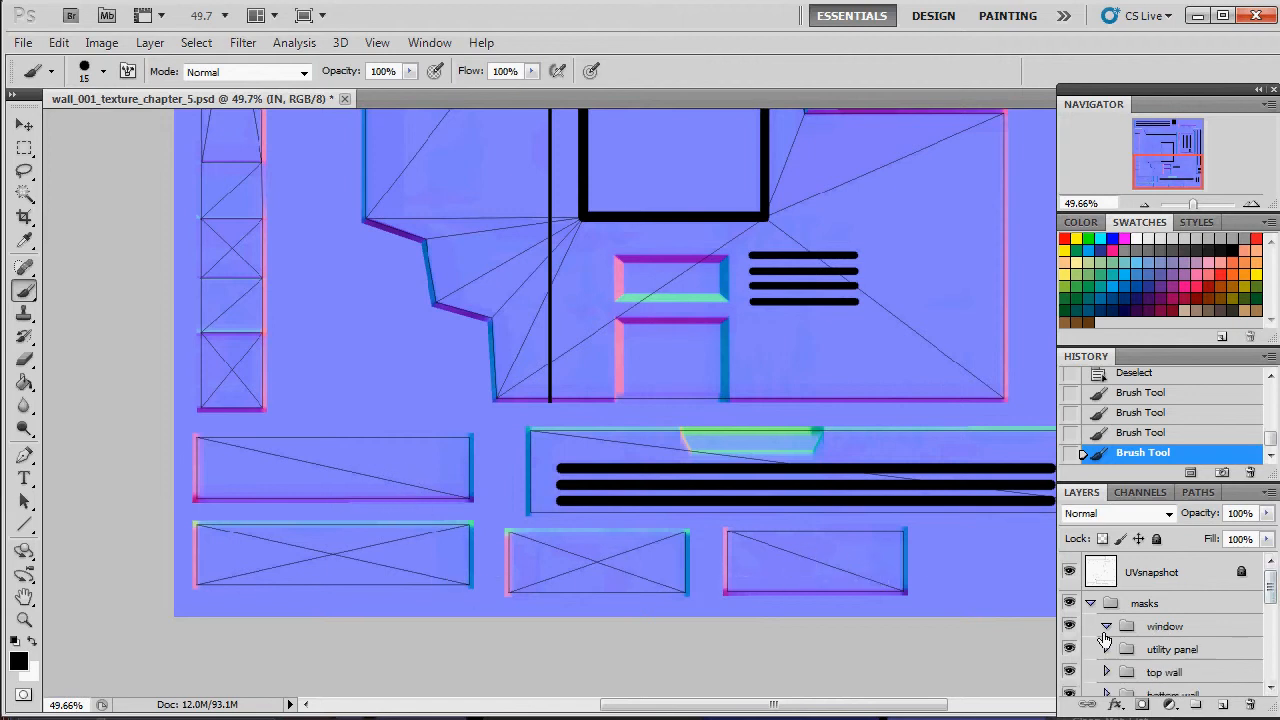
click(1150, 626)
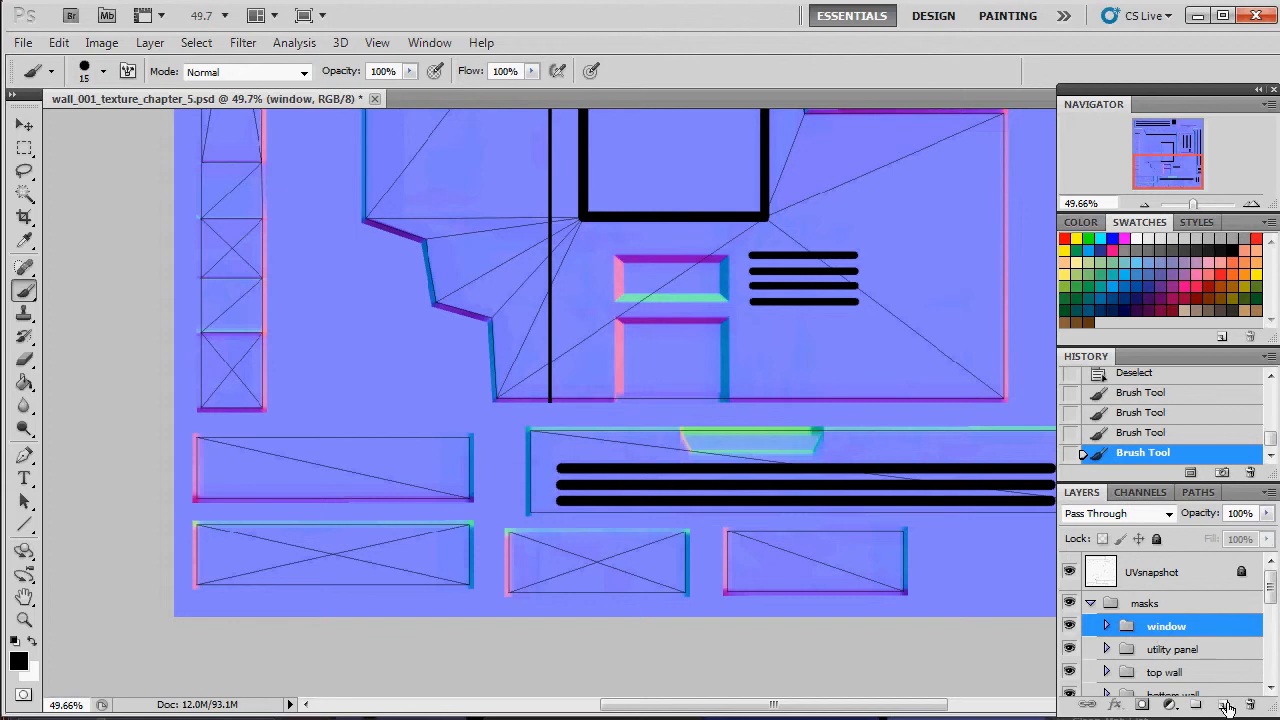
click(1222, 704)
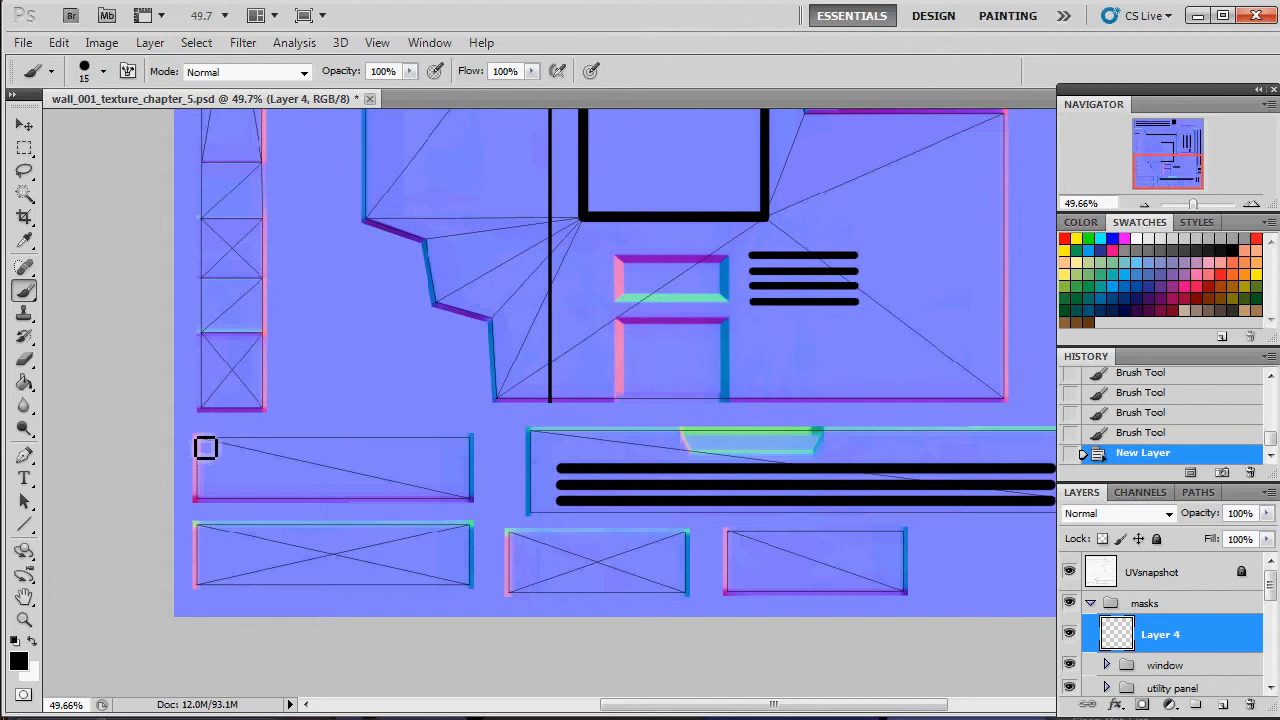
Paint 20 px black lines along the upper edges of the two wide rectangular UV strips in the texture's lower-left corner.
key(bracketright)
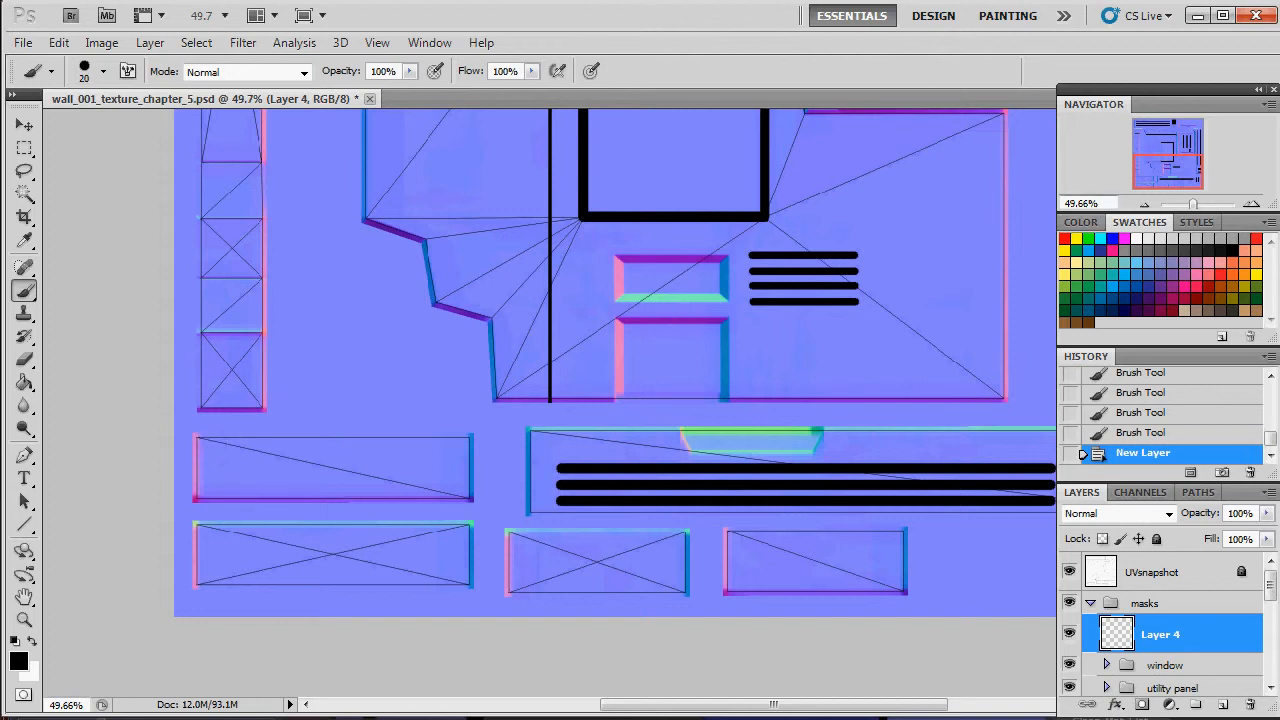
click(1198, 205)
drag(1174, 178, 1152, 182)
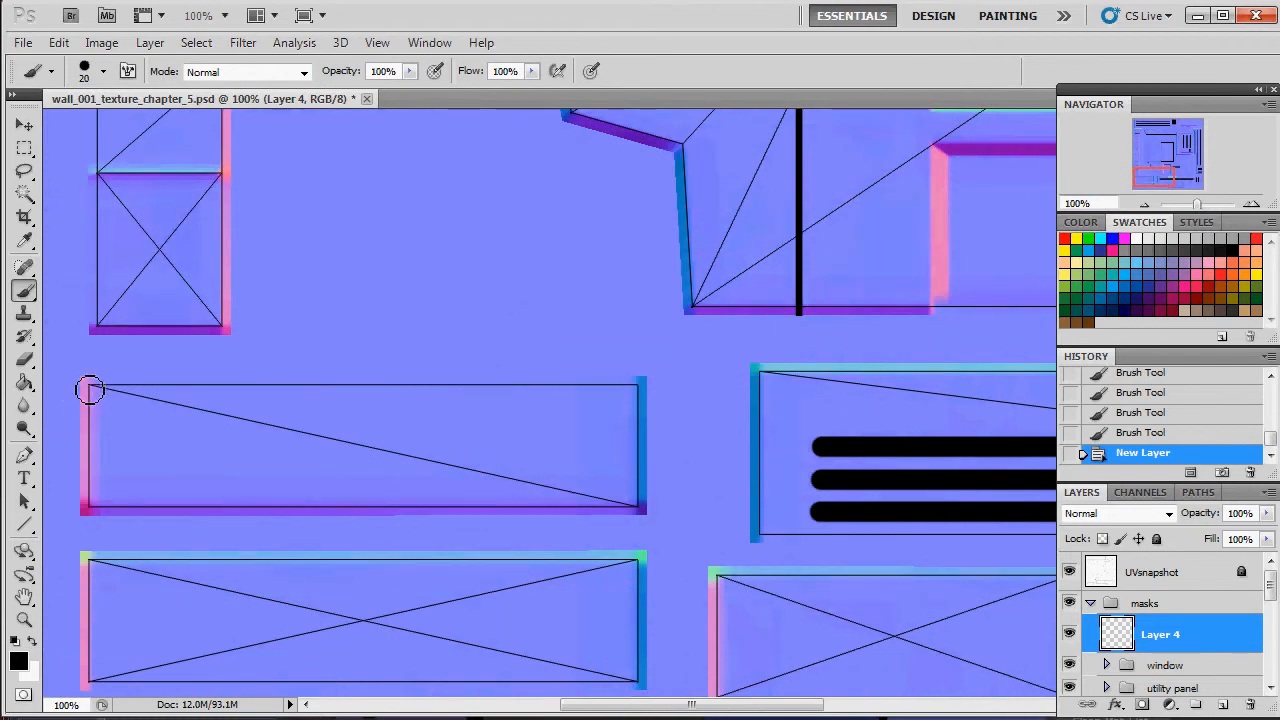
drag(89, 385, 645, 383)
scroll(630, 414, down, 3)
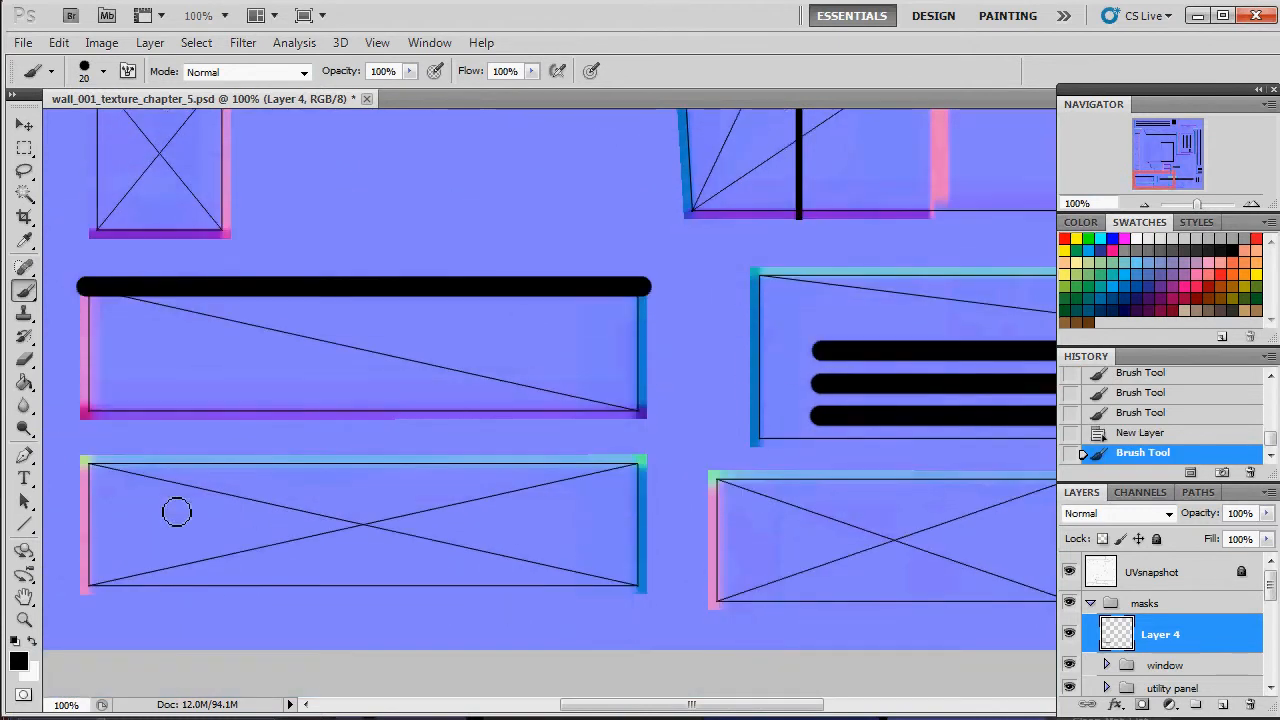
shift+click(92, 466)
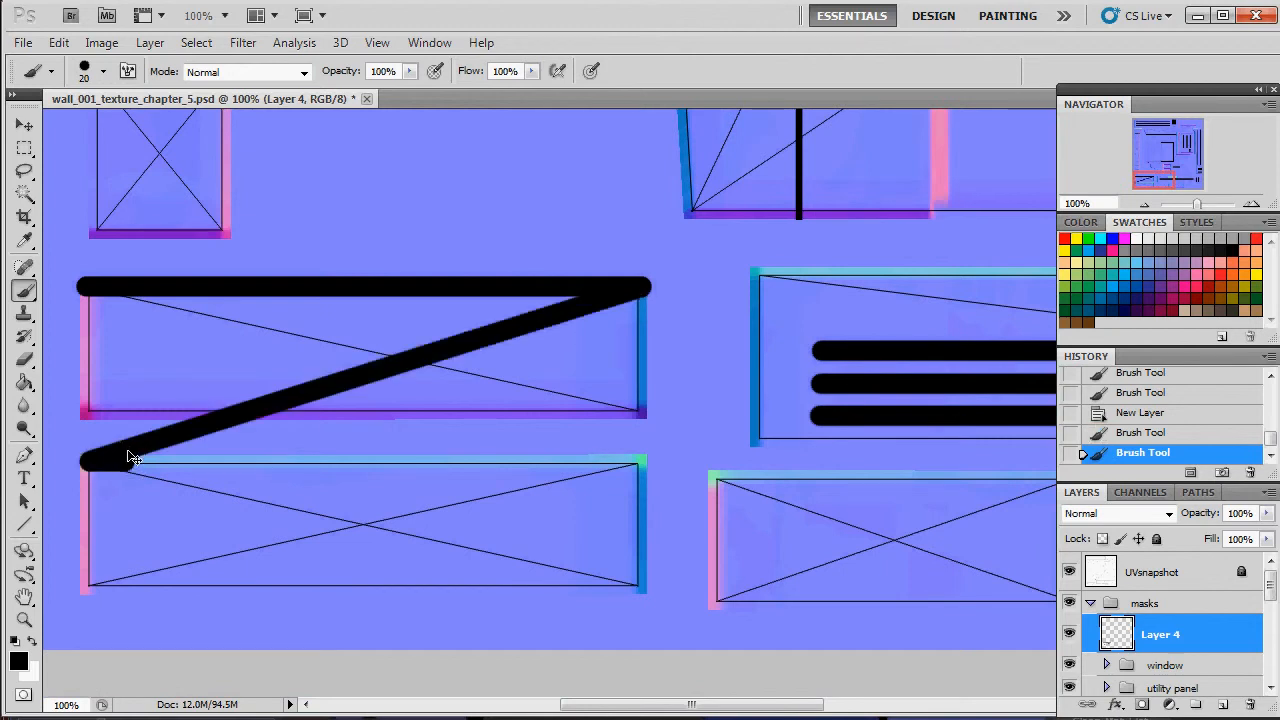
key(ctrl+z)
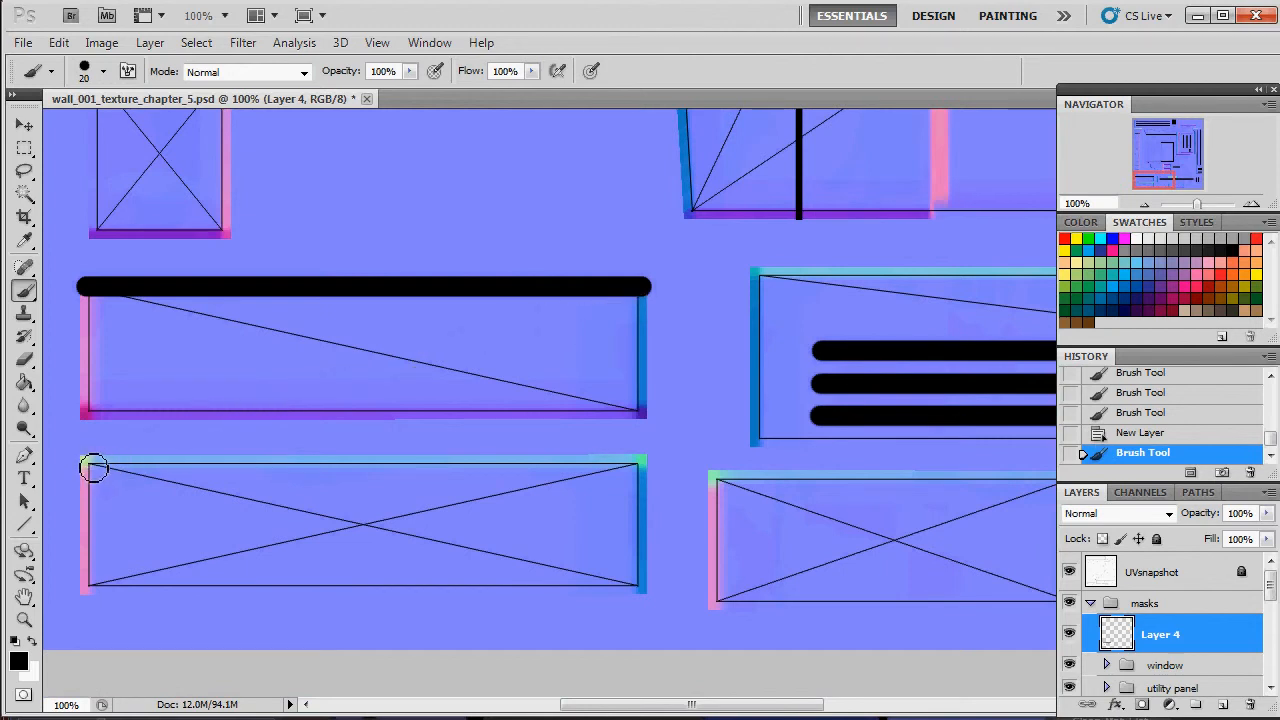
drag(91, 464, 640, 485)
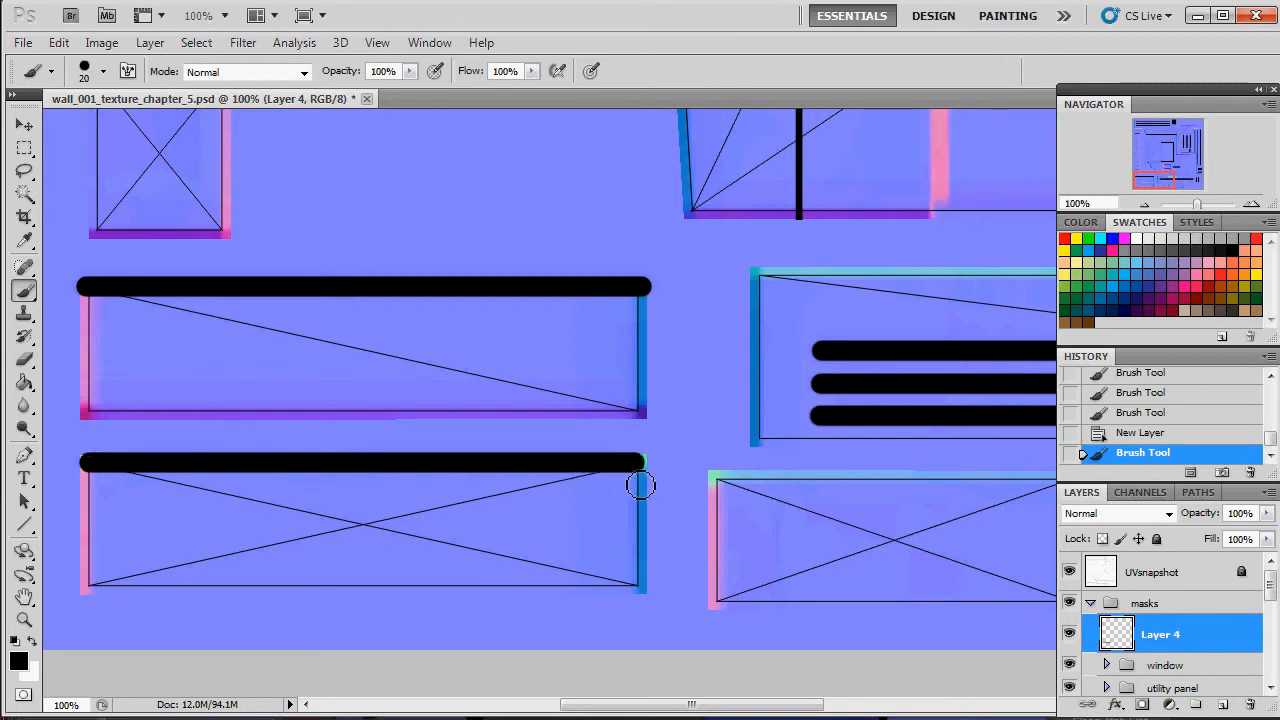
Paint matching 20 px black lines along the upper edges of the two shorter UV rectangles below the three long bars.
drag(734, 705, 788, 705)
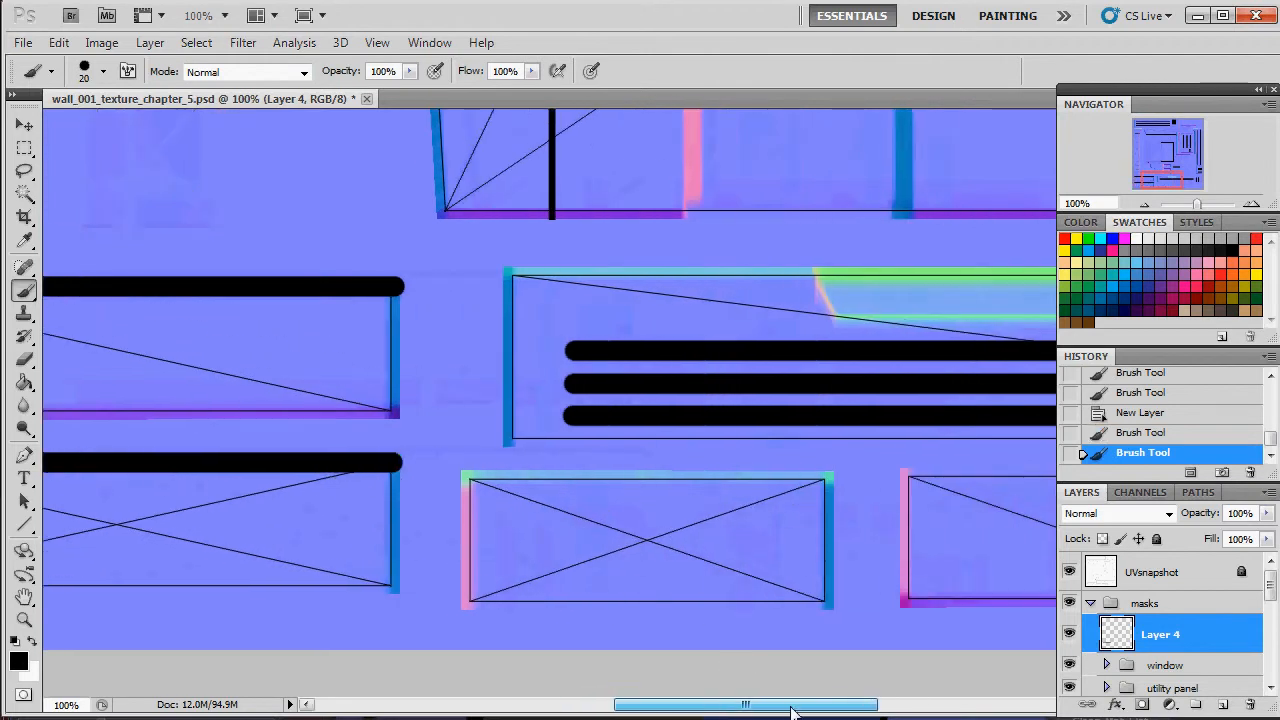
drag(467, 482, 829, 490)
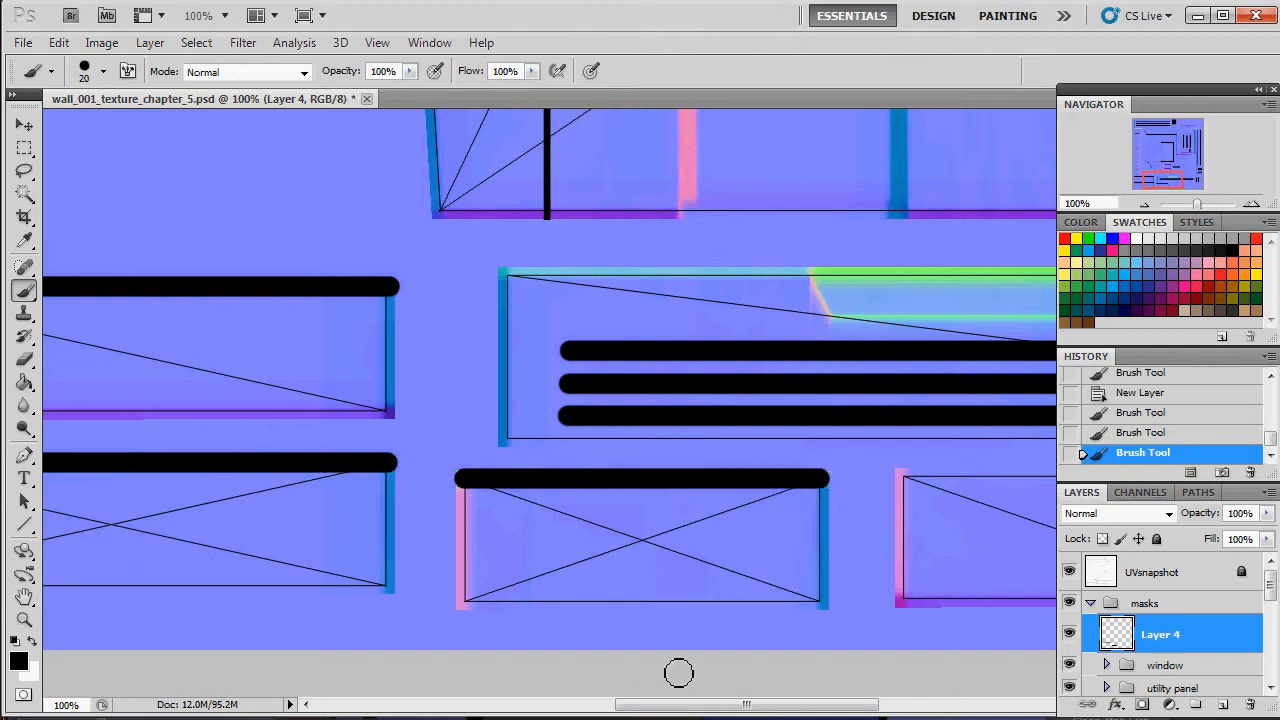
drag(705, 710, 787, 710)
drag(530, 481, 886, 482)
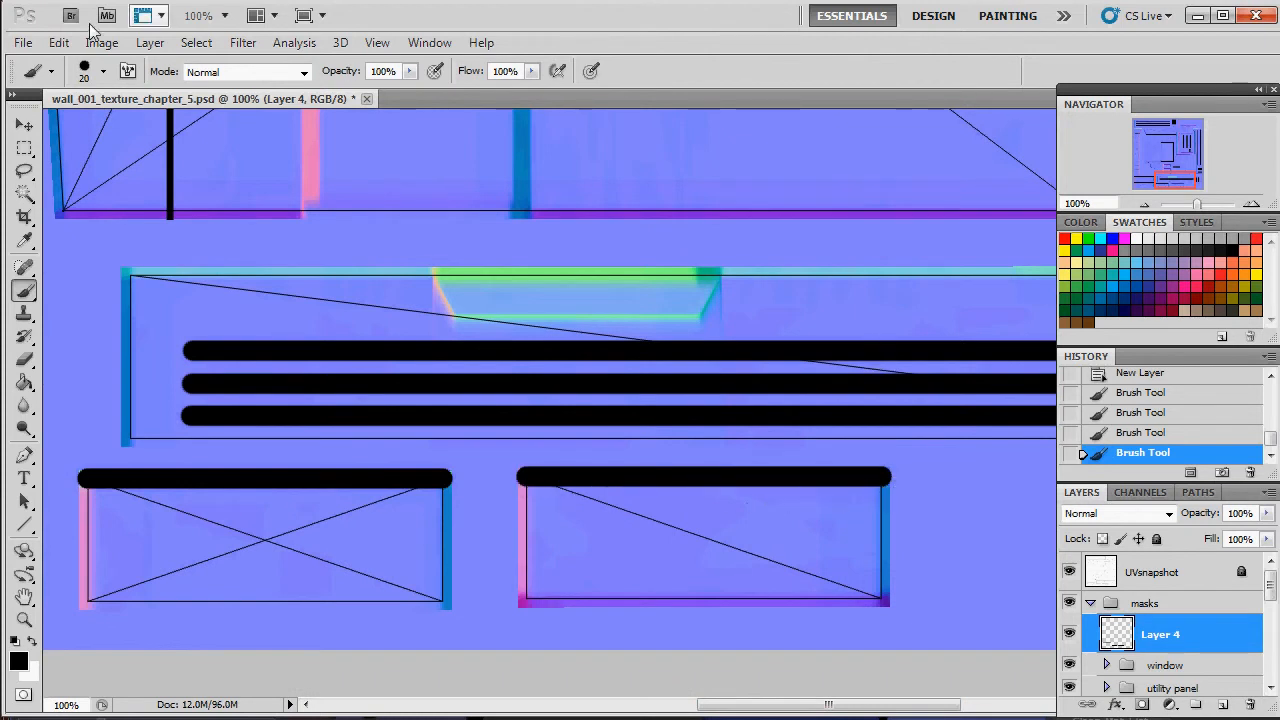
Save a Targa copy over the existing "temp mask in" file on the Desktop at 24 bits/pixel.
click(22, 42)
click(150, 348)
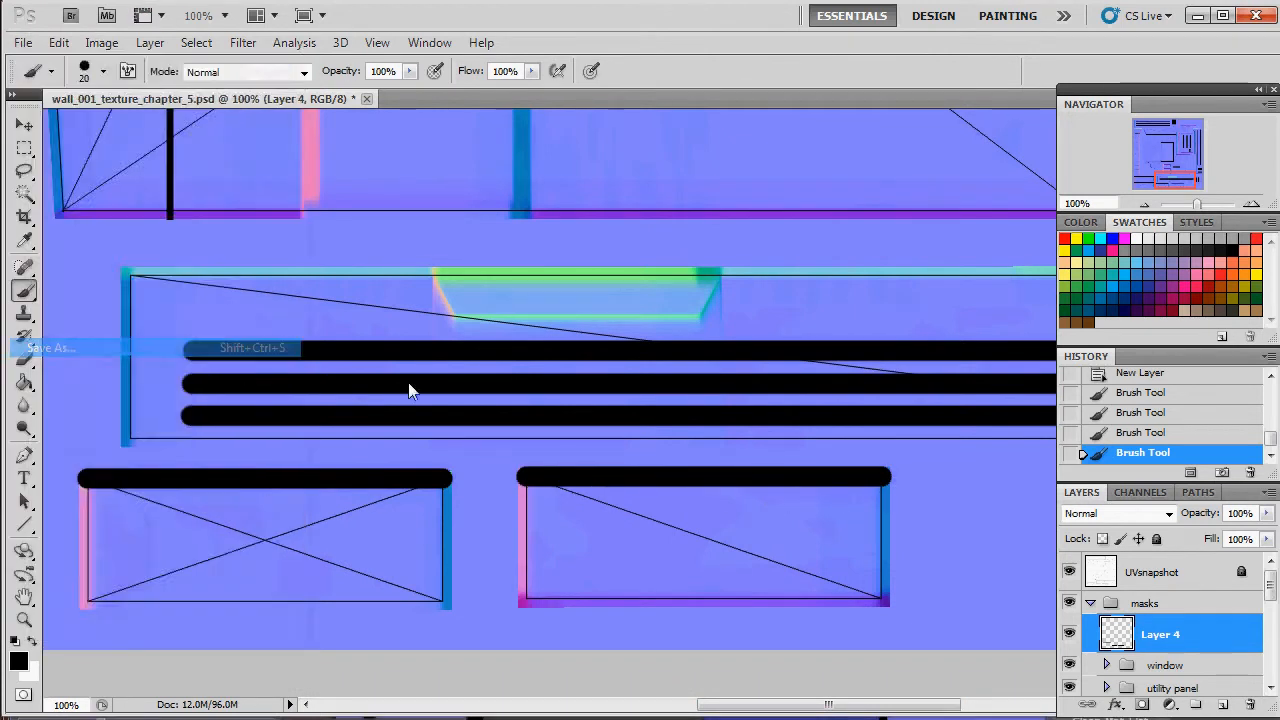
click(91, 155)
click(288, 395)
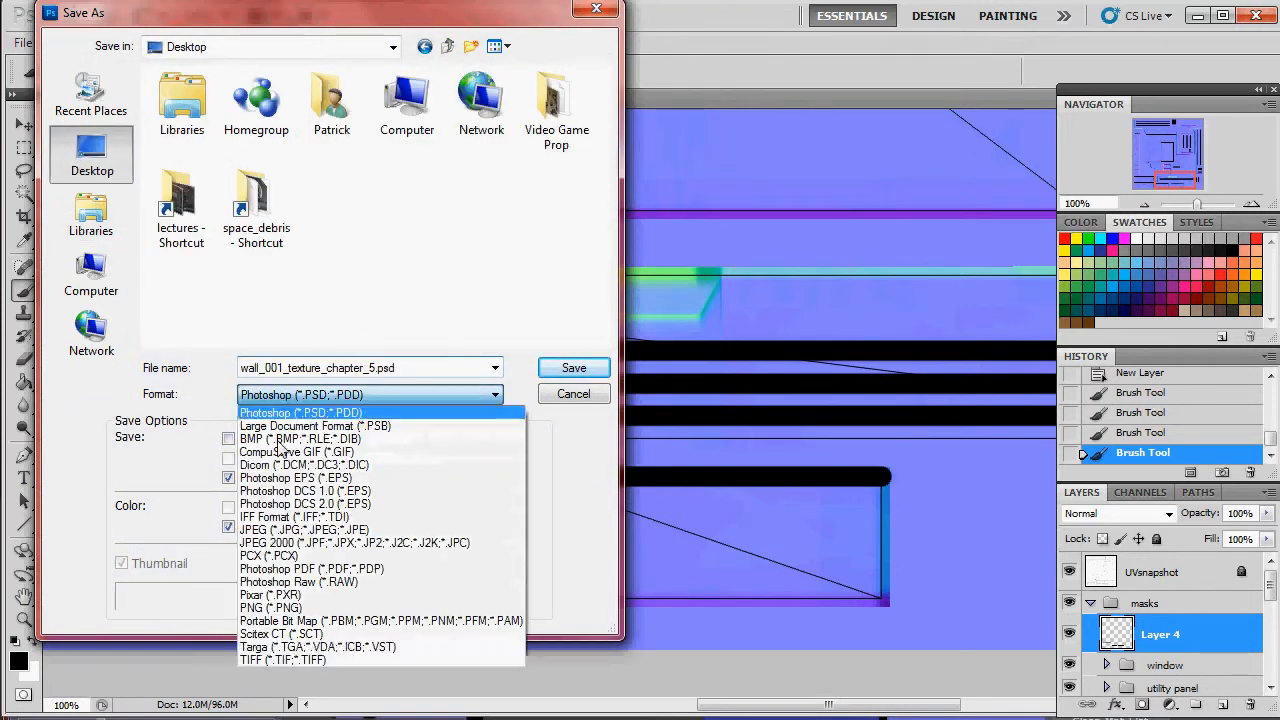
click(300, 486)
click(425, 240)
click(573, 368)
click(590, 293)
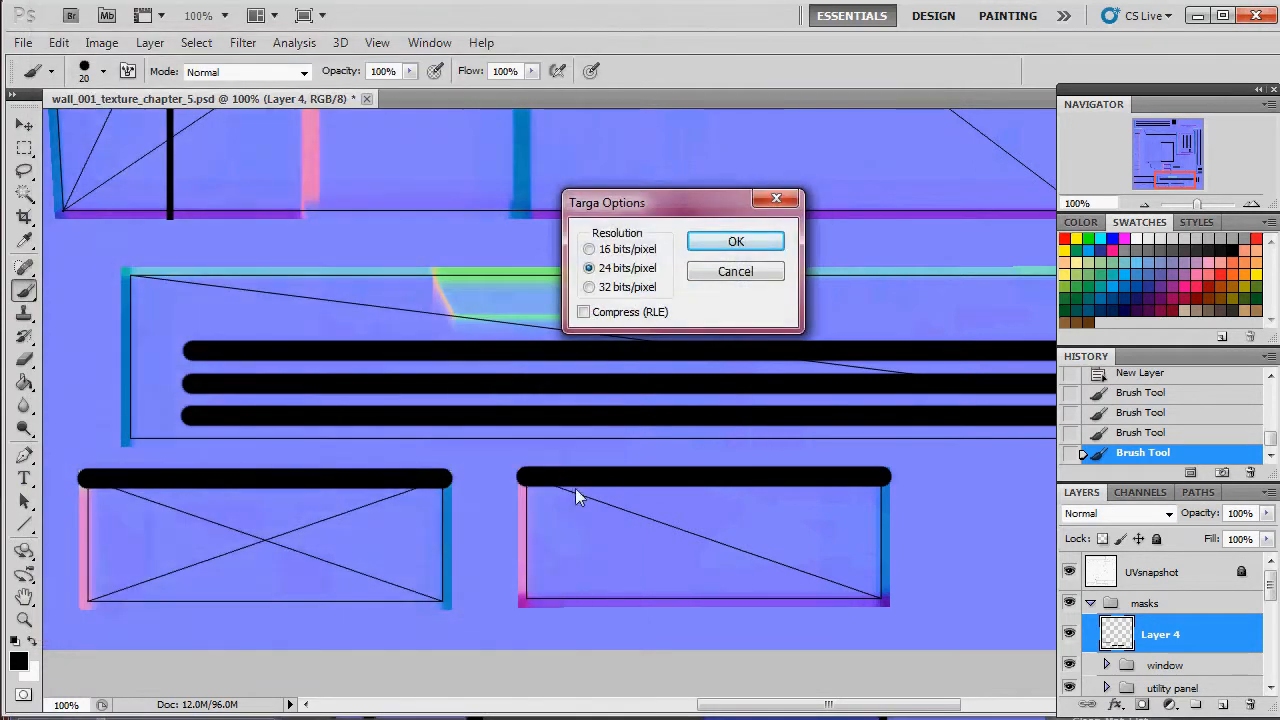
click(733, 243)
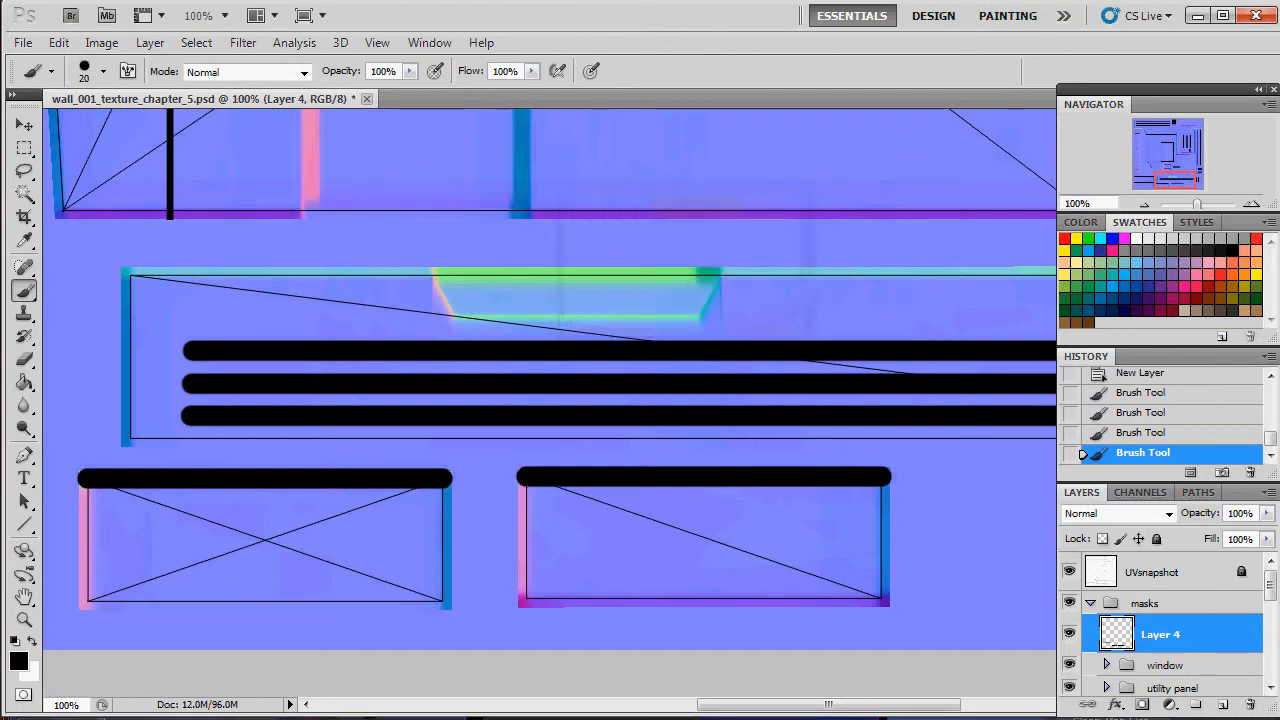
Switch to Marmoset Toolbag, orbit around the inner faces of the window opening to check the new lines, and return to Photoshop.
key(alt+Tab)
drag(760, 423, 574, 277)
drag(711, 354, 755, 390)
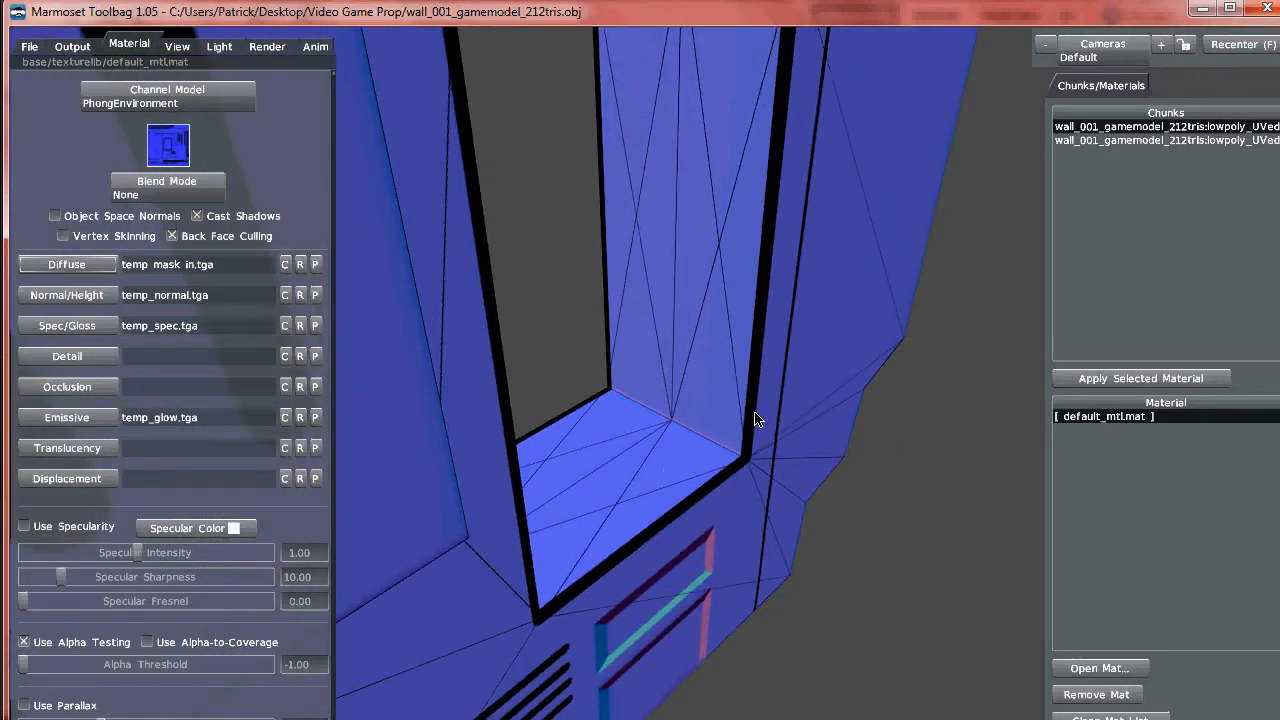
drag(728, 499, 253, 711)
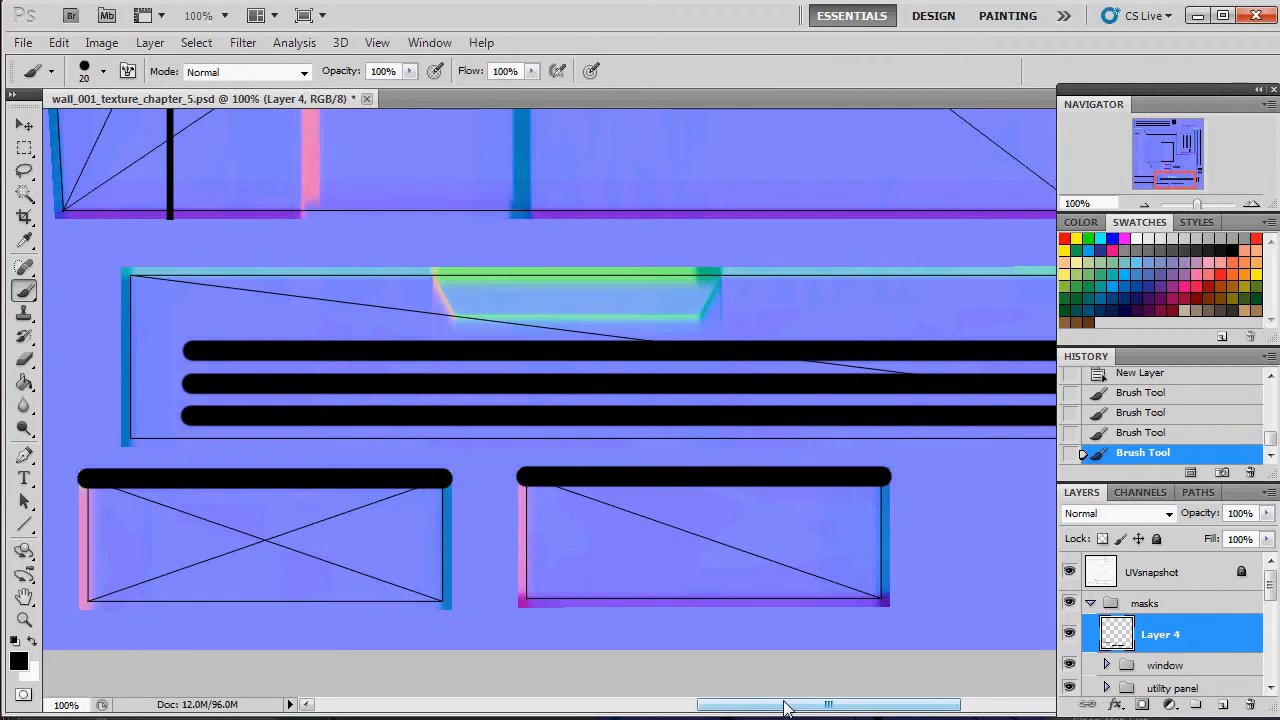
Select the black line on the rightmost short UV rectangle and move it down to the rectangle's lower edge.
key(m)
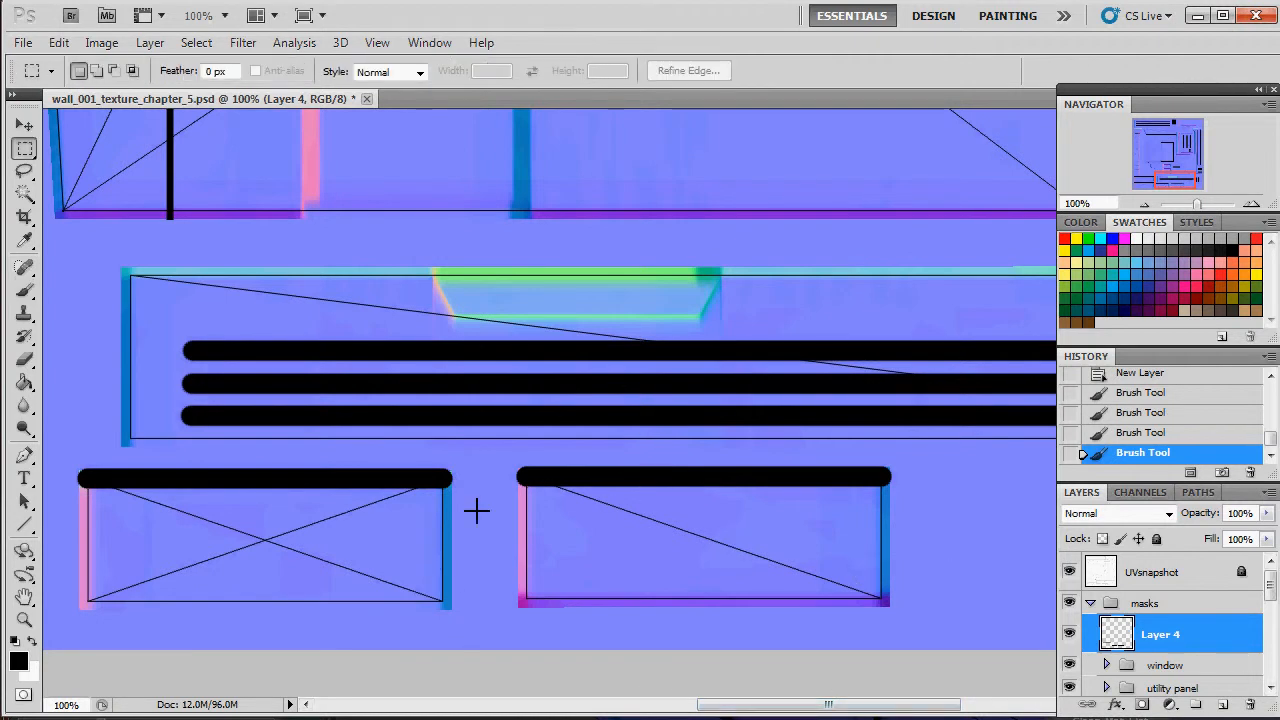
drag(880, 508, 918, 508)
key(v)
drag(777, 506, 737, 599)
Select the black line on the lower wide UV strip and move it down to the strip's lower edge.
drag(794, 706, 646, 703)
key(m)
drag(119, 437, 705, 509)
key(v)
drag(594, 474, 593, 584)
Export the texture with the moved lines as a 24 bits/pixel Targa, overwriting "temp mask in" on the Desktop.
click(22, 42)
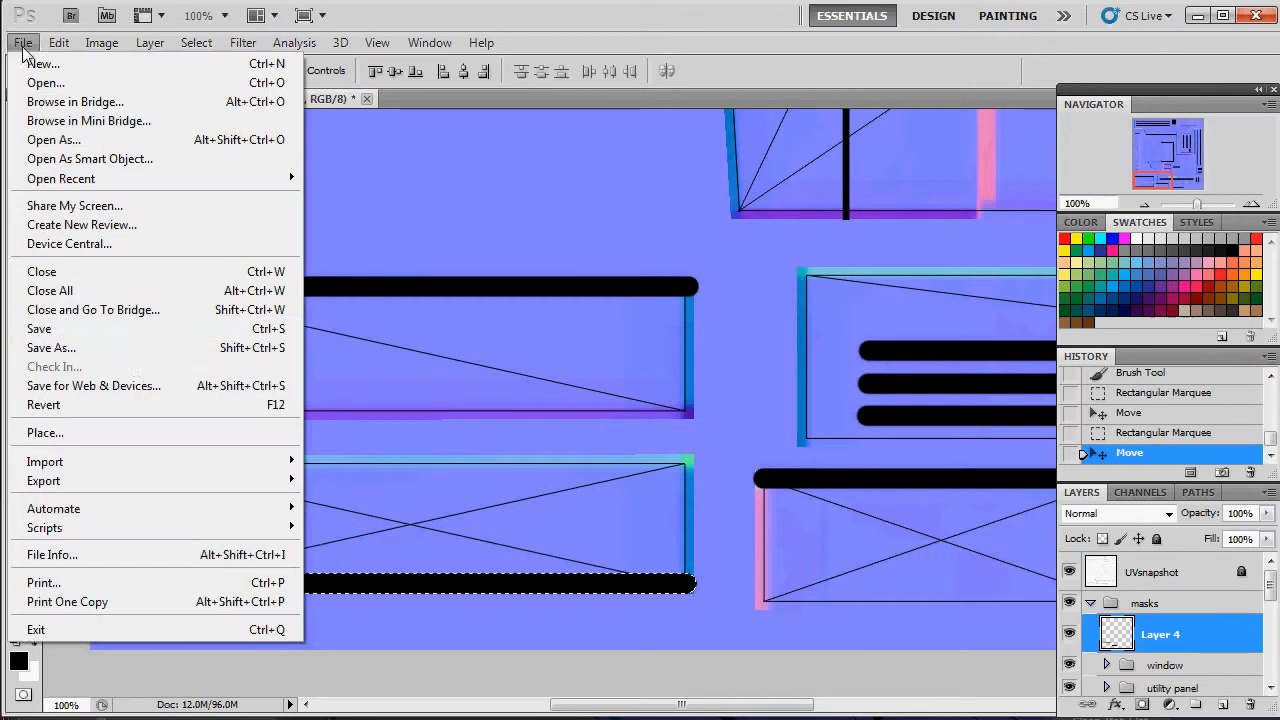
click(160, 347)
click(91, 155)
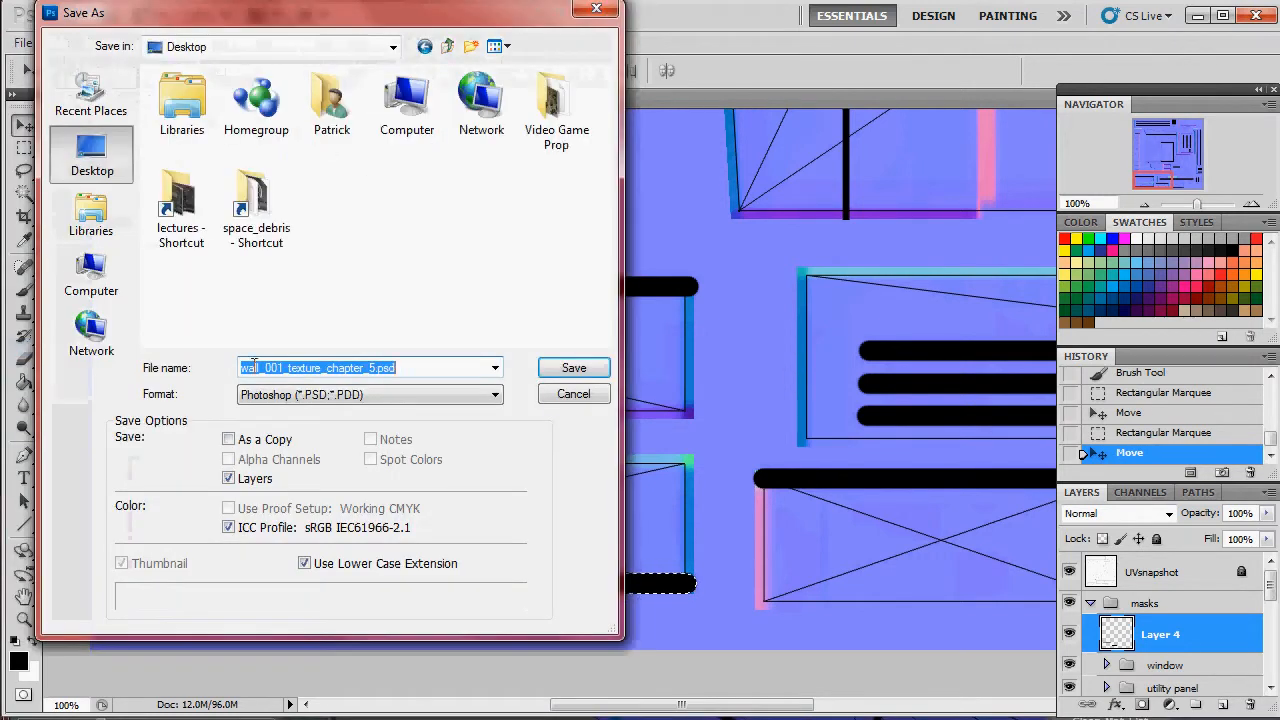
click(370, 394)
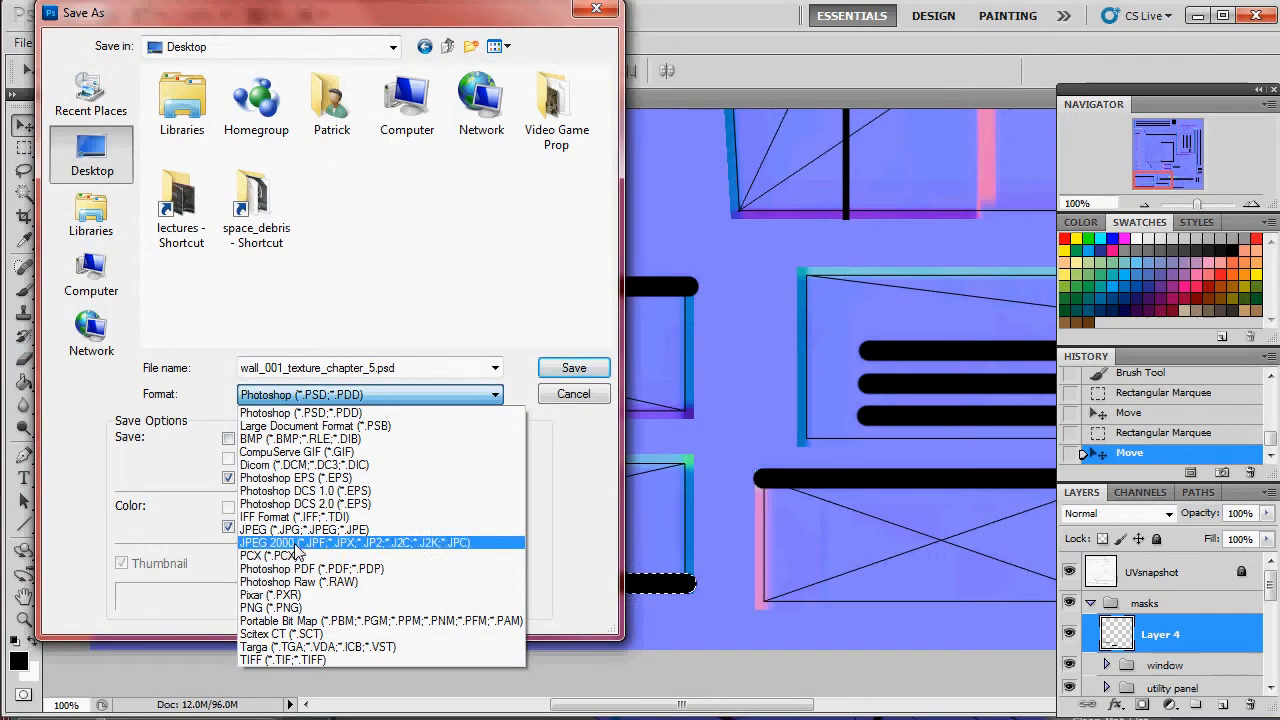
click(290, 647)
click(380, 218)
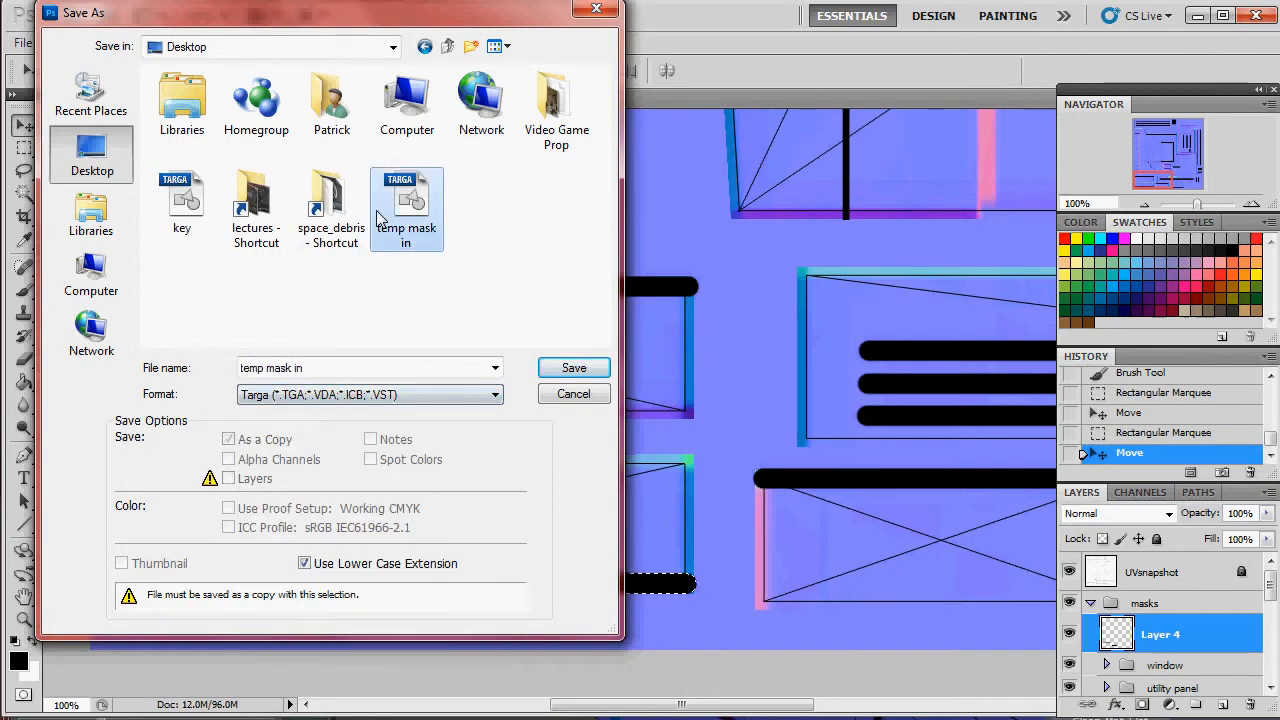
click(585, 367)
click(606, 292)
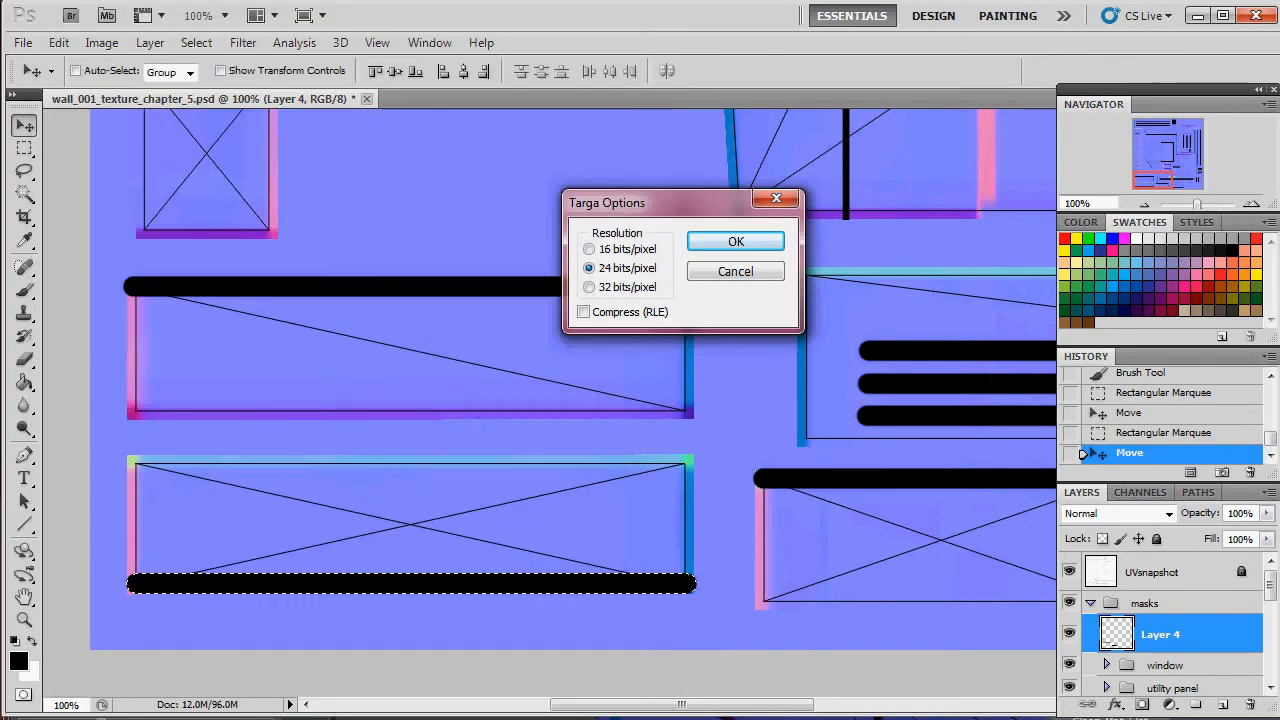
key(Return)
Examine the line inside the window opening on the model in Marmoset Toolbag, and return to Photoshop.
key(alt+Tab)
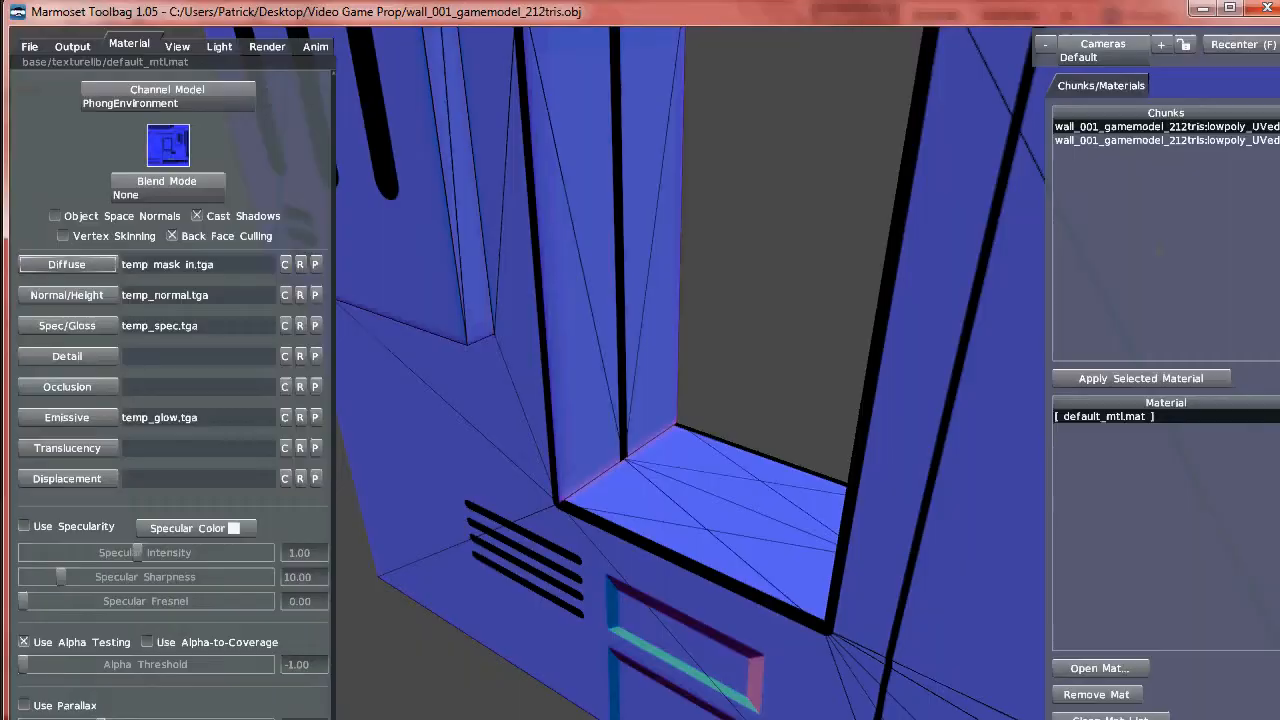
drag(784, 465, 597, 443)
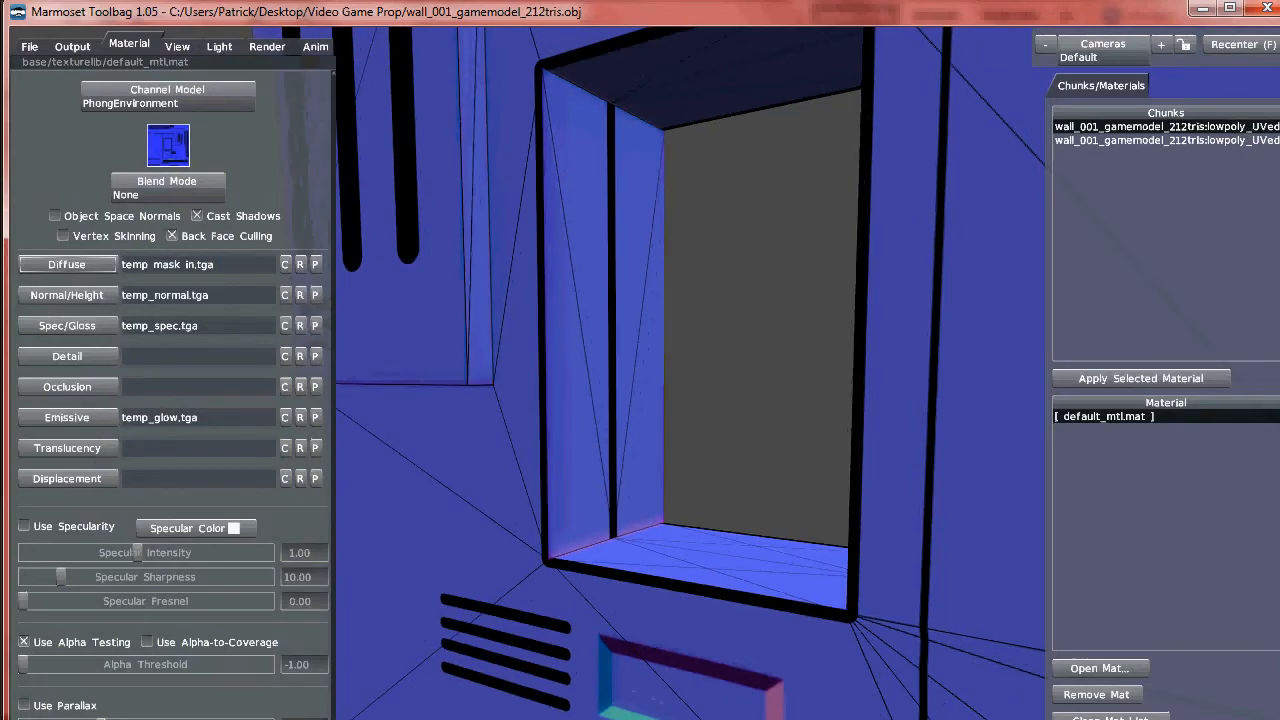
key(alt+Tab)
Move the lower wide strip's line back to its upper edge and shift the upper wide strip's line to its lower edge.
drag(306, 583, 318, 471)
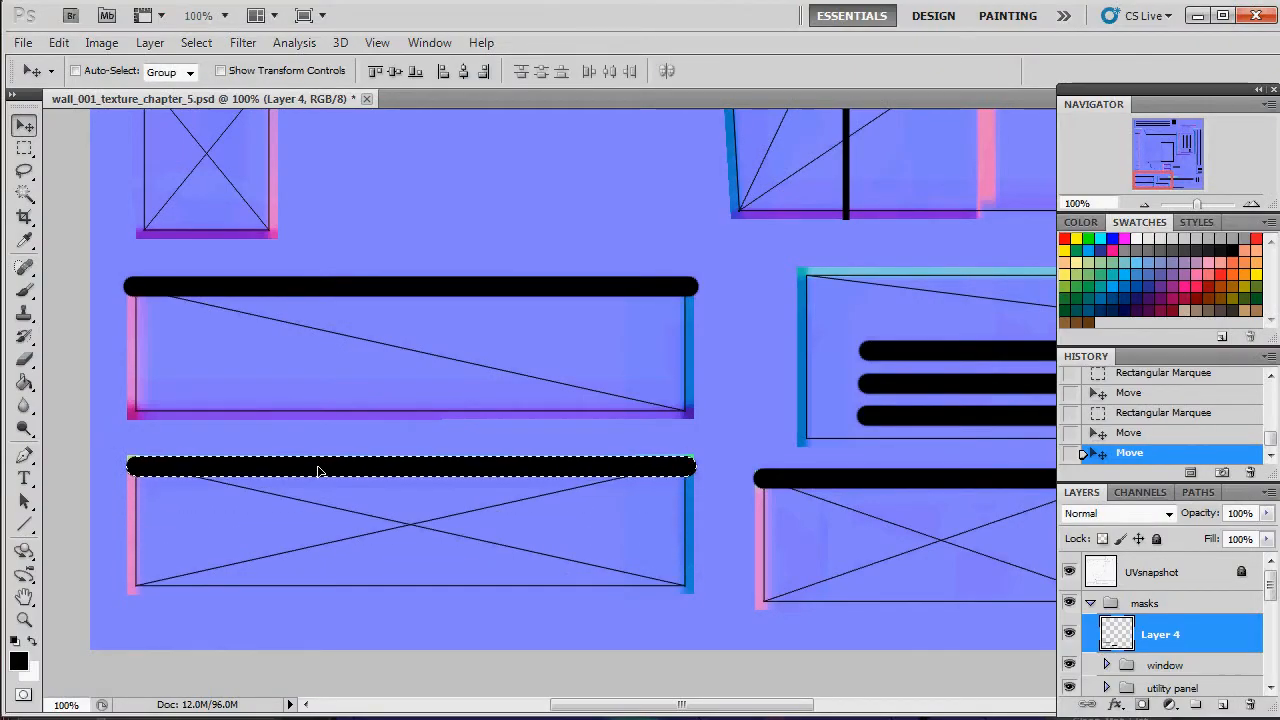
key(m)
drag(97, 254, 265, 322)
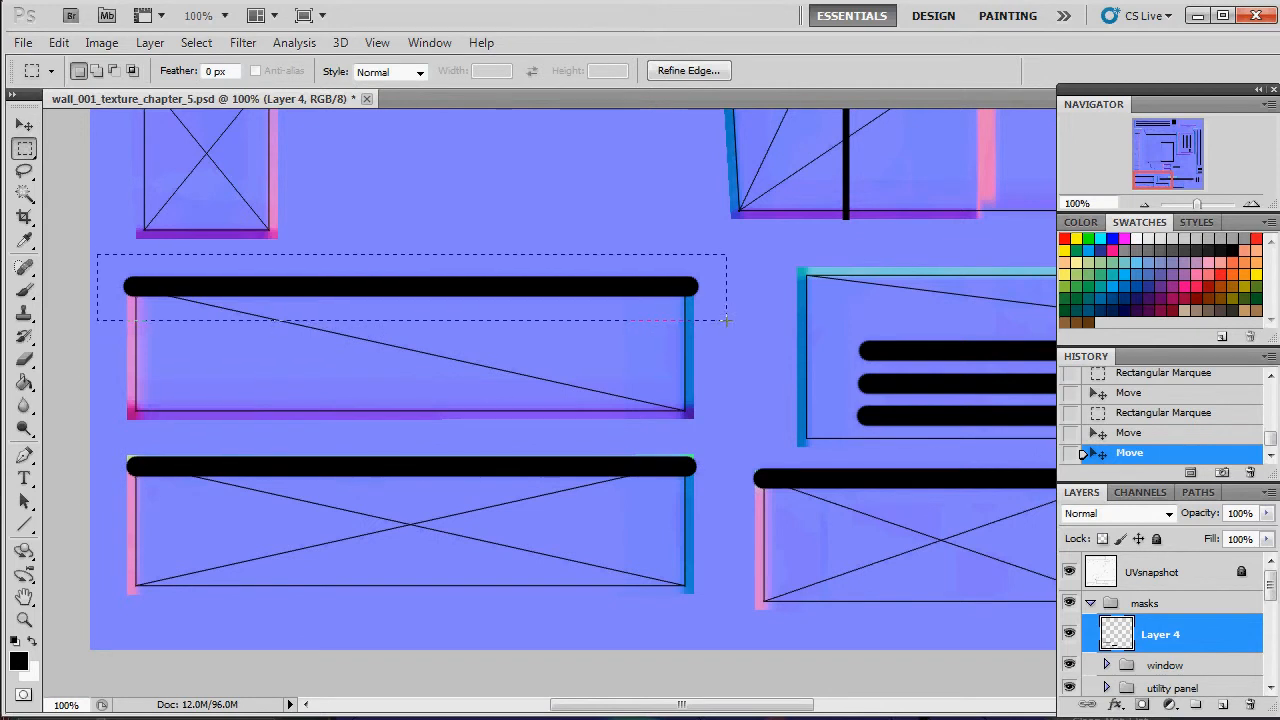
drag(726, 320, 726, 320)
key(v)
drag(529, 289, 540, 412)
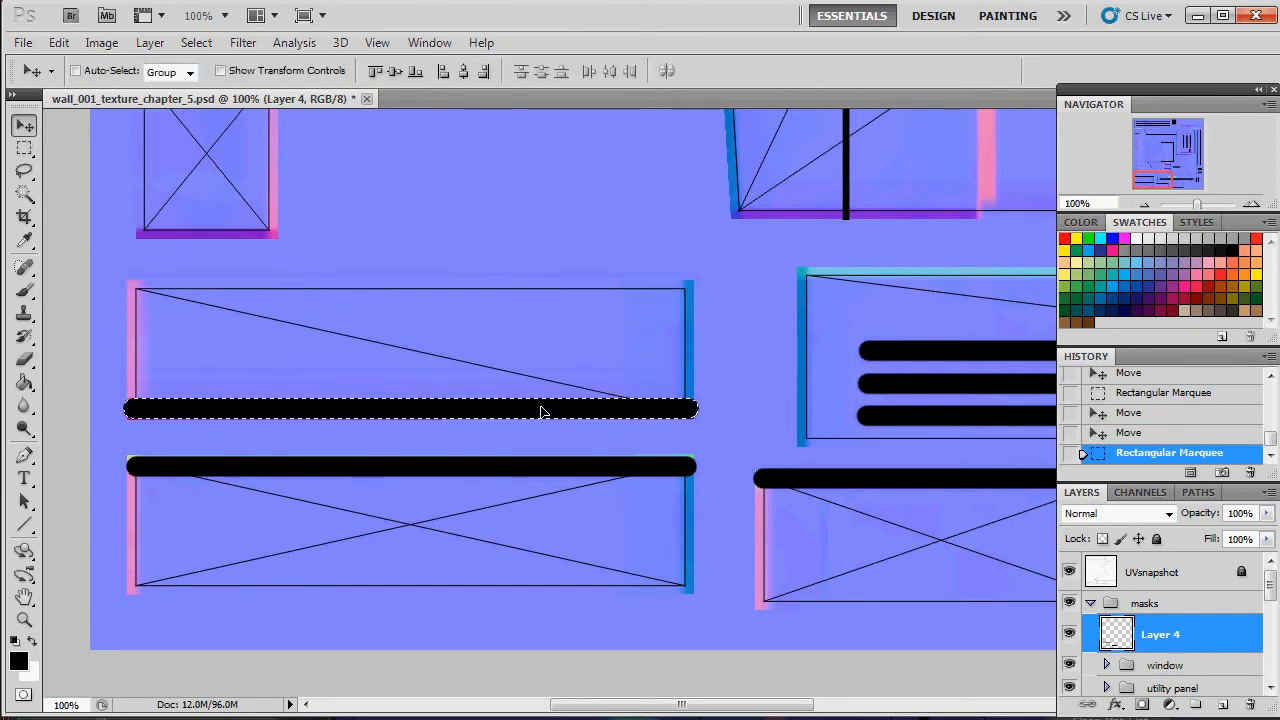
key(ctrl+d)
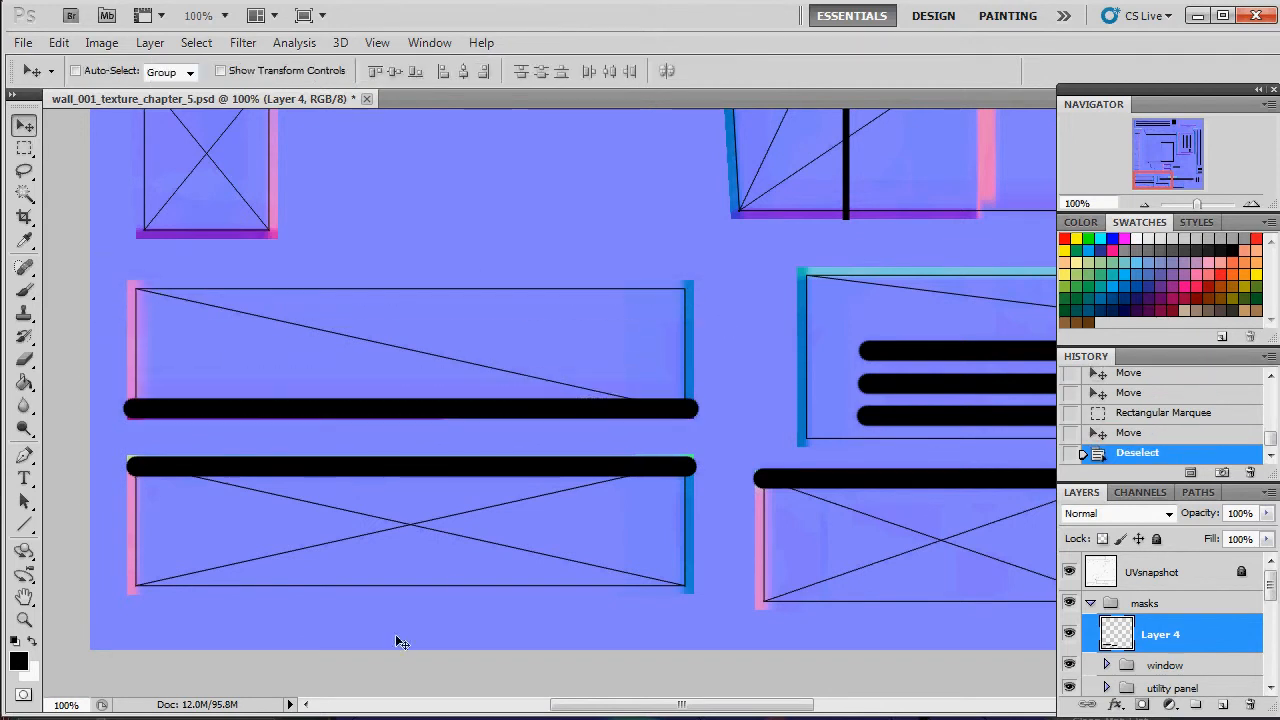
Export the texture with the readjusted strip lines as a Targa, overwriting "temp mask in" on the Desktop.
click(22, 42)
click(60, 347)
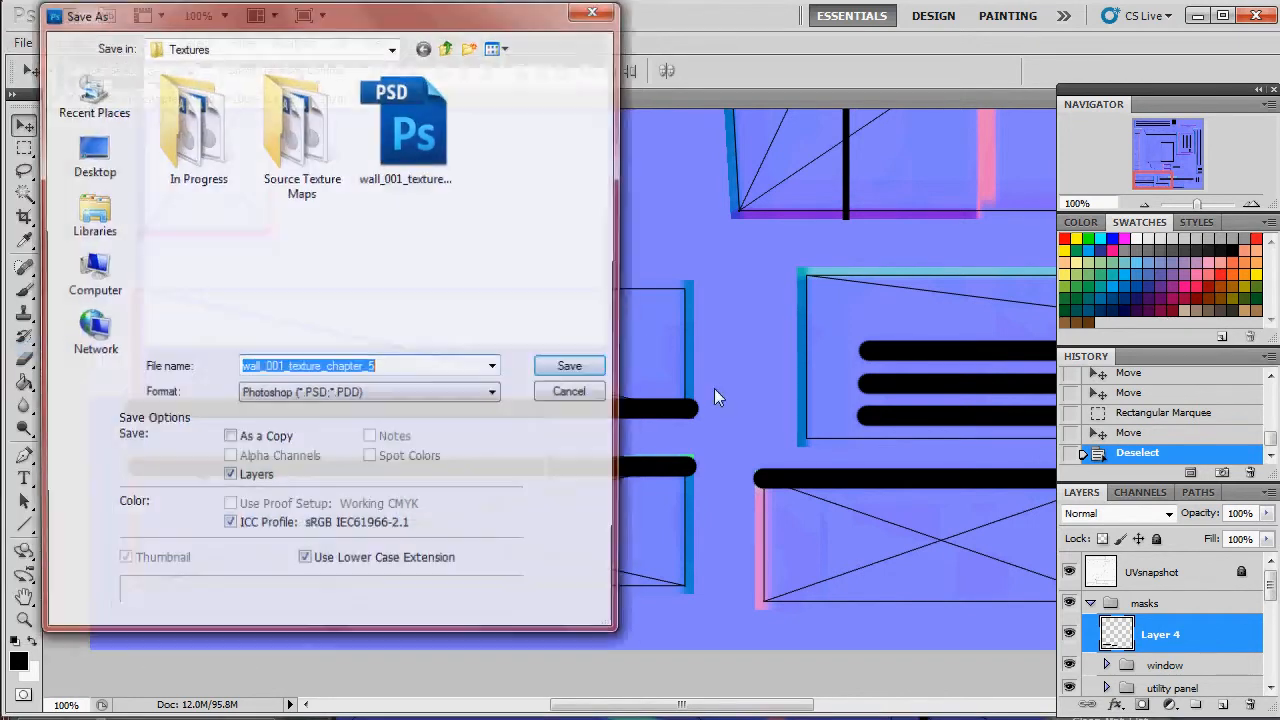
click(289, 396)
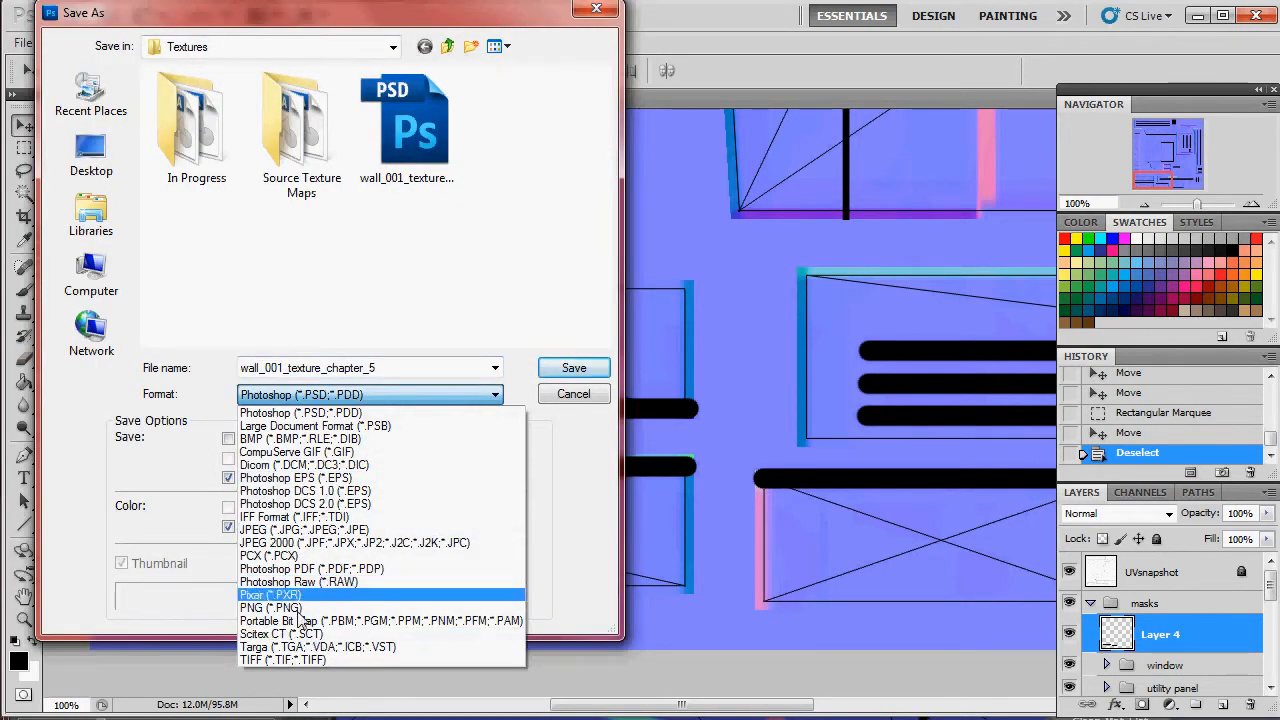
click(300, 647)
click(91, 150)
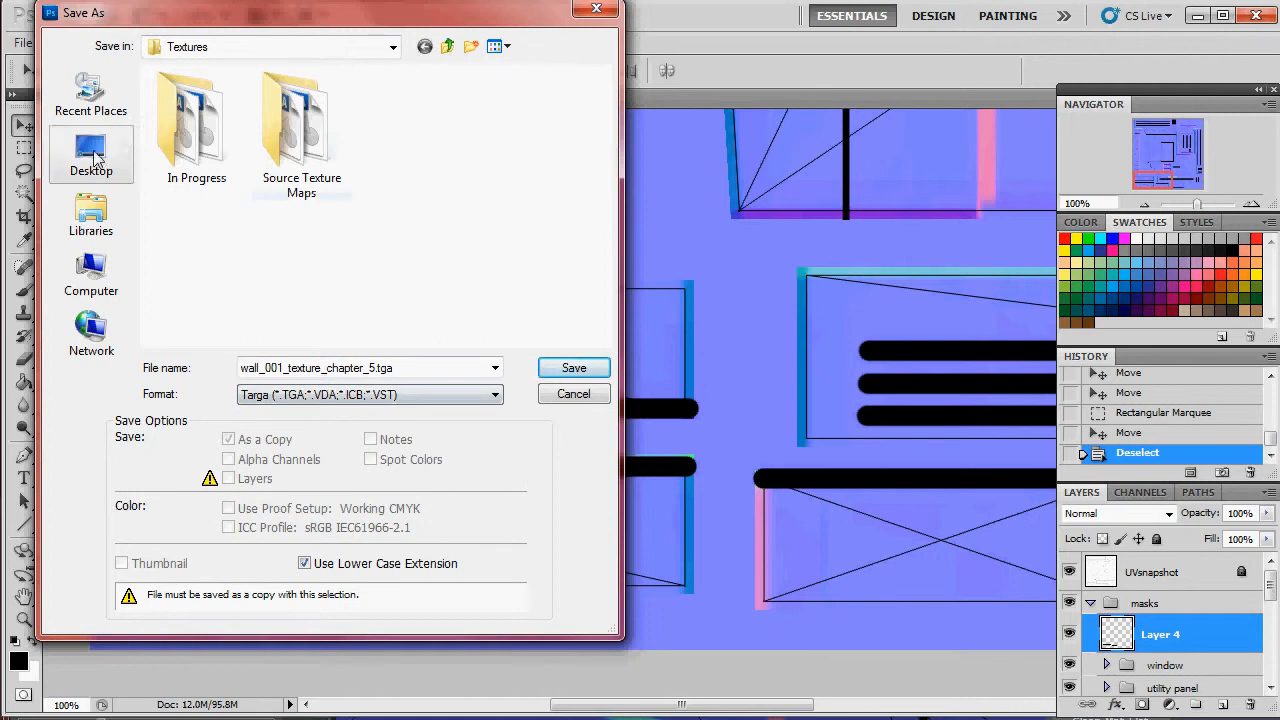
click(406, 210)
click(573, 368)
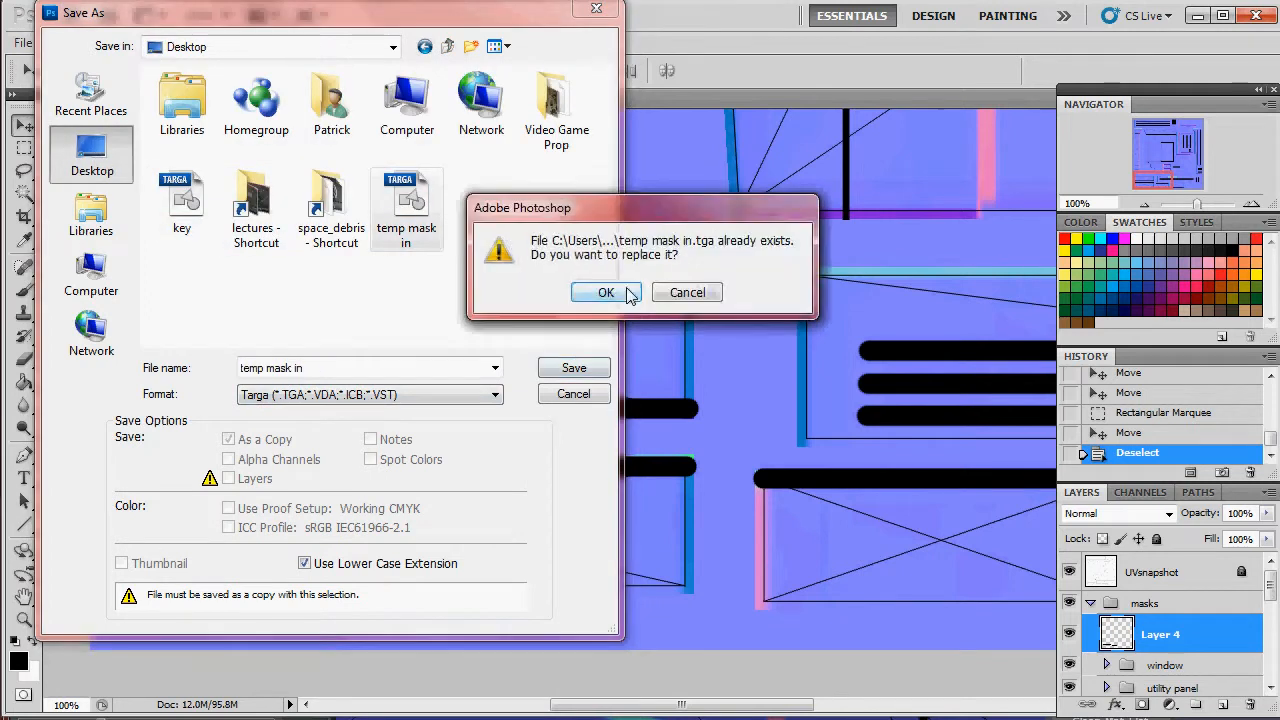
click(600, 289)
key(Return)
Switch to Marmoset Toolbag, examine the mask lines around the window and wall sides of the model, and return to Photoshop.
click(320, 712)
drag(749, 343, 669, 309)
scroll(614, 250, down, 5)
scroll(670, 314, up, 5)
drag(809, 466, 624, 212)
scroll(571, 342, down, 6)
drag(646, 380, 613, 206)
drag(650, 268, 623, 214)
drag(629, 380, 591, 218)
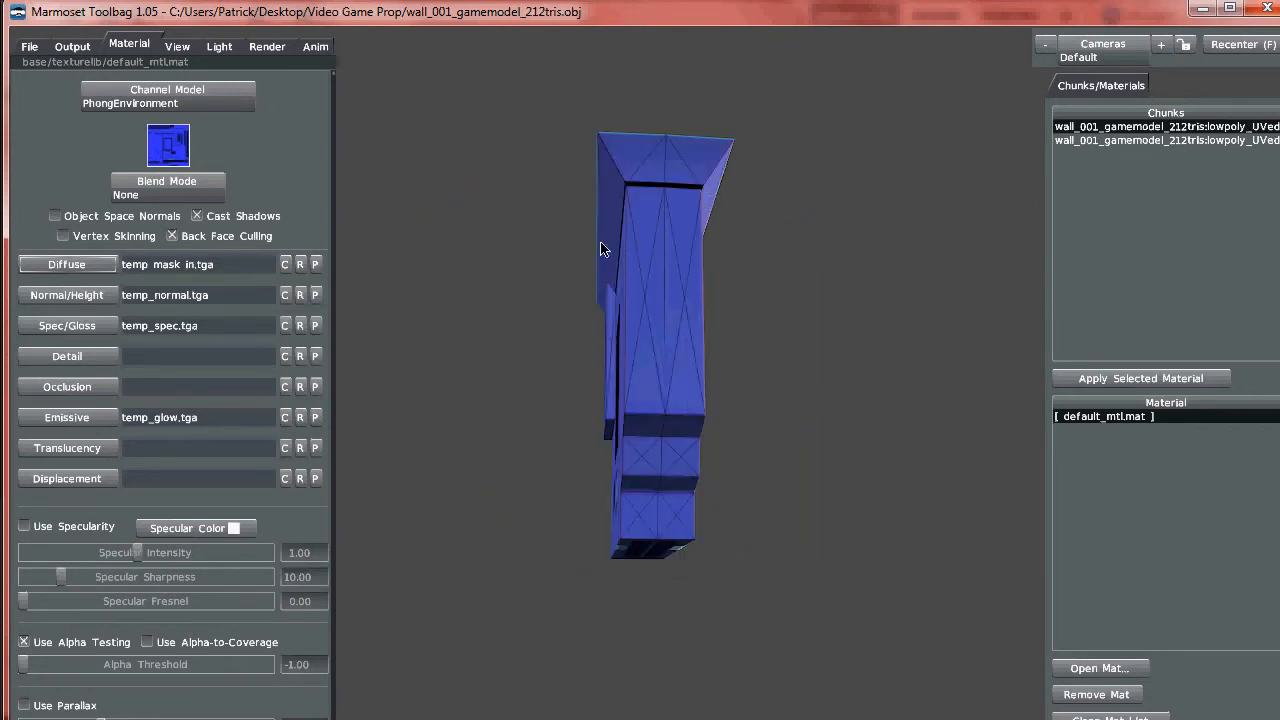
drag(753, 358, 590, 382)
click(1199, 12)
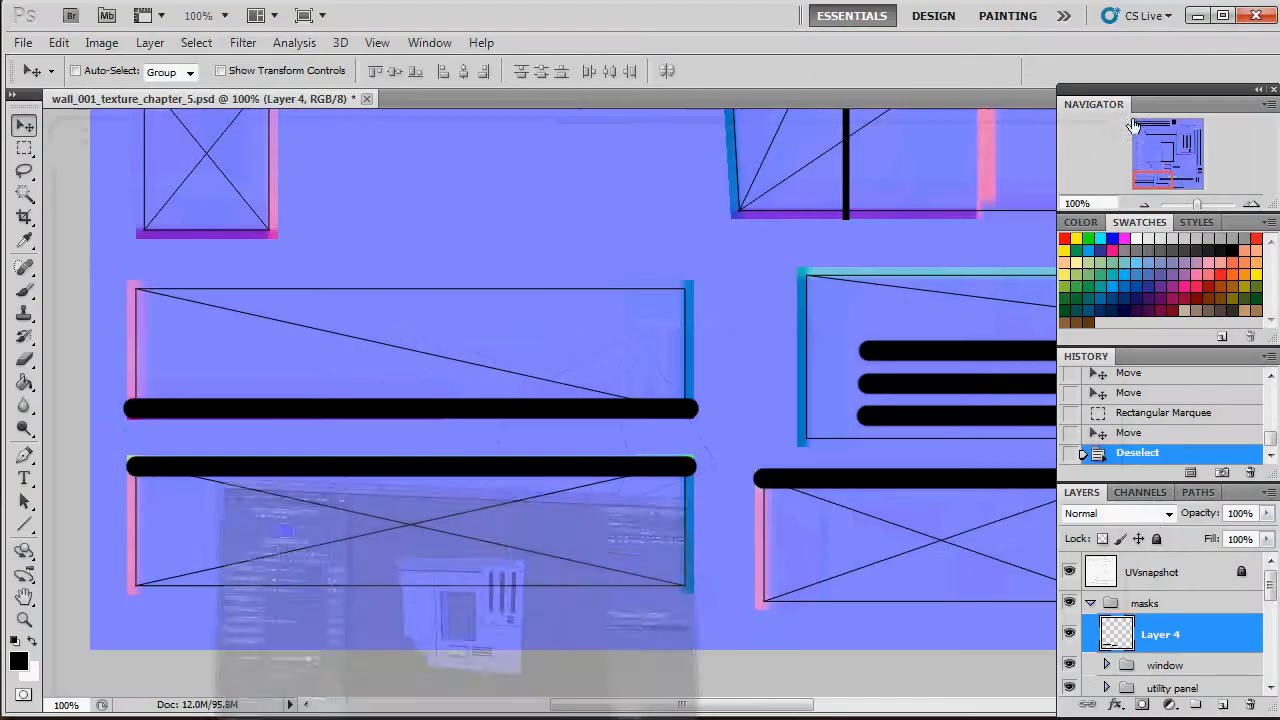
Move Layer 4 into the window group inside masks, rename it IN, and collapse the group.
double_click(1160, 635)
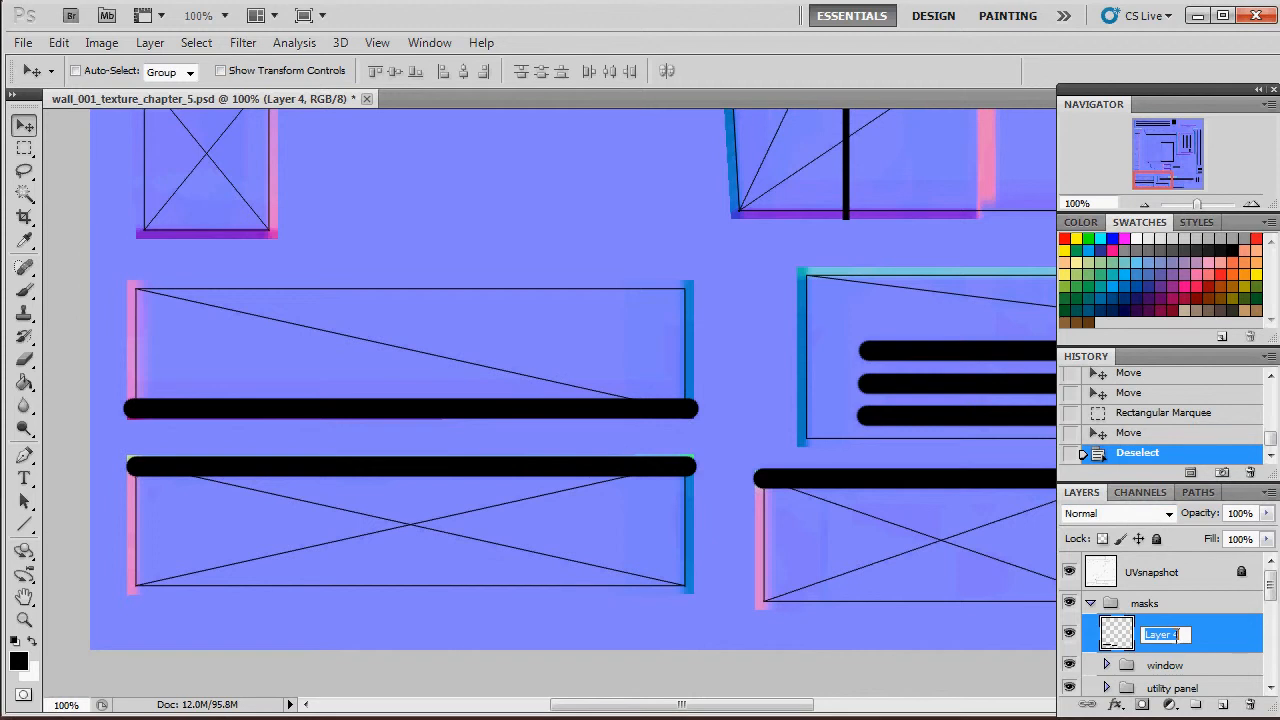
key(Escape)
click(1072, 634)
click(1072, 634)
scroll(1137, 643, down, 2)
drag(1162, 572, 1167, 597)
click(1104, 564)
double_click(1177, 596)
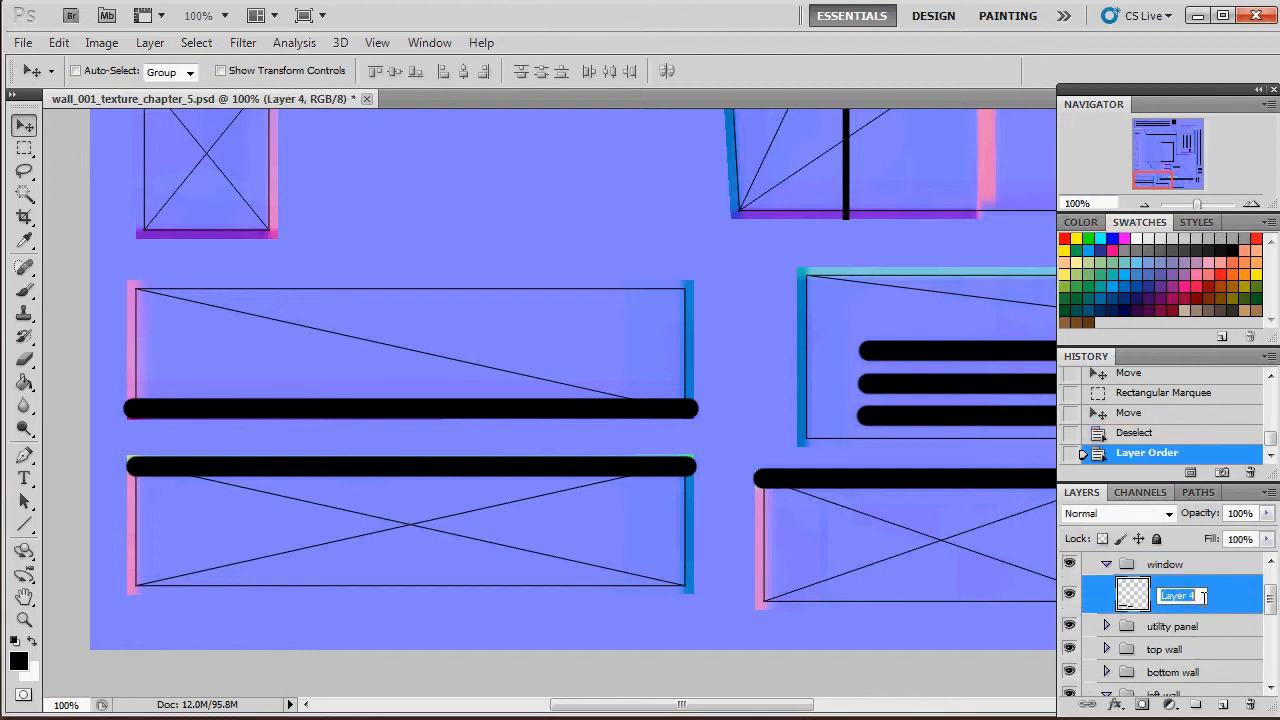
text(IN)
key(Return)
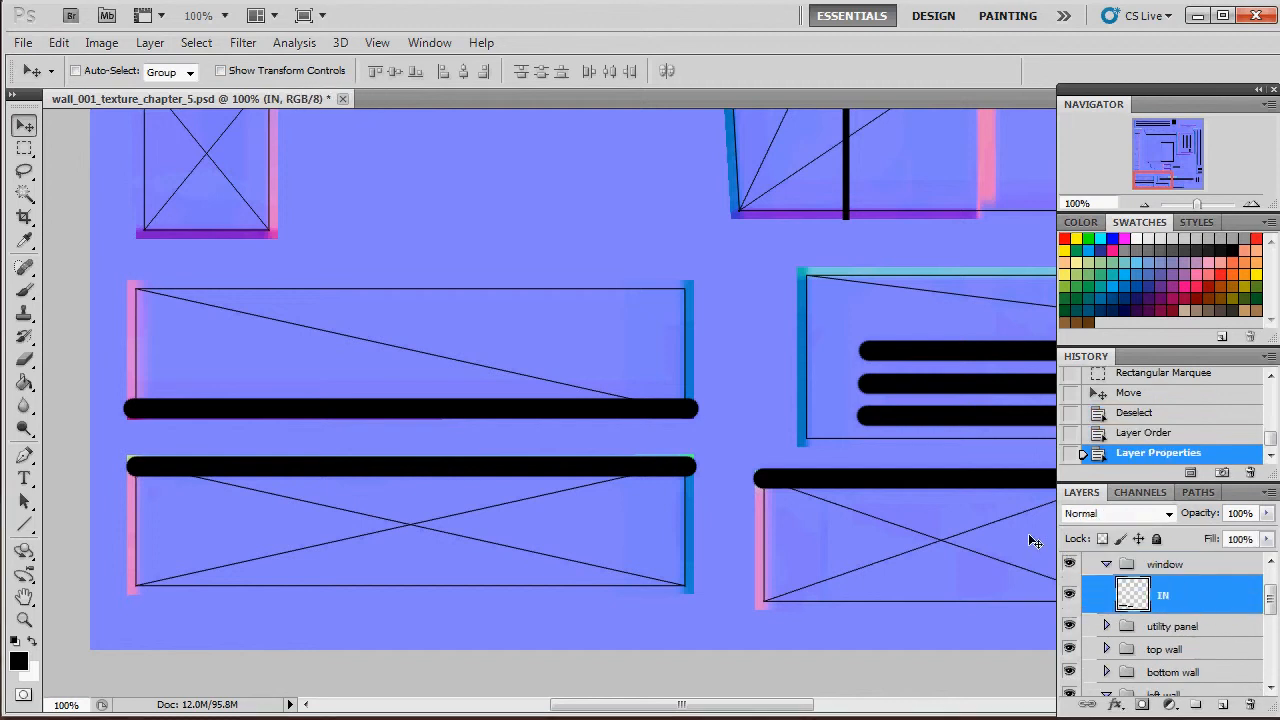
click(1106, 565)
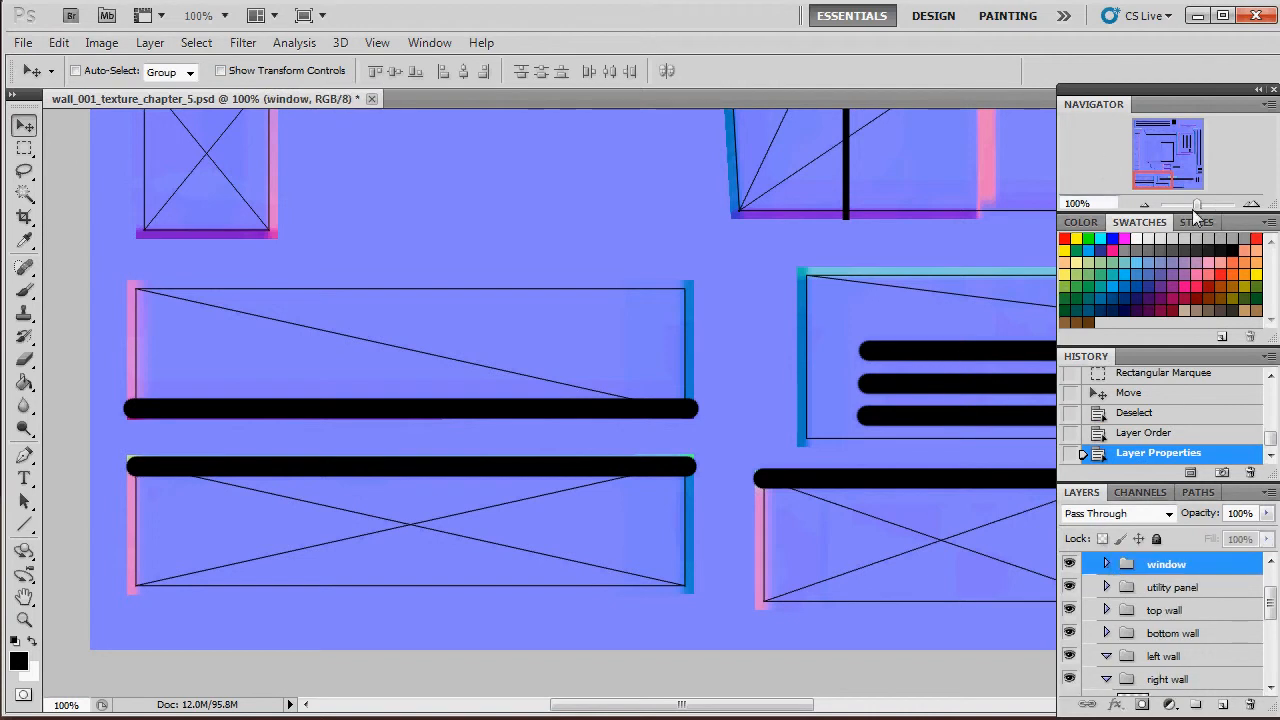
Rename Layer 3 in the right wall group to IN and collapse the right wall, front wall and left wall groups.
drag(1201, 199, 1190, 199)
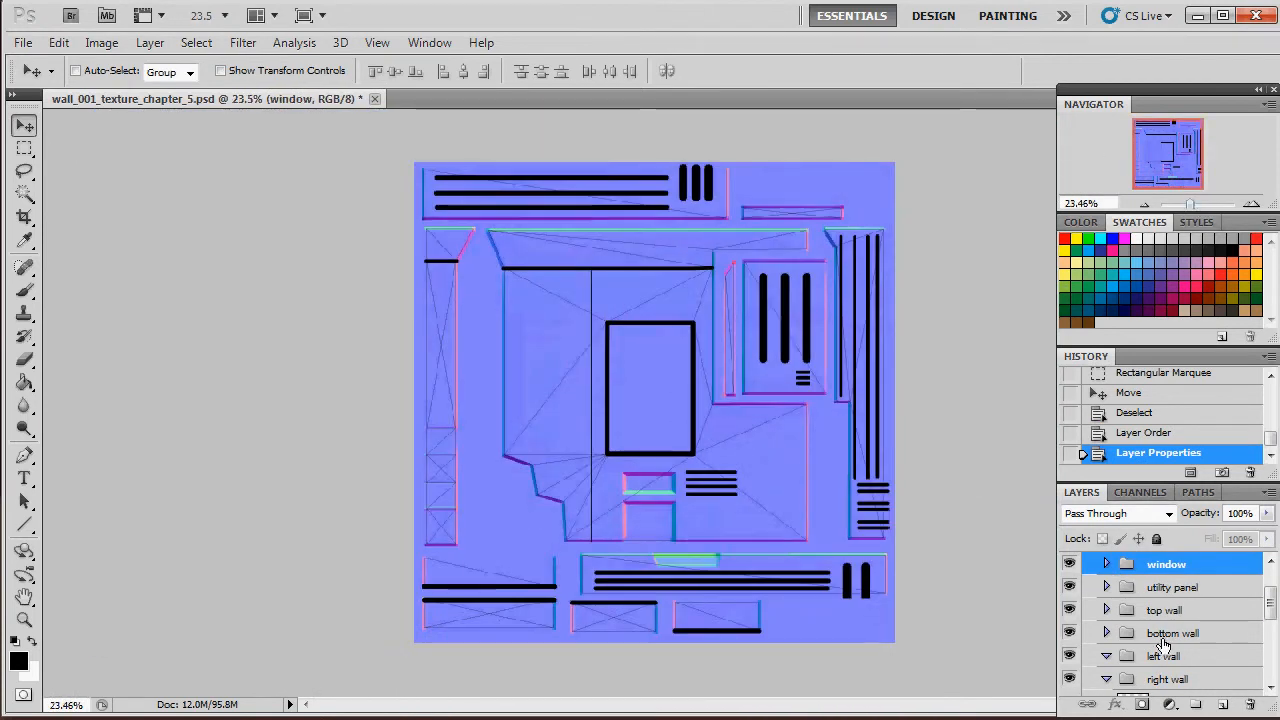
scroll(1163, 648, down, 3)
scroll(1160, 628, up, 1)
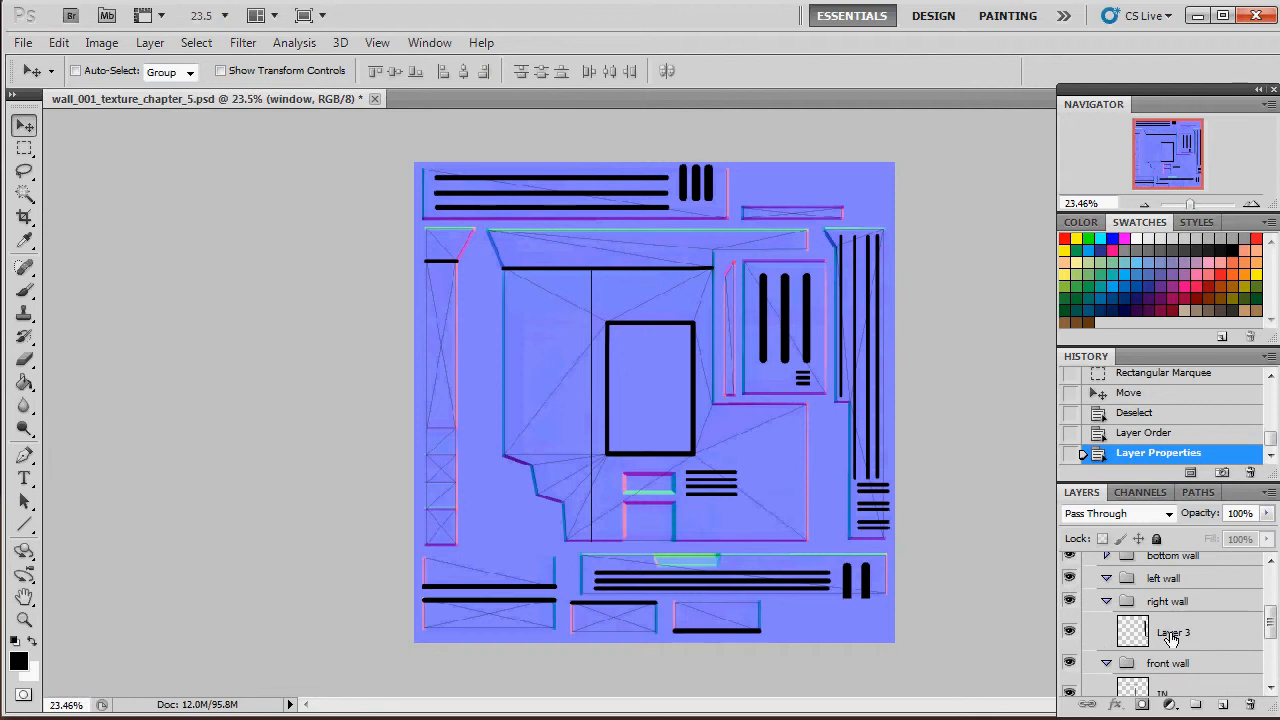
double_click(1174, 634)
text(IN)
key(Return)
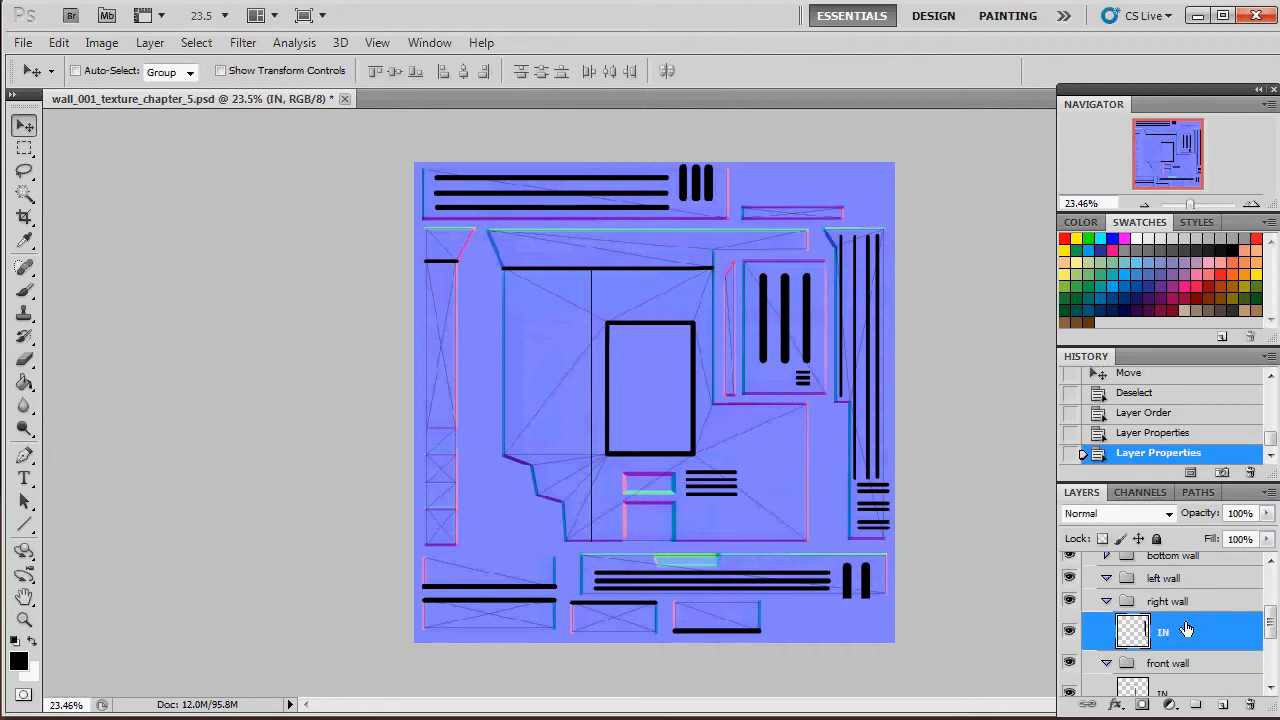
click(1106, 603)
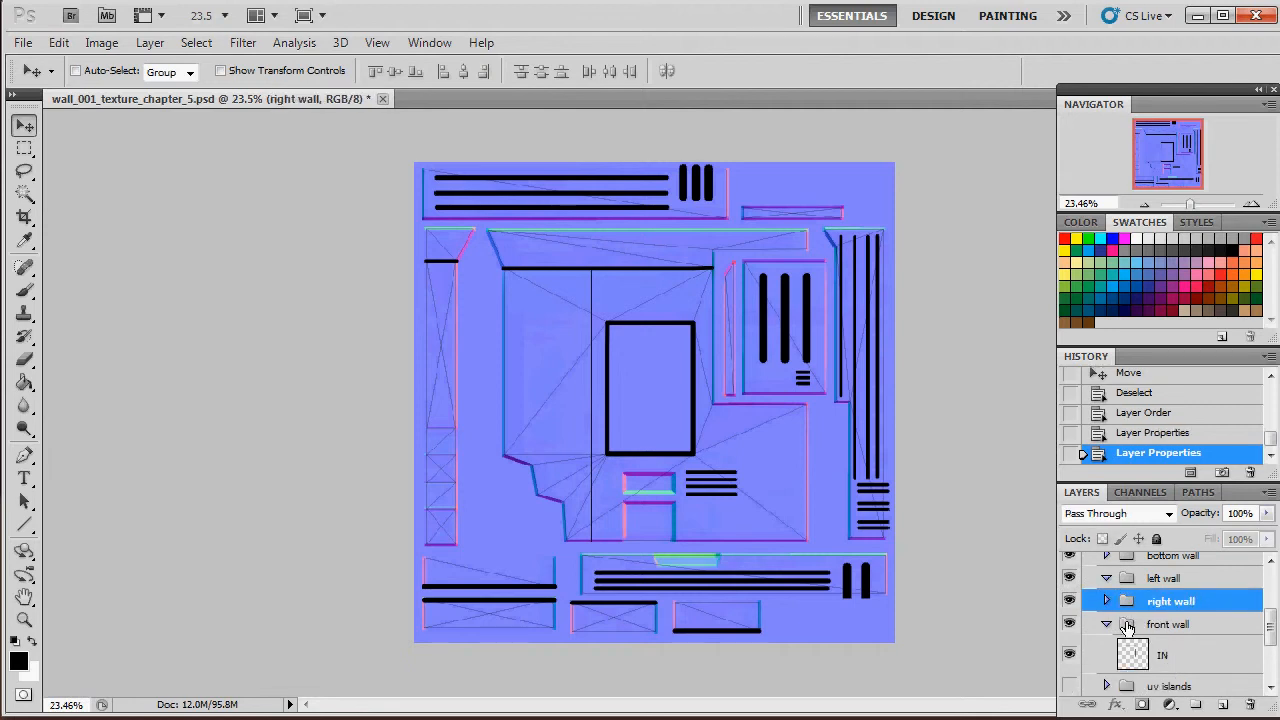
click(1107, 625)
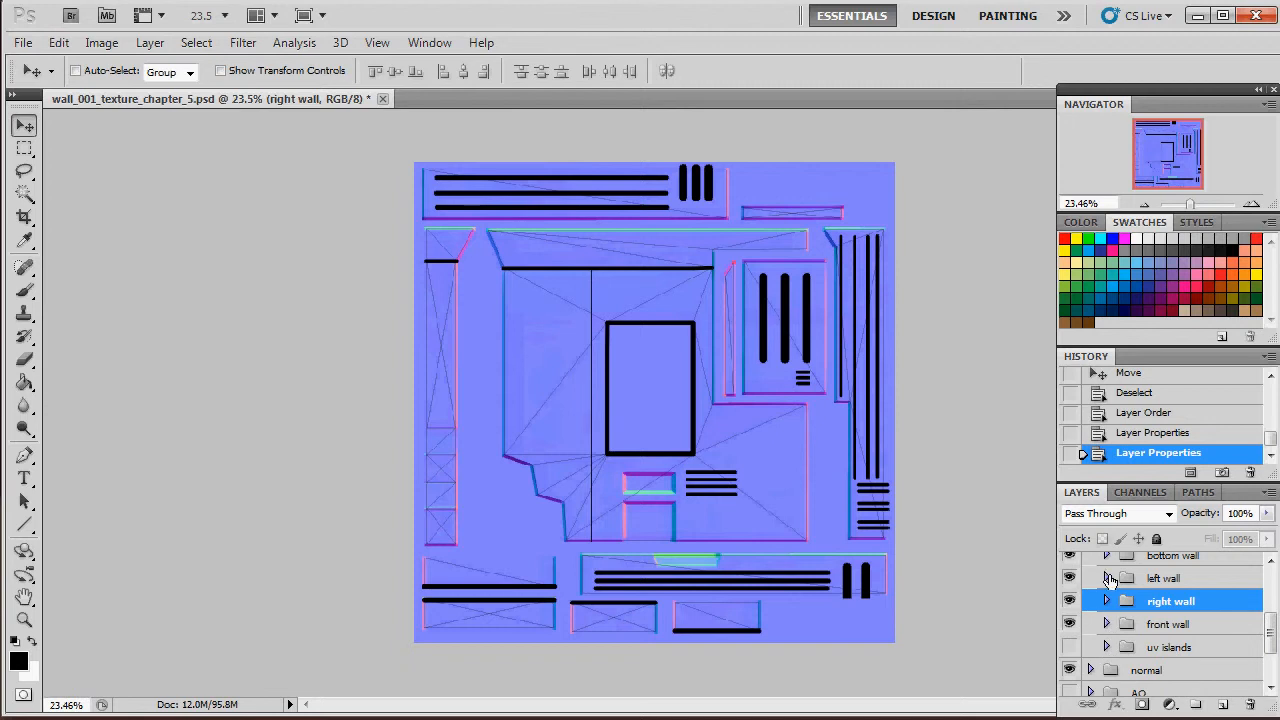
click(1106, 579)
scroll(1125, 628, up, 1)
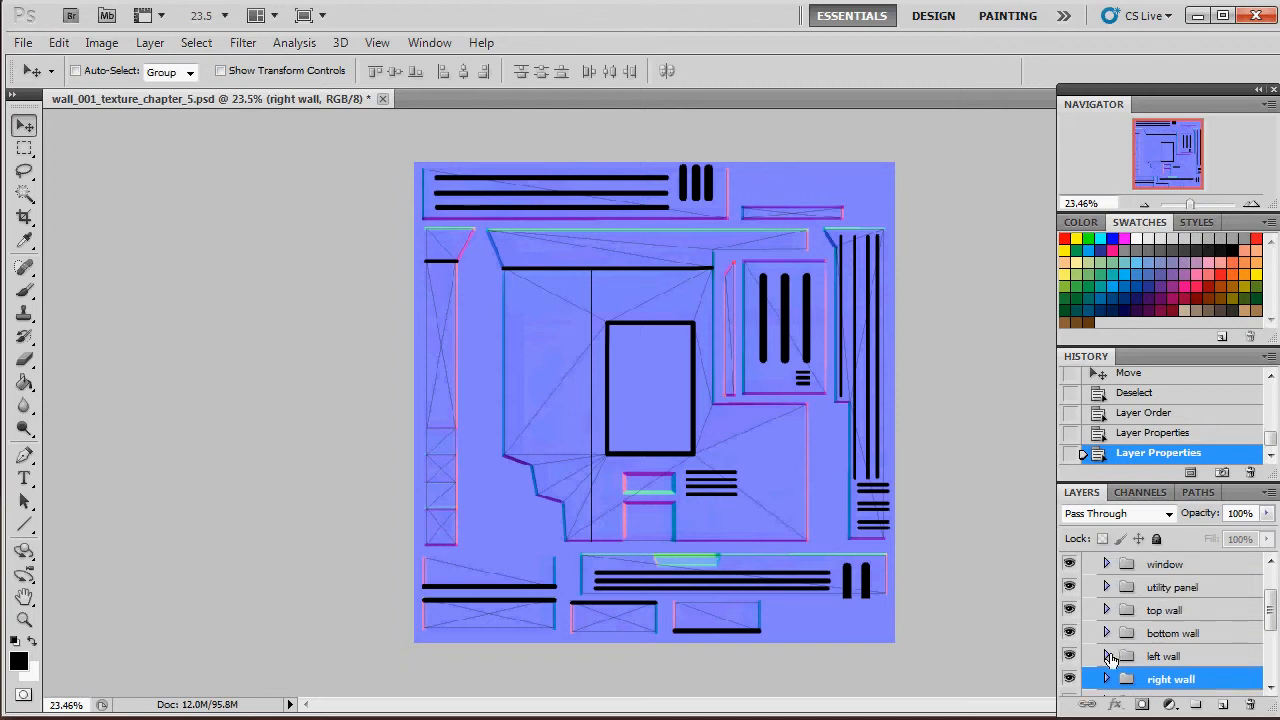
Merge Layer 2, Layer 1 and IN in the bottom wall group into one layer named IN, and collapse the group.
click(1106, 633)
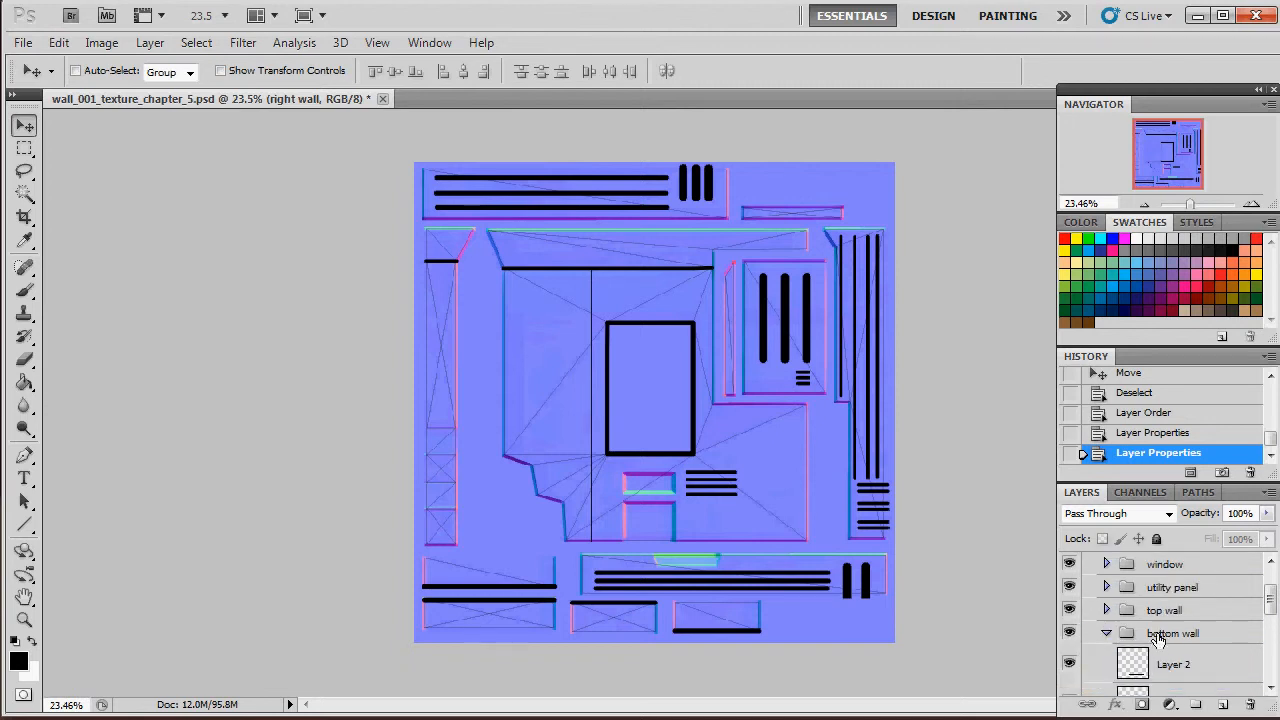
scroll(1158, 640, down, 1)
click(1190, 598)
shift+click(1182, 669)
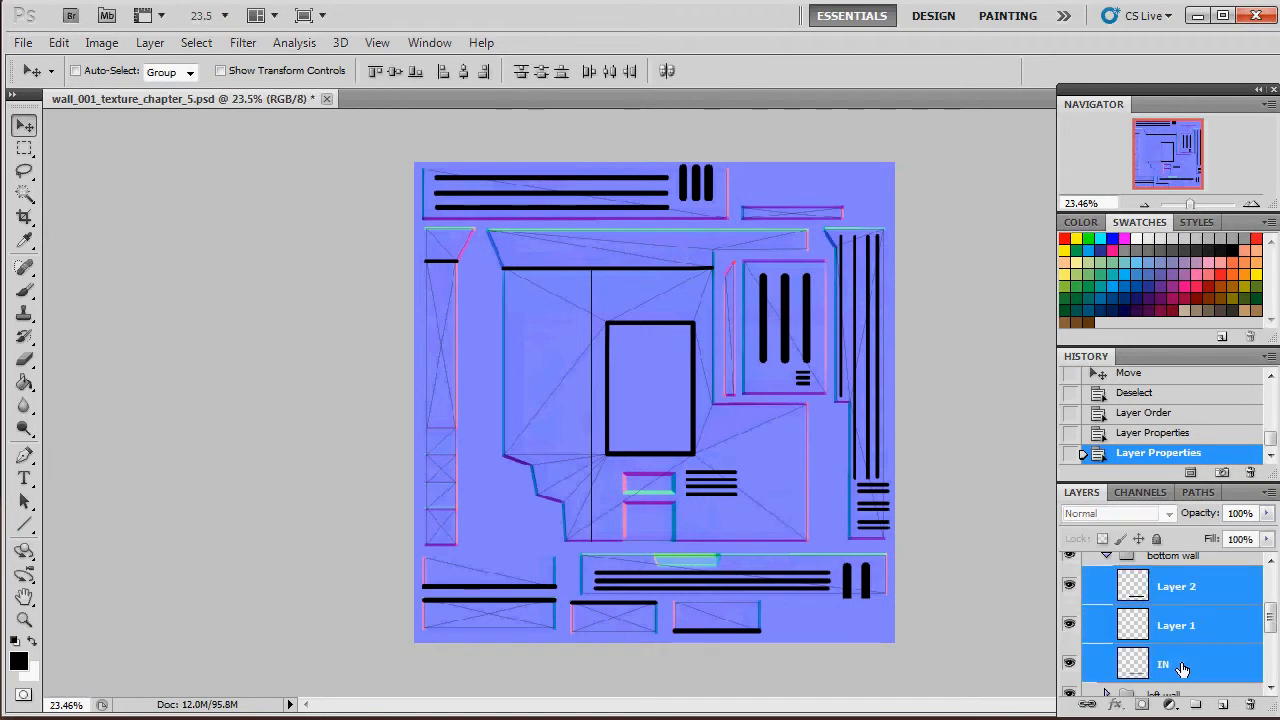
key(ctrl+e)
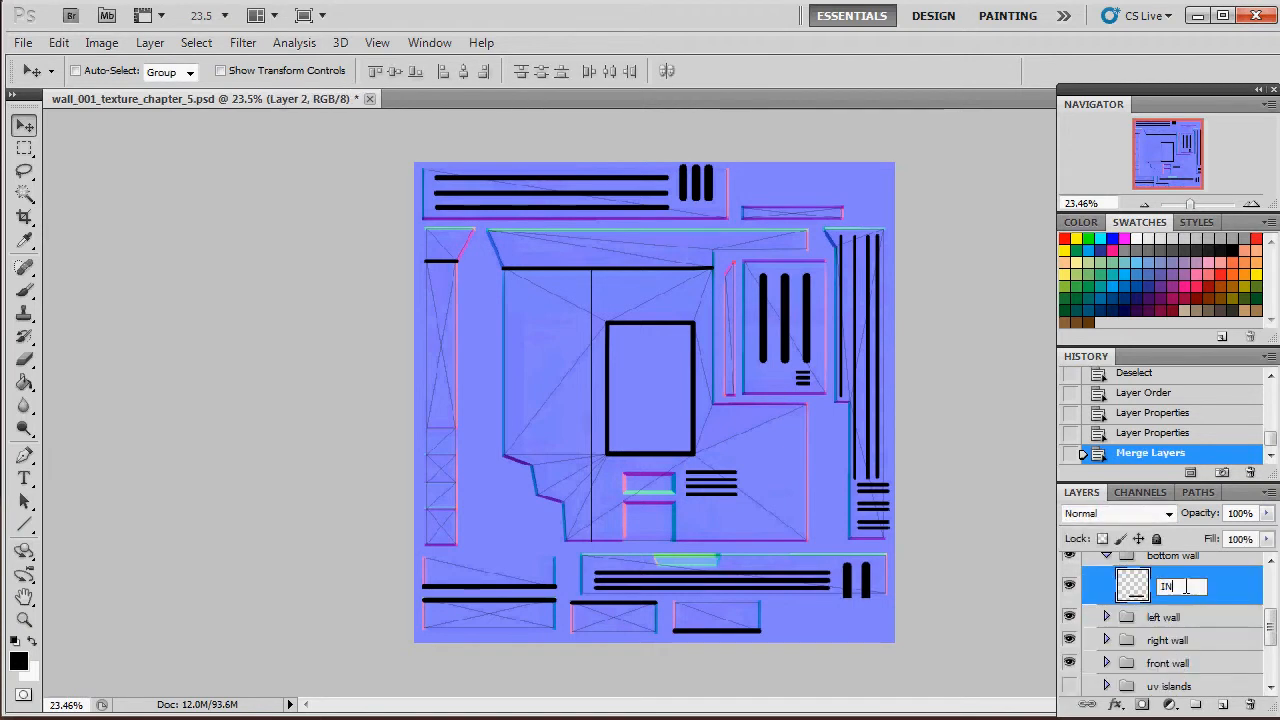
key(Return)
scroll(1150, 590, up, 1)
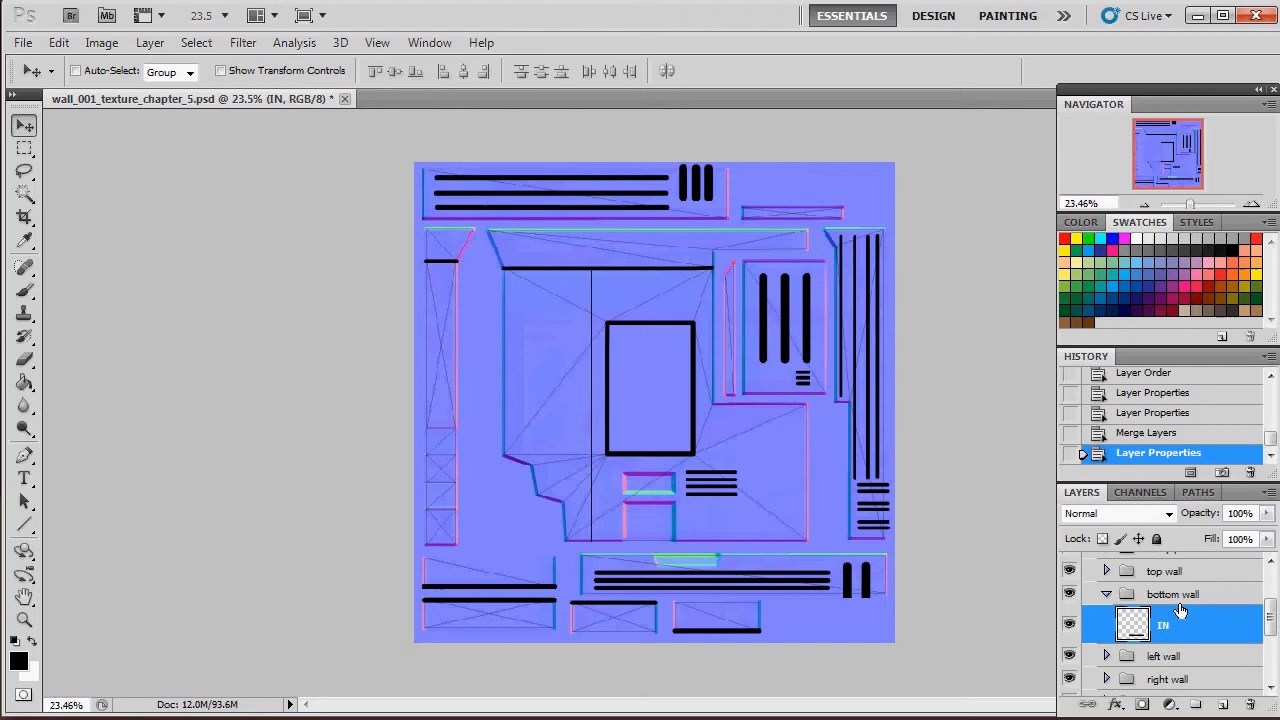
click(1107, 596)
Check the layers inside the top wall, utility panel and window groups, leaving all three groups collapsed.
click(1108, 573)
scroll(1106, 580, up, 1)
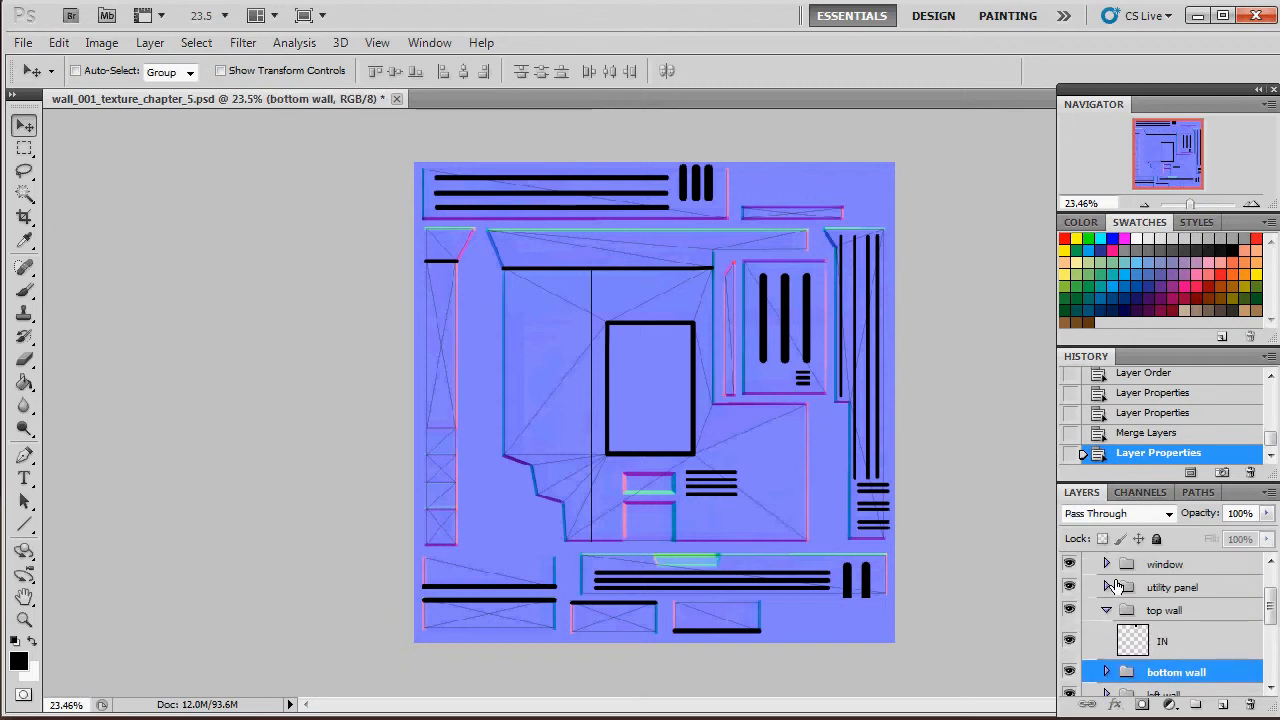
click(1110, 586)
click(1107, 587)
click(1106, 565)
click(1106, 565)
click(1106, 587)
click(1107, 610)
scroll(1115, 625, down, 3)
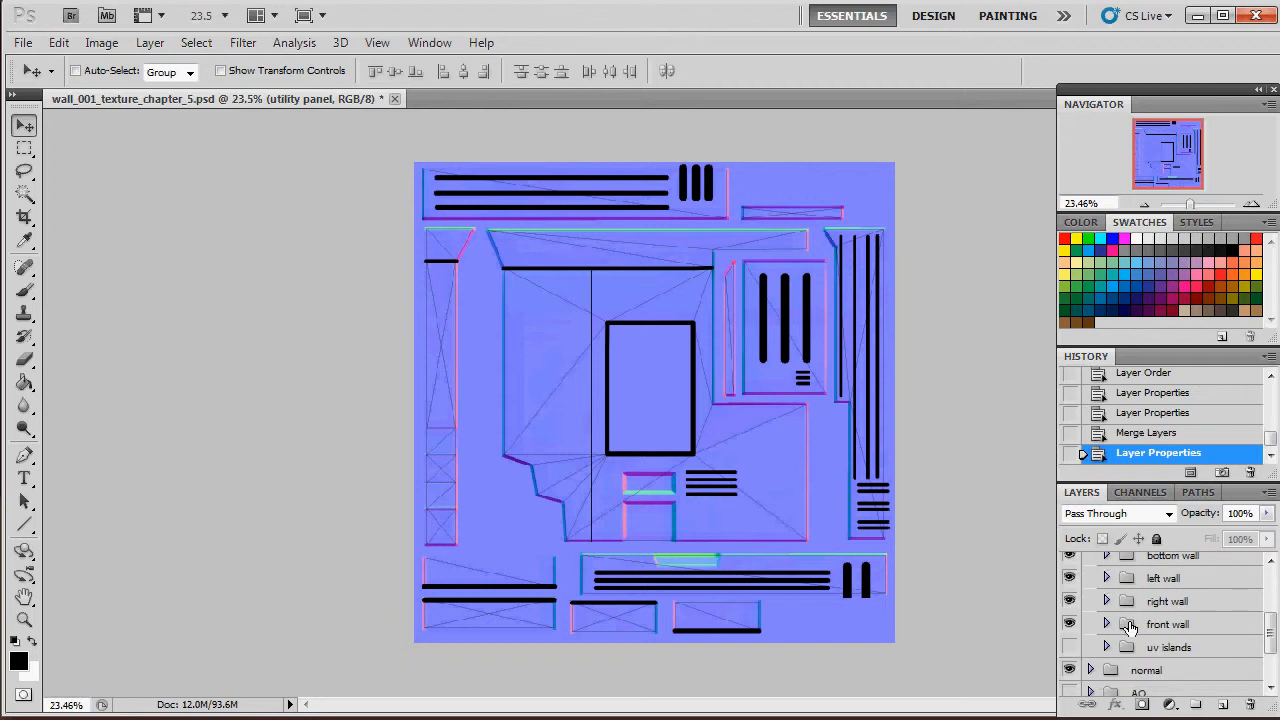
Hide the normal group and the UVsnapshot layer to isolate the black mask lines on a transparent background.
click(1071, 594)
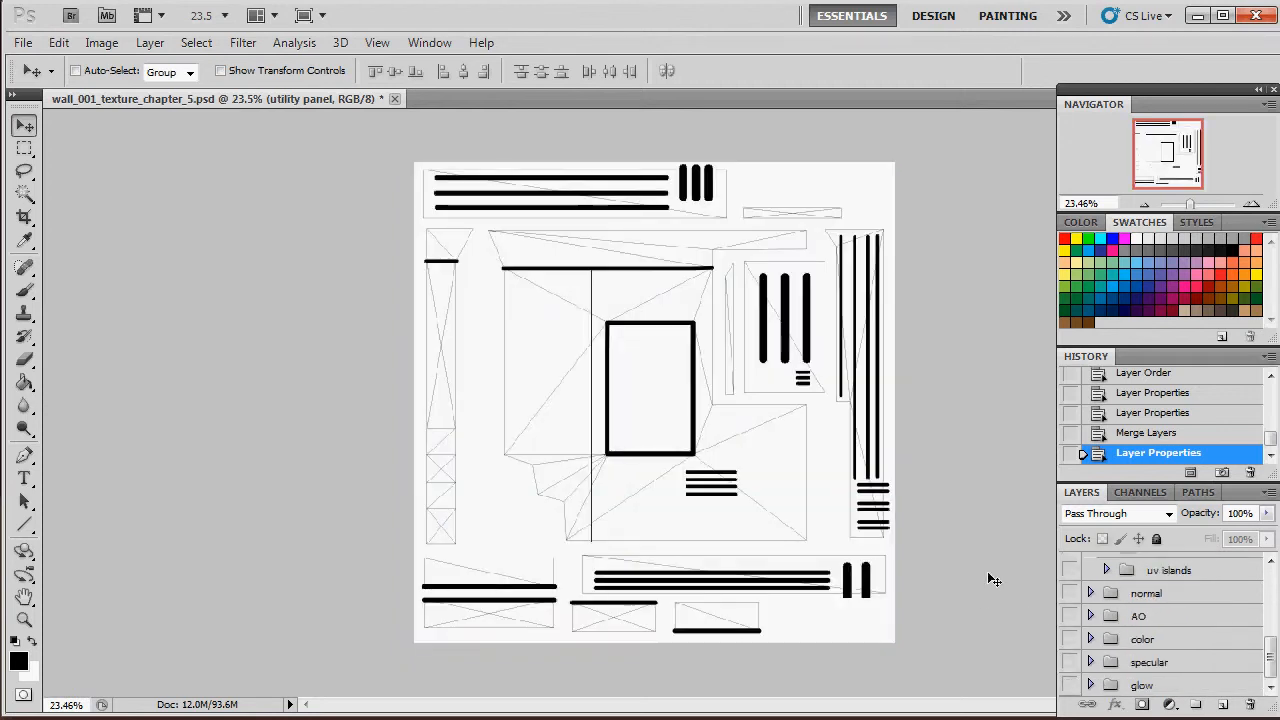
scroll(1130, 615, up, 4)
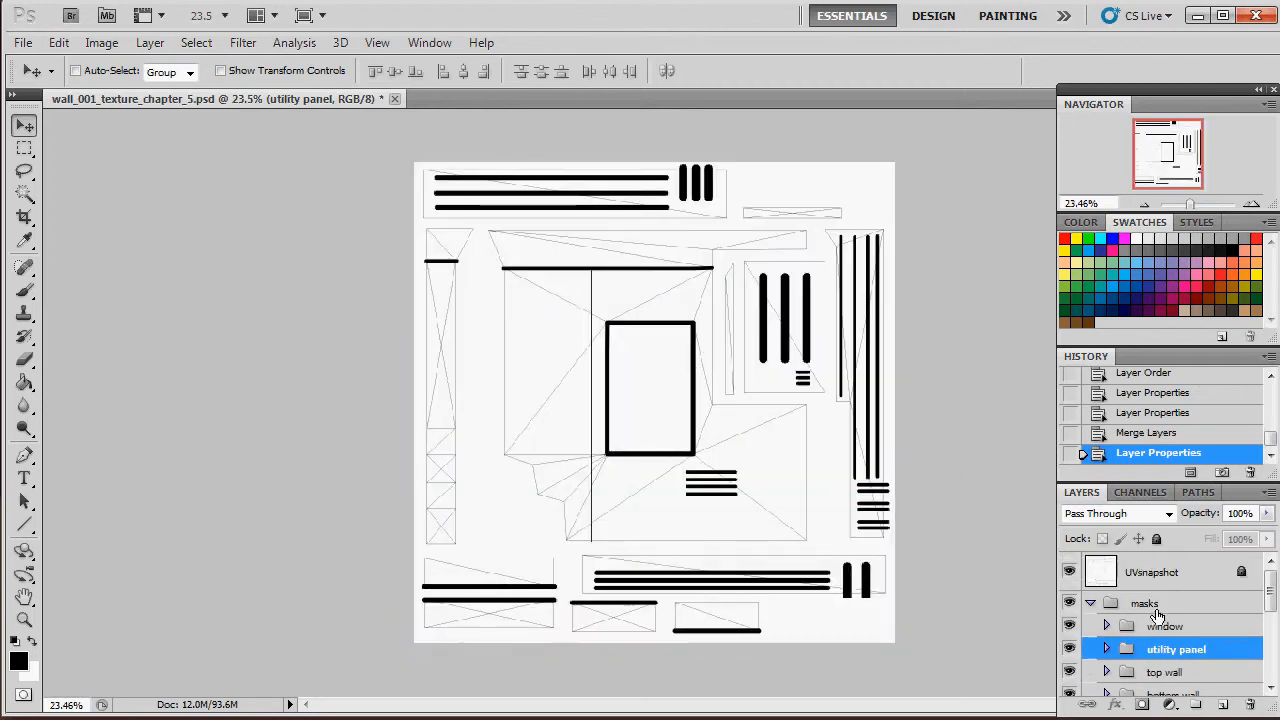
click(1070, 572)
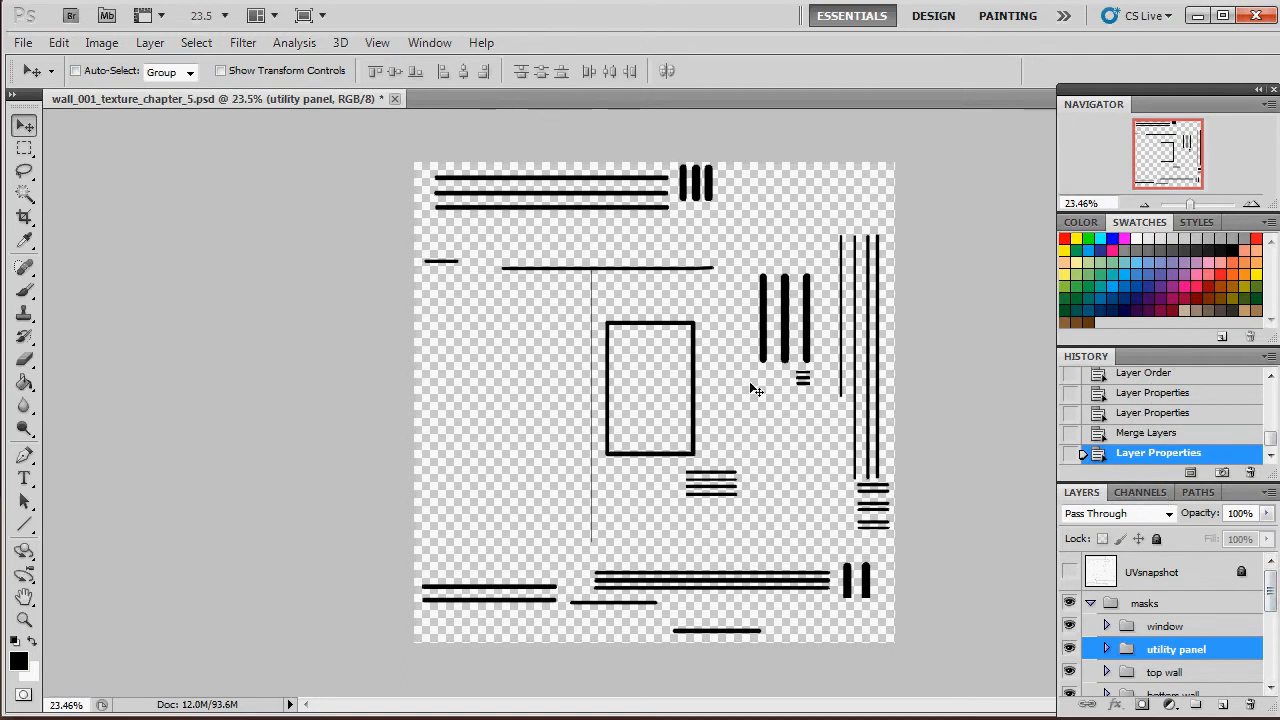
Merge the masks group into a single layer and duplicate that layer into a new document.
click(1151, 606)
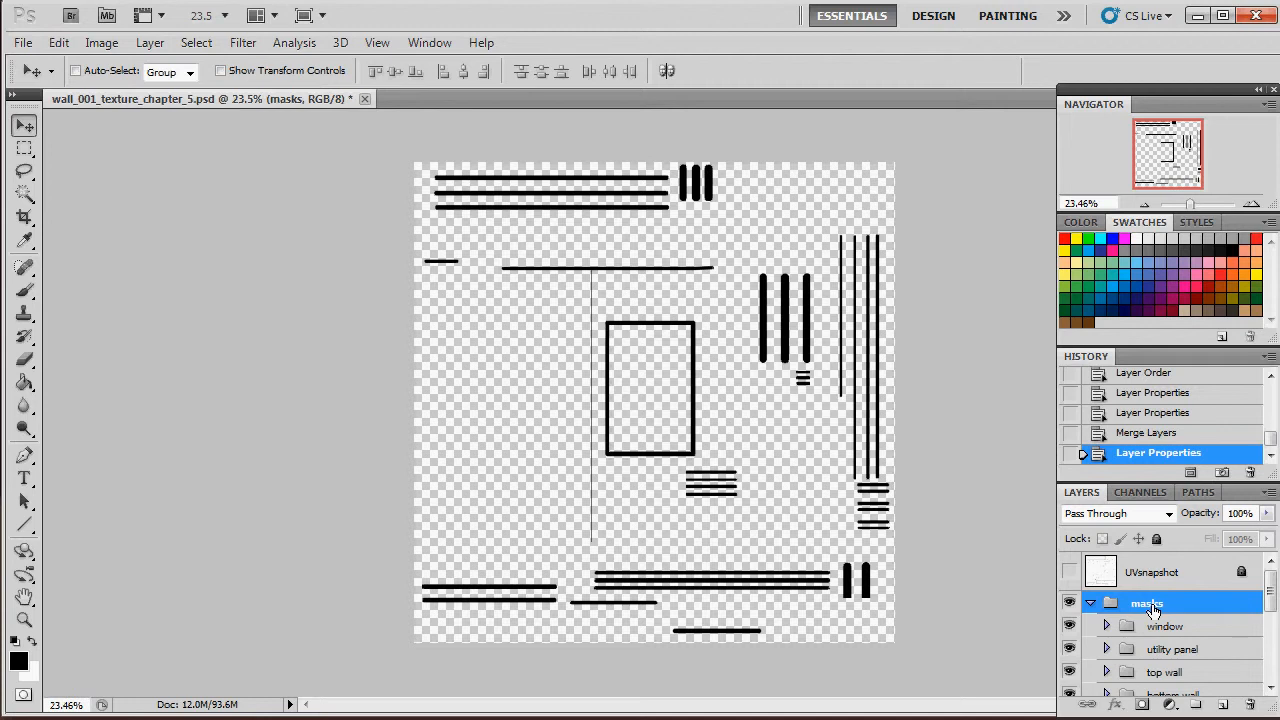
key(ctrl+e)
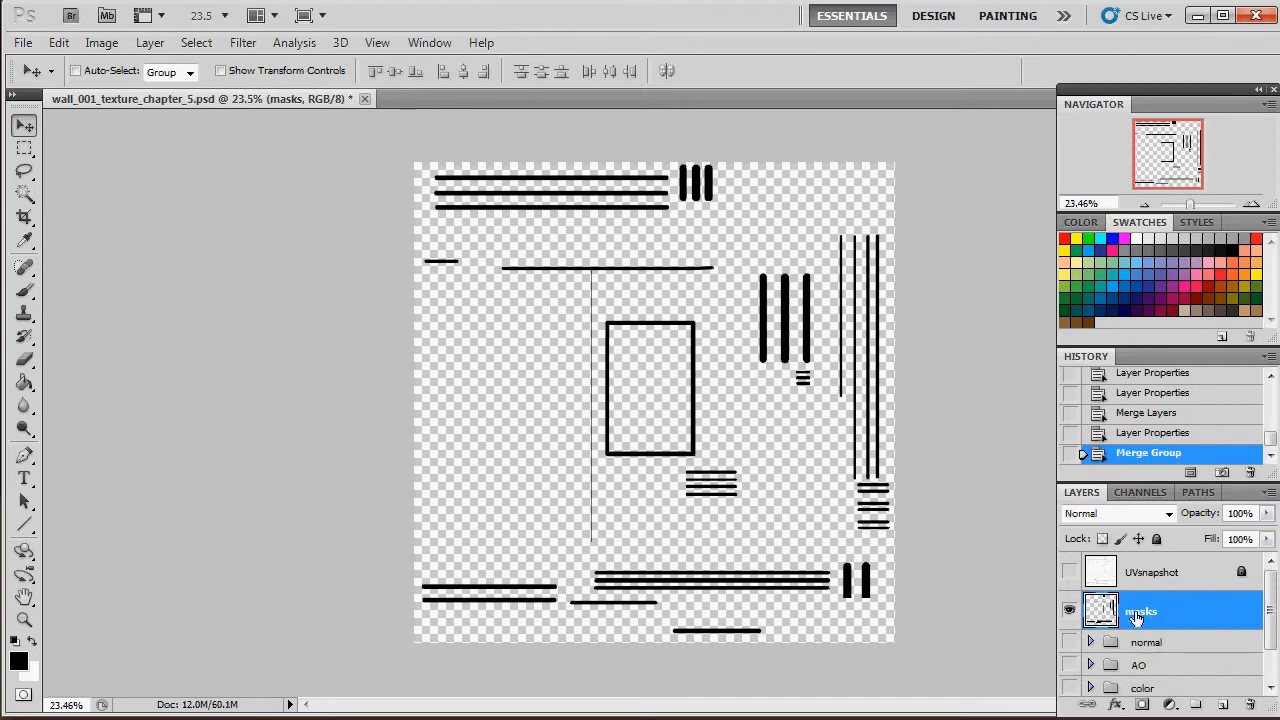
right_click(1175, 616)
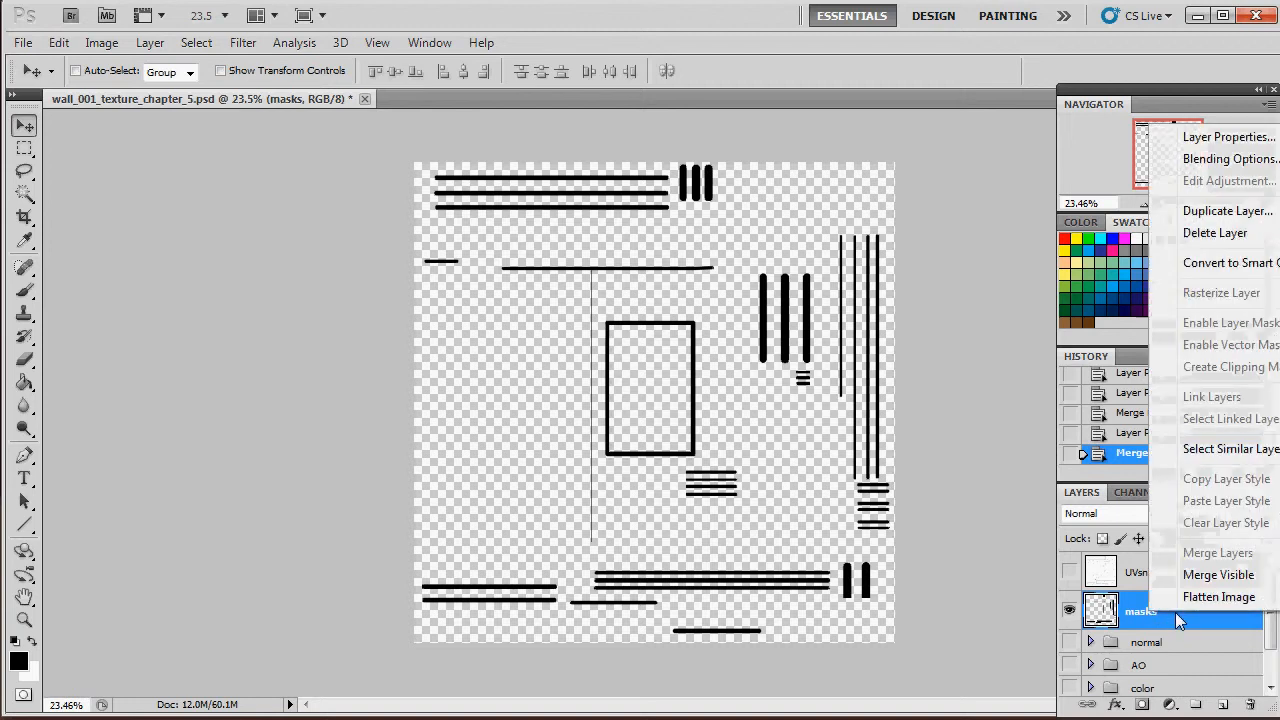
click(1230, 217)
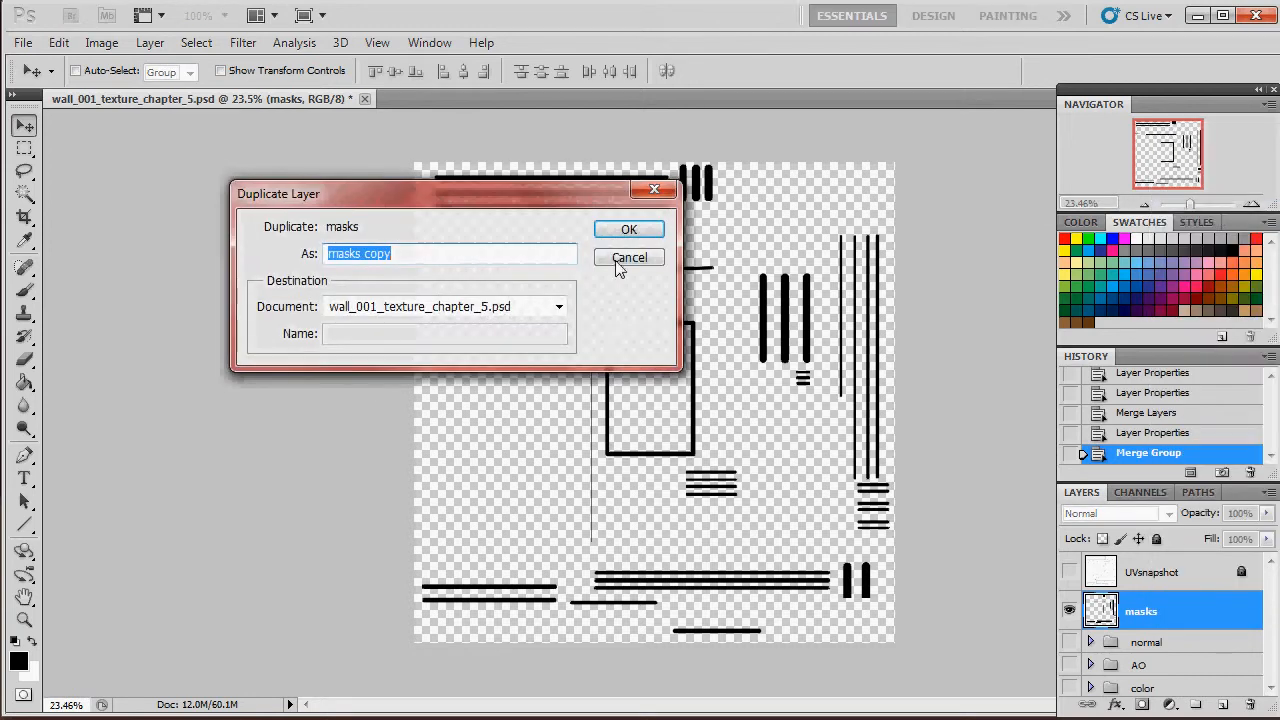
click(558, 306)
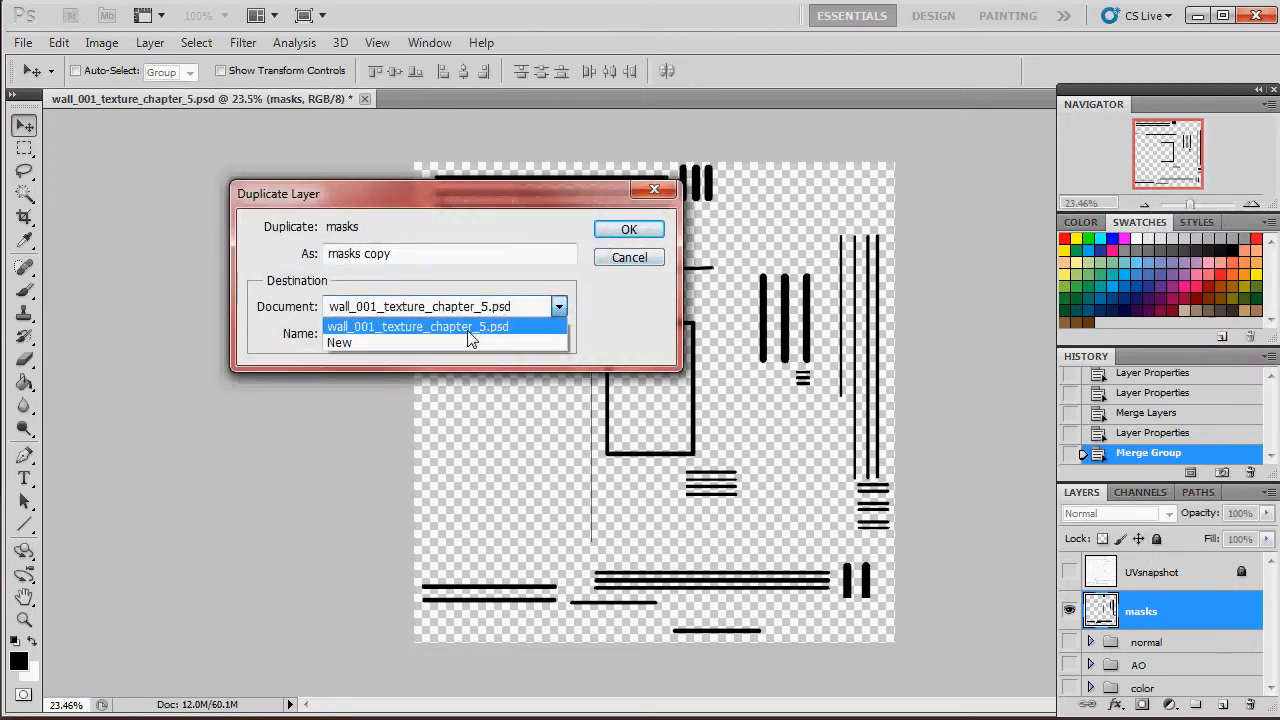
click(355, 345)
click(612, 230)
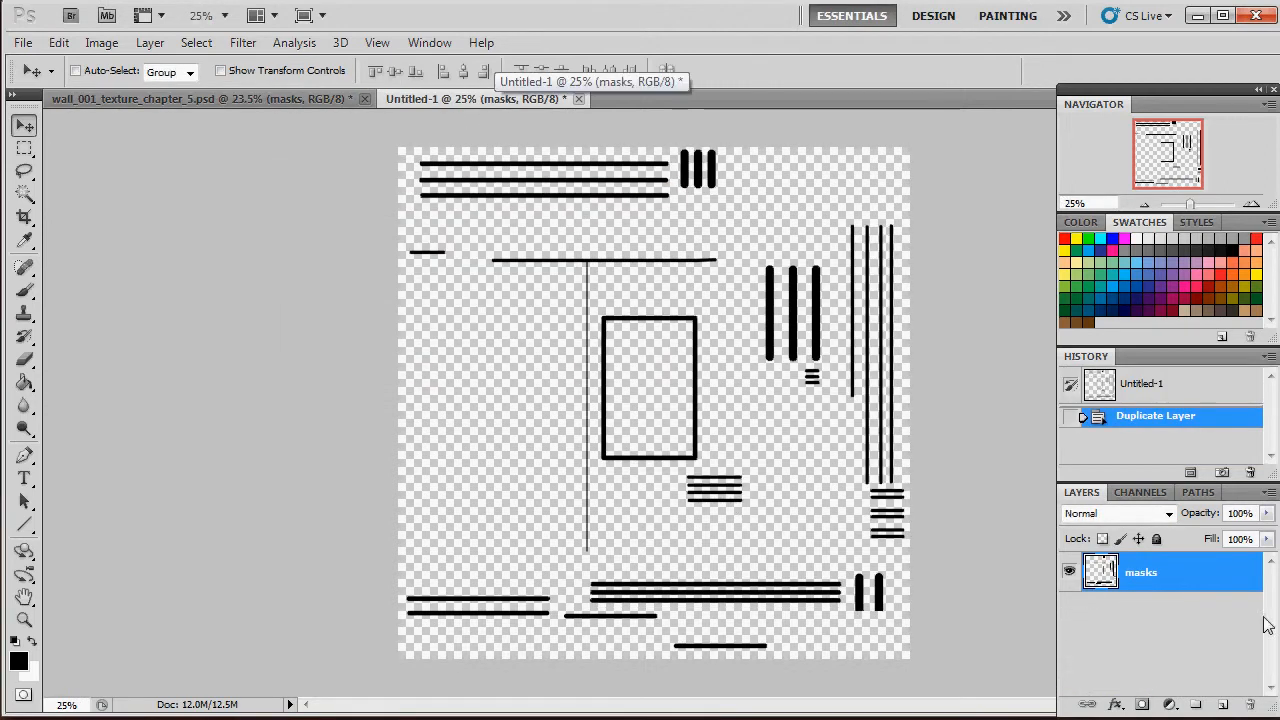
Return to wall_001_texture_chapter_5.psd and step back in its history to before the masks group was merged.
click(334, 97)
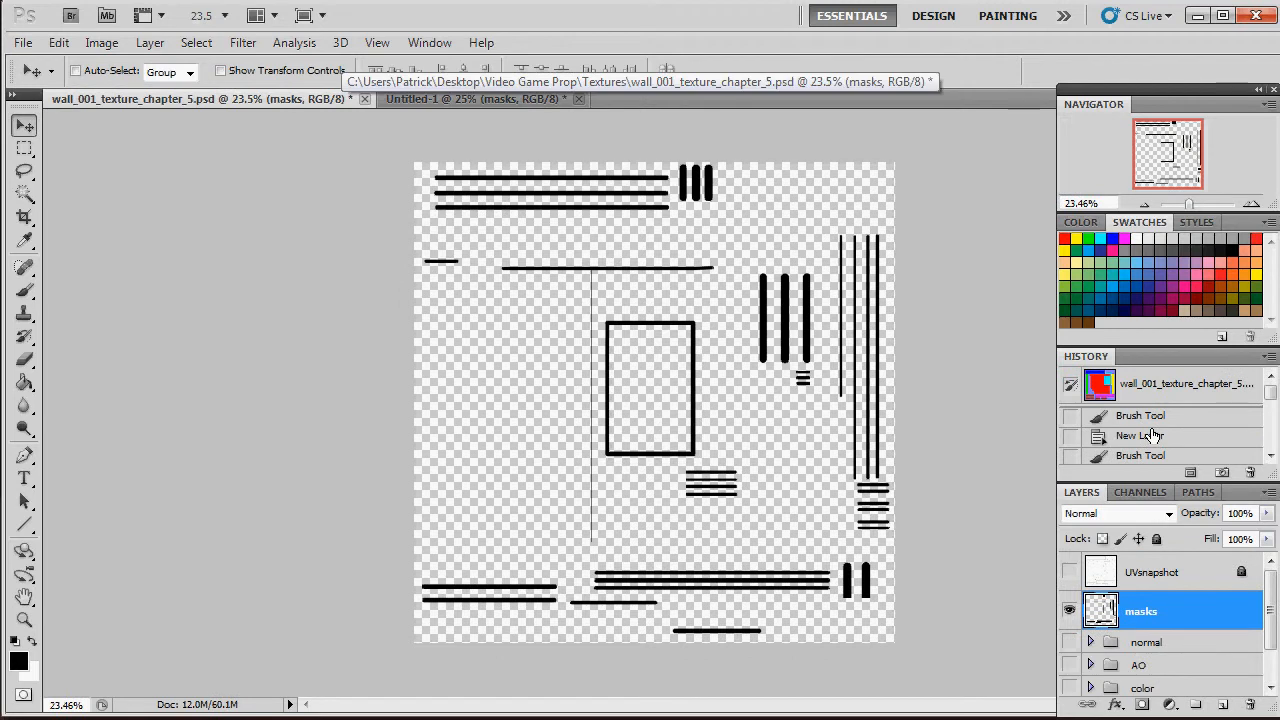
scroll(1200, 413, down, 10)
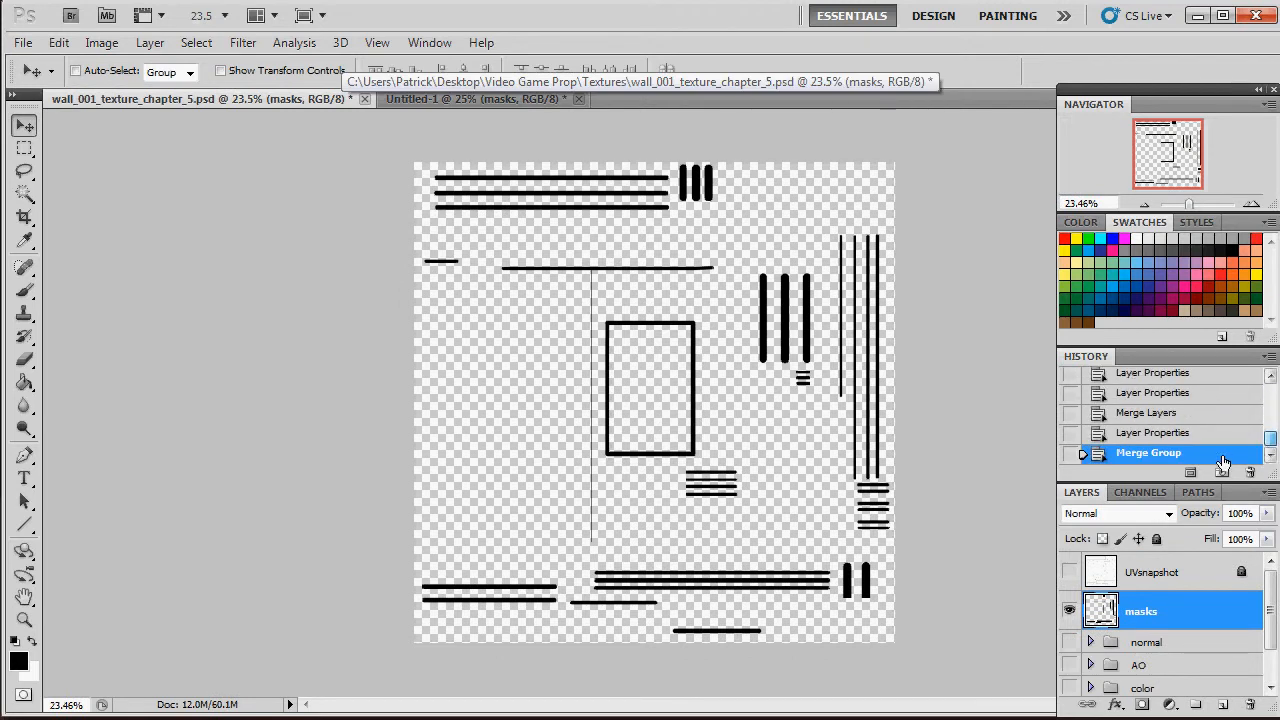
click(1172, 432)
click(1172, 413)
click(1172, 433)
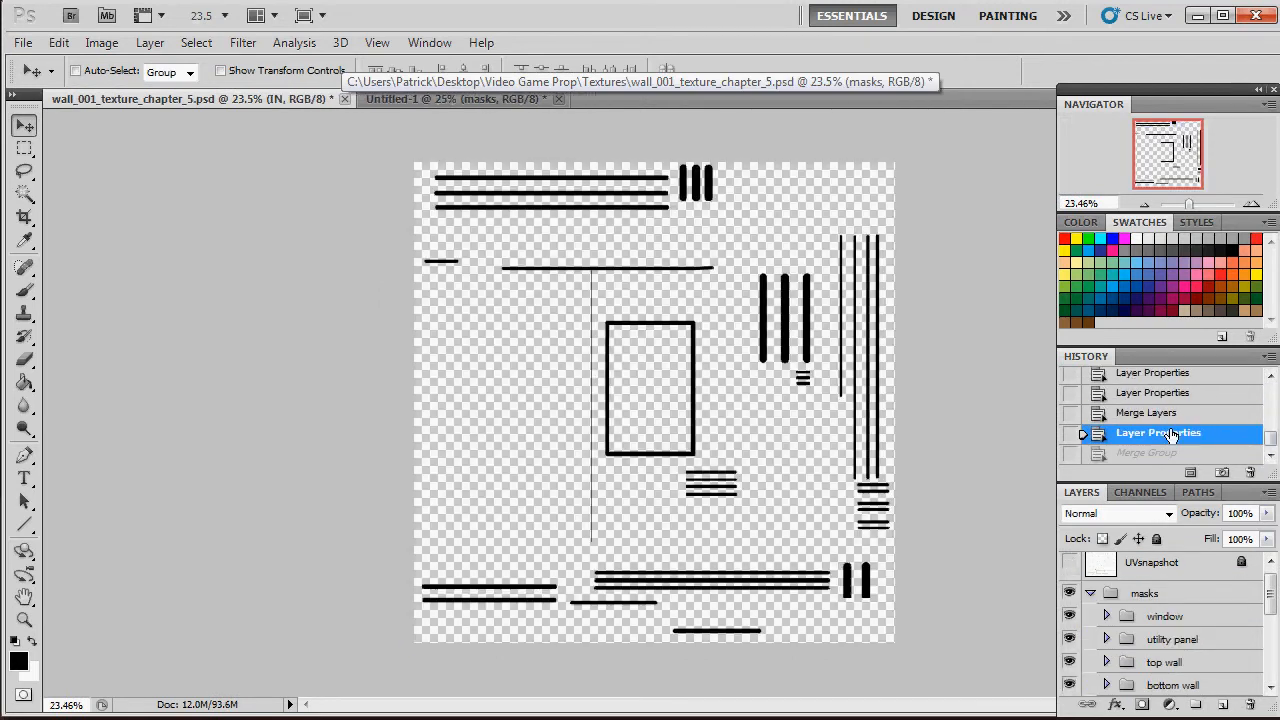
key(ctrl+alt+z)
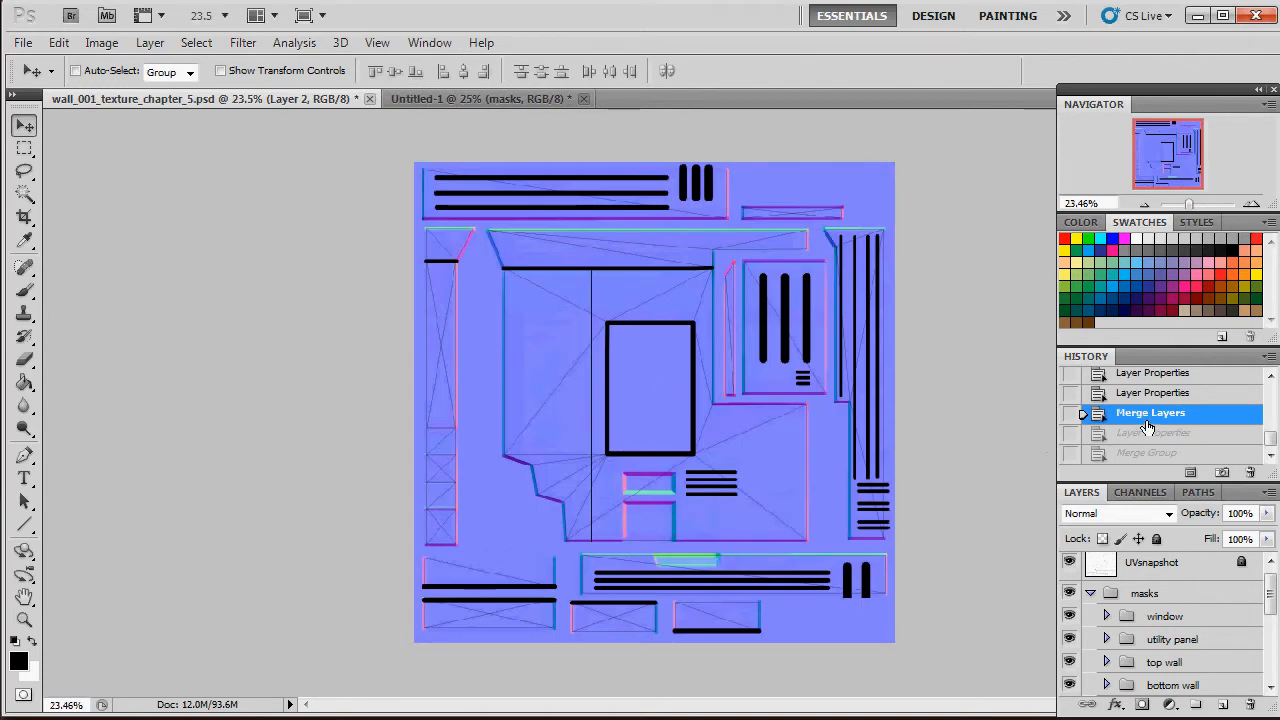
Save wall_001_texture_chapter_5.psd with the masks group in its unmerged state.
scroll(1145, 628, down, 3)
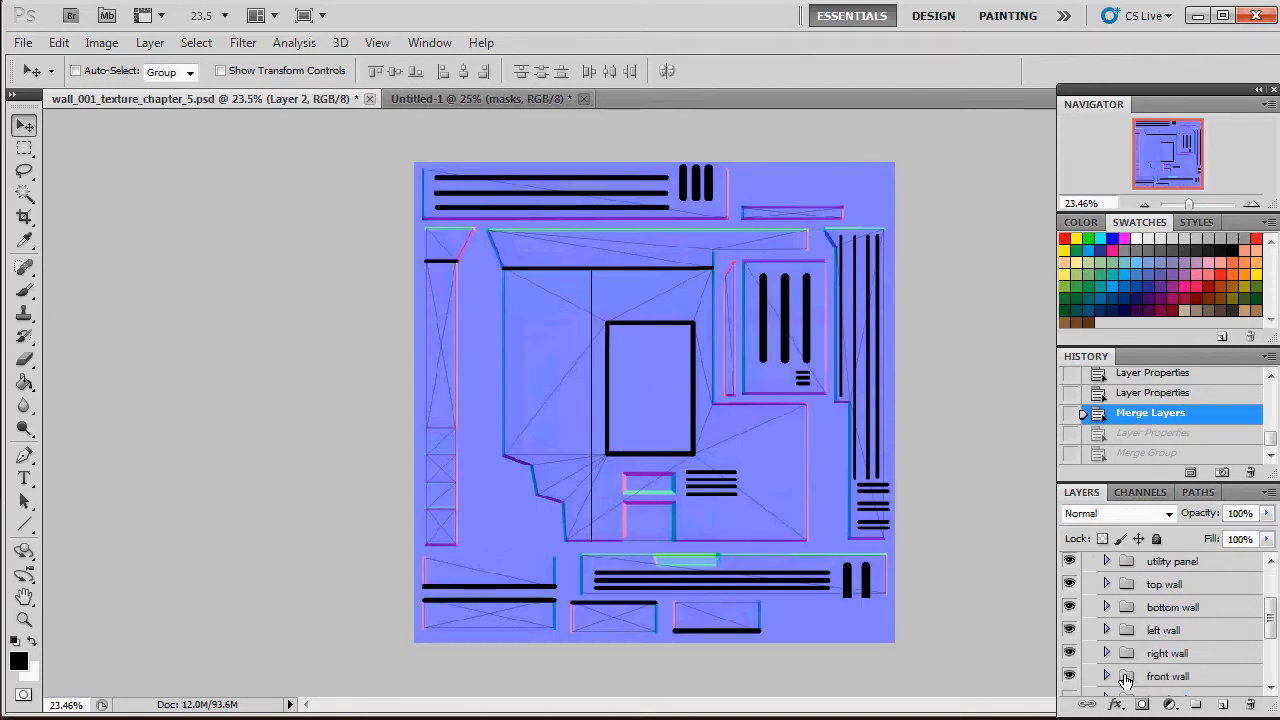
click(22, 43)
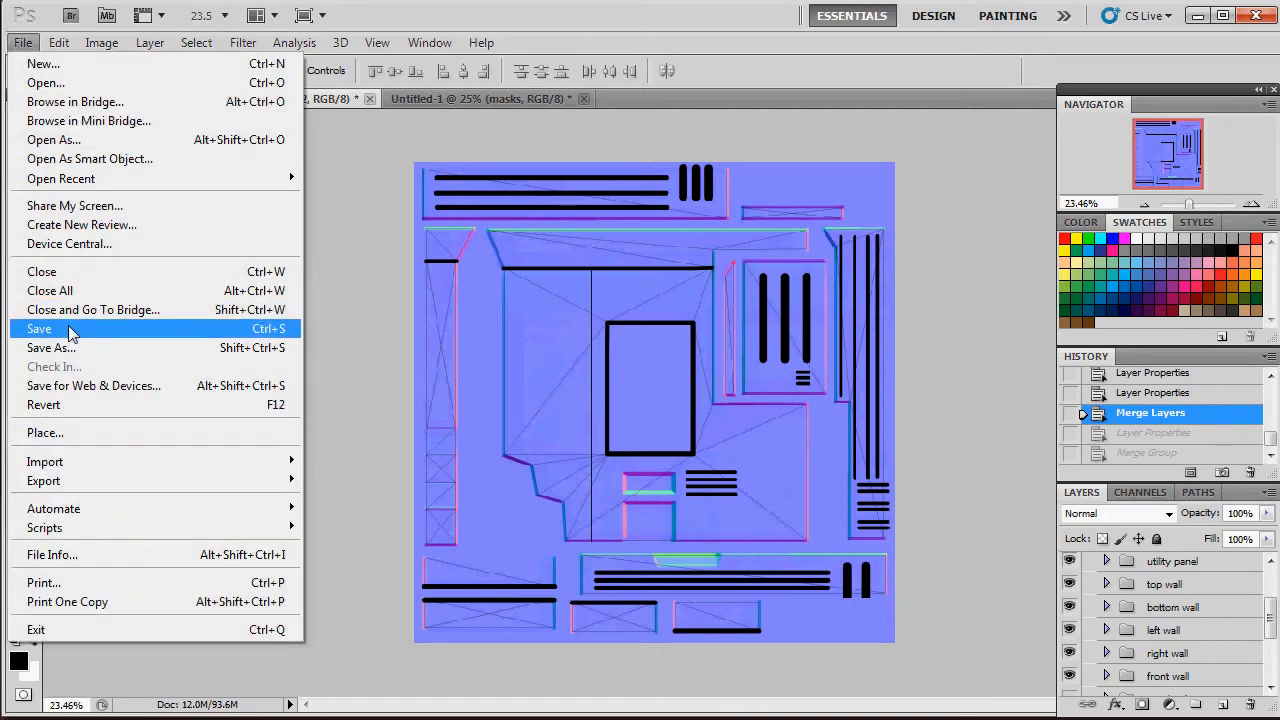
click(69, 328)
In the Untitled-1 document, add a new layer beneath the masks layer and fill it with white.
click(486, 98)
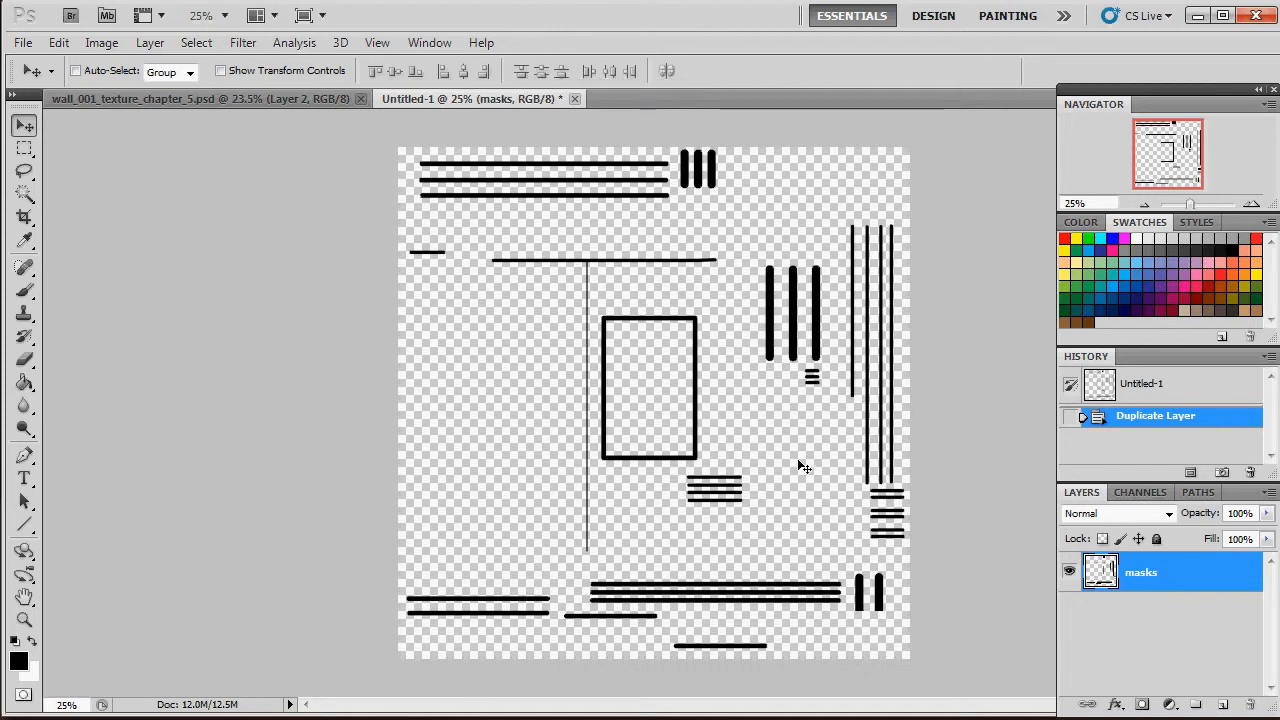
click(1222, 704)
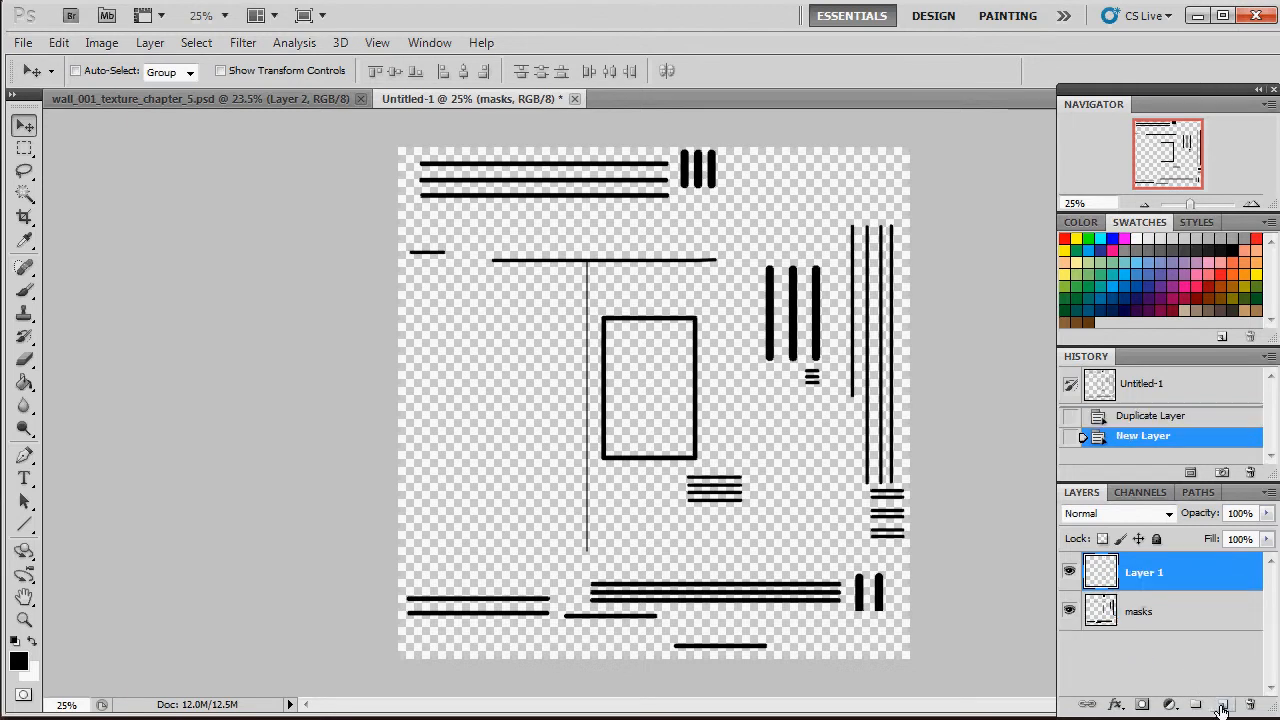
drag(1148, 597, 1155, 632)
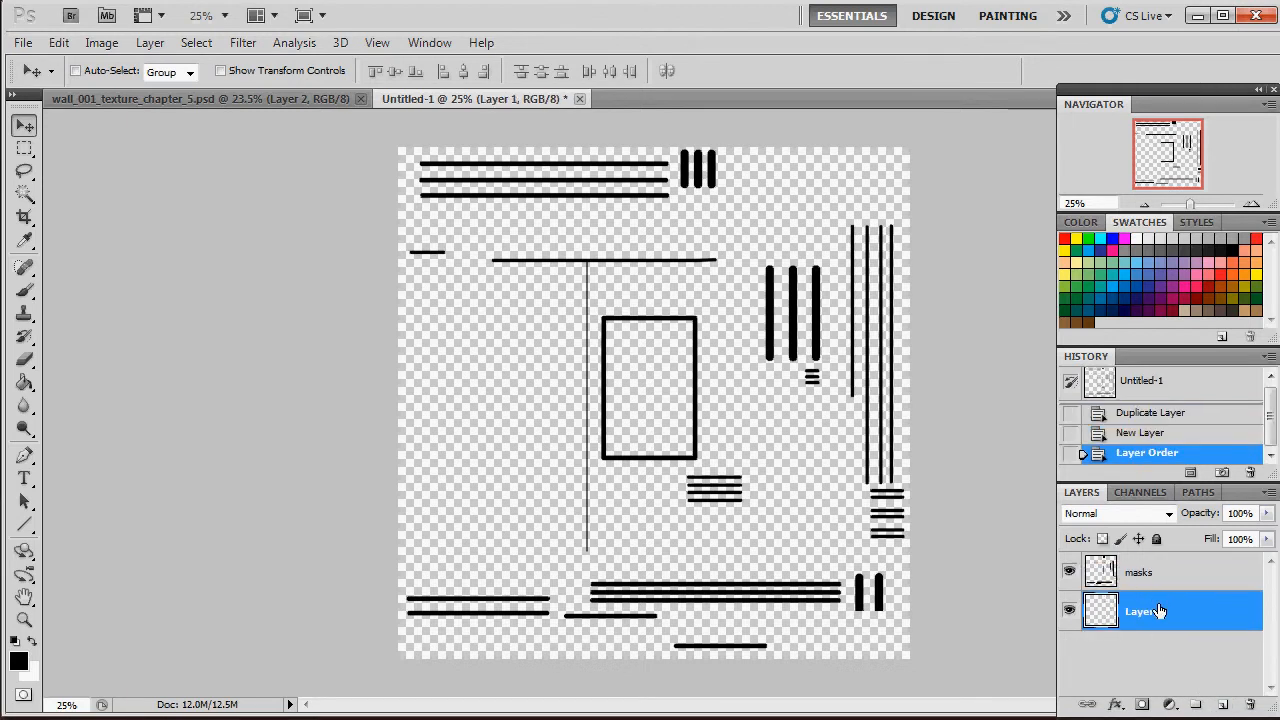
click(1137, 238)
key(alt+BackSpace)
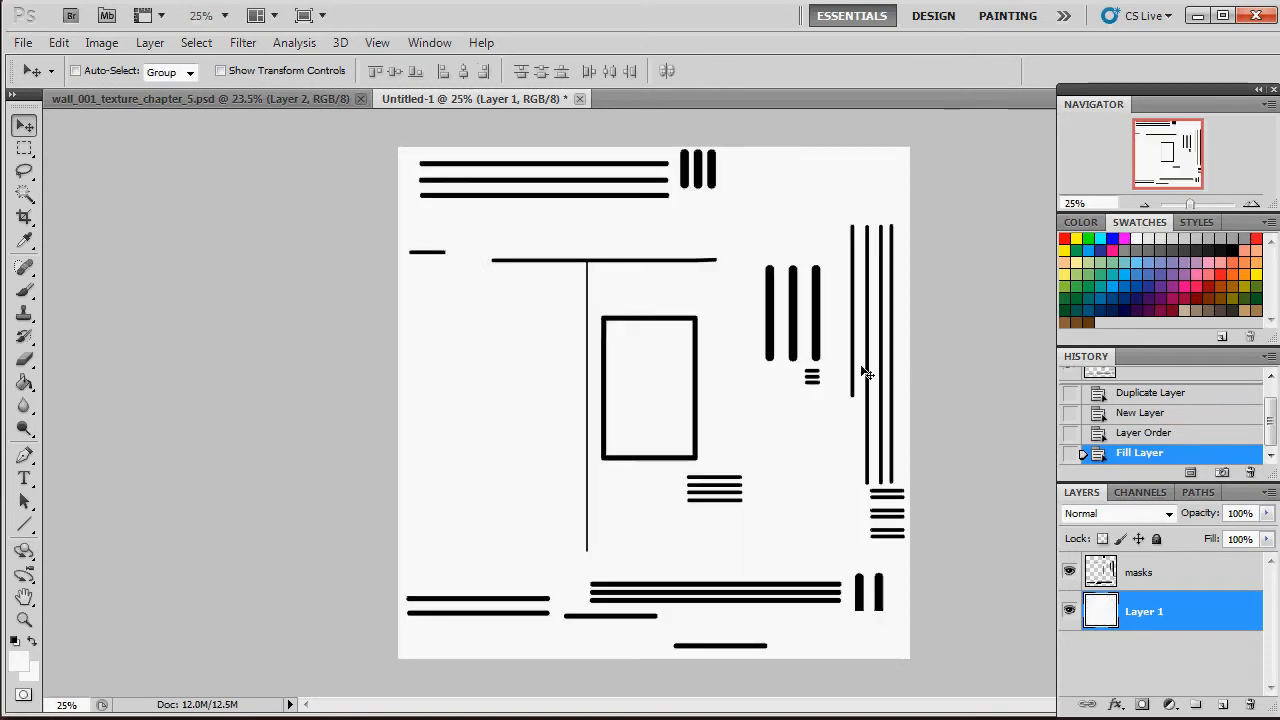
Merge the masks layer with the white layer and convert the result to a normal map with nDo2's photograph conversion.
click(1069, 571)
shift+click(1150, 577)
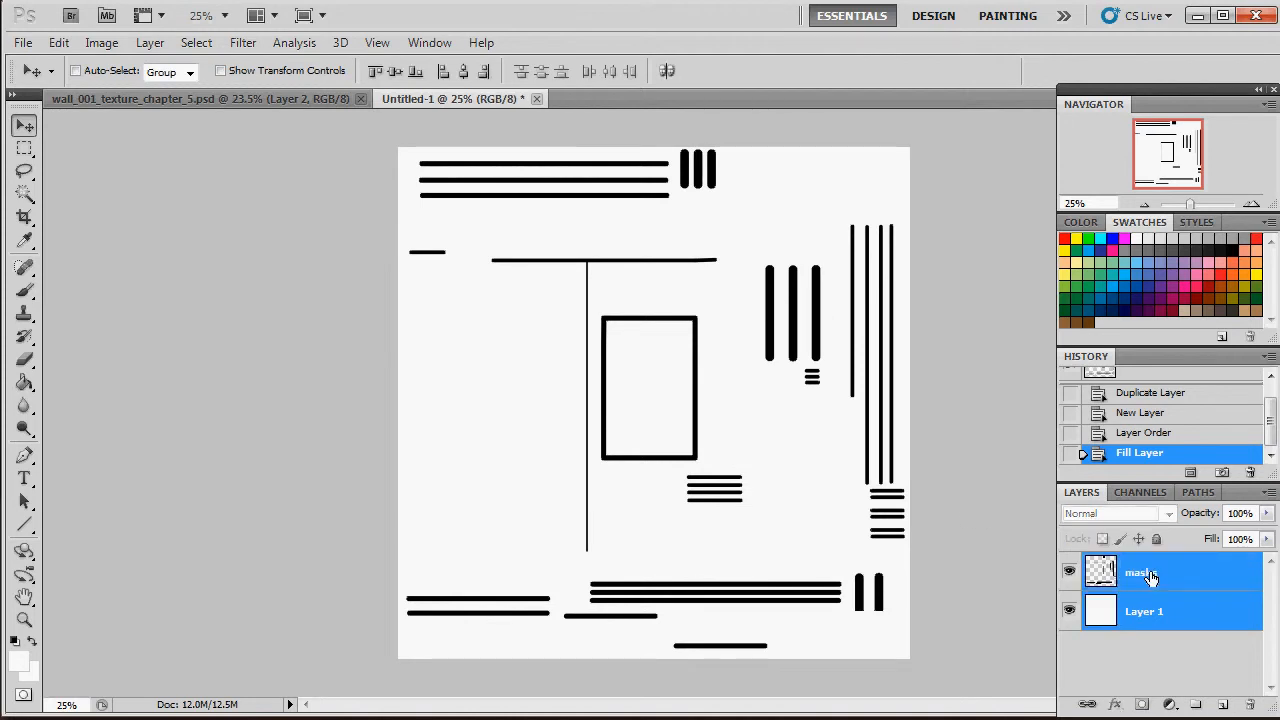
key(ctrl+e)
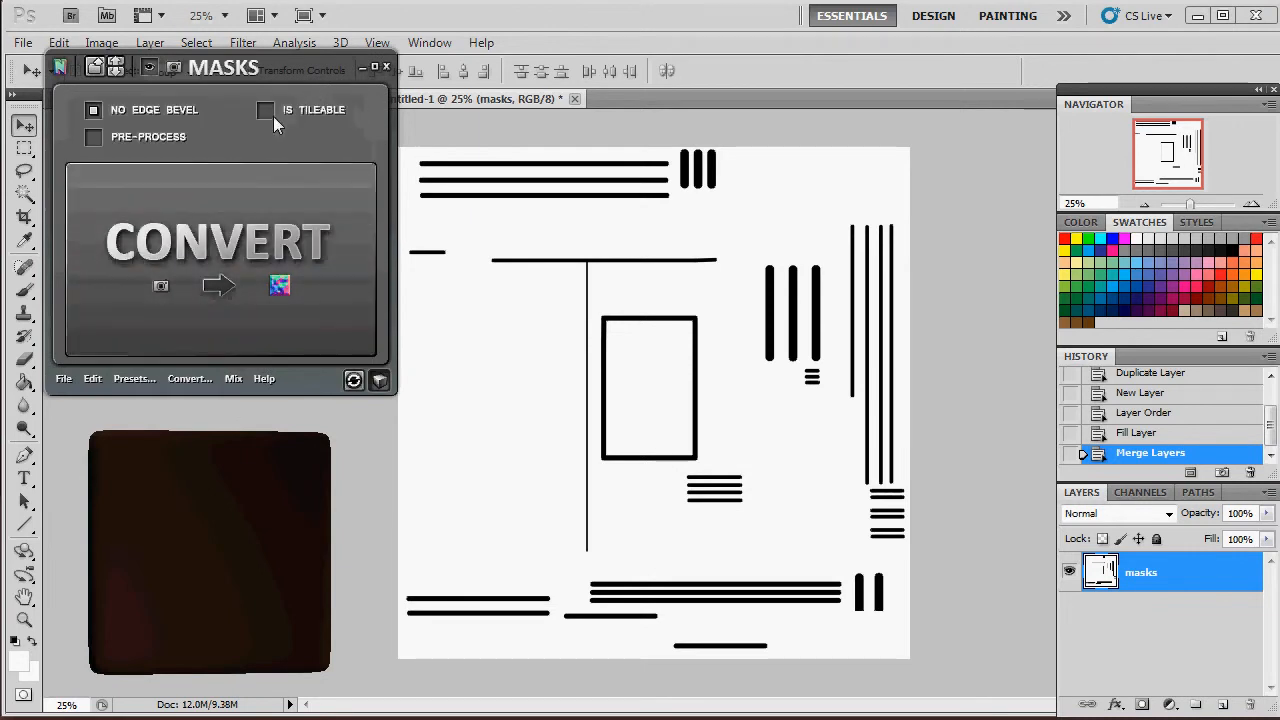
click(226, 212)
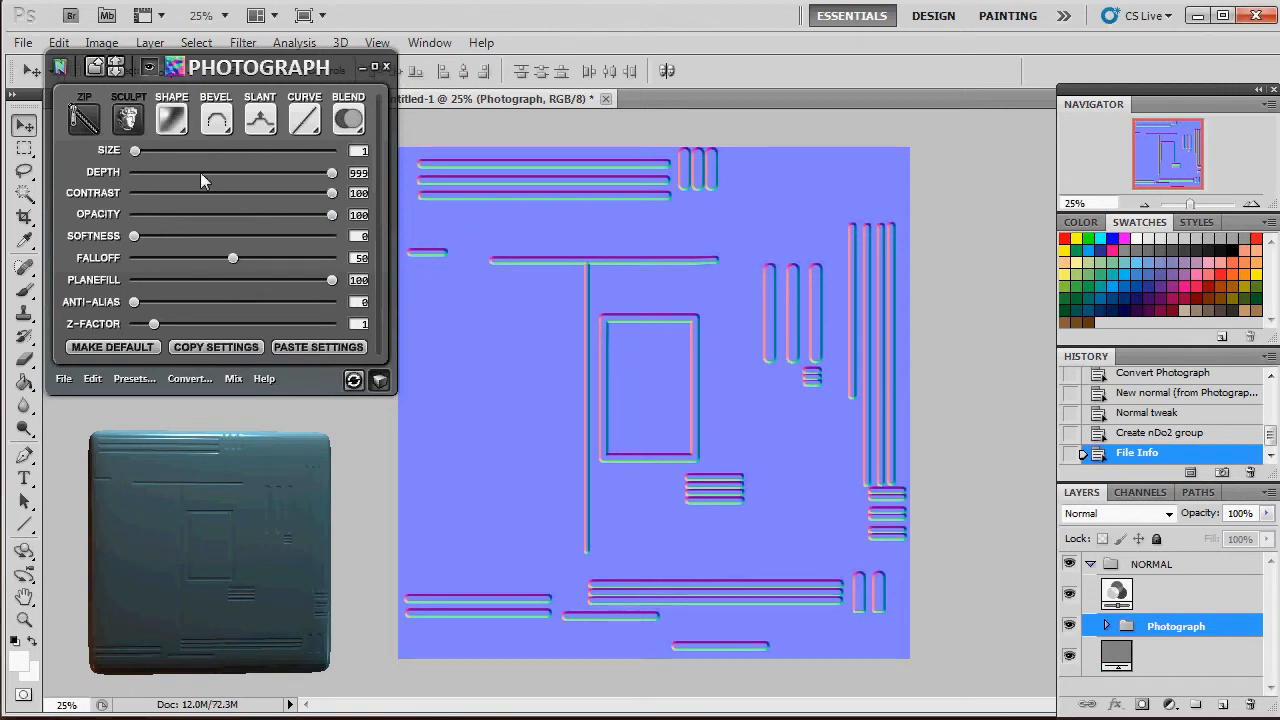
Compare the Down and Up slant options on the normal map in the 3D preview, leaving the slant at Up.
click(262, 122)
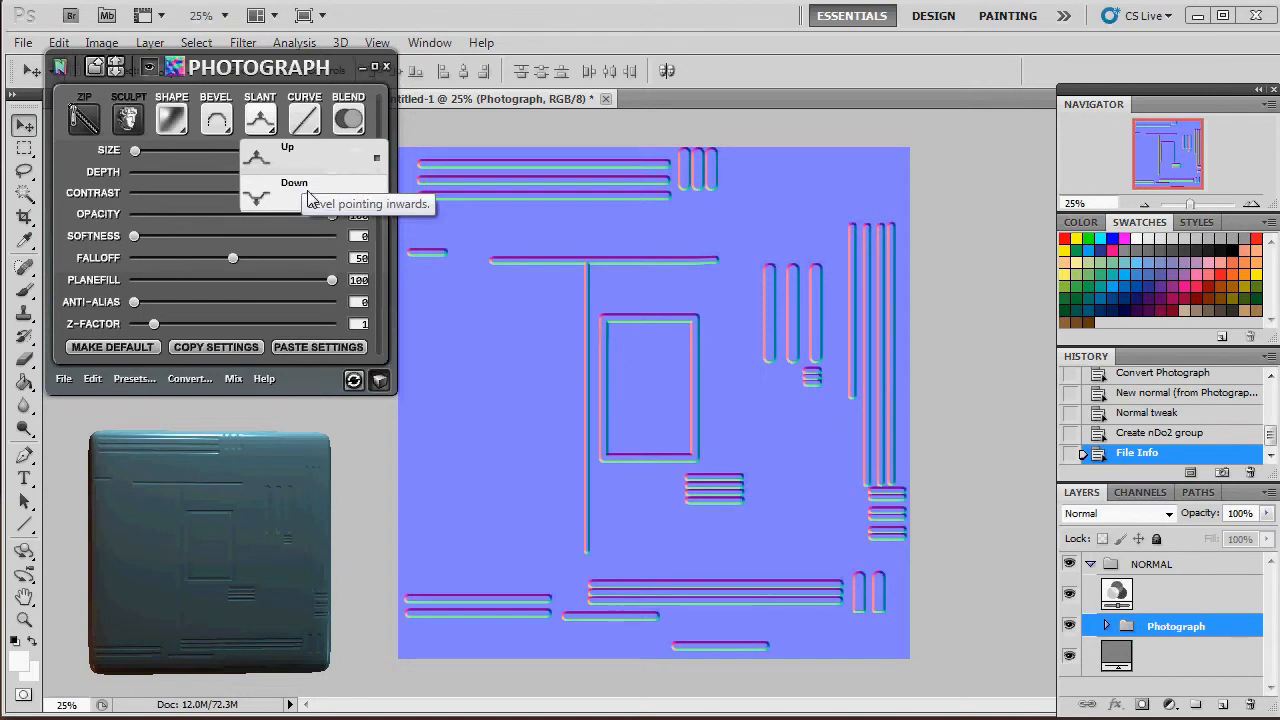
click(308, 196)
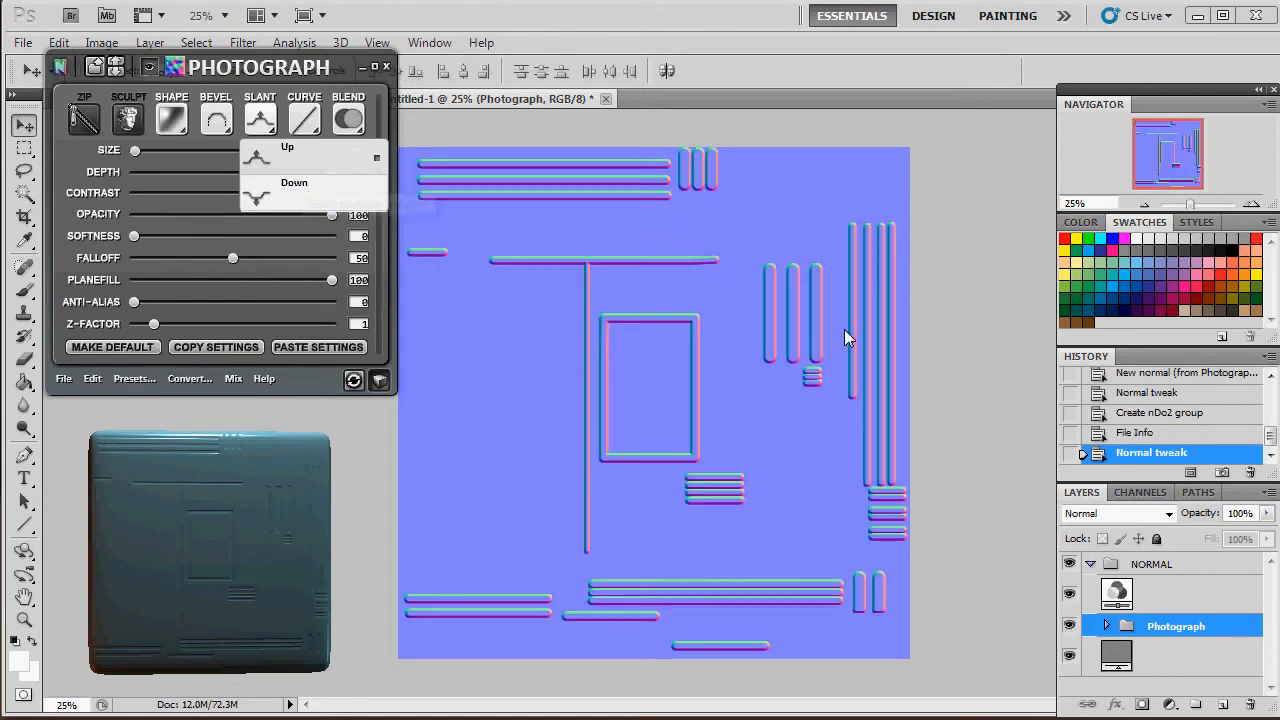
click(262, 130)
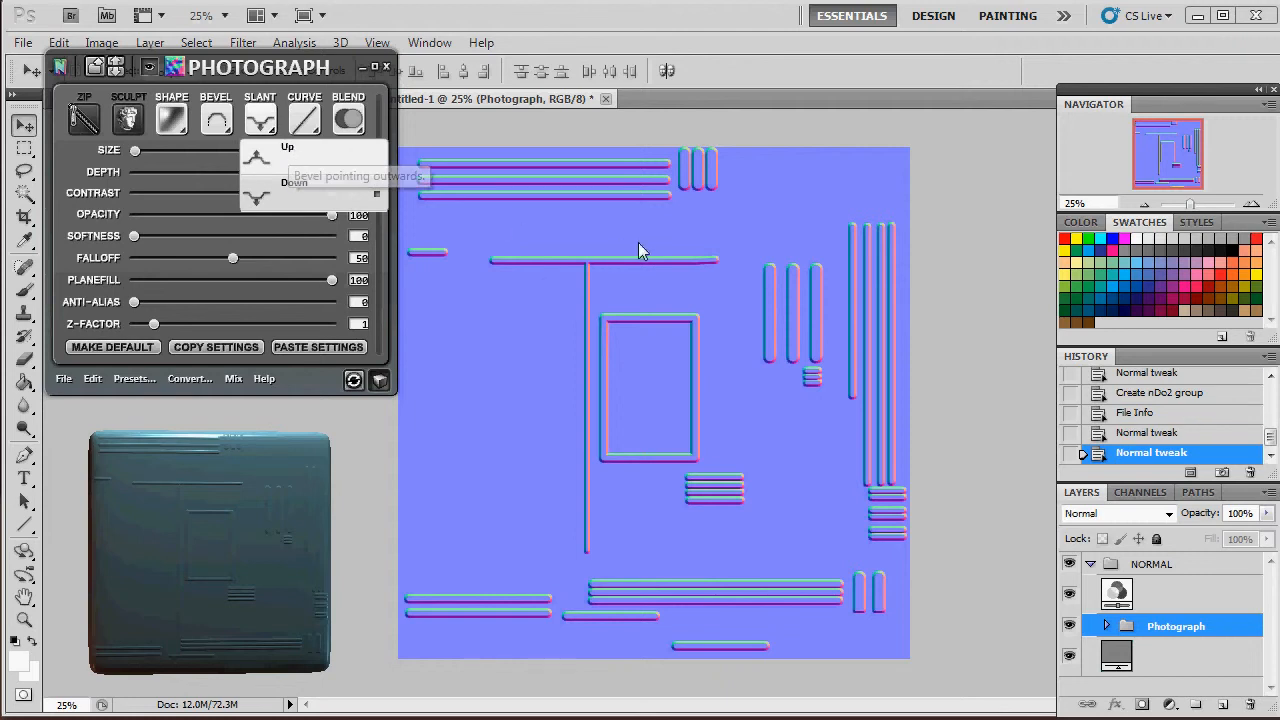
mouse_move(199, 541)
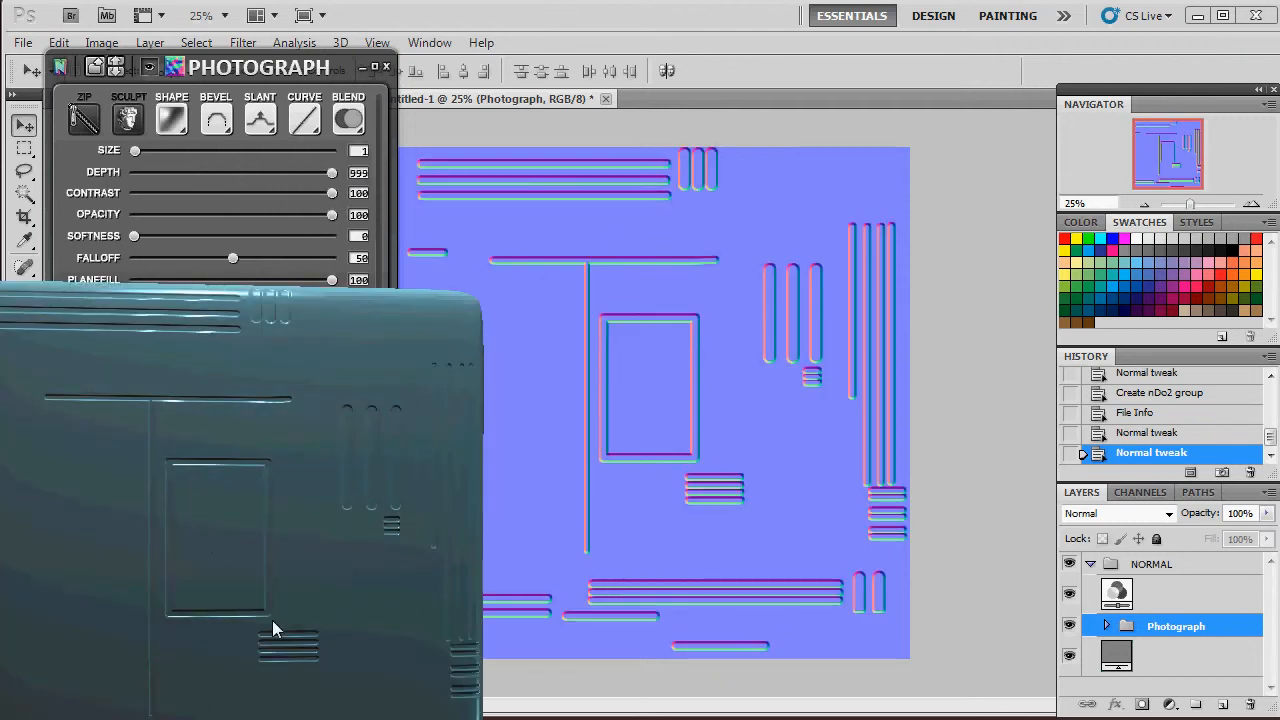
click(252, 133)
click(298, 189)
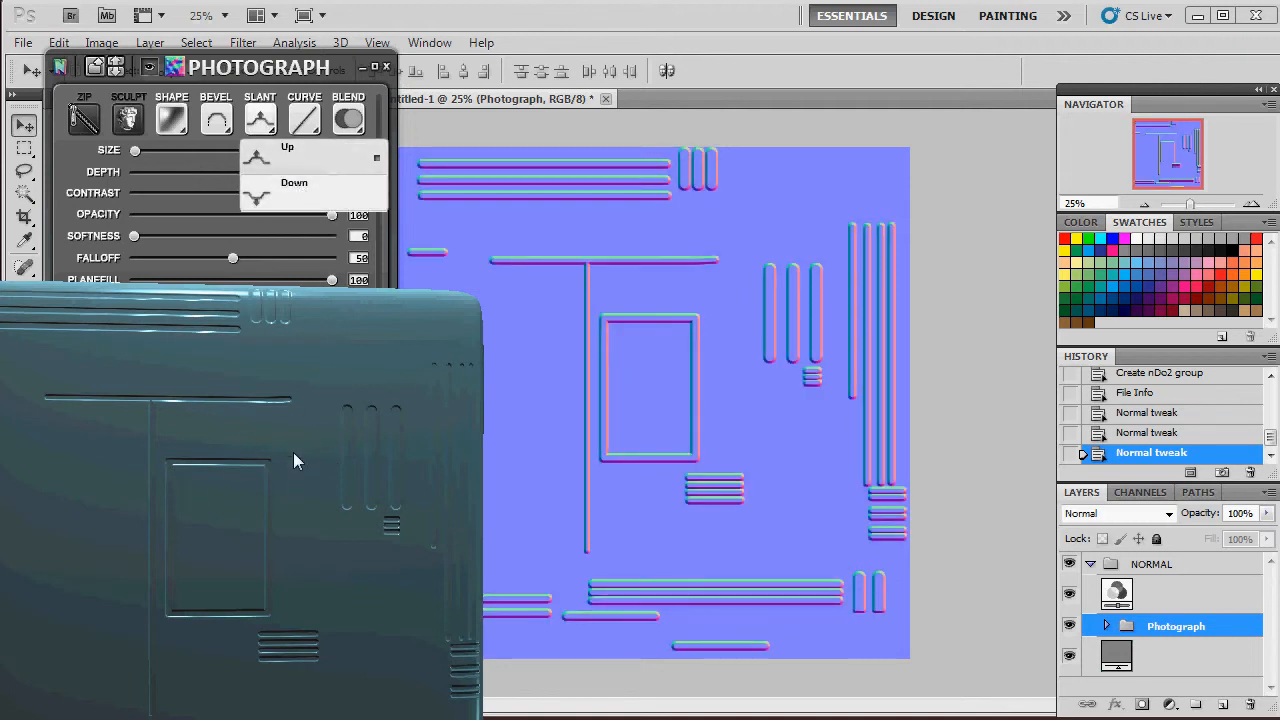
click(260, 118)
click(268, 156)
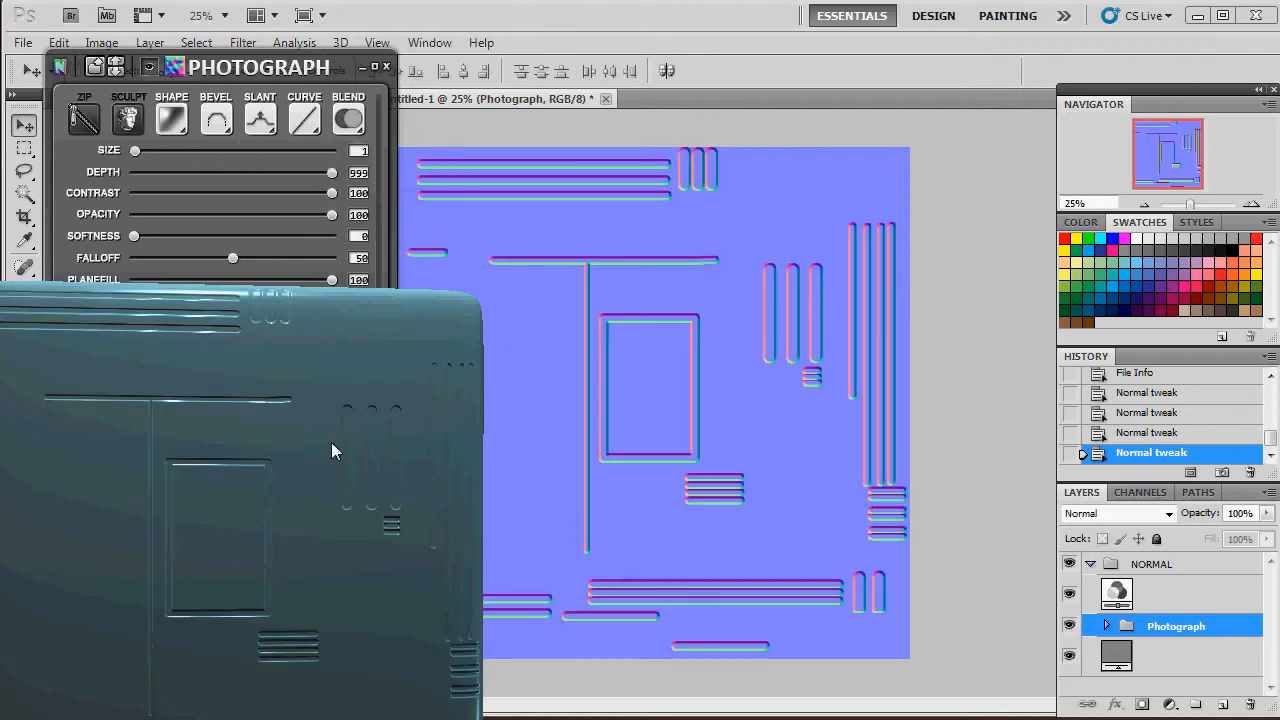
scroll(293, 435, down, 4)
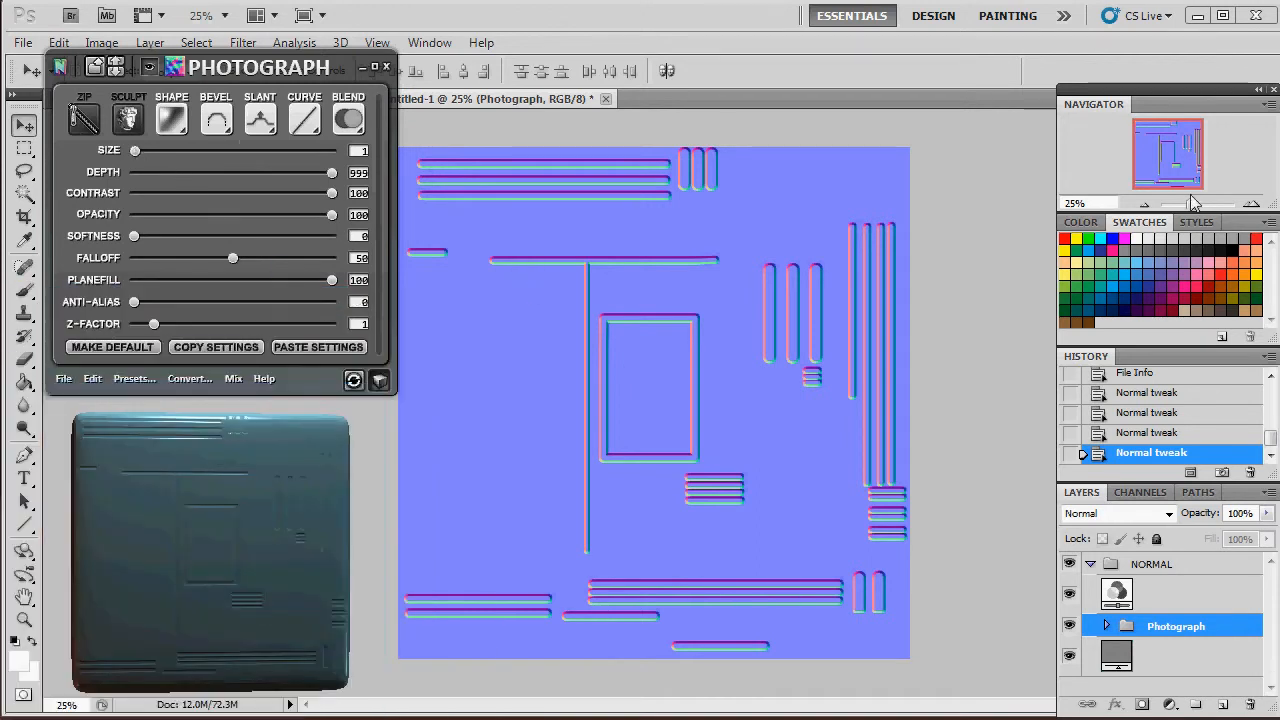
Try a normal map bevel size of 28 and inspect the lines near the texture's upper edge and in the 3D preview.
drag(1190, 205, 1166, 155)
drag(1215, 207, 1201, 216)
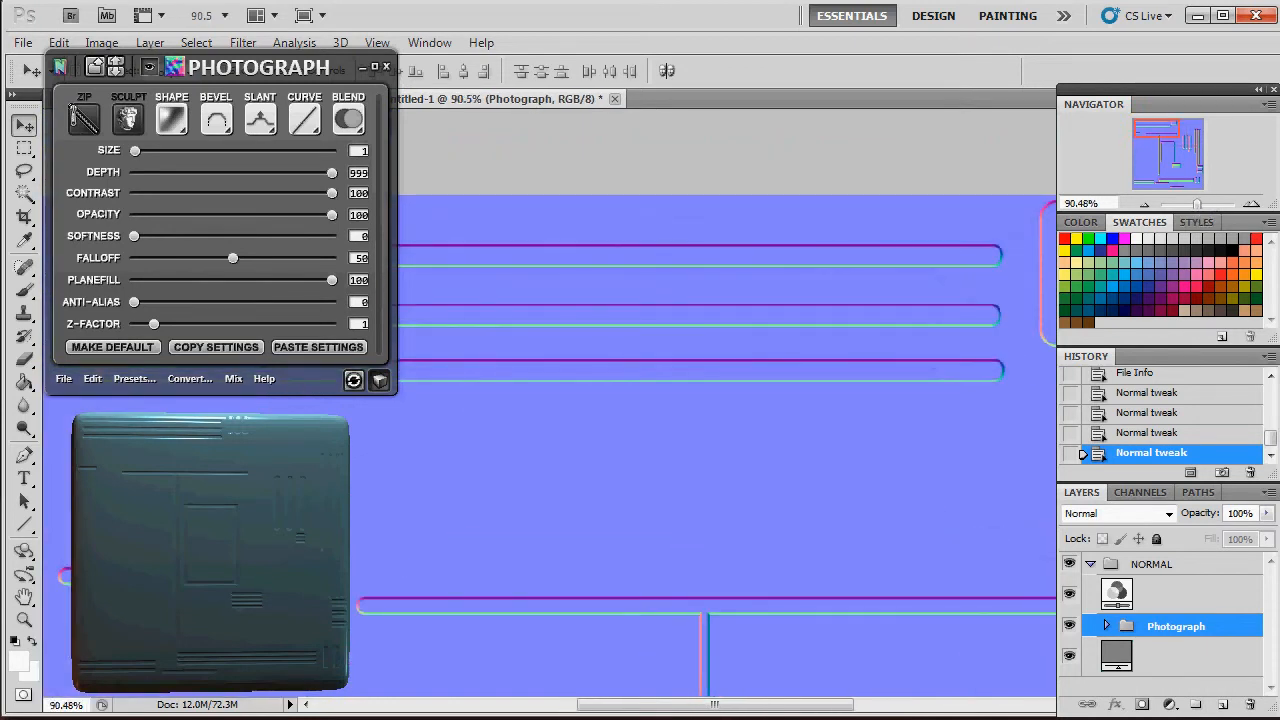
drag(745, 714, 795, 714)
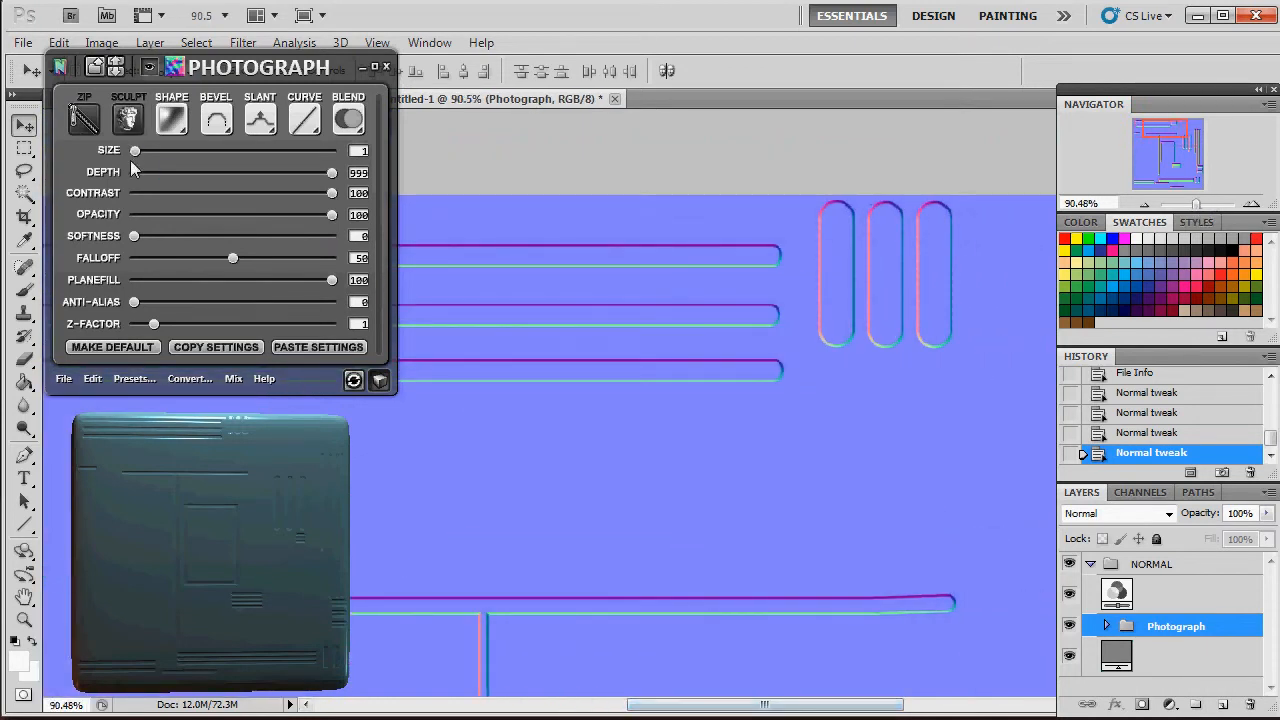
drag(134, 151, 138, 151)
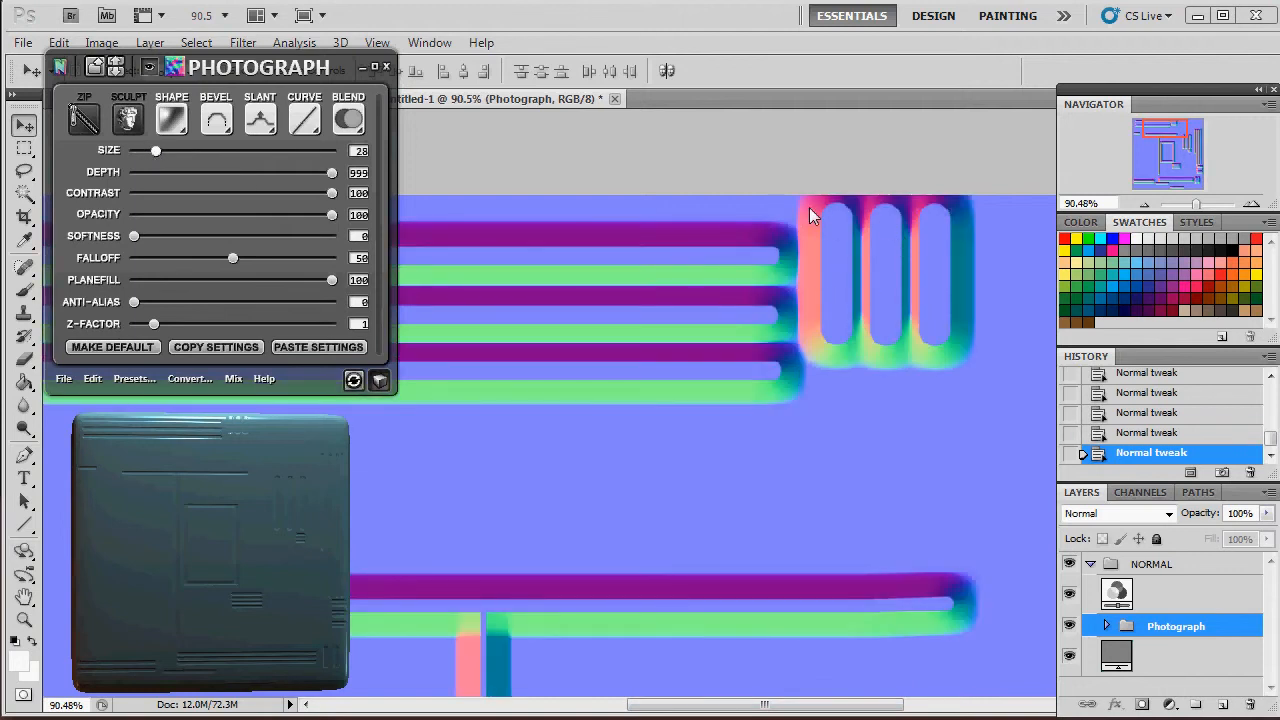
click(231, 508)
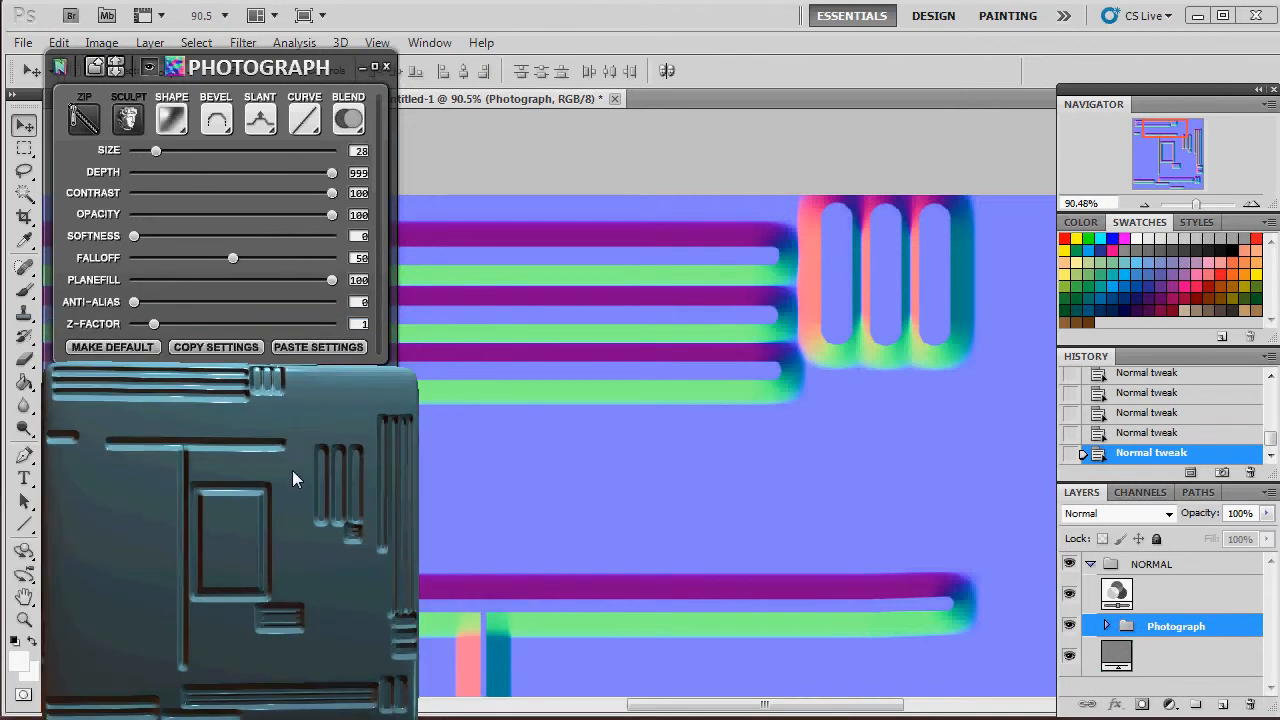
Try a bevel size of 6 and examine the line details up close in the 3D preview.
drag(156, 151, 117, 151)
click(139, 151)
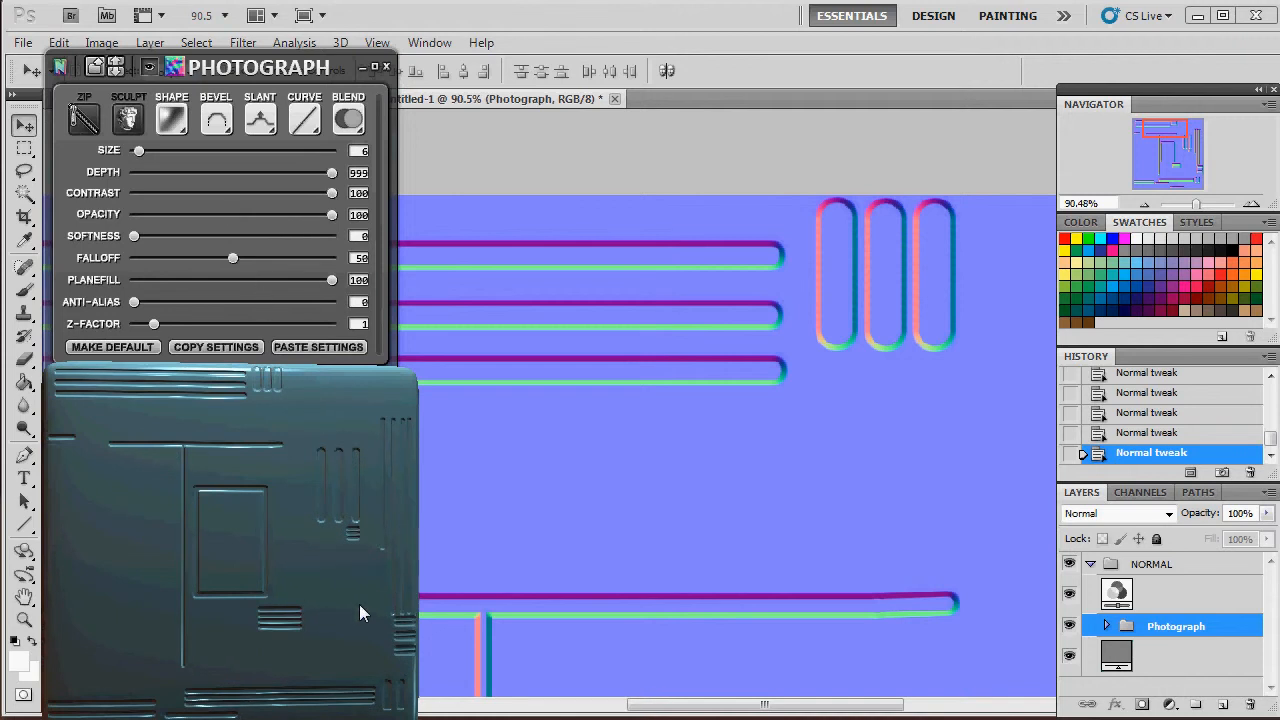
scroll(357, 605, up, 6)
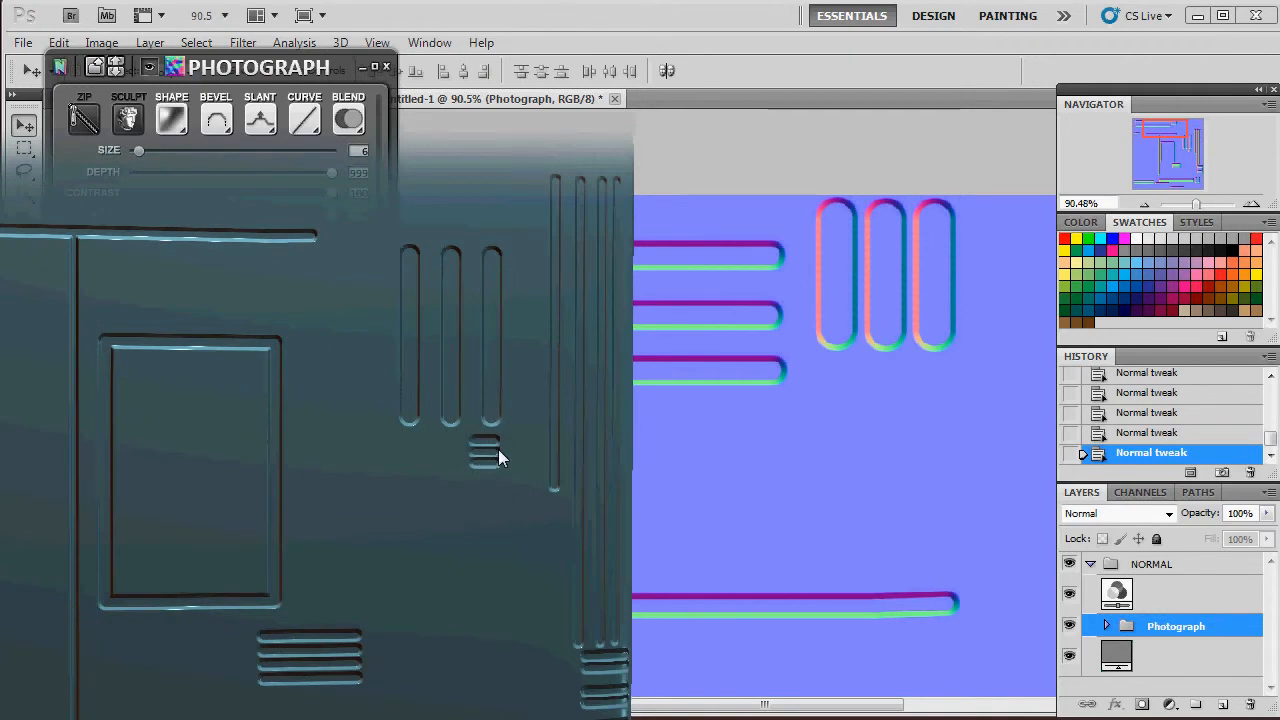
scroll(497, 453, down, 6)
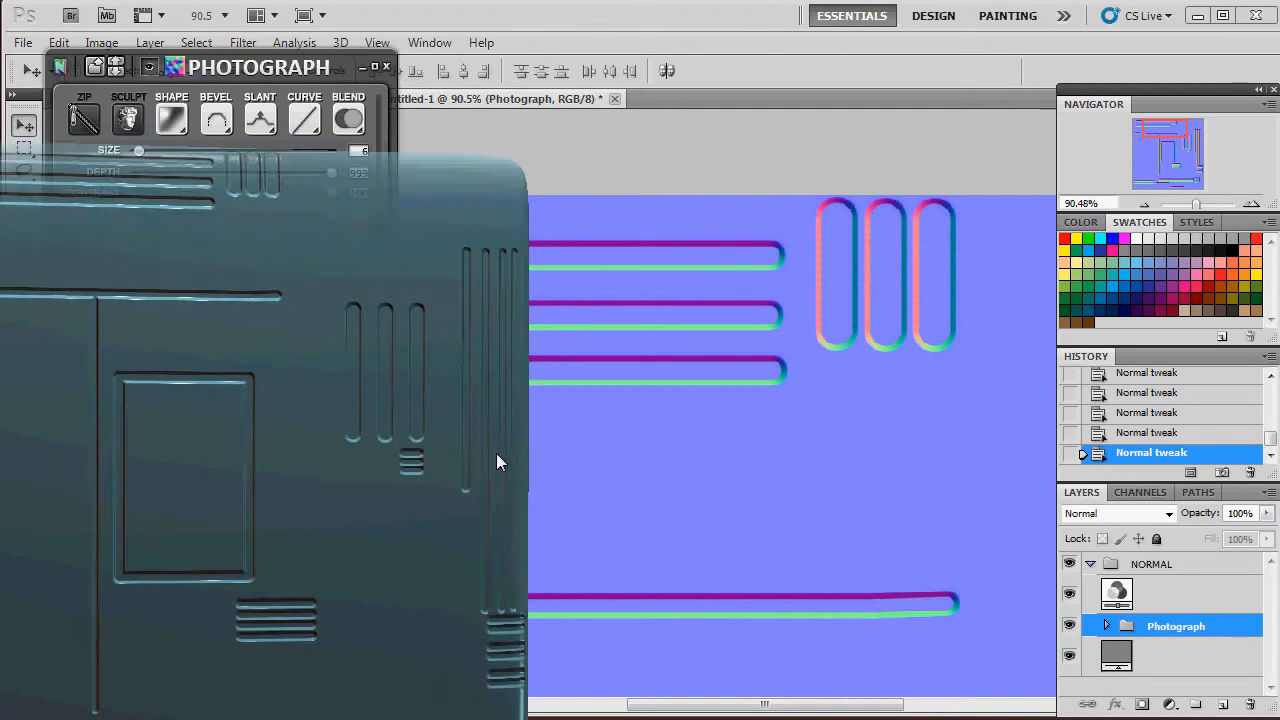
scroll(333, 453, down, 3)
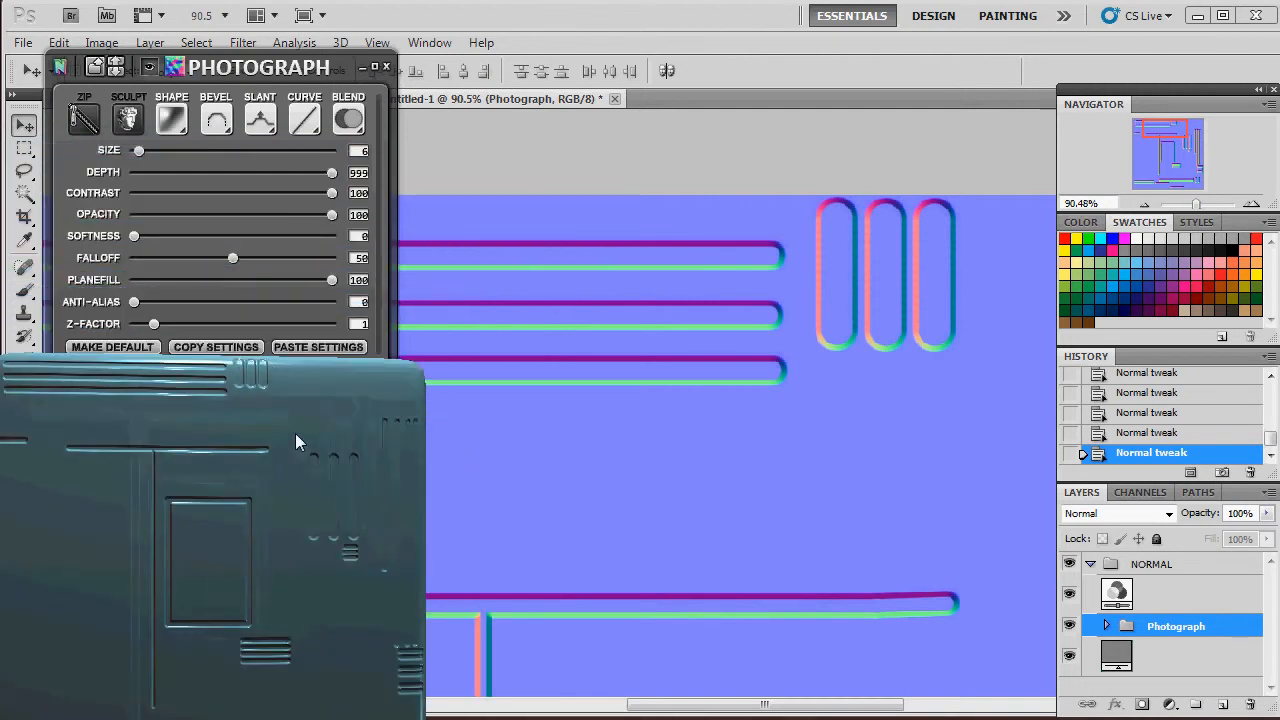
Try a bevel size of 3 and check the inset lines in the 3D preview.
click(362, 150)
text(3)
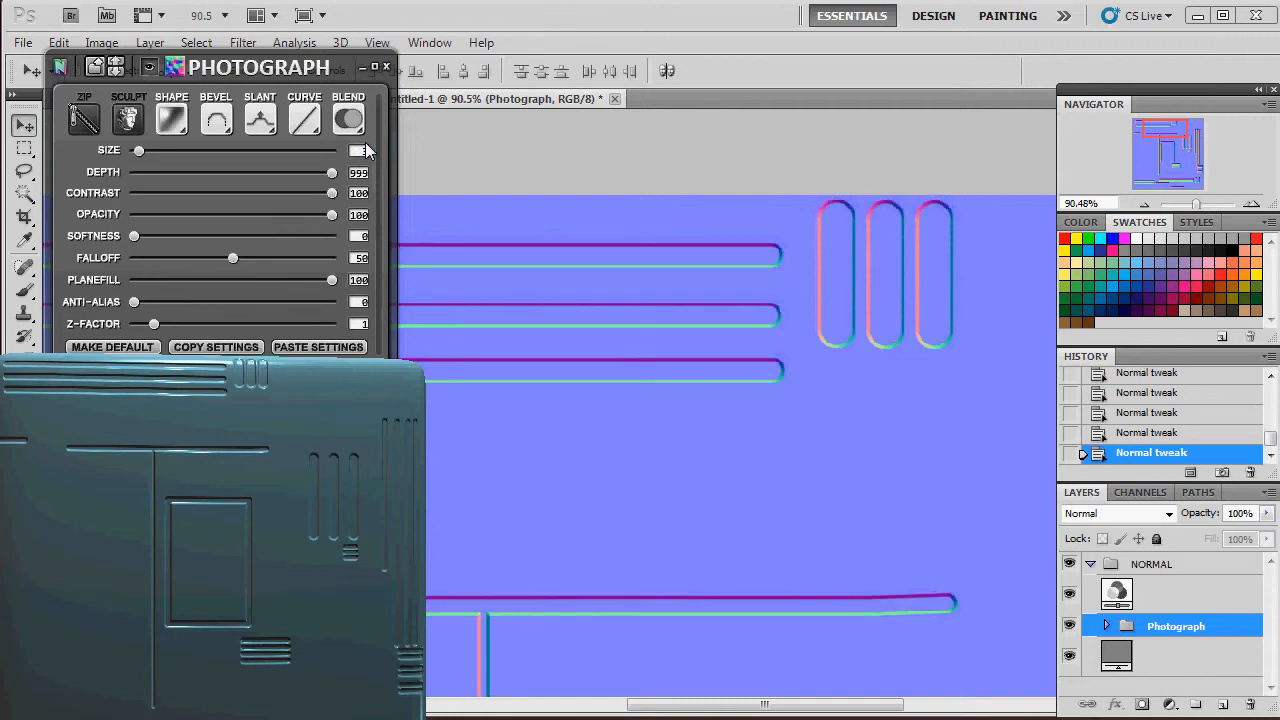
scroll(313, 417, down, 3)
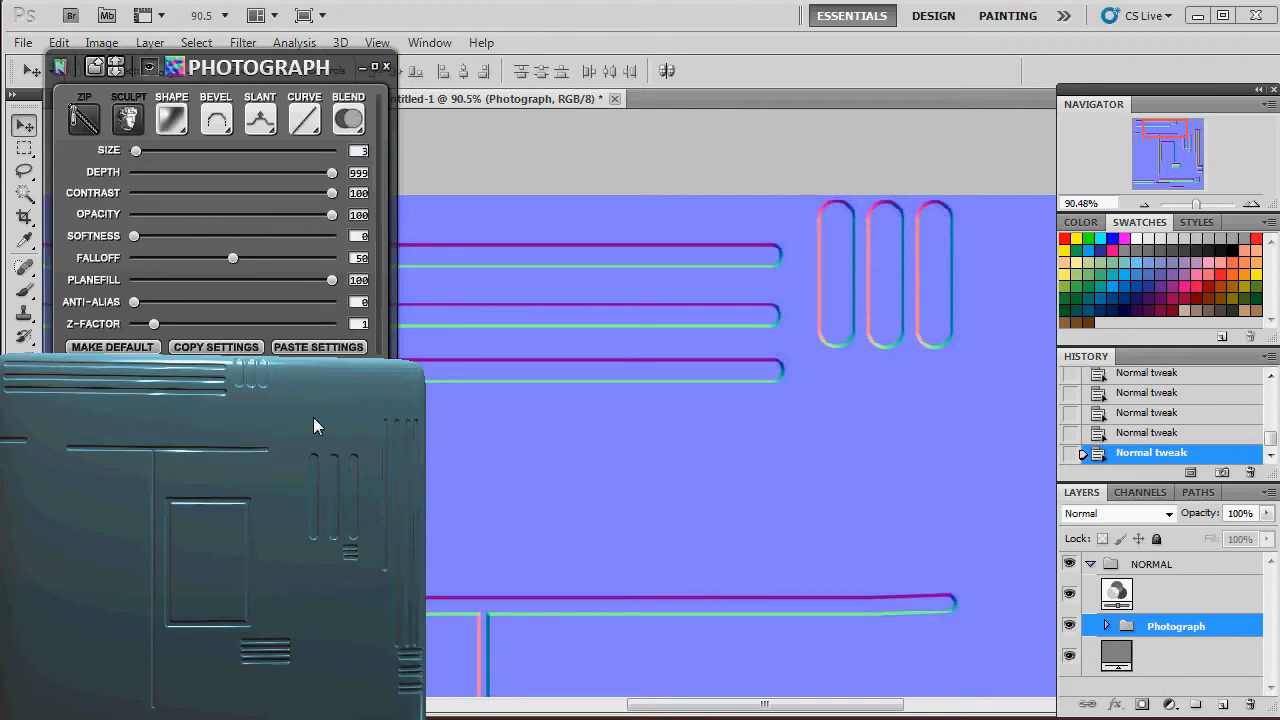
drag(280, 447, 273, 453)
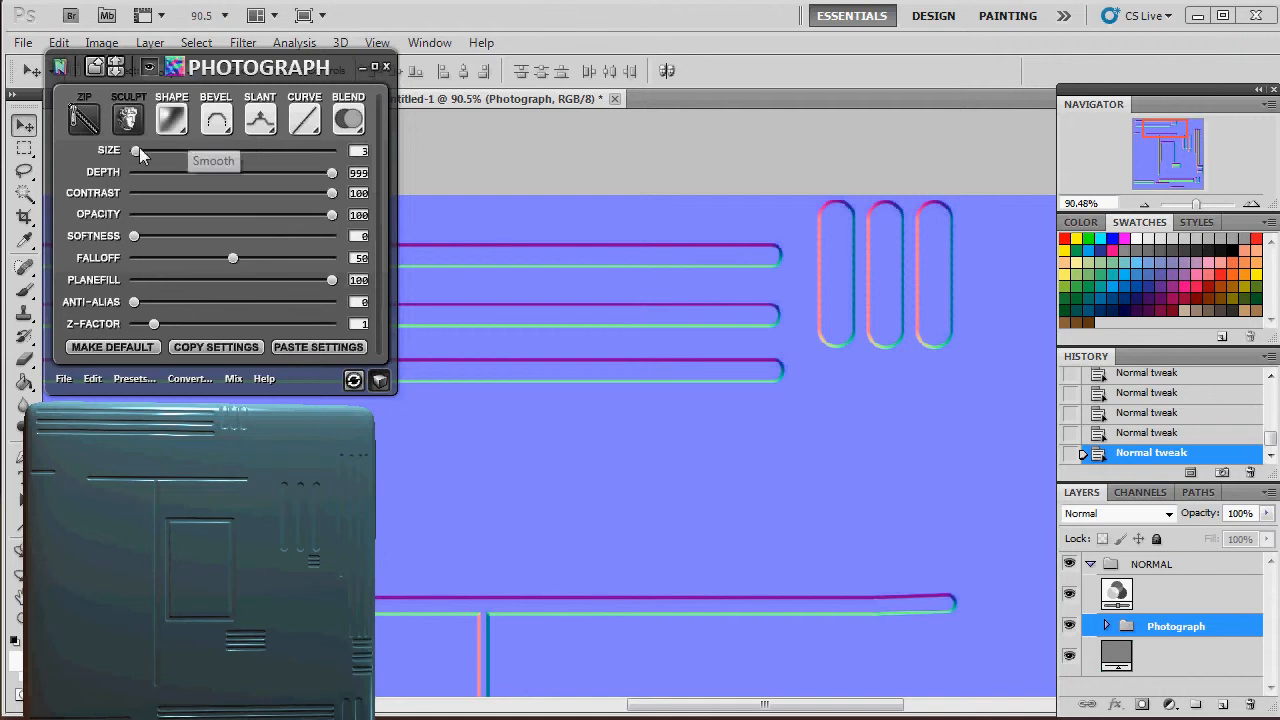
Switch the bevel to the type that runs inside the line shapes, set its size to 8, and minimize the nDo2 window.
click(228, 121)
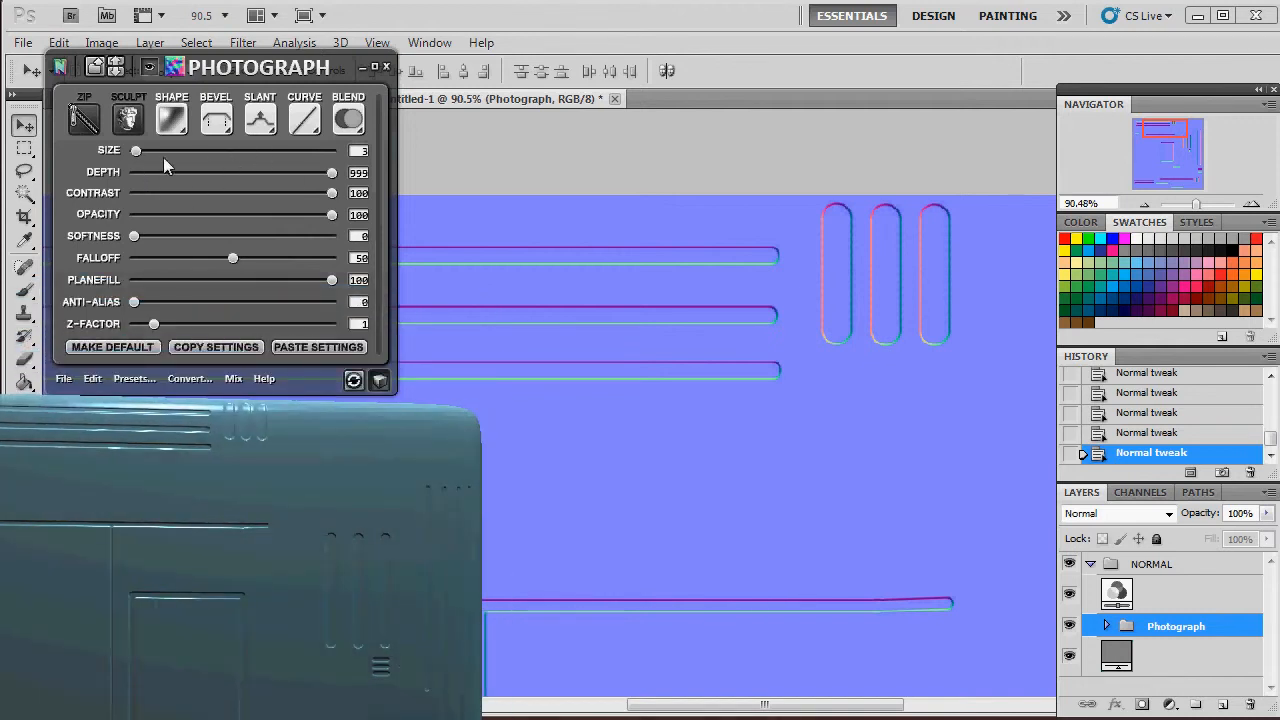
click(360, 151)
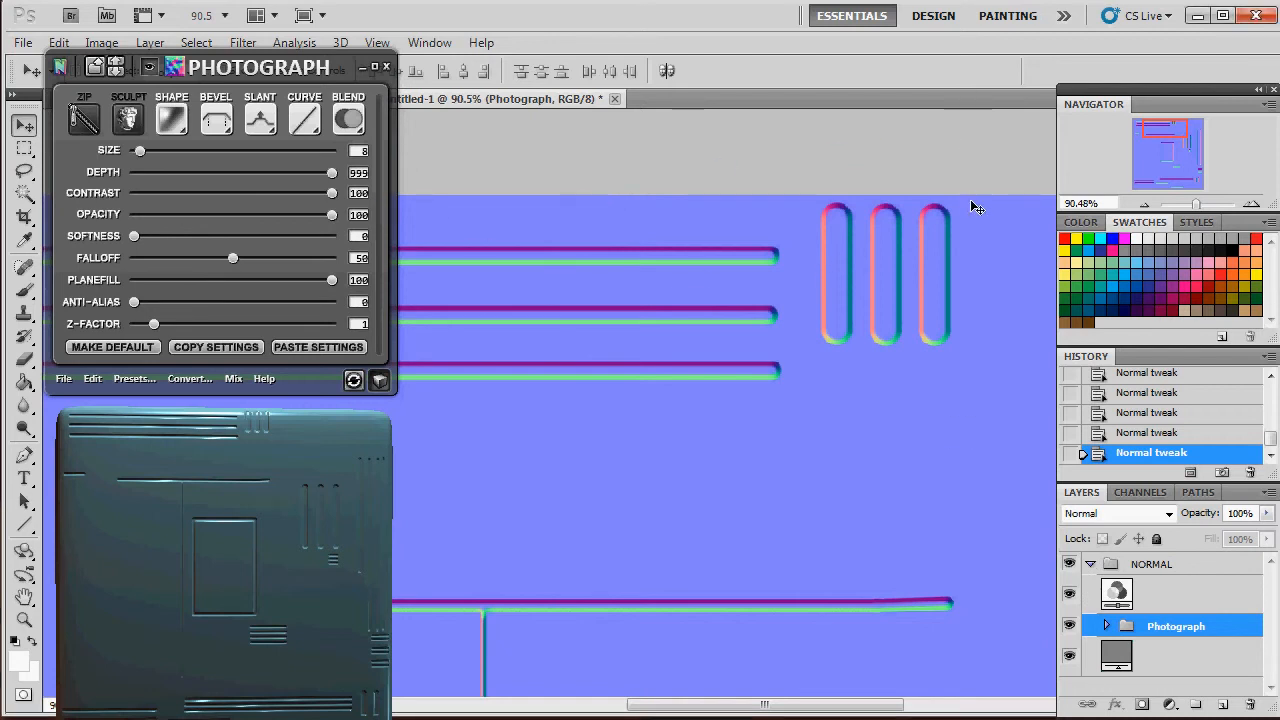
click(362, 67)
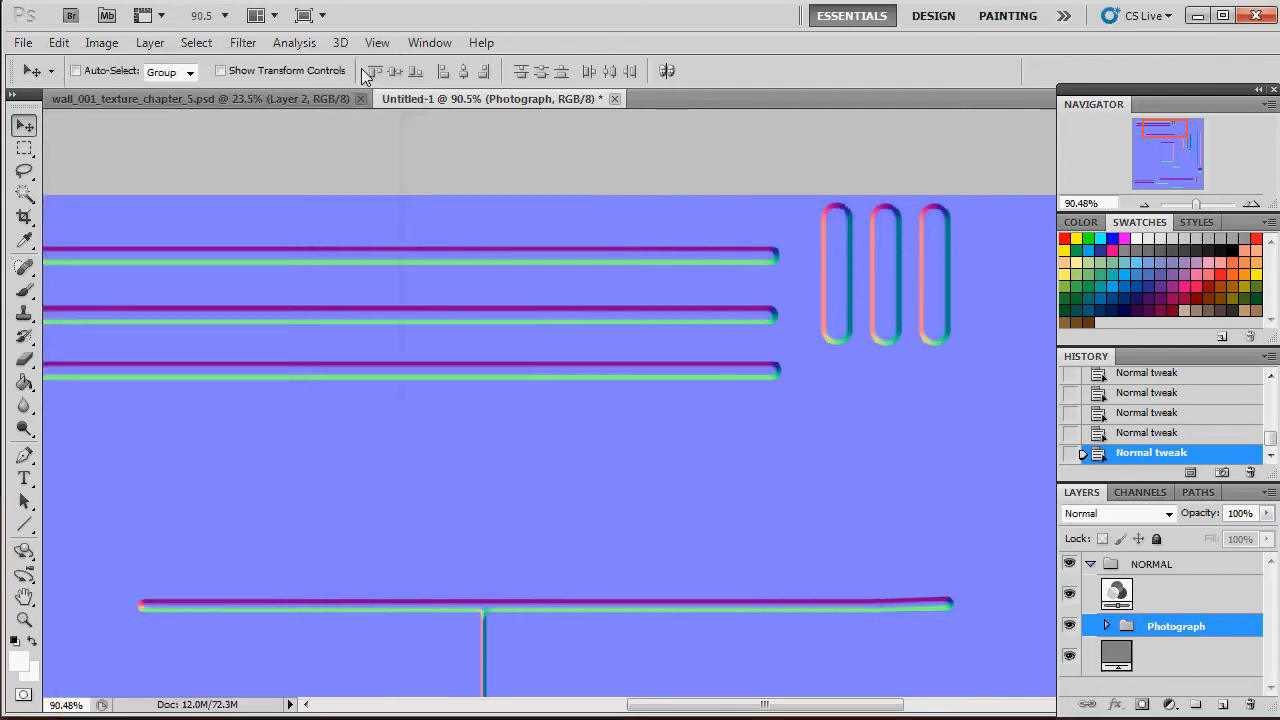
Check the wall texture document, and look through the layers and effects inside the Photograph group of Untitled-1.
click(1107, 627)
click(1107, 627)
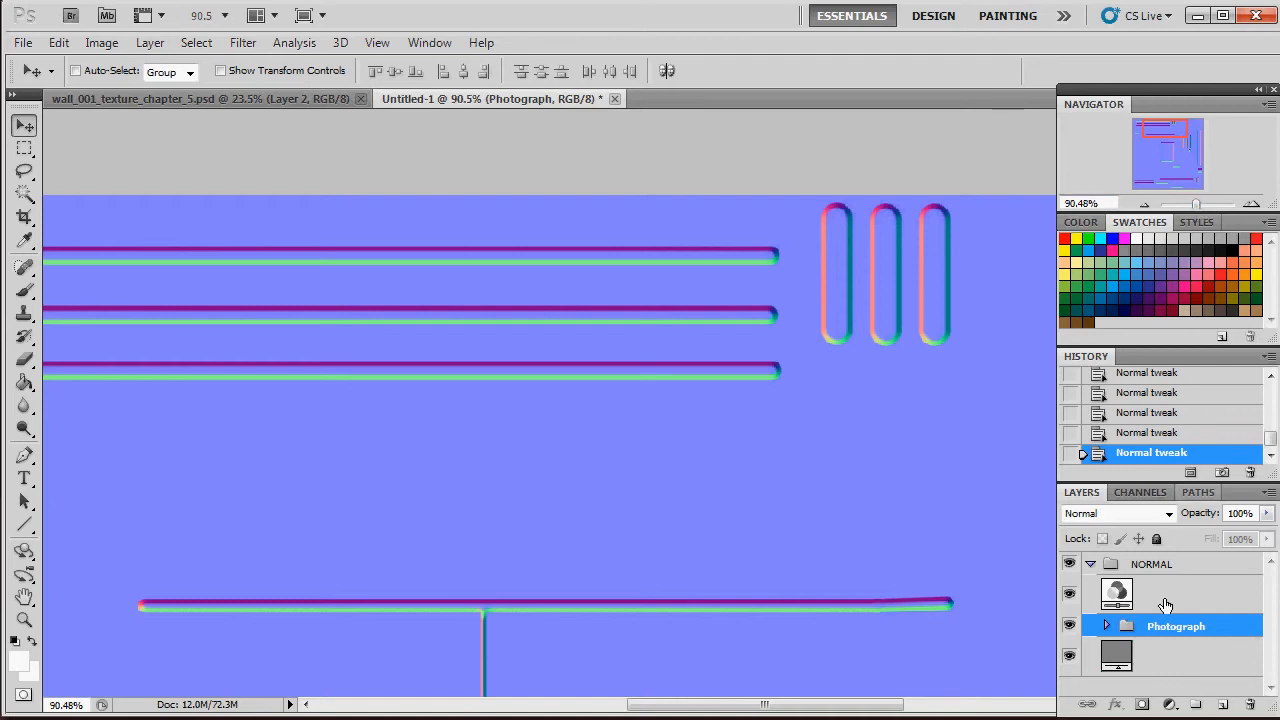
click(296, 99)
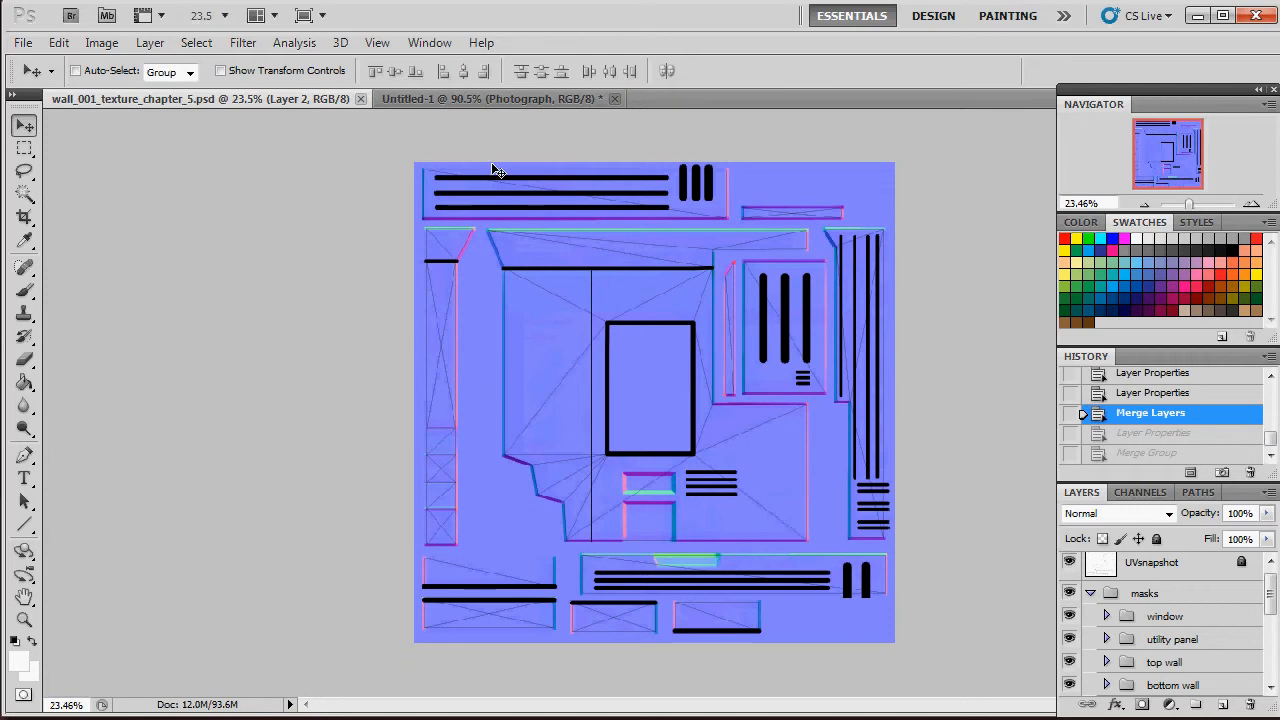
click(550, 103)
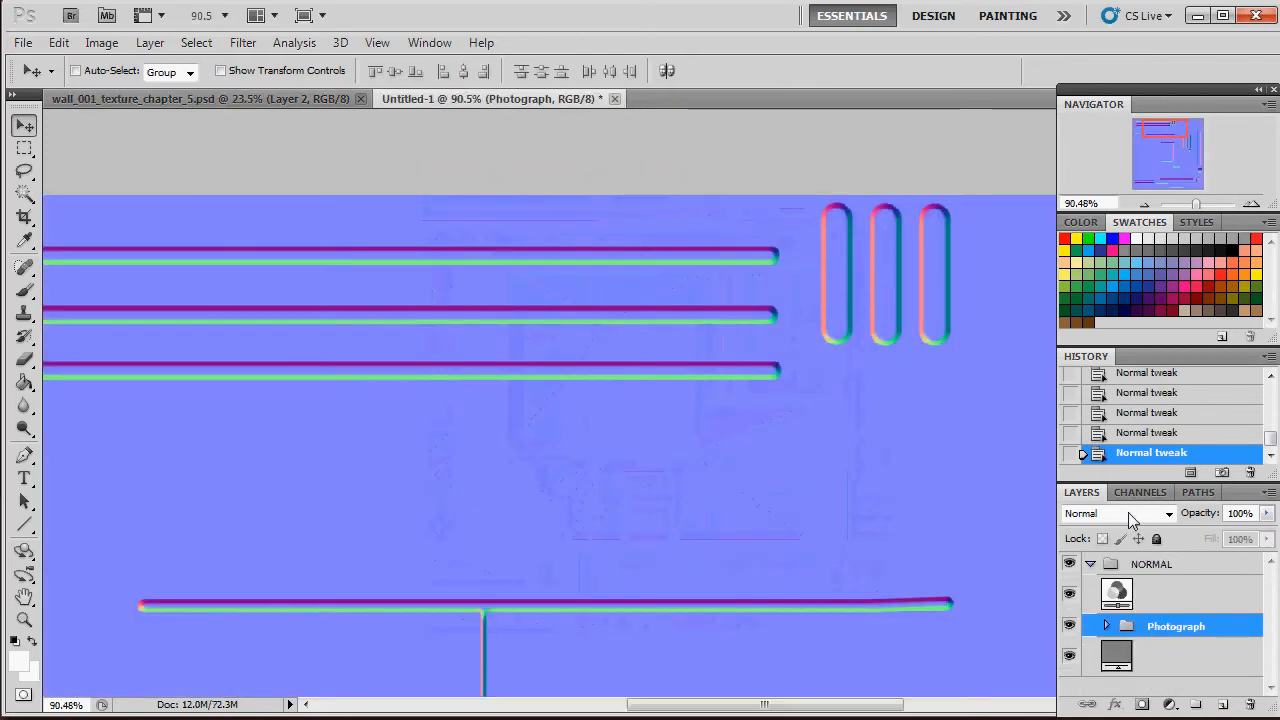
click(1106, 626)
scroll(1186, 638, down, 5)
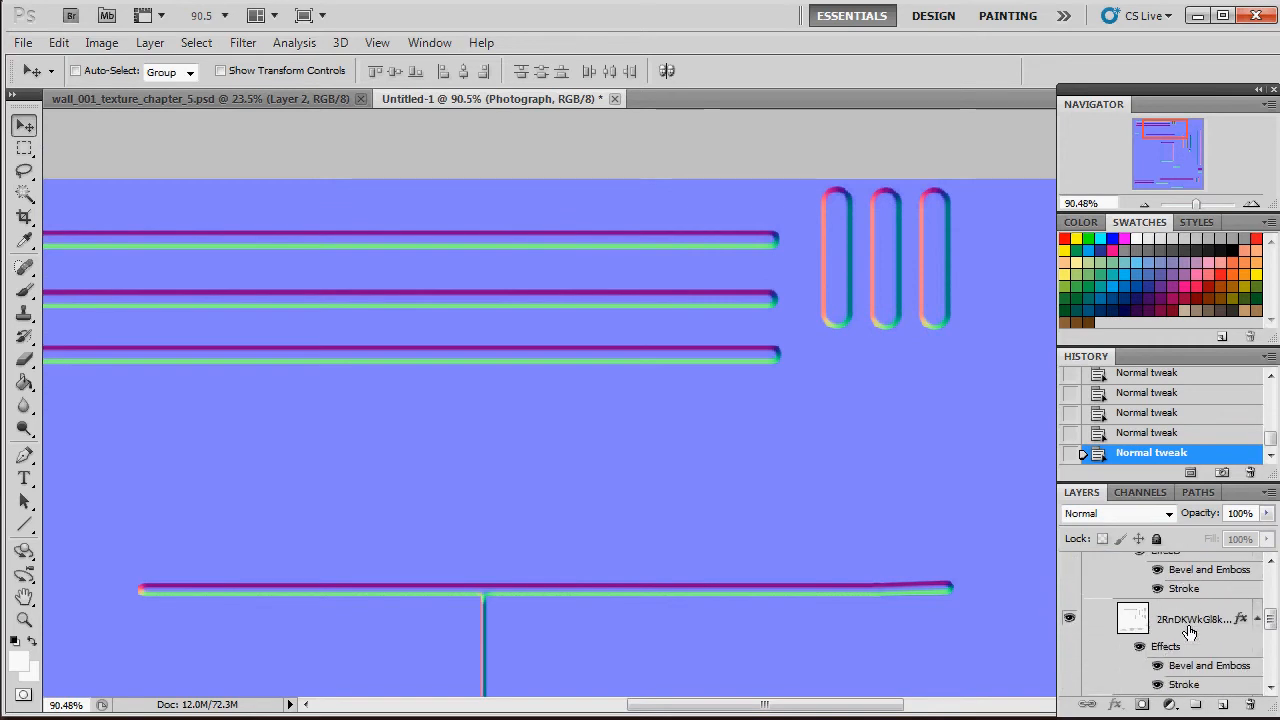
scroll(1190, 630, down, 4)
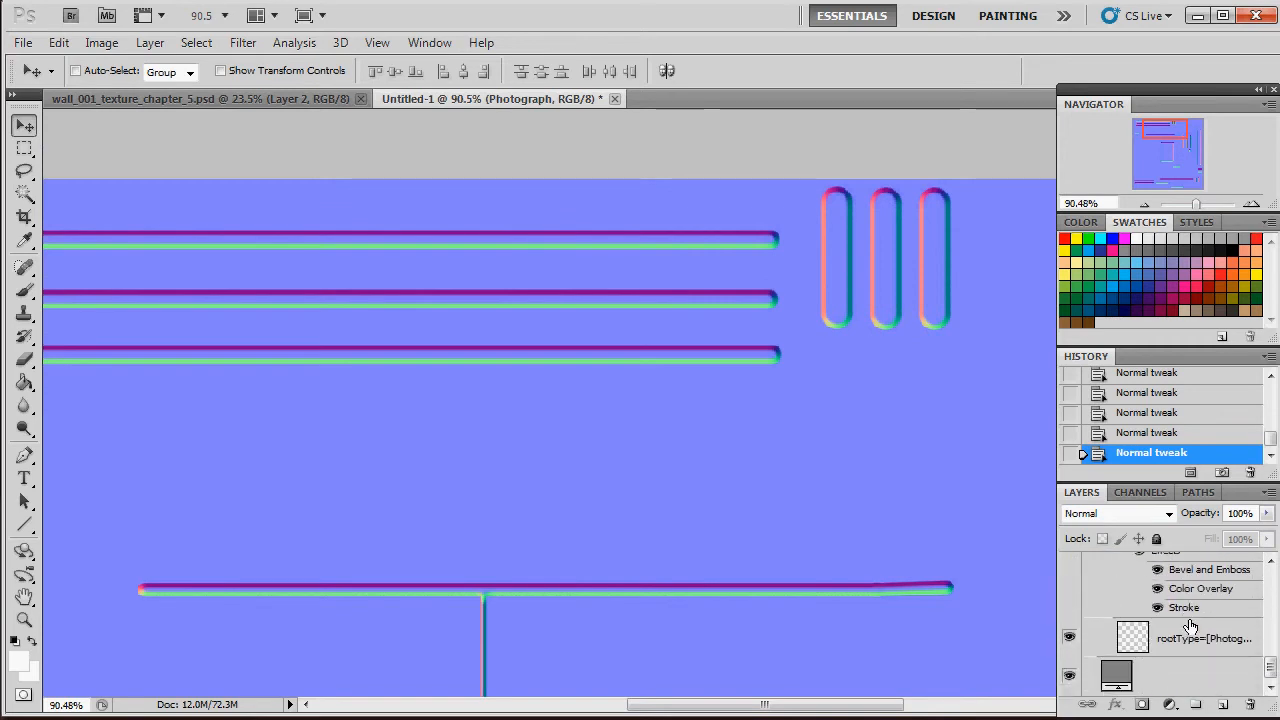
Merge the Photograph group into one layer, and merge the whole NORMAL group into a single layer.
scroll(1190, 628, up, 9)
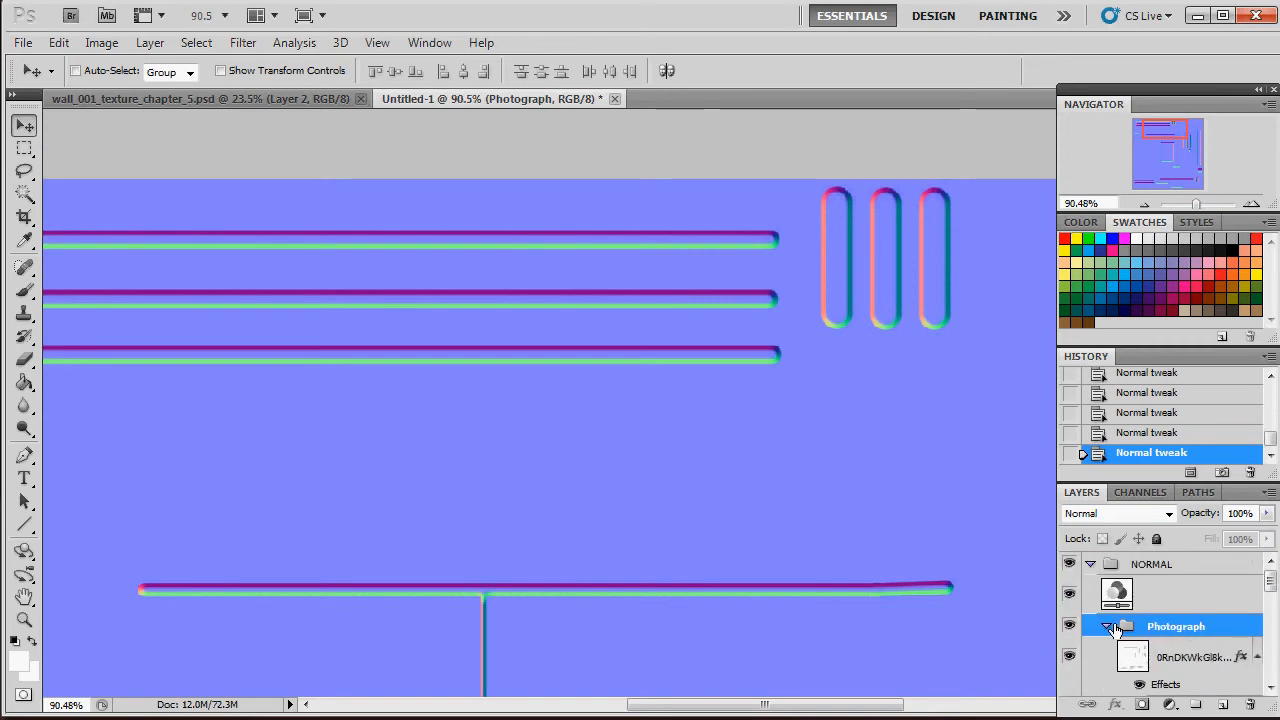
click(1107, 627)
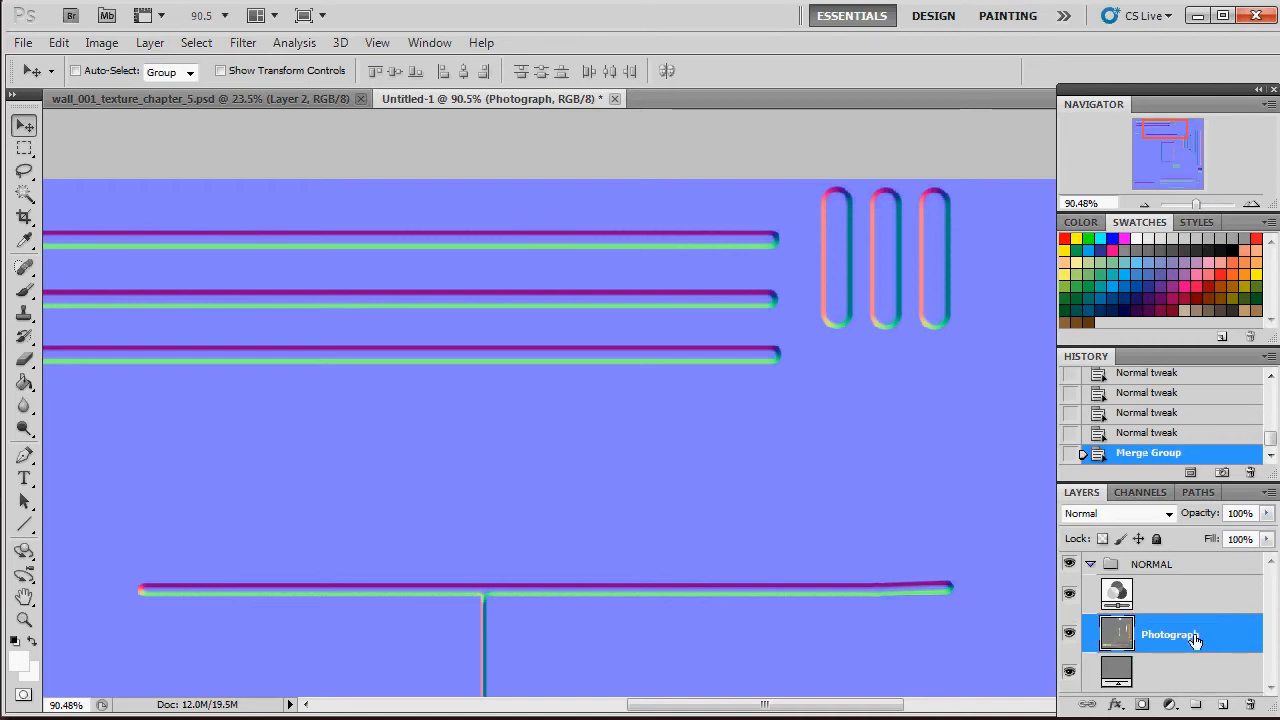
click(1170, 575)
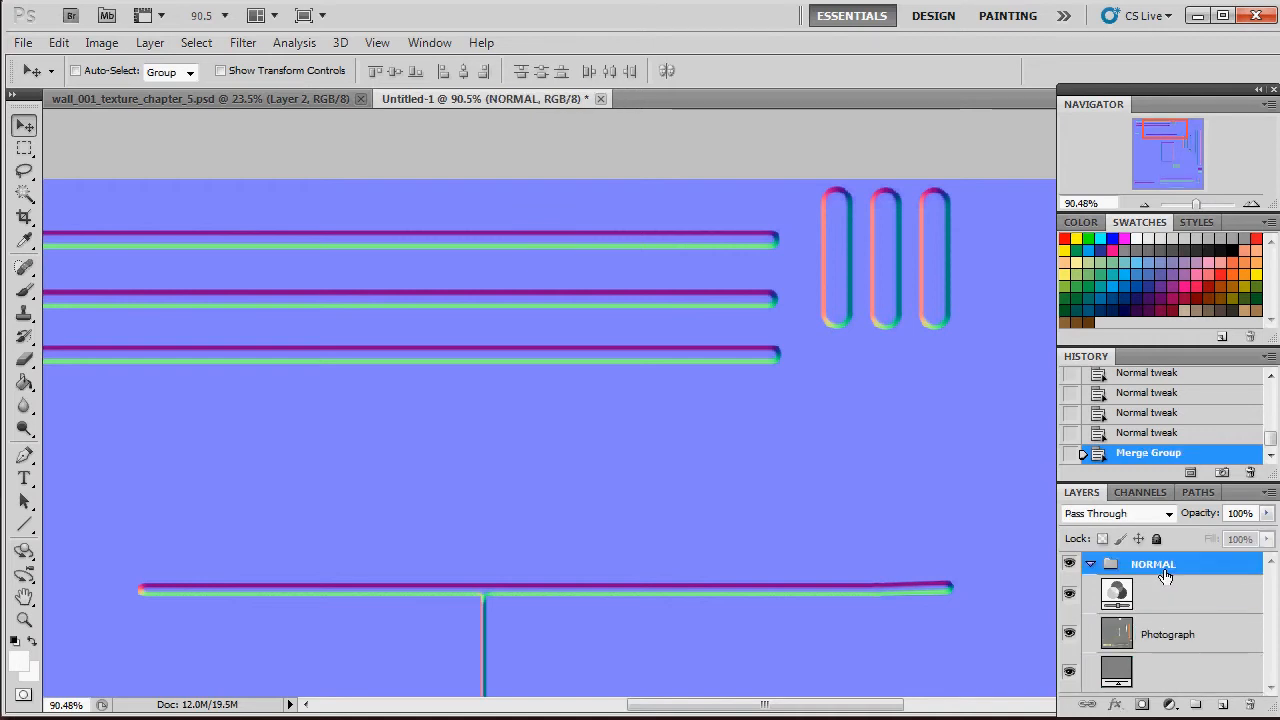
click(1093, 565)
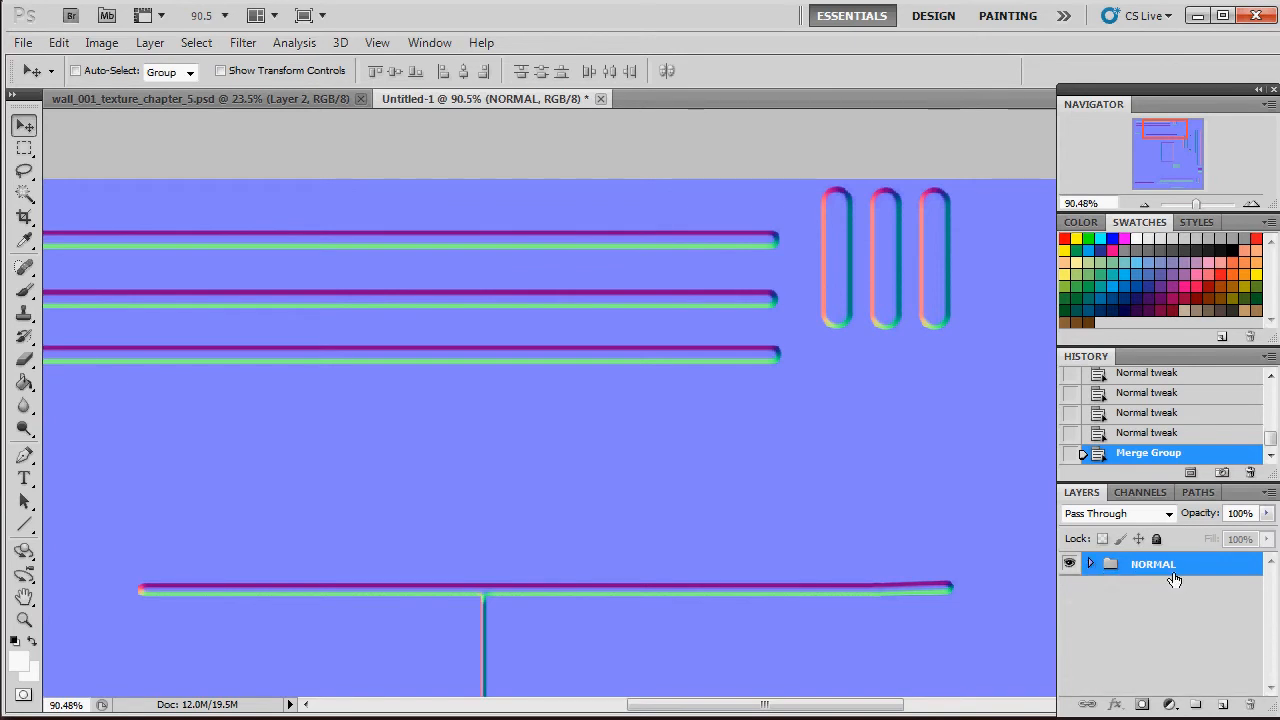
key(ctrl+e)
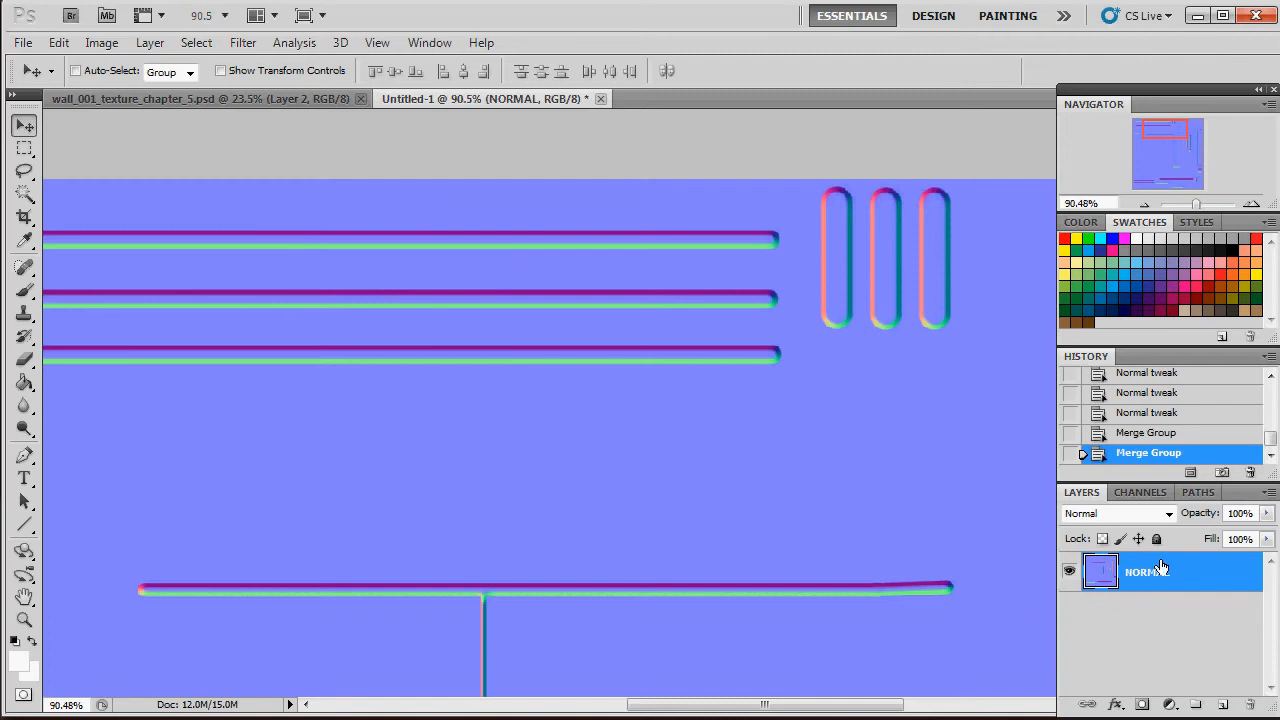
Select the entire canvas of Untitled-1 and cut the merged normal map from the NORMAL layer.
click(1191, 204)
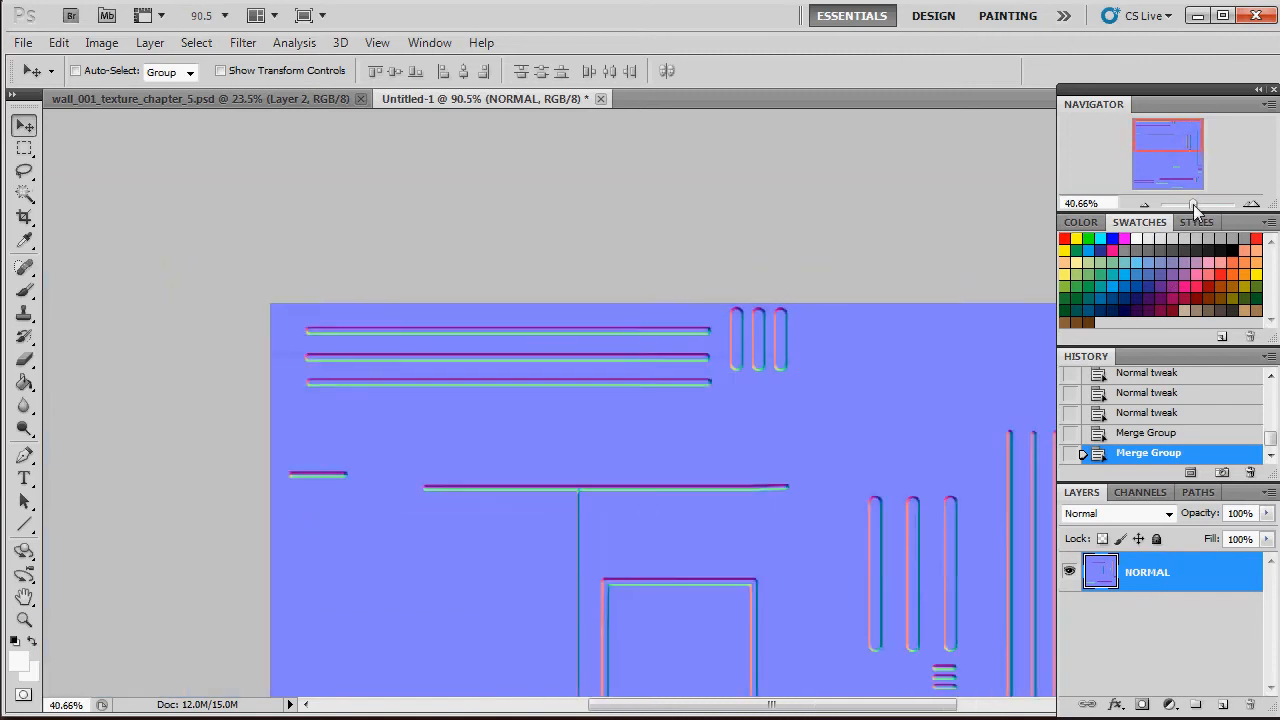
click(196, 42)
click(208, 59)
click(204, 47)
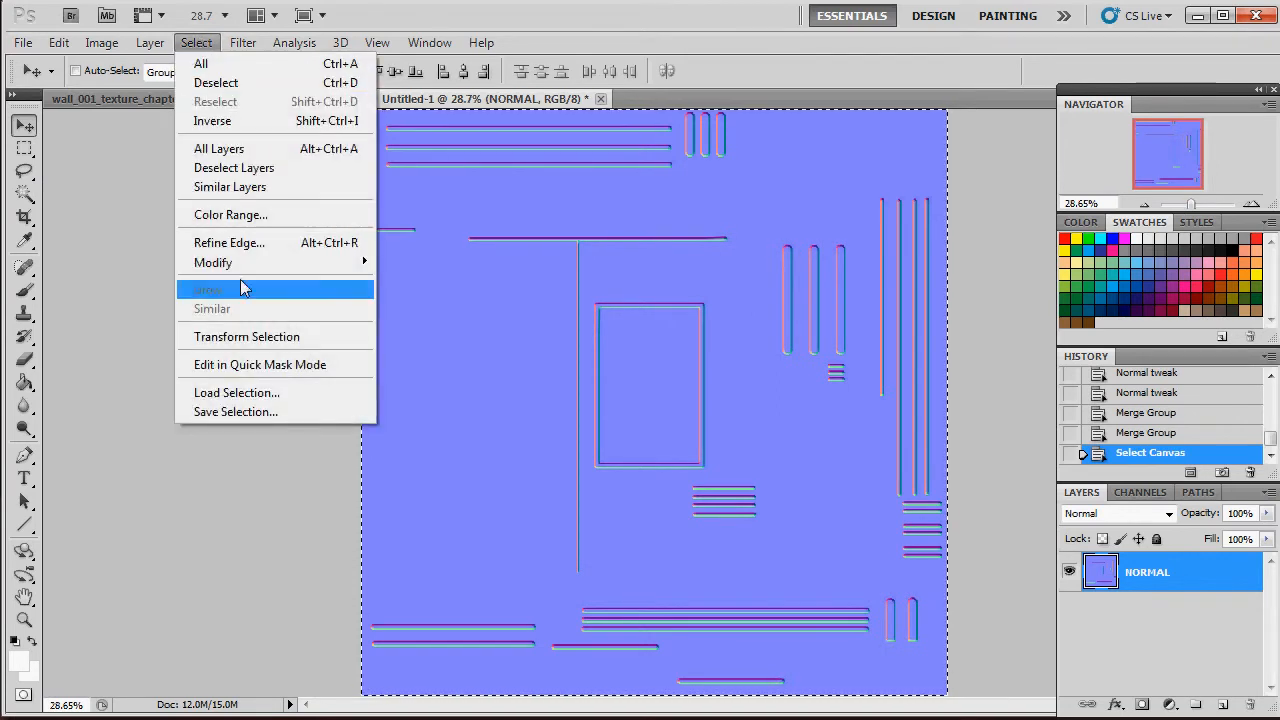
click(108, 126)
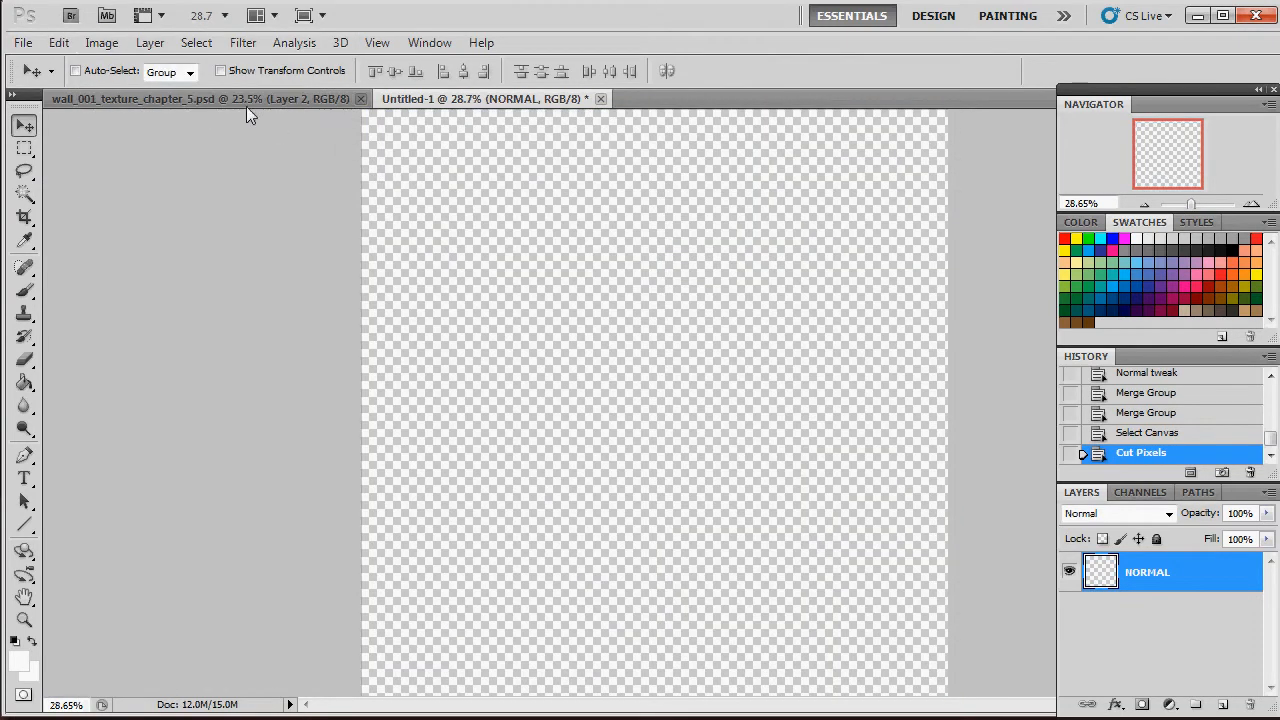
In the wall texture document, collapse and hide the masks group, and add a layer named "base IN" to the normal group above base normal.
click(240, 98)
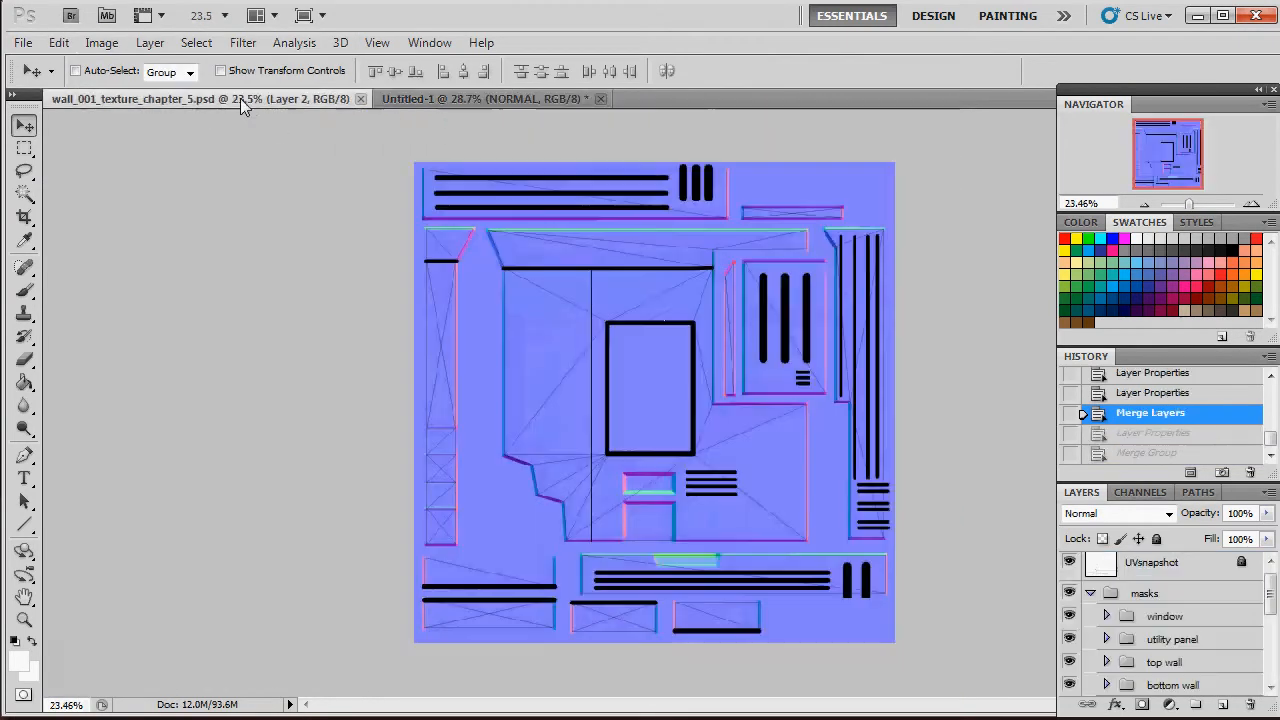
click(1091, 594)
click(1069, 593)
click(1091, 616)
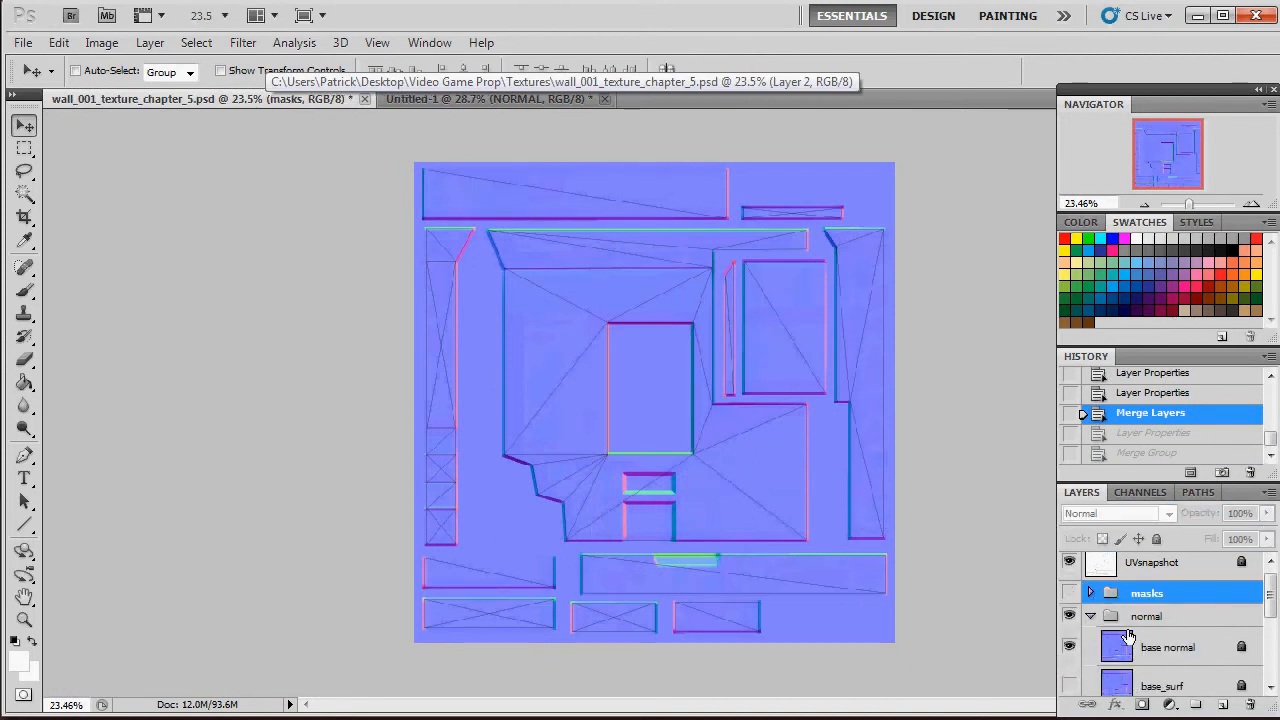
drag(1271, 594, 1271, 596)
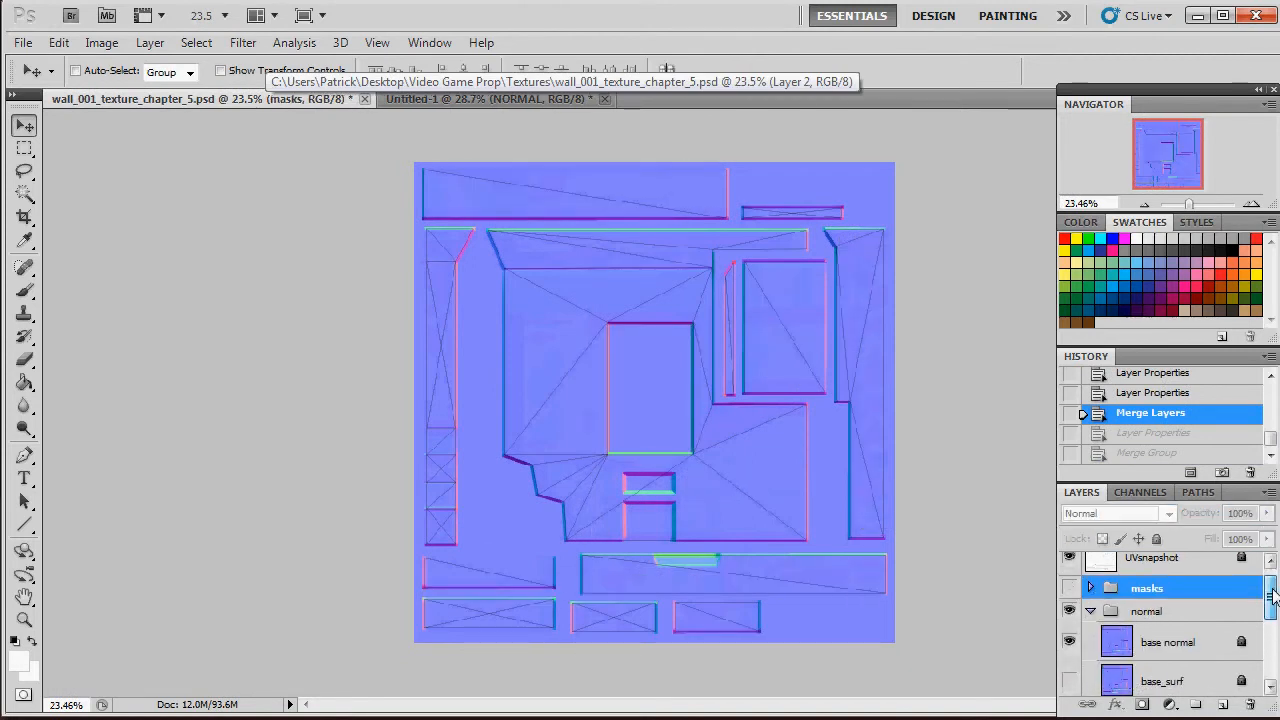
click(1157, 618)
click(1223, 704)
double_click(1159, 646)
text(Baase N)
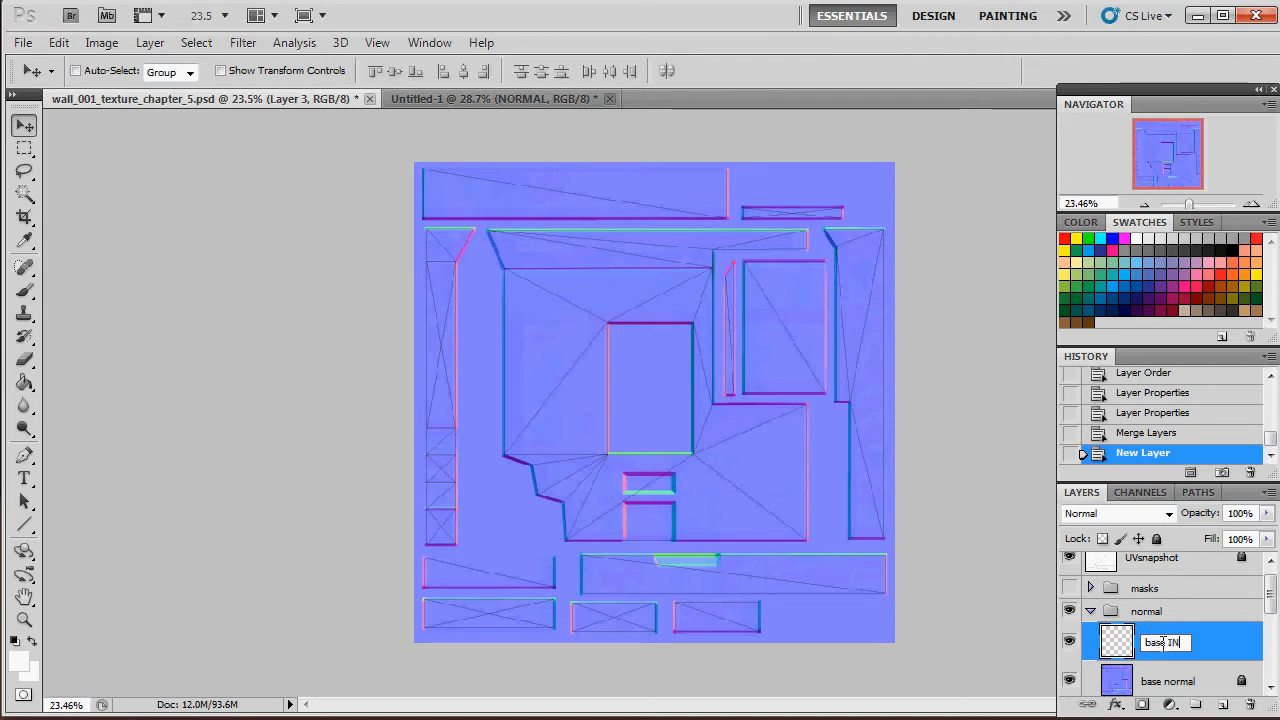
key(Return)
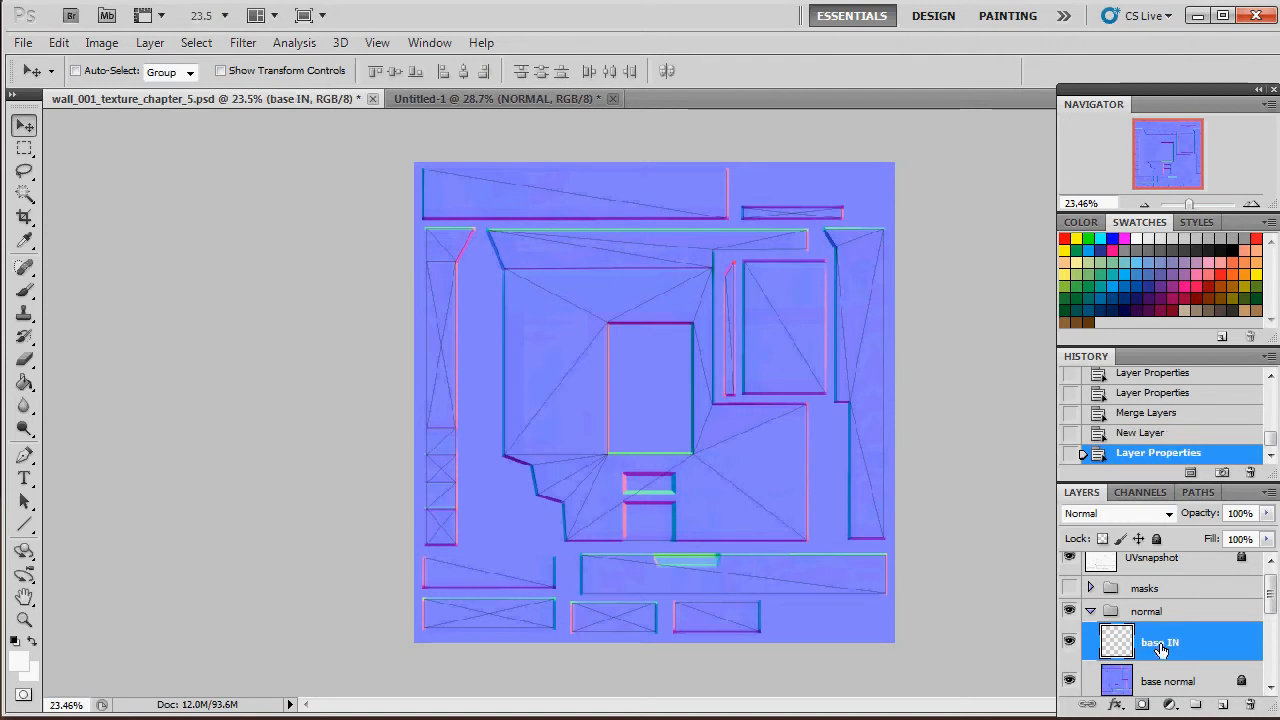
Paste the cut normal map onto the base IN layer and toggle its visibility to compare it with the base normal.
key(ctrl+v)
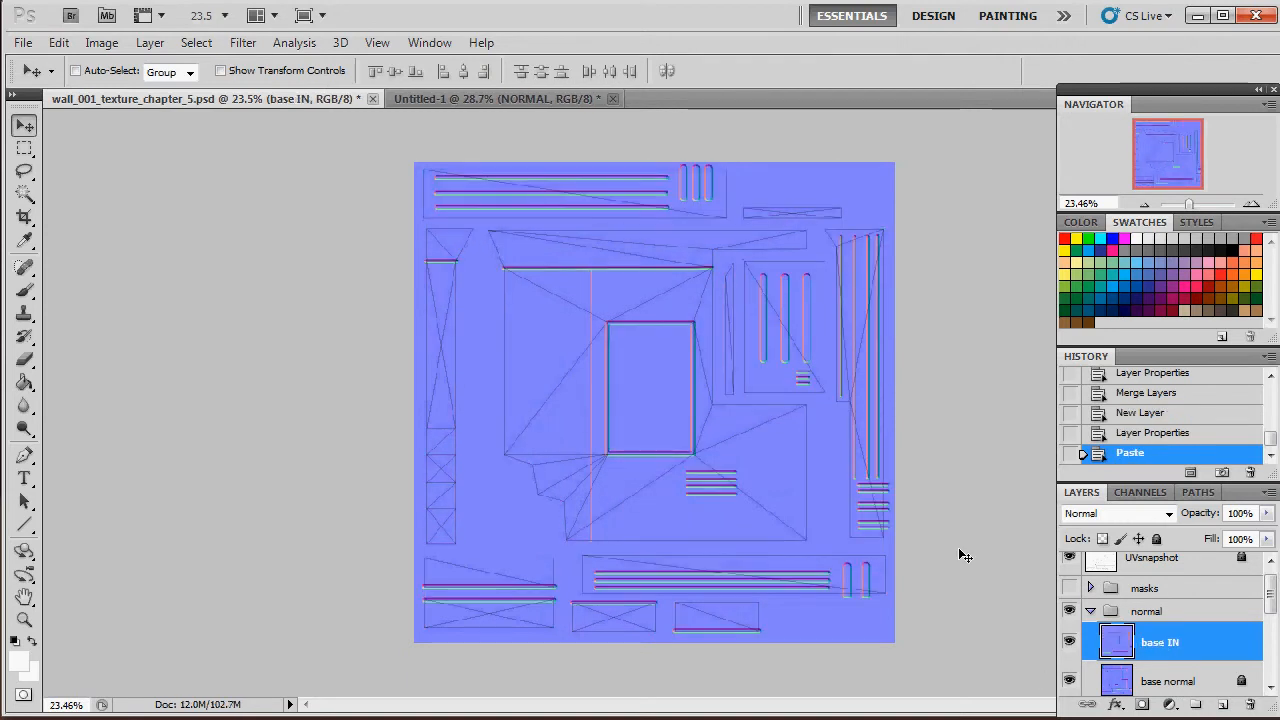
drag(1188, 203, 1196, 210)
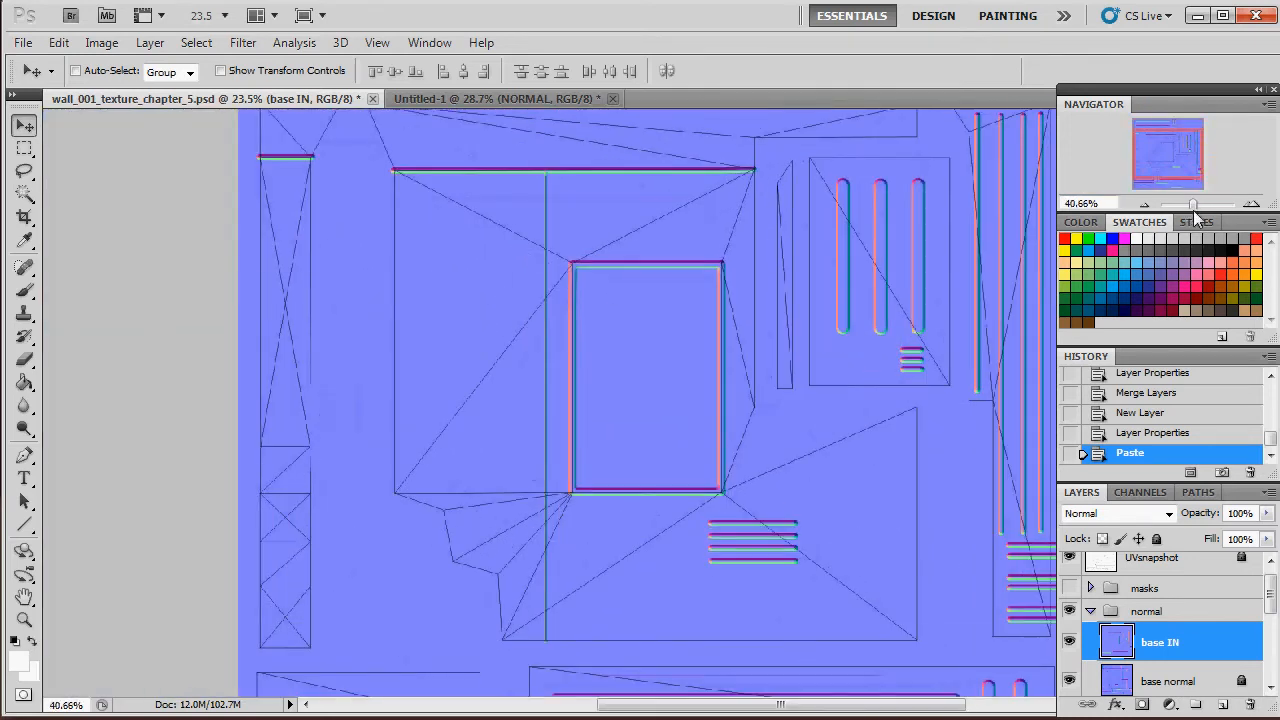
click(1069, 642)
click(1069, 642)
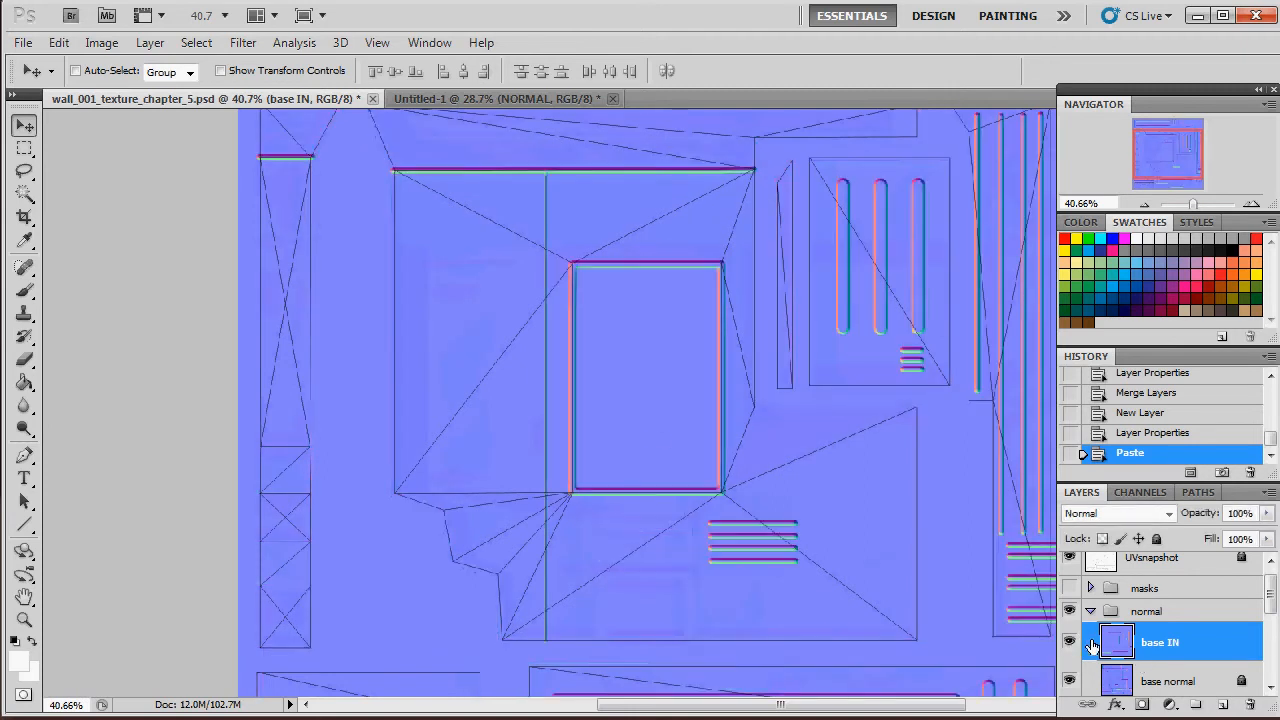
click(1090, 589)
click(1090, 589)
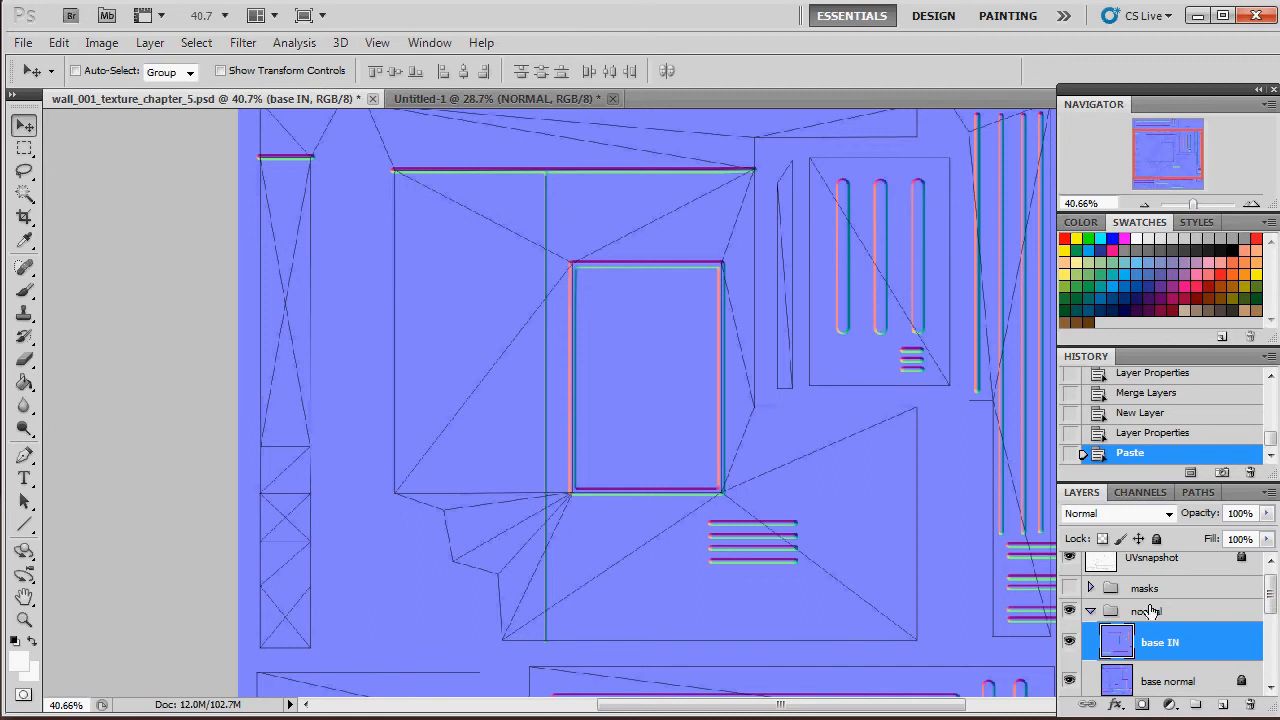
click(1090, 589)
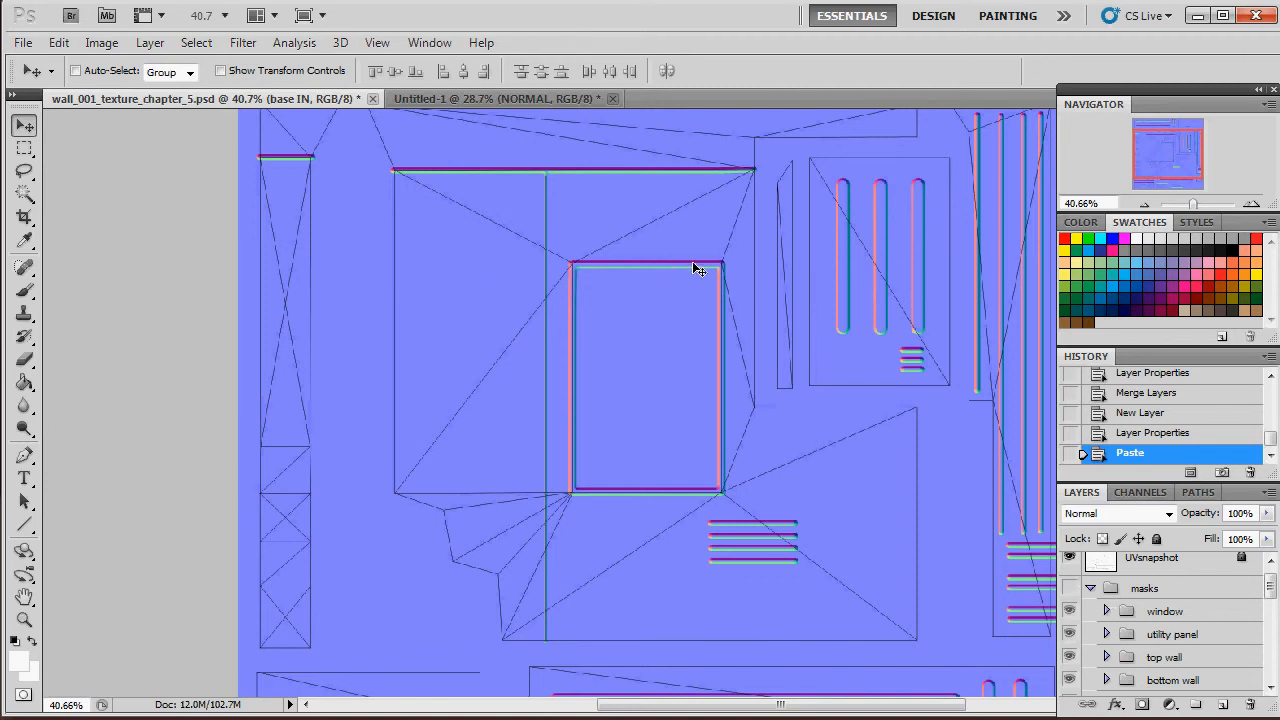
Undo the paste in the wall texture document, restore the cut normal map in Untitled-1, and deselect it.
click(1160, 435)
click(1158, 414)
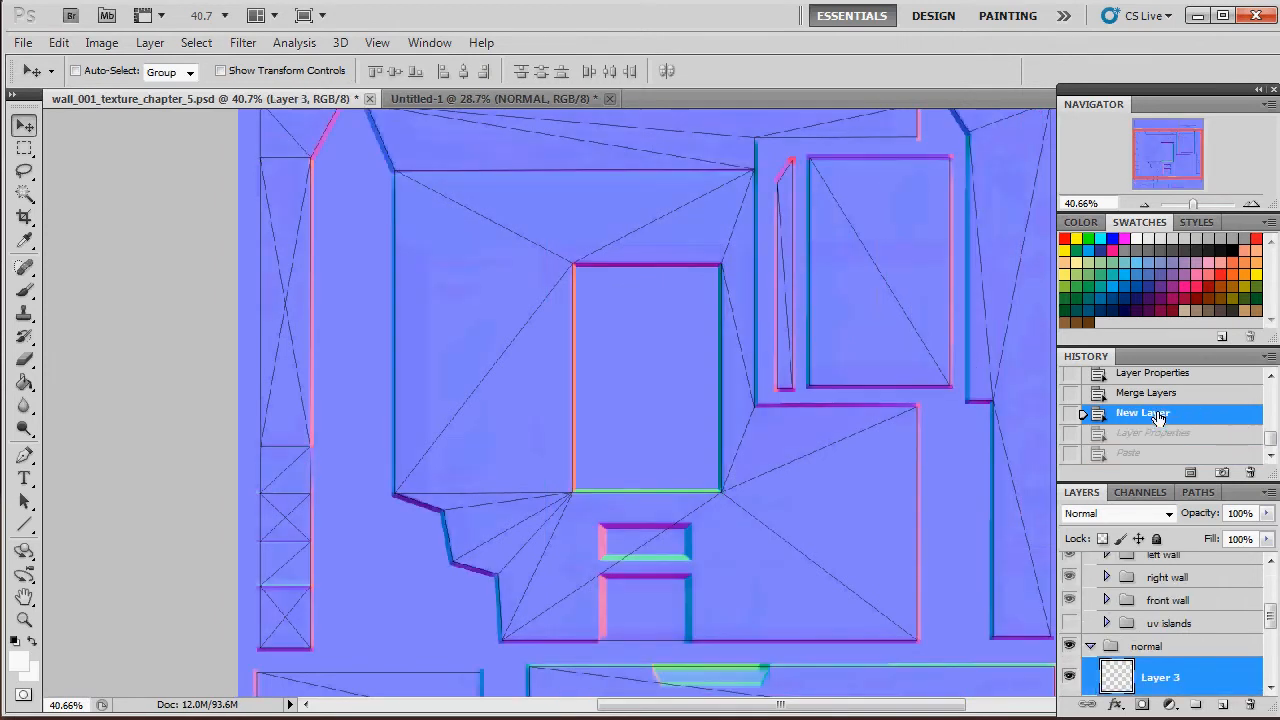
click(1150, 436)
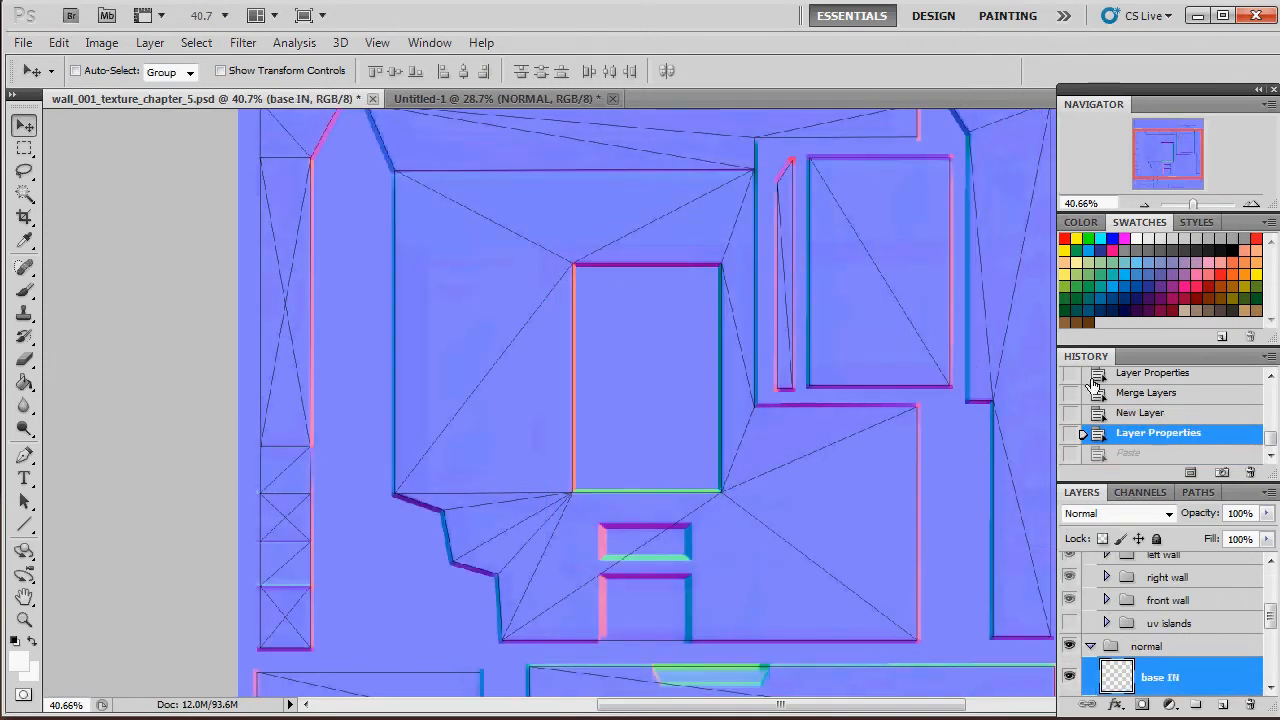
click(444, 99)
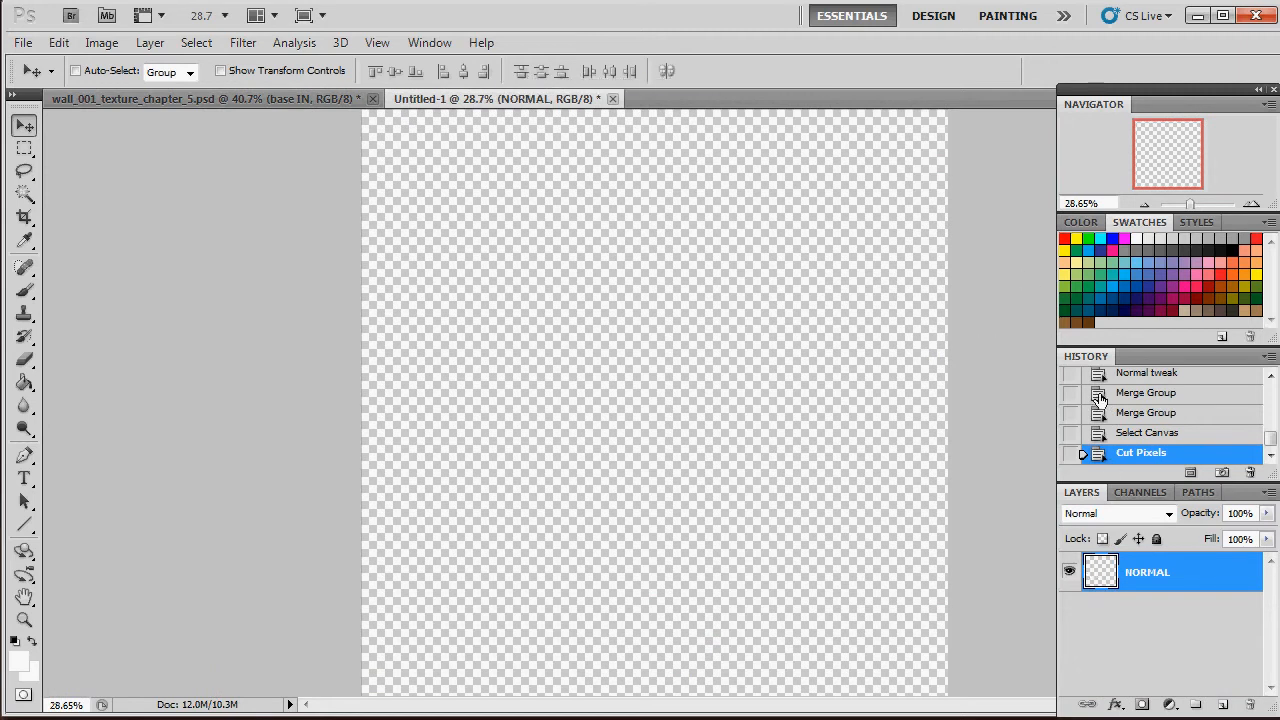
click(1145, 433)
key(ctrl+d)
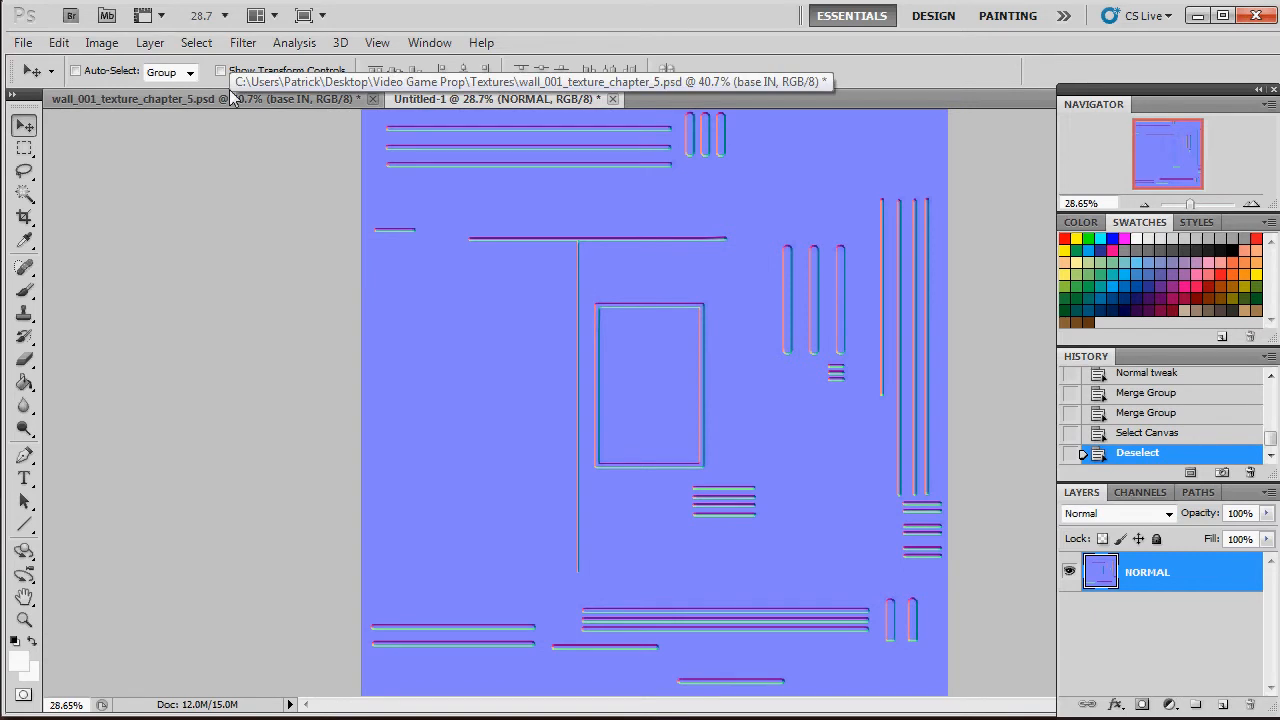
Show the masks group in the wall texture document and merge it into a single layer.
click(288, 101)
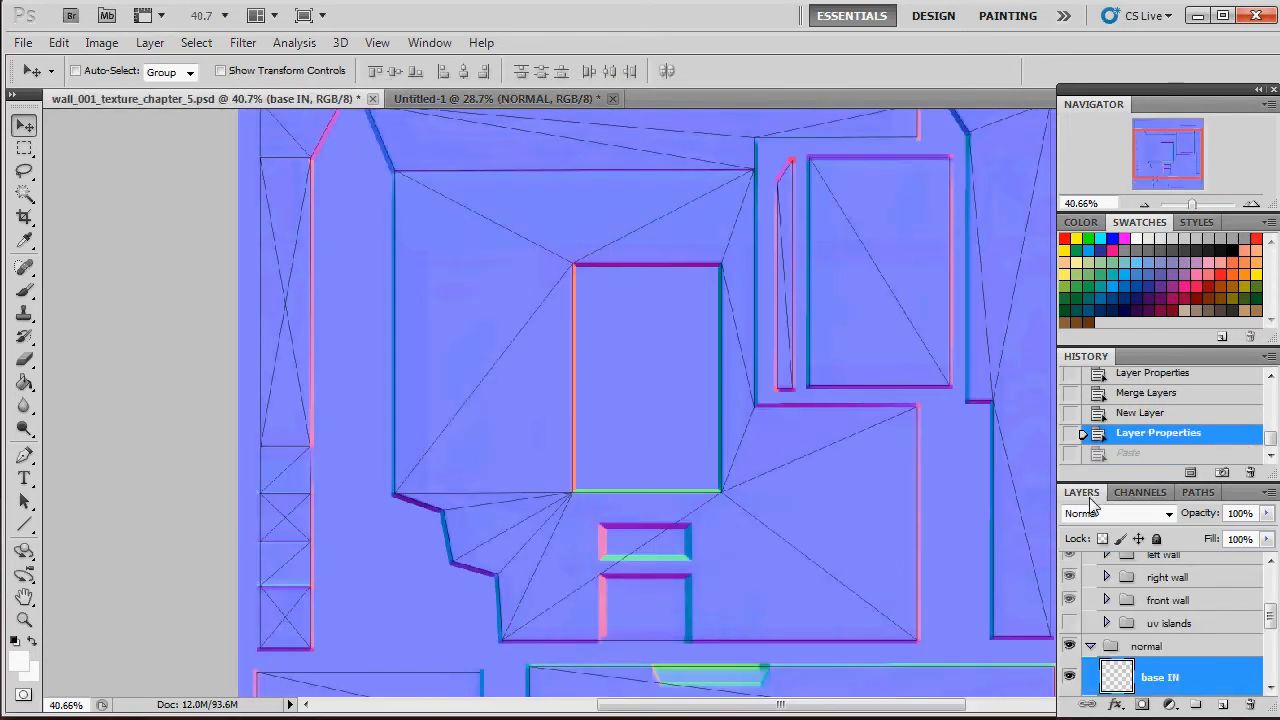
scroll(1170, 605, up, 3)
scroll(1170, 605, up, 1)
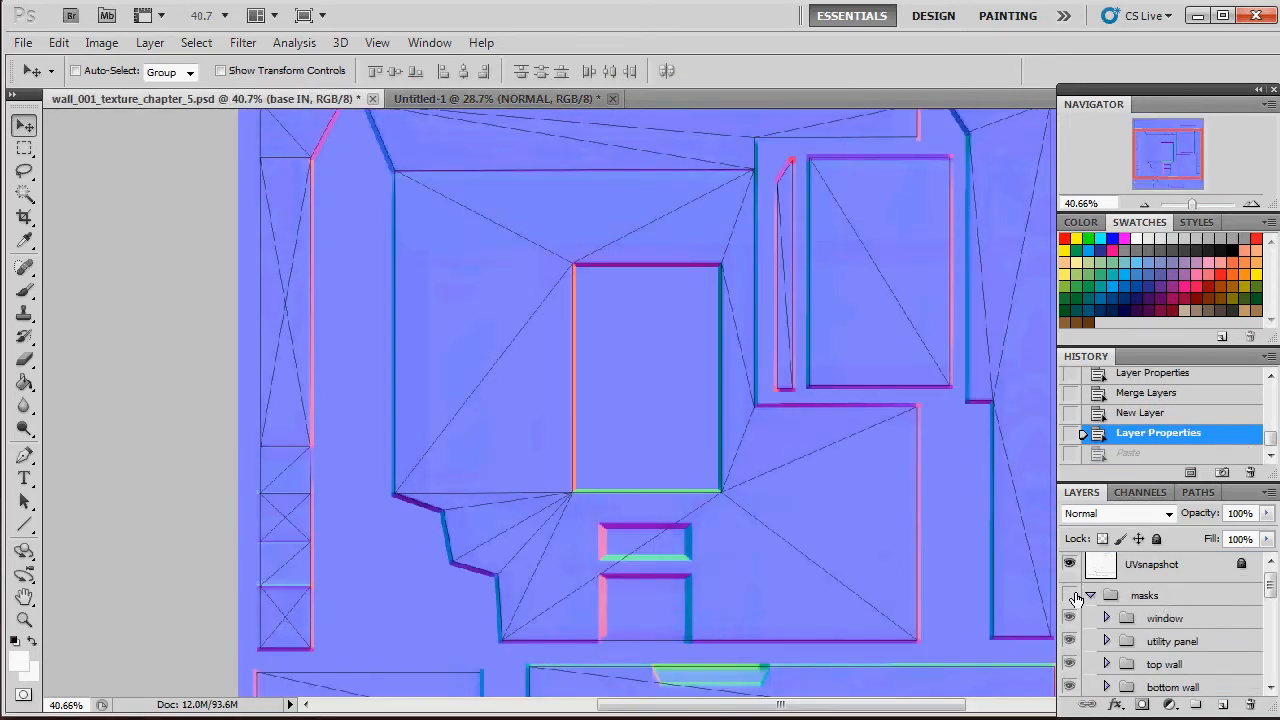
click(1069, 595)
click(1092, 596)
click(1131, 597)
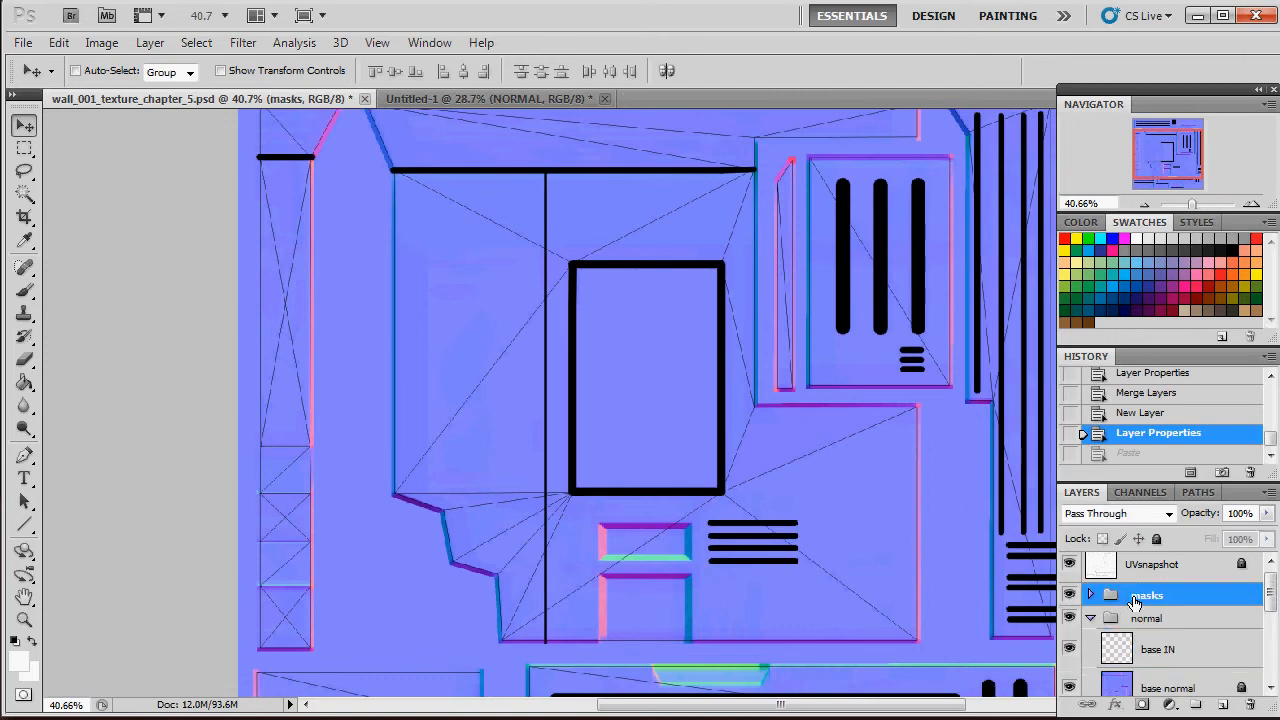
key(ctrl+e)
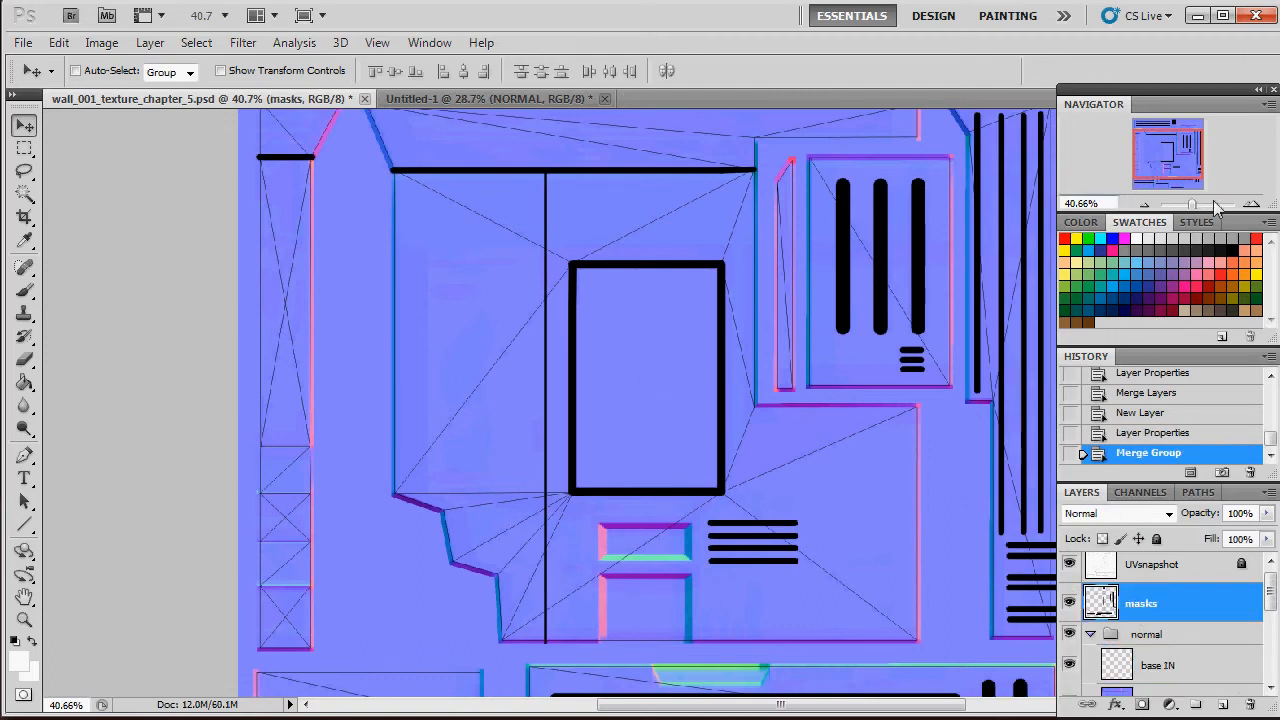
Duplicate the merged masks layer into the Untitled-1 document, keeping the name "masks".
drag(1193, 205, 1189, 203)
right_click(1140, 606)
click(1215, 200)
click(540, 310)
click(474, 342)
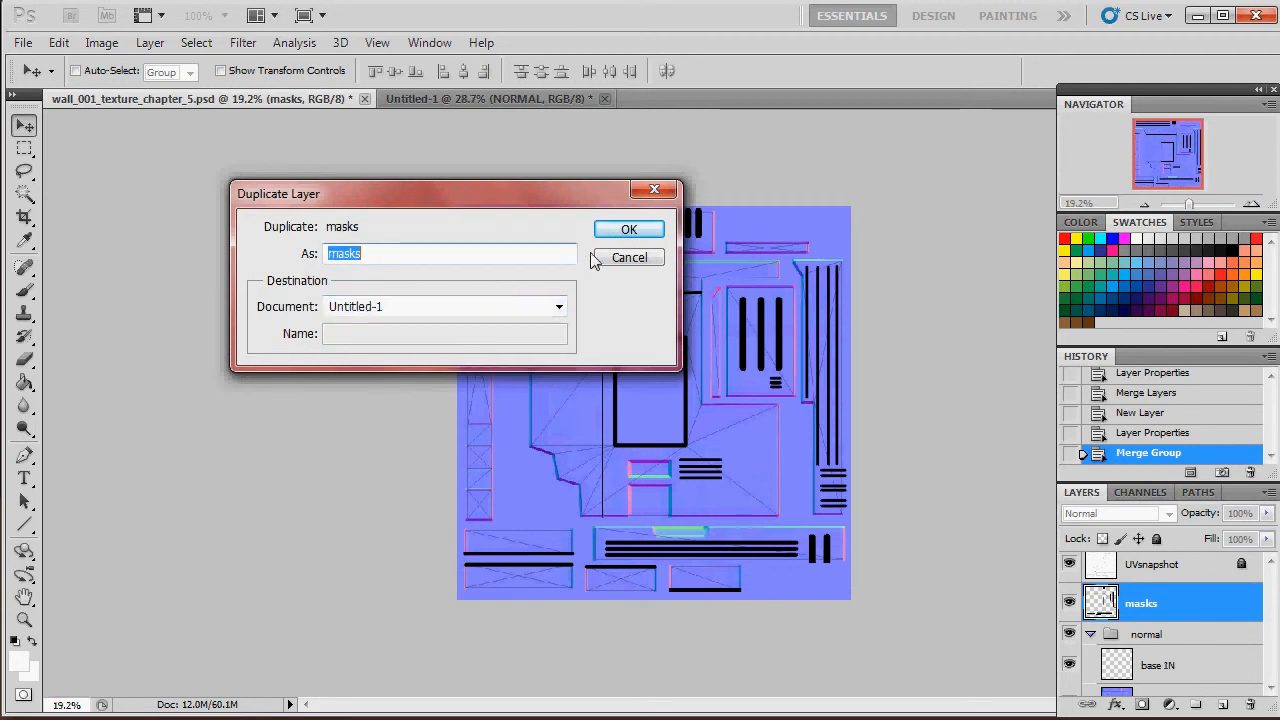
click(630, 231)
Revert the wall texture document to the New Layer history state, before the rename and masks merge, and show the masks group.
click(1155, 434)
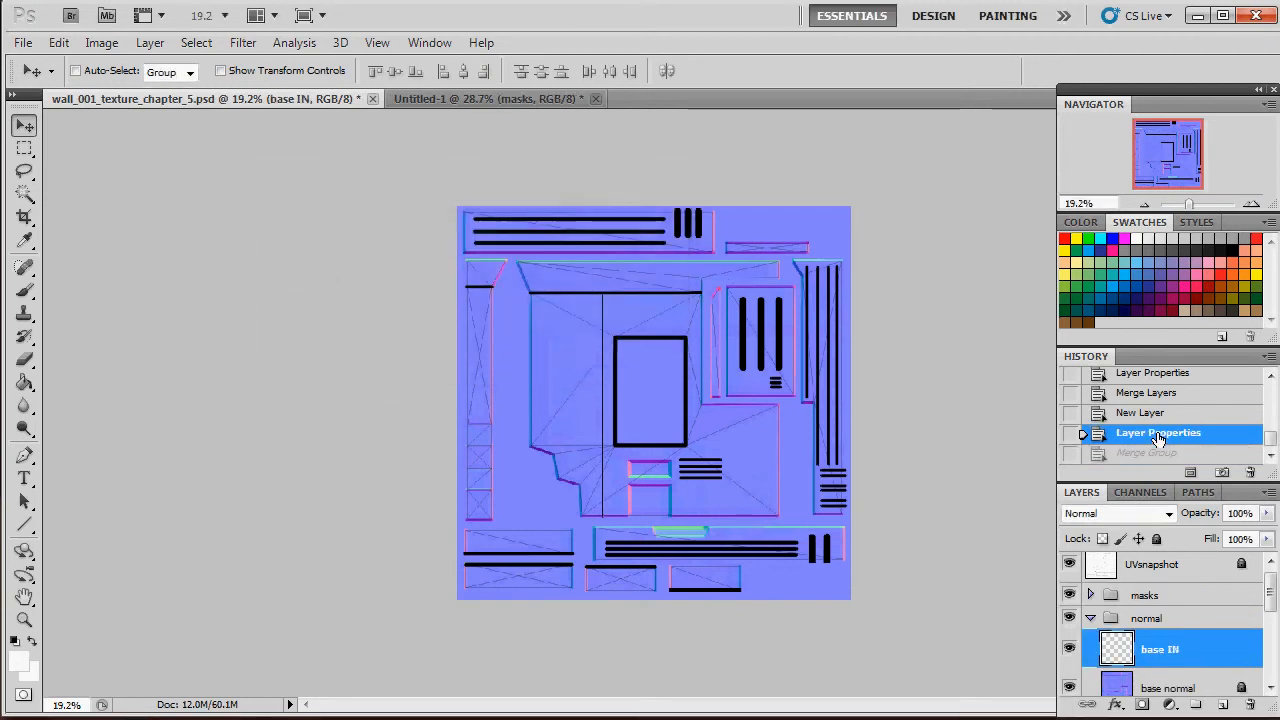
click(1155, 414)
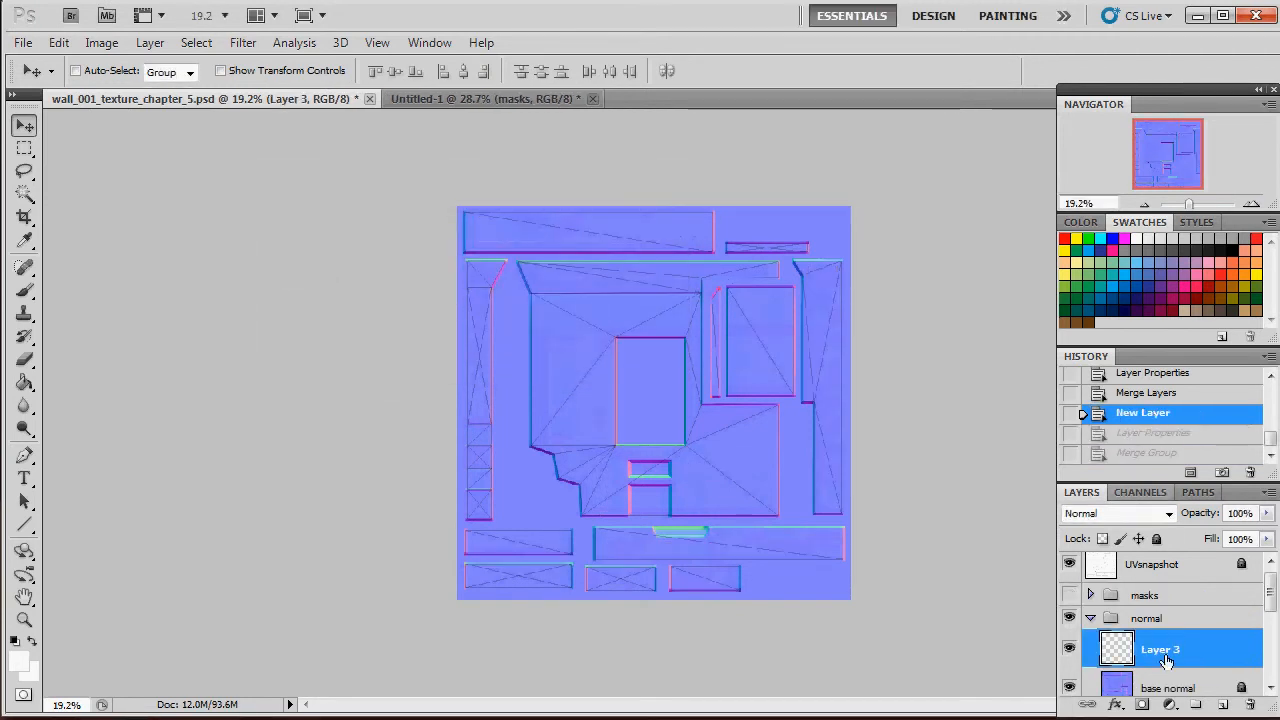
click(1091, 595)
click(1091, 595)
click(1068, 595)
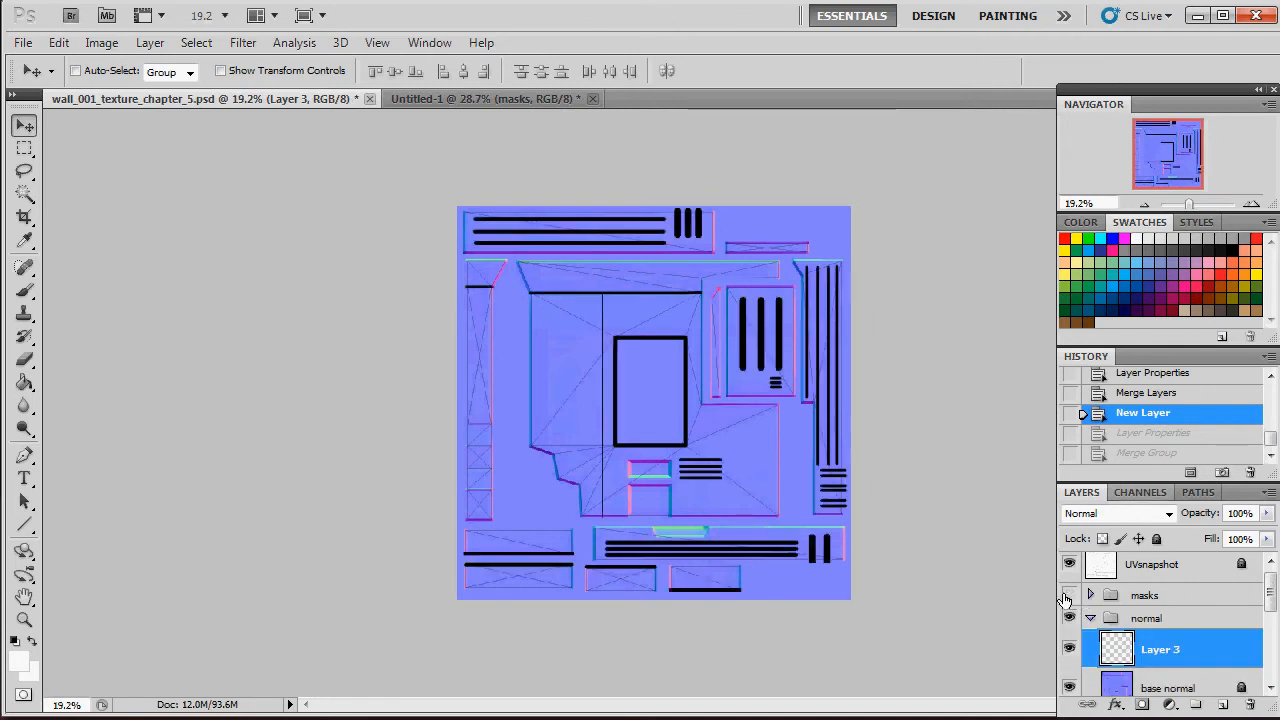
In Untitled-1, hide the masks layer, load its line shapes as a selection, and make the NORMAL layer active.
click(468, 99)
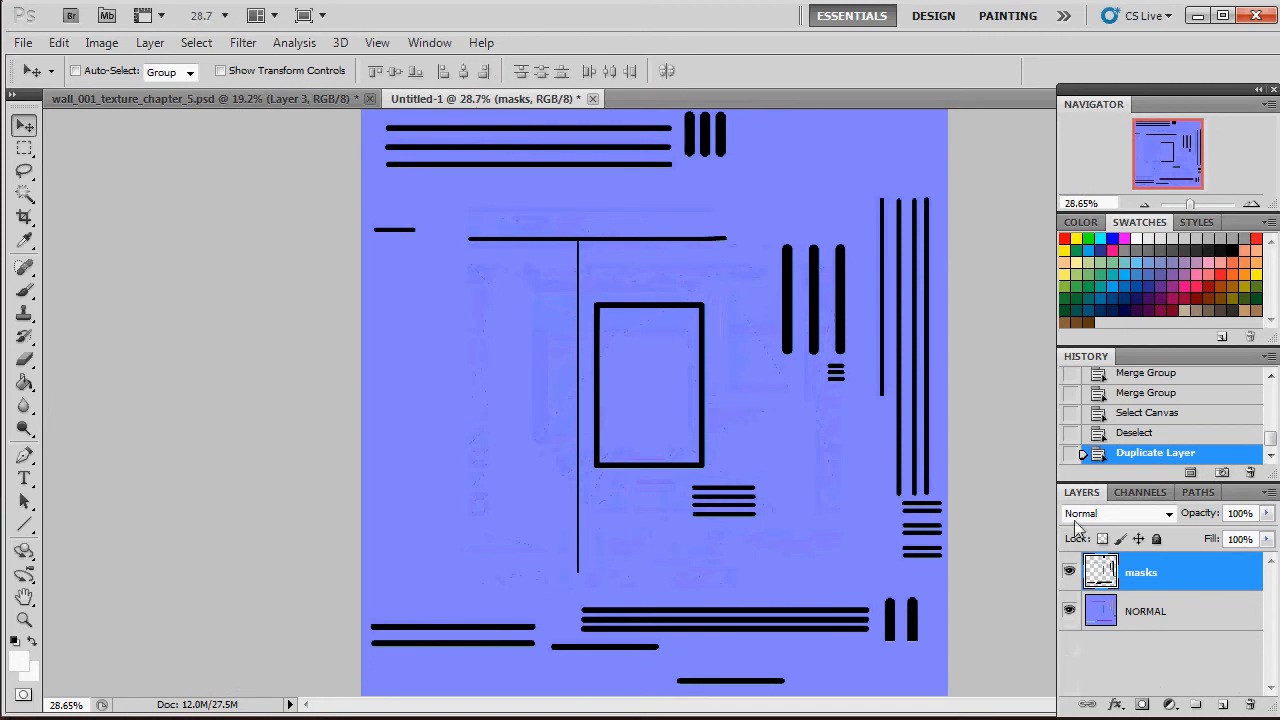
click(1069, 572)
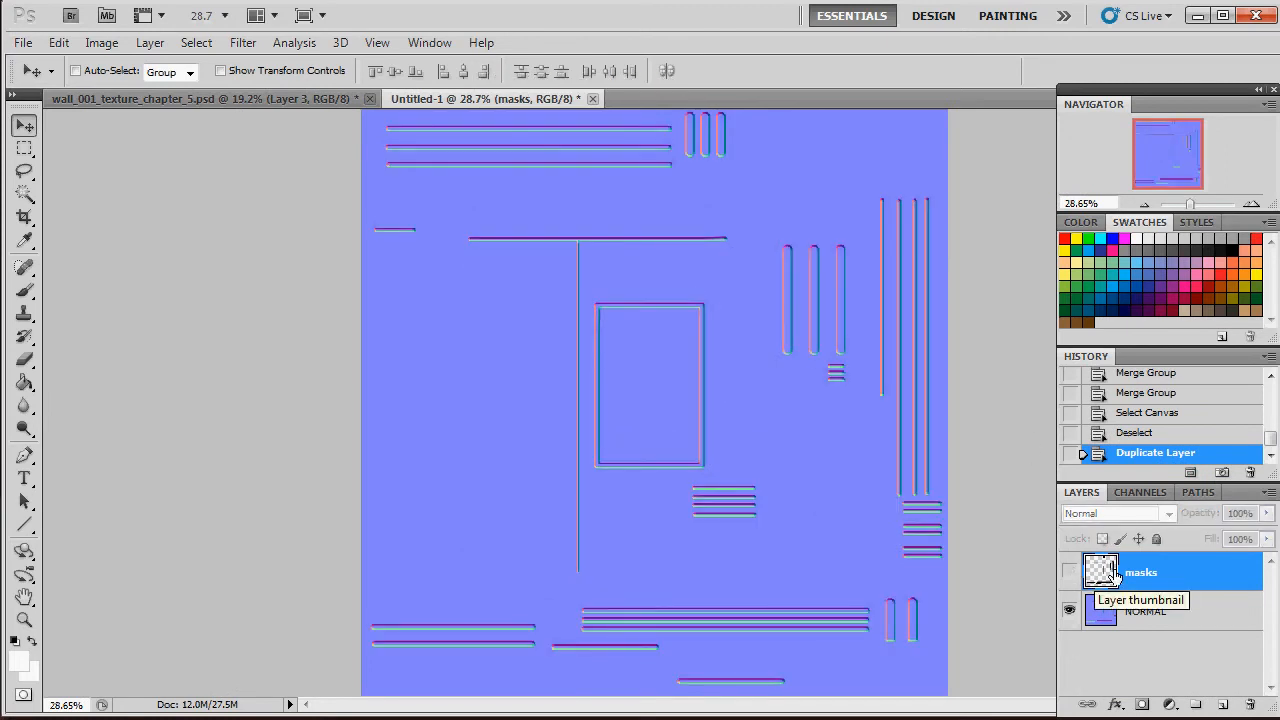
ctrl+click(1110, 573)
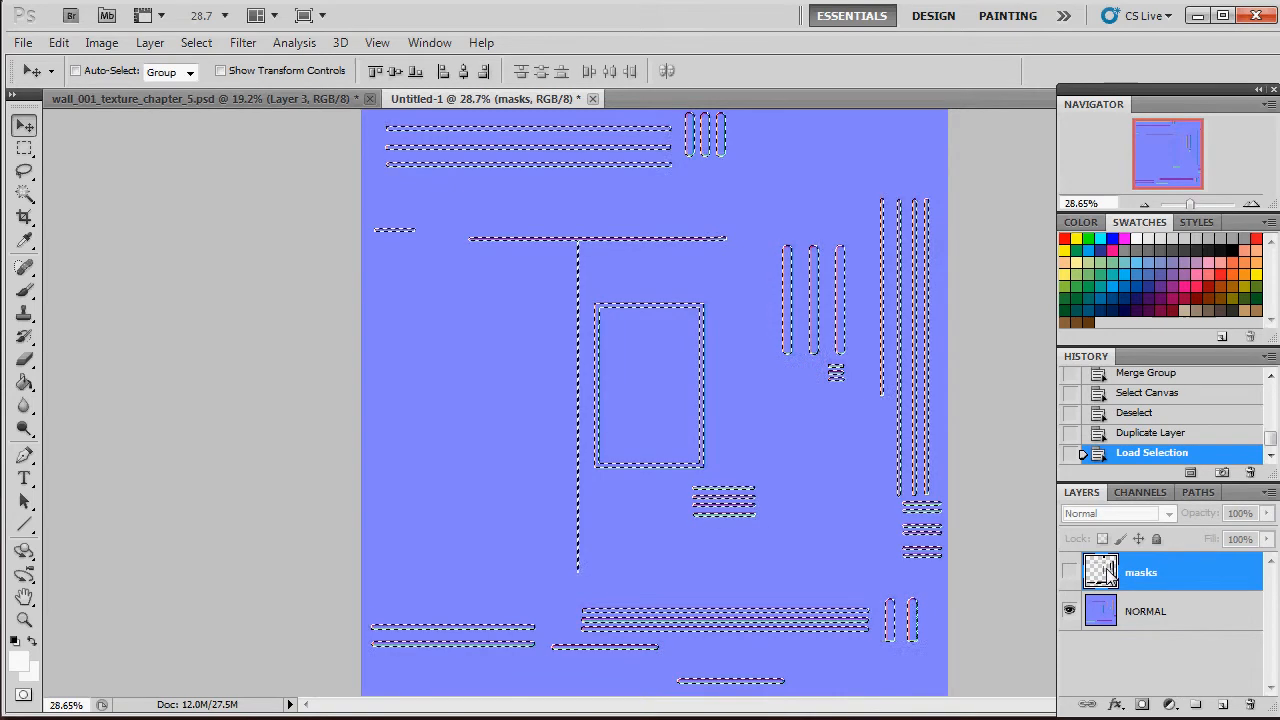
drag(1190, 203, 1202, 205)
drag(1169, 152, 1169, 138)
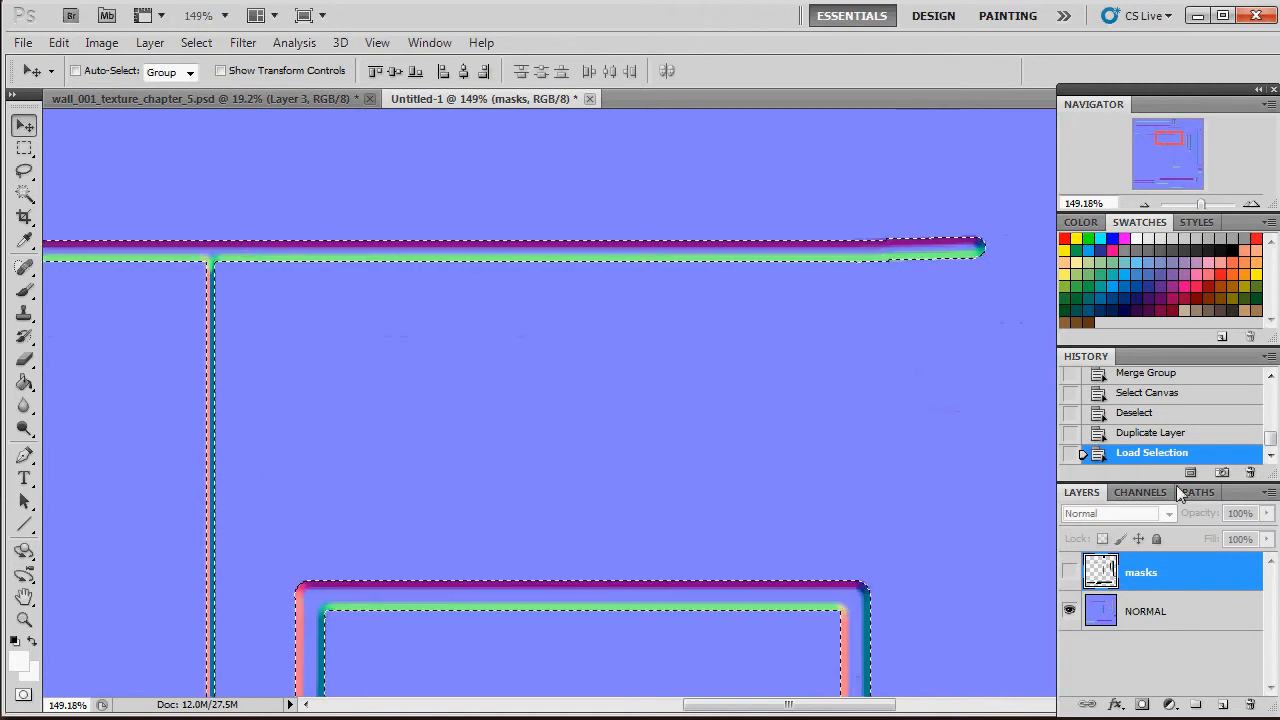
click(1160, 618)
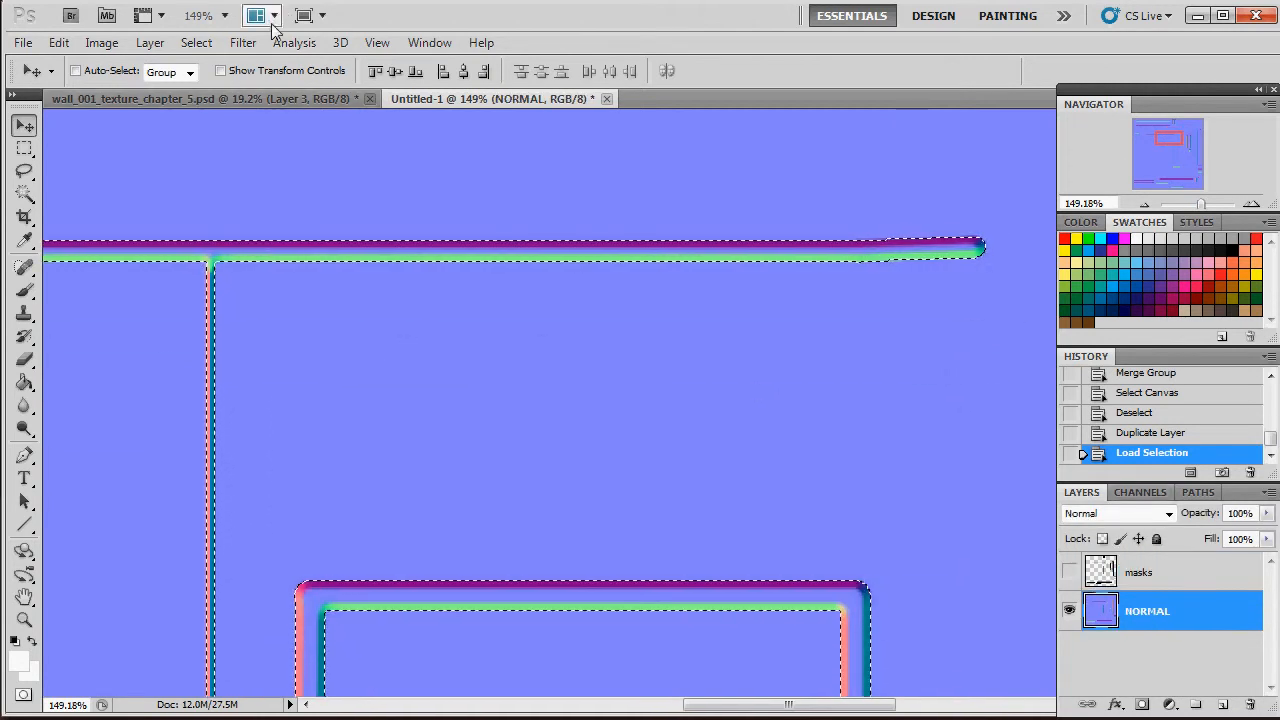
Invert the line selection, clear everything outside the lines on the NORMAL layer, and deselect.
click(196, 42)
click(248, 121)
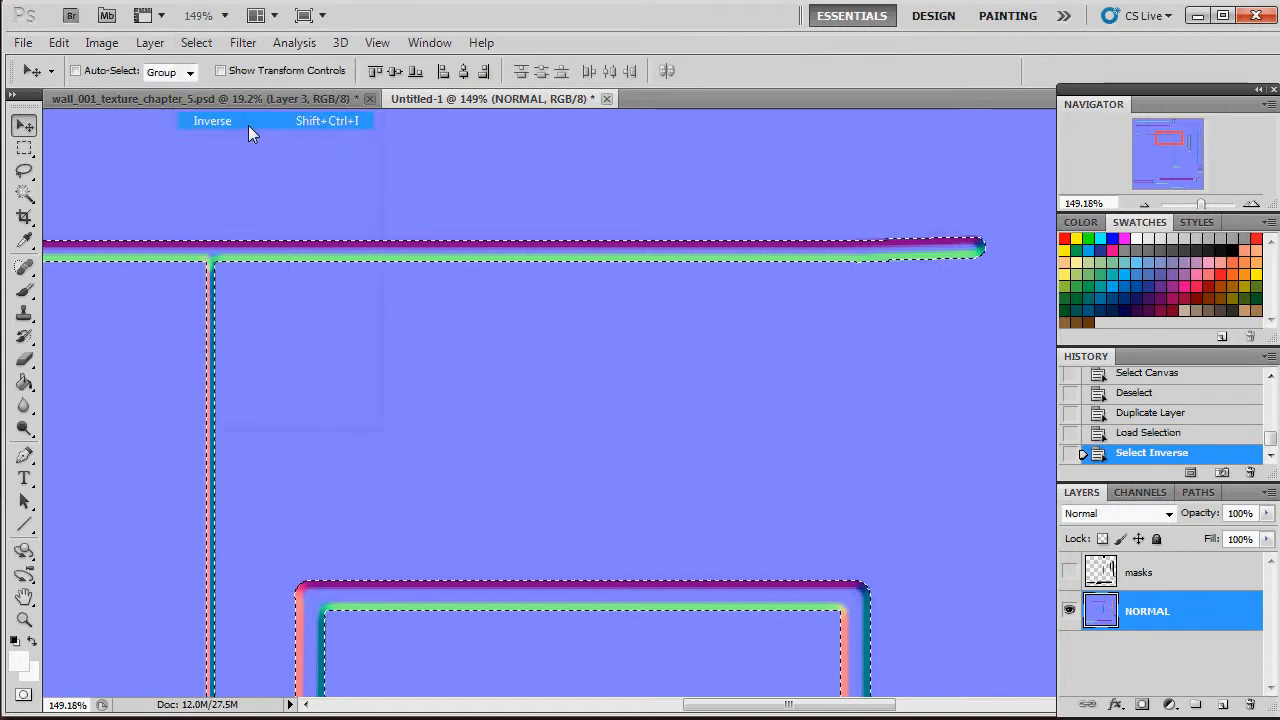
key(Delete)
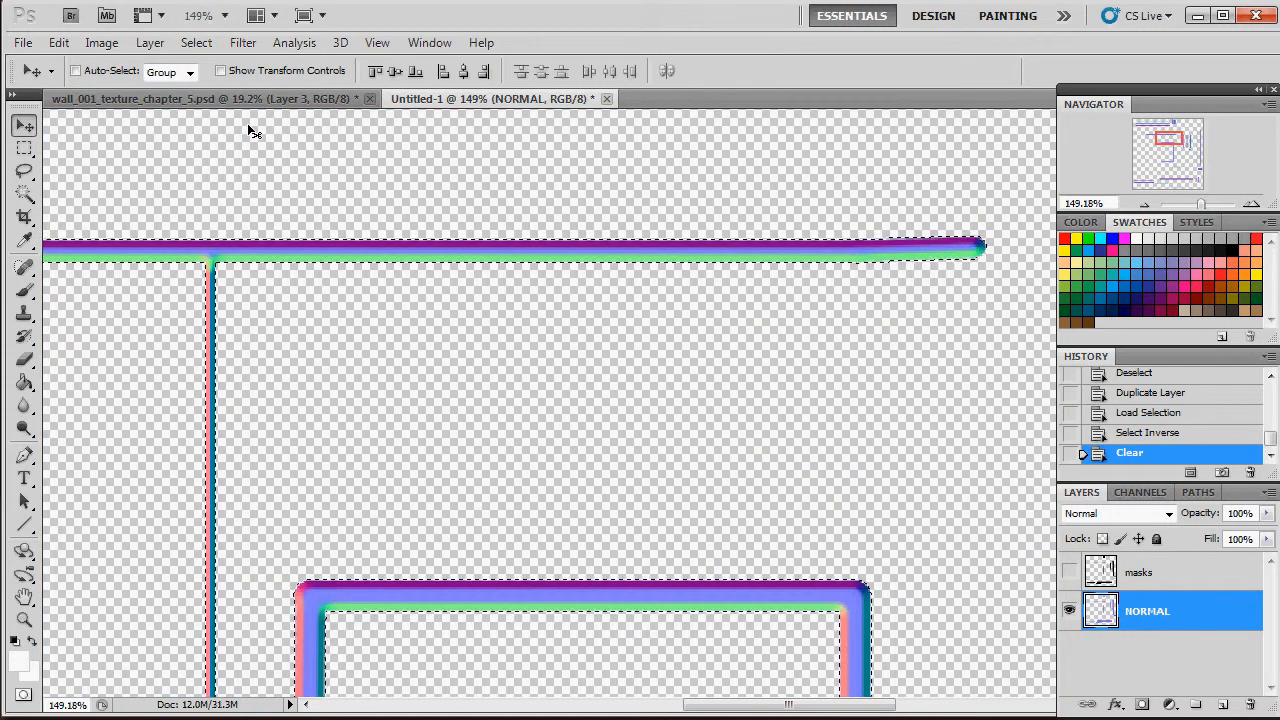
drag(1205, 209, 1193, 207)
key(ctrl+d)
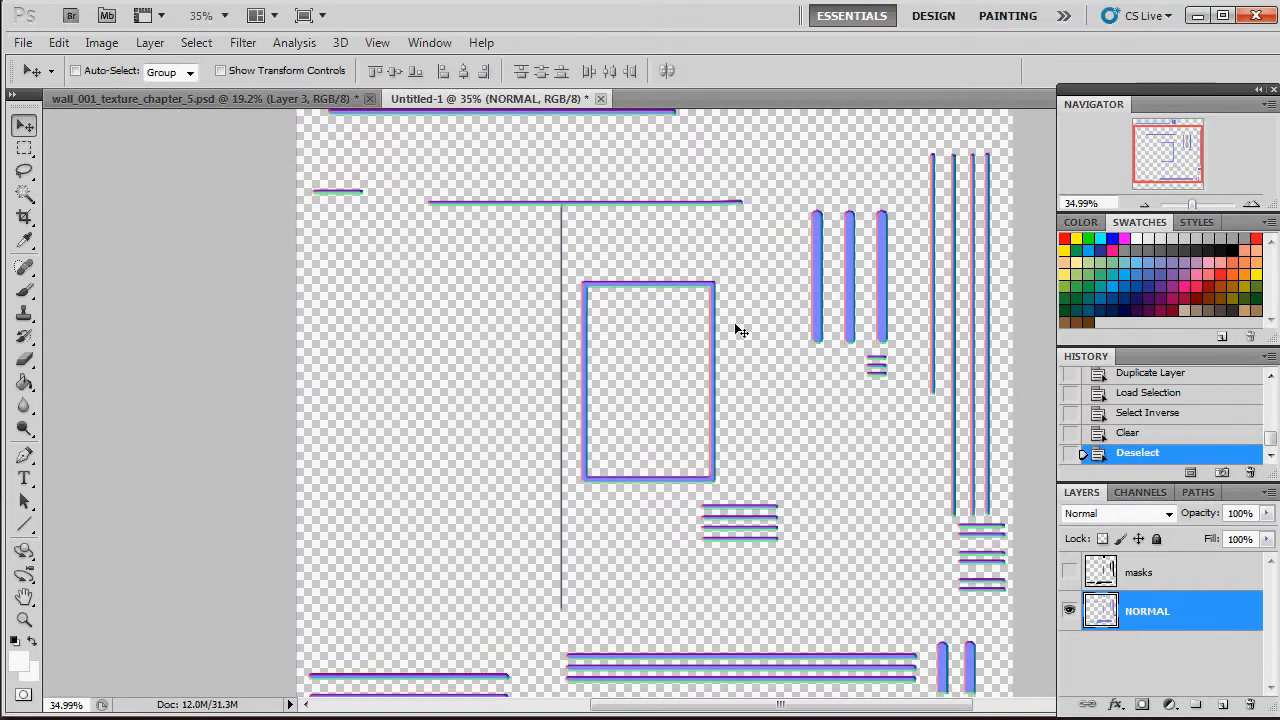
Cut the whole NORMAL layer content and paste it into Layer 3 of the normal group in wall_001_texture_chapter_5.psd.
key(ctrl+a)
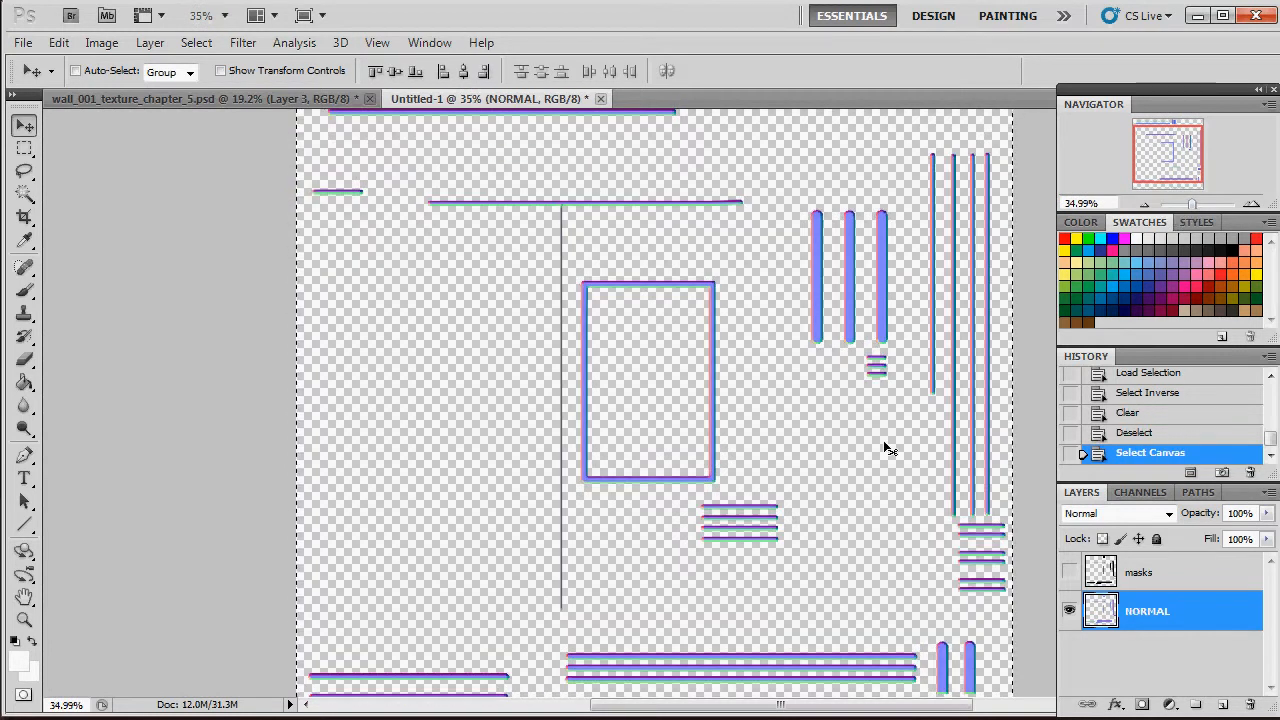
key(ctrl+x)
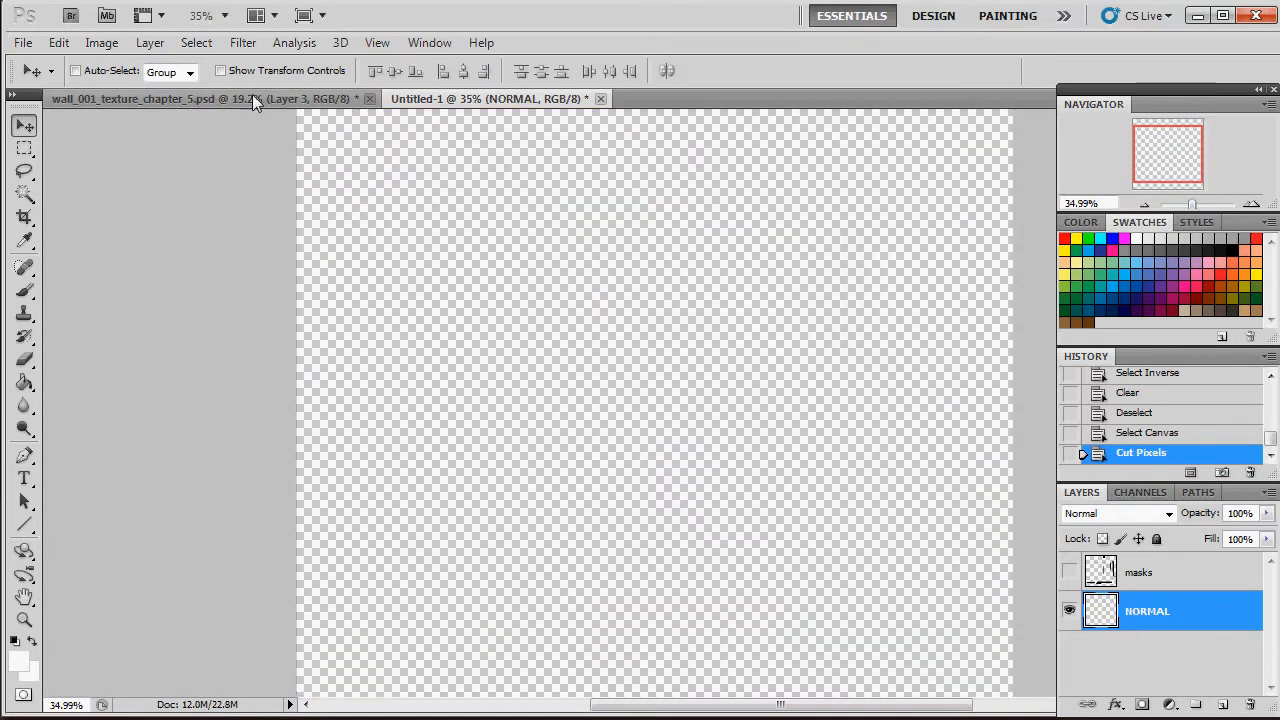
click(252, 99)
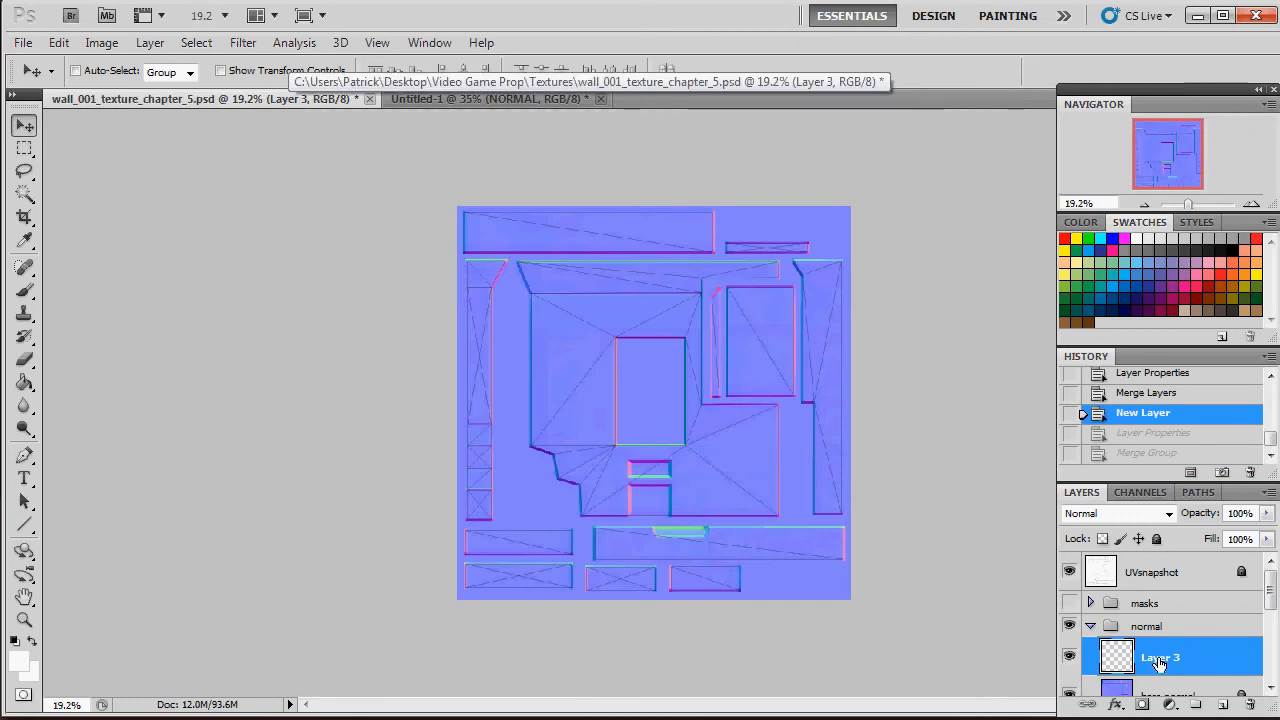
key(ctrl+v)
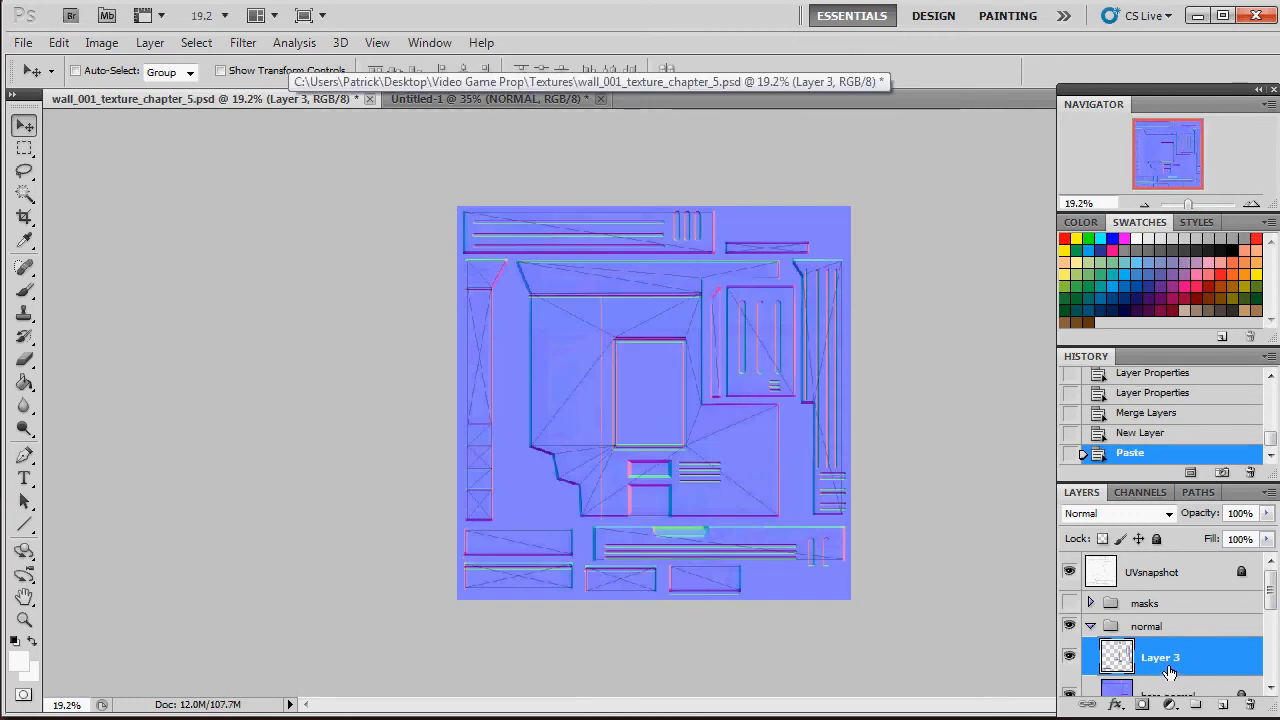
Examine how the pasted inset line normals align with the UV layout and the base normal across the texture.
drag(1189, 202, 1195, 209)
scroll(728, 448, down, 2)
scroll(745, 449, up, 2)
scroll(650, 500, down, 3)
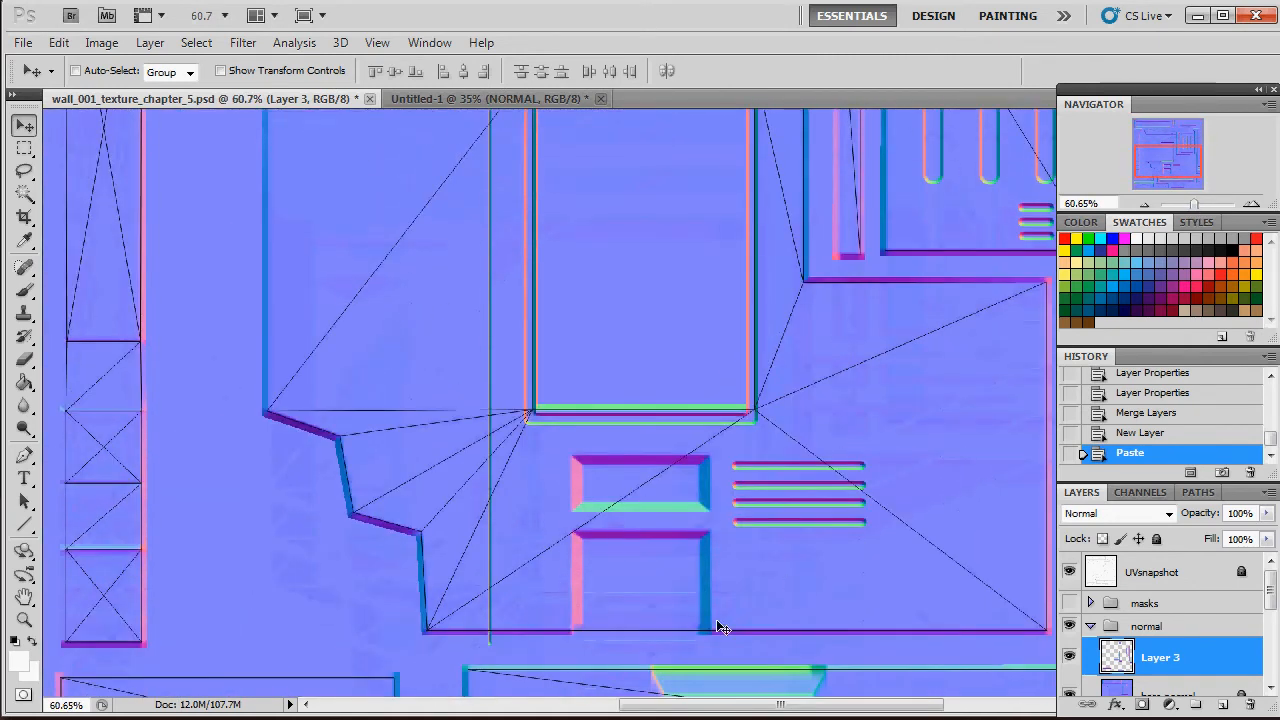
scroll(303, 401, up, 5)
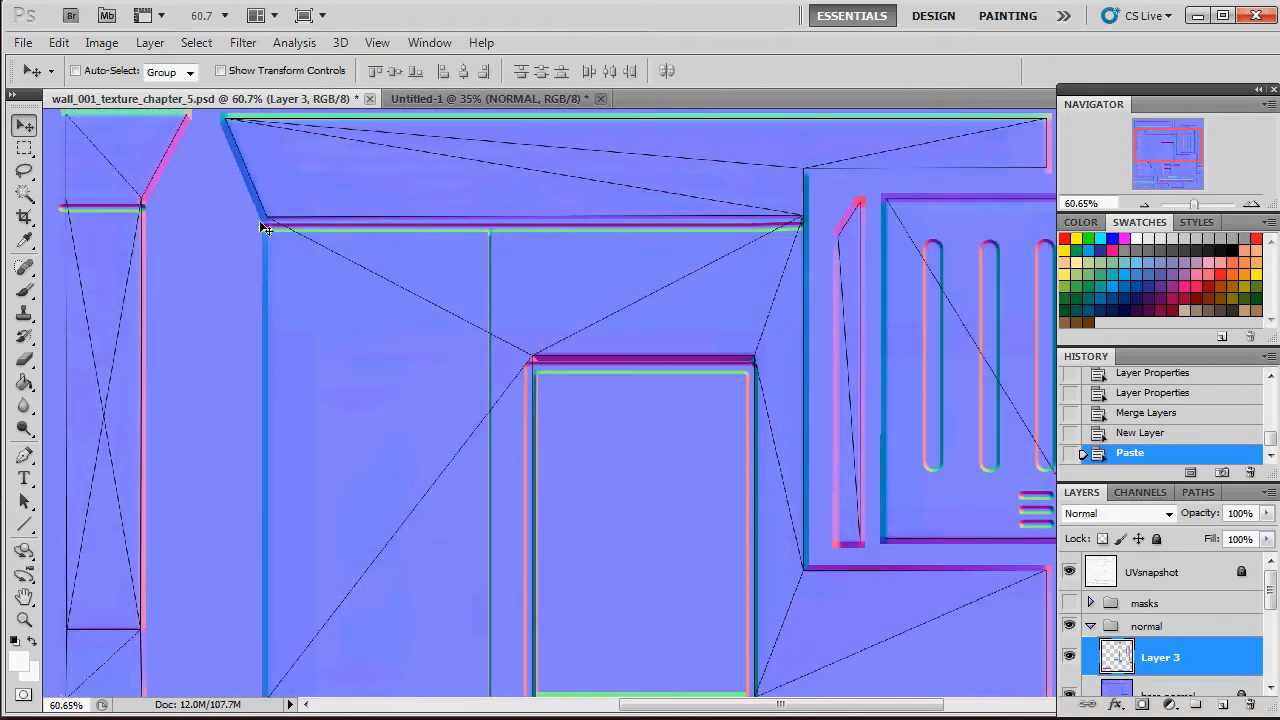
scroll(1030, 337, down, 1)
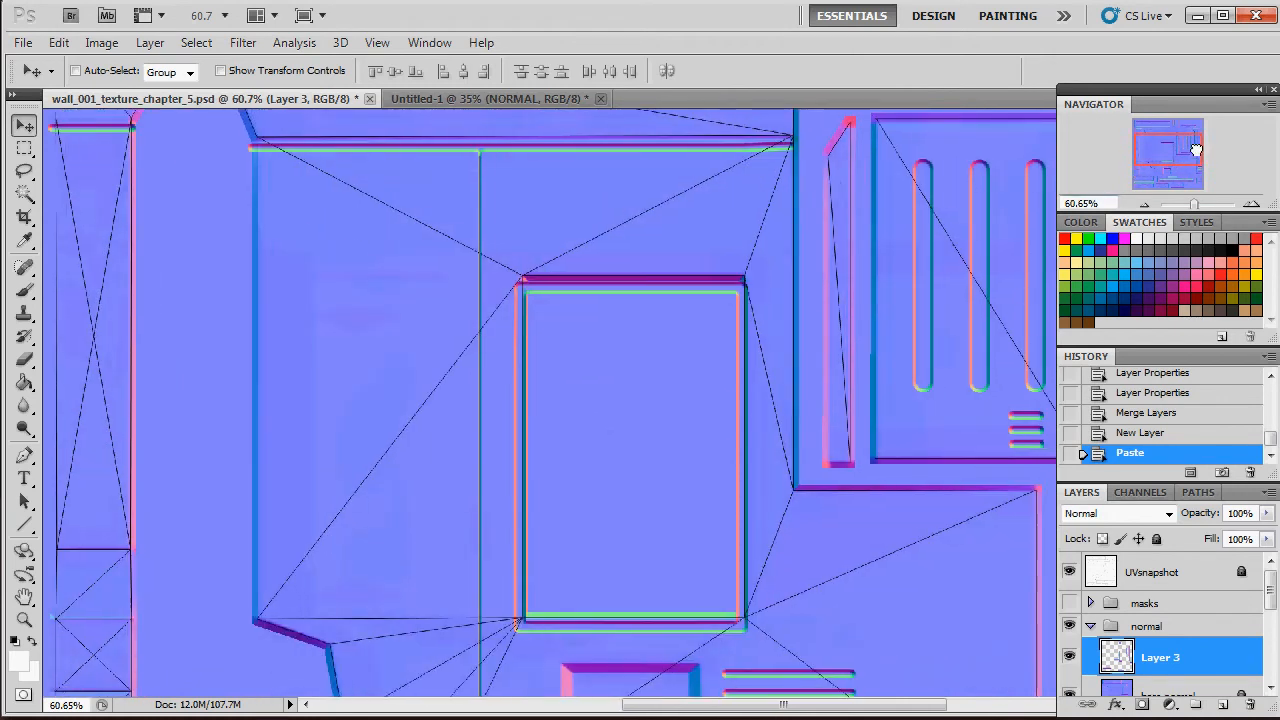
scroll(914, 466, down, 6)
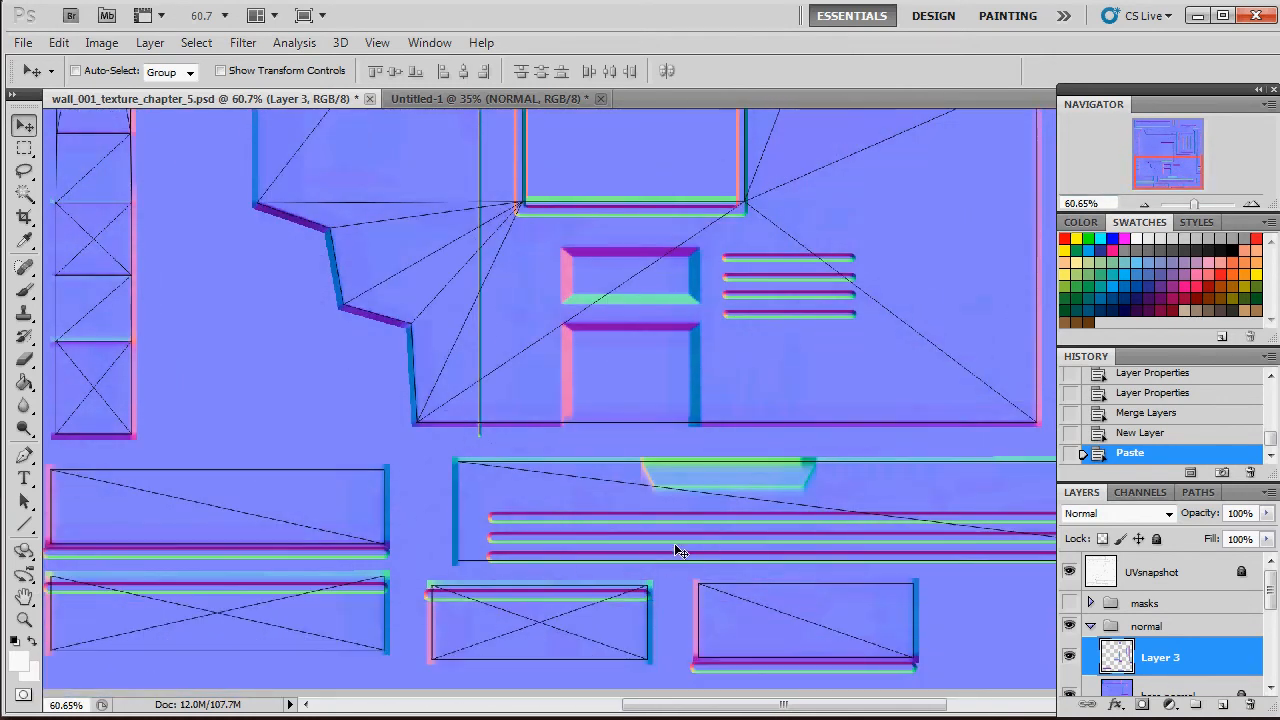
scroll(688, 569, up, 3)
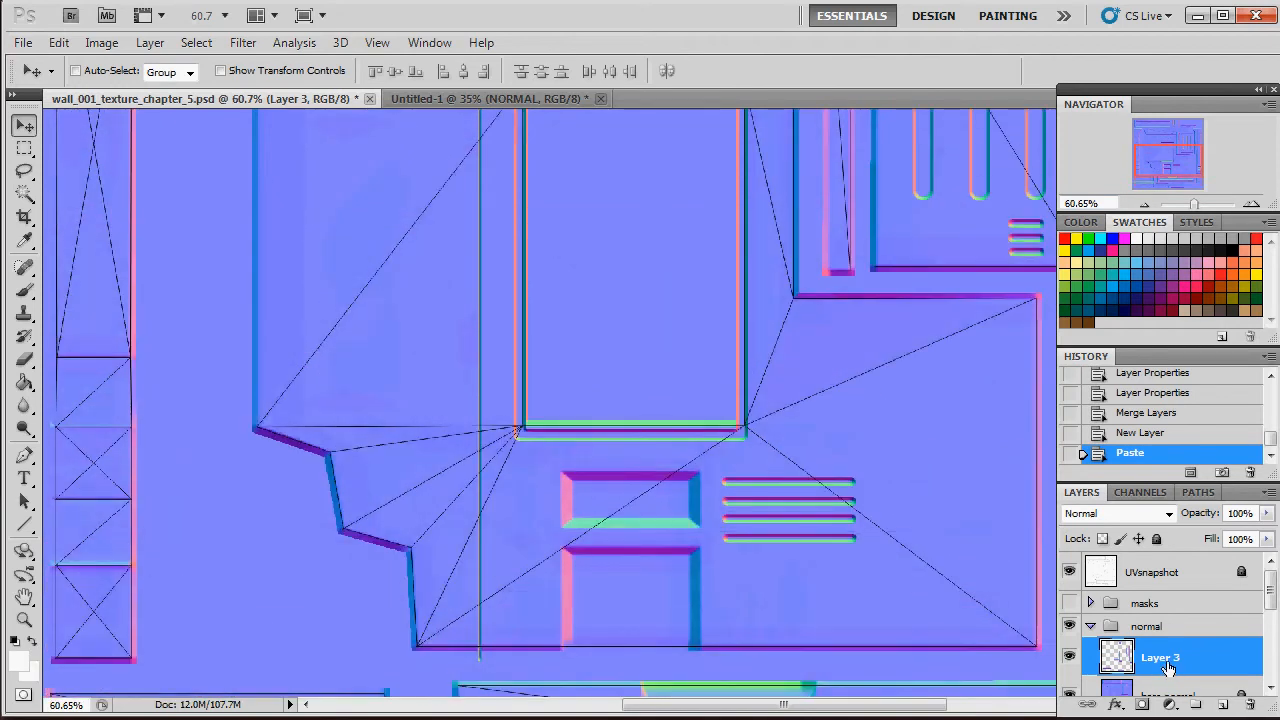
Rename Layer 3 in the normal group as "base IN".
double_click(1167, 663)
click(925, 157)
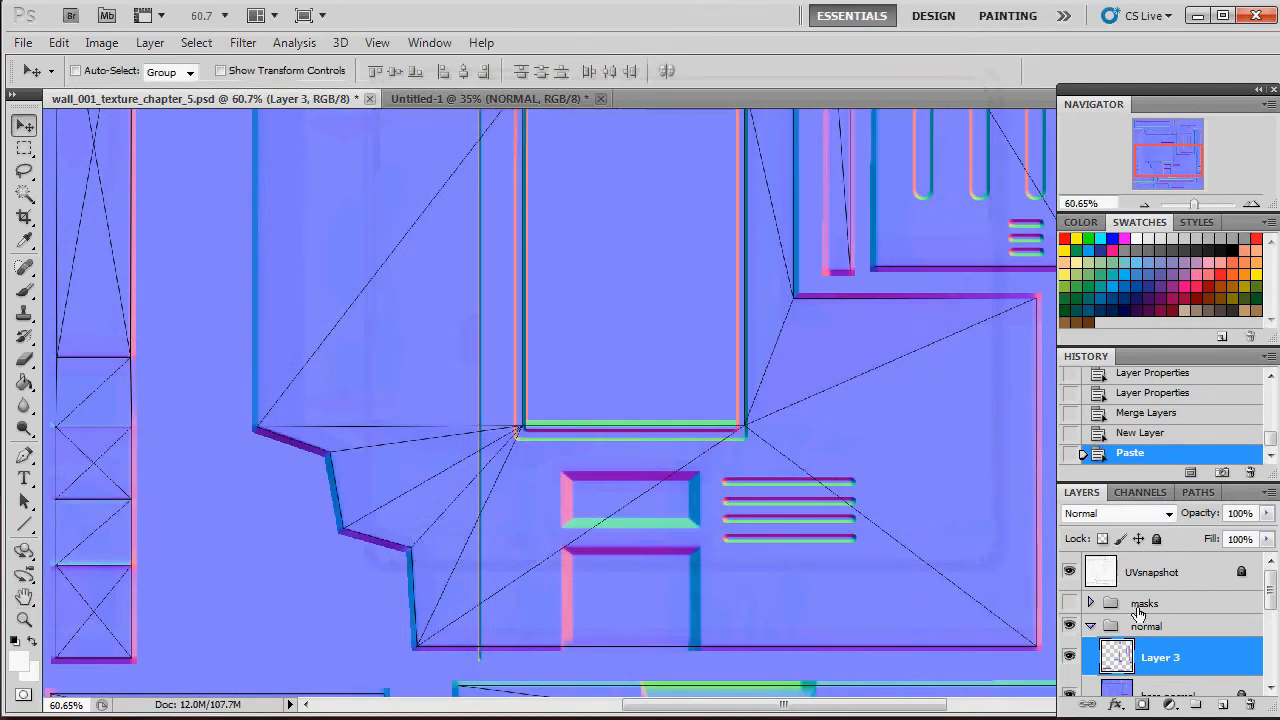
double_click(1160, 658)
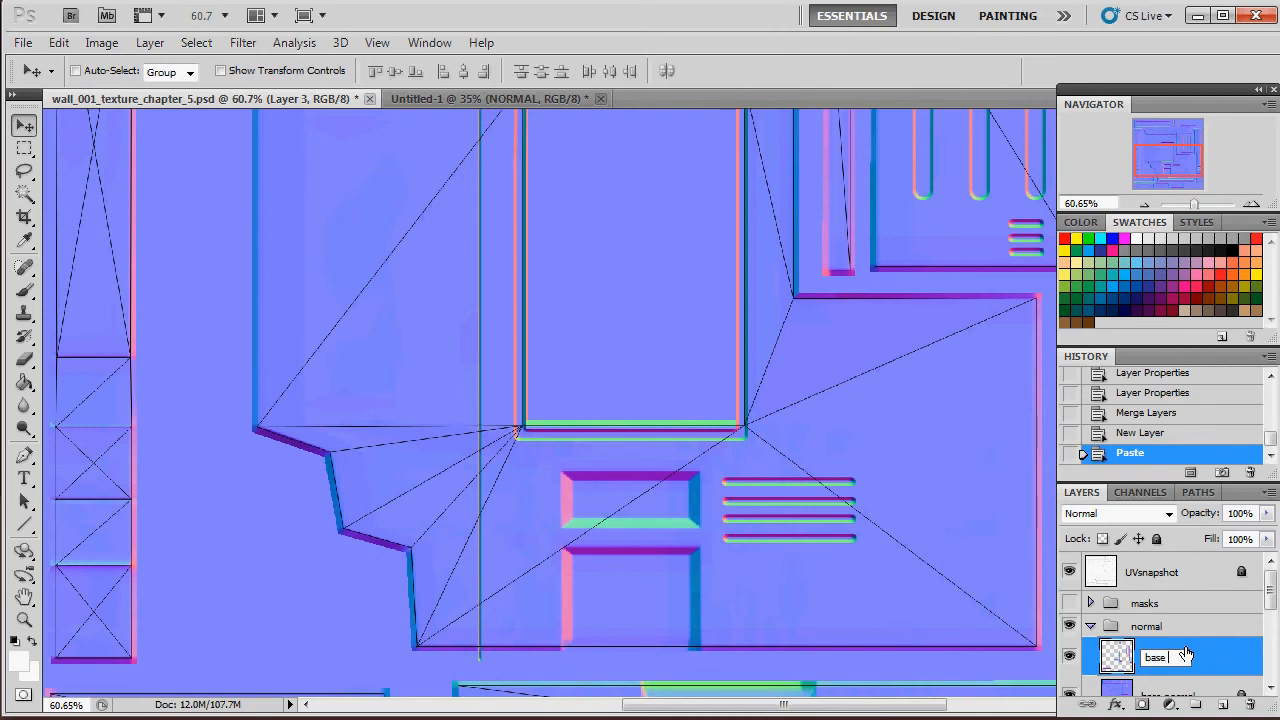
key(Return)
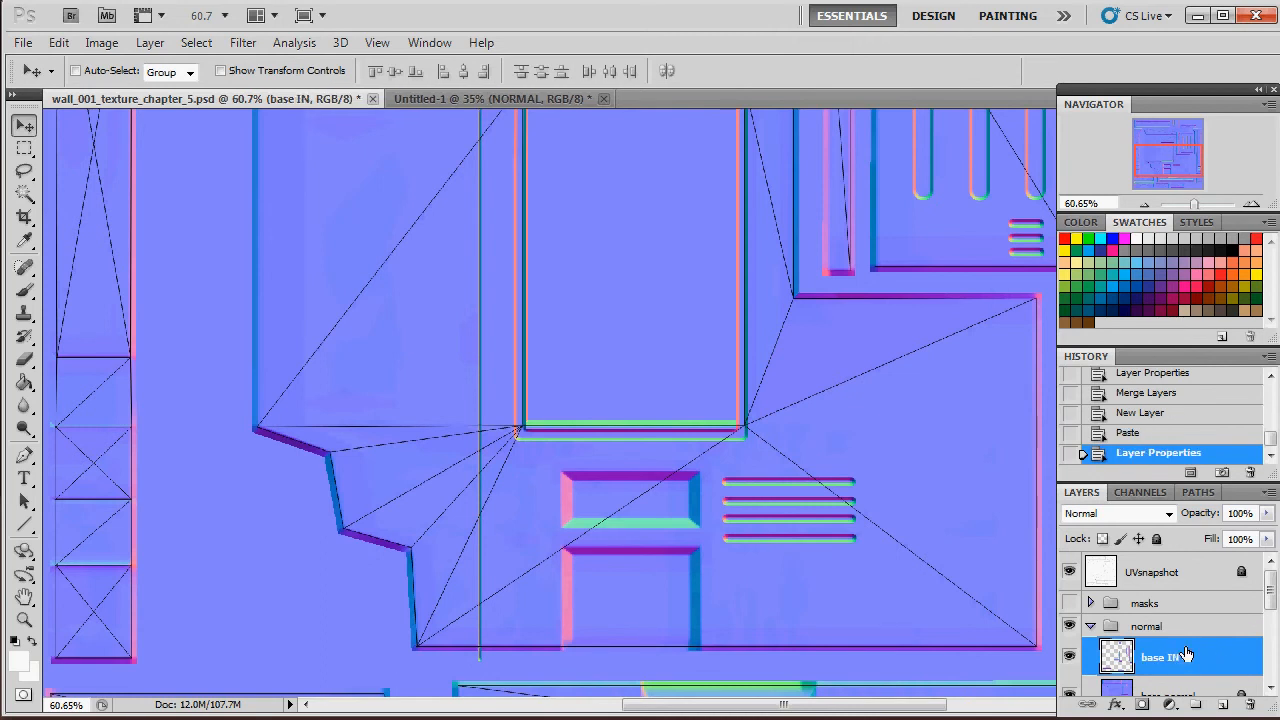
Collapse the normal group and show the masks group.
click(1094, 627)
click(1069, 572)
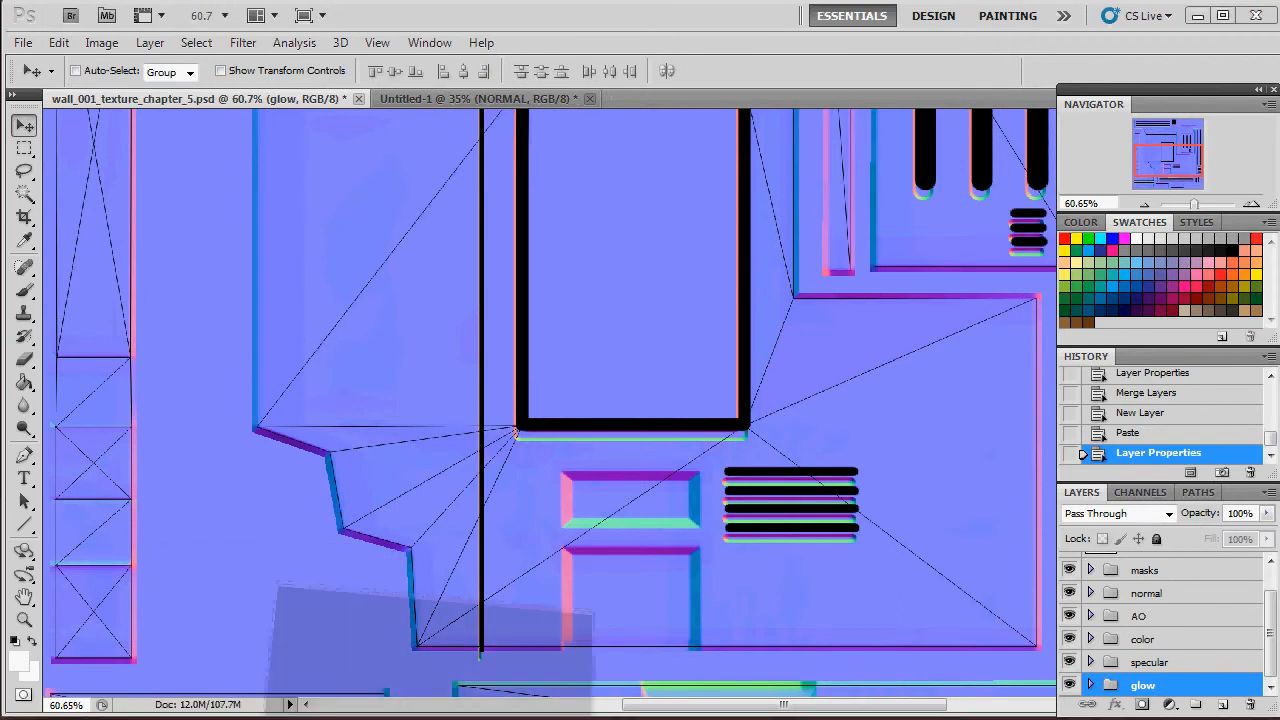
Switch to Marmoset Toolbag and load temp_diffuse from the Video Game Prop Textures/In Progress folder as the material's diffuse map.
key(alt+Tab)
click(66, 264)
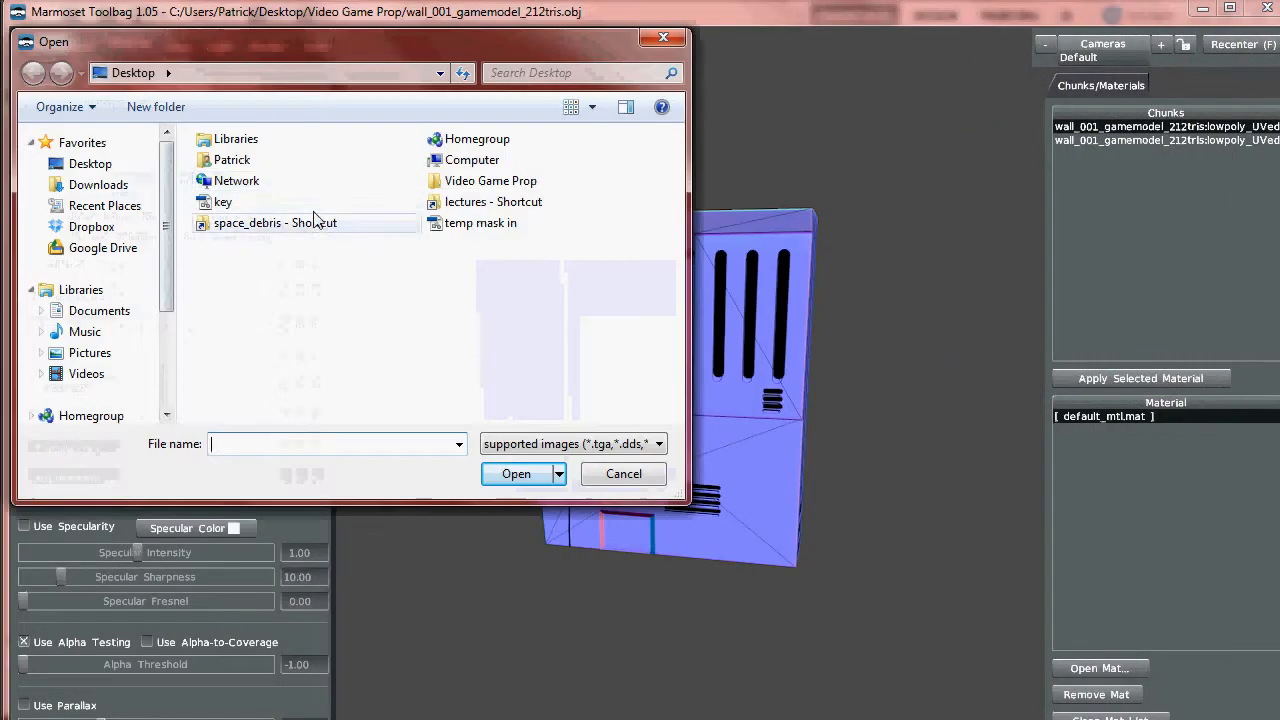
double_click(515, 180)
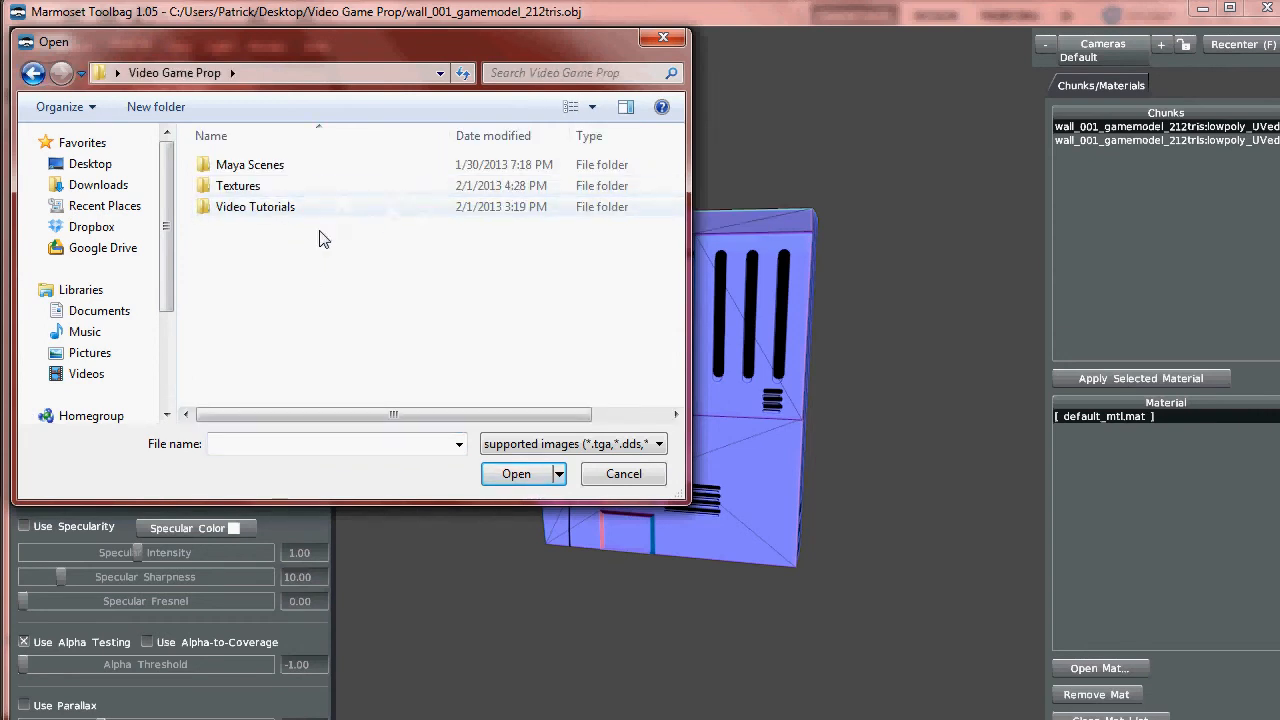
double_click(277, 212)
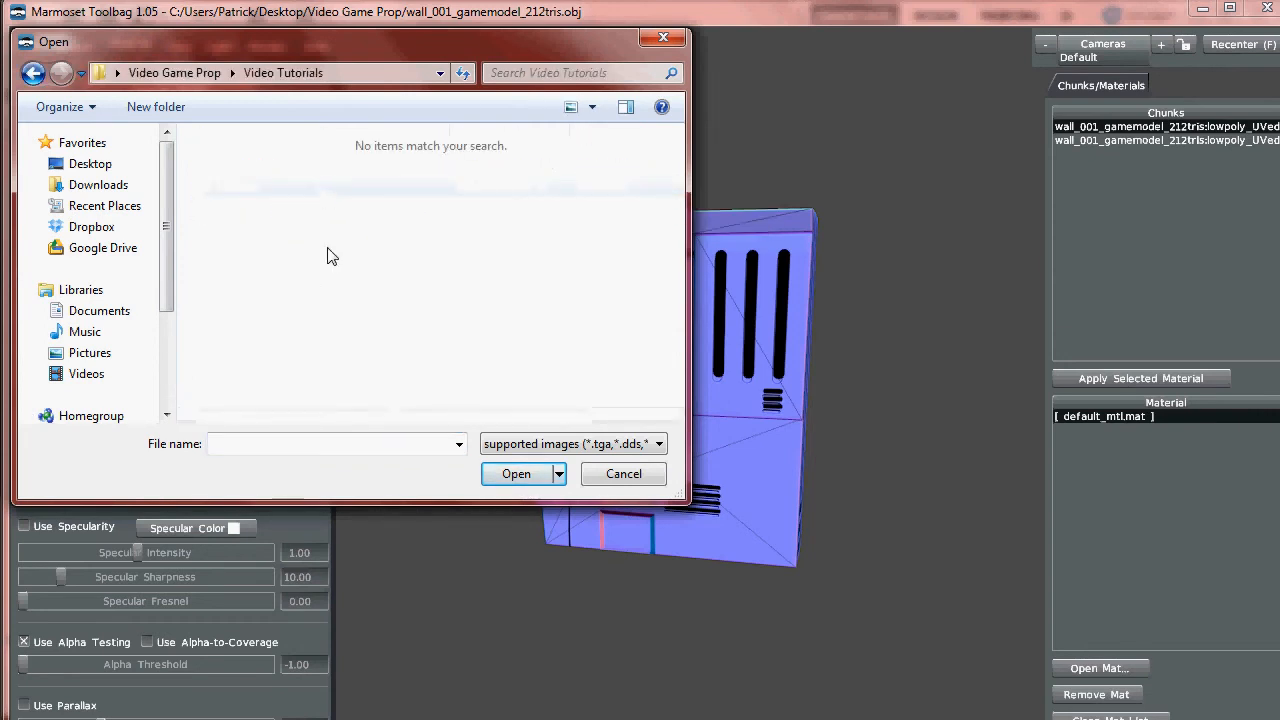
click(30, 76)
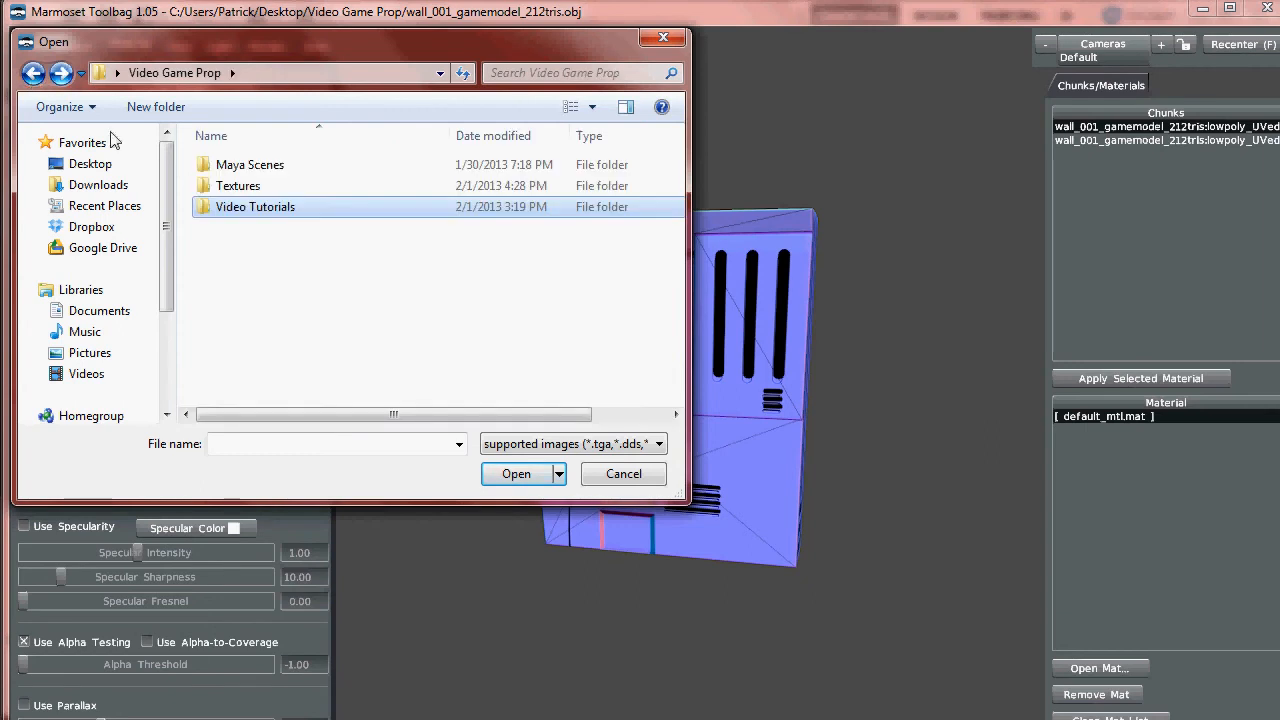
double_click(262, 187)
double_click(258, 180)
double_click(257, 172)
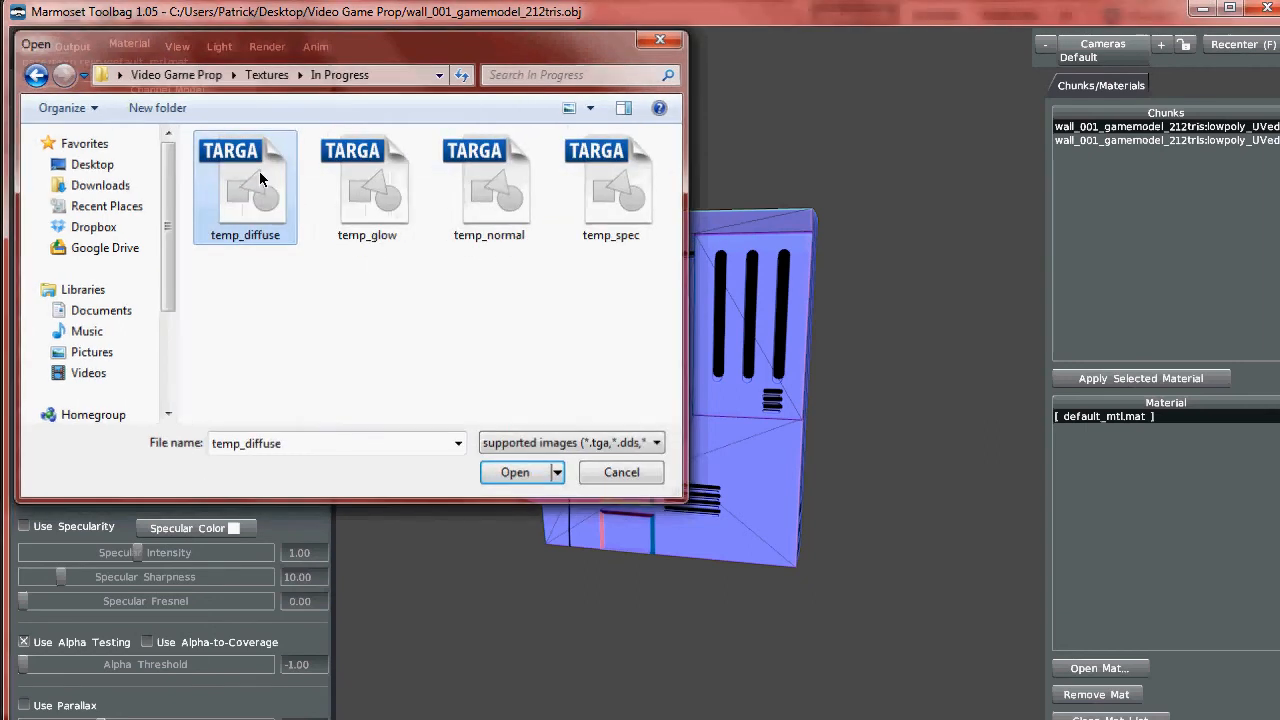
Inspect the inset line normals on the wall model up close and from several angles.
drag(810, 418, 643, 434)
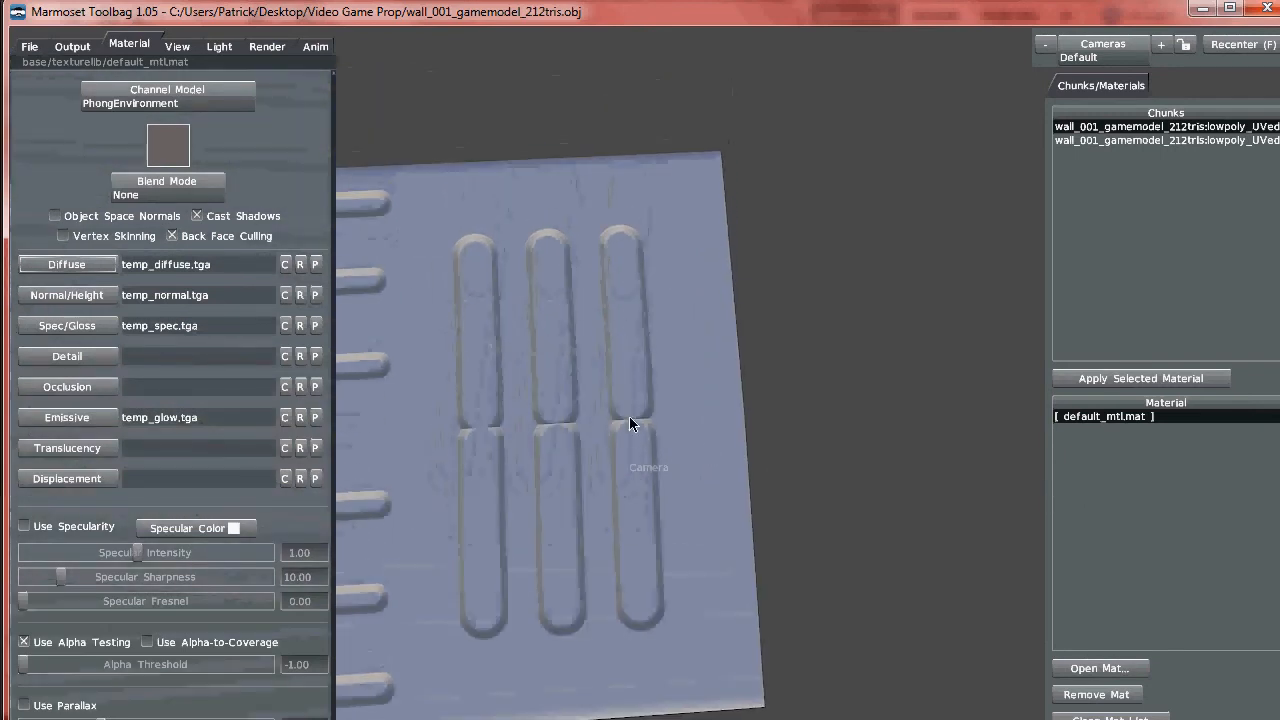
drag(768, 494, 721, 435)
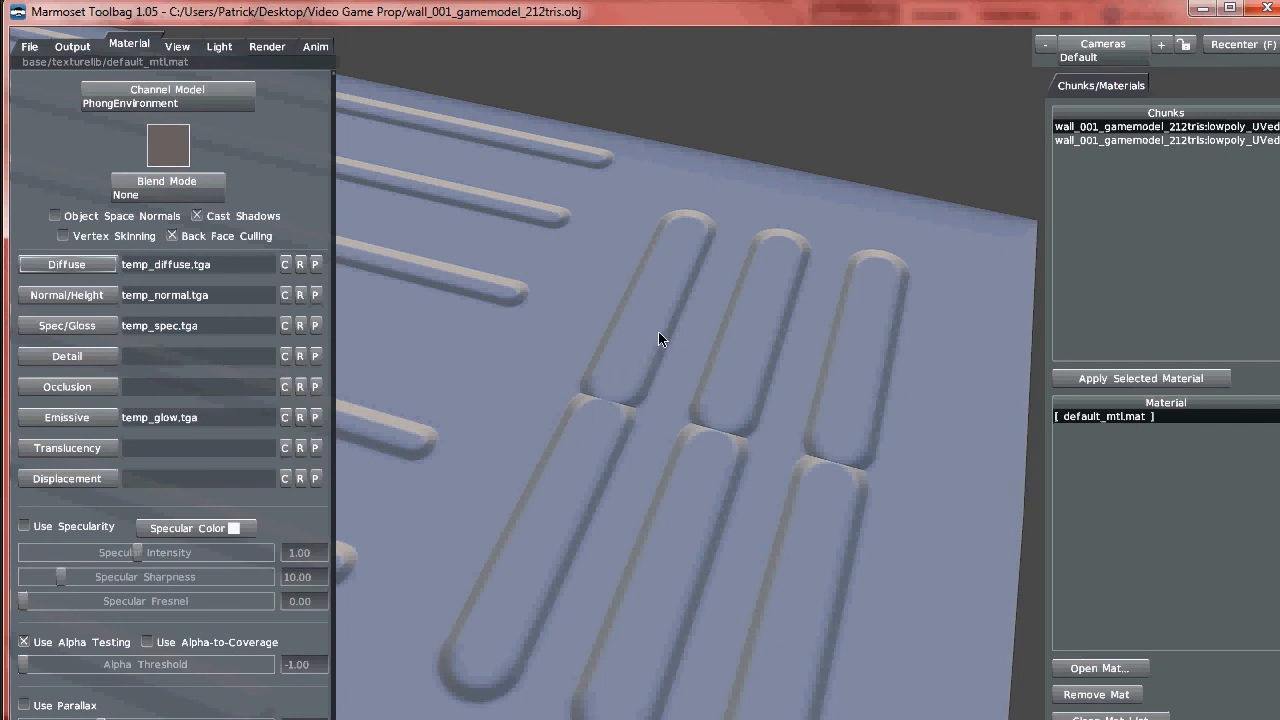
drag(760, 451, 733, 390)
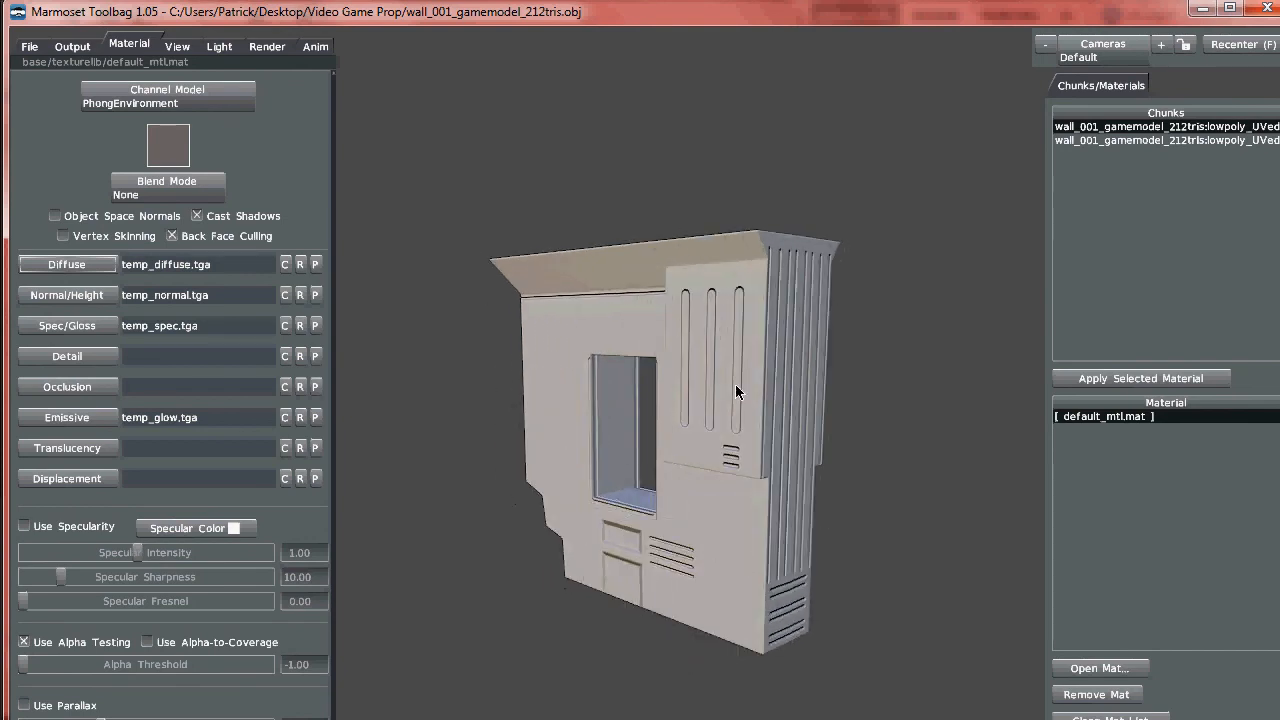